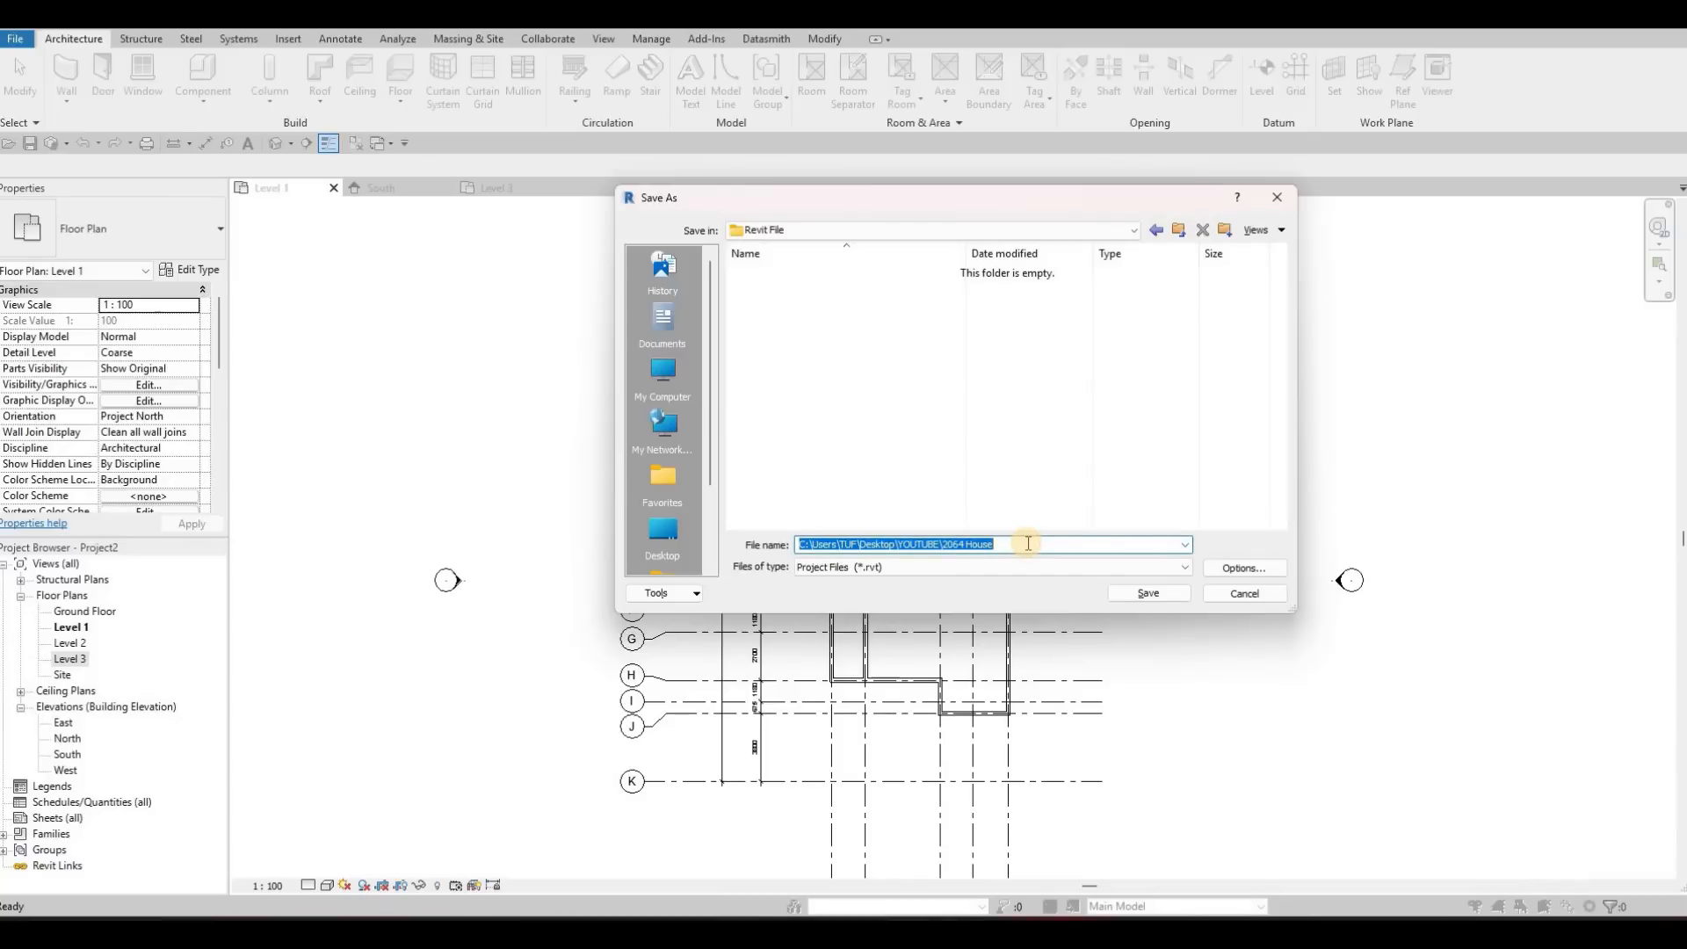
# Name the project file HOUSE for saving in the Revit File folder
pyautogui.write('h')
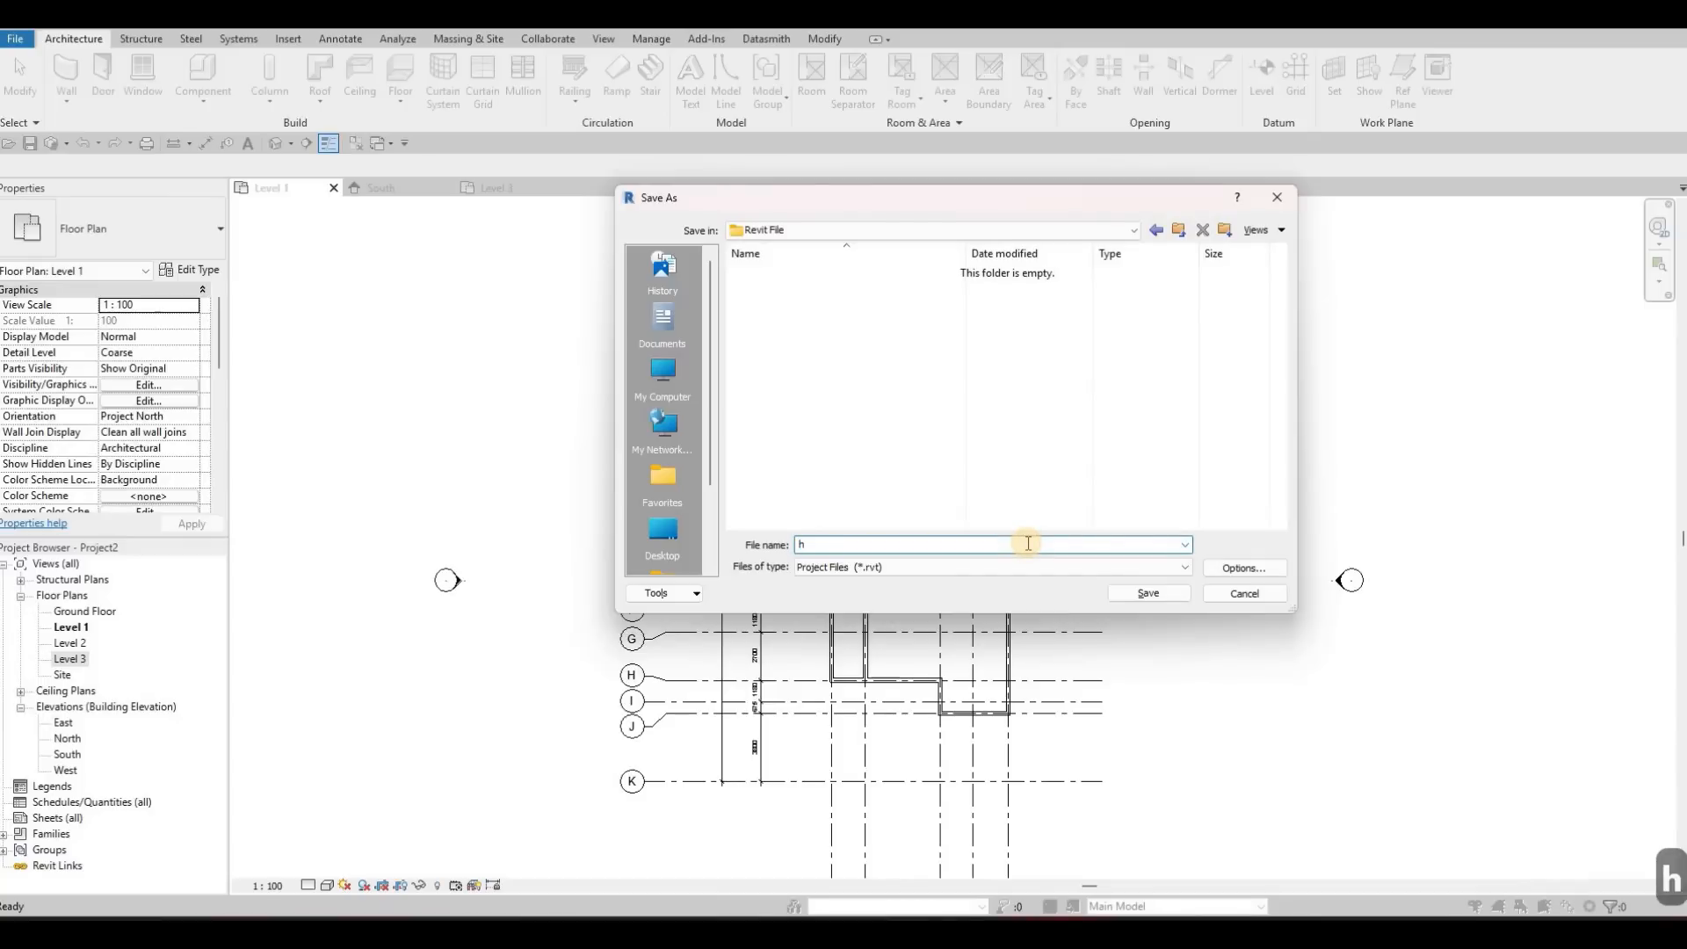
pyautogui.press('BackSpace')
pyautogui.press('capslock')
pyautogui.write('HOUSE')
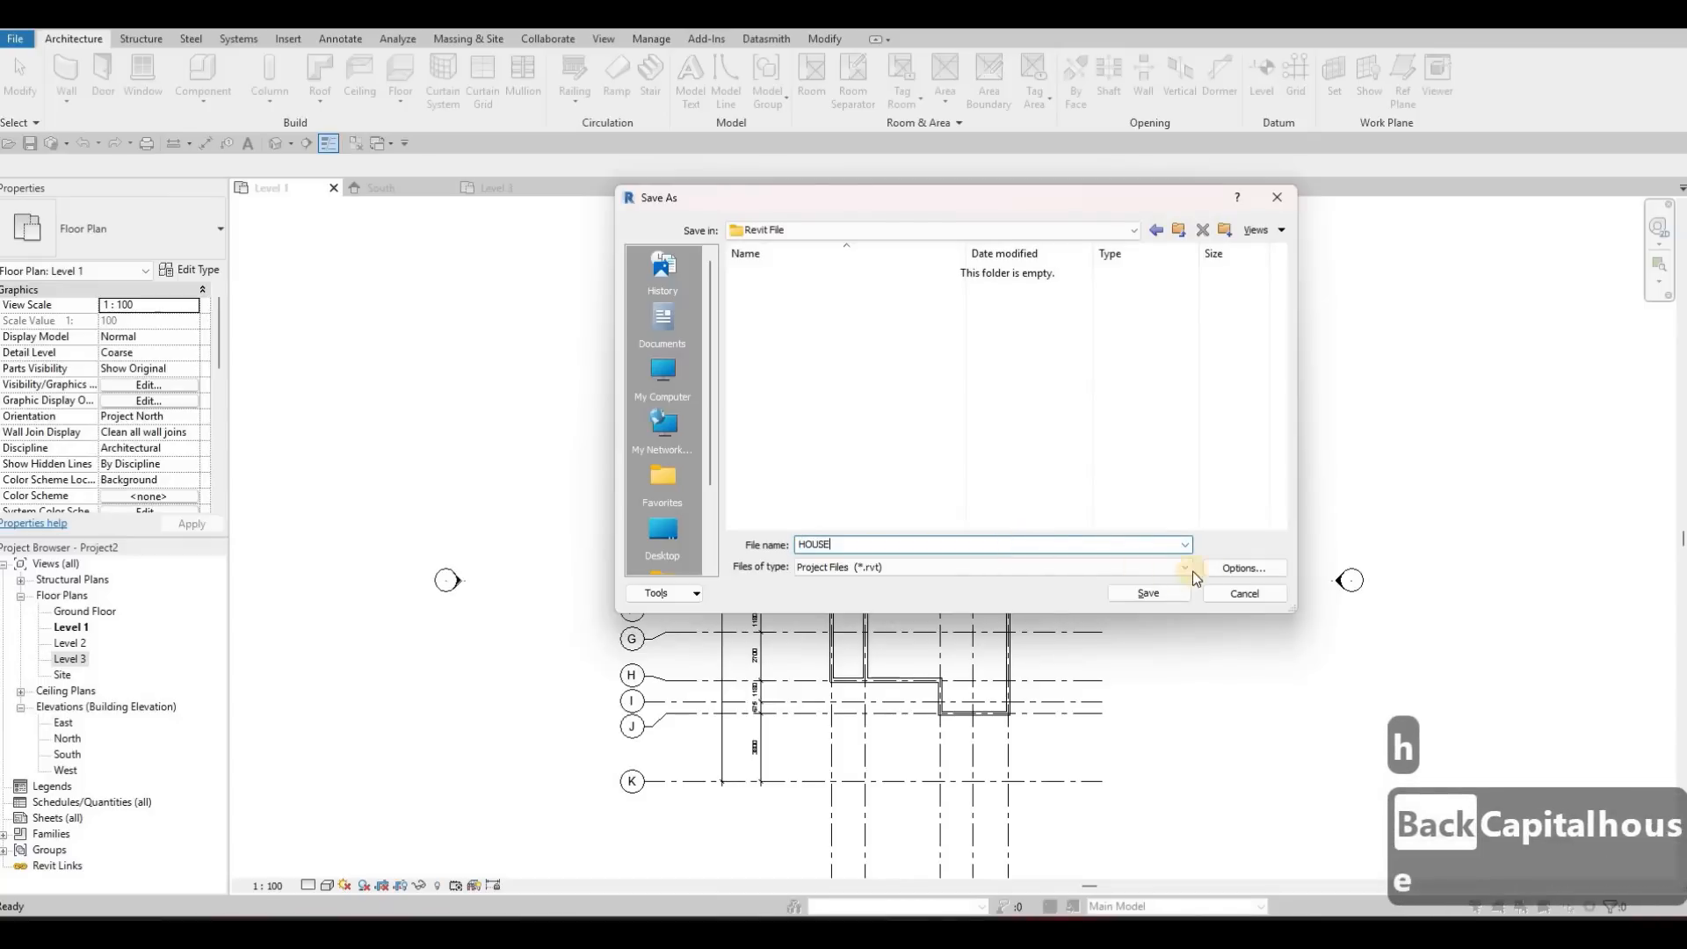
# Set the maximum backups to 10 and save the project
pyautogui.click(1239, 568)
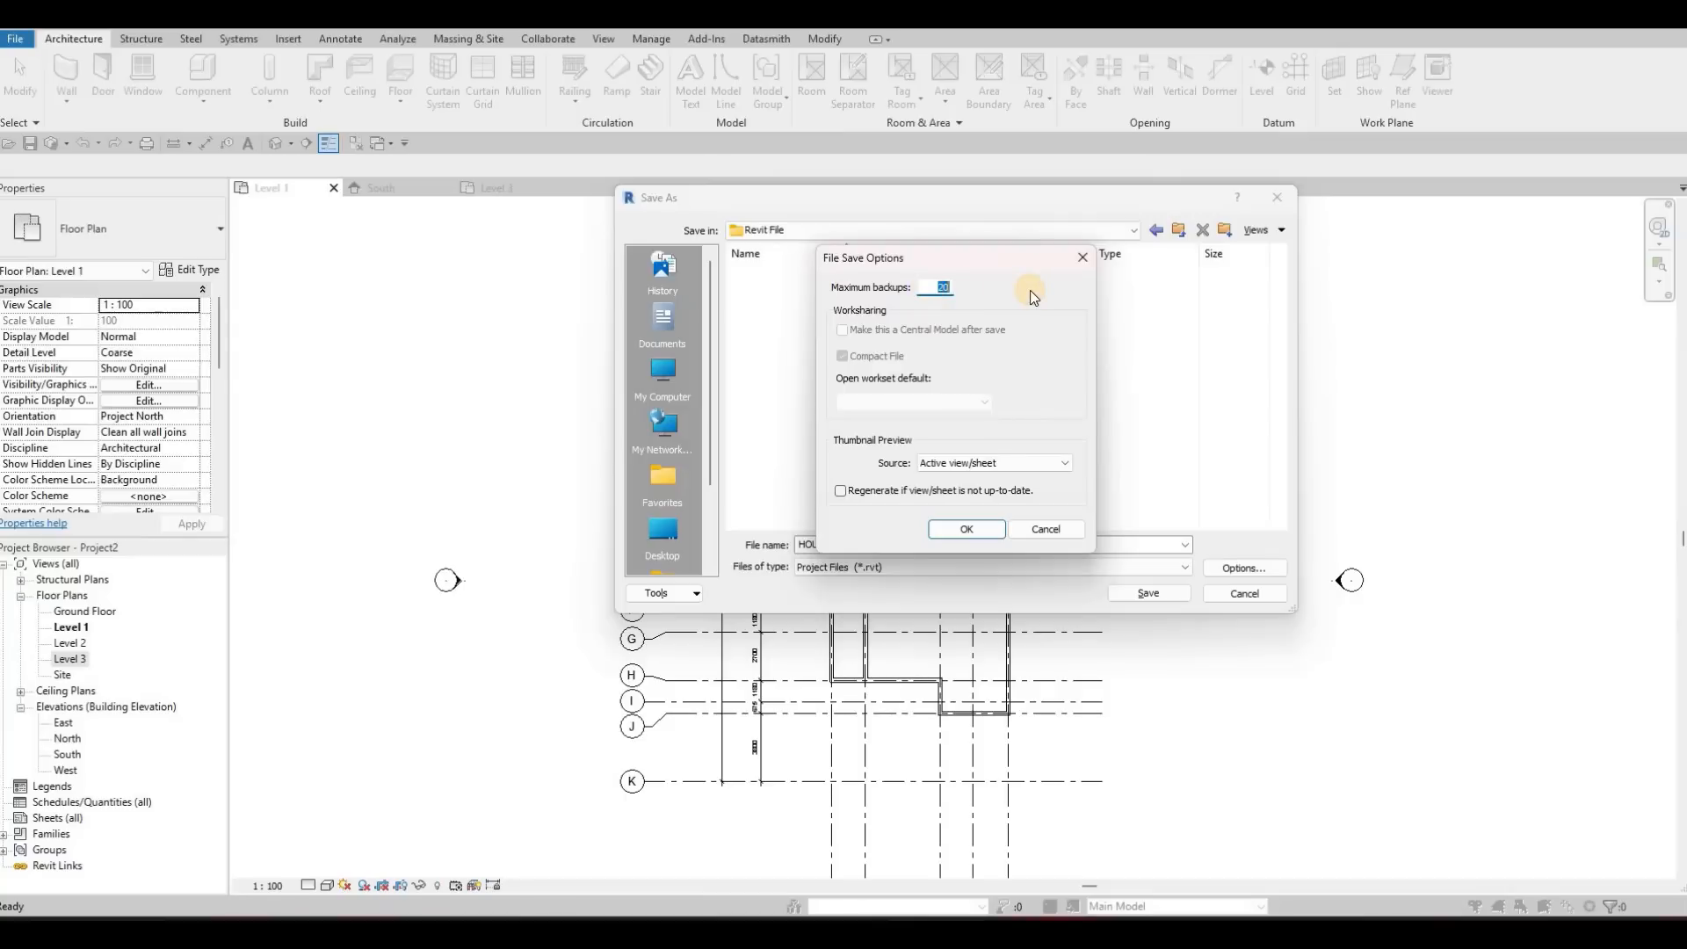
pyautogui.write('10')
pyautogui.click(969, 531)
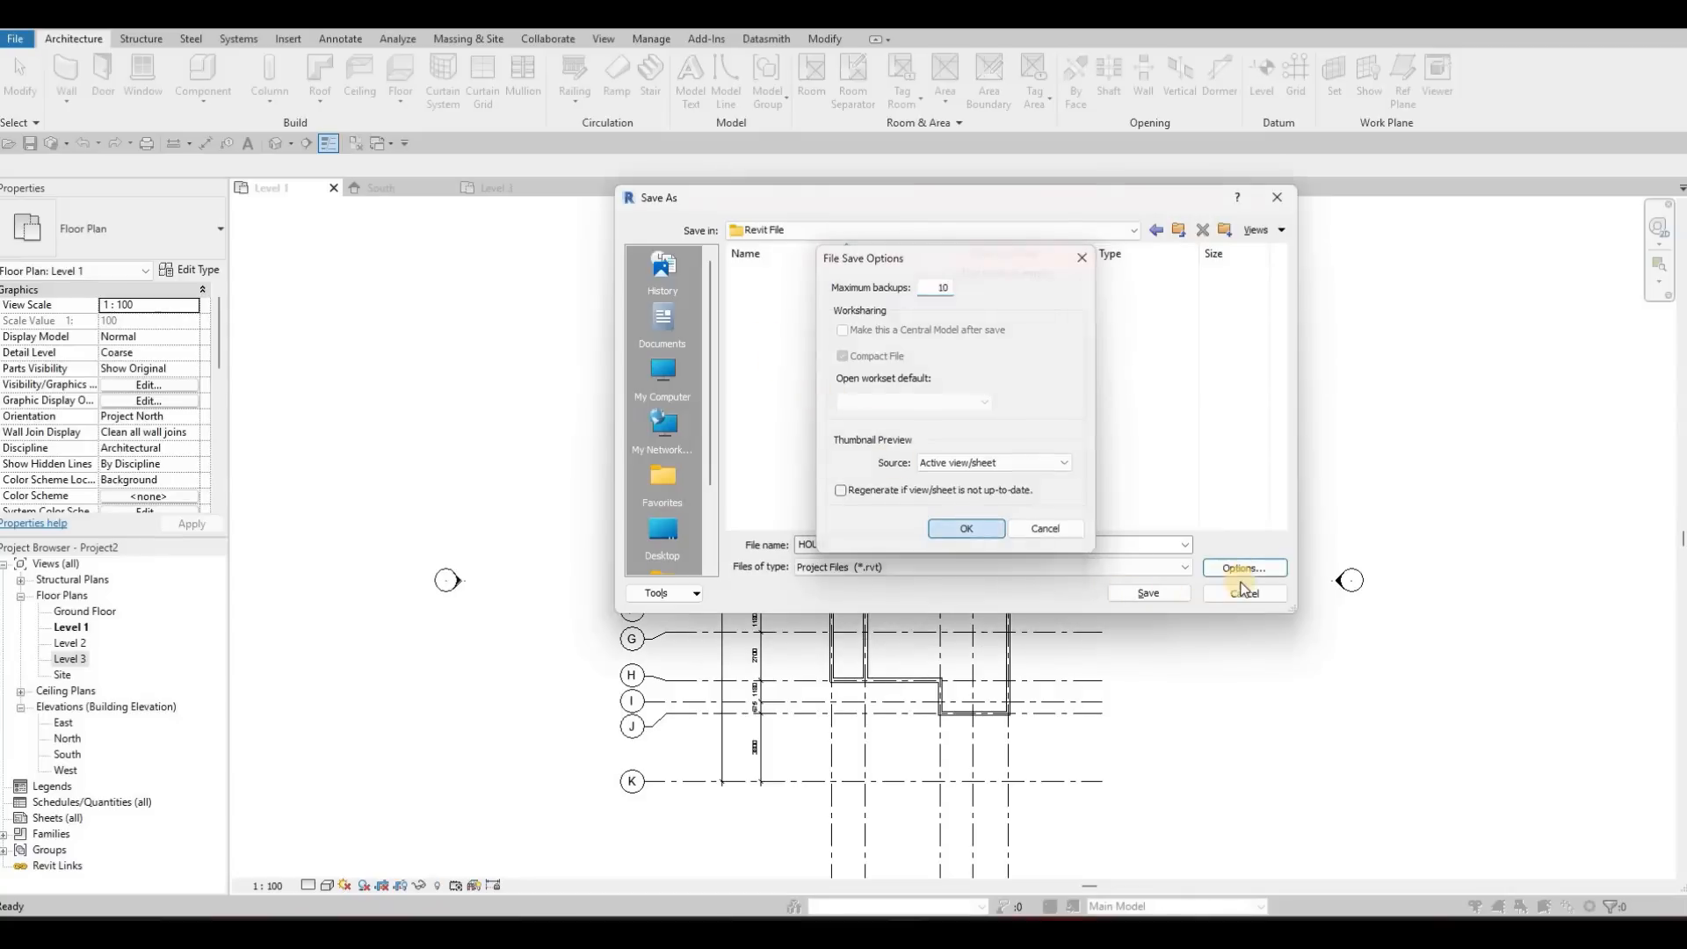
pyautogui.click(1151, 595)
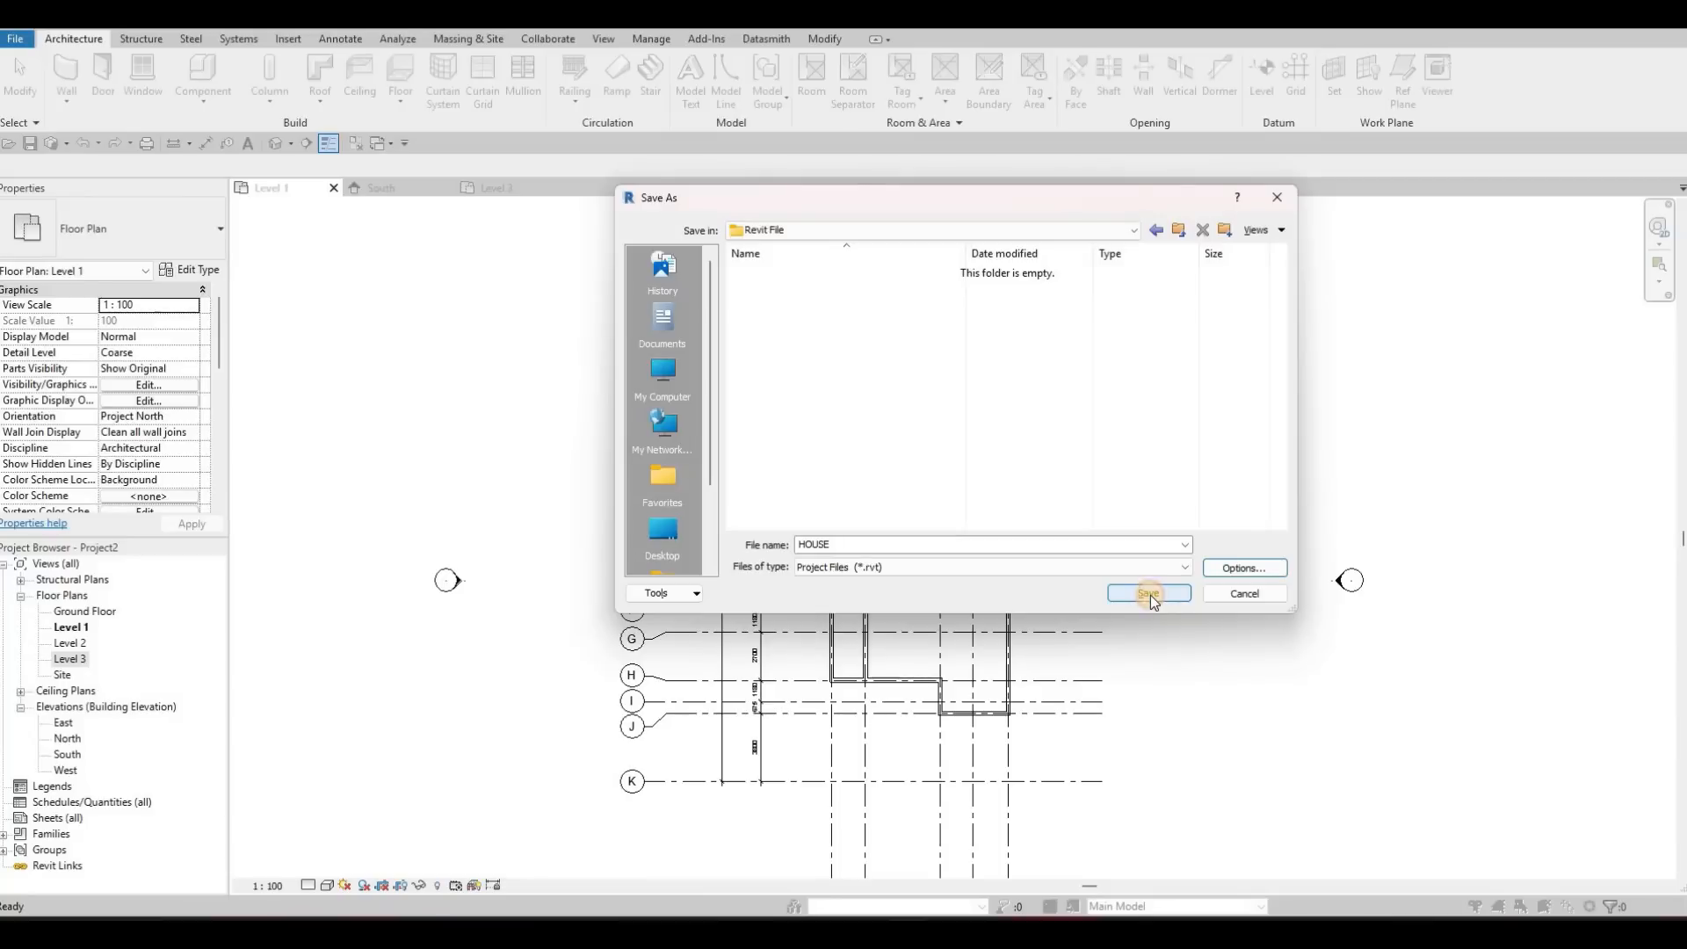
pyautogui.click(1149, 594)
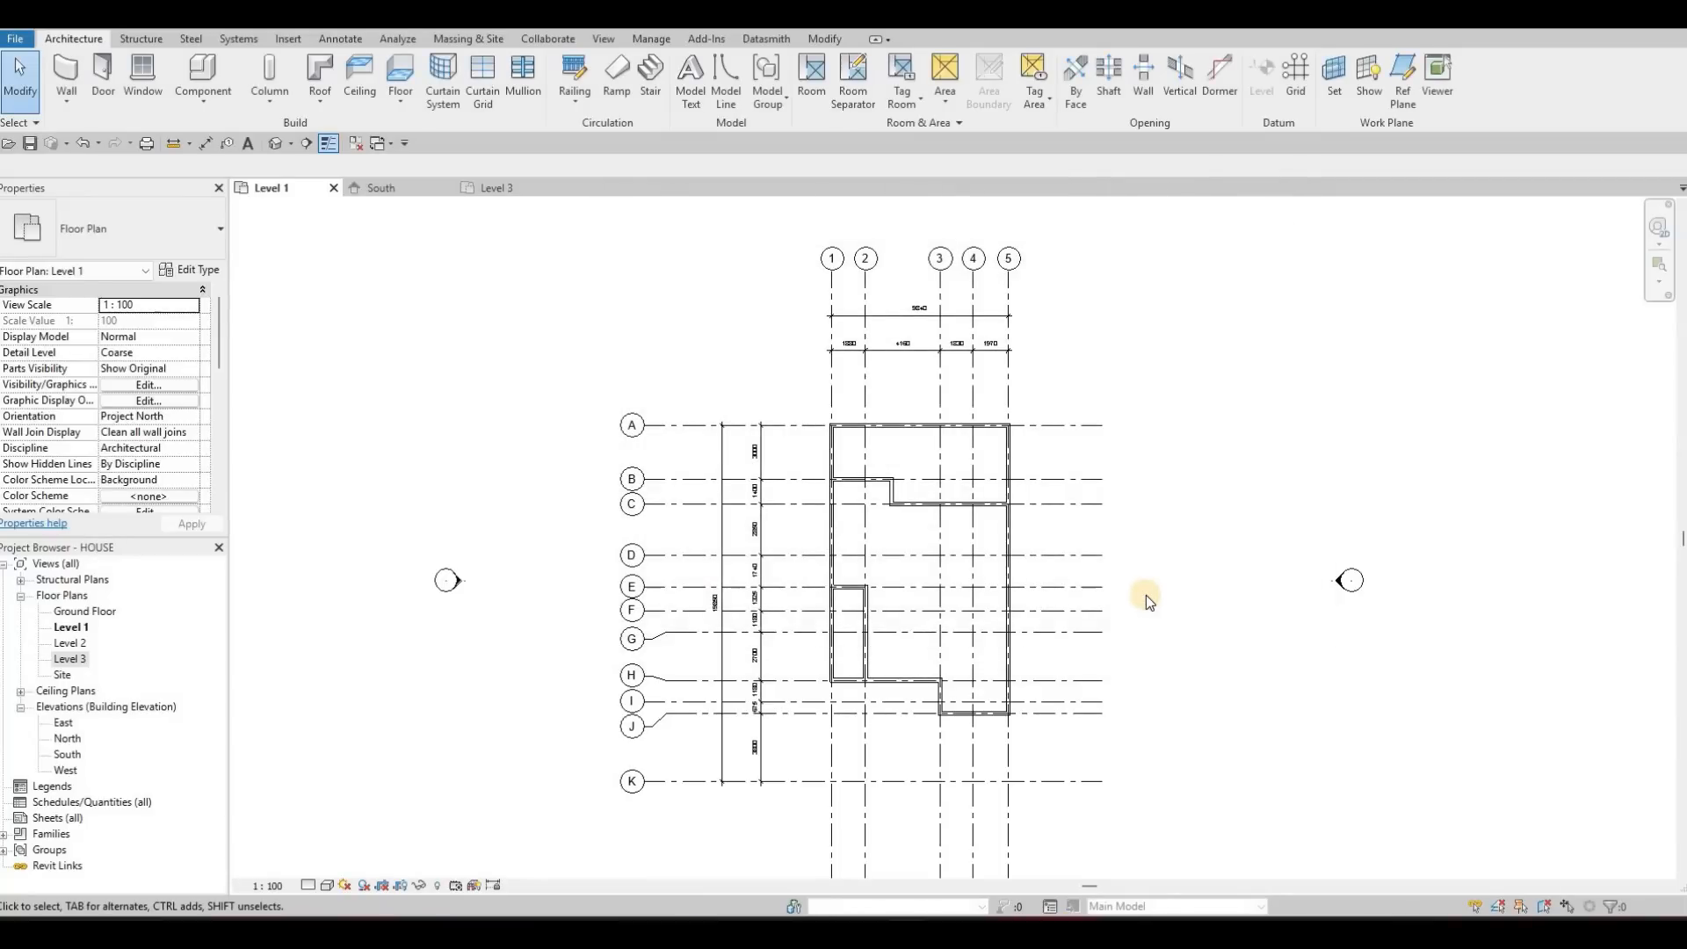
pyautogui.click(29, 143)
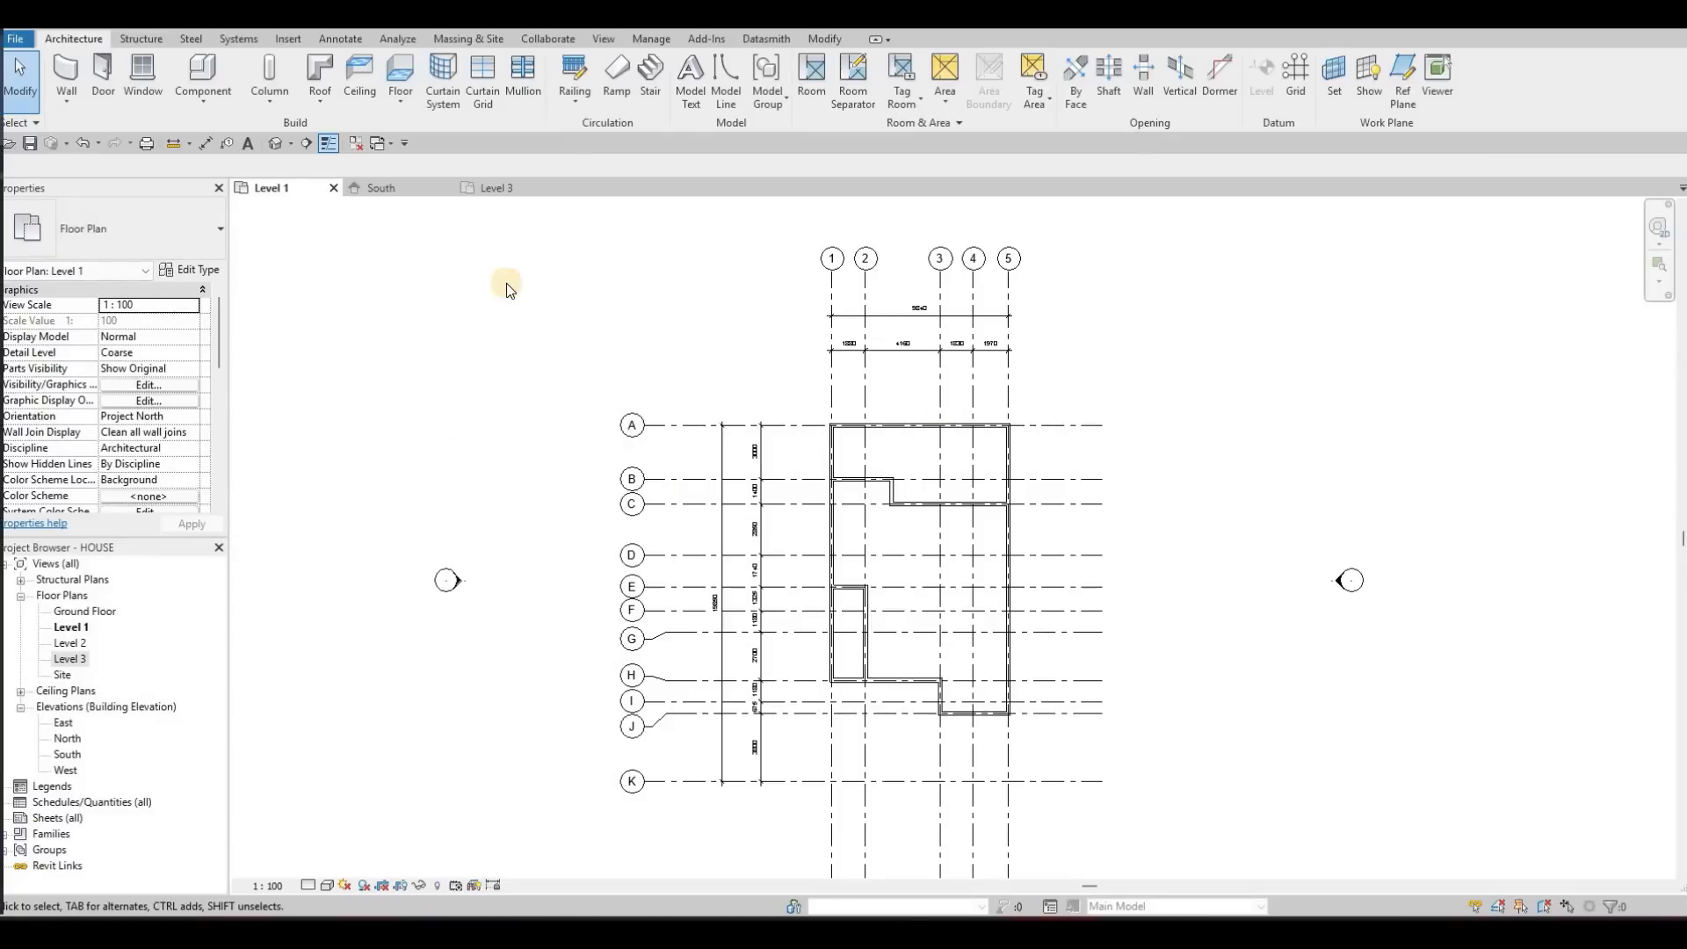
# Start the architectural Wall command and duplicate the Exterior - wall 1 type as Interior - wall 1
pyautogui.moveTo(288, 223); pyautogui.dragTo(167, 151, button='middle')
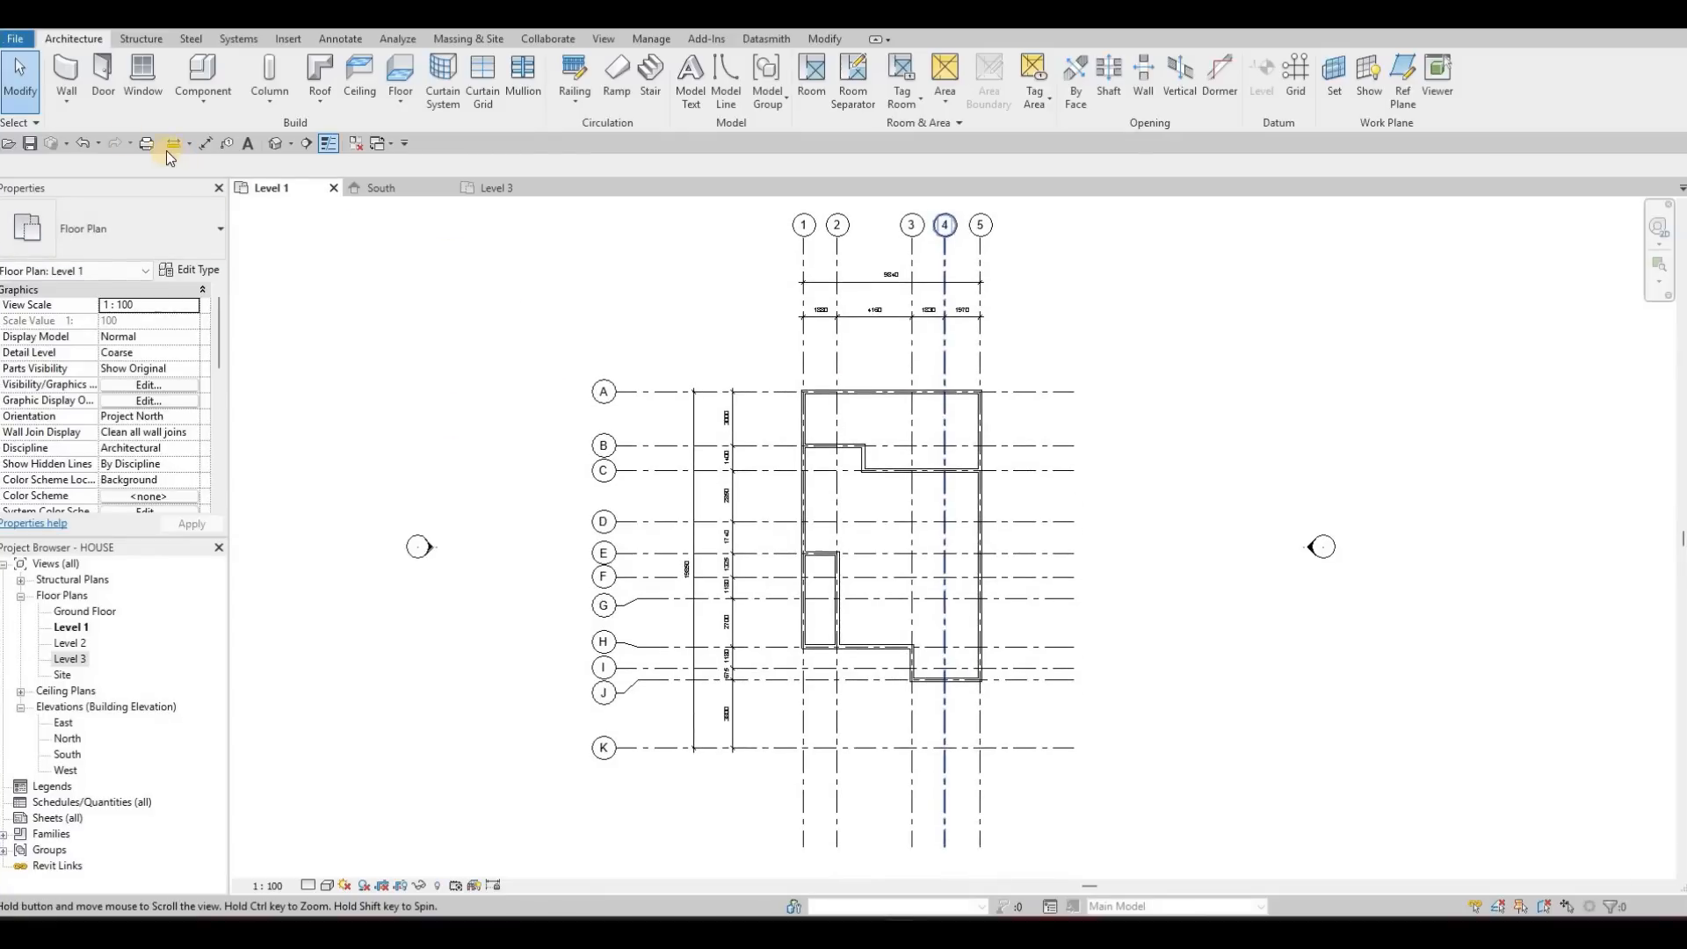
pyautogui.click(69, 104)
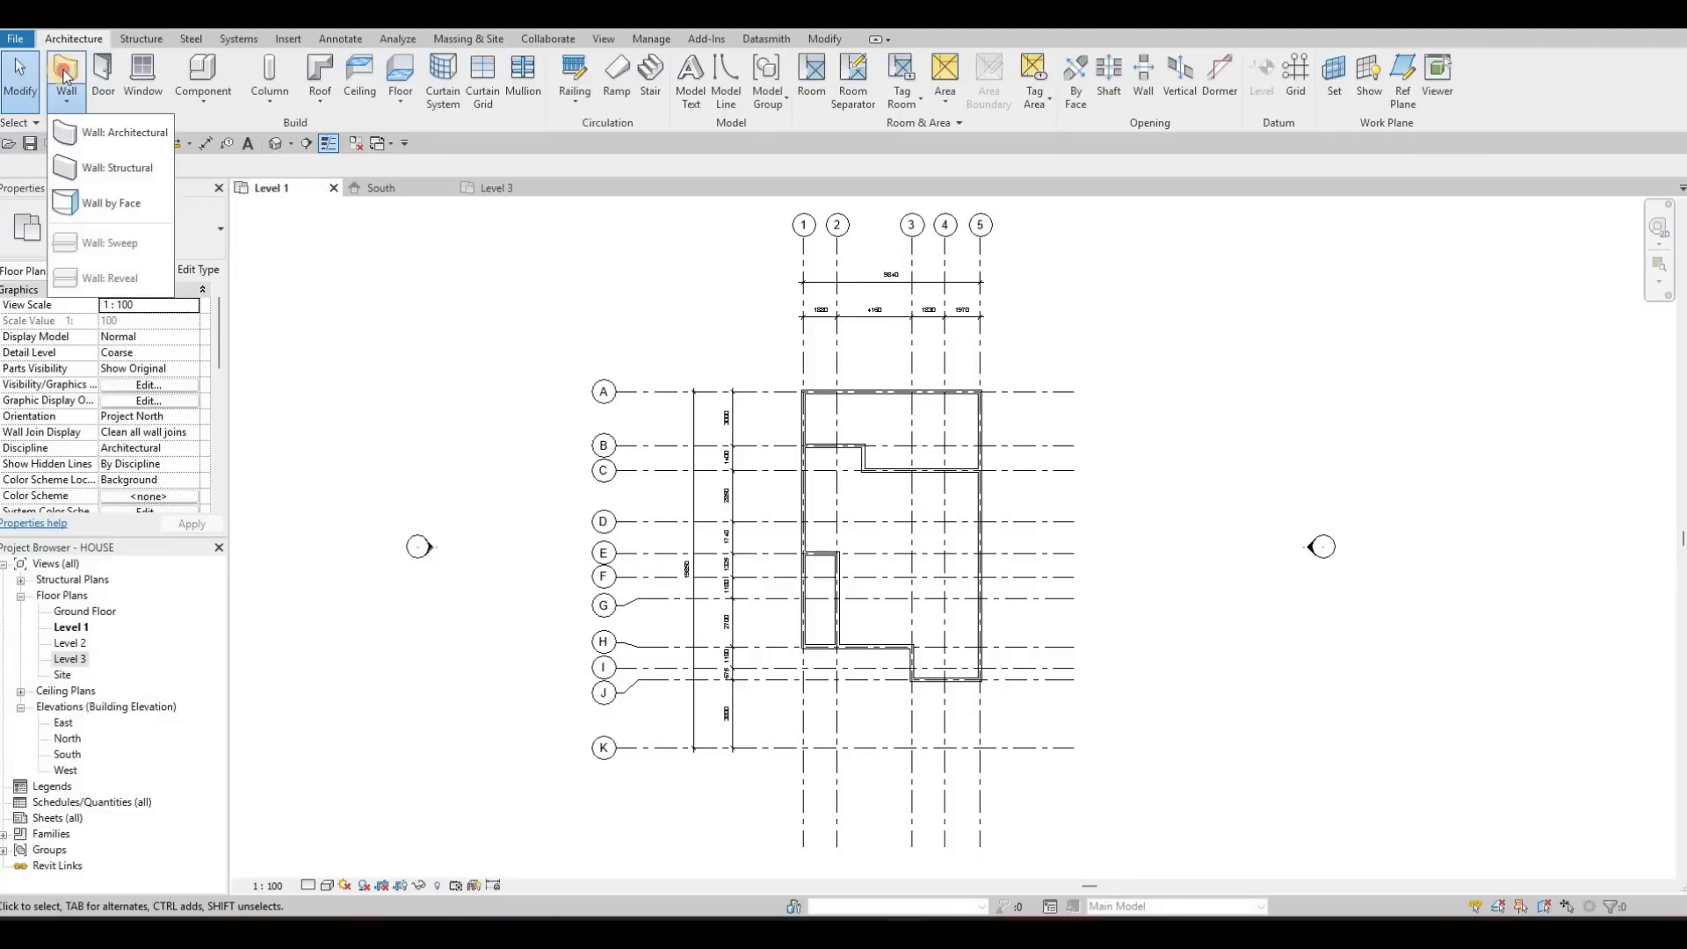
pyautogui.press('Escape')
pyautogui.press('w')
pyautogui.press('a')
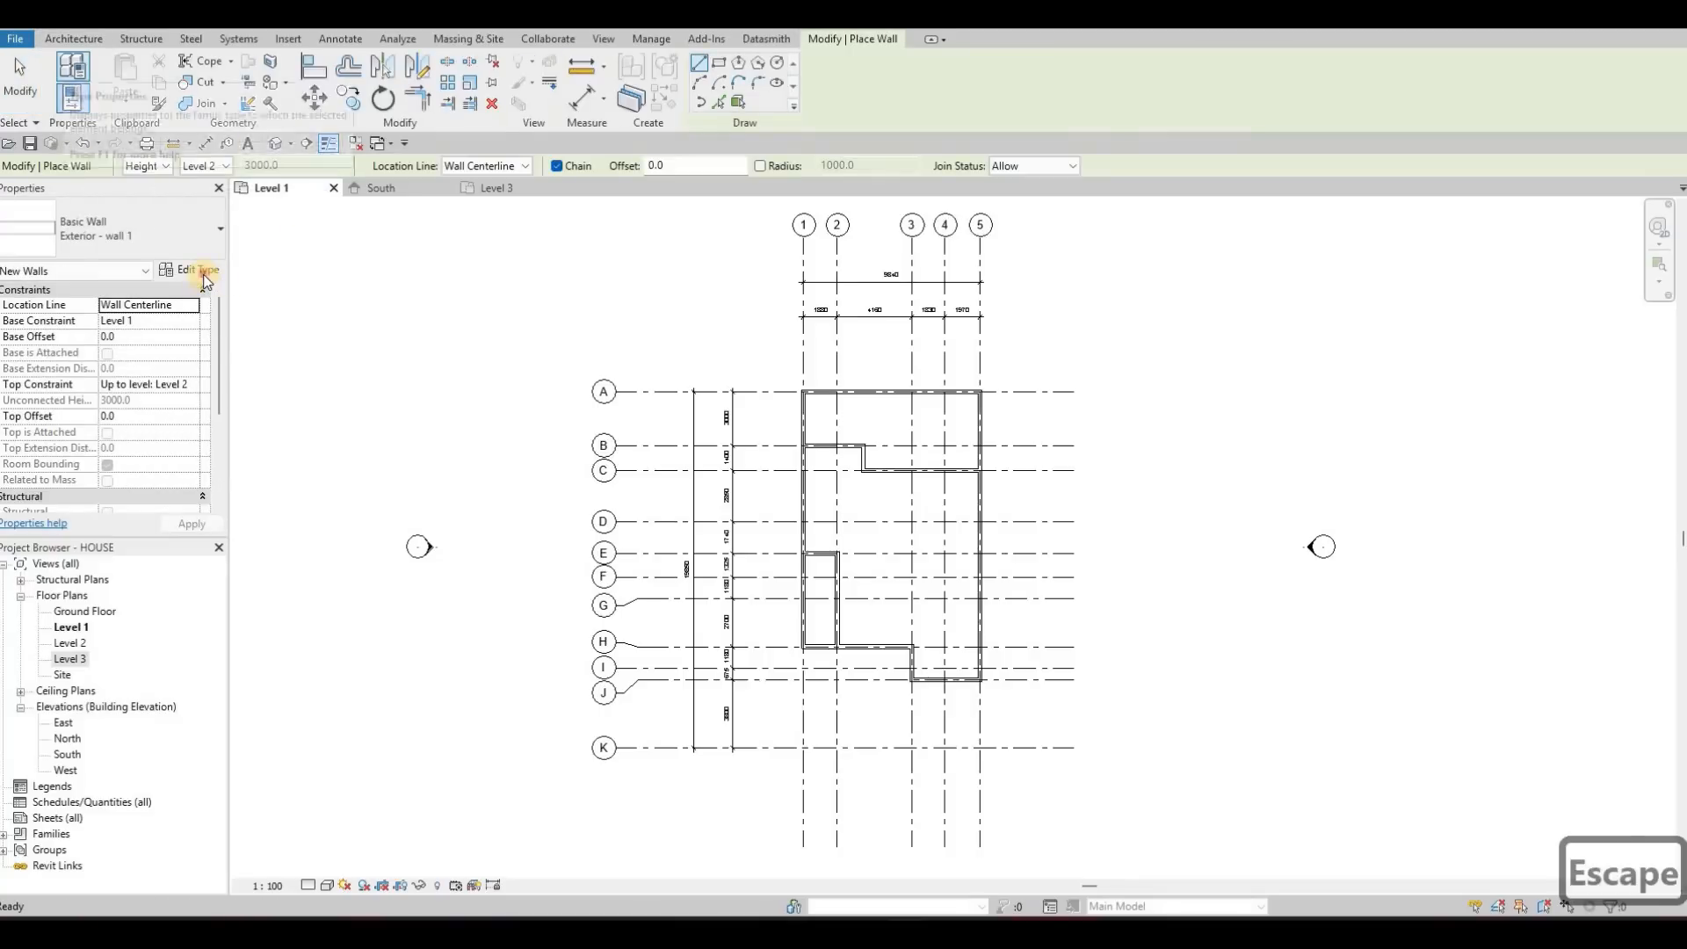
pyautogui.click(203, 271)
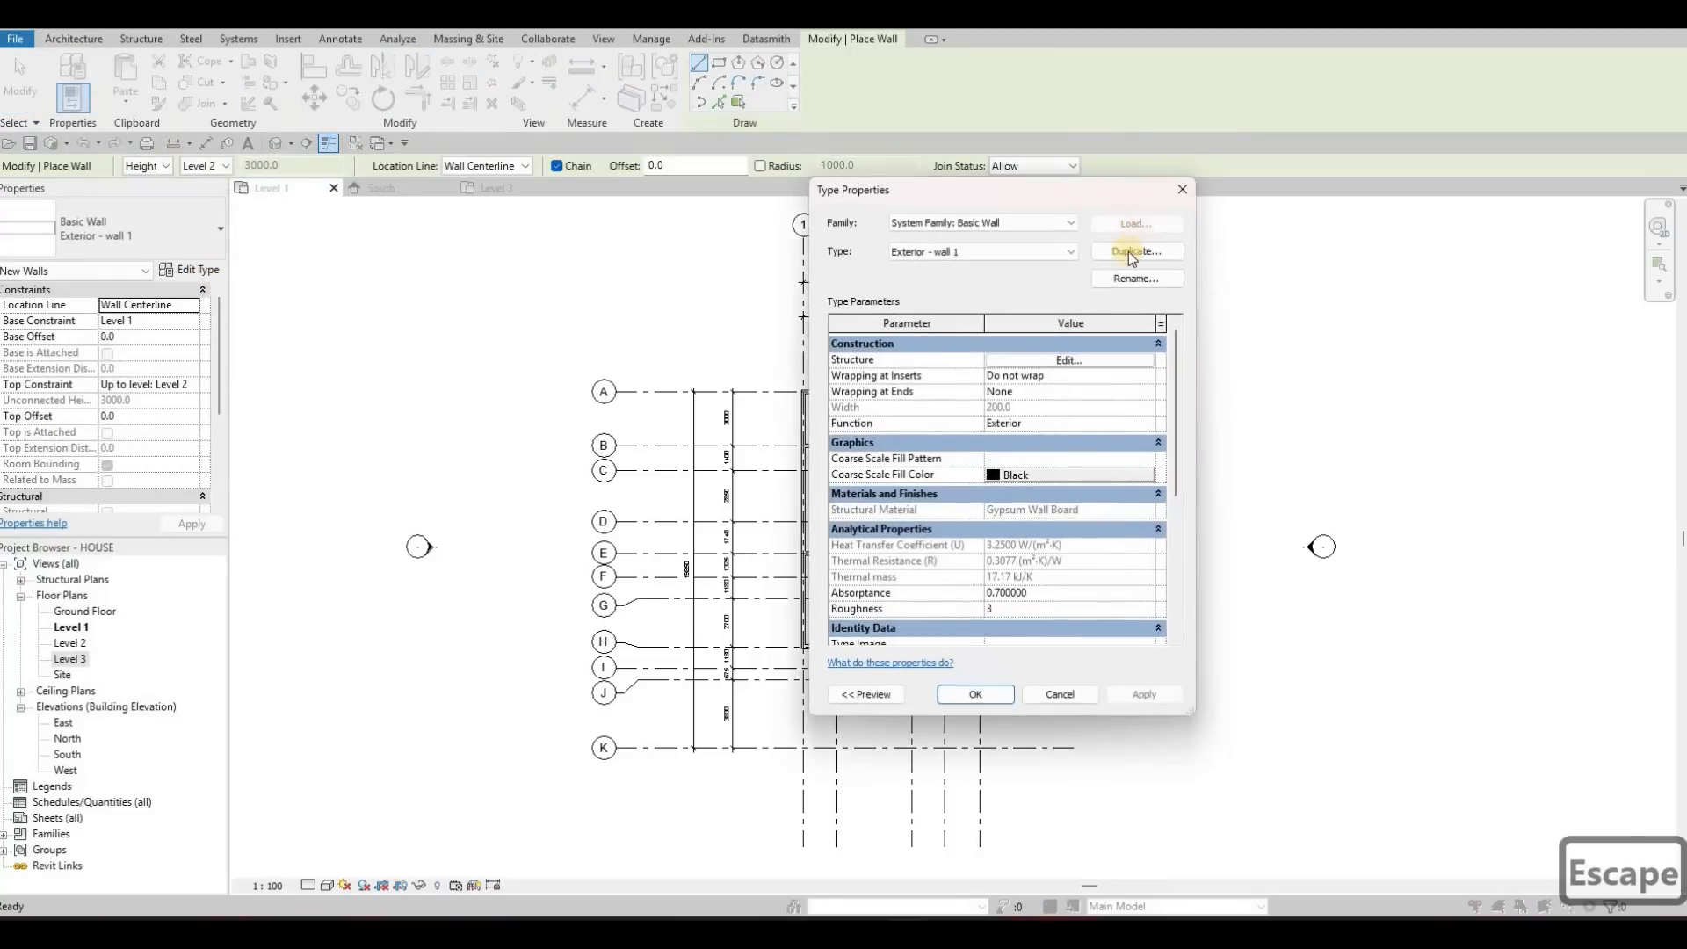
pyautogui.click(1130, 252)
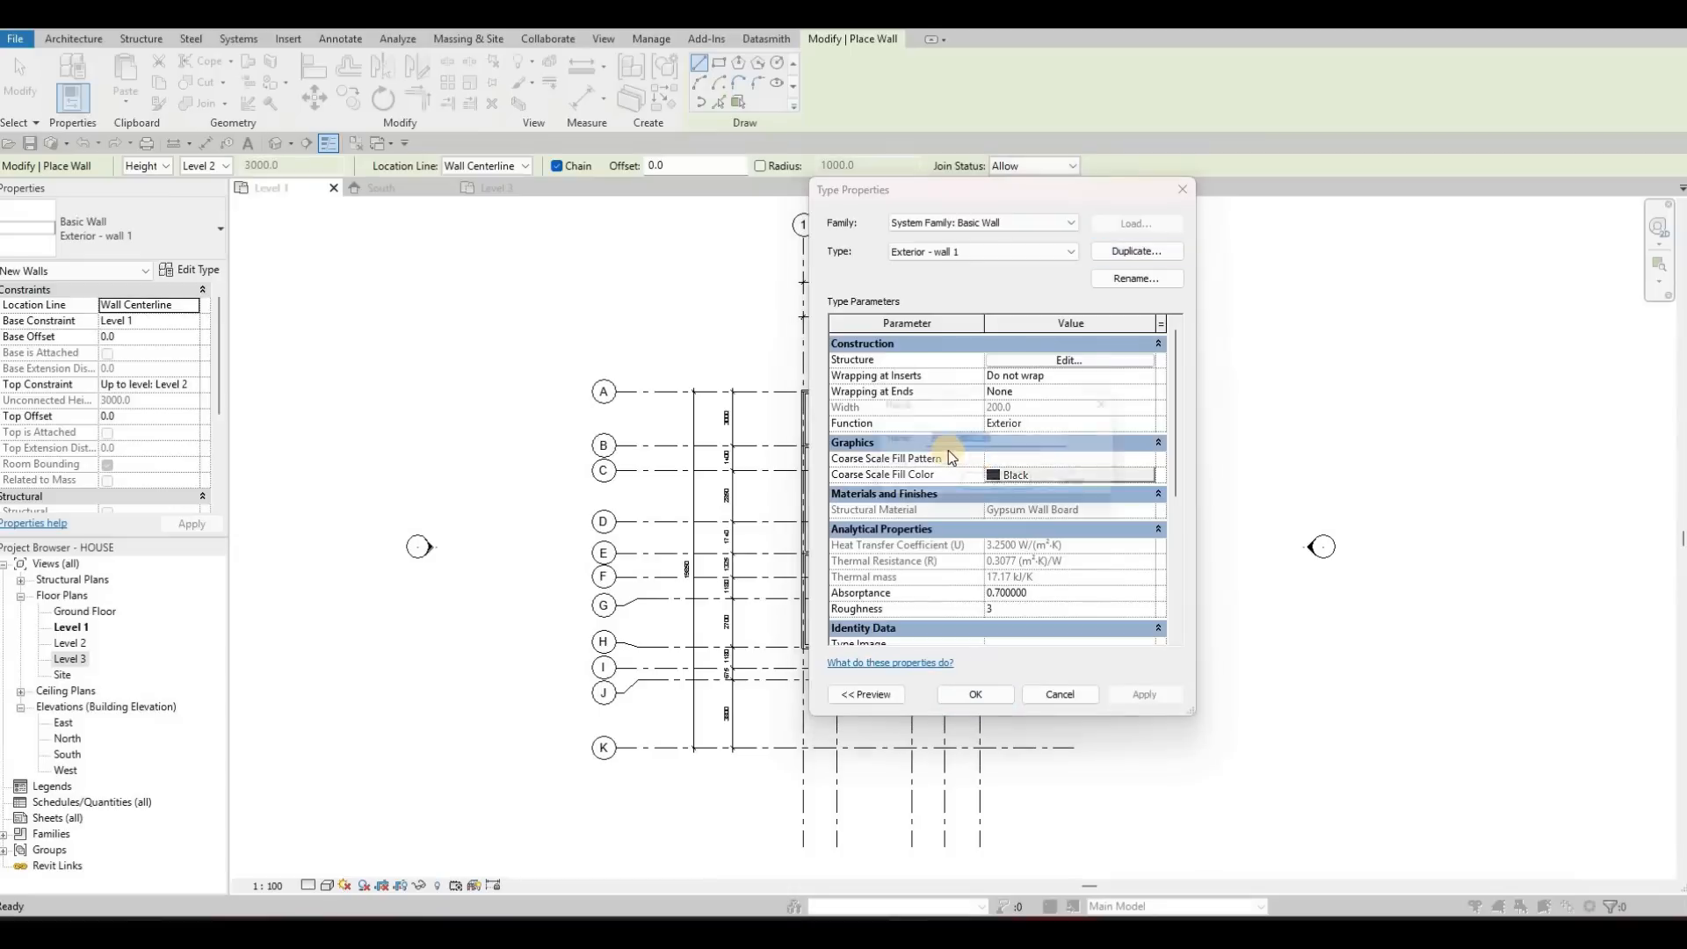
pyautogui.click(930, 440)
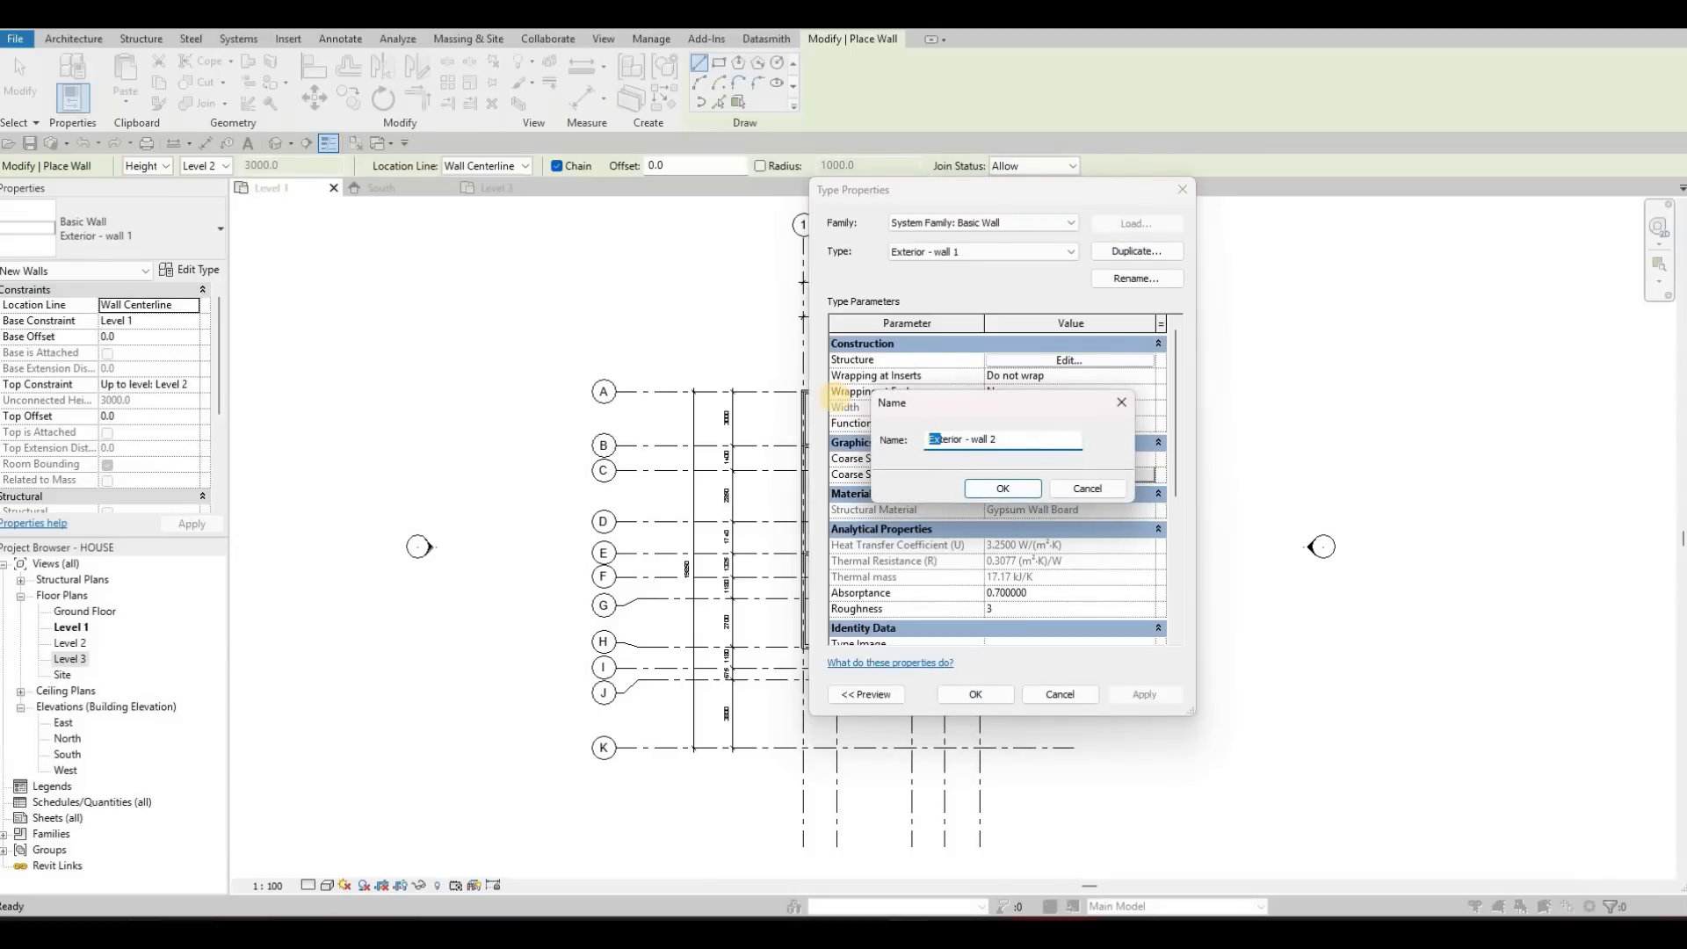
pyautogui.write('IN')
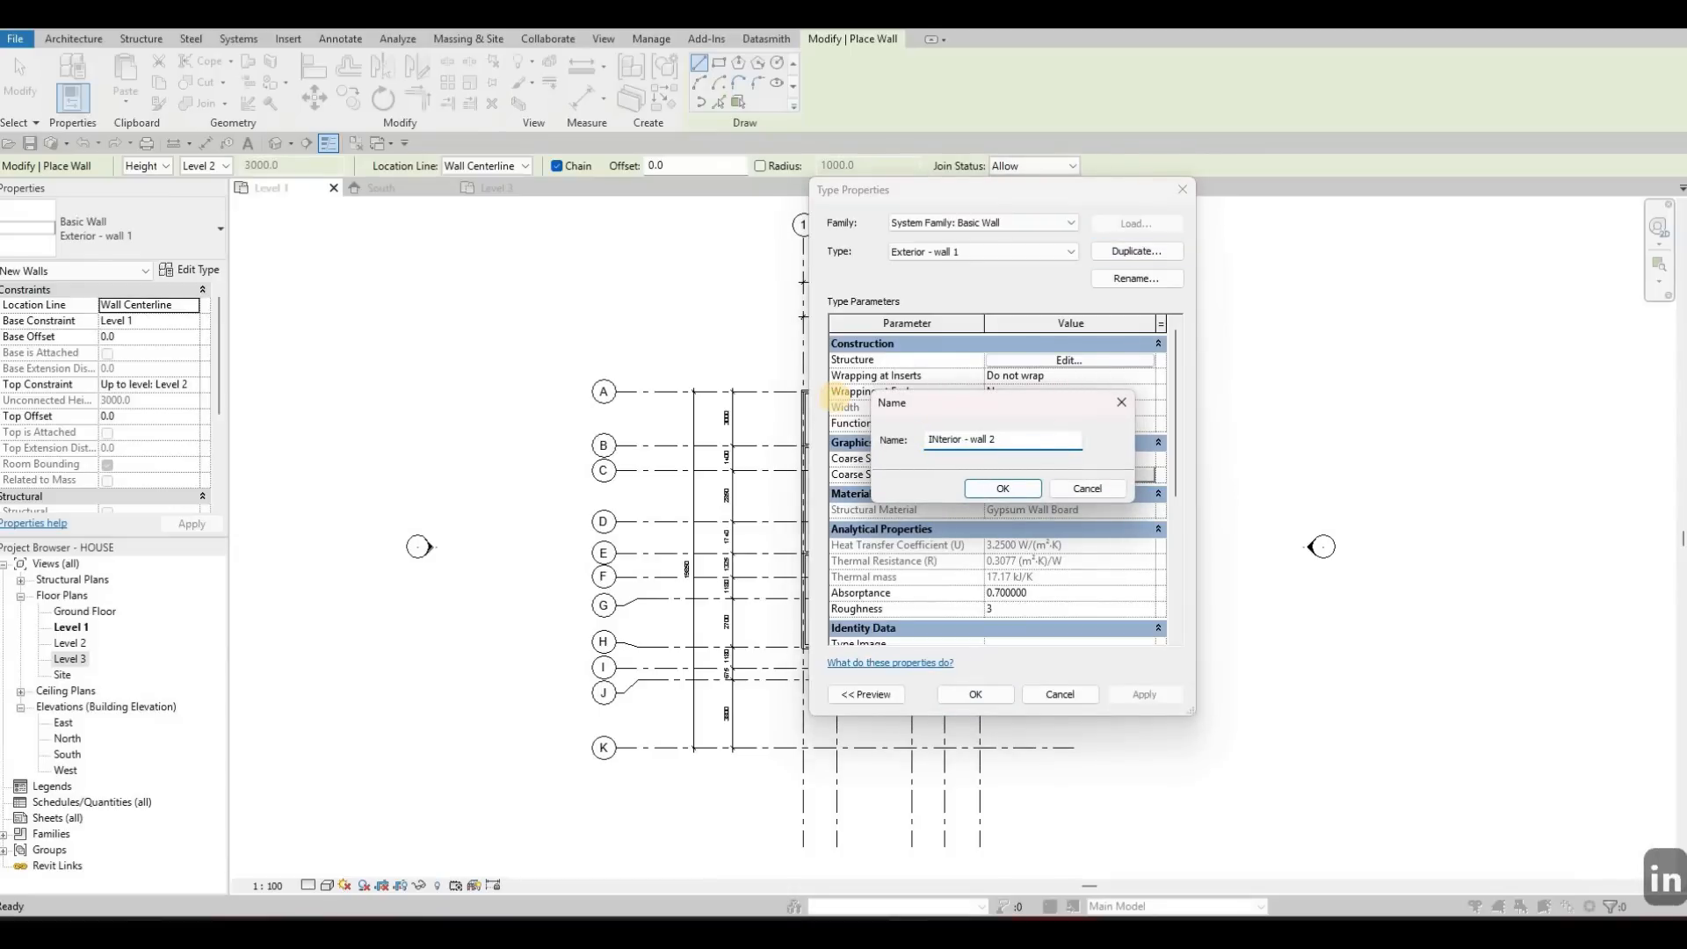
pyautogui.press('BackSpace')
pyautogui.write('n')
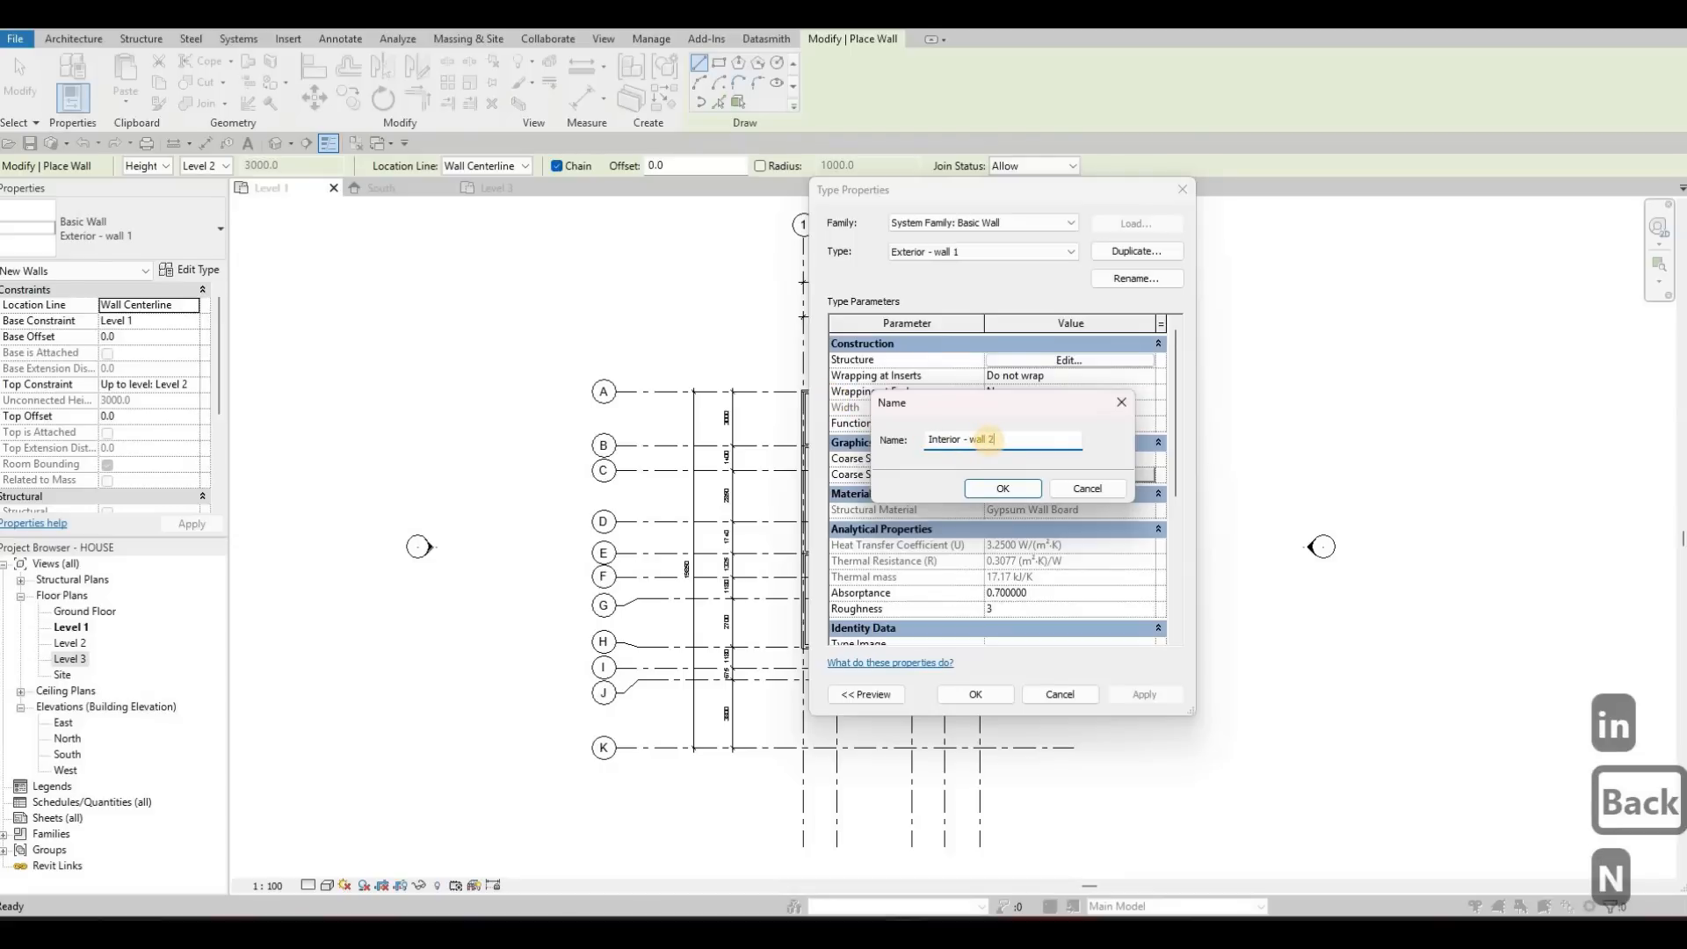
pyautogui.press('BackSpace')
pyautogui.write('1')
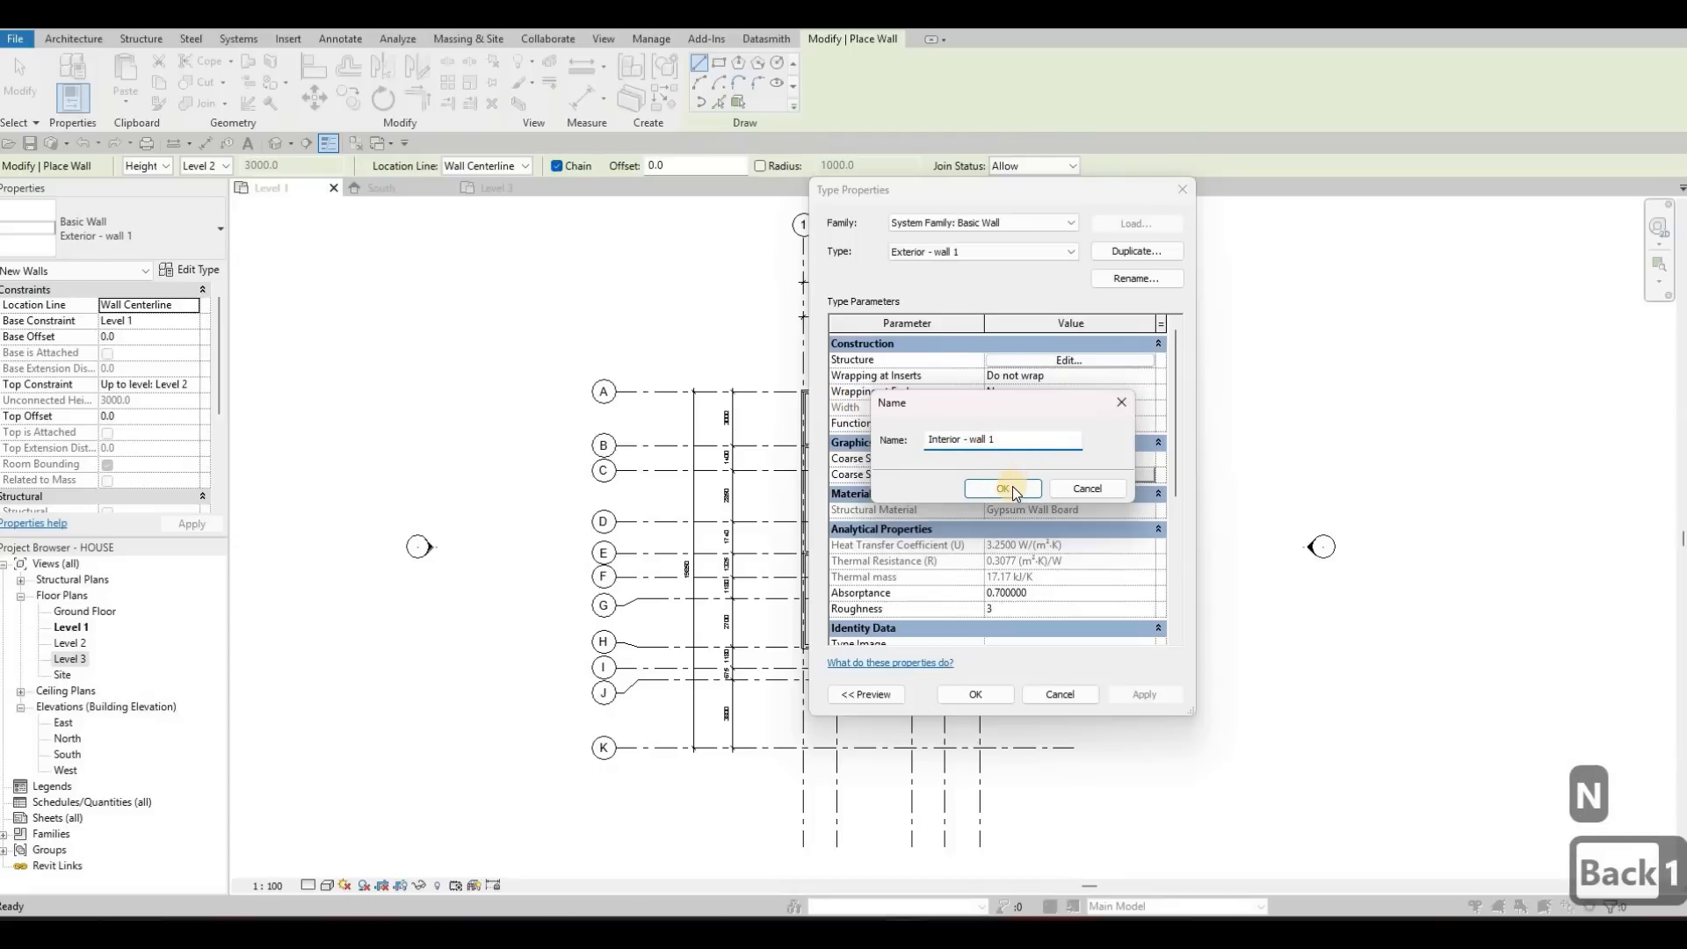
pyautogui.click(1012, 487)
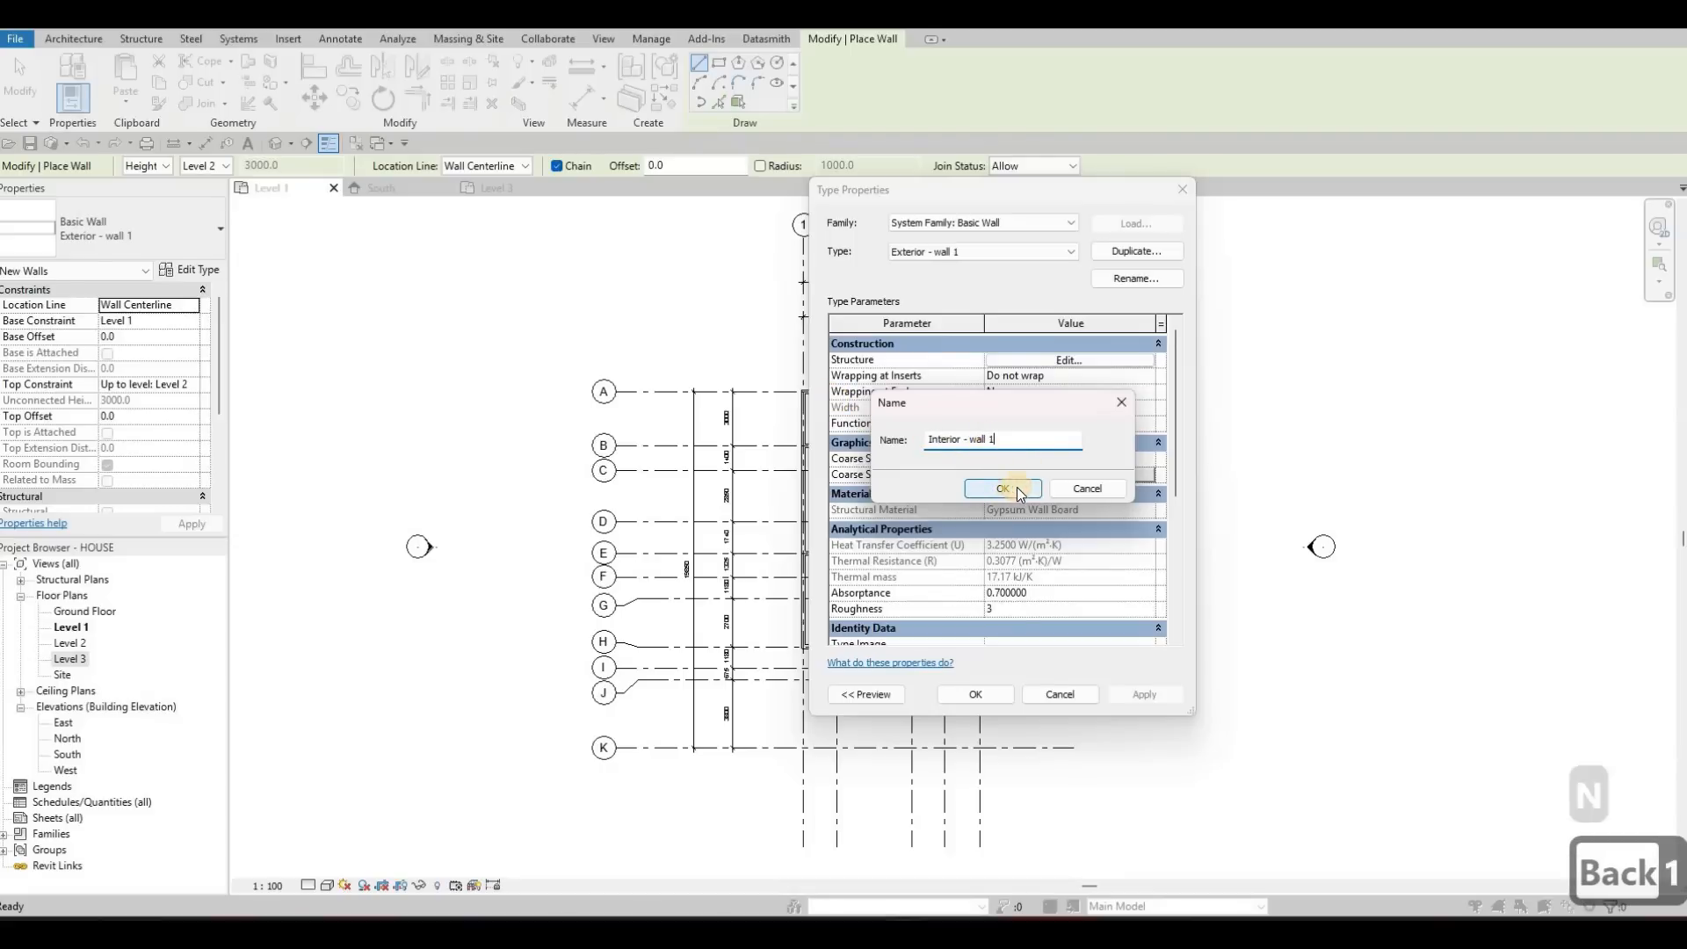
# Check the layer assembly of the Interior - wall 1 type and accept the type settings
pyautogui.click(1070, 359)
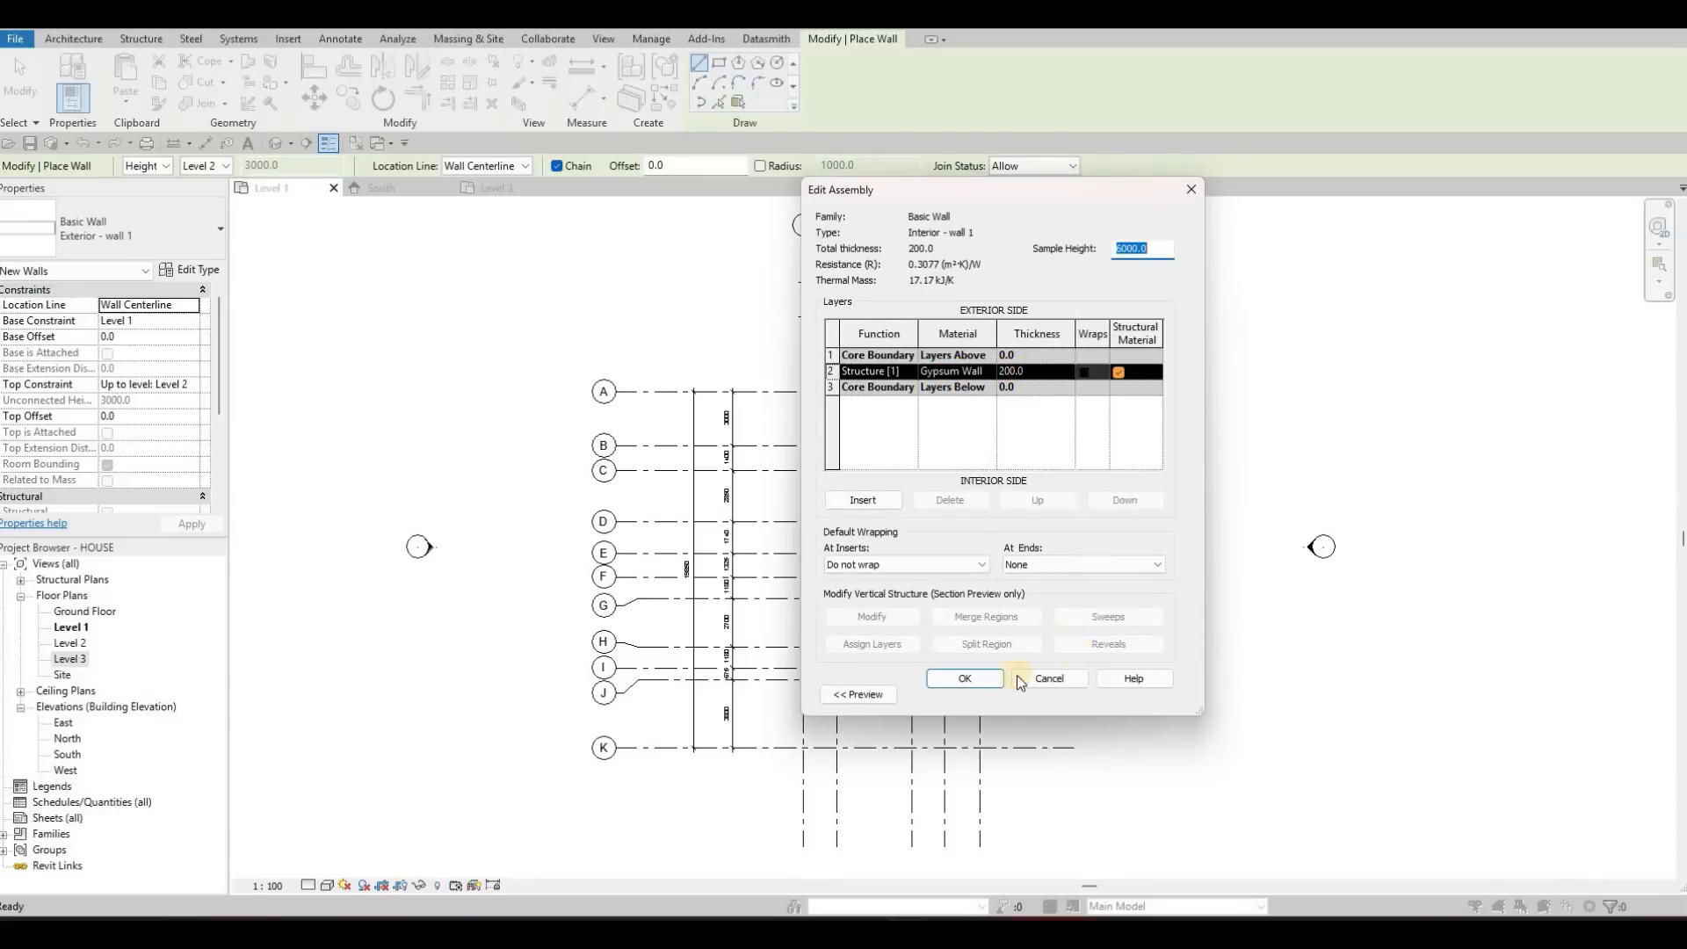
pyautogui.click(976, 684)
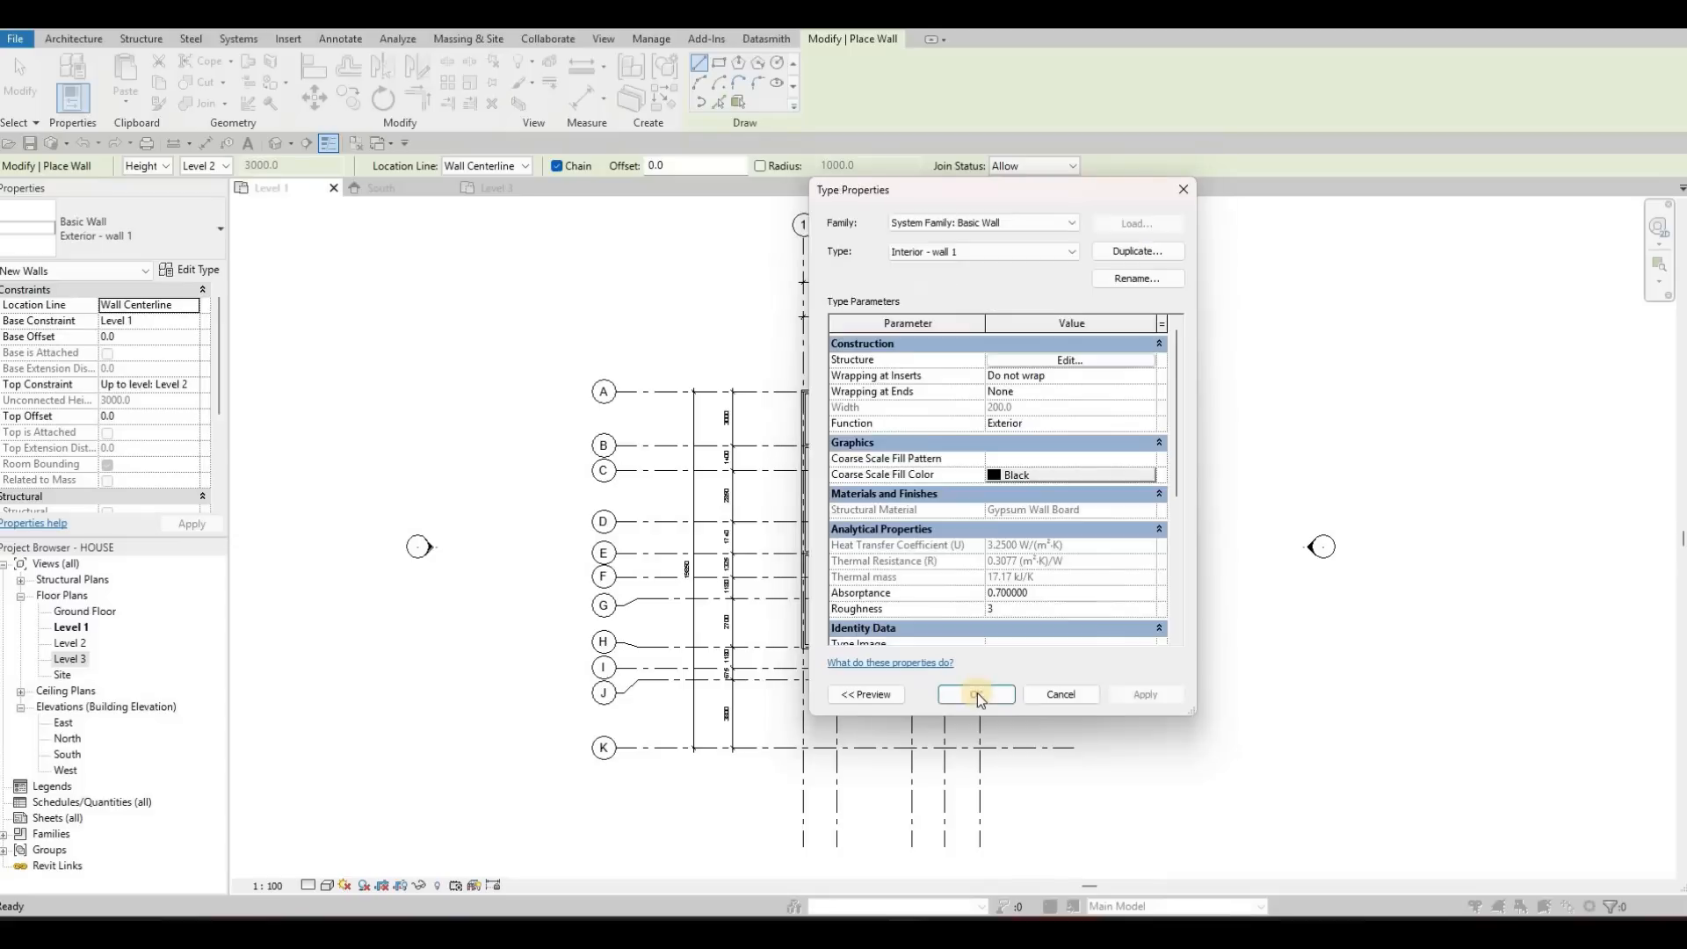
pyautogui.click(975, 694)
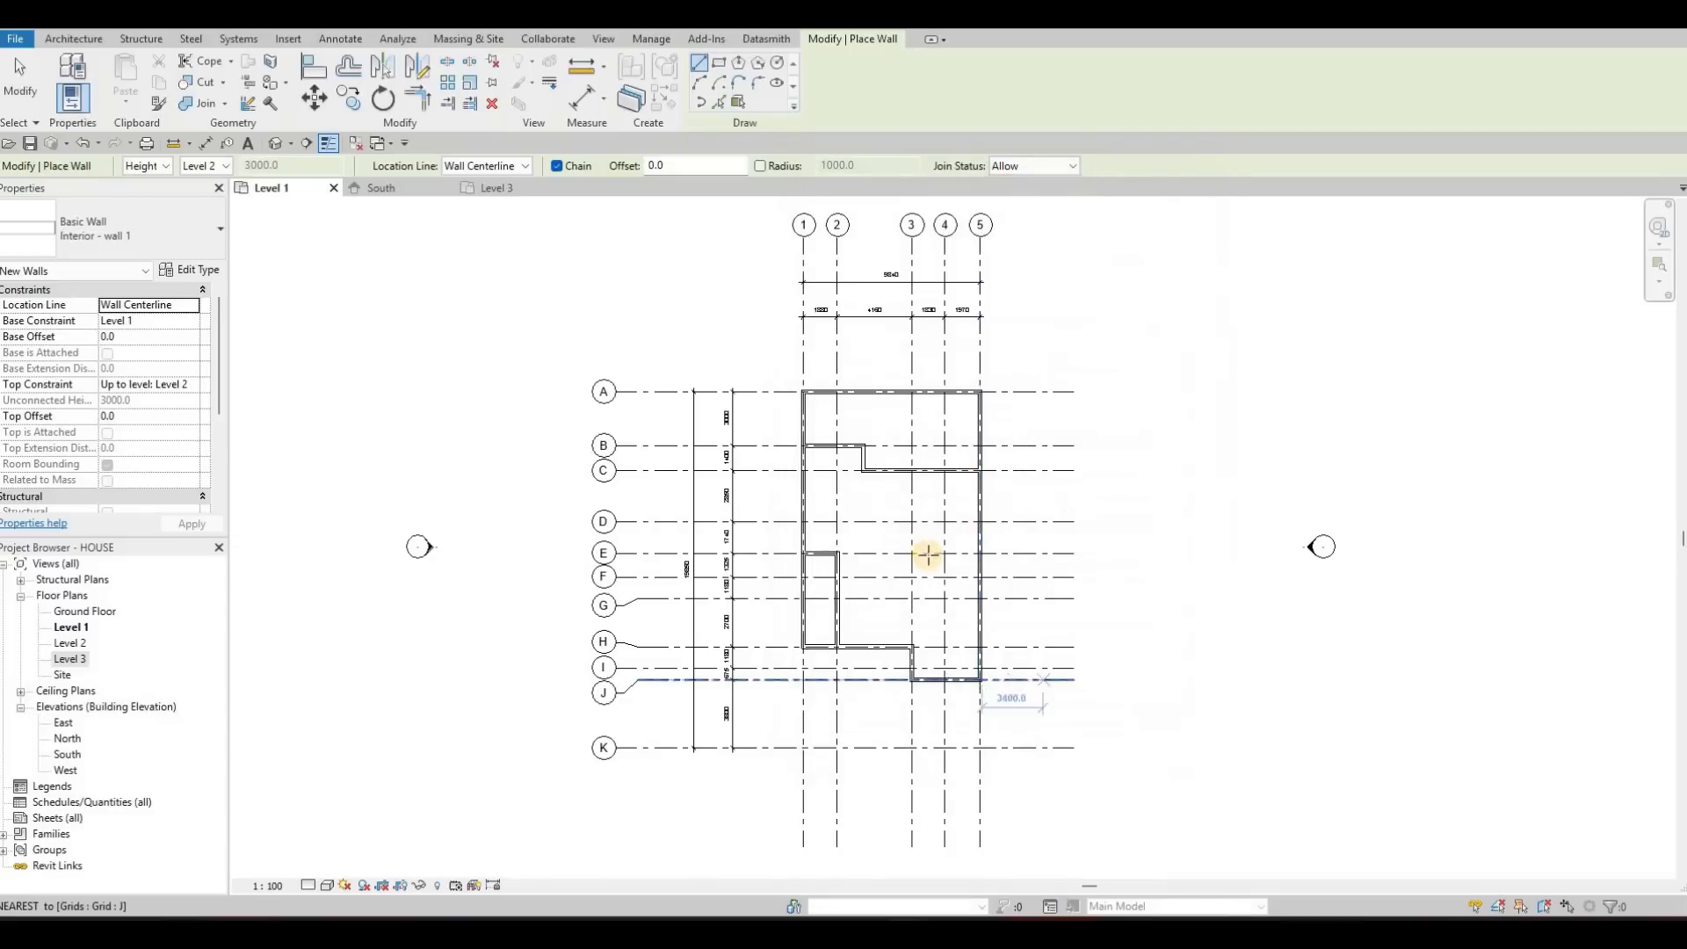
# Draw an interior wall along grid E from the exterior wall on grid 5 to grid 3
pyautogui.scroll(3, 999, 544)
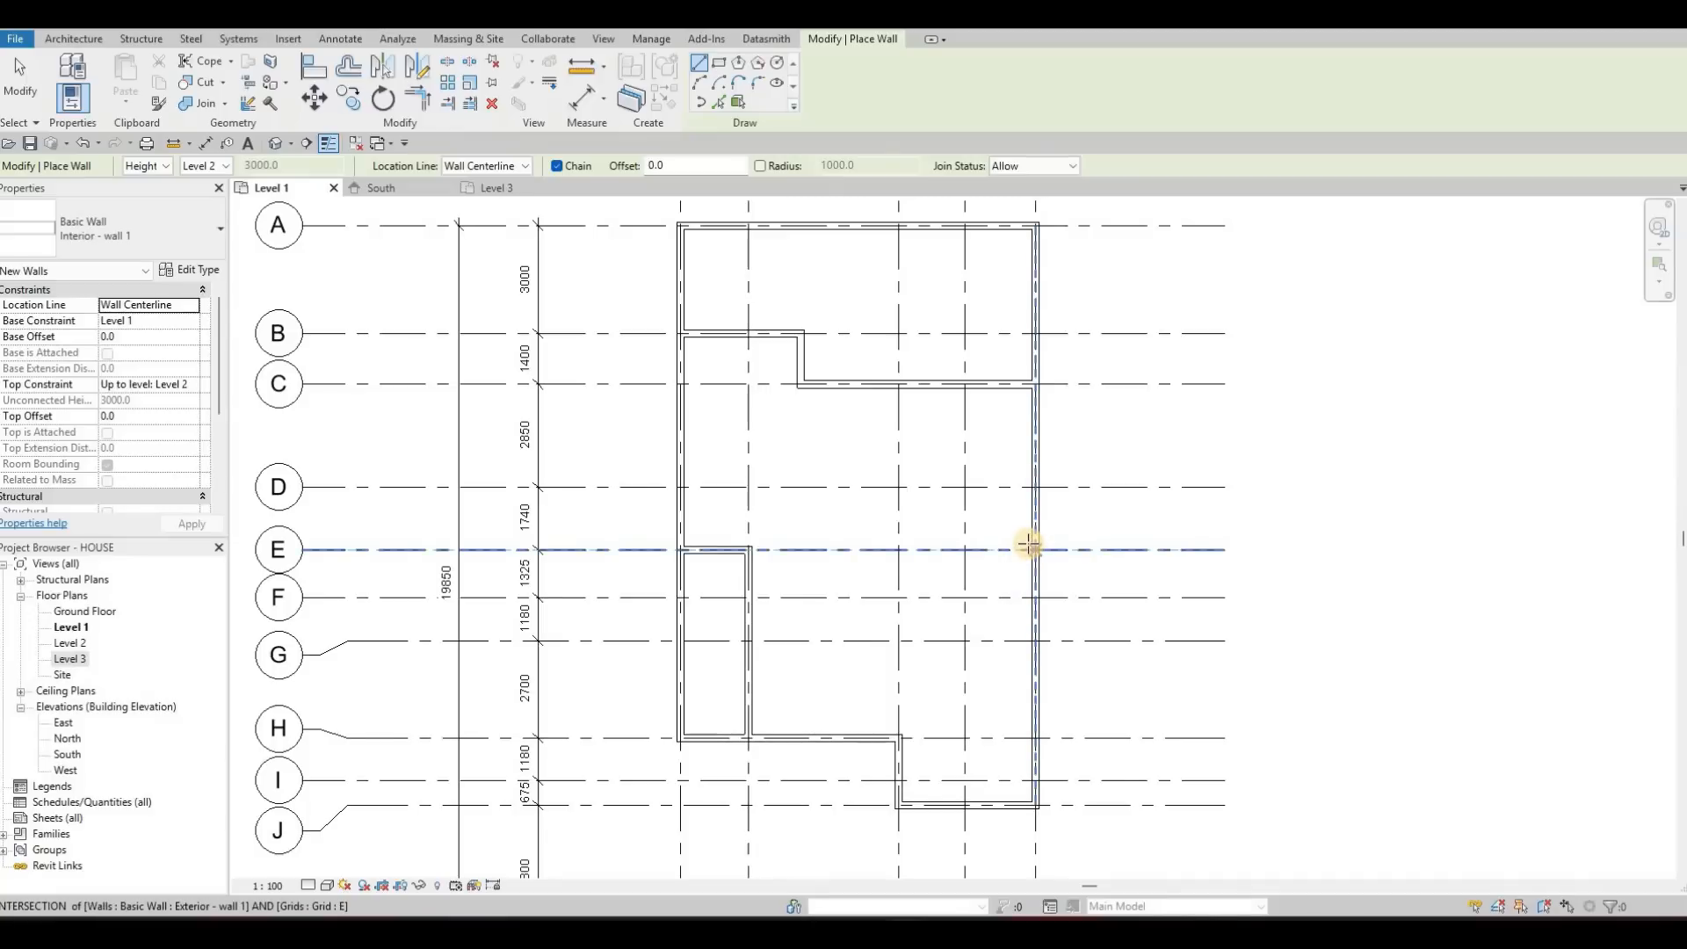
pyautogui.scroll(-4, 1028, 545)
pyautogui.moveTo(1019, 597); pyautogui.dragTo(1017, 617, button='middle')
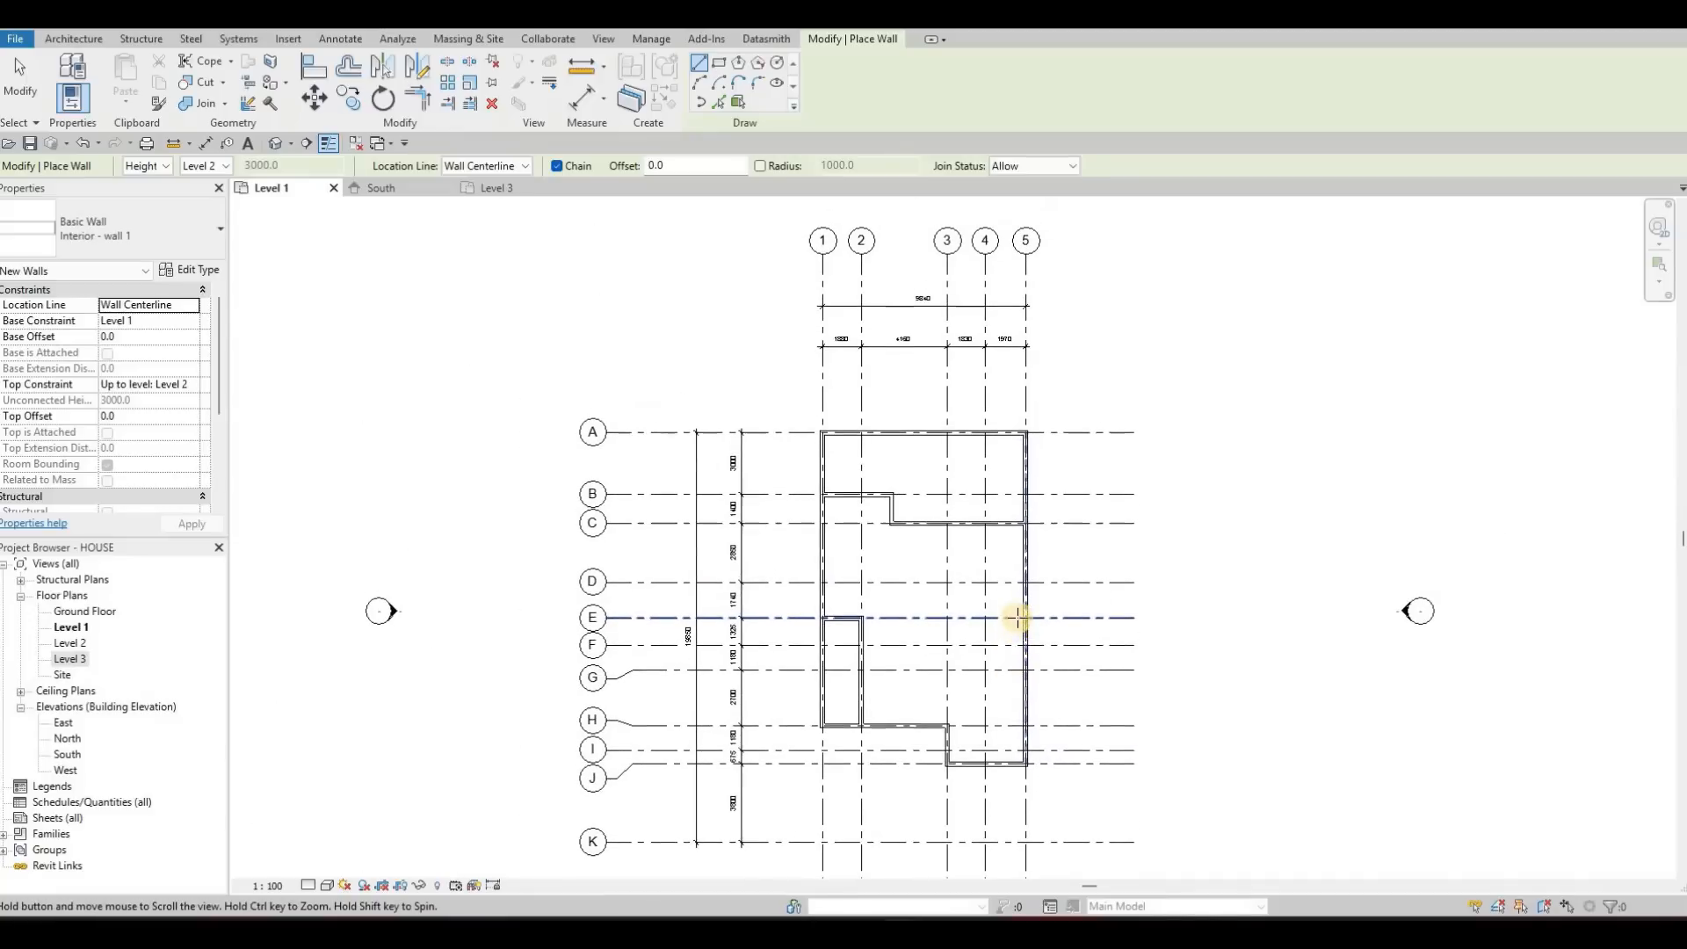
pyautogui.scroll(3, 1016, 618)
pyautogui.scroll(-3, 1016, 624)
pyautogui.scroll(5, 1015, 621)
pyautogui.click(1030, 623)
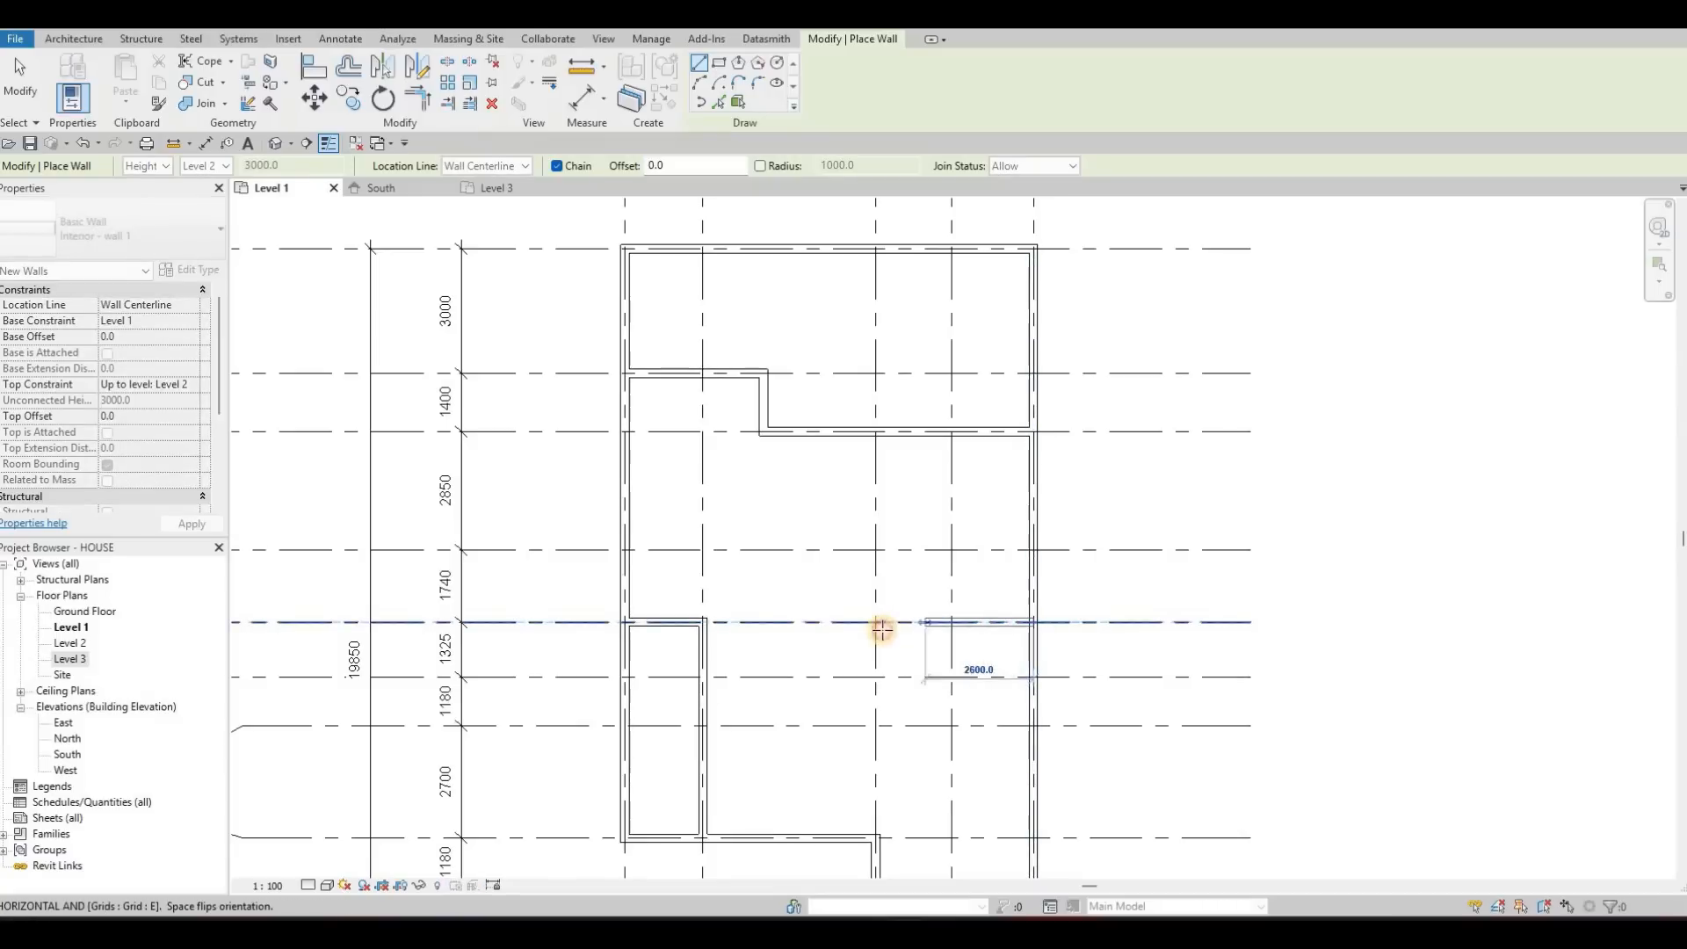
pyautogui.moveTo(922, 591); pyautogui.dragTo(915, 505, button='middle')
pyautogui.press('Escape')
# Draw interior walls from the exterior corner at grids 3 and H to grid 4, continuing down grid 4 to the wall on grid J
pyautogui.moveTo(943, 599); pyautogui.dragTo(948, 544, button='middle')
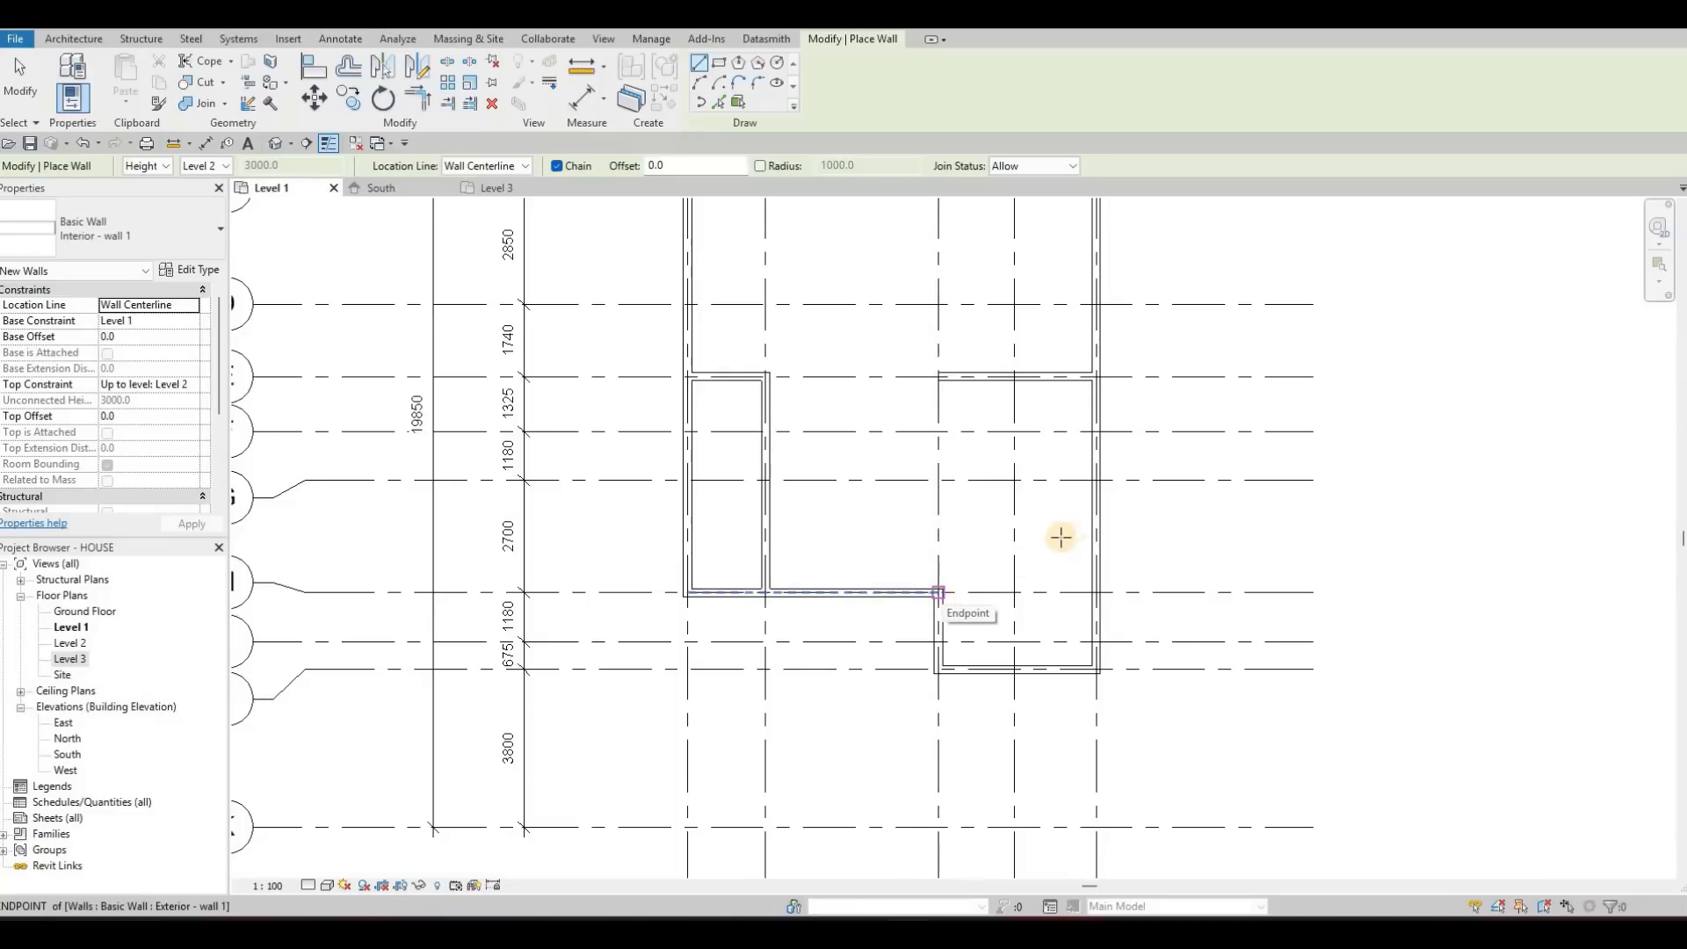
pyautogui.moveTo(936, 593); pyautogui.dragTo(1067, 535, button='middle')
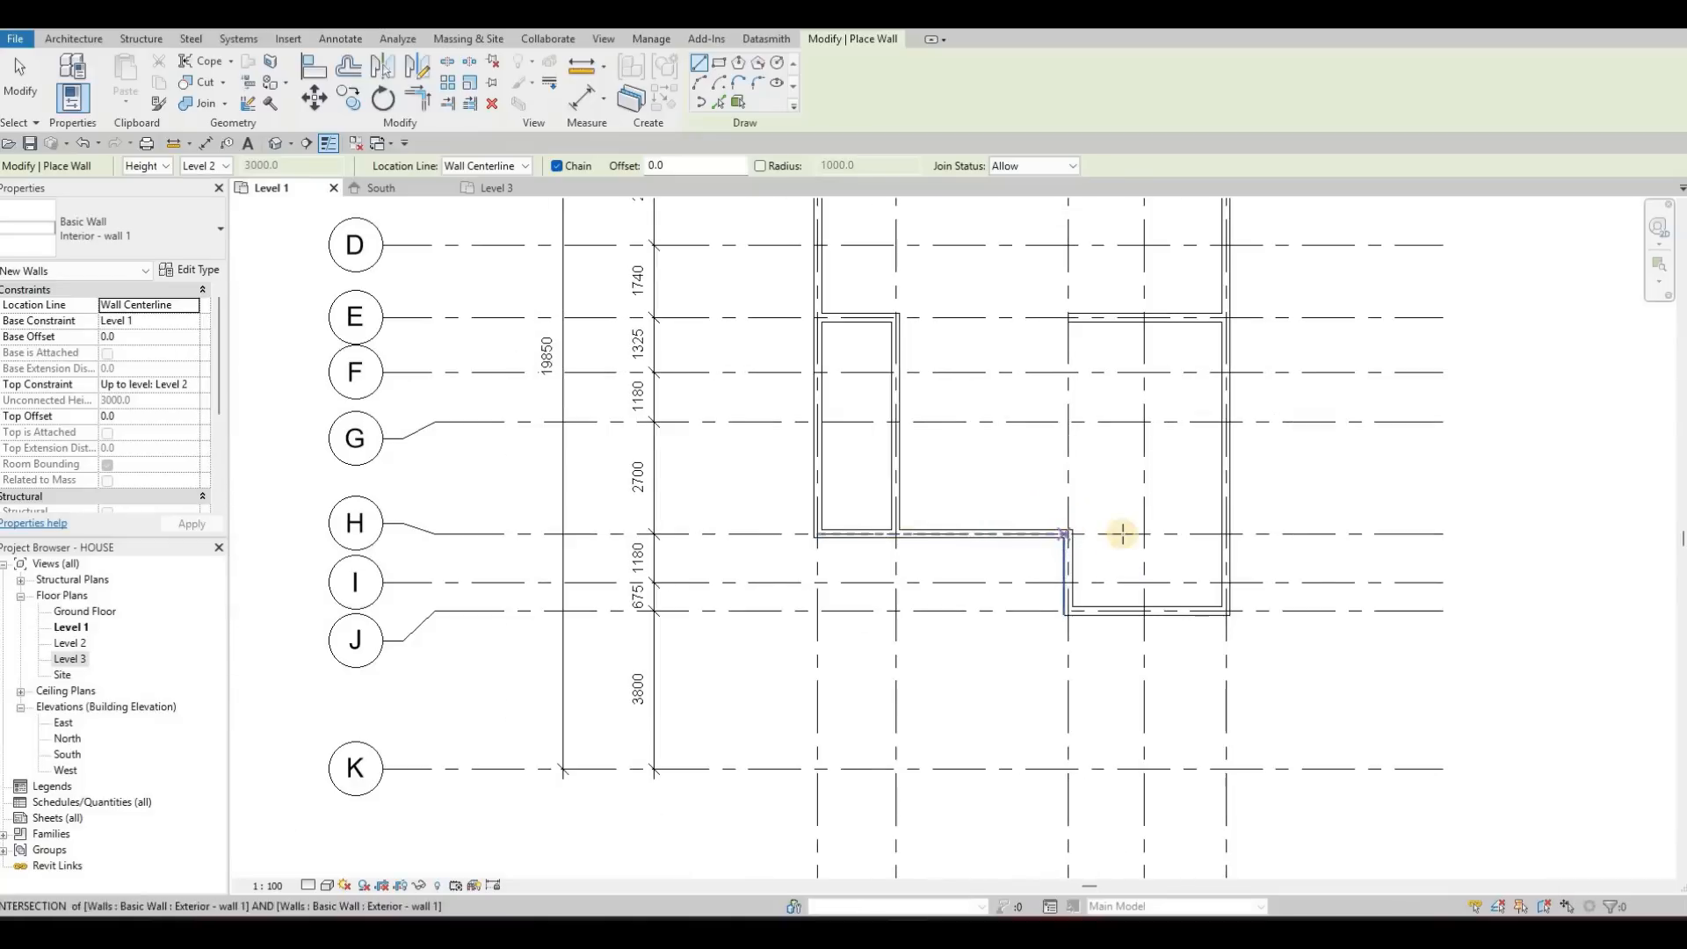
pyautogui.click(1142, 533)
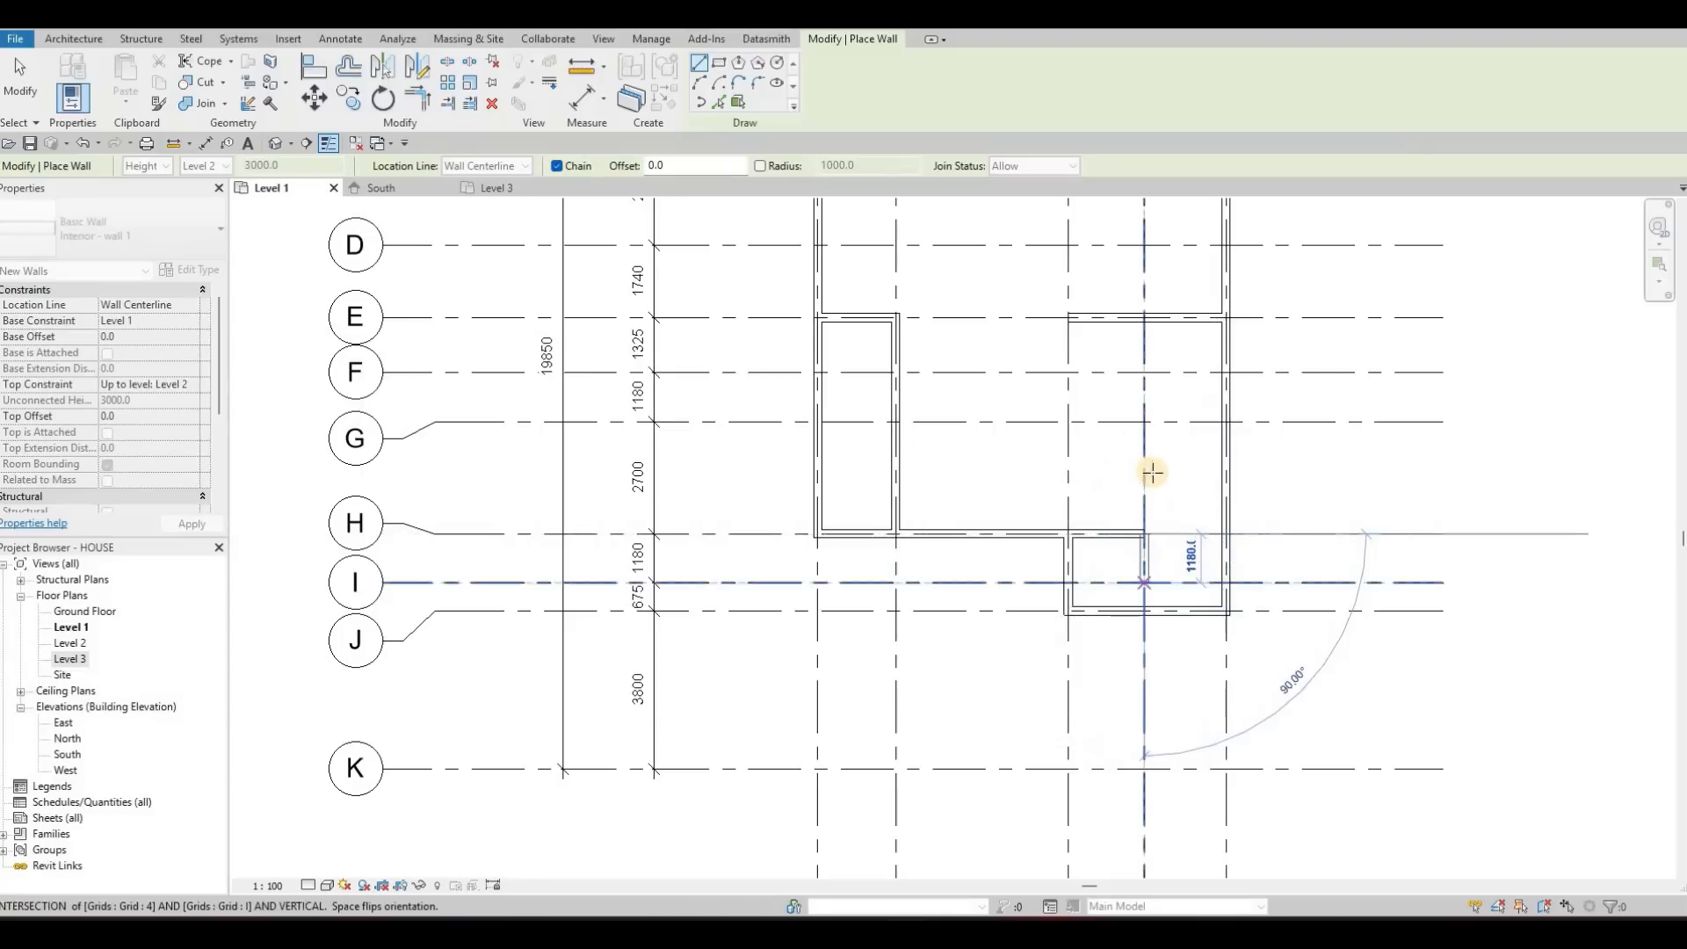
pyautogui.moveTo(1143, 614); pyautogui.dragTo(1137, 478, button='middle')
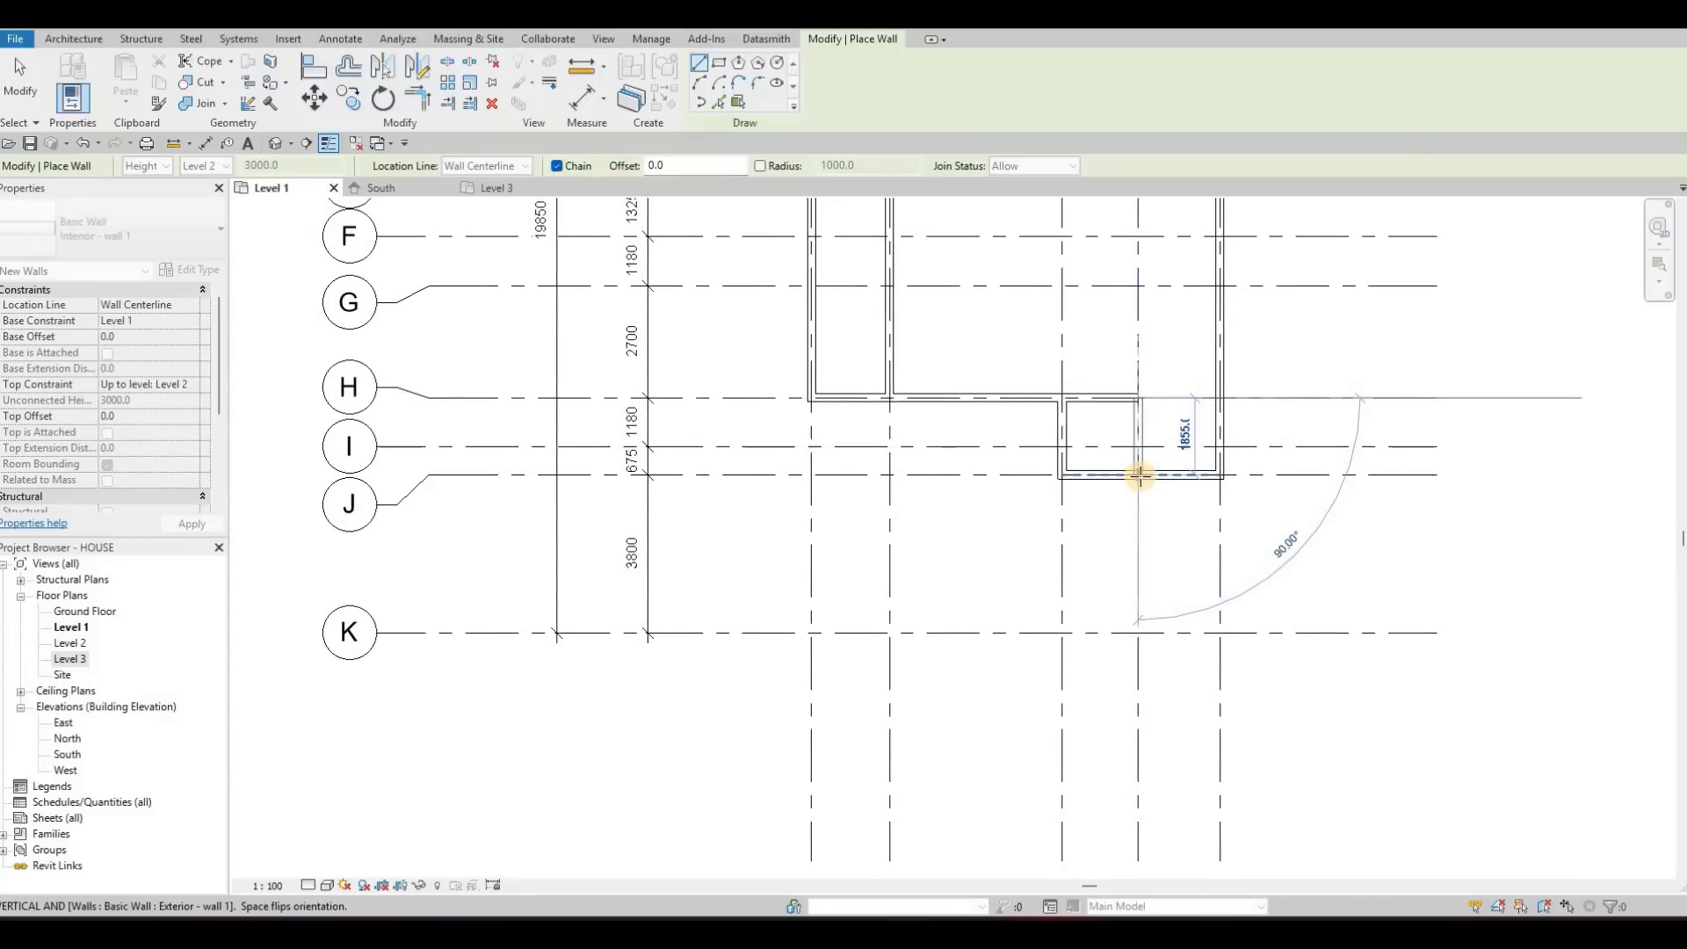
pyautogui.click(1140, 476)
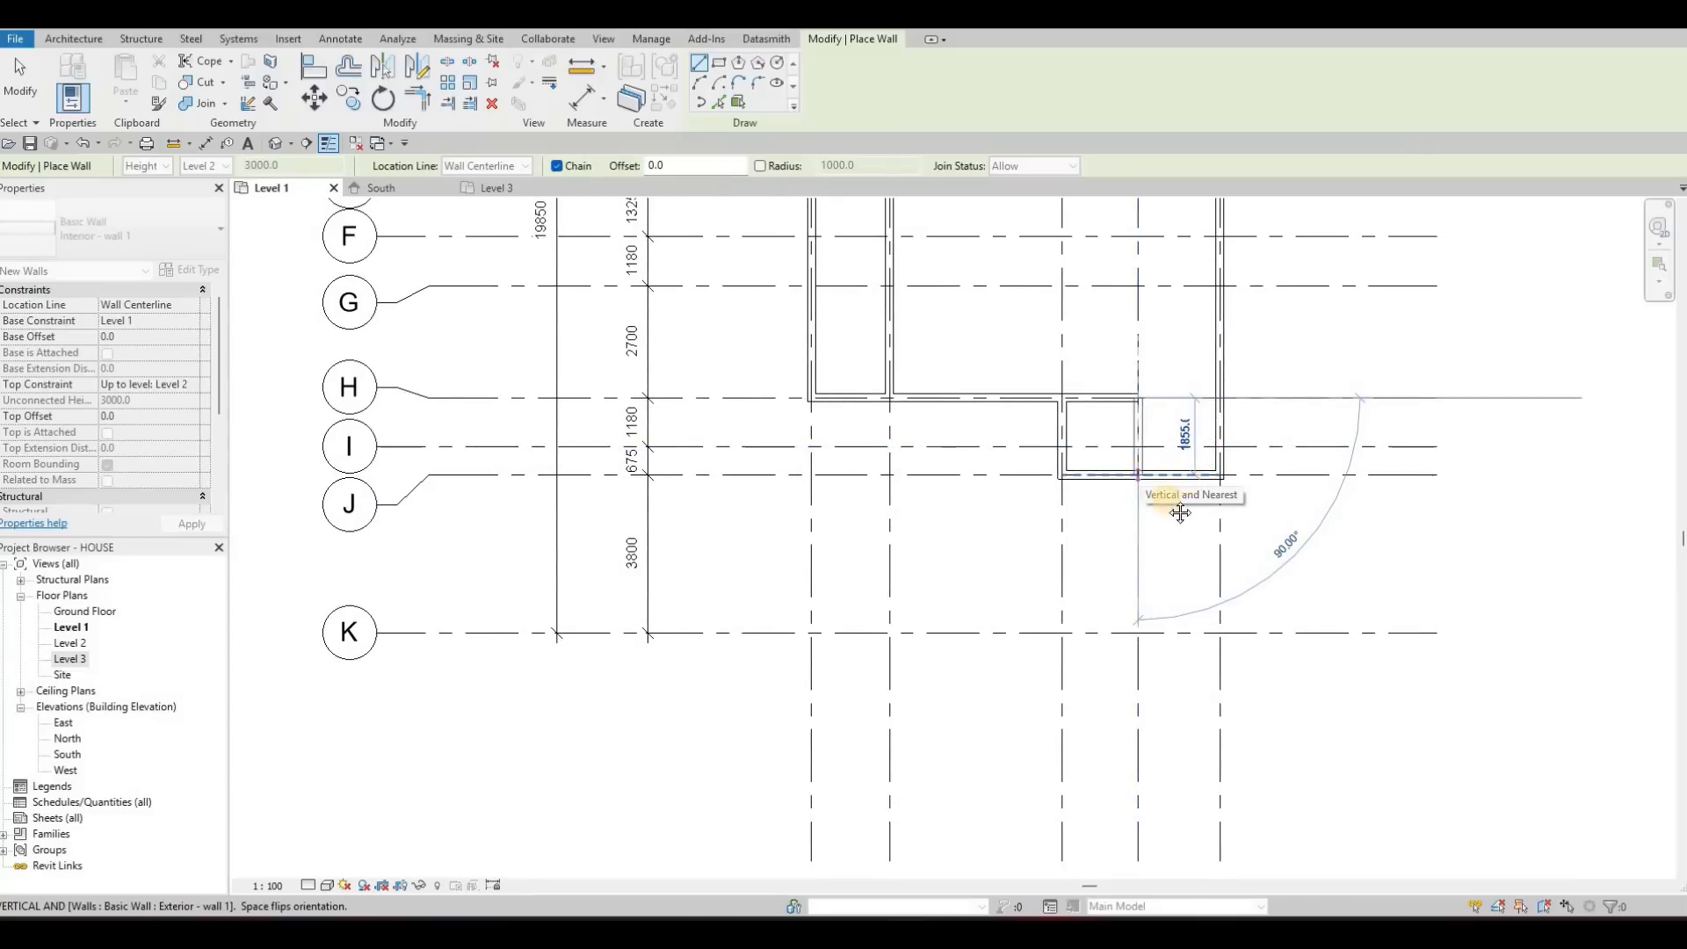
pyautogui.moveTo(1119, 430); pyautogui.dragTo(1077, 502, button='middle')
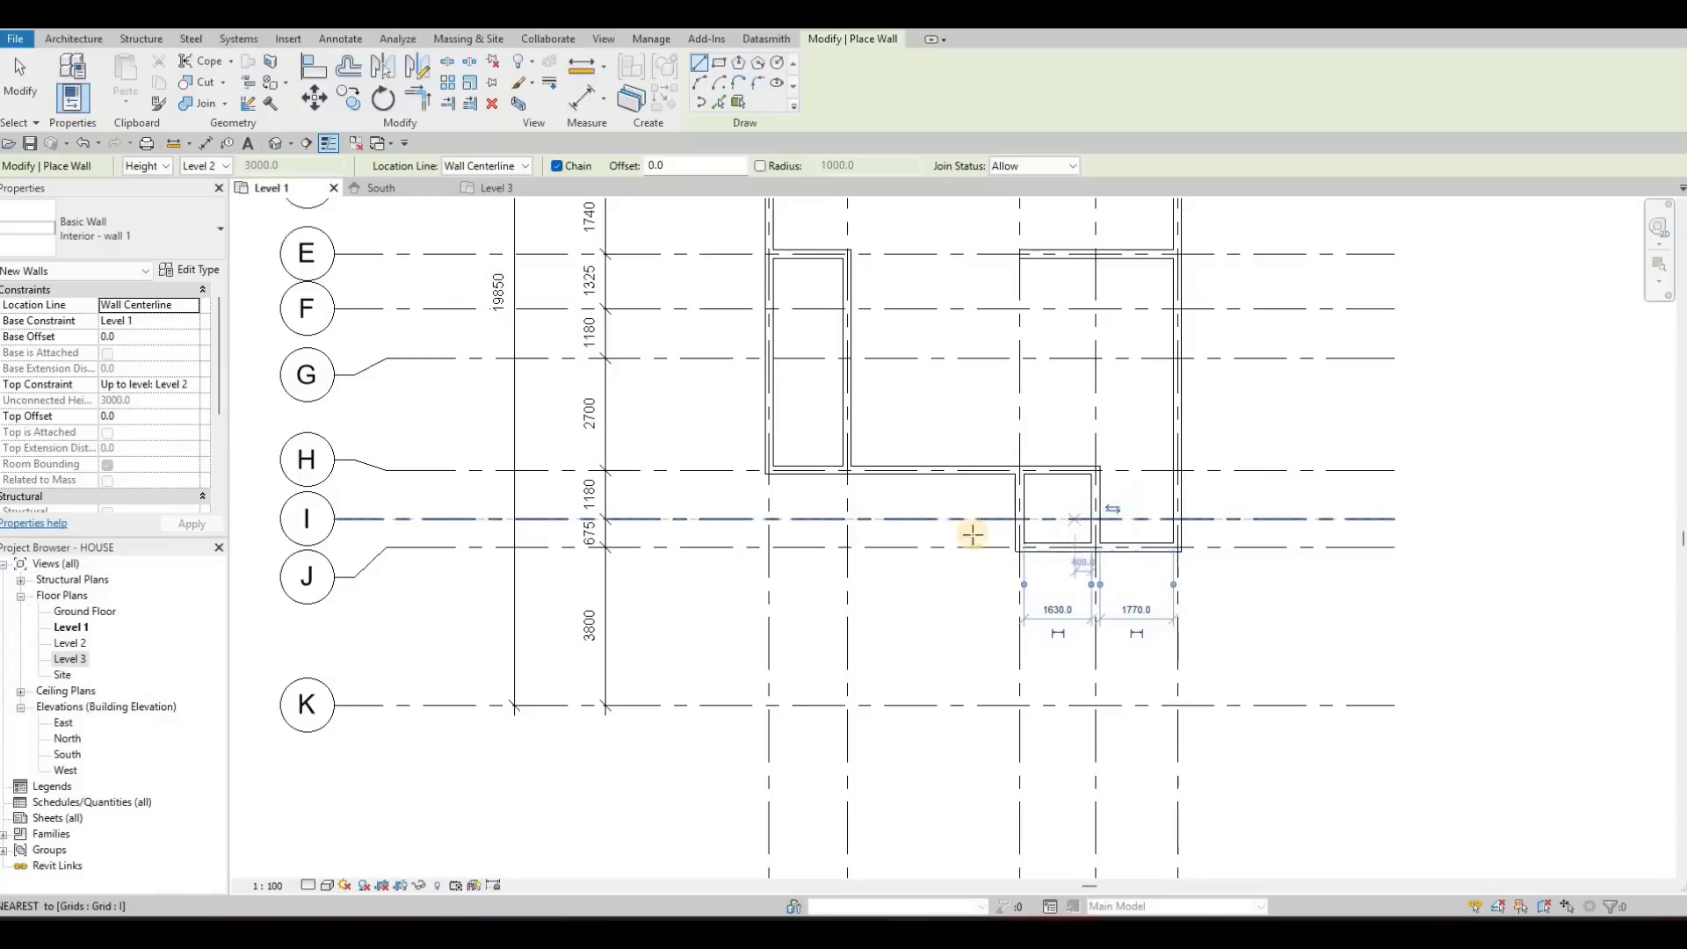
pyautogui.scroll(1, 1070, 490)
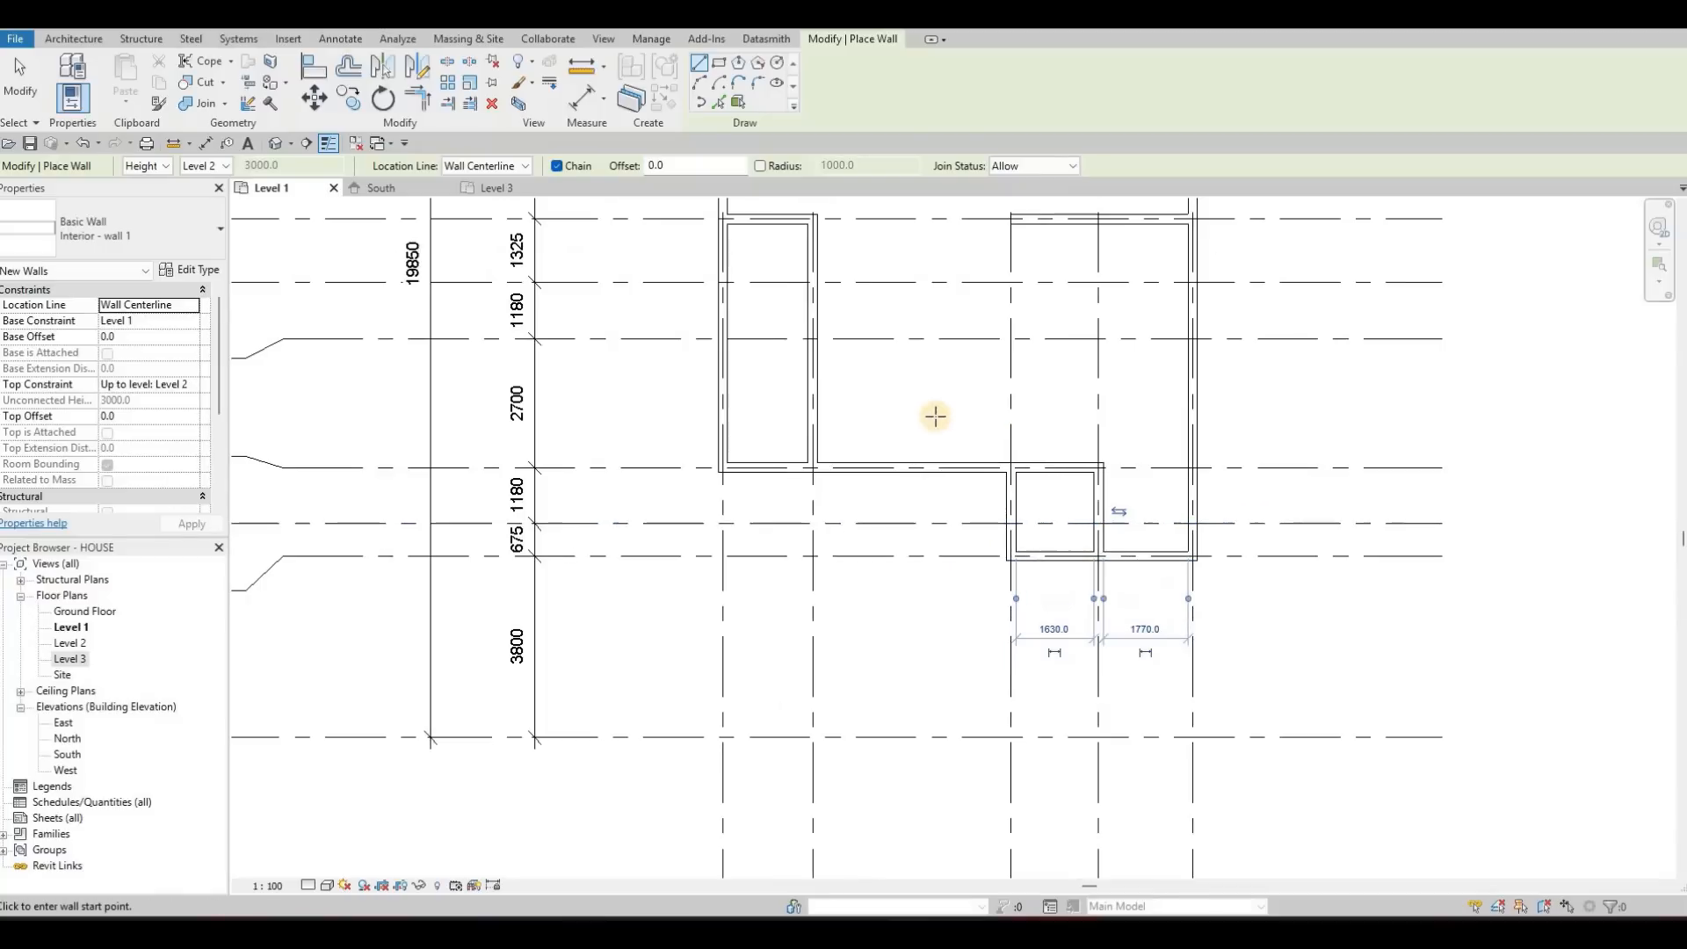
pyautogui.moveTo(1002, 442); pyautogui.dragTo(1075, 499, button='middle')
pyautogui.press('Escape')
pyautogui.press('Escape')
pyautogui.moveTo(950, 443); pyautogui.dragTo(908, 400, button='middle')
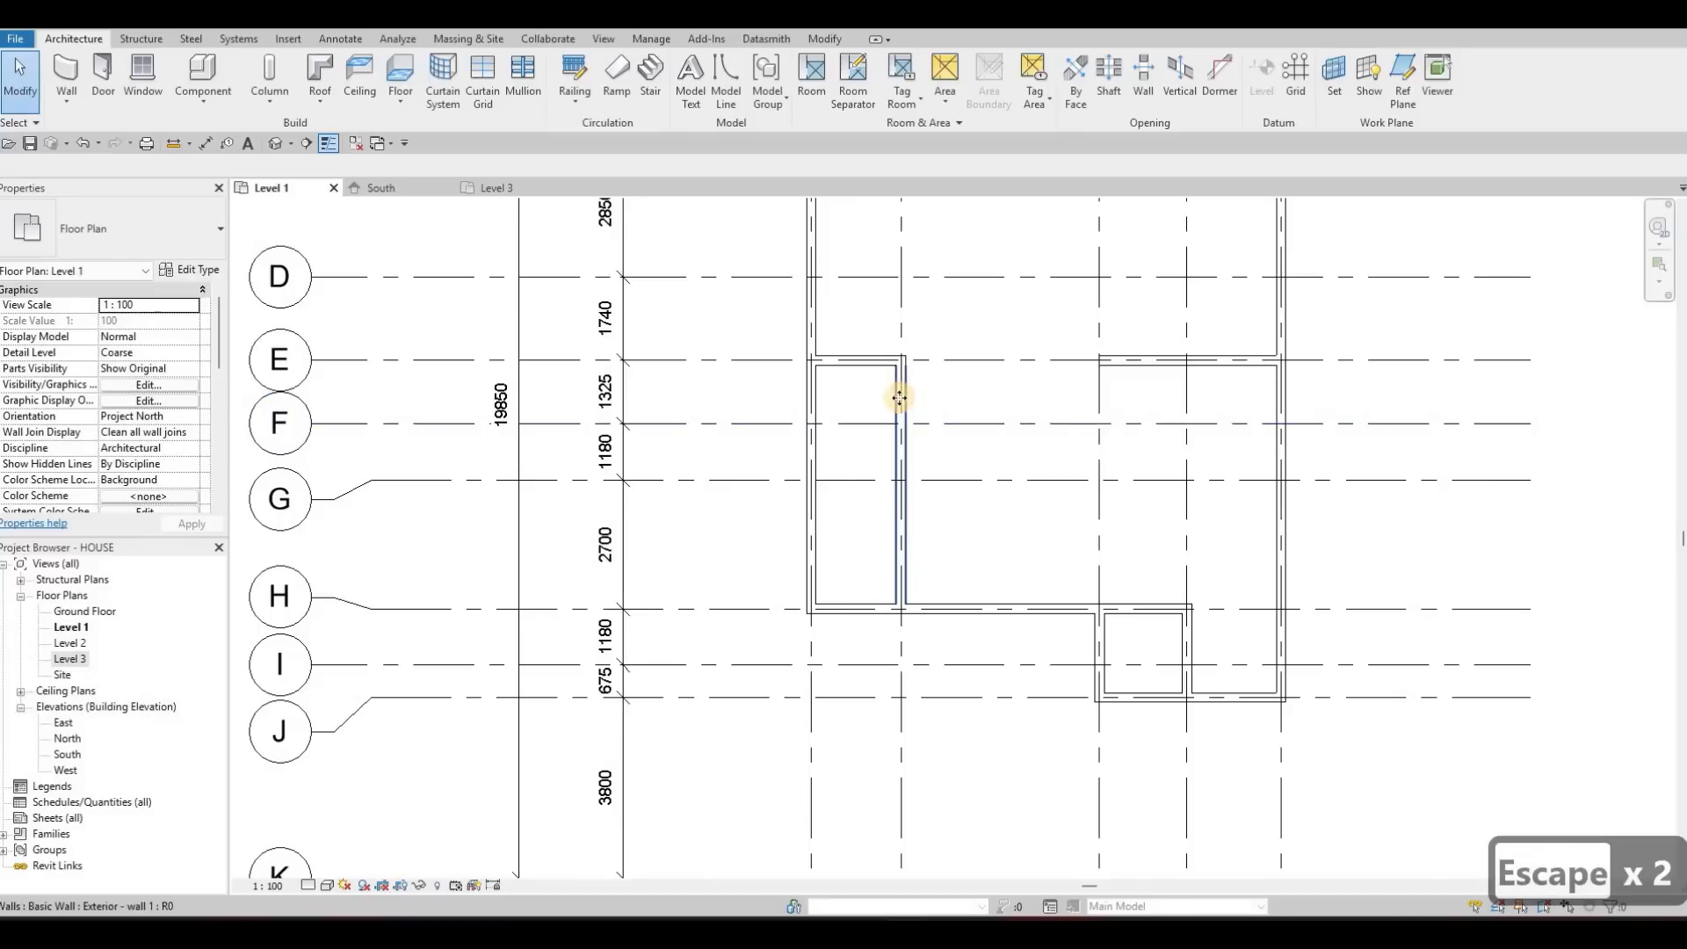
pyautogui.click(900, 398)
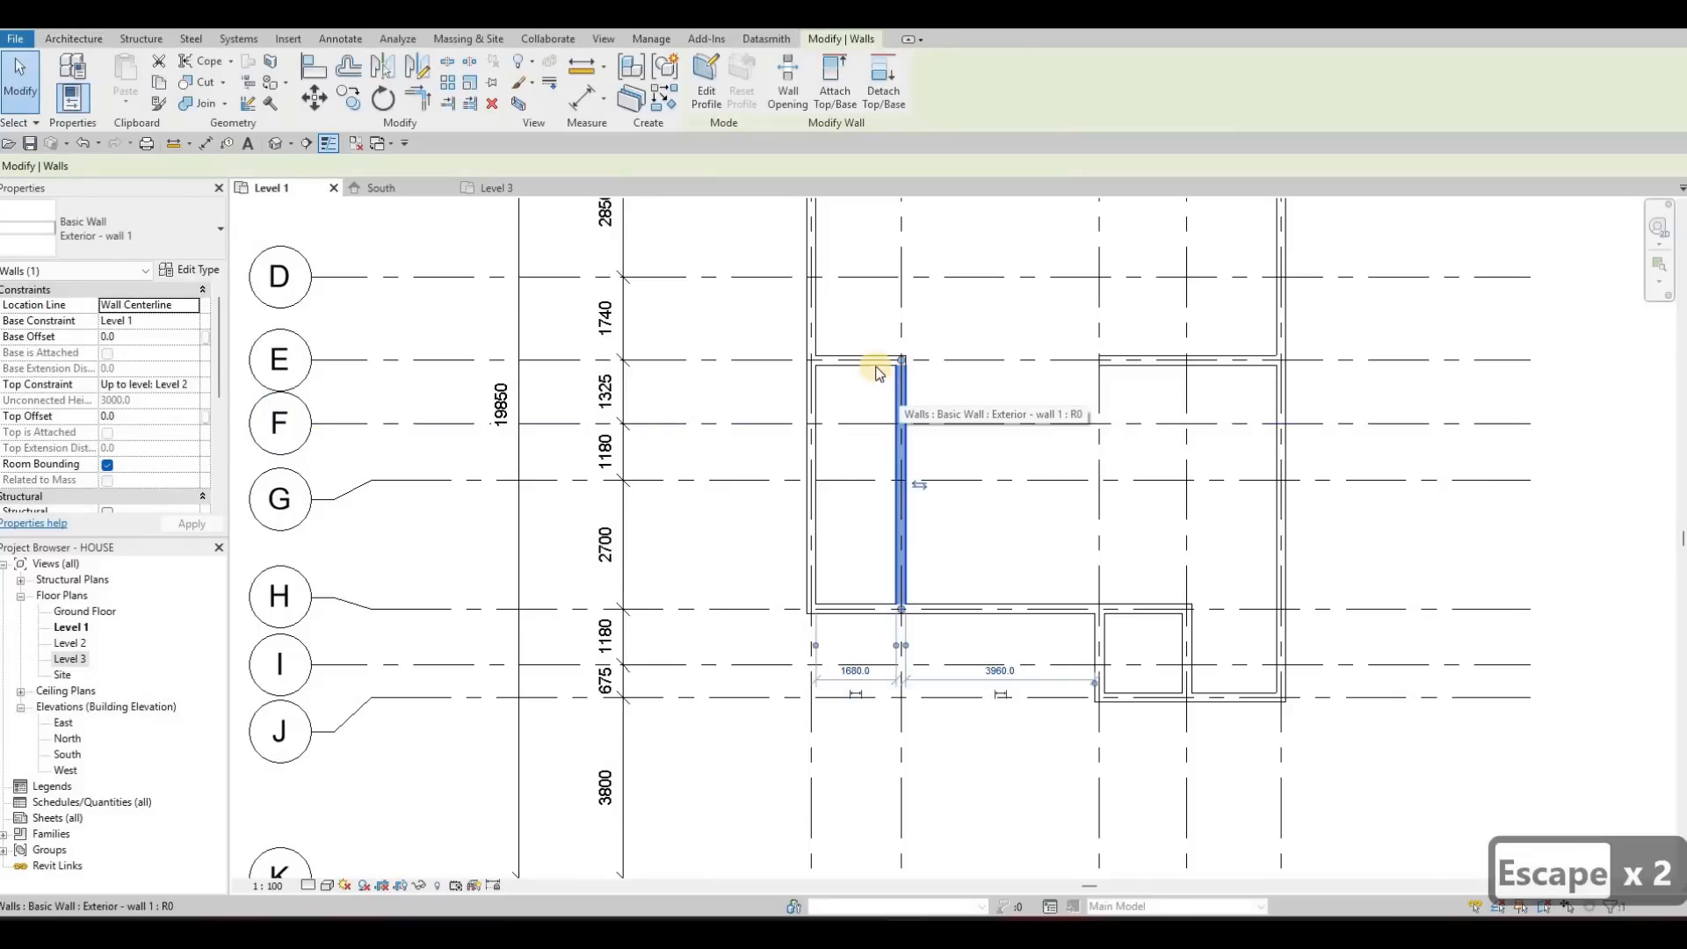
pyautogui.press('Delete')
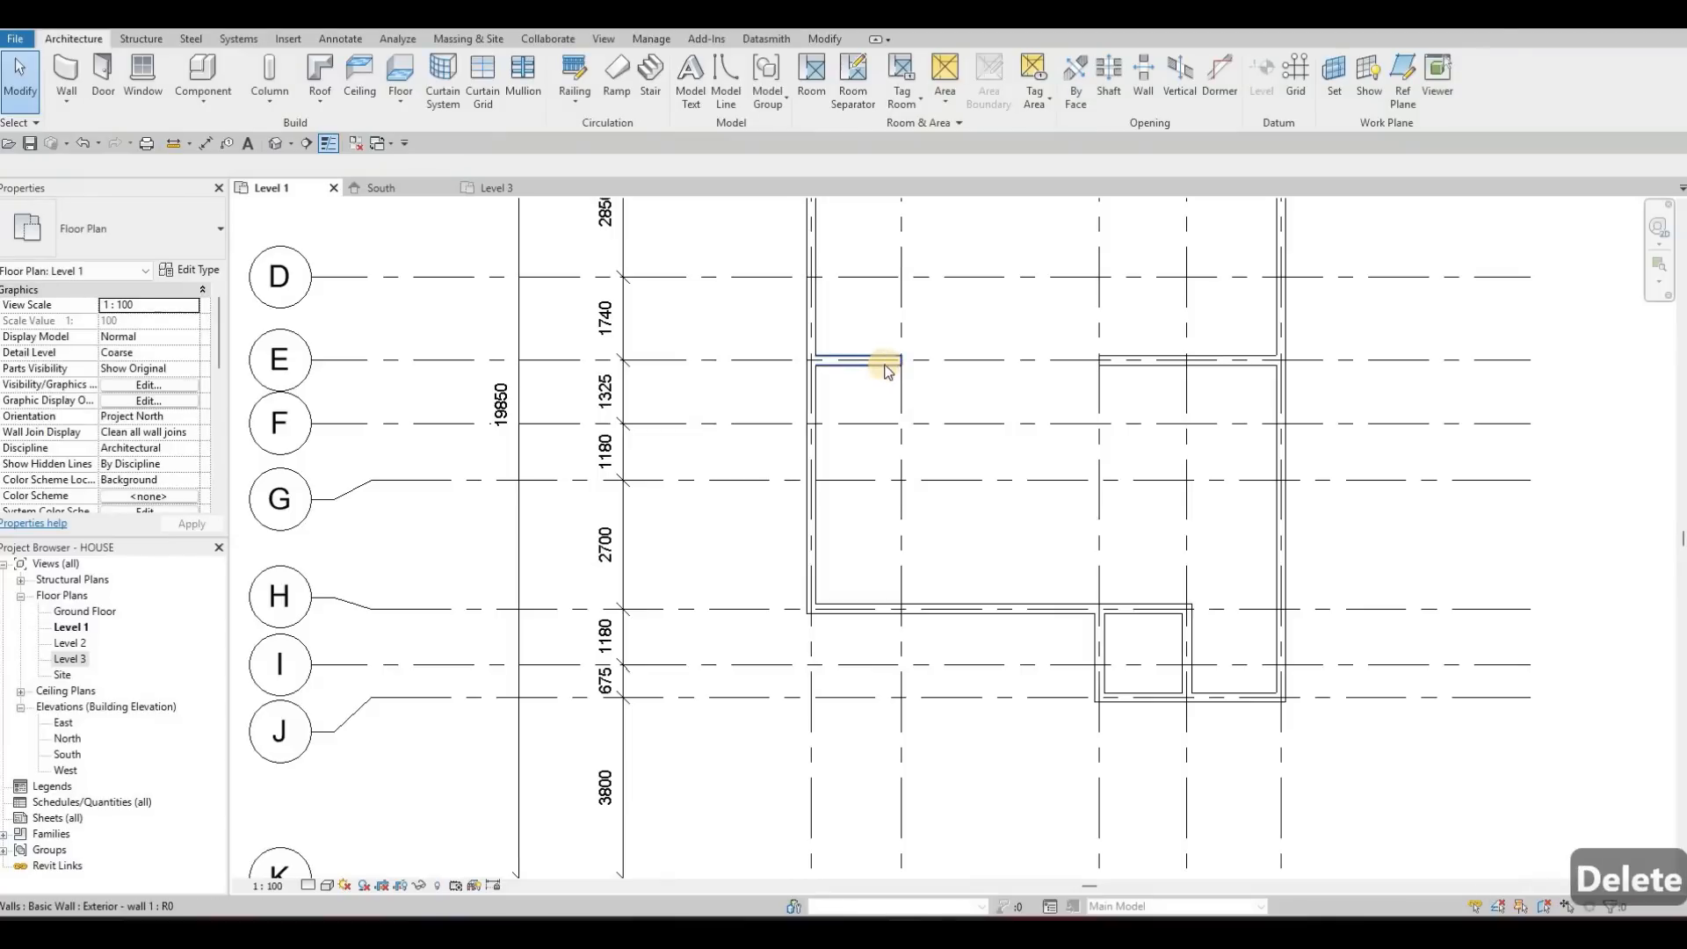
pyautogui.hotkey('ctrl', 'z')
# Change the walls on grid E between grids 1 and 2 and on grid 2 down to grid H to type Interior - wall 1
pyautogui.click(896, 390)
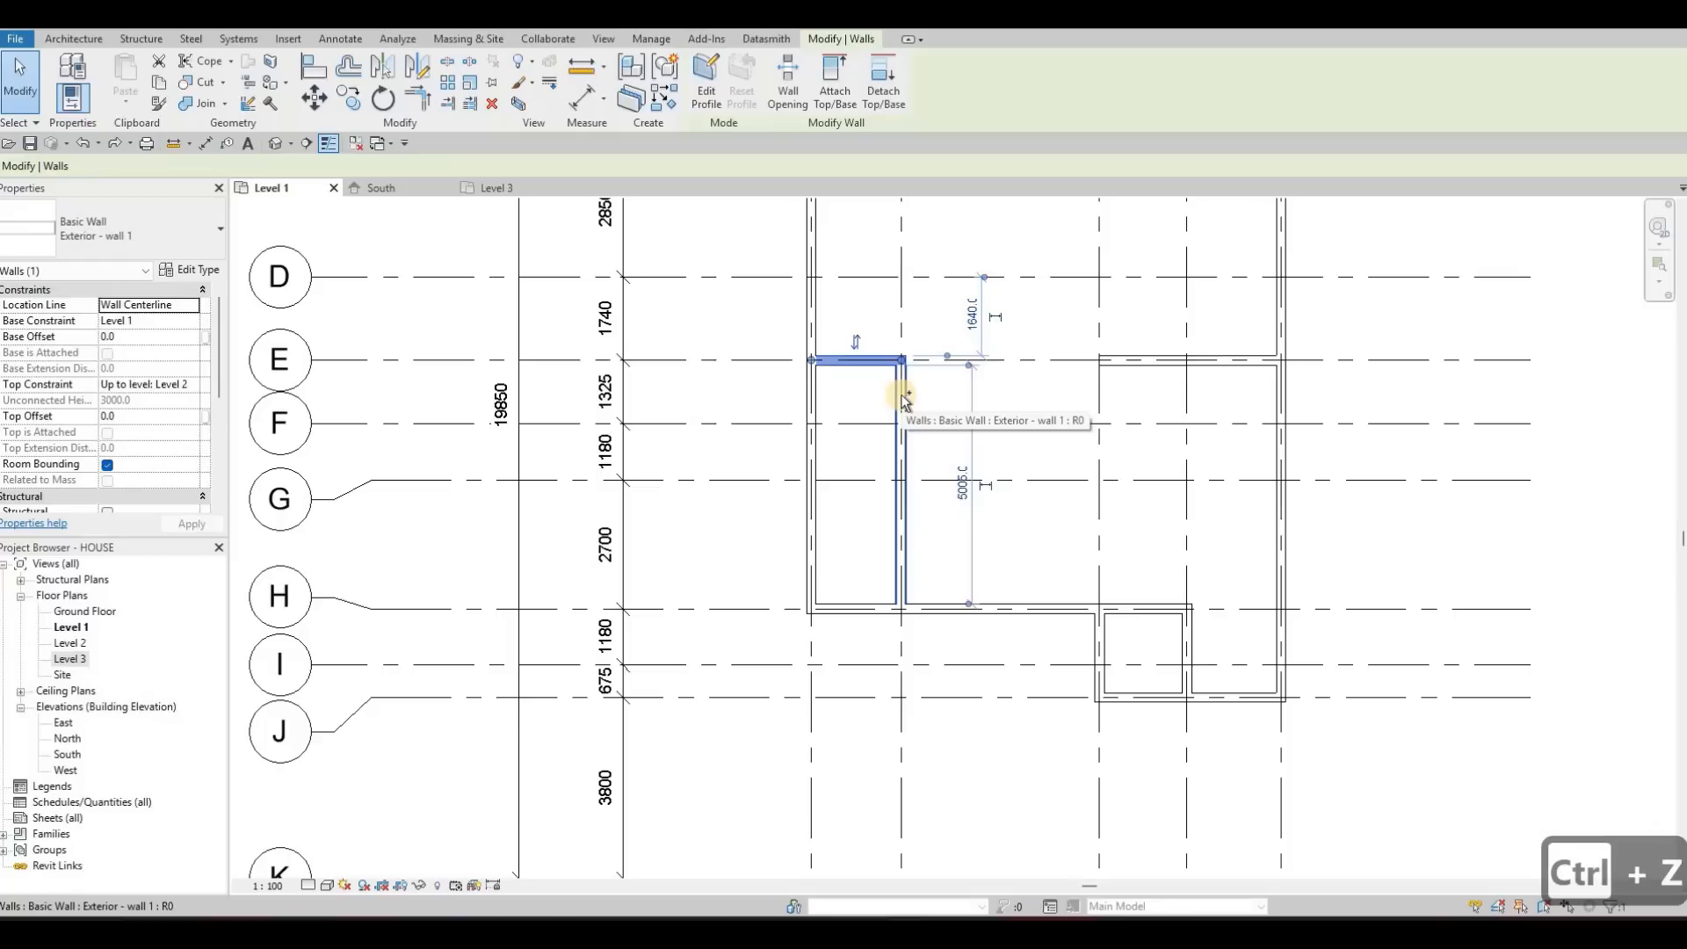
pyautogui.keyDown('ctrl'); pyautogui.click(902, 400); pyautogui.keyUp('ctrl')
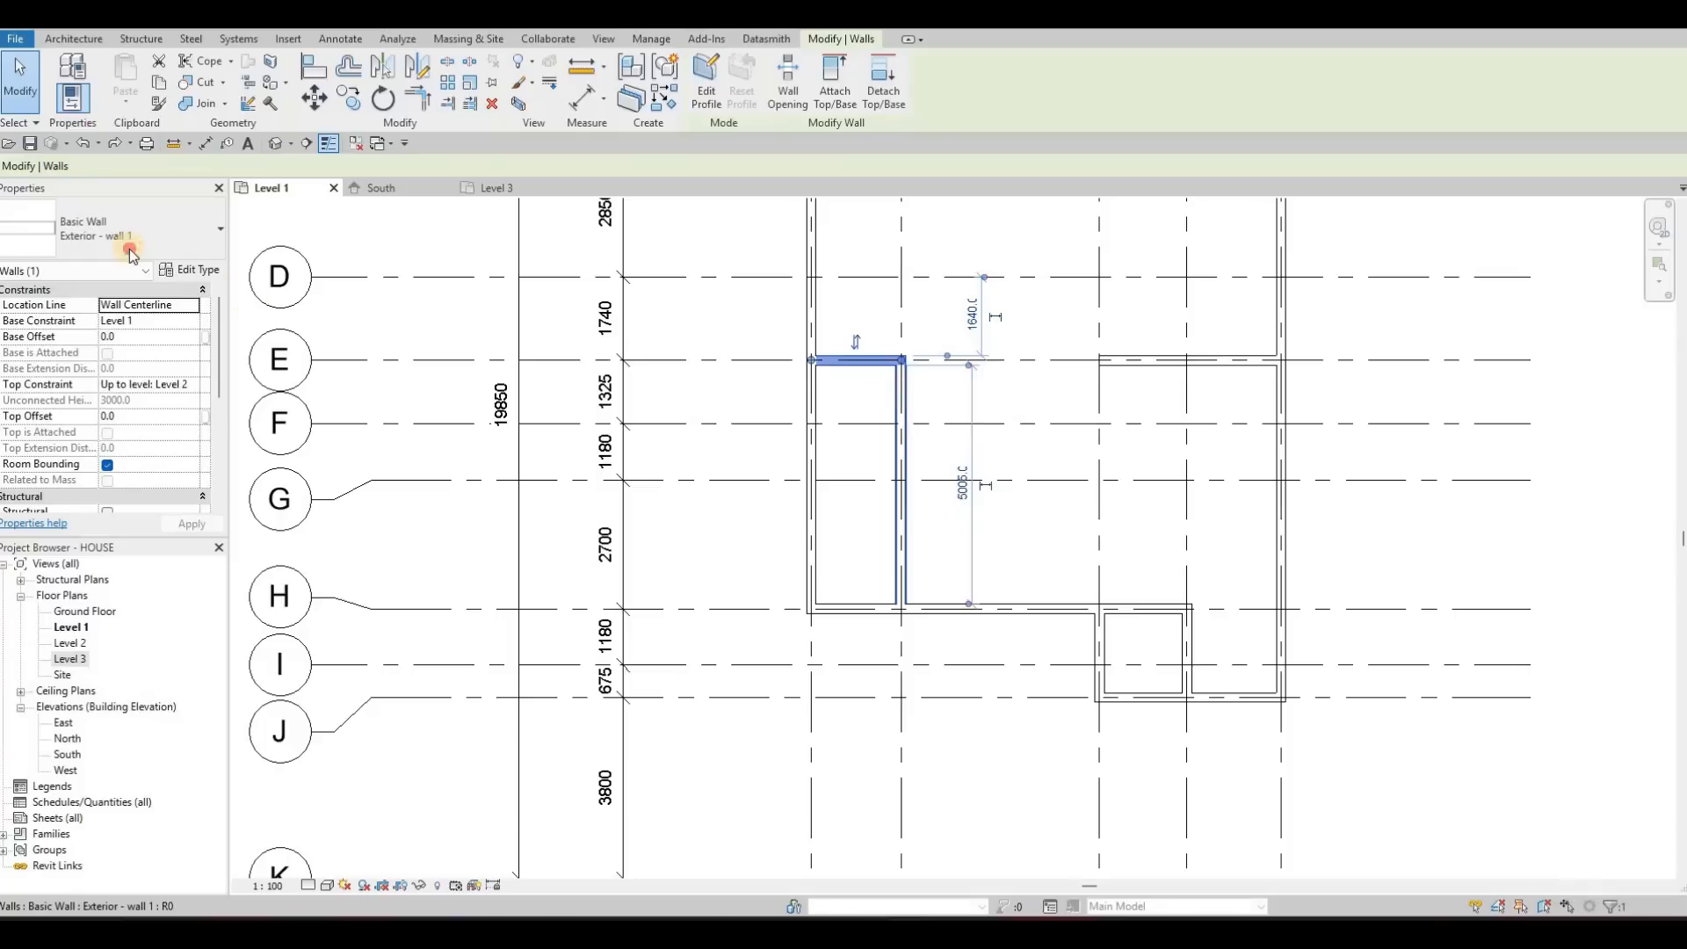
pyautogui.click(128, 250)
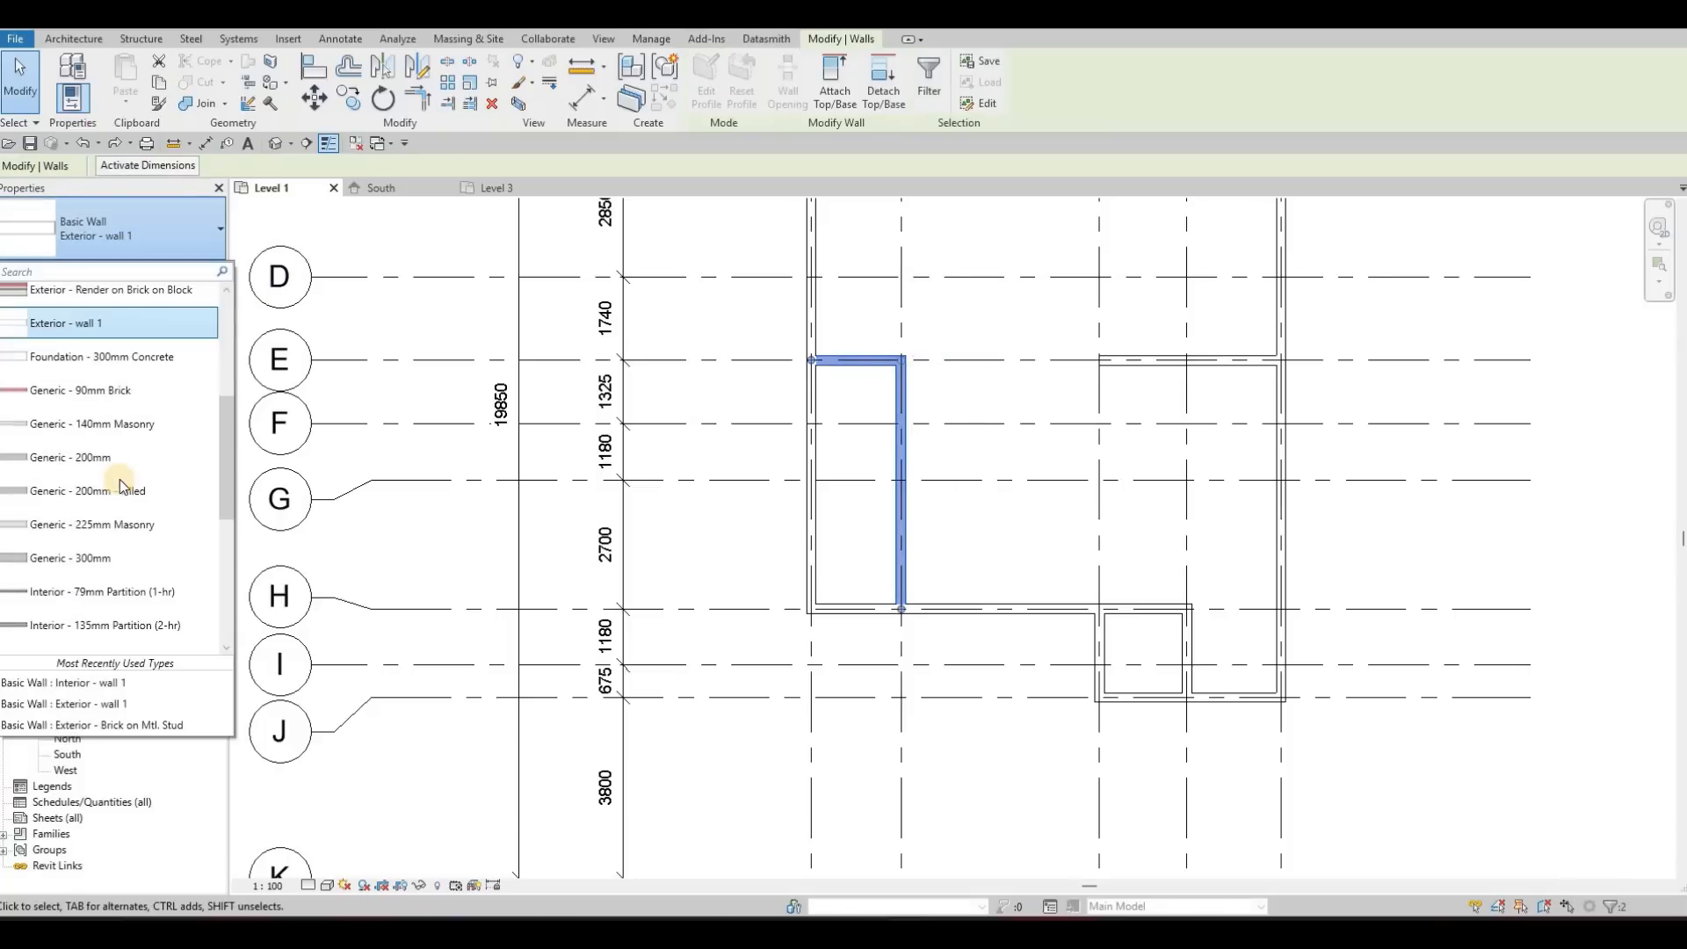
pyautogui.scroll(3, 123, 479)
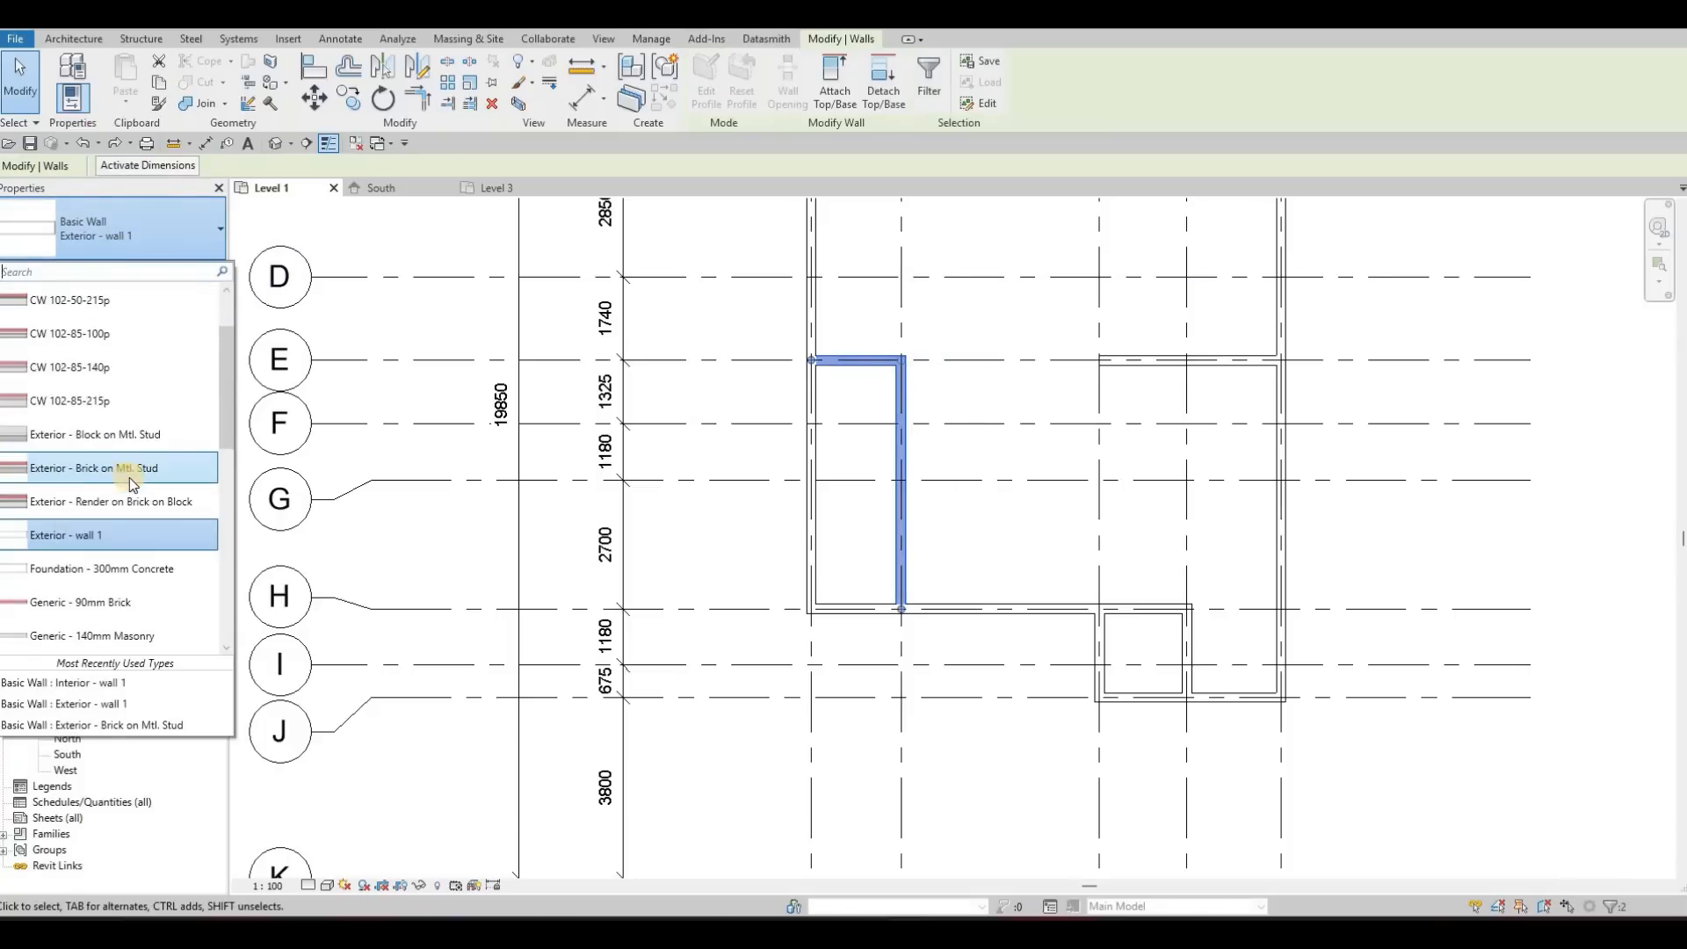
pyautogui.scroll(-5, 119, 483)
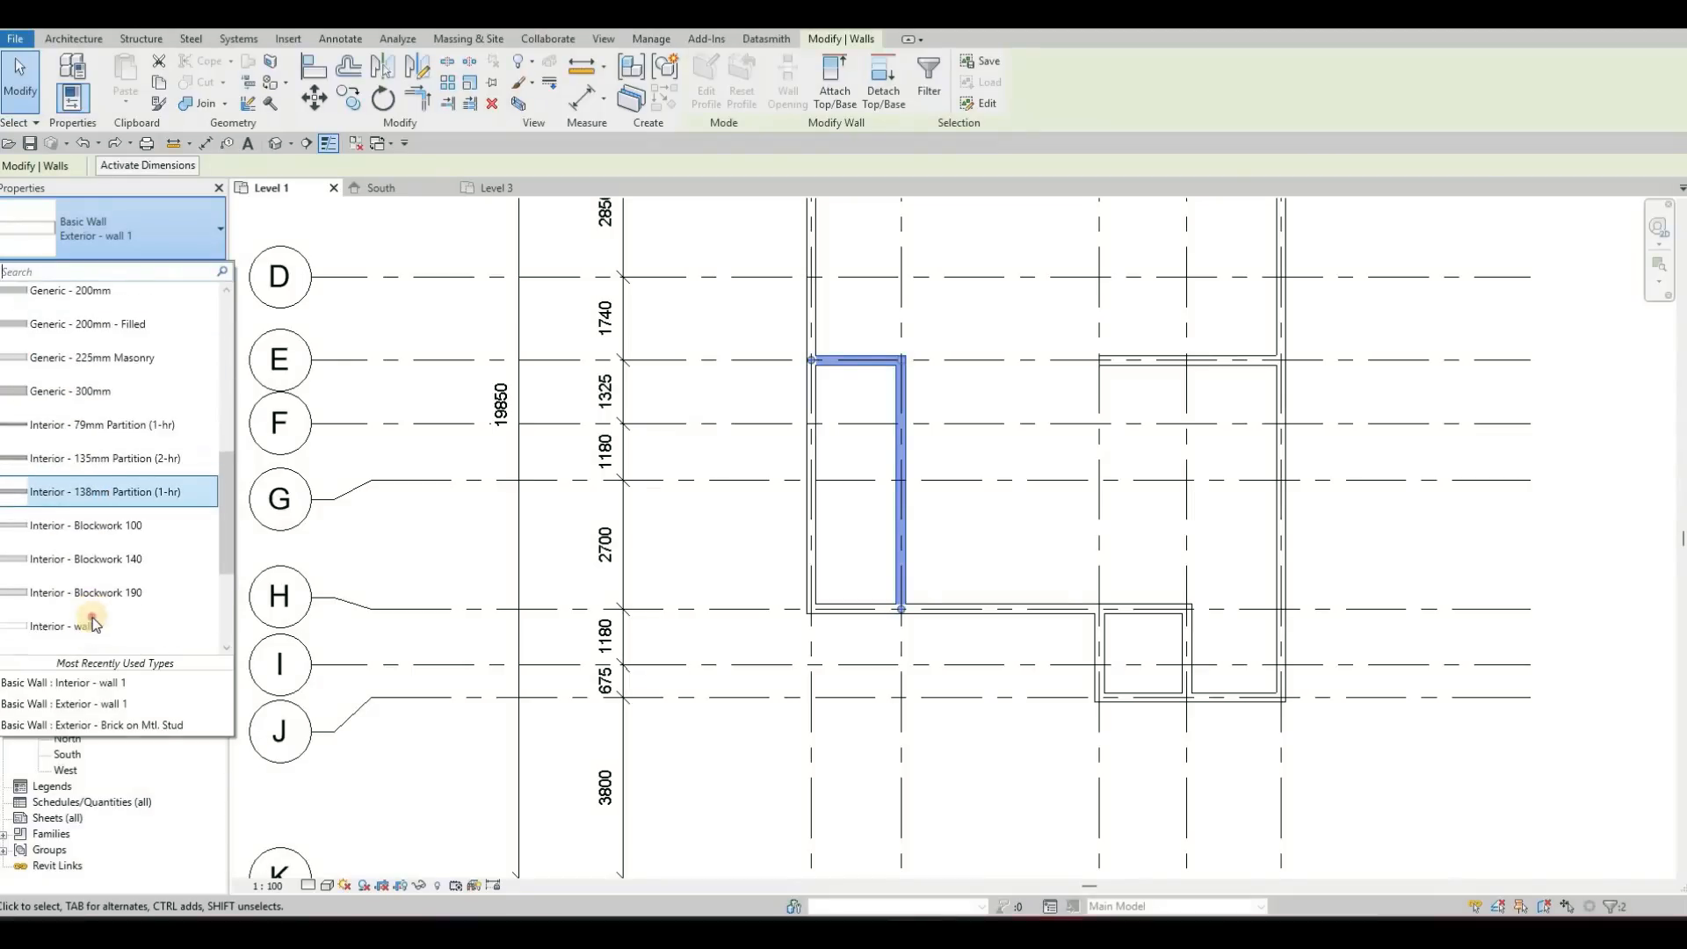
pyautogui.moveTo(817, 359); pyautogui.dragTo(764, 384, button='middle')
pyautogui.press('Escape')
pyautogui.press('Escape')
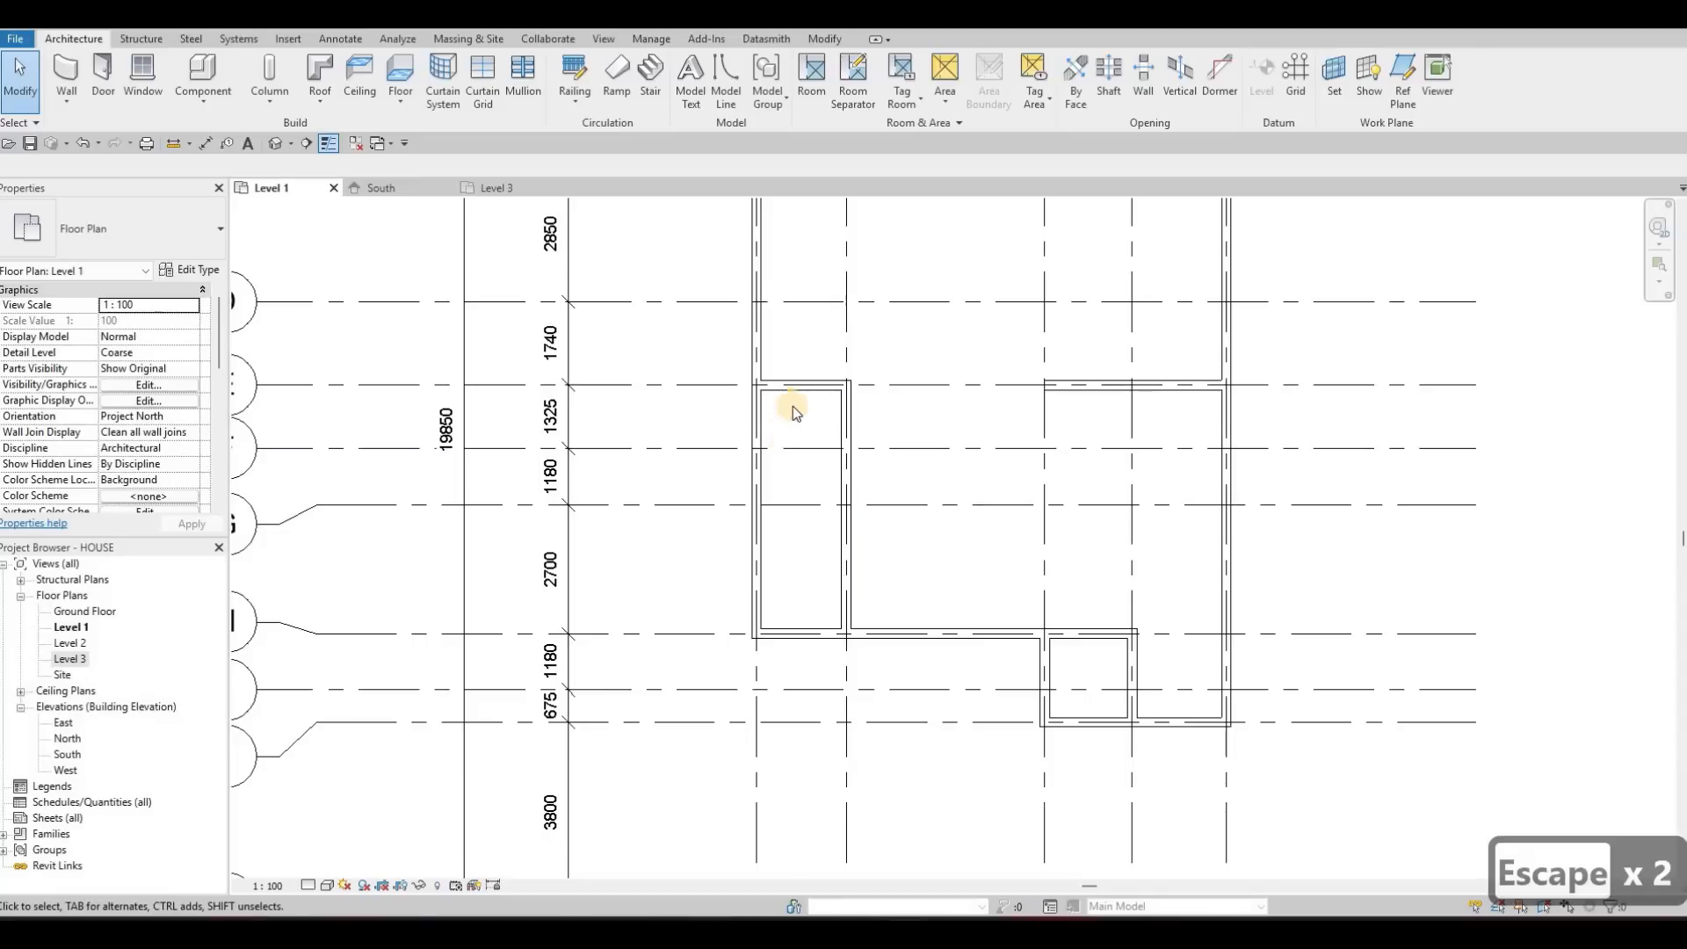
pyautogui.moveTo(791, 385); pyautogui.dragTo(802, 482, button='middle')
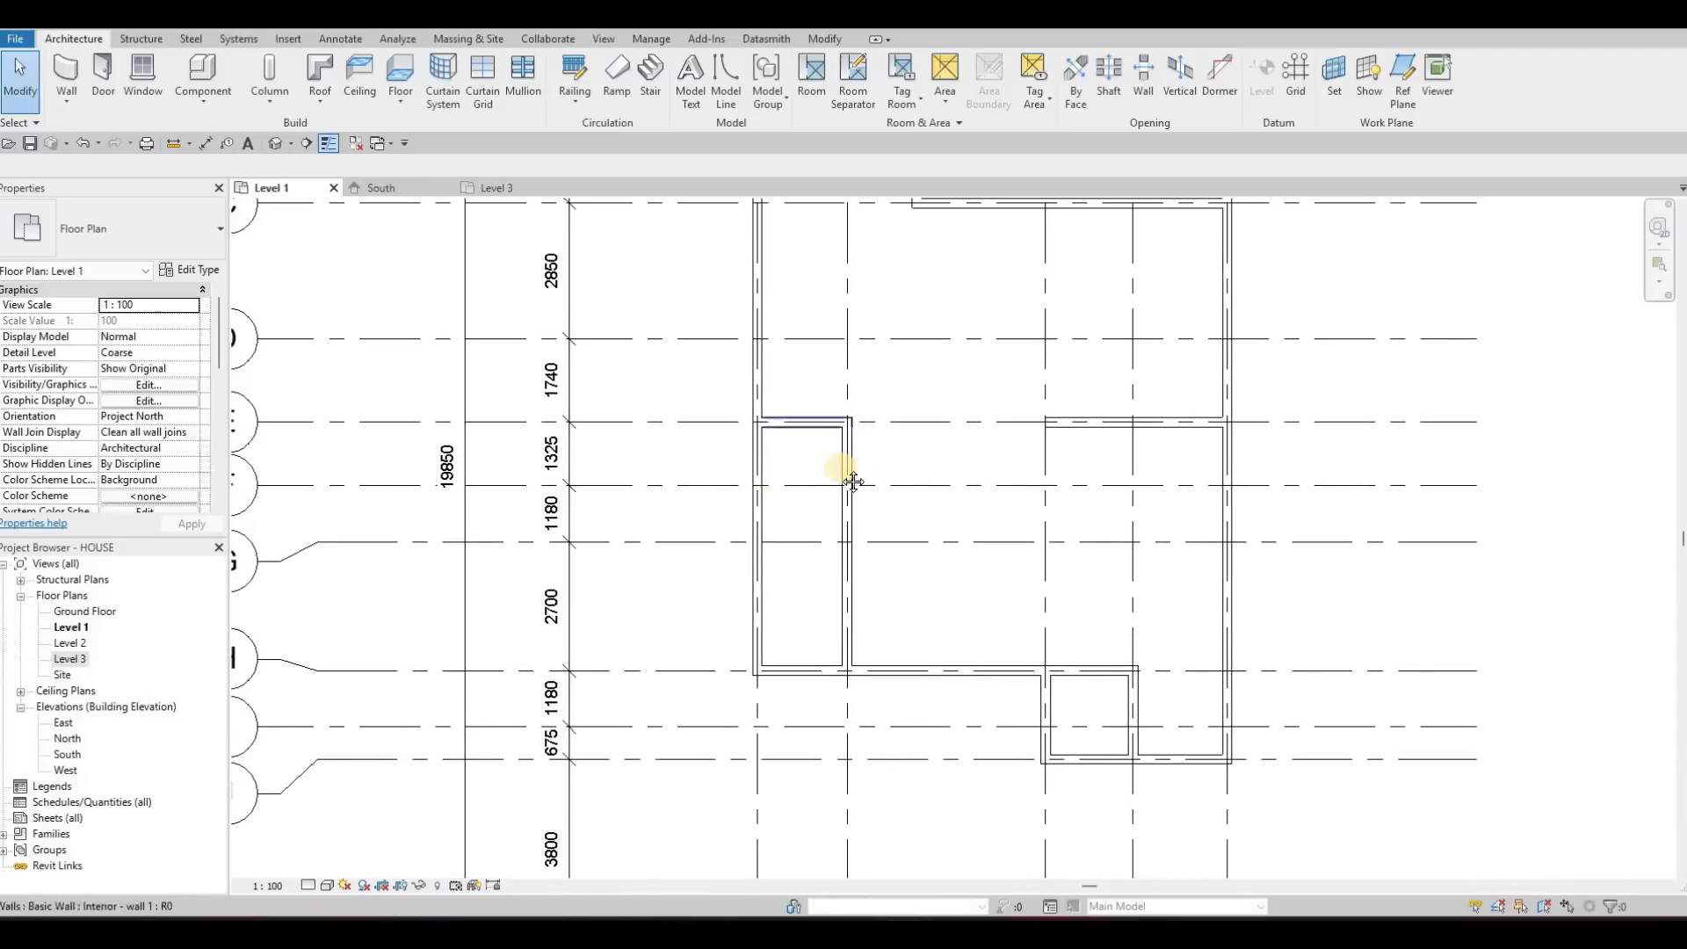
pyautogui.scroll(-2, 909, 474)
pyautogui.scroll(-4, 883, 483)
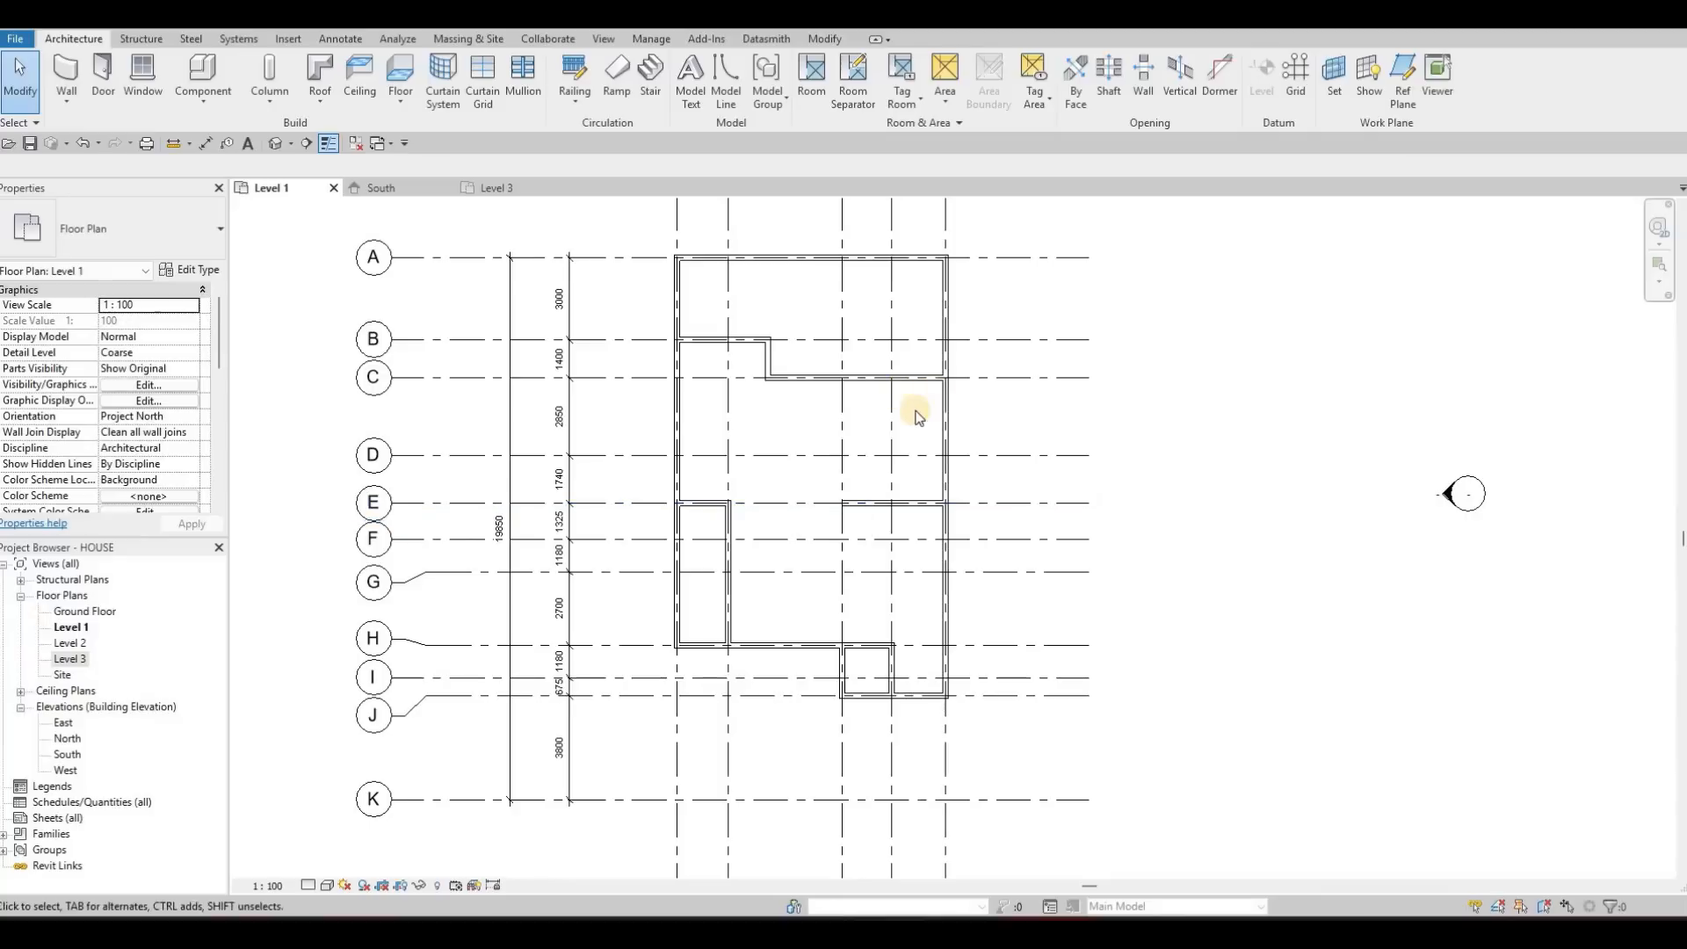
pyautogui.moveTo(873, 448); pyautogui.dragTo(902, 496, button='middle')
pyautogui.moveTo(432, 301); pyautogui.dragTo(465, 274, button='middle')
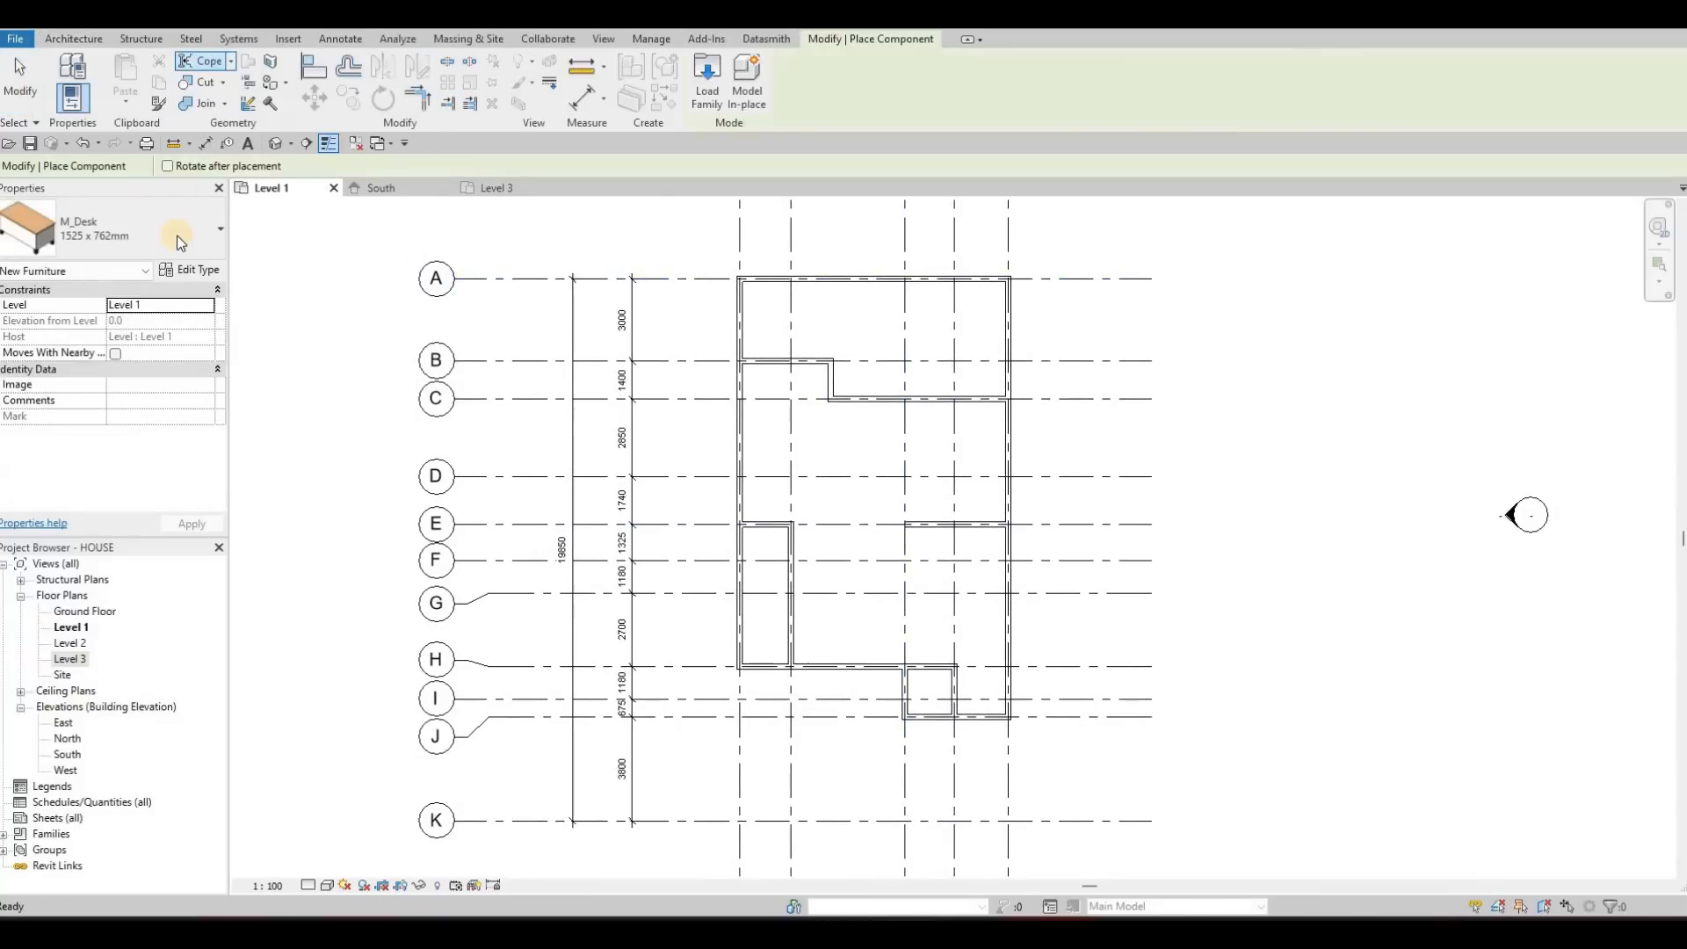
pyautogui.click(170, 253)
pyautogui.scroll(-2, 113, 338)
pyautogui.scroll(-6, 113, 343)
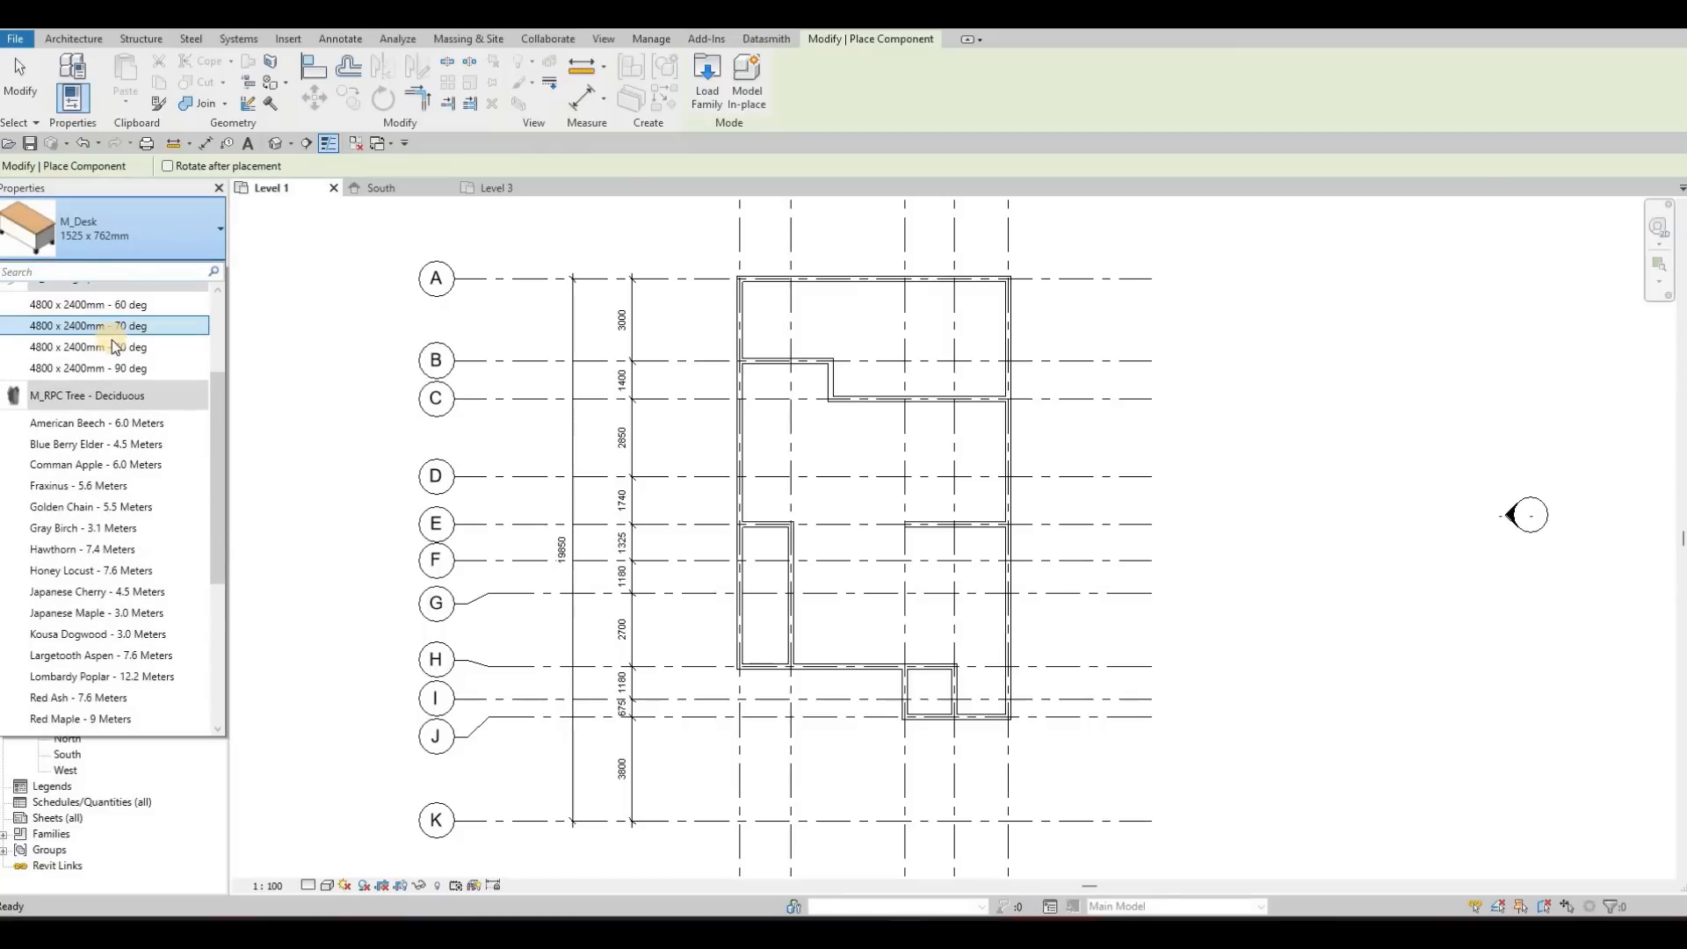
pyautogui.press('Escape')
pyautogui.press('Escape')
# Start the Door command, check which door types are available in the project, and leave the command
pyautogui.click(82, 43)
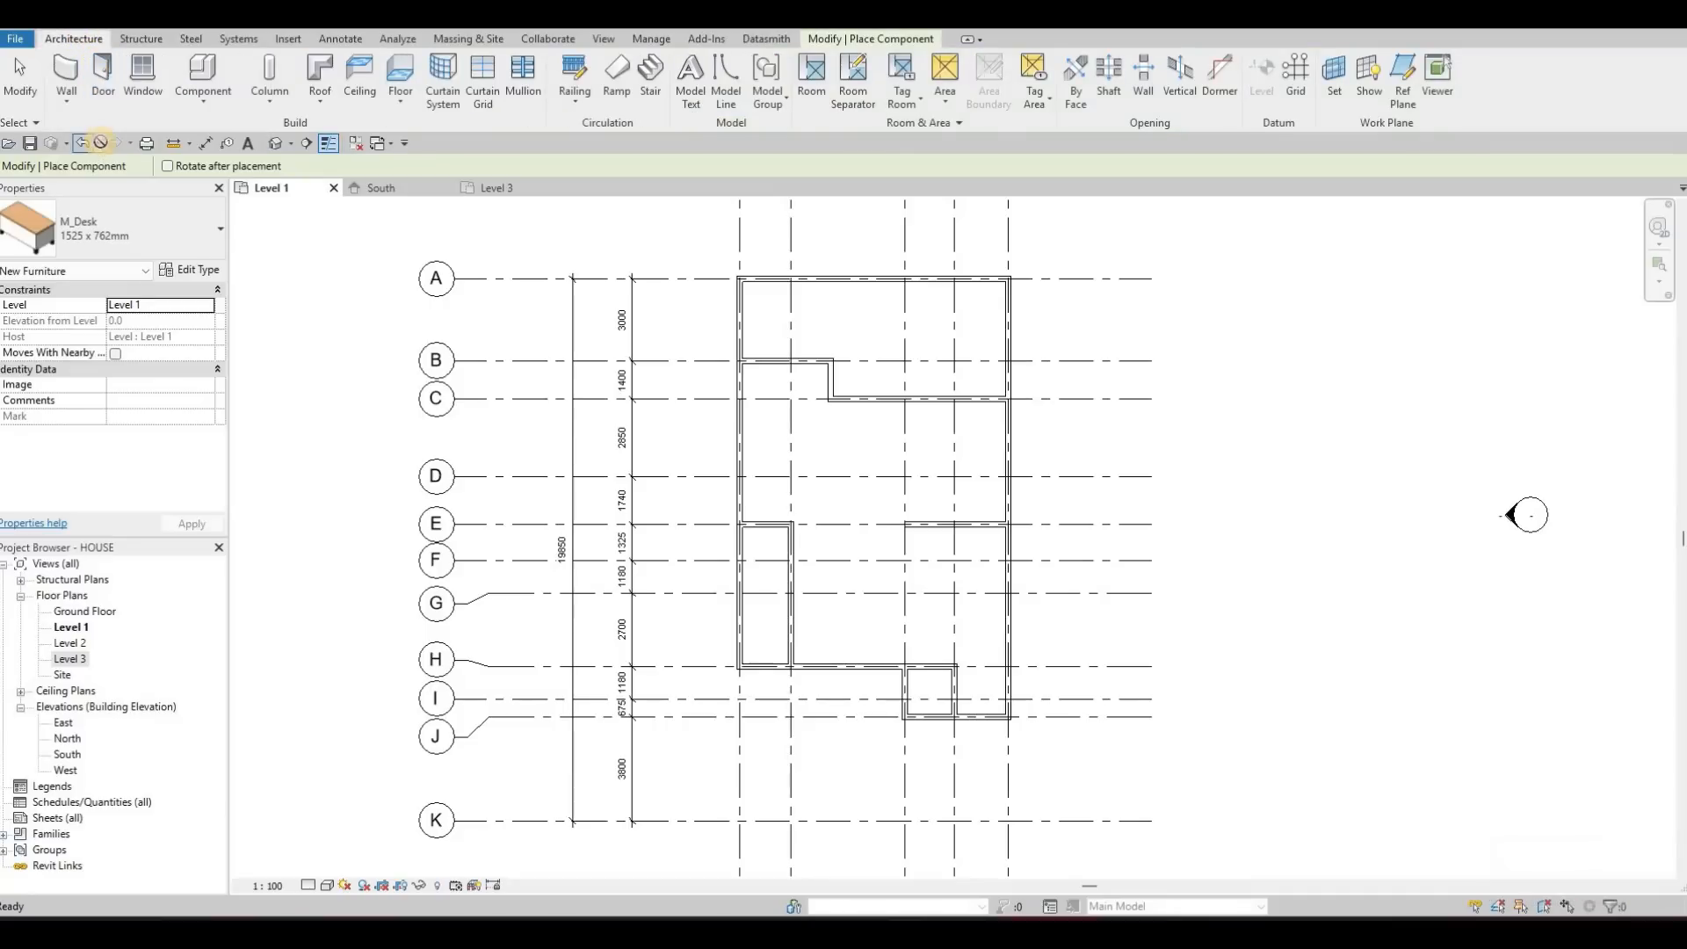
pyautogui.press('d')
pyautogui.press('r')
pyautogui.click(150, 234)
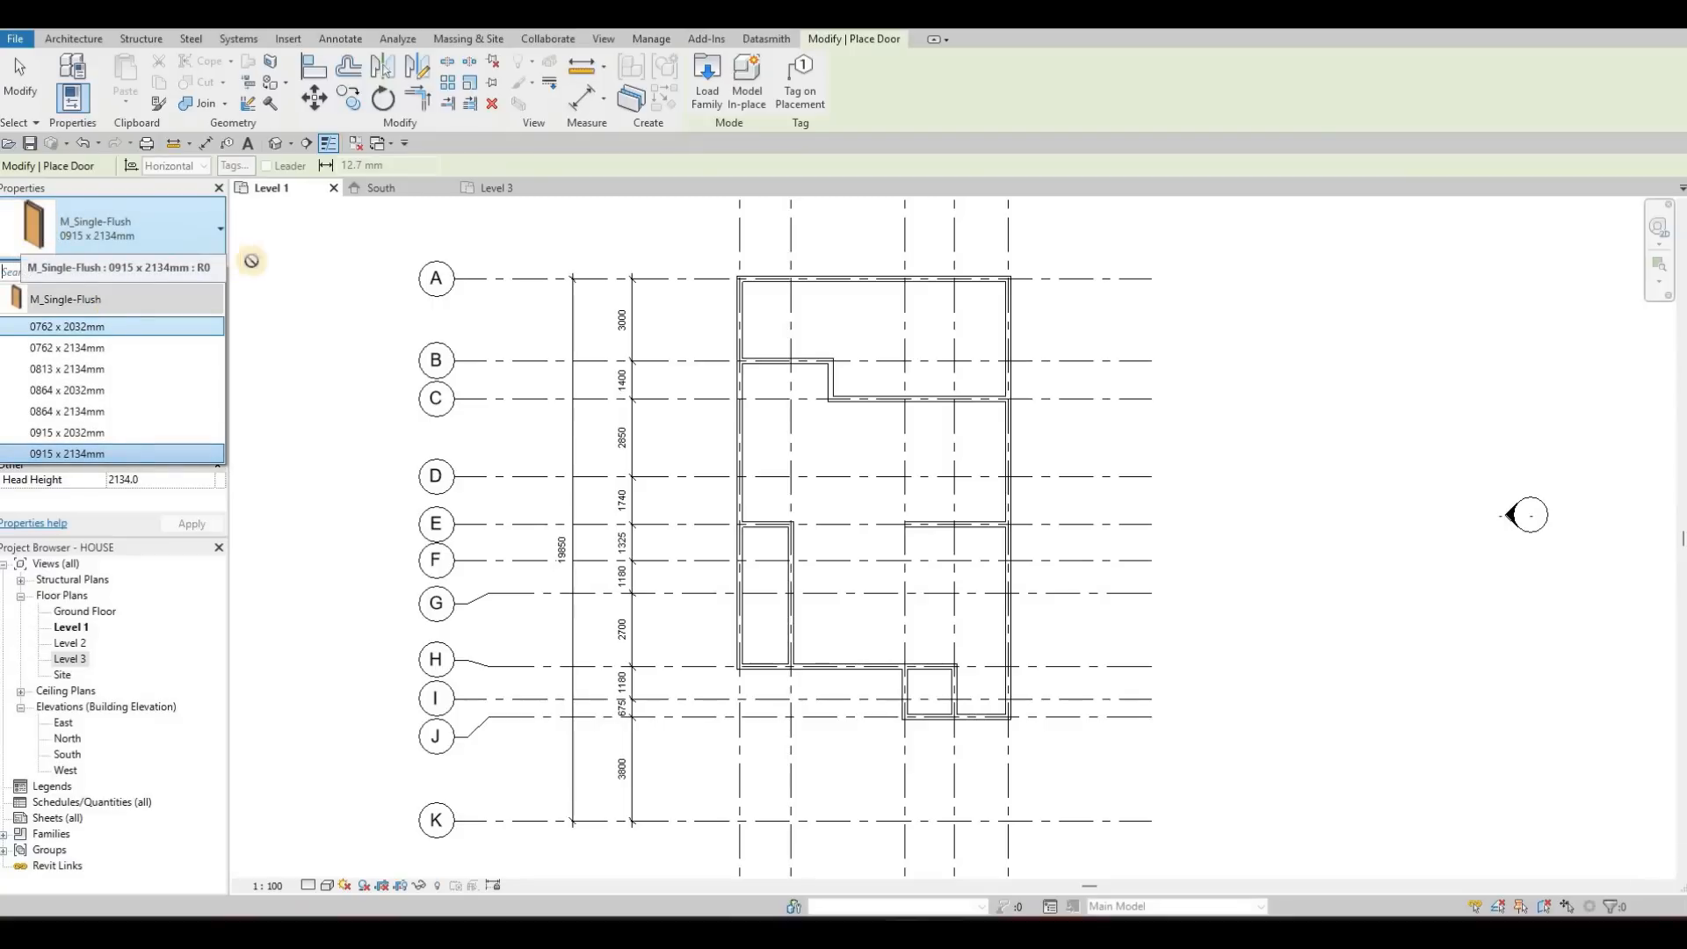
pyautogui.press('Escape')
pyautogui.press('Escape')
pyautogui.press('Escape')
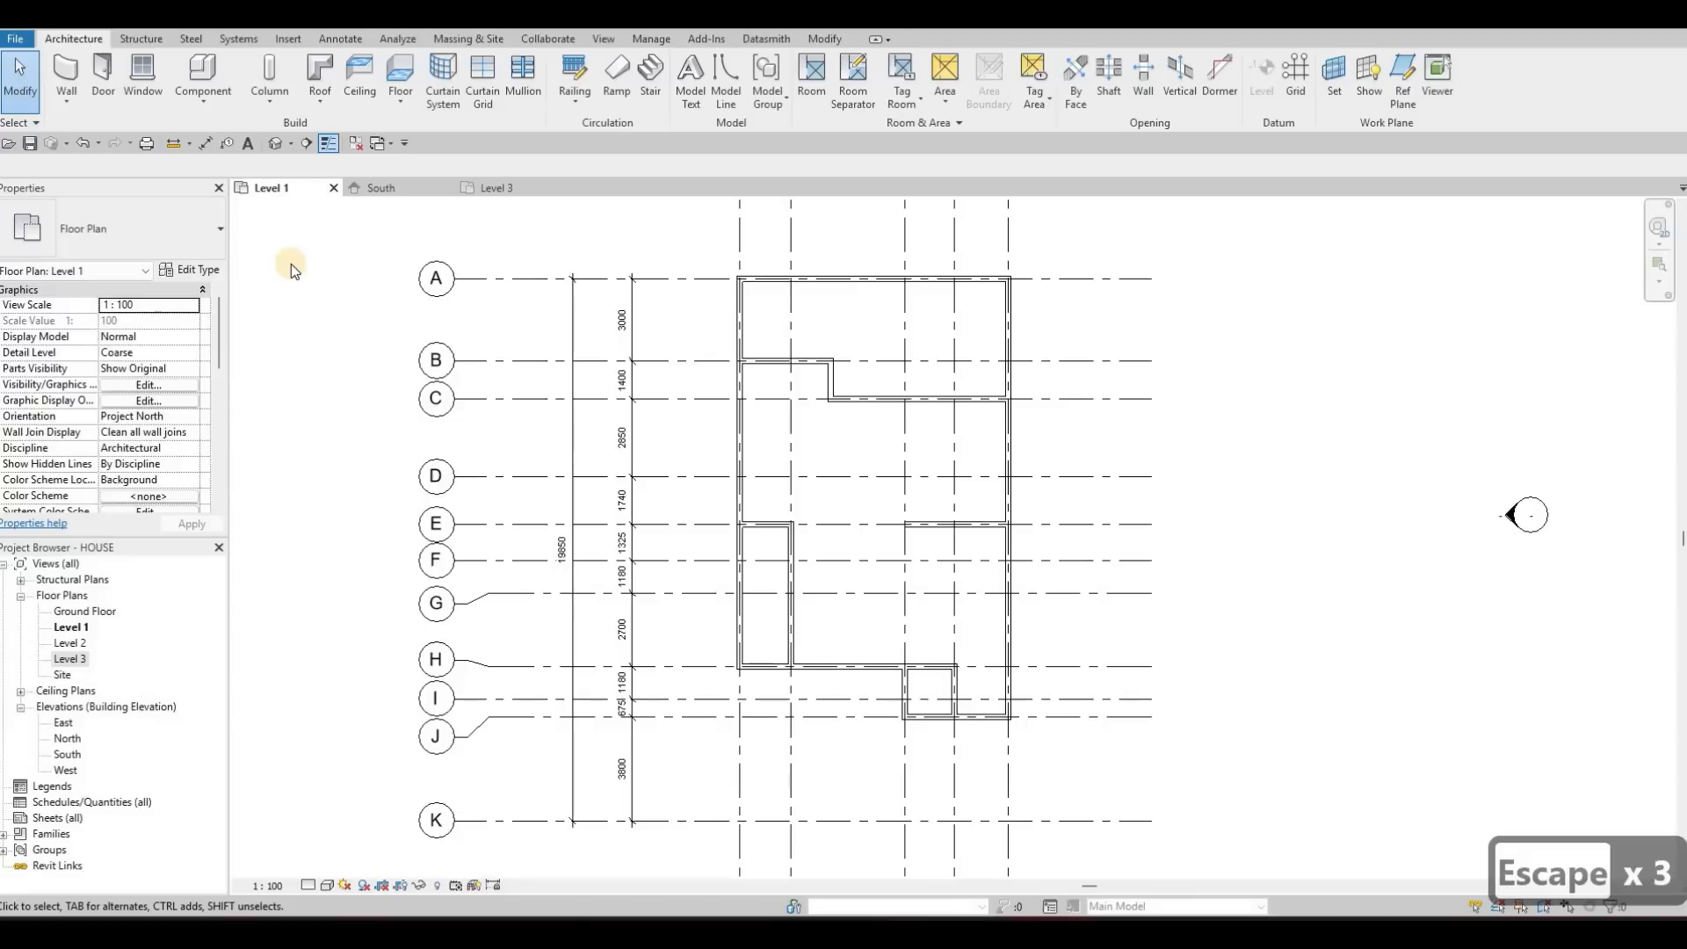
# Start loading a family and browse to the Residential folder within Doors in the US Metric library
pyautogui.click(290, 40)
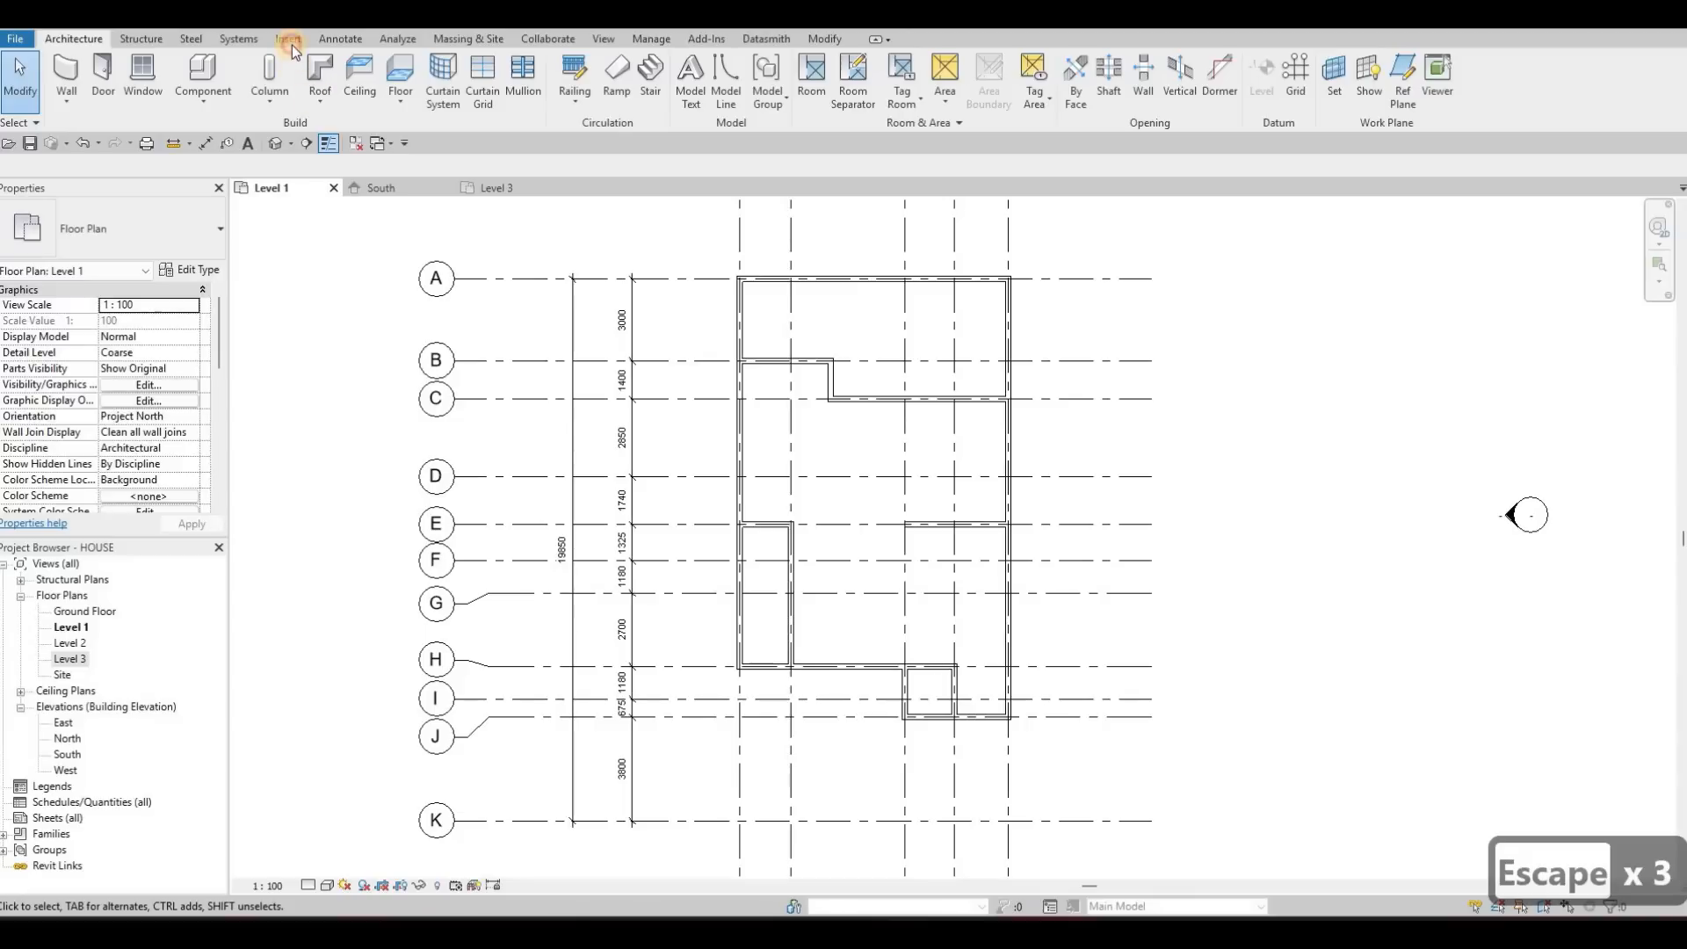
pyautogui.click(727, 104)
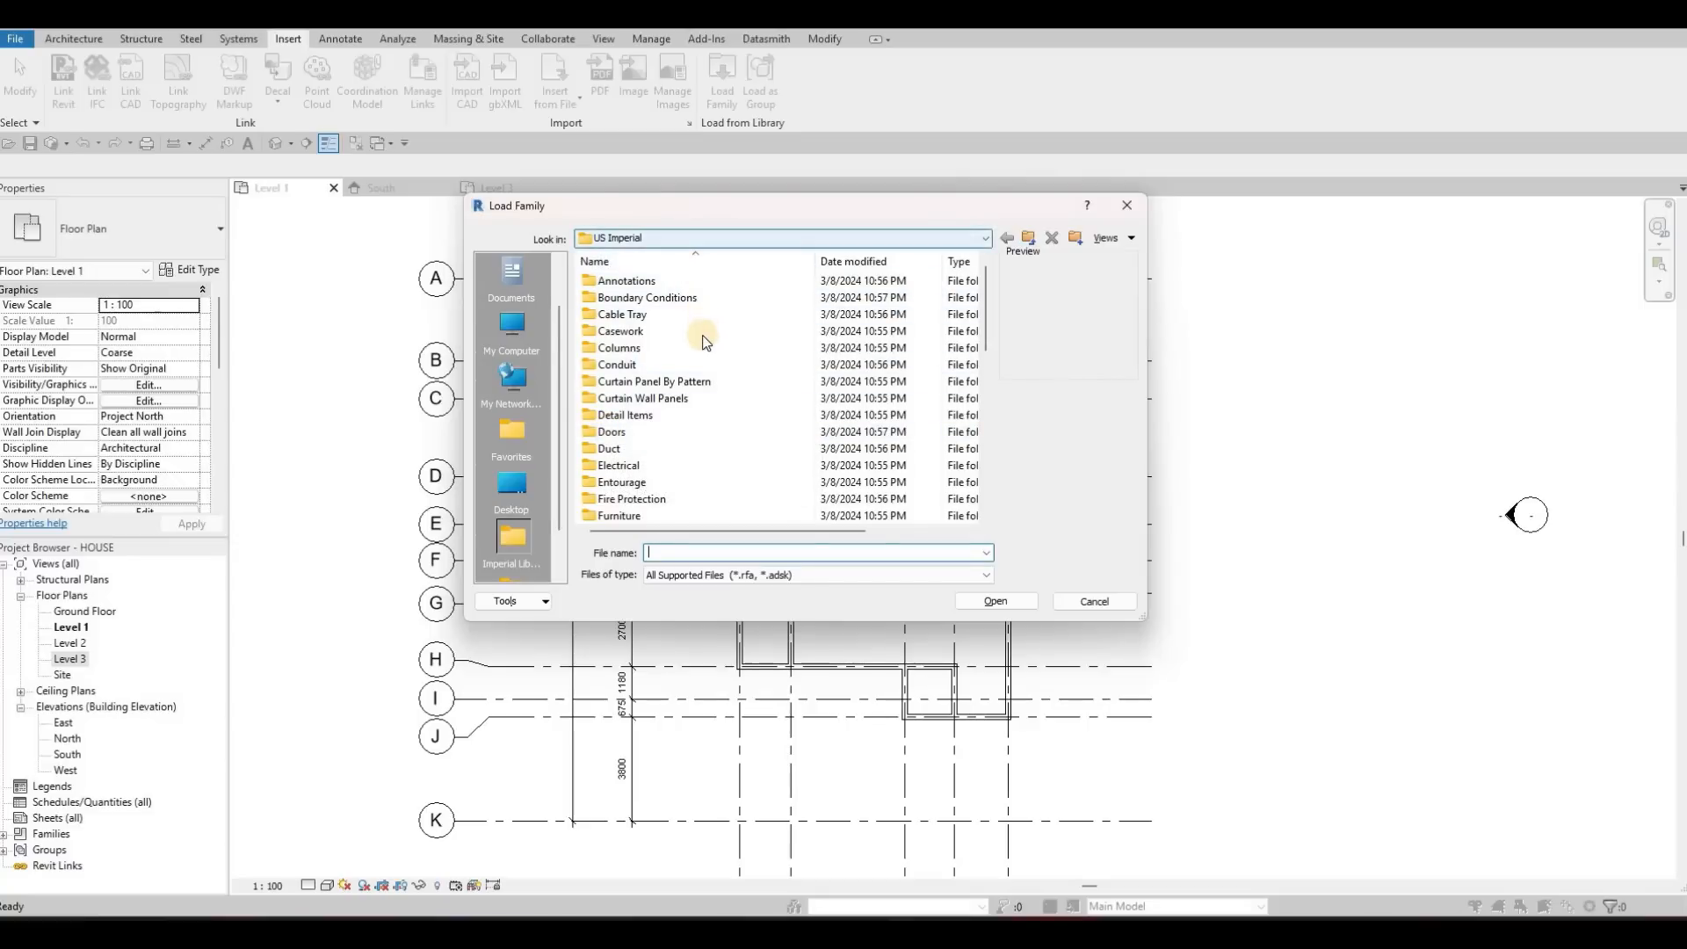
pyautogui.click(773, 238)
pyautogui.click(643, 324)
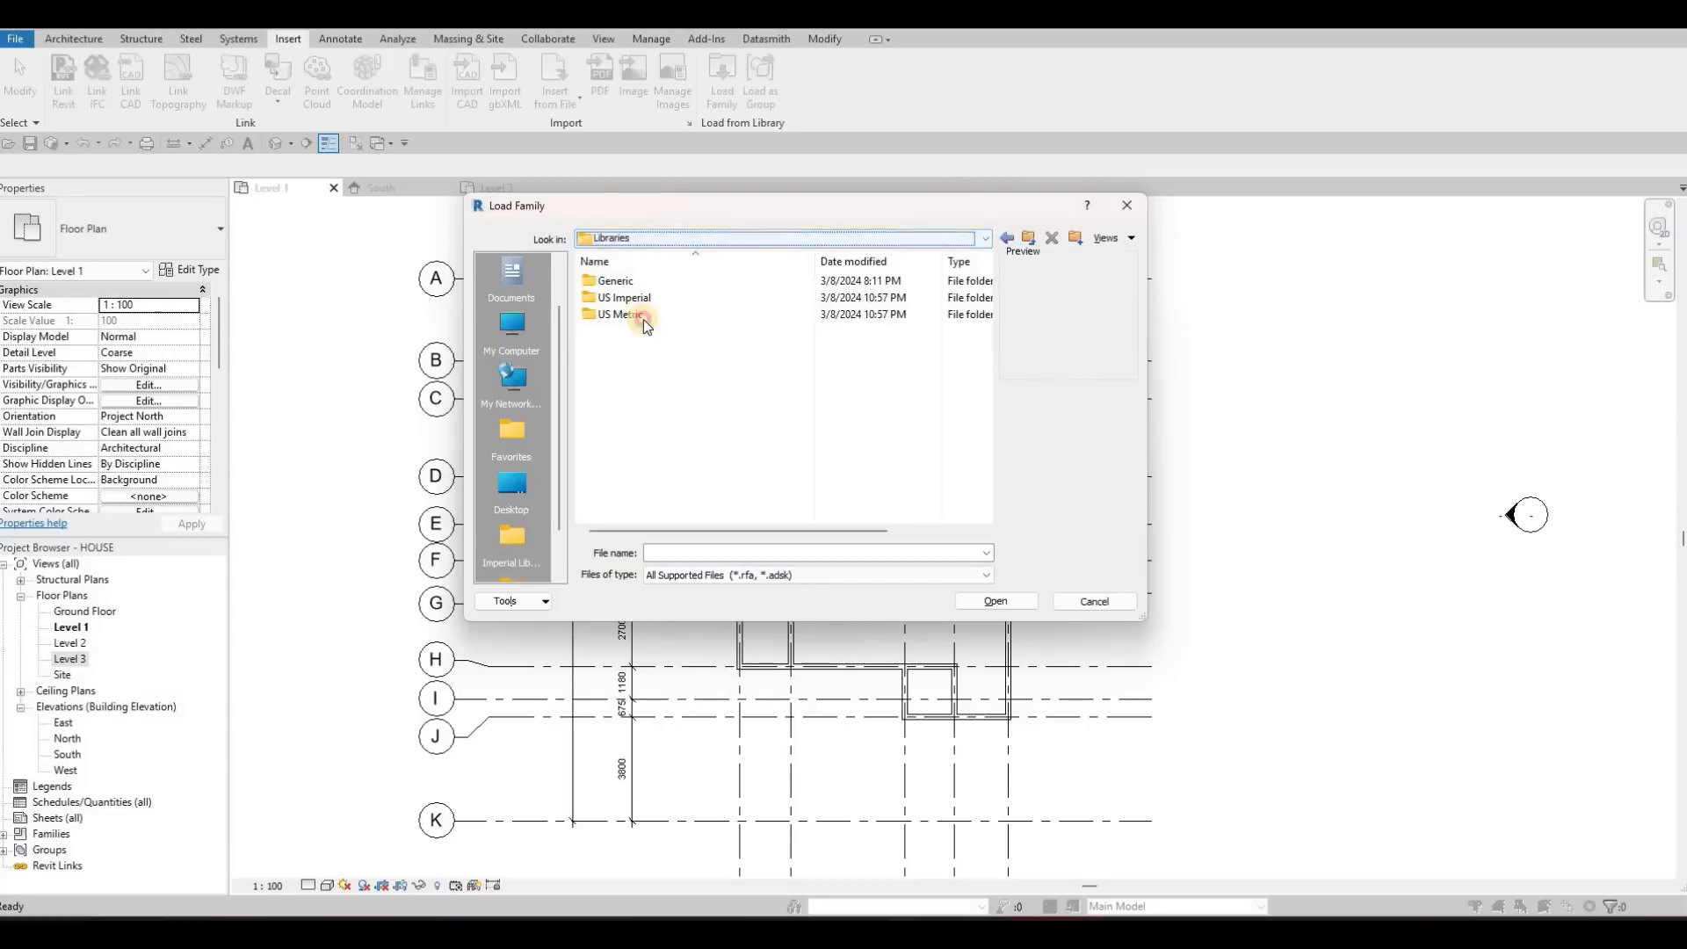
pyautogui.press('Return')
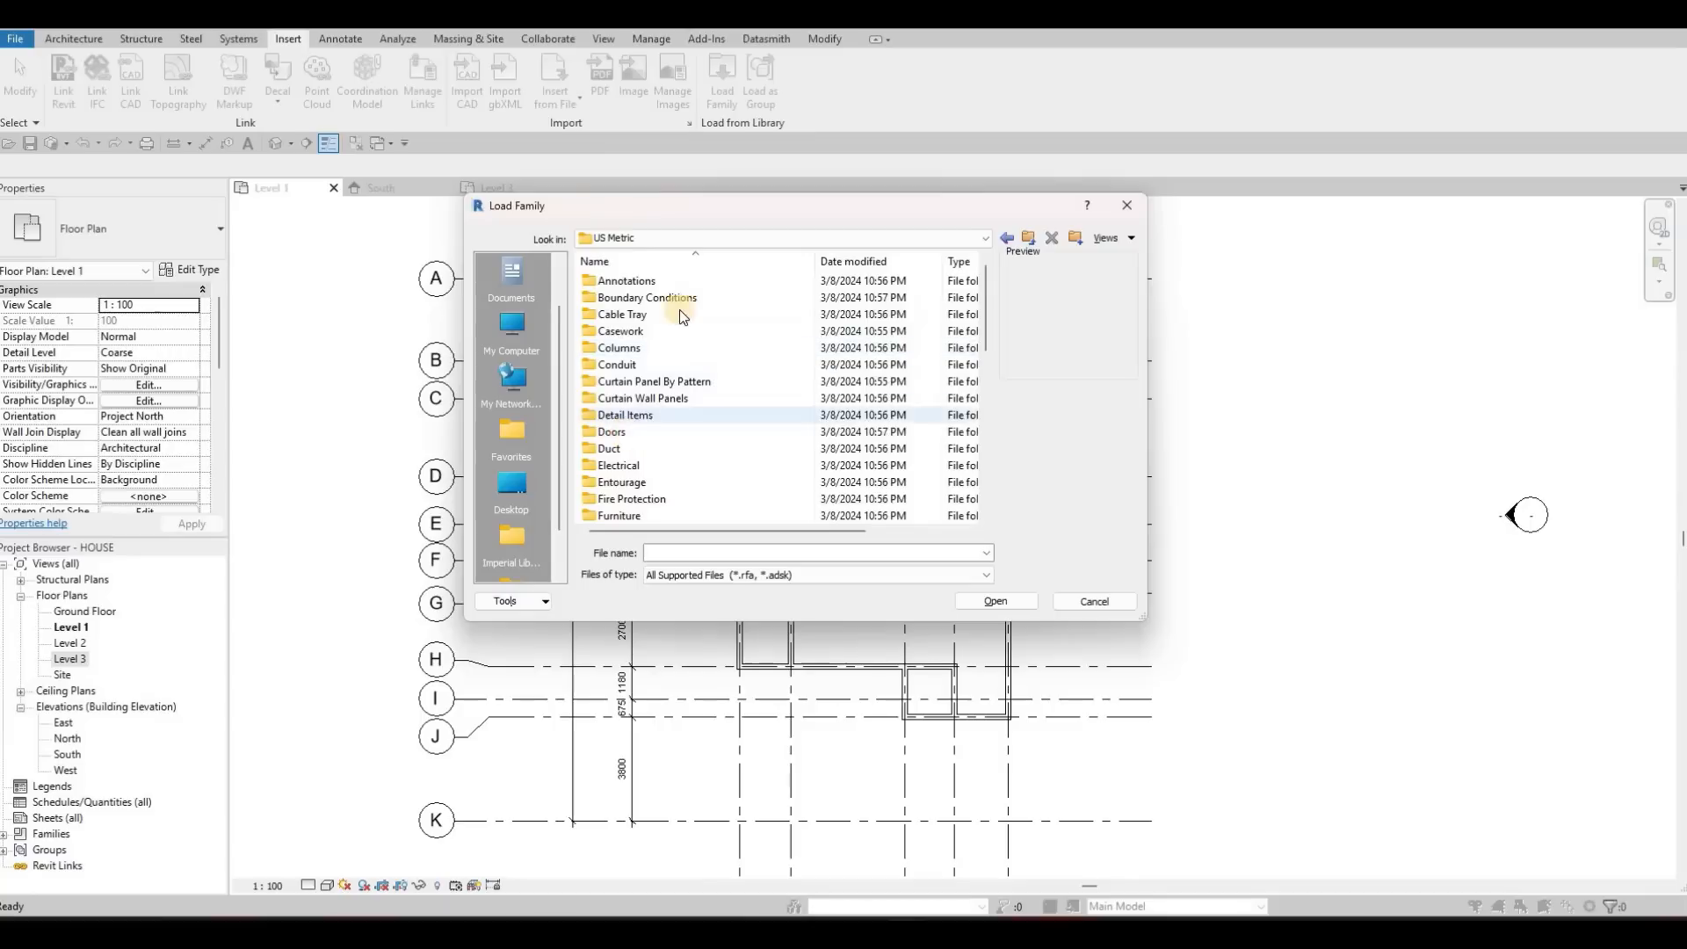
pyautogui.doubleClick(637, 430)
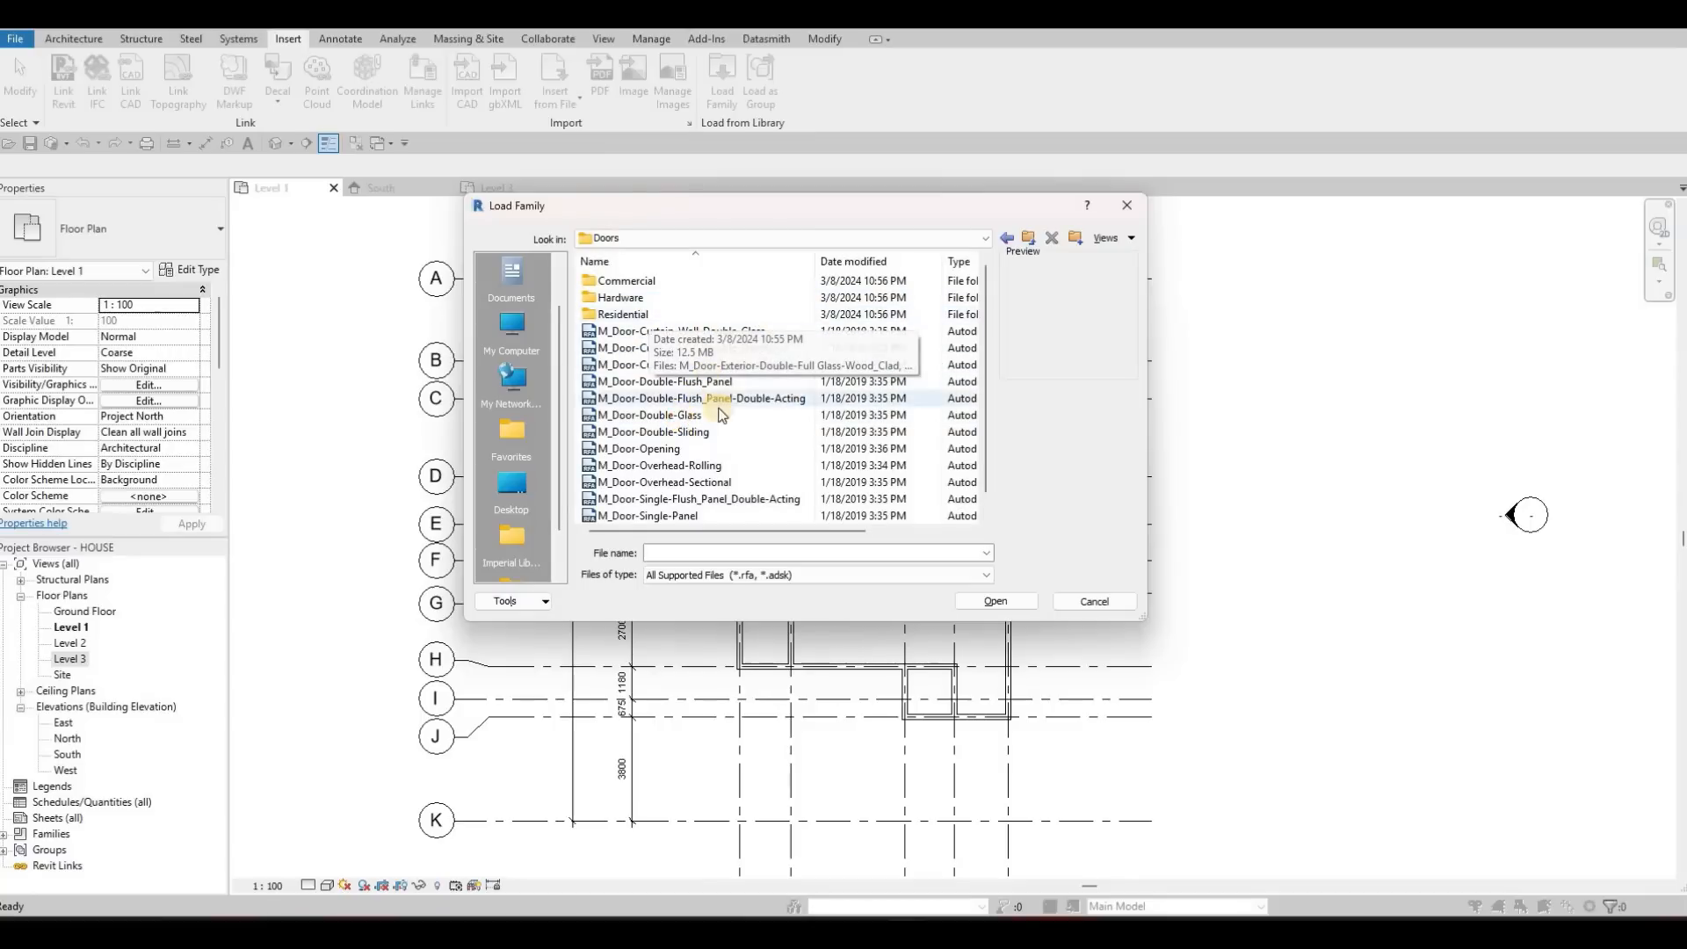
pyautogui.click(686, 415)
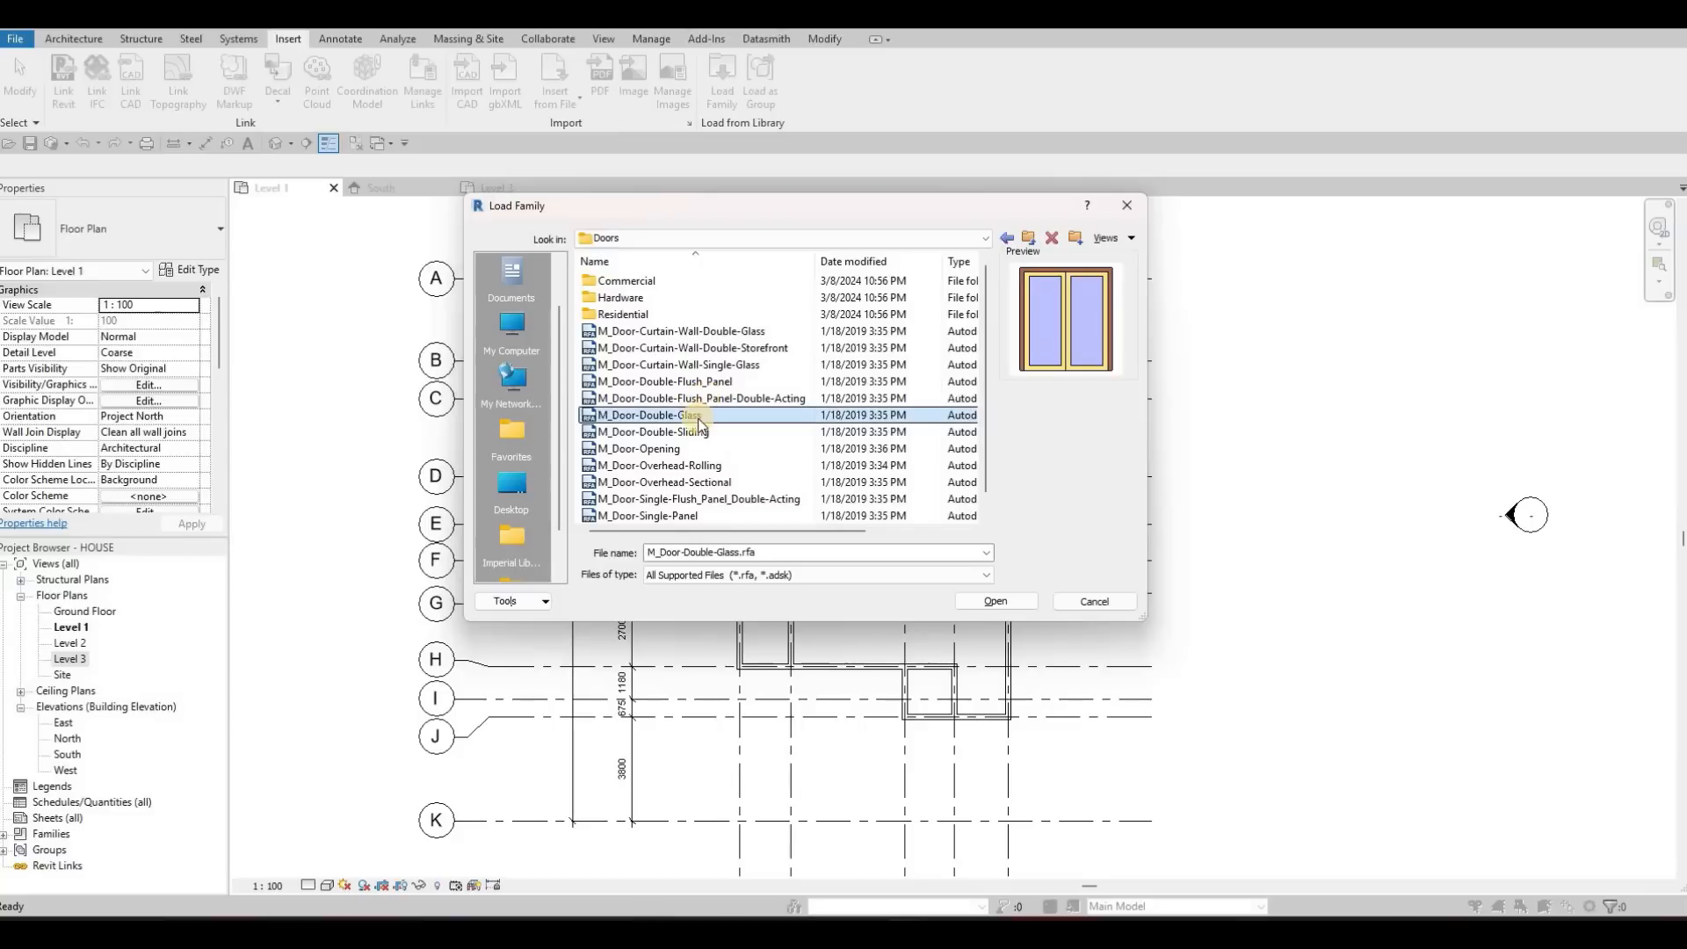
pyautogui.click(652, 316)
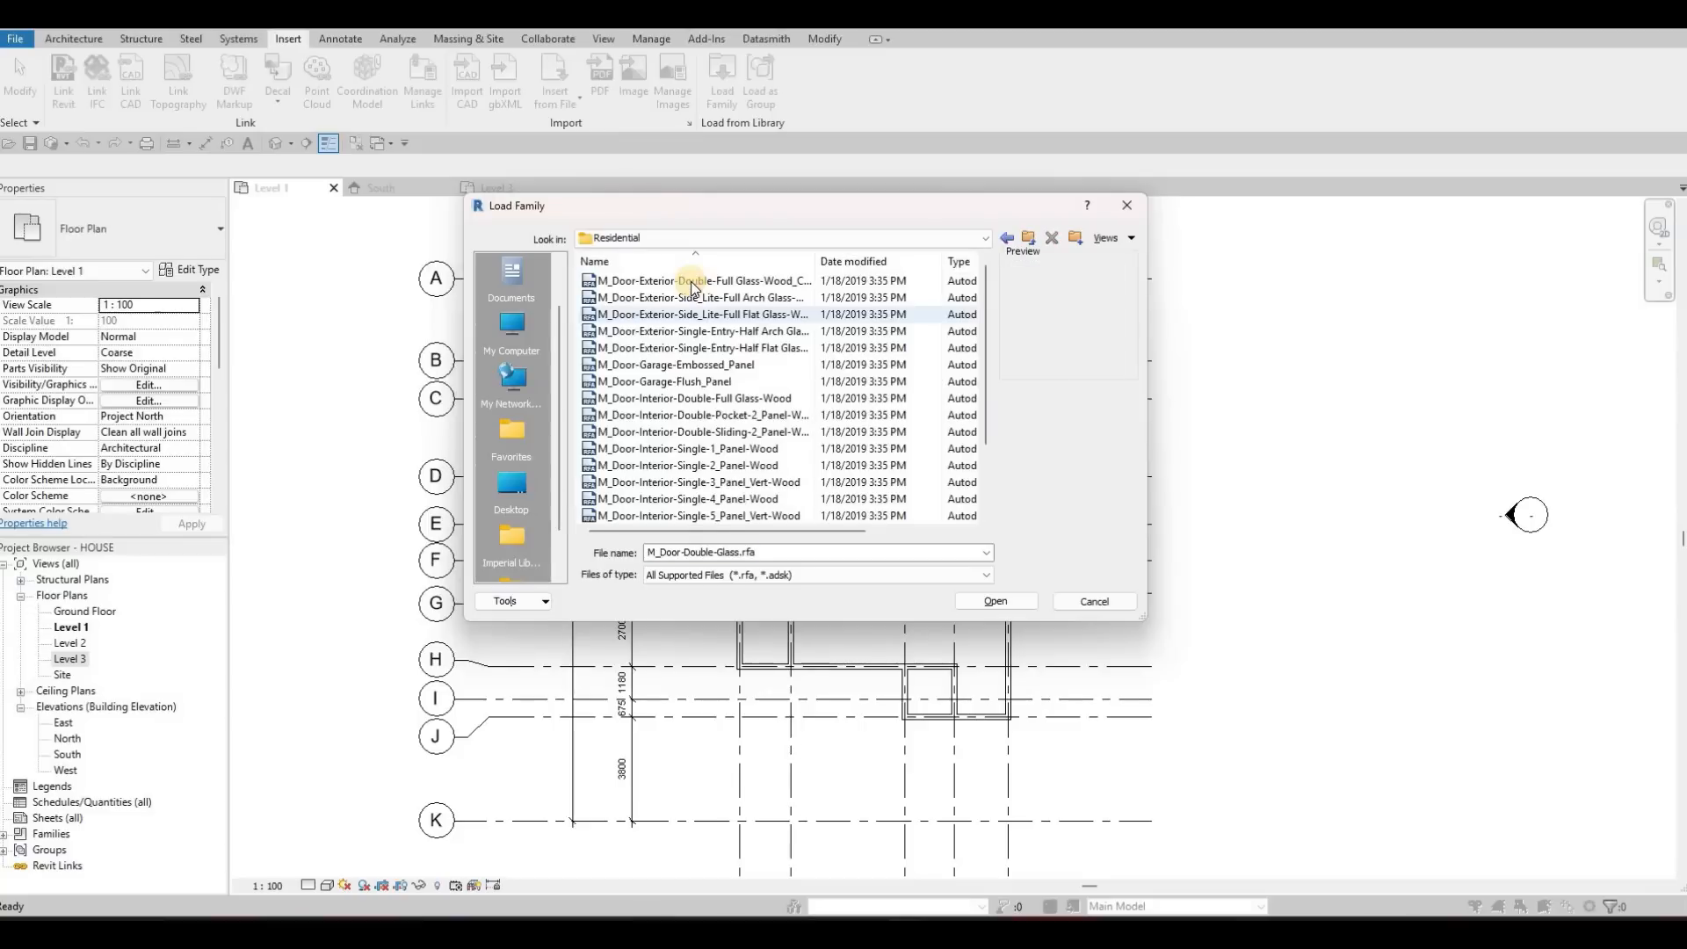
# Preview the residential door families and open M_Door-Interior-Single-2_Panel-Wood for loading
pyautogui.click(694, 281)
pyautogui.press('Down')
pyautogui.press('Down')
pyautogui.press('Down')
pyautogui.press('Down')
pyautogui.press('Down')
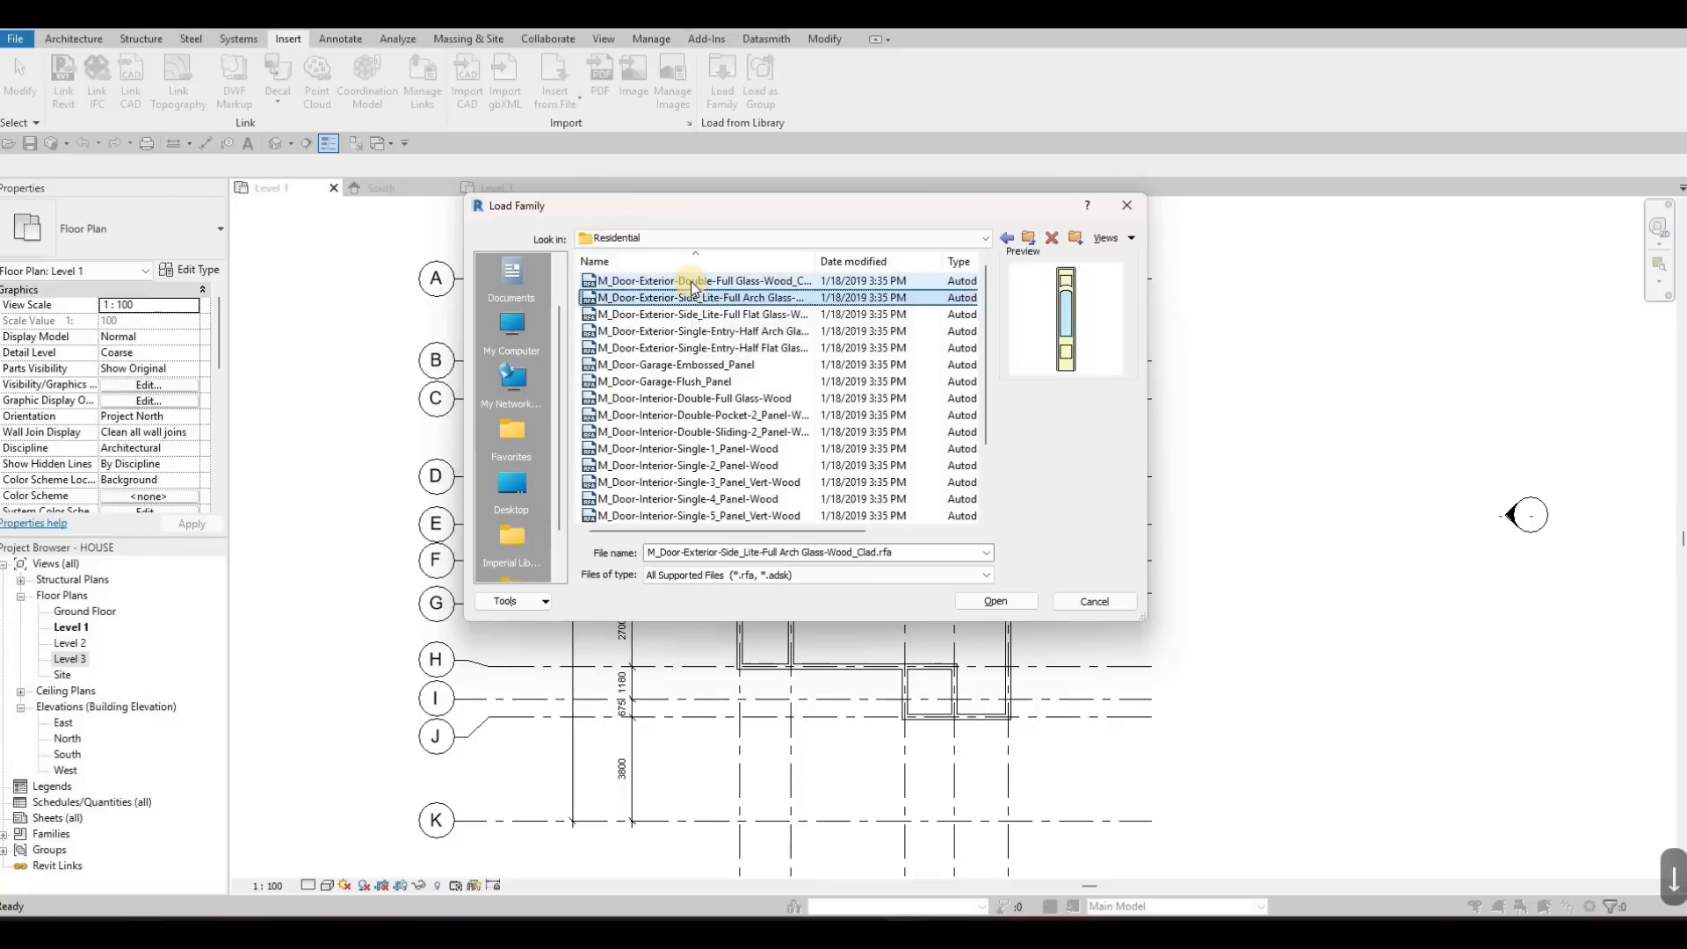
pyautogui.press('Down')
pyautogui.press('Down')
pyautogui.press('Down')
pyautogui.press('Down')
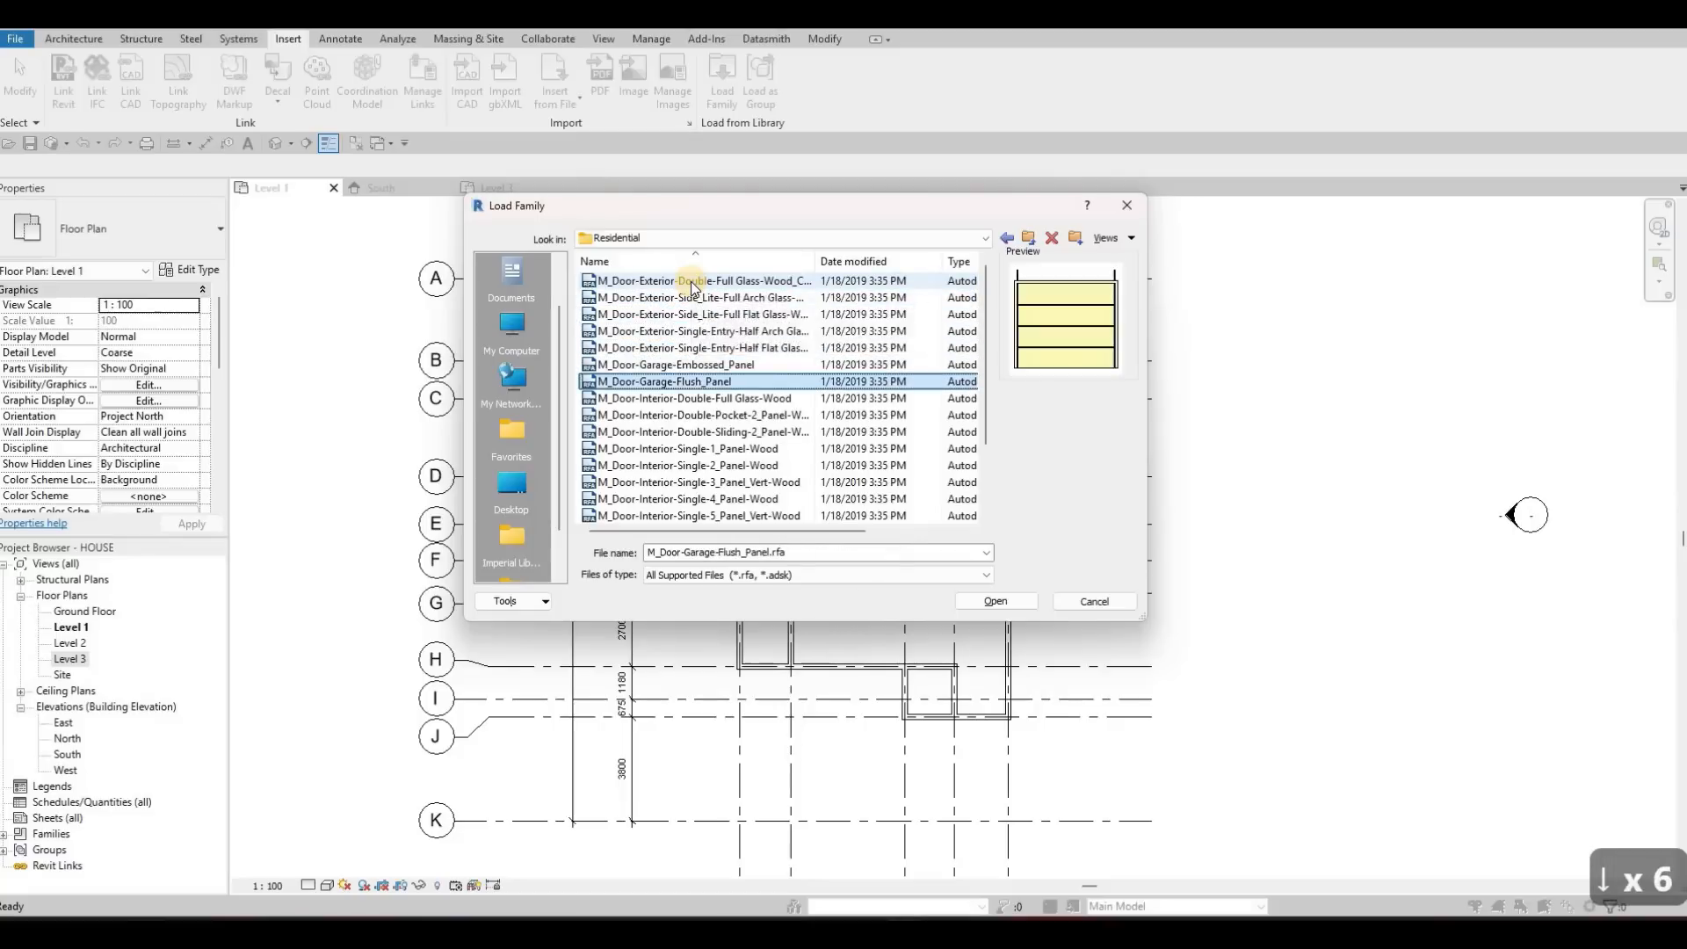
pyautogui.press('Down')
pyautogui.press('Down')
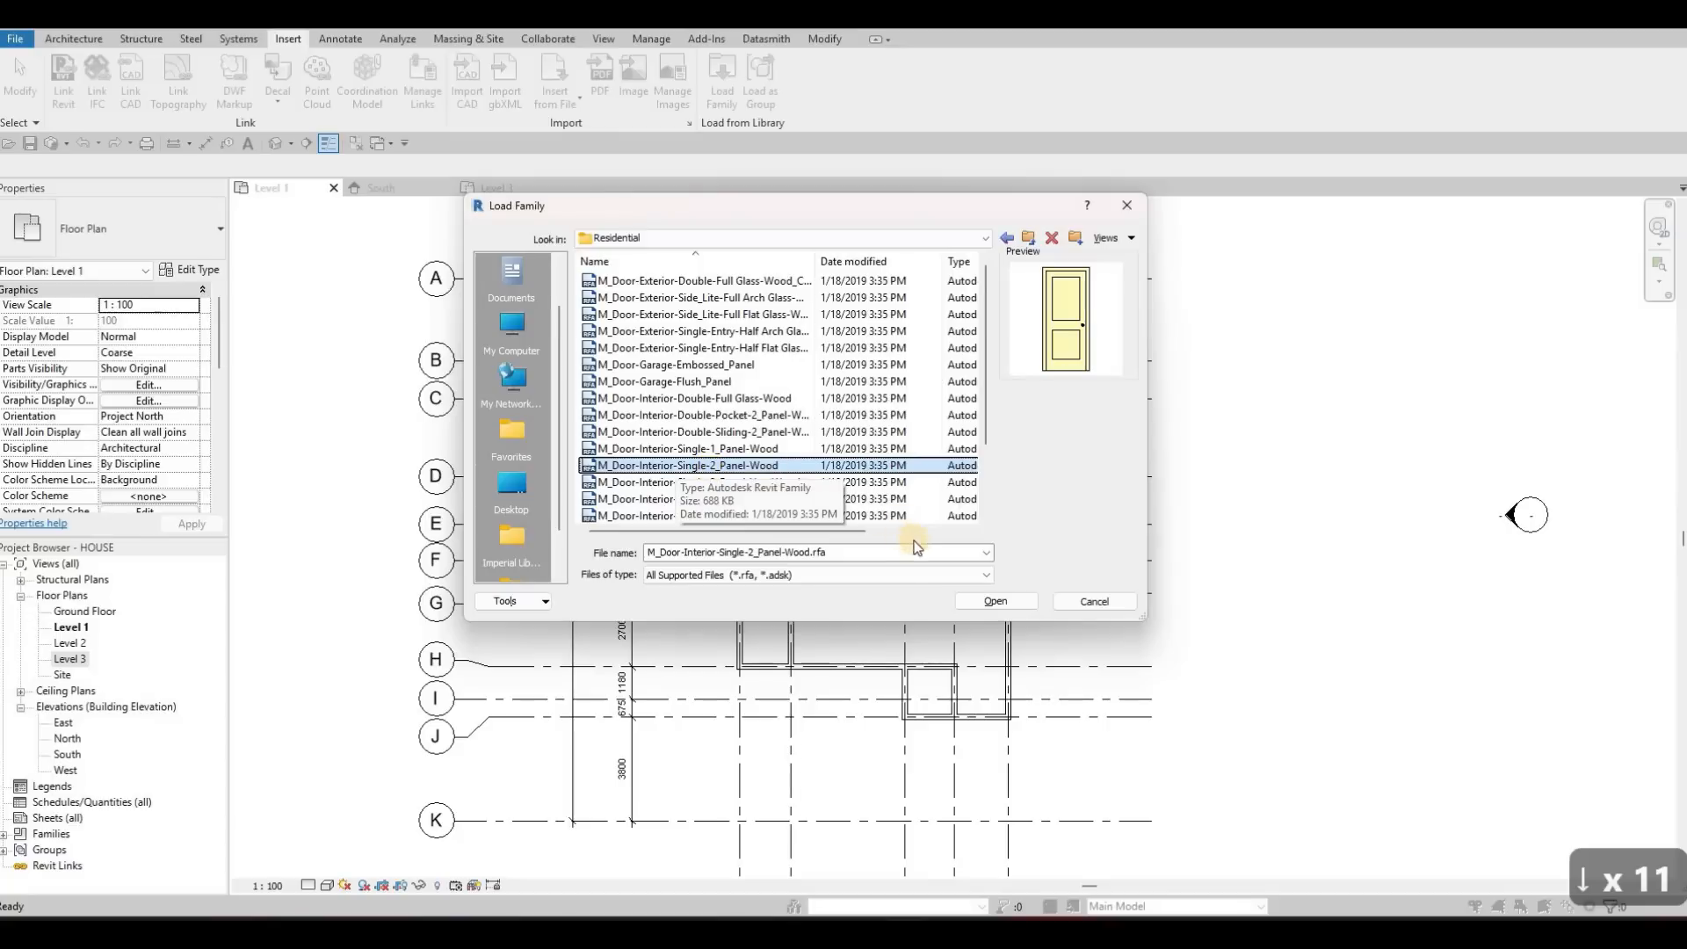
pyautogui.click(1003, 601)
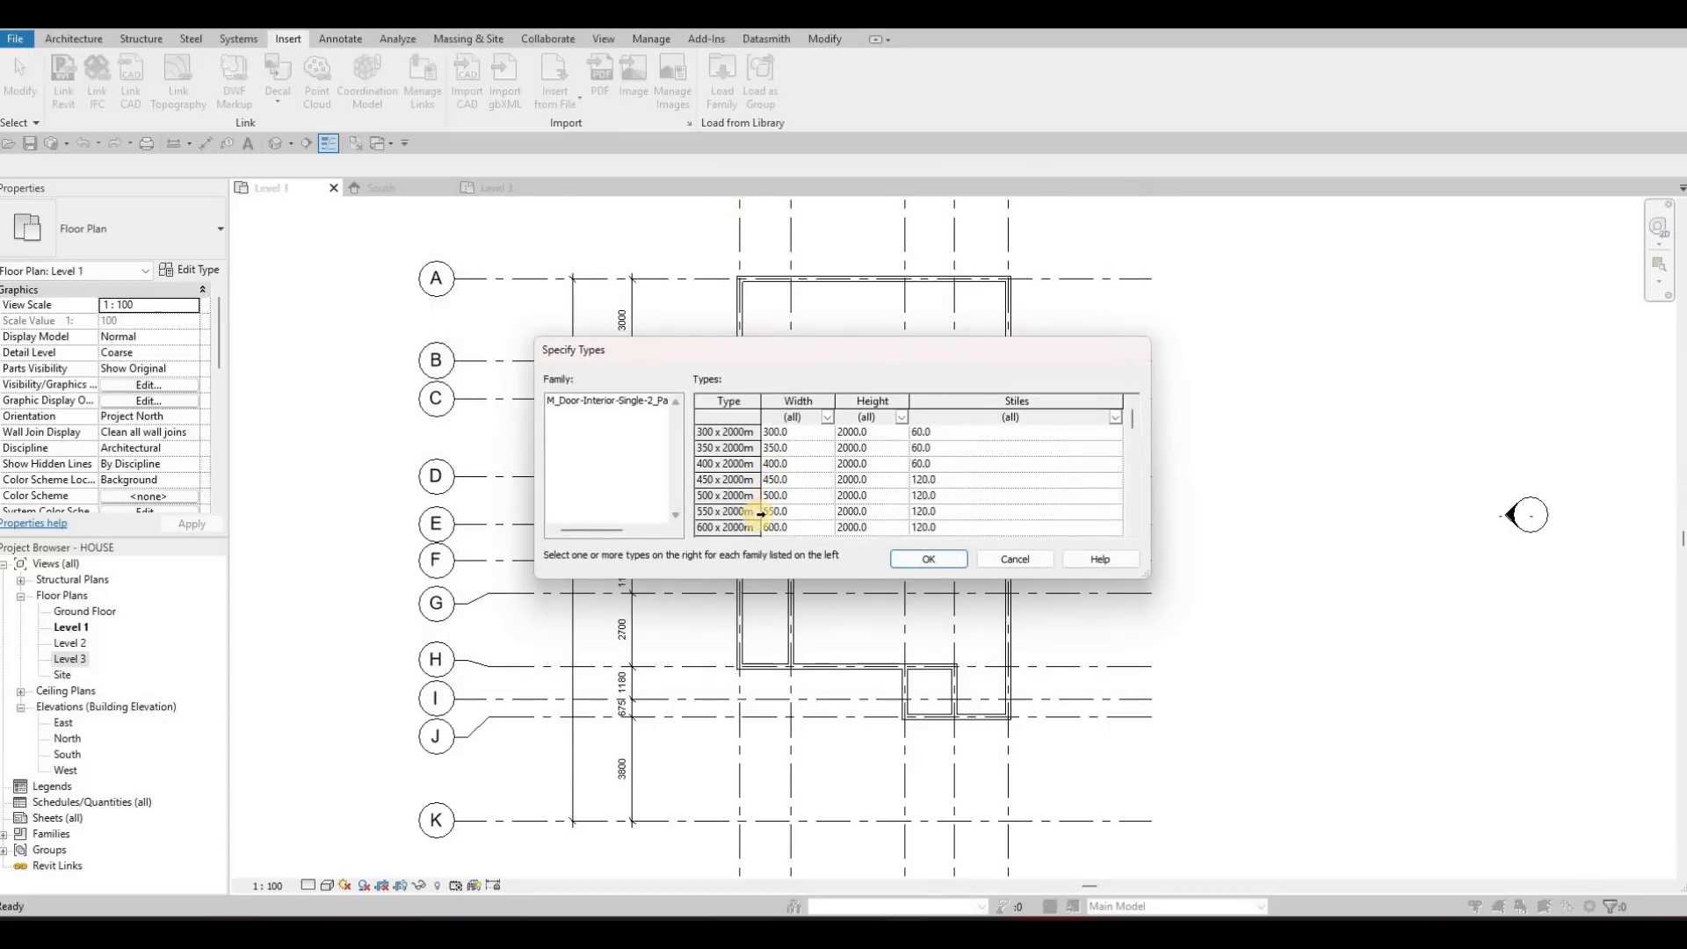
# Load the 2000 mm high types of the two-panel interior door family, from 300 x 2000mm to 900 x 2000mm
pyautogui.scroll(-4, 751, 518)
pyautogui.scroll(1, 736, 482)
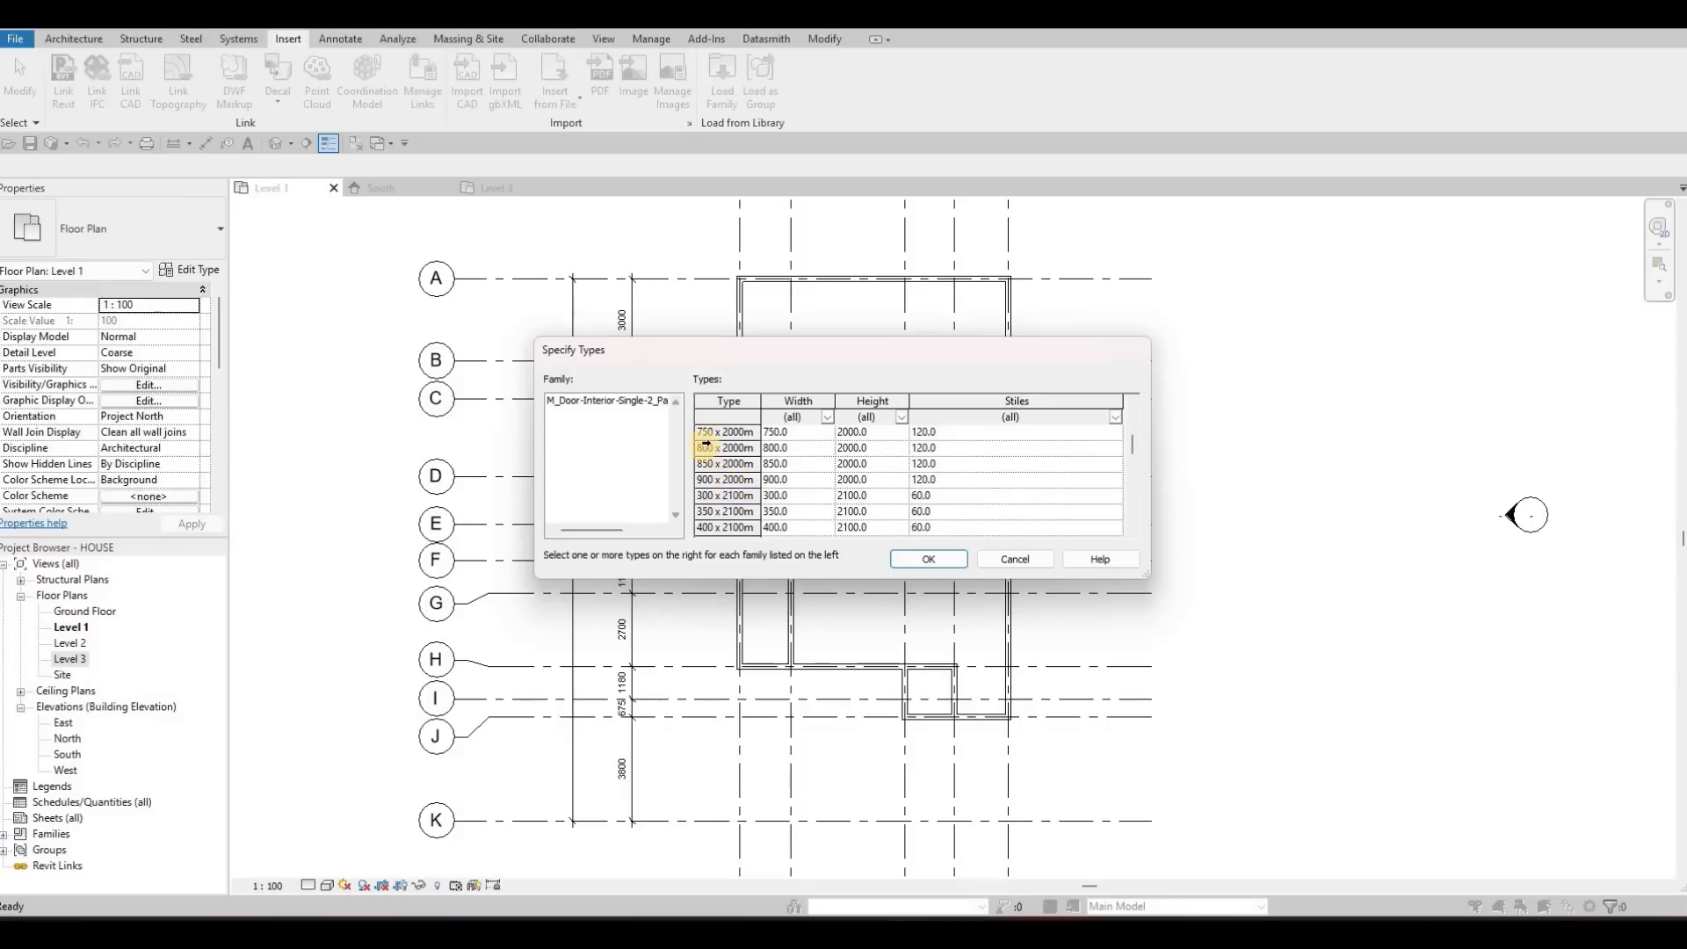
pyautogui.scroll(3, 703, 441)
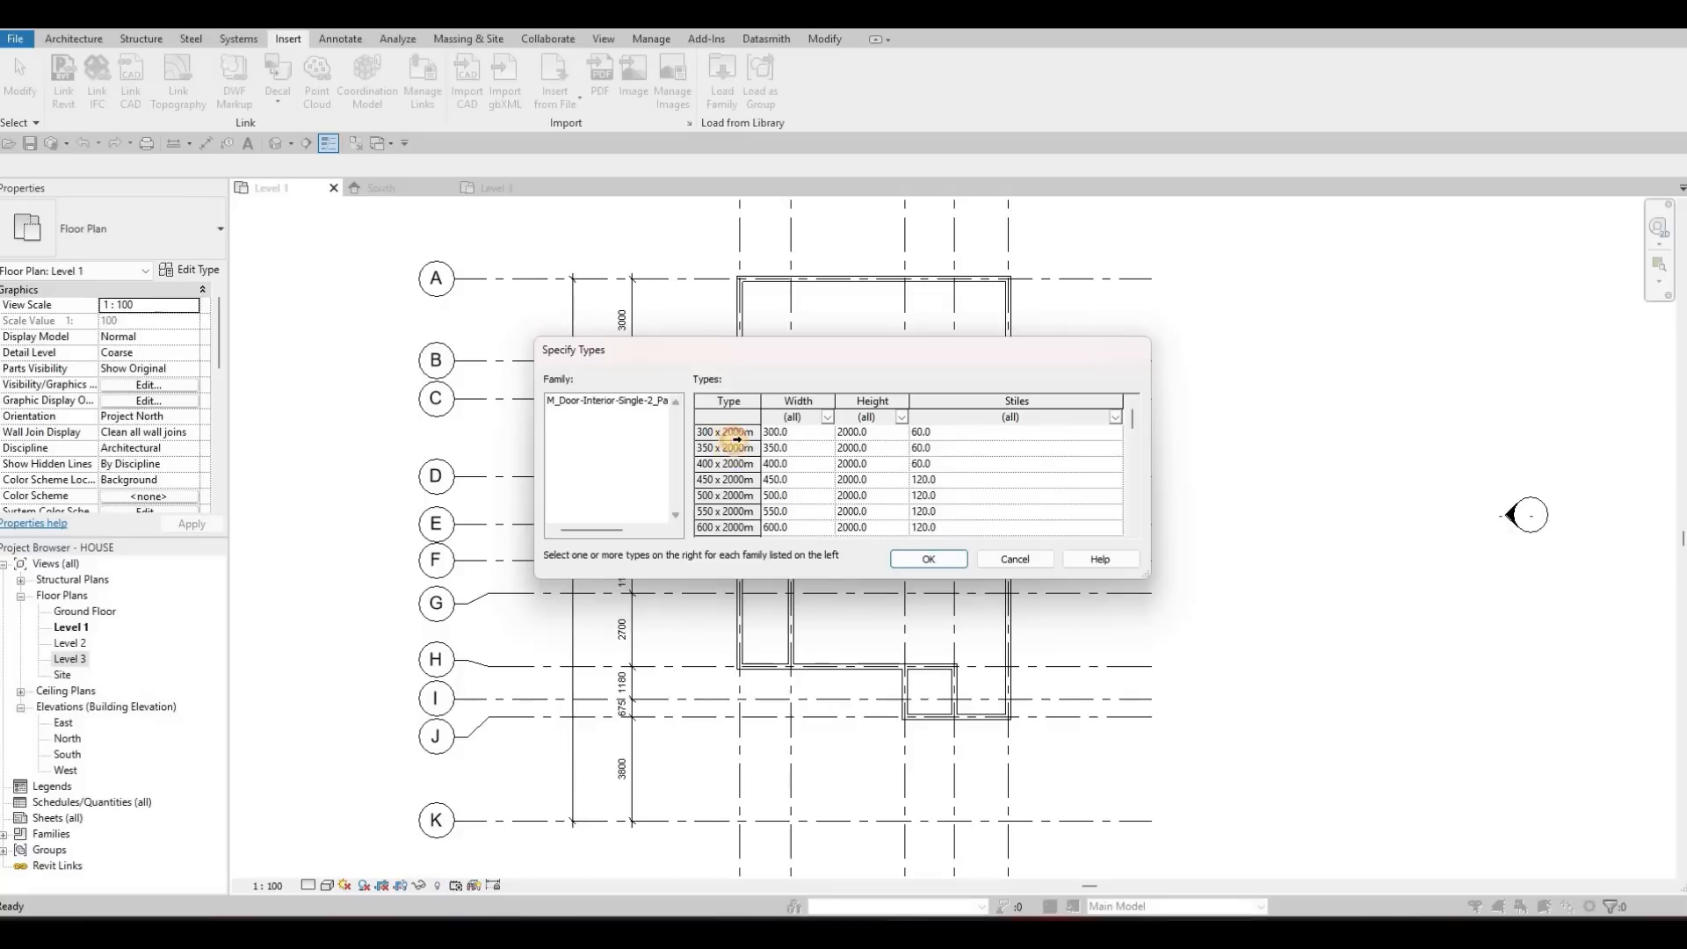
pyautogui.scroll(-2, 755, 478)
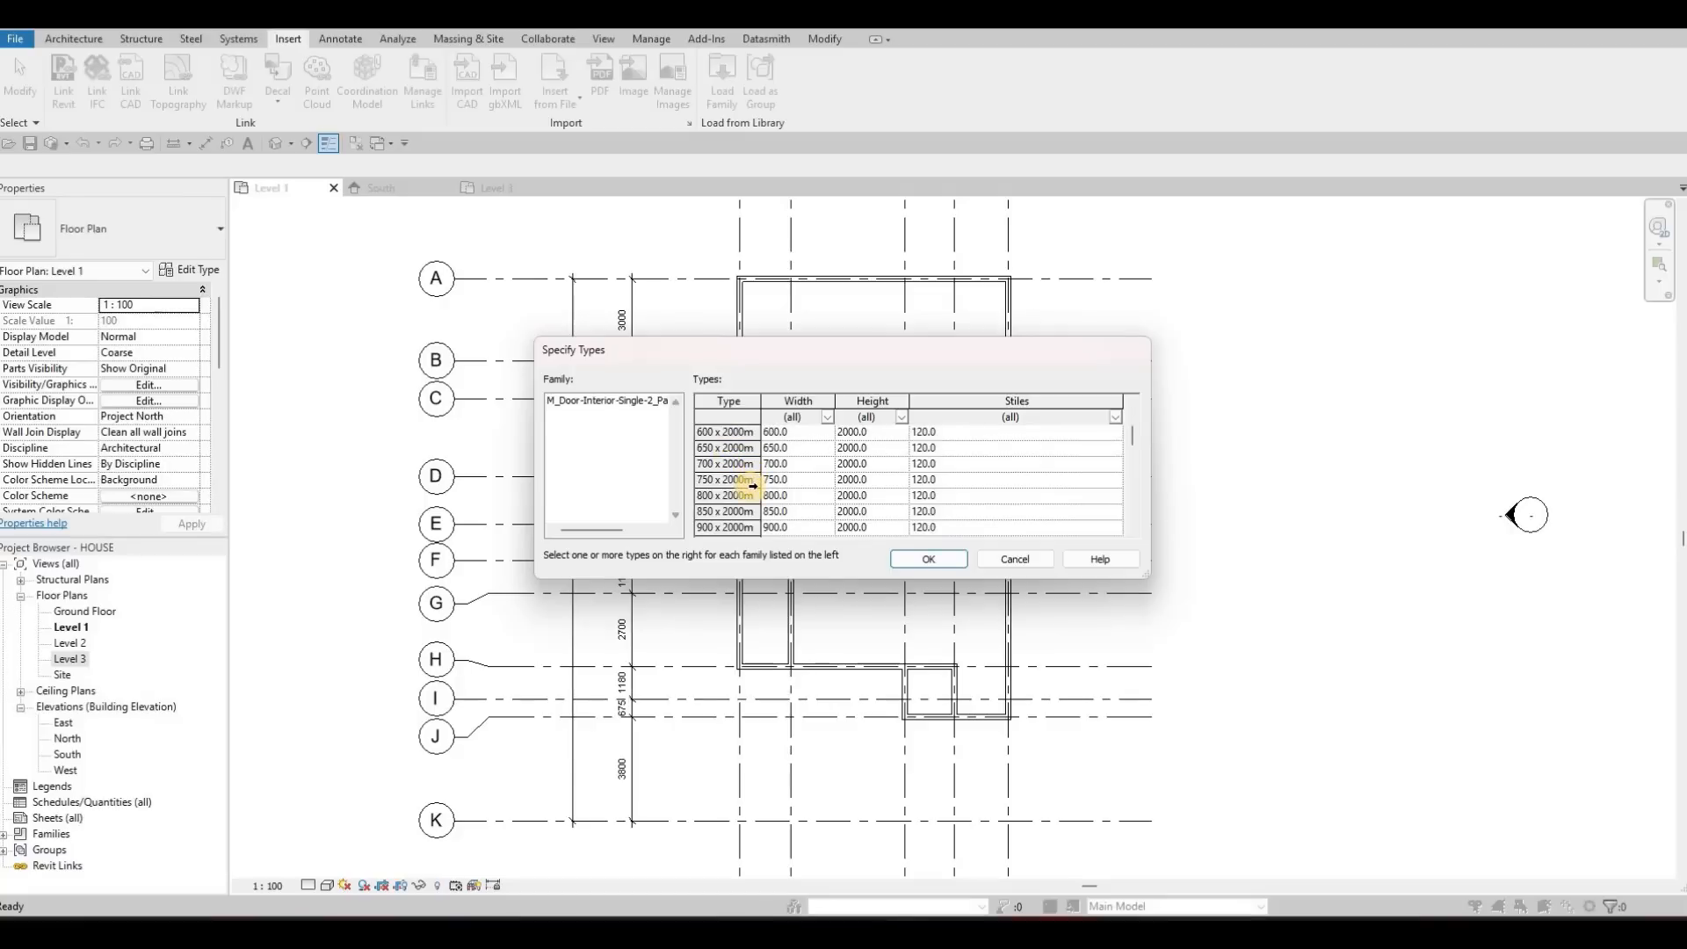
pyautogui.scroll(-1, 747, 486)
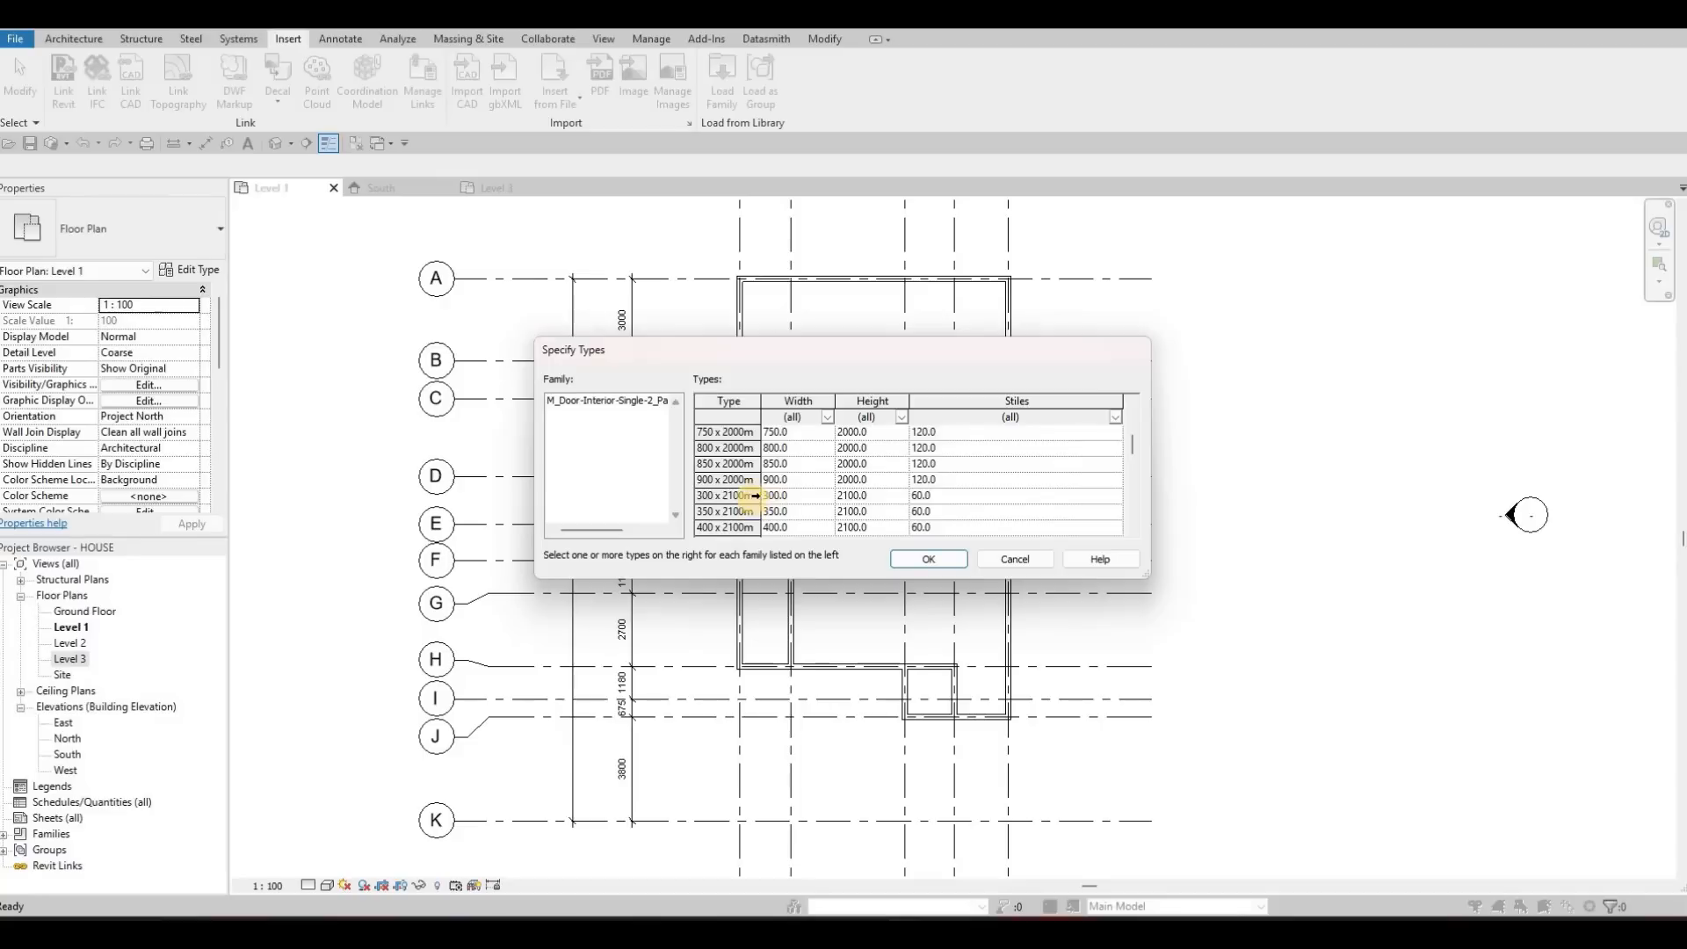
pyautogui.scroll(-3, 755, 498)
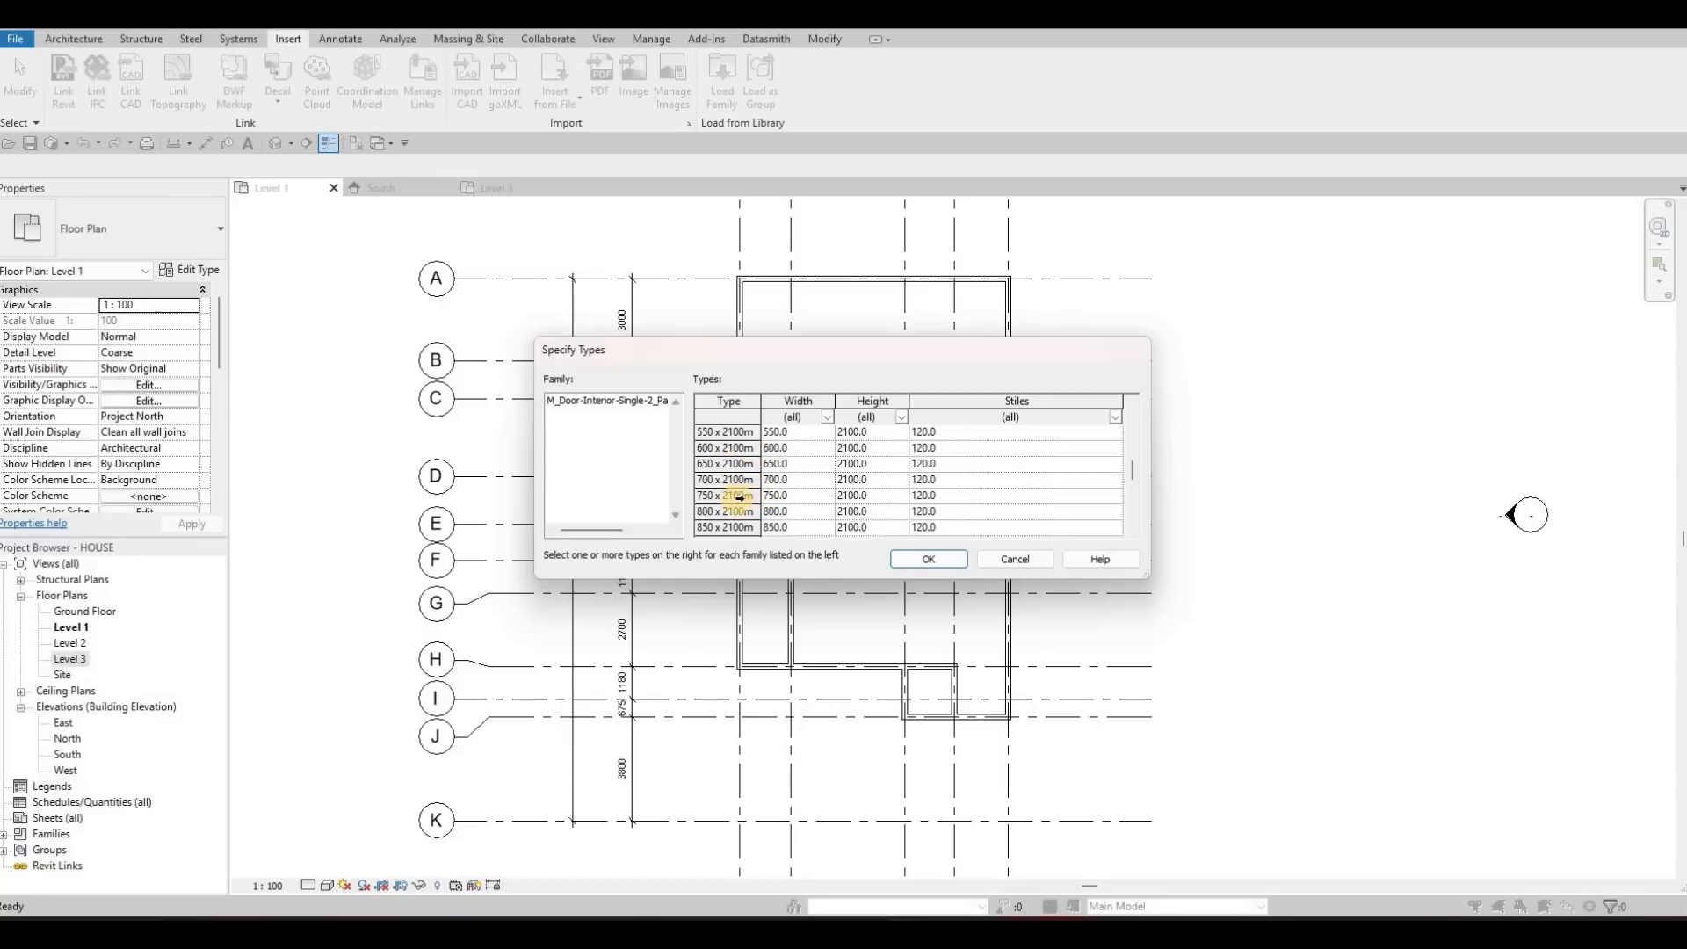
pyautogui.scroll(-4, 742, 497)
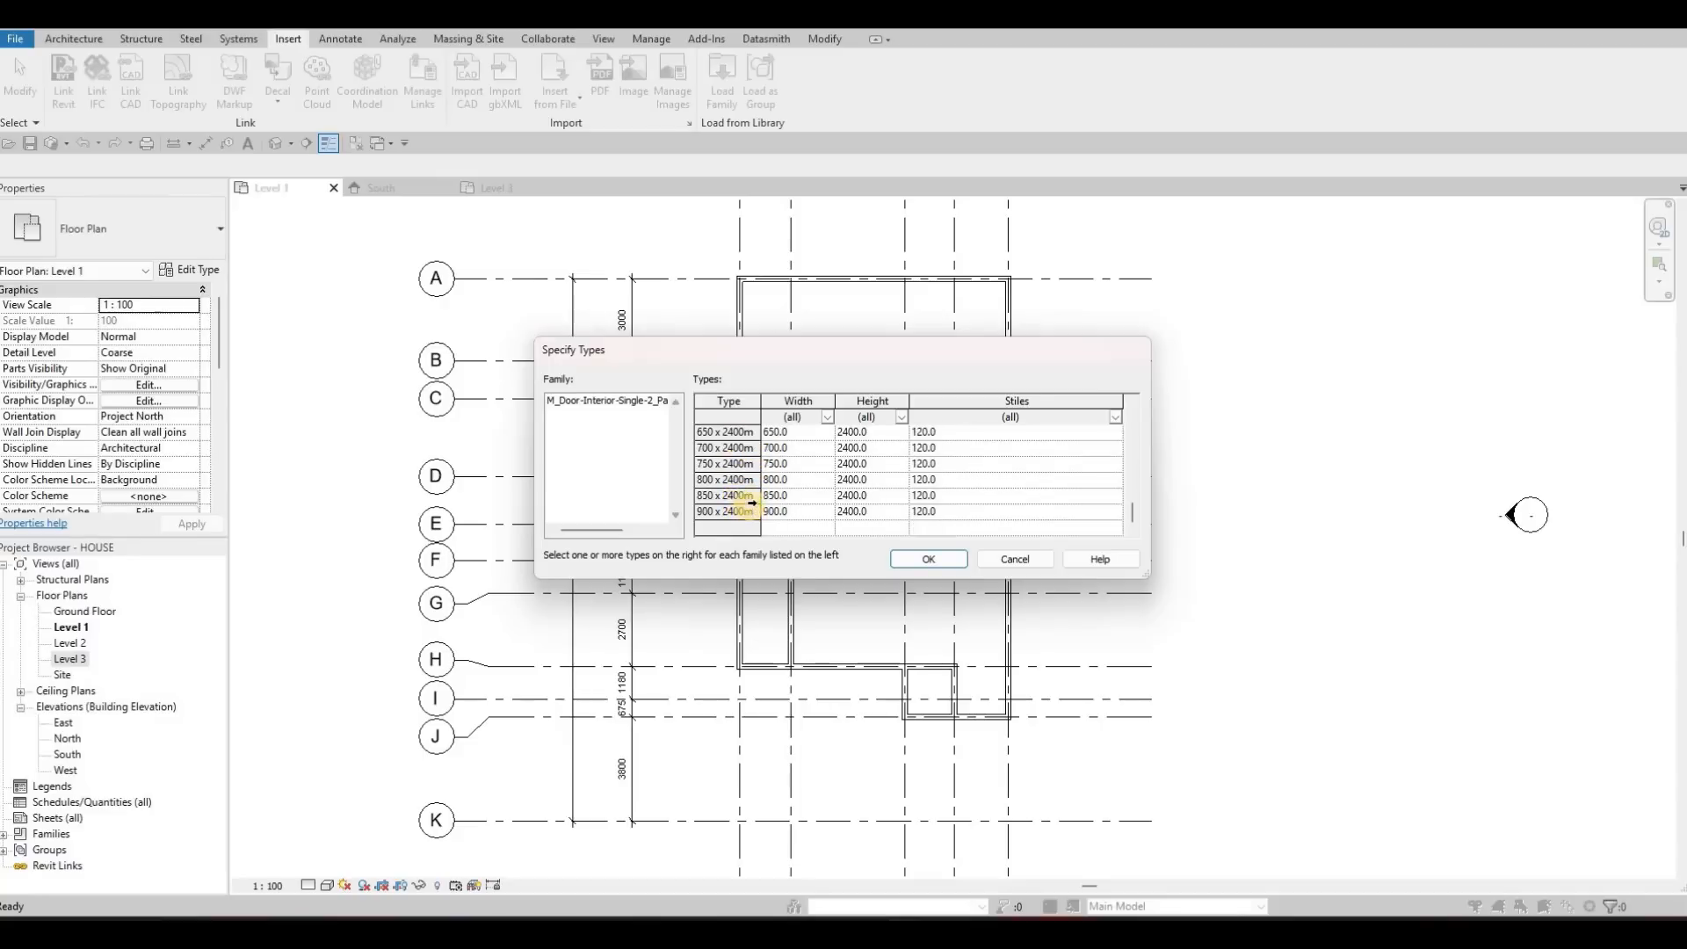
pyautogui.scroll(9, 742, 457)
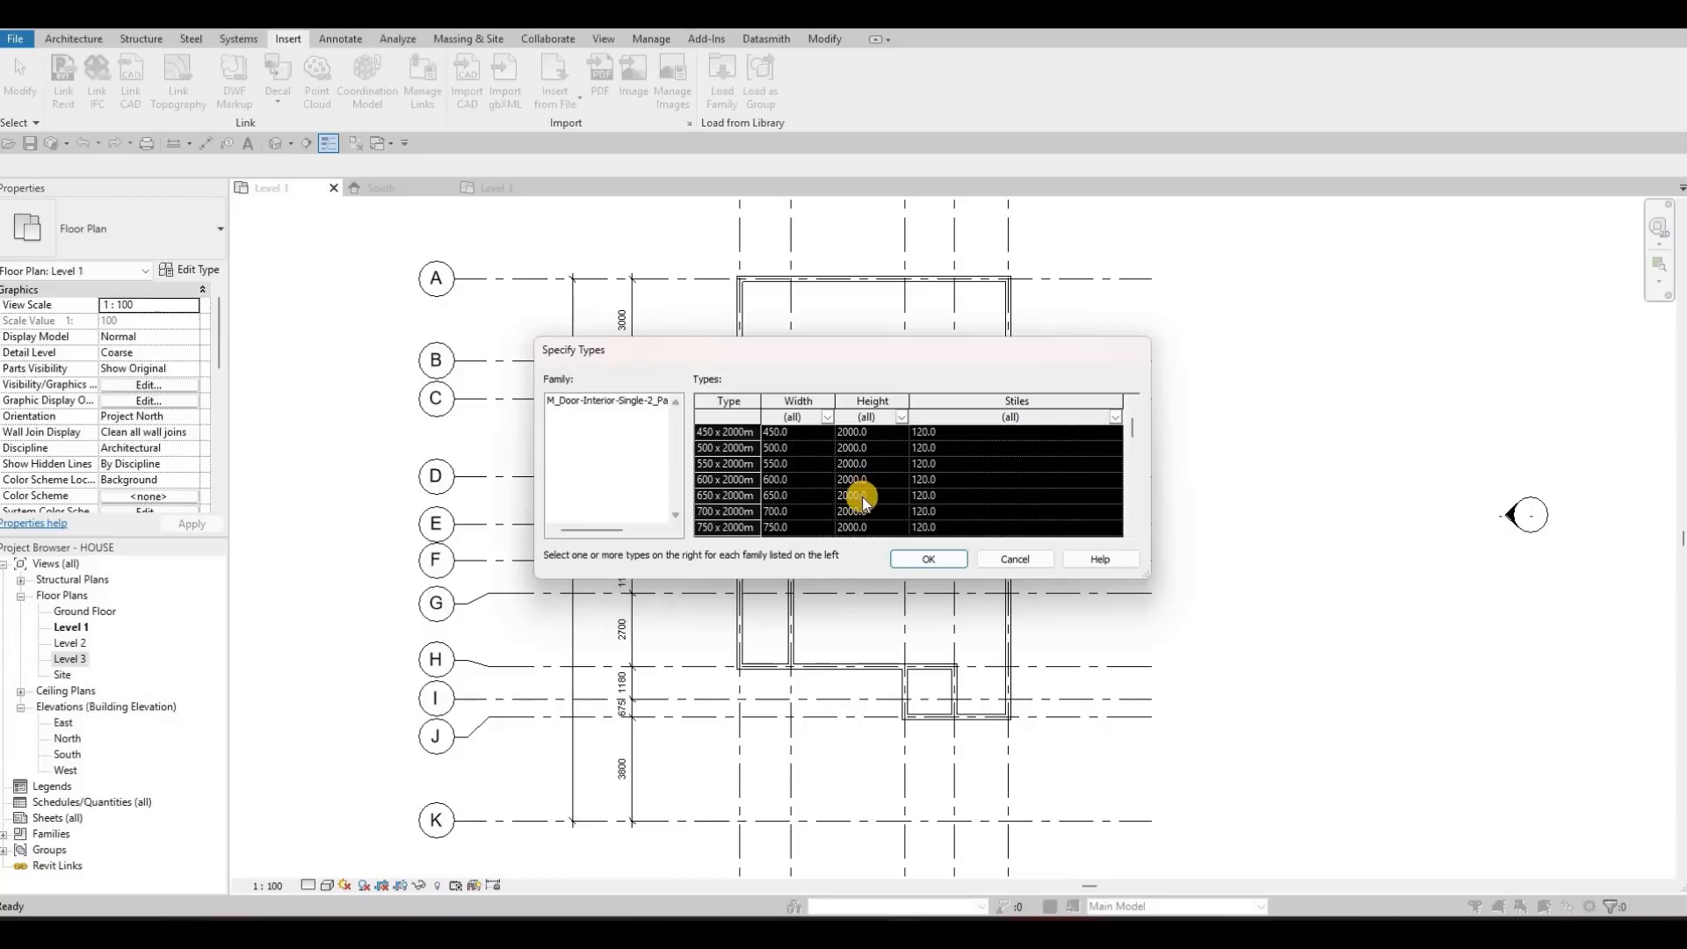
pyautogui.scroll(-2, 738, 492)
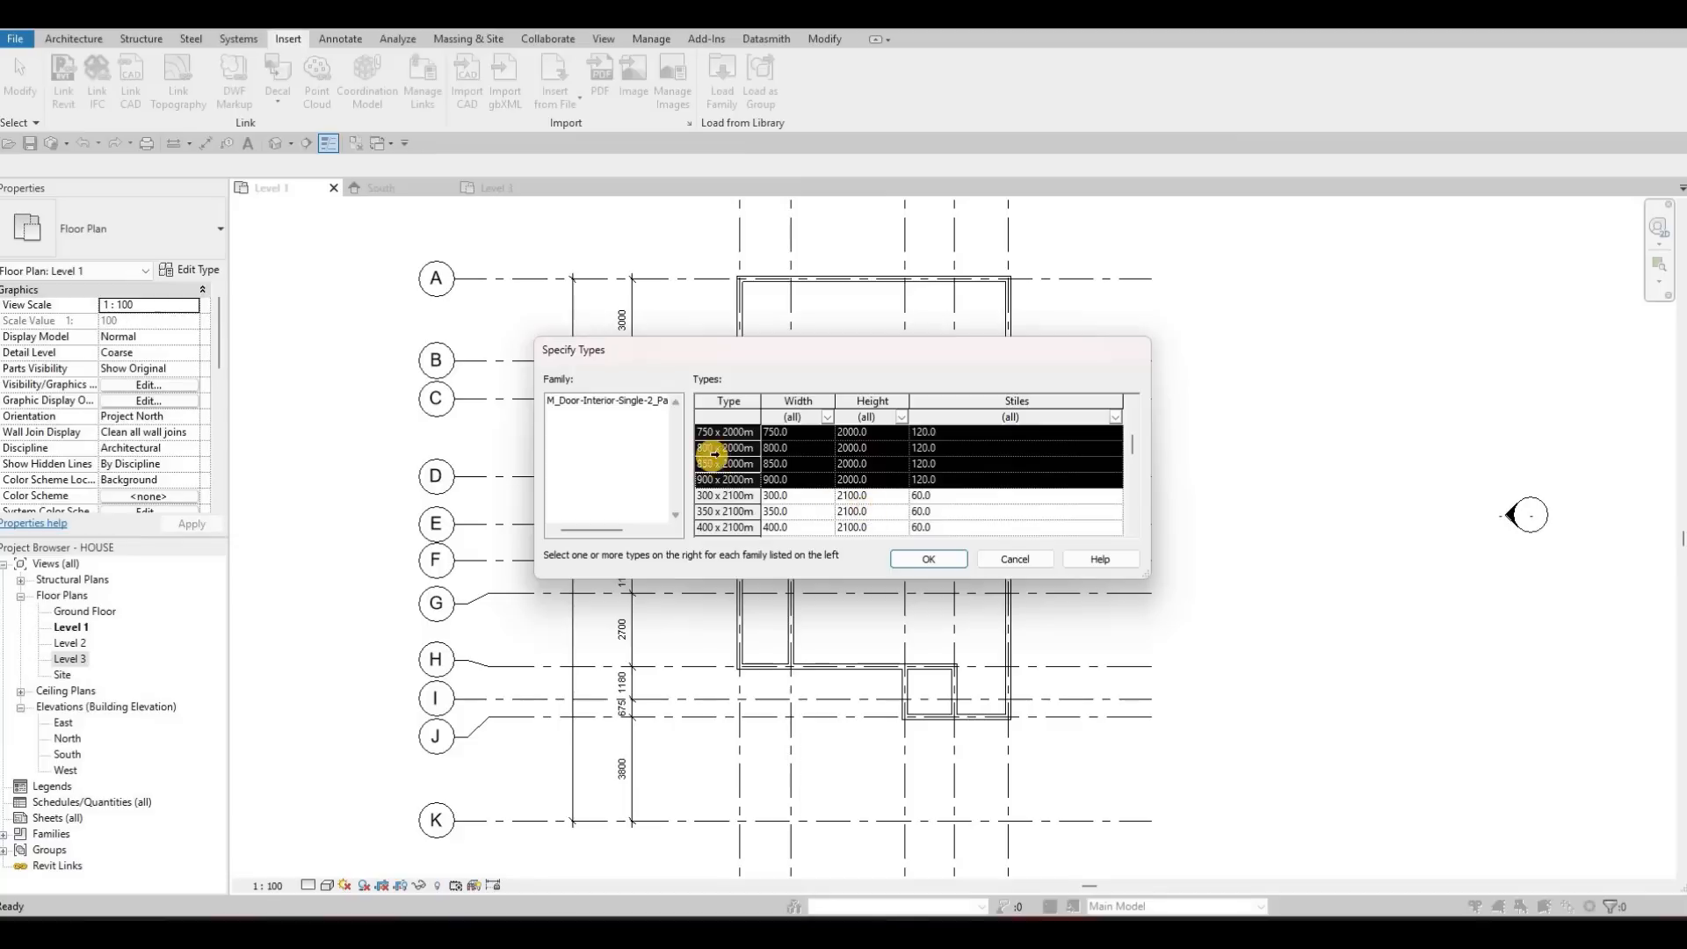
pyautogui.click(933, 562)
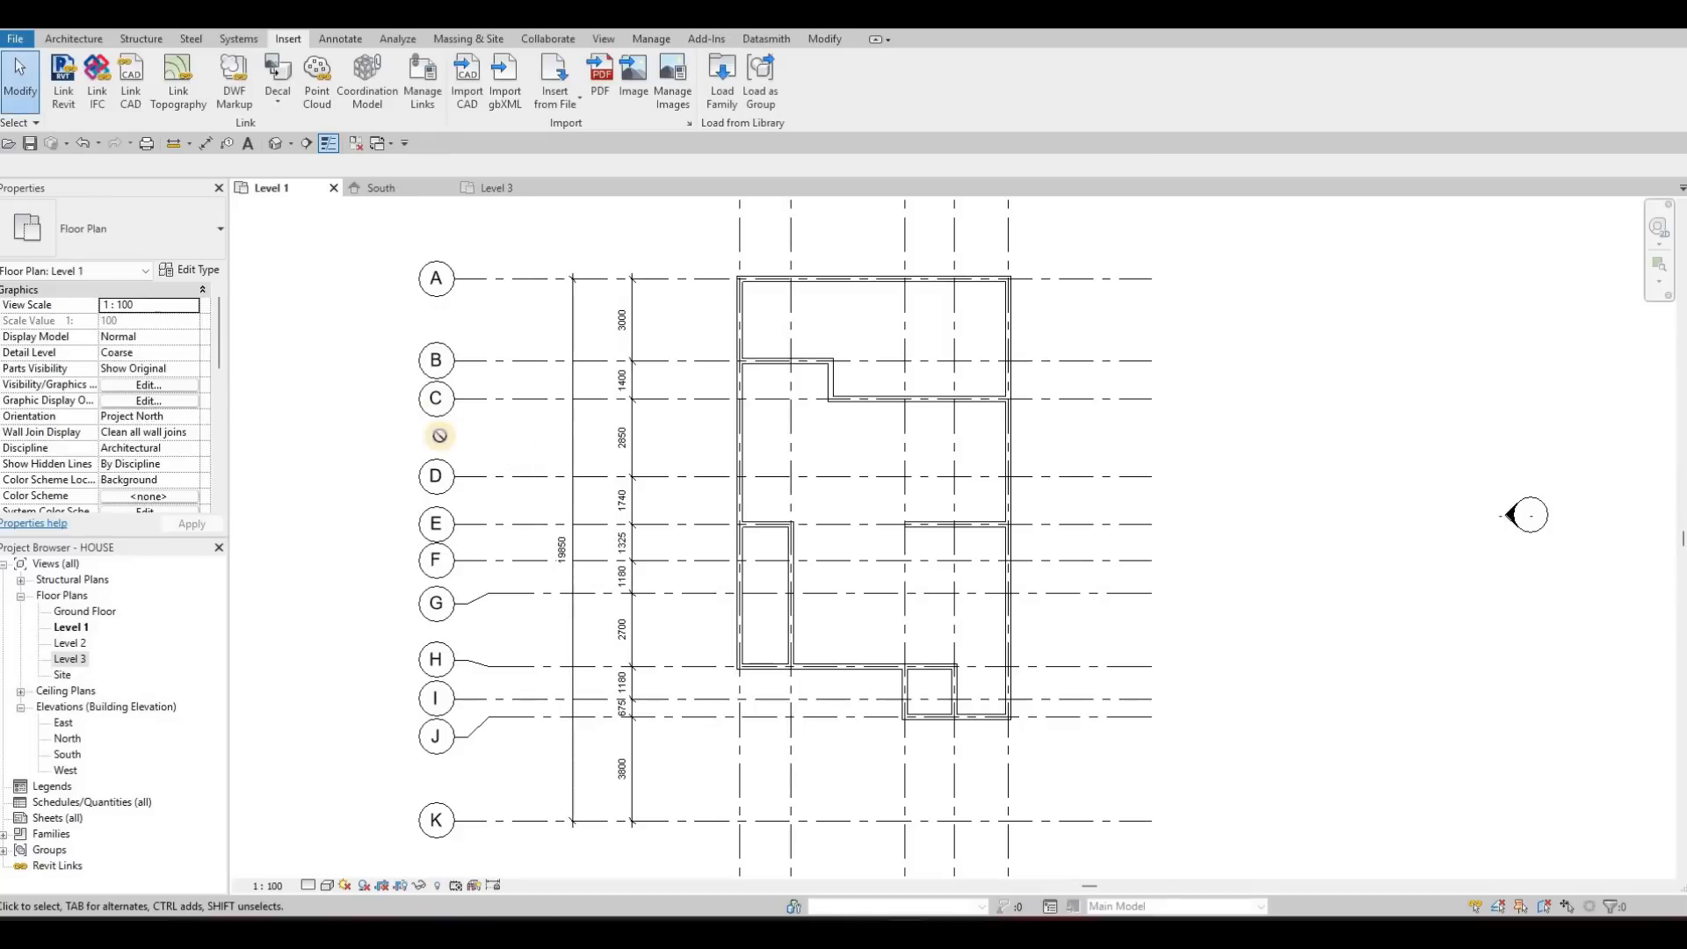
# Place a 700 x 2000mm two-panel interior door in the wall on grid E of the narrow room, swinging into that room
pyautogui.press('d')
pyautogui.press('r')
pyautogui.scroll(2, 781, 519)
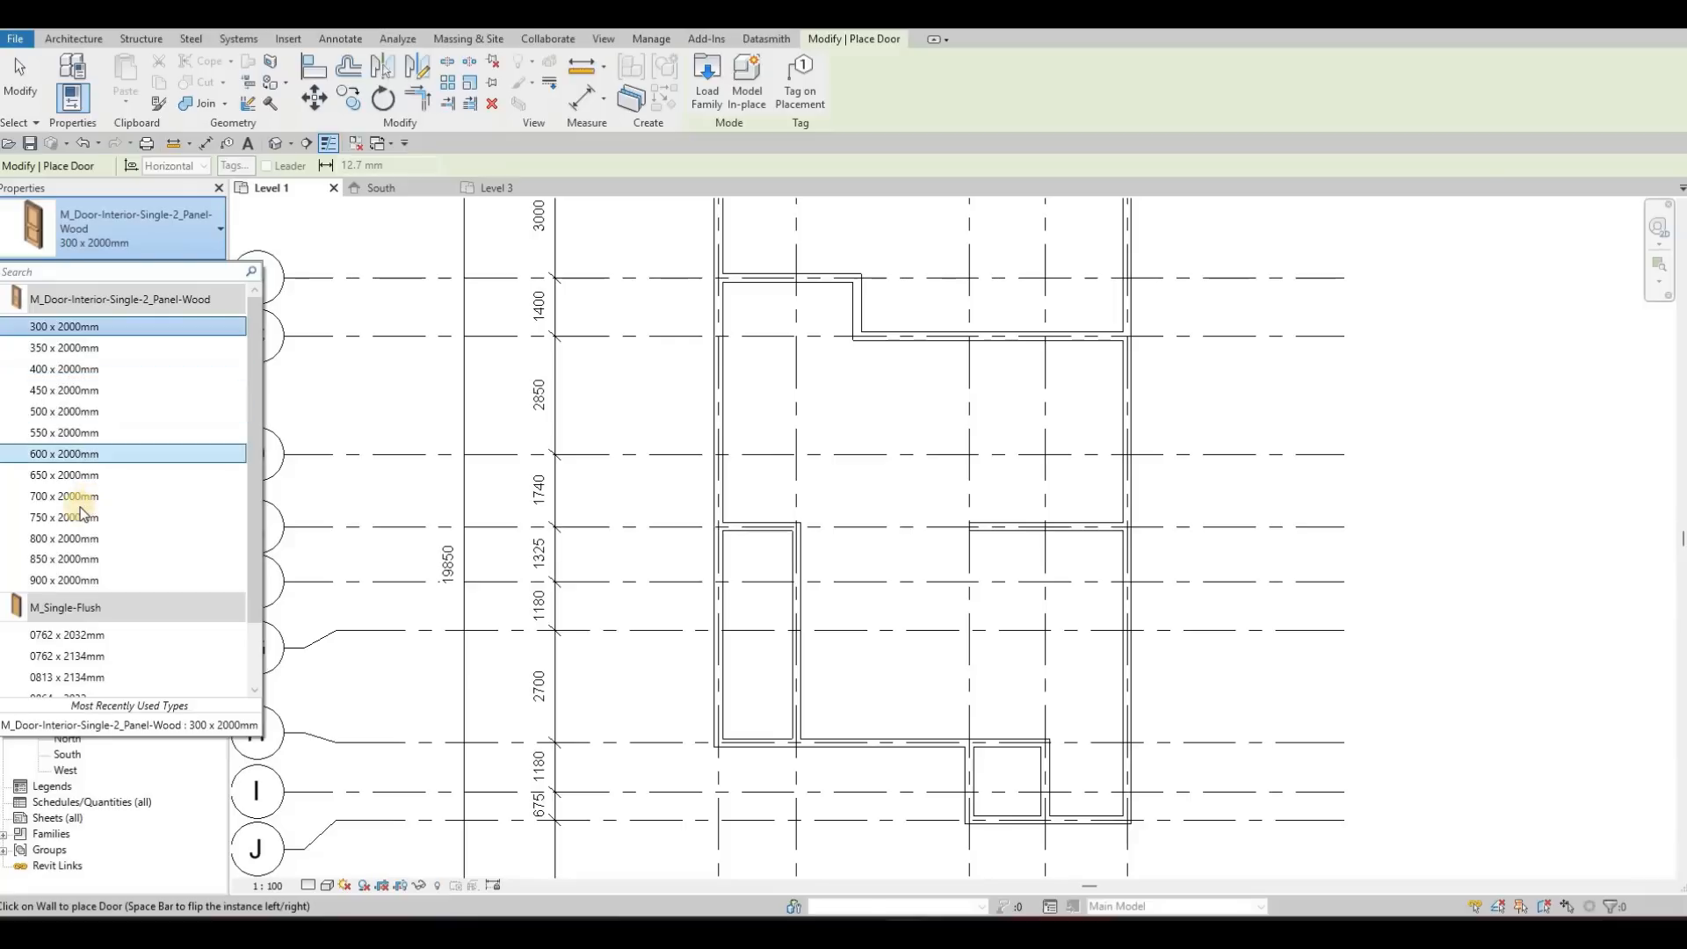
pyautogui.click(79, 497)
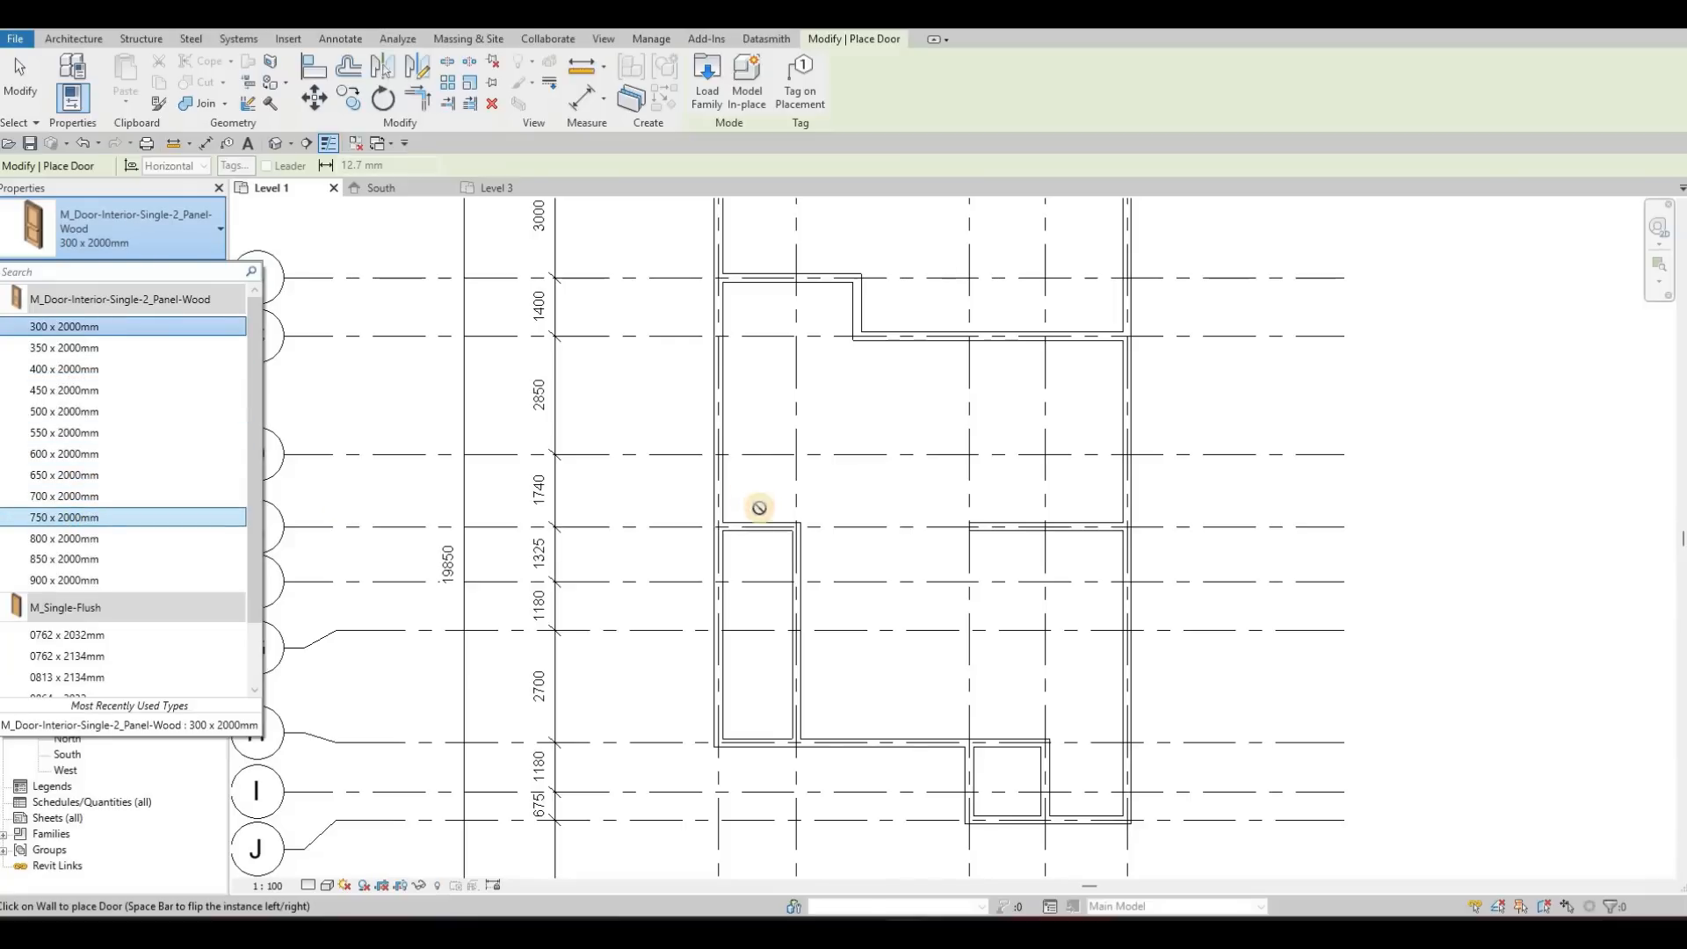
pyautogui.scroll(1, 741, 536)
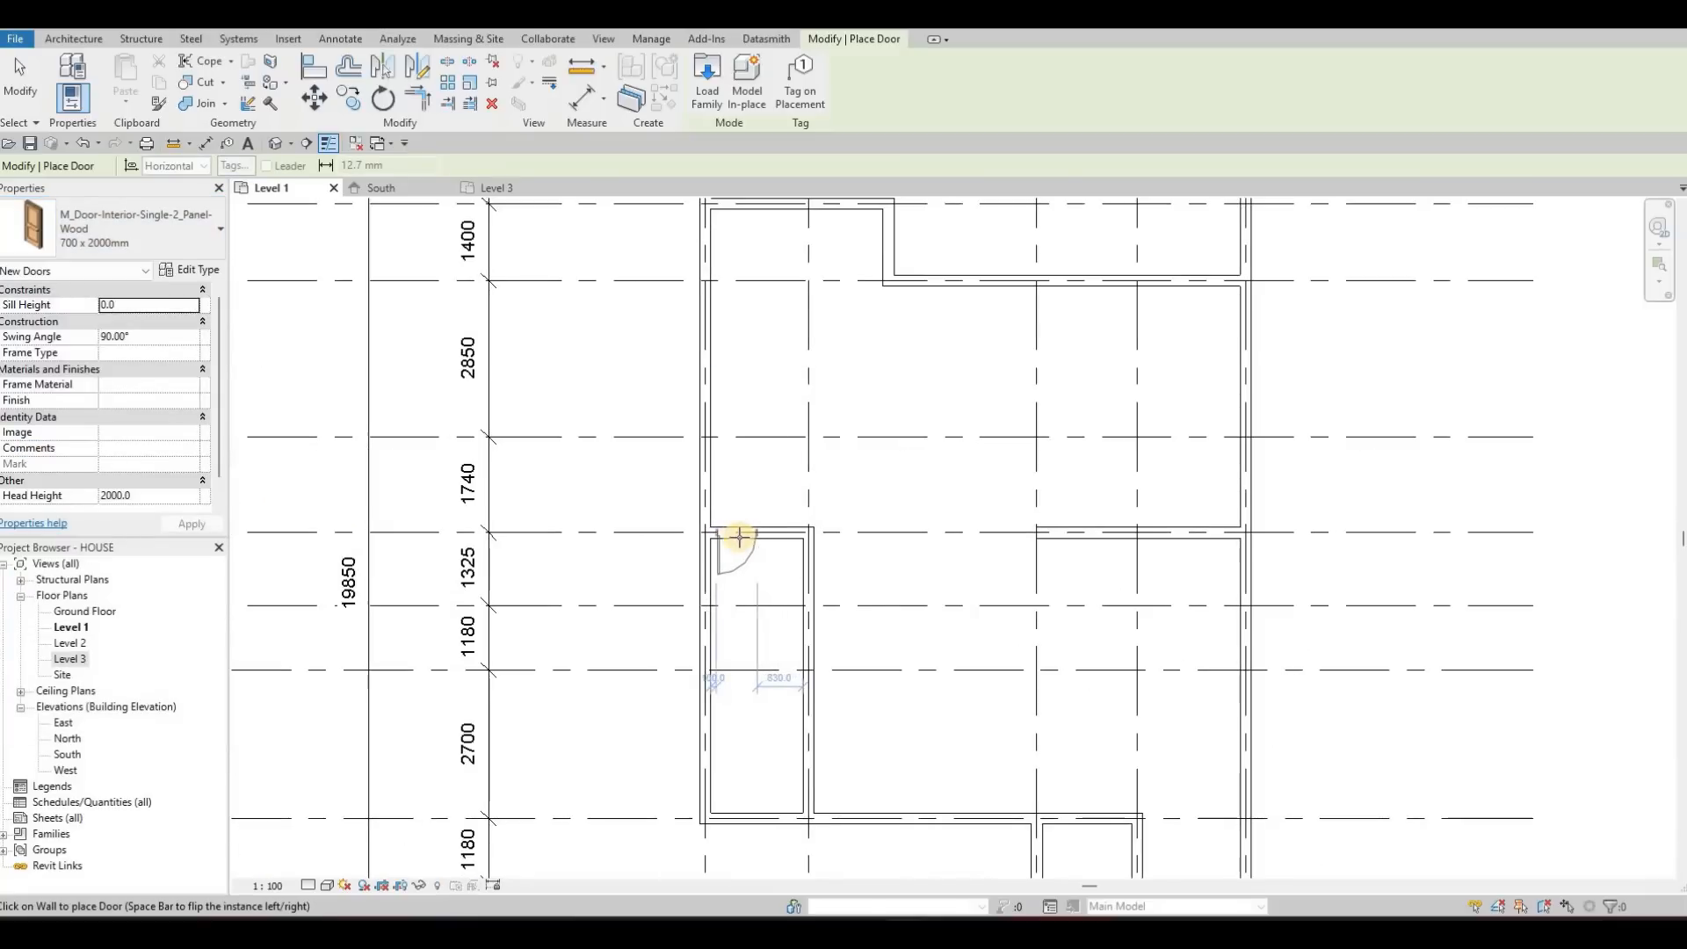
pyautogui.click(740, 536)
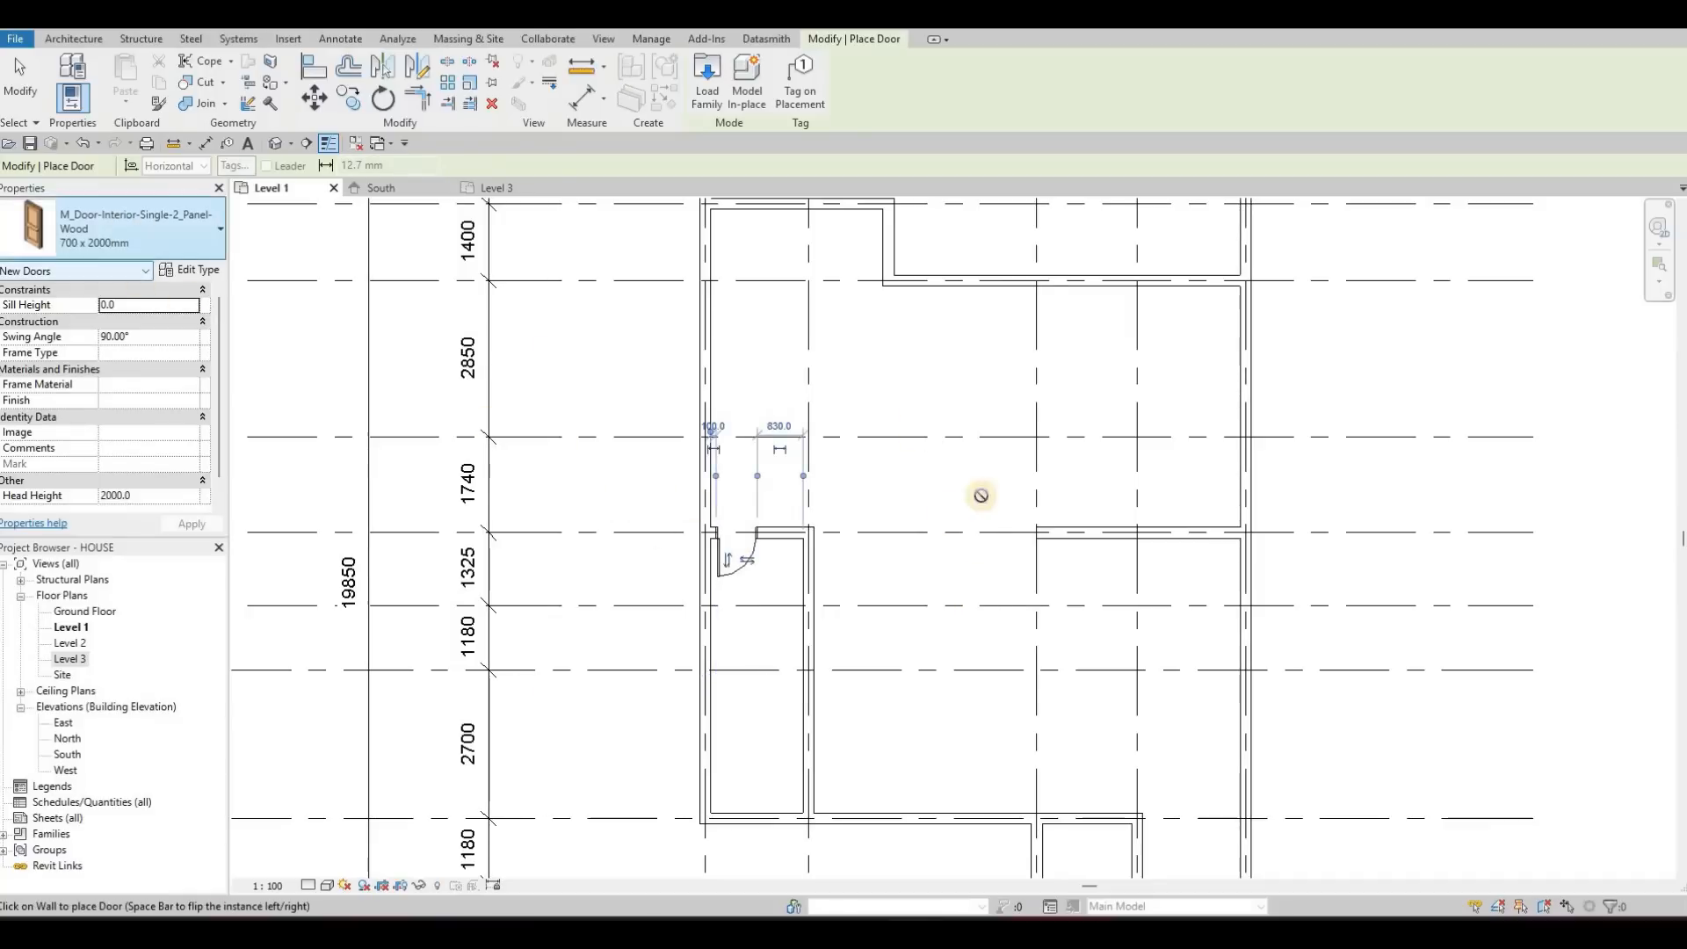
# Place another 700 x 2000mm door in the right wall of the small room below grid H, swinging inward, and end placement
pyautogui.moveTo(1013, 640); pyautogui.dragTo(946, 443, button='middle')
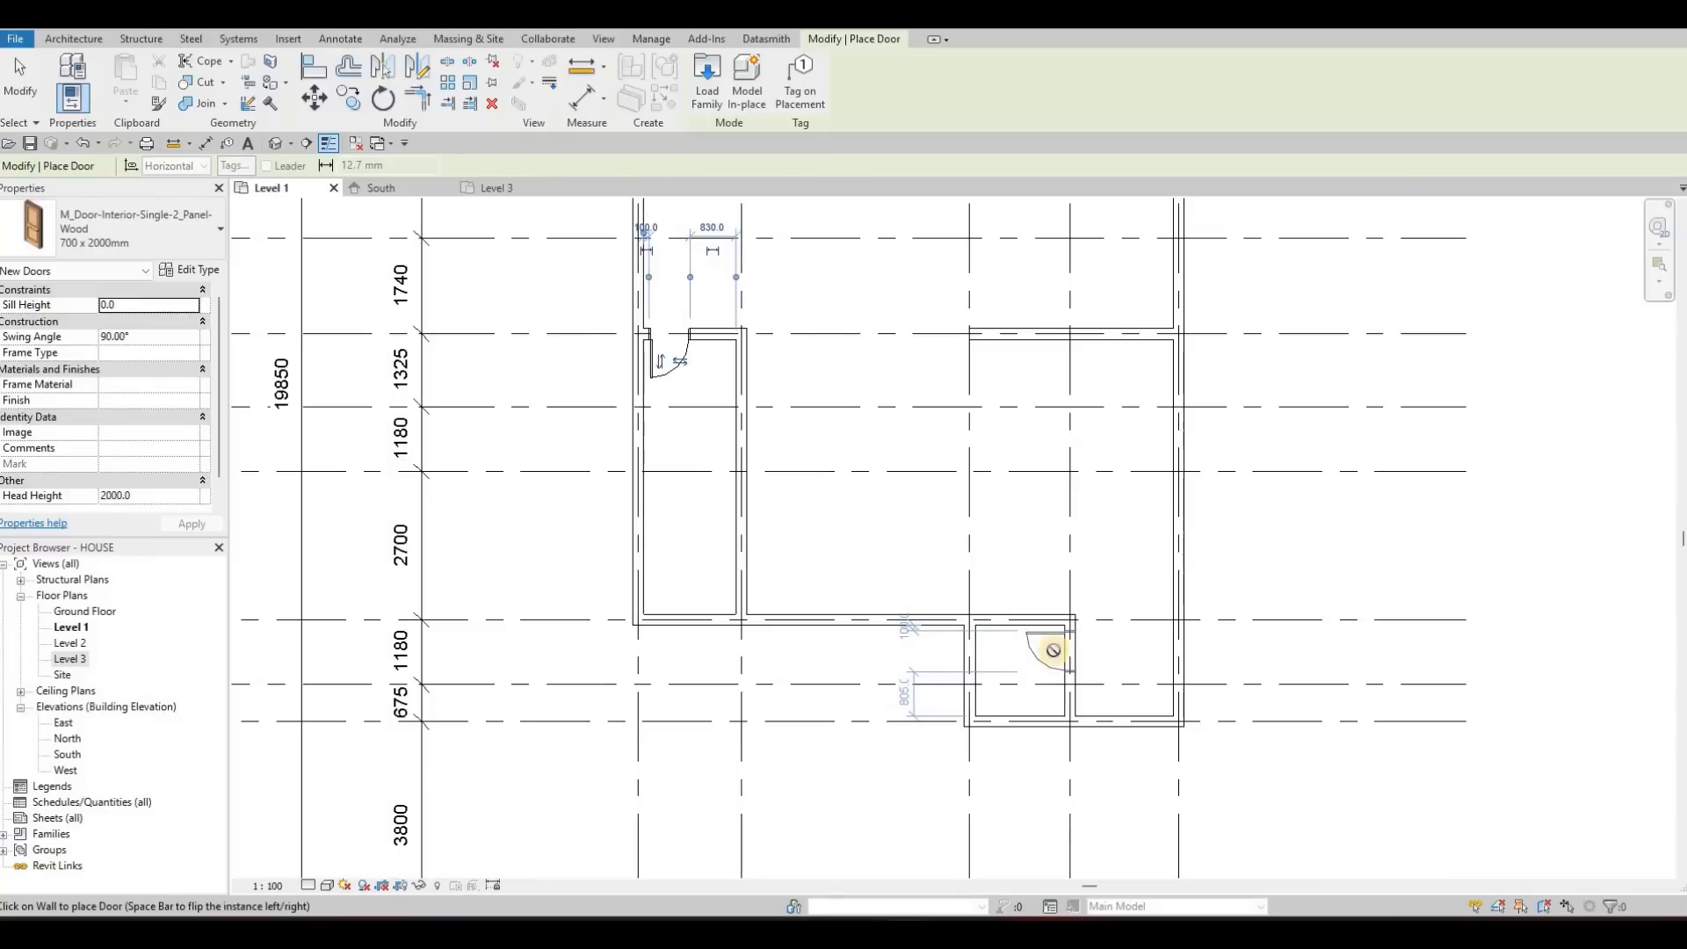
pyautogui.scroll(2, 1068, 639)
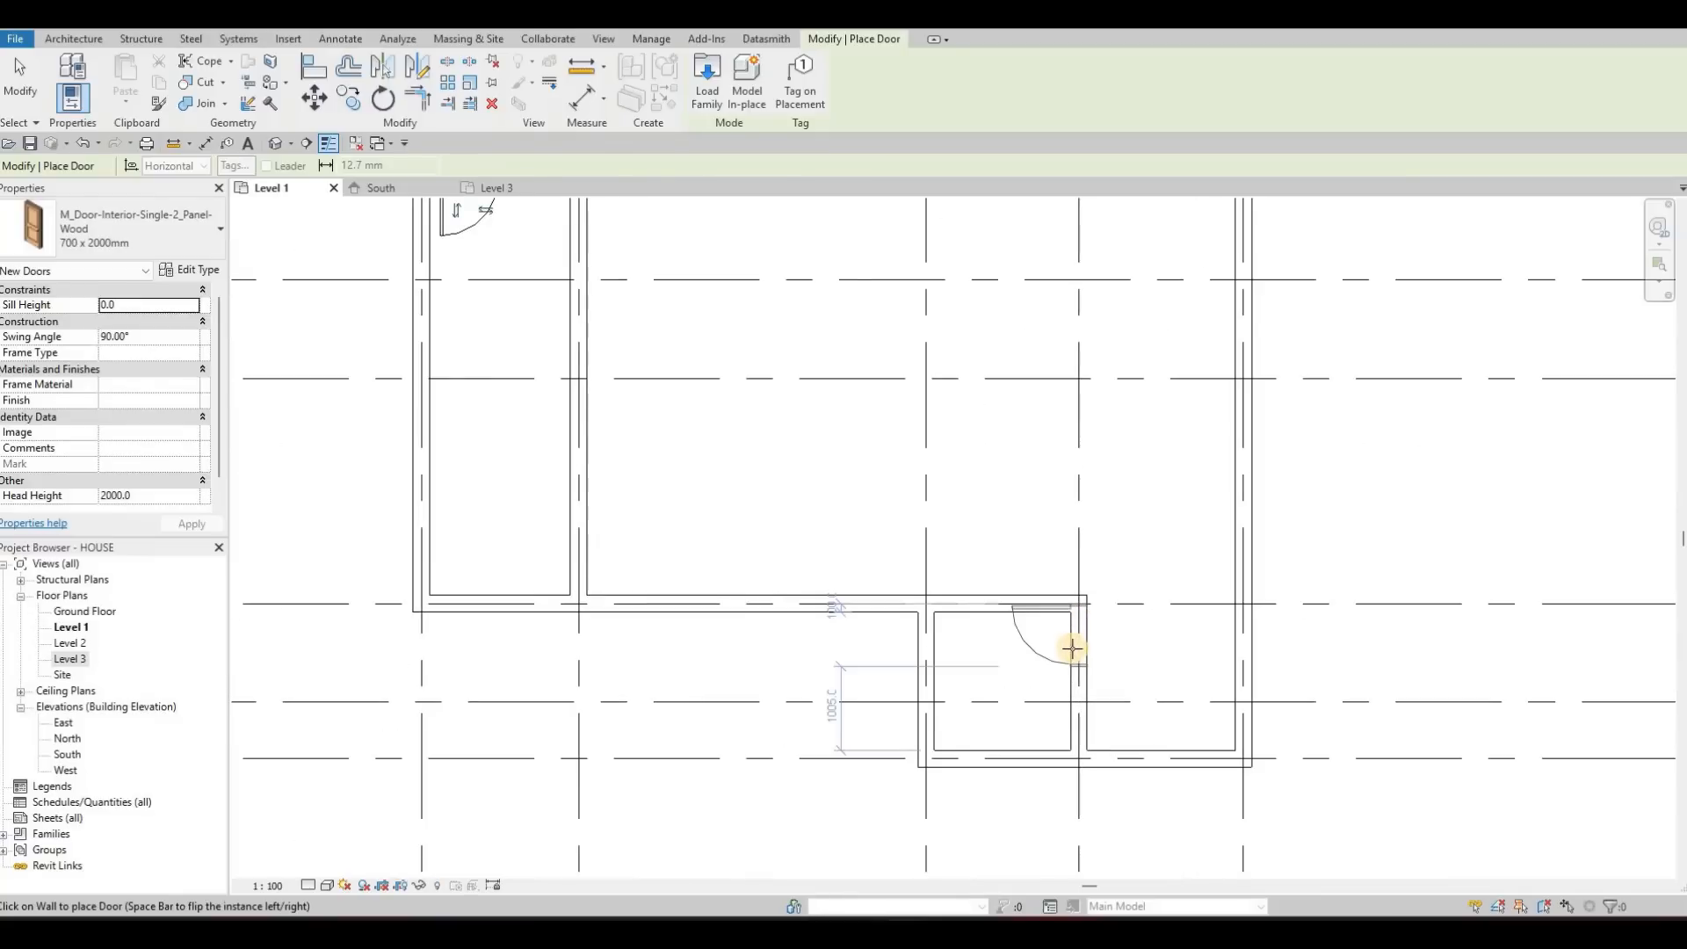
pyautogui.click(1037, 625)
pyautogui.press('Escape')
pyautogui.press('Escape')
# Try the 900 x 2000mm type on the small room's door and undo the change
pyautogui.scroll(2, 1059, 618)
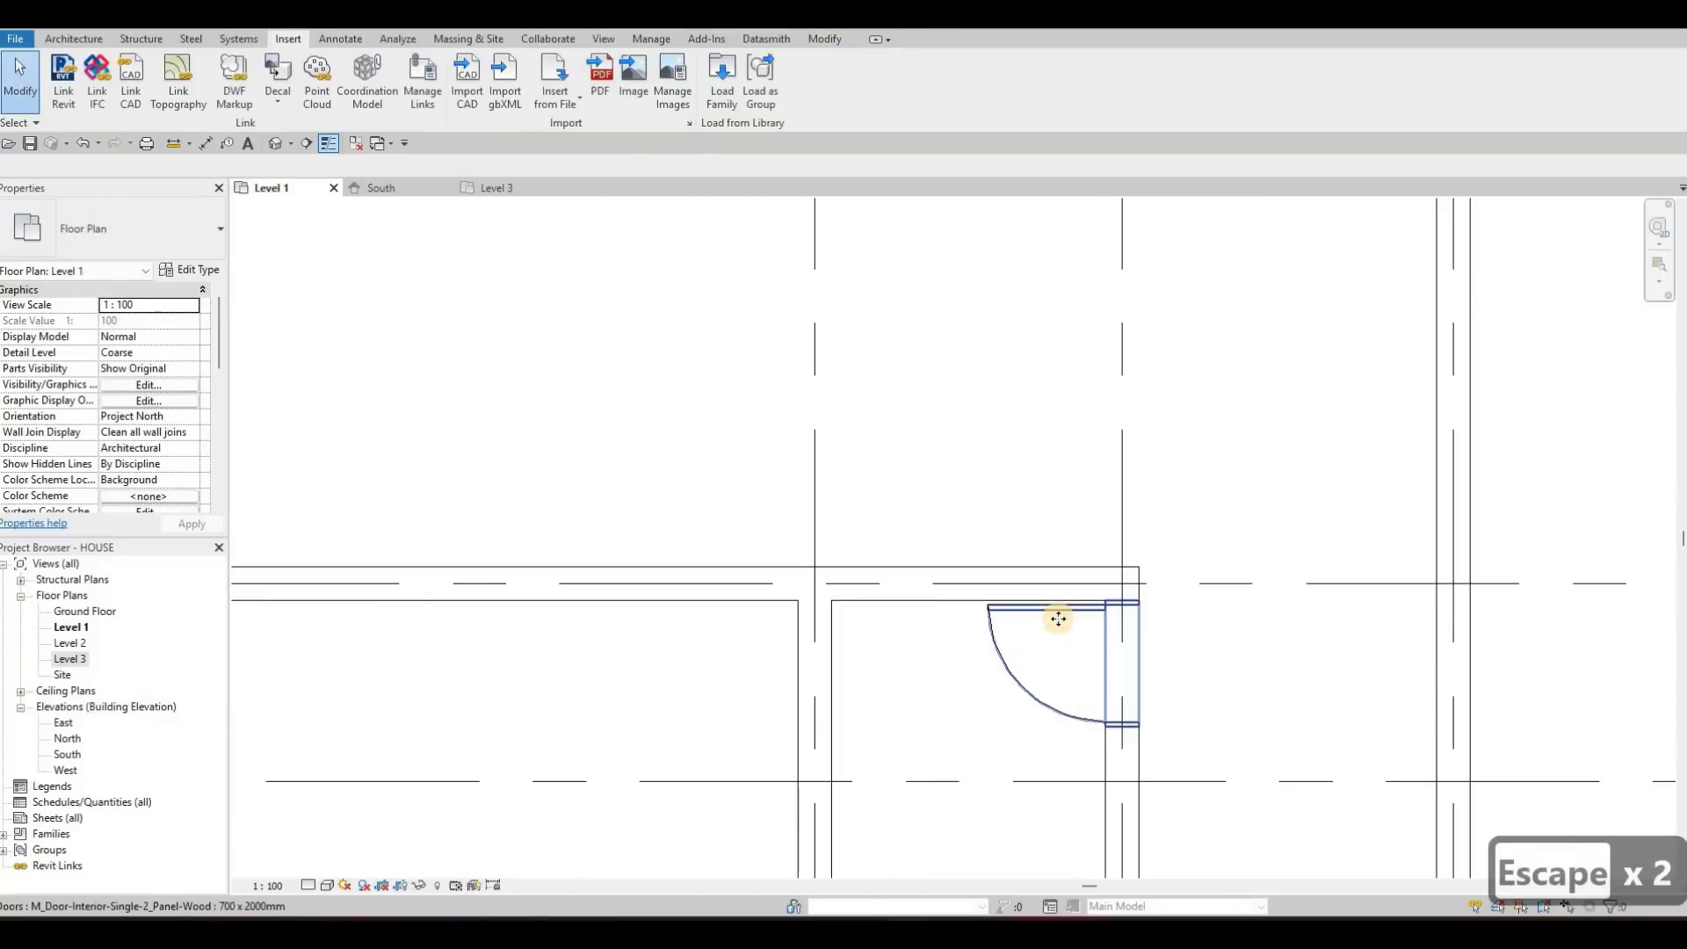
pyautogui.click(1062, 615)
pyautogui.click(108, 215)
pyautogui.click(700, 480)
pyautogui.press('Escape')
pyautogui.press('Escape')
pyautogui.click(1104, 685)
pyautogui.click(165, 228)
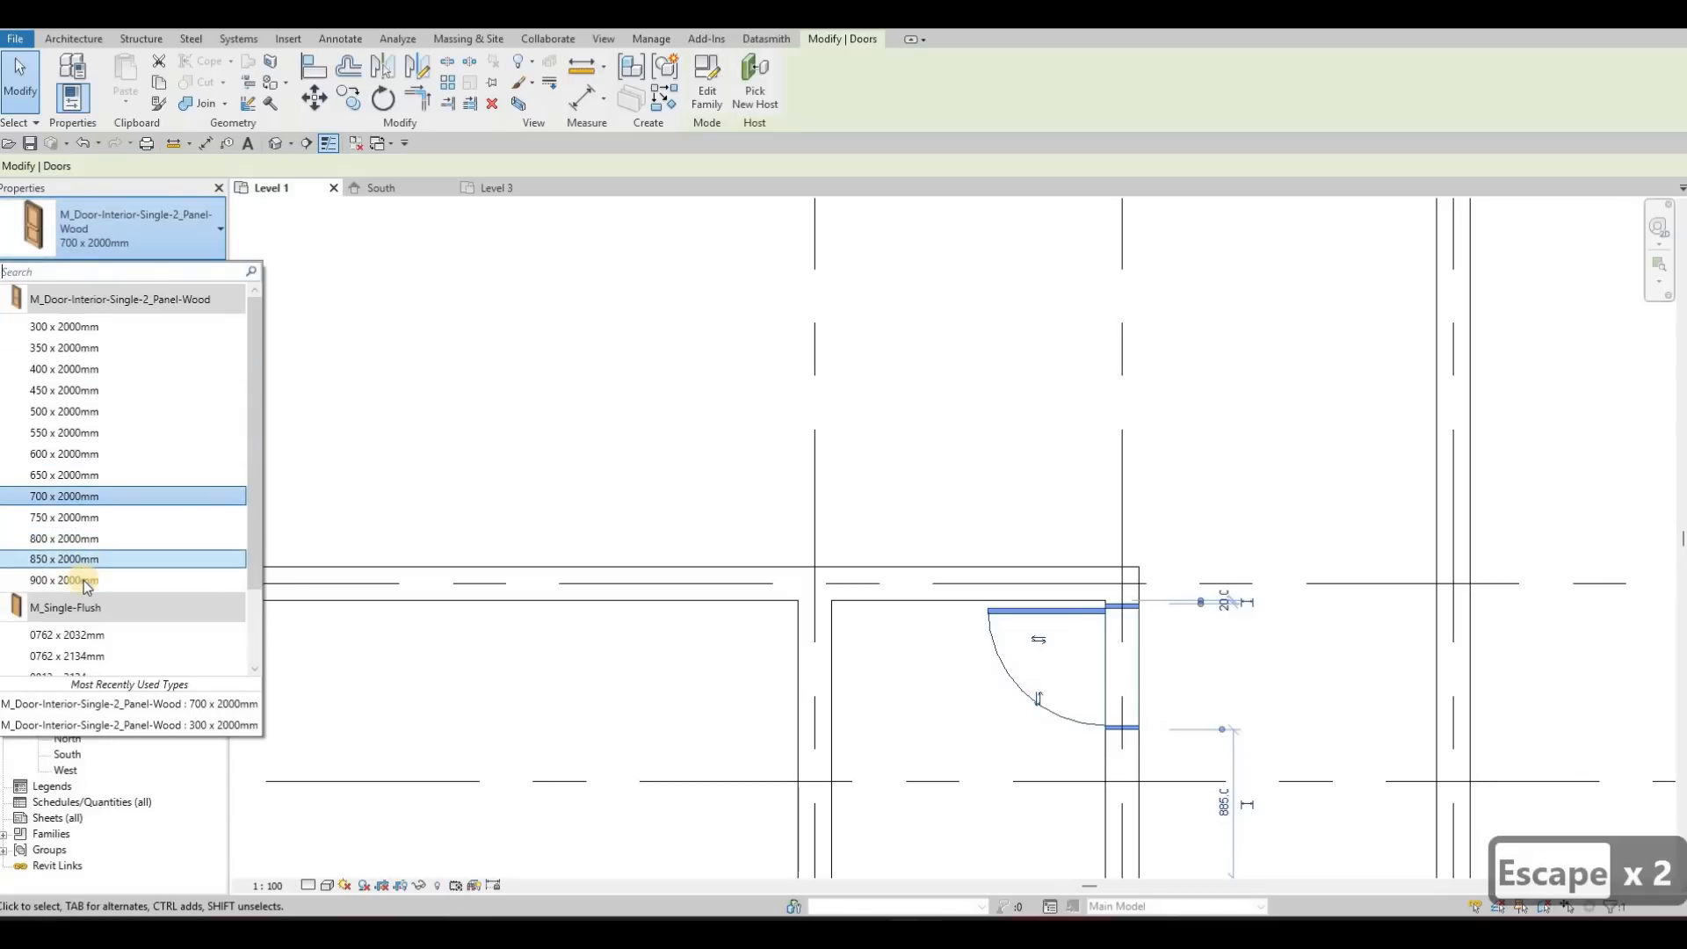
pyautogui.click(86, 581)
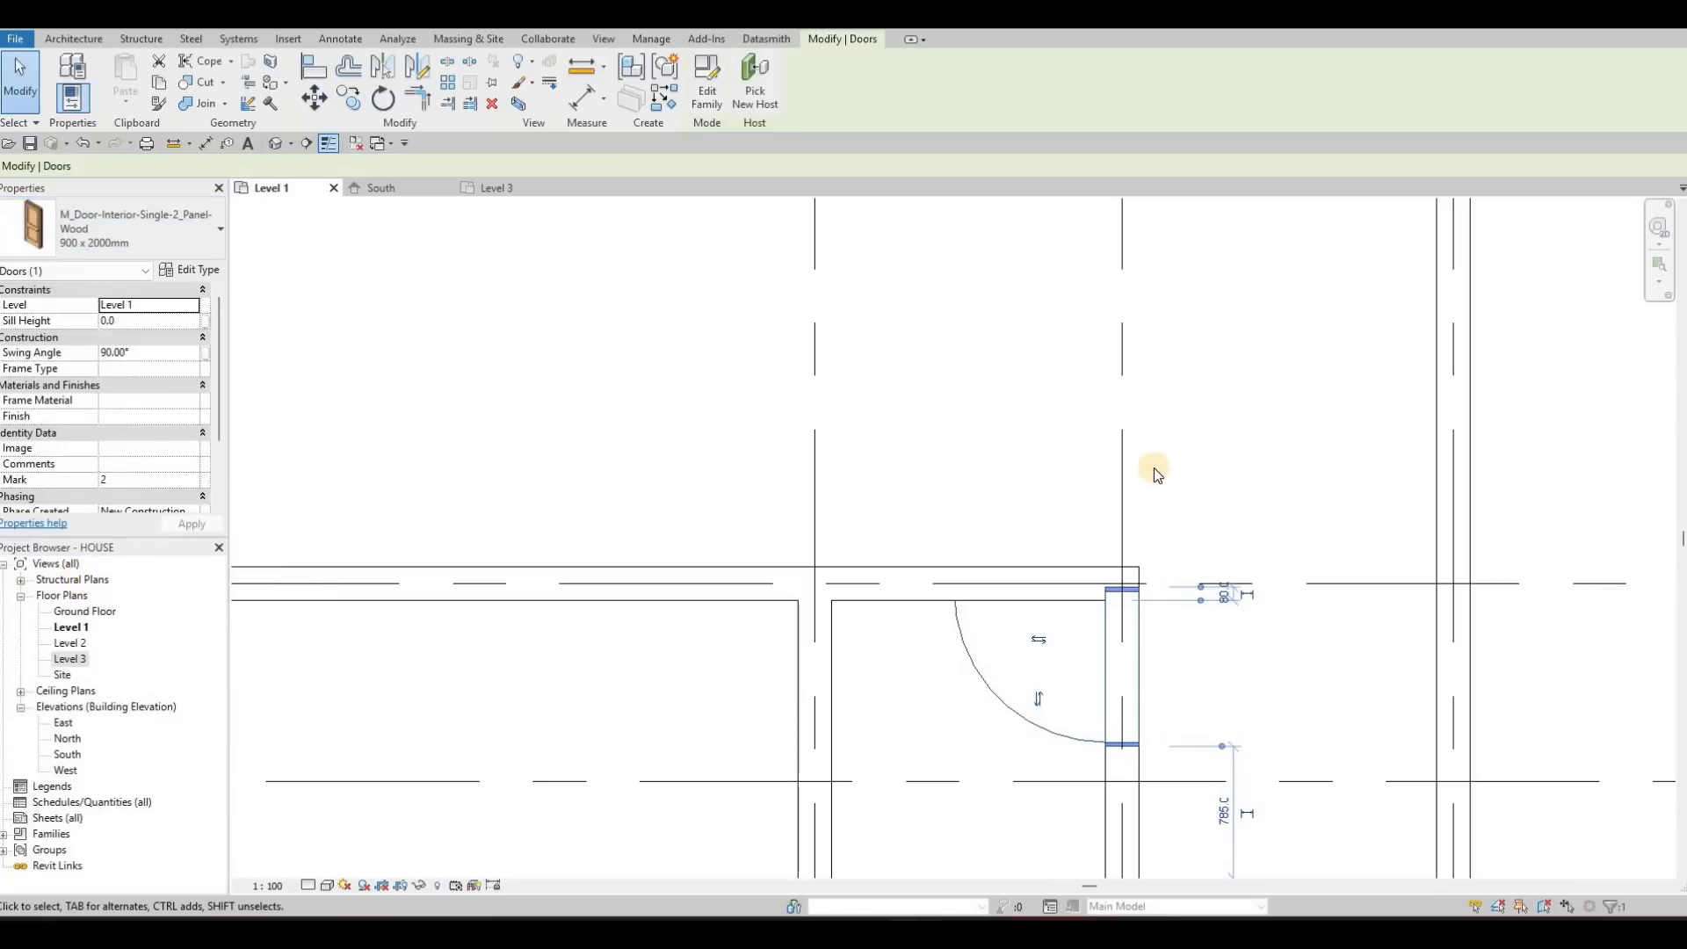
pyautogui.hotkey('ctrl', 'z')
# Change the narrow room's door on grid E to the 750 x 2000mm type and then to 800 x 2000mm
pyautogui.scroll(-3, 715, 377)
pyautogui.scroll(5, 673, 413)
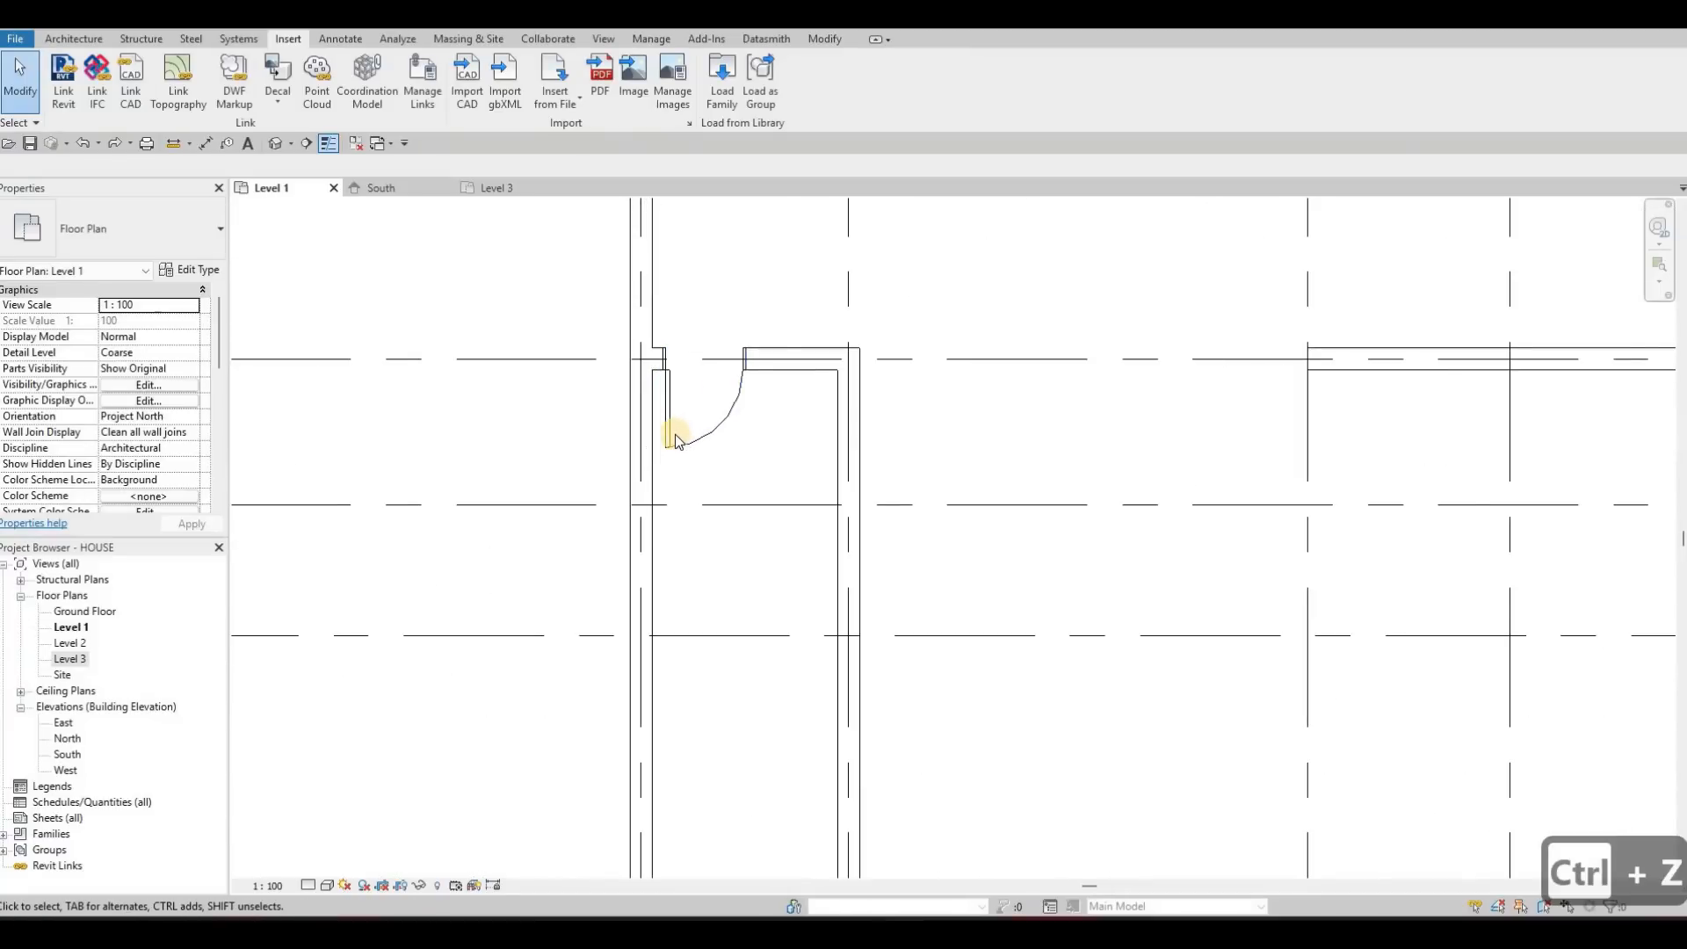
pyautogui.click(674, 432)
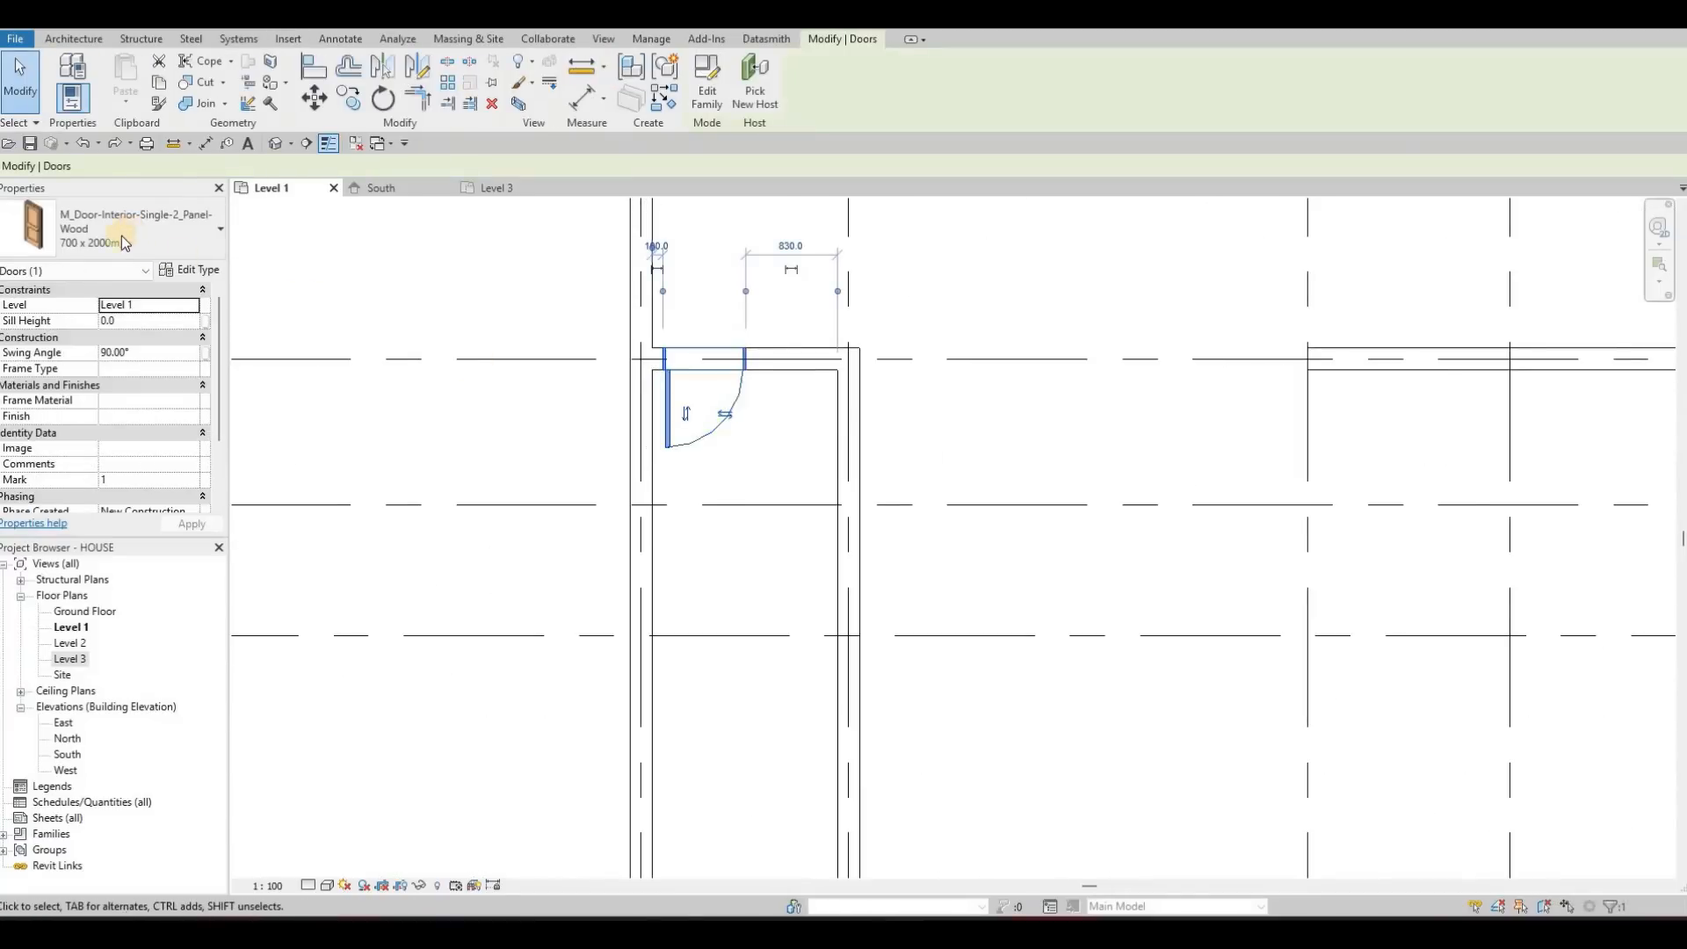
pyautogui.click(132, 227)
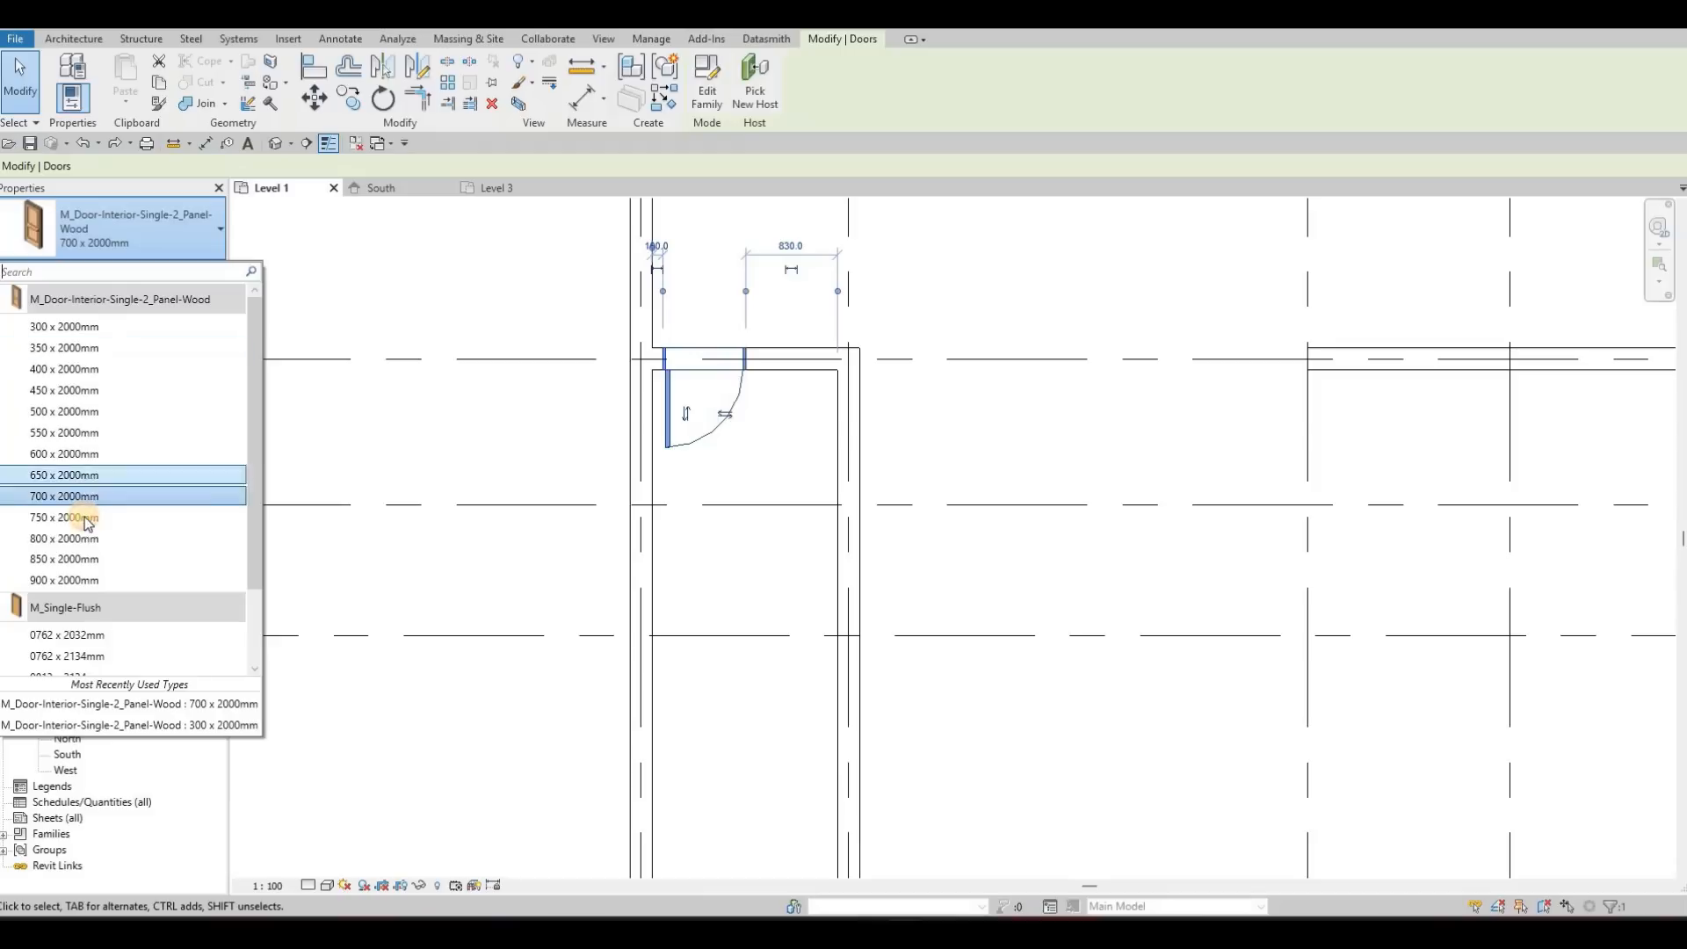
pyautogui.click(88, 518)
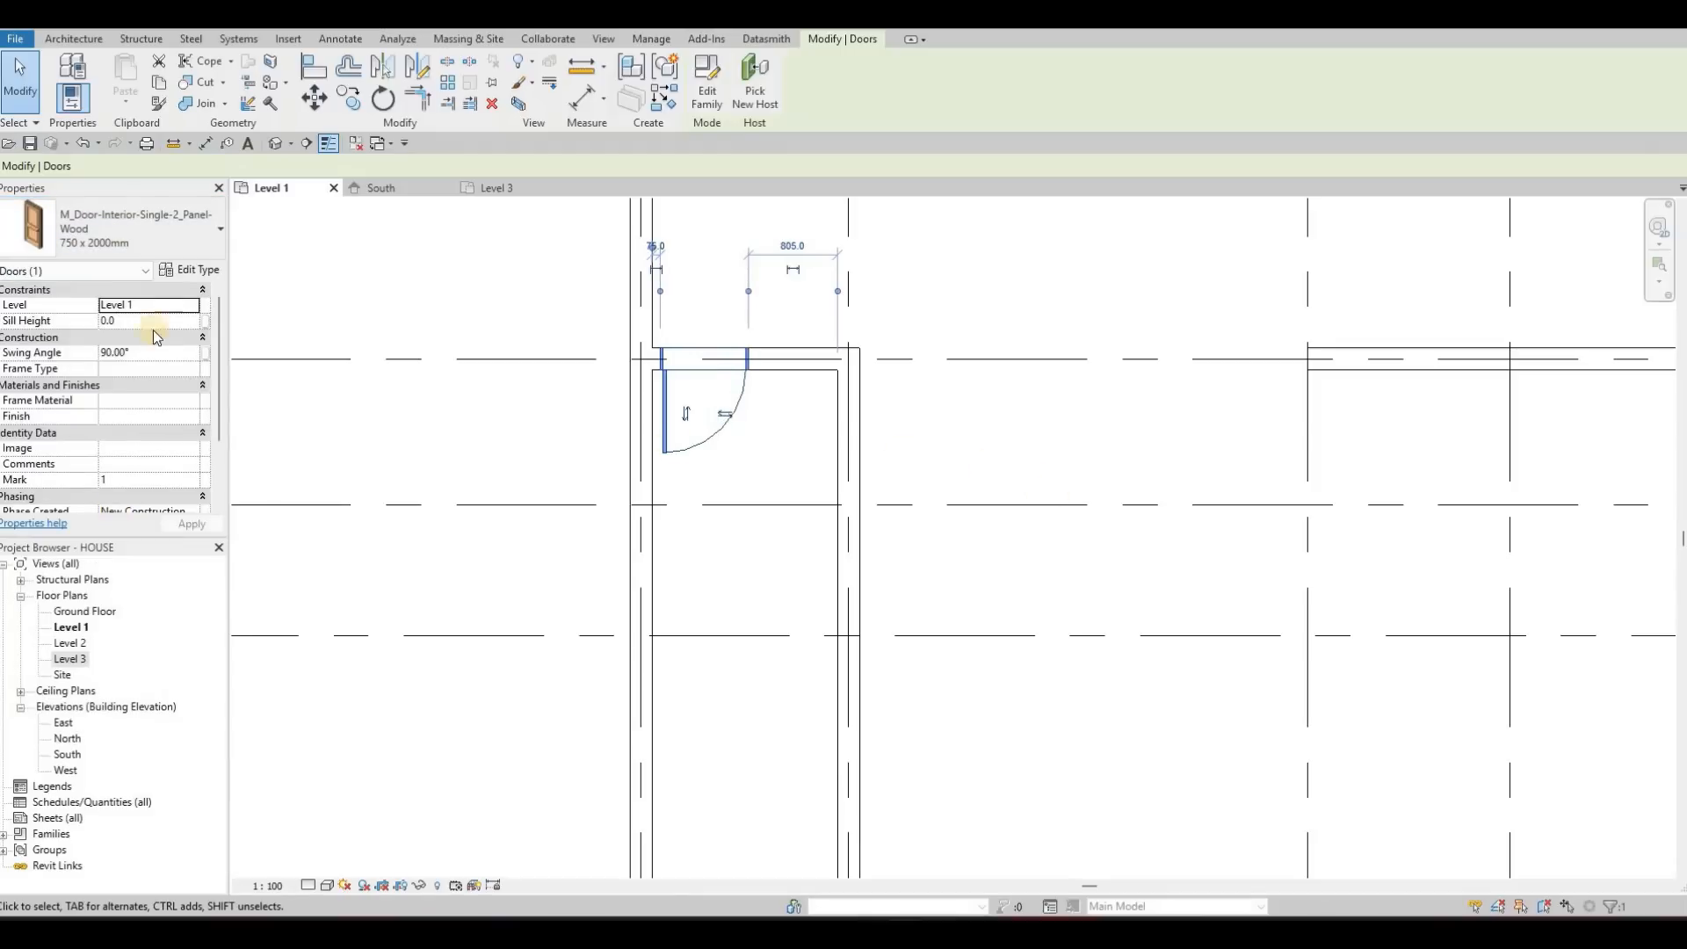
pyautogui.click(132, 230)
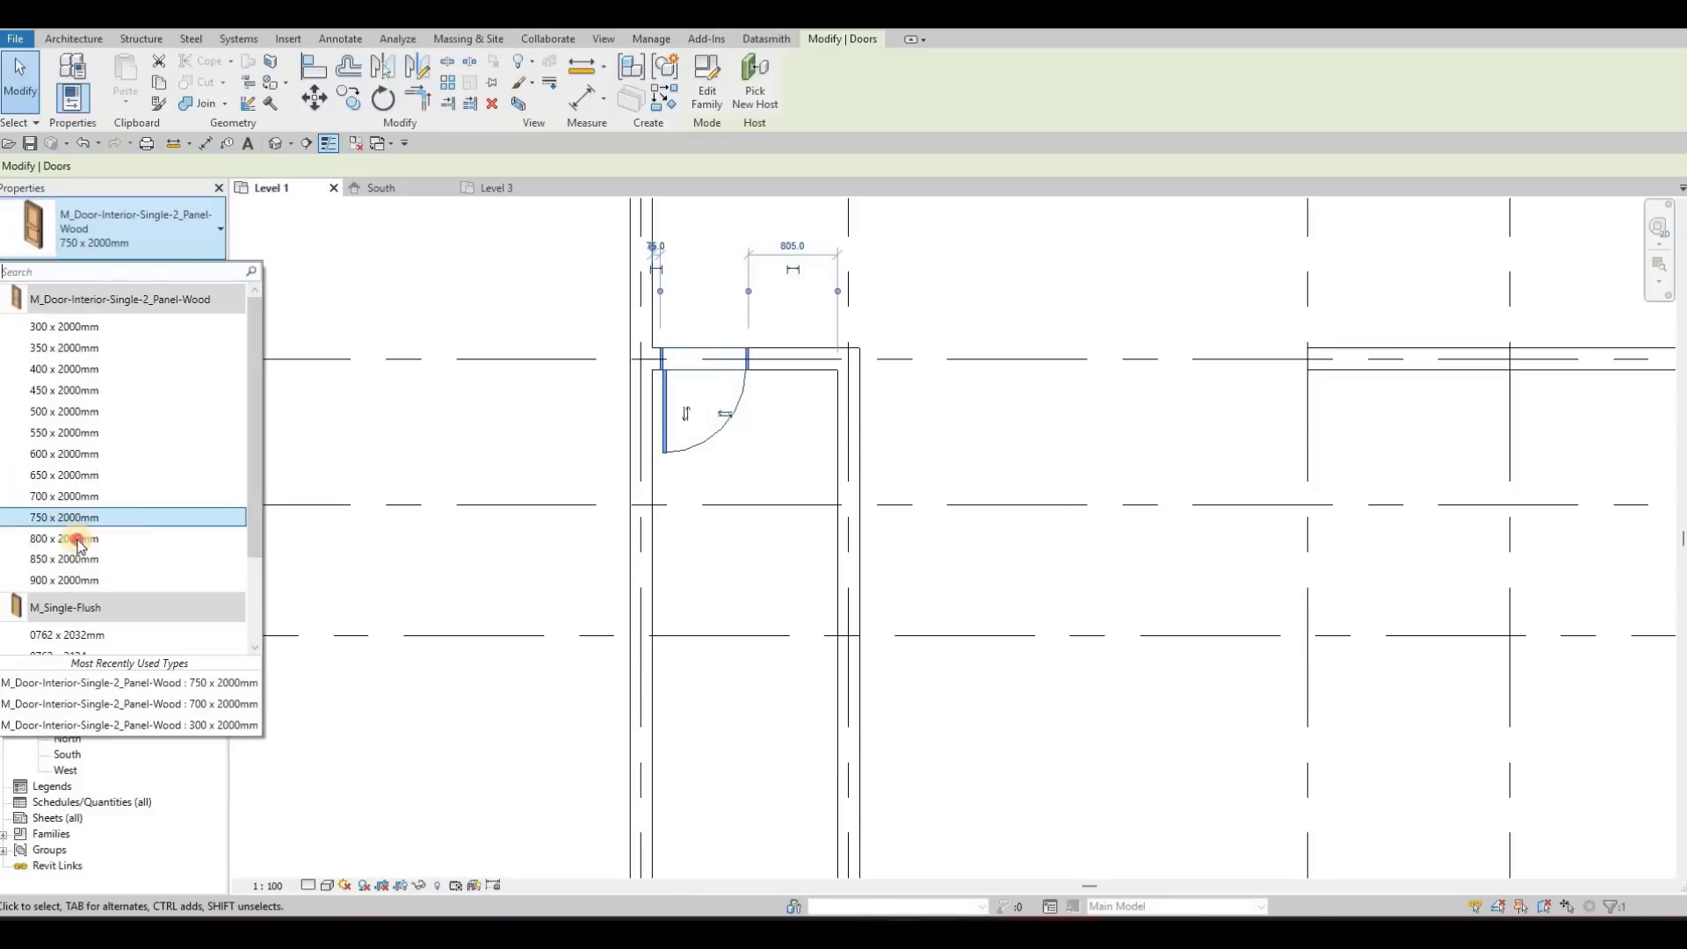
pyautogui.click(64, 537)
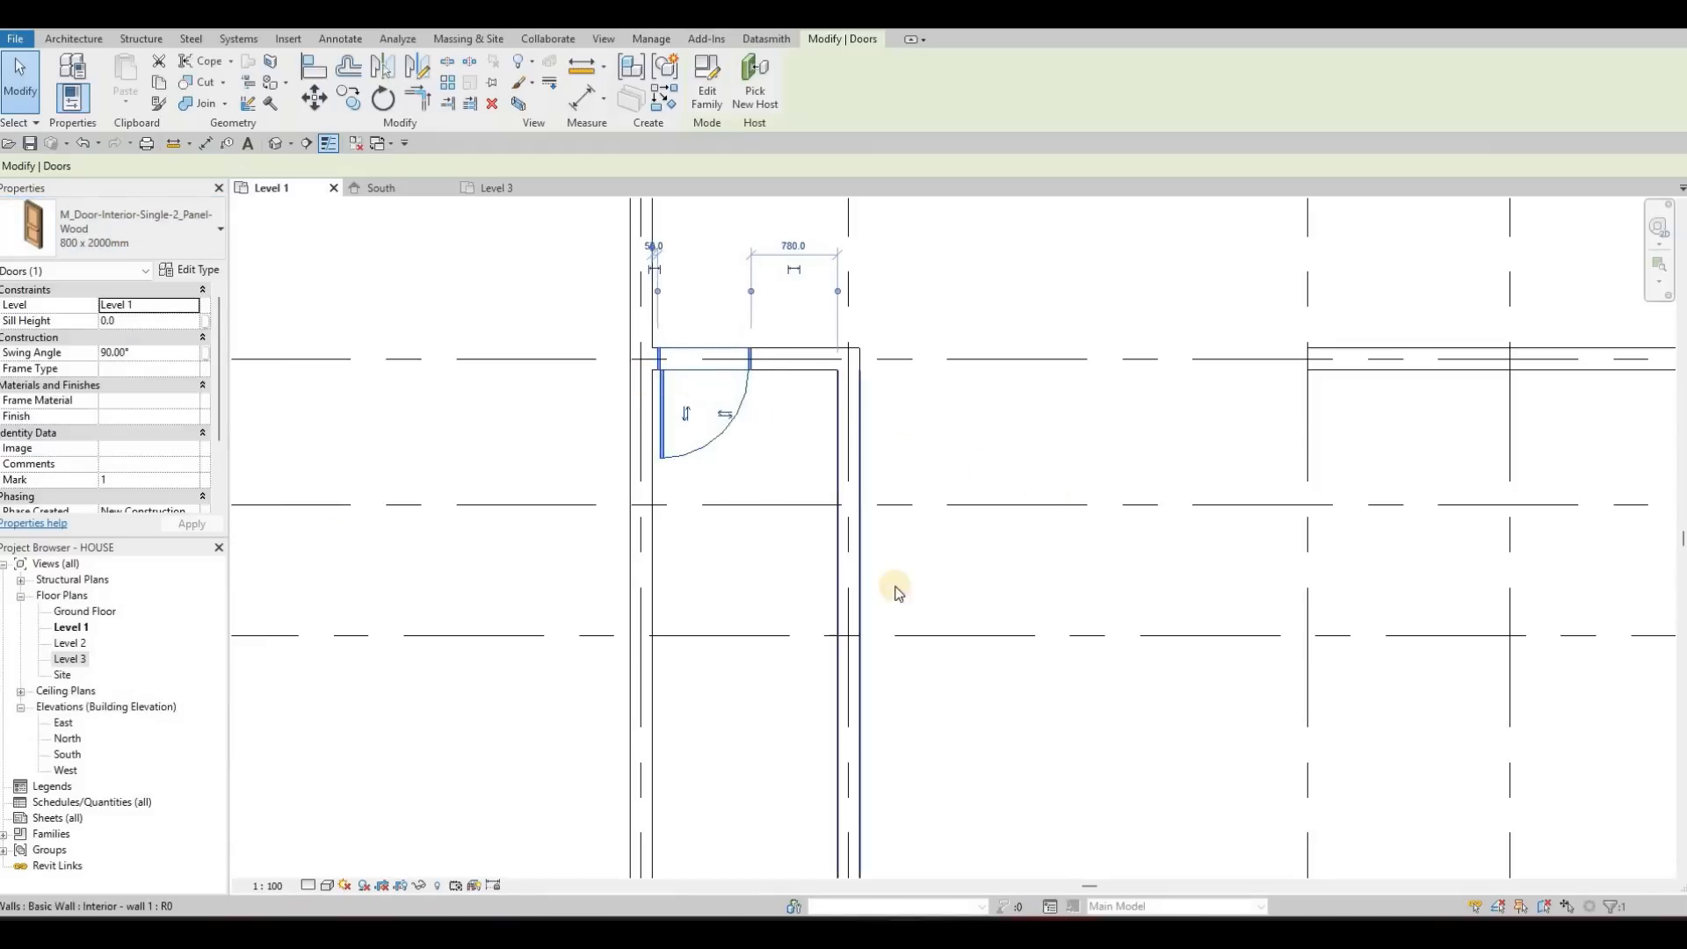
pyautogui.press('Escape')
pyautogui.scroll(-1, 980, 673)
pyautogui.scroll(-1, 980, 672)
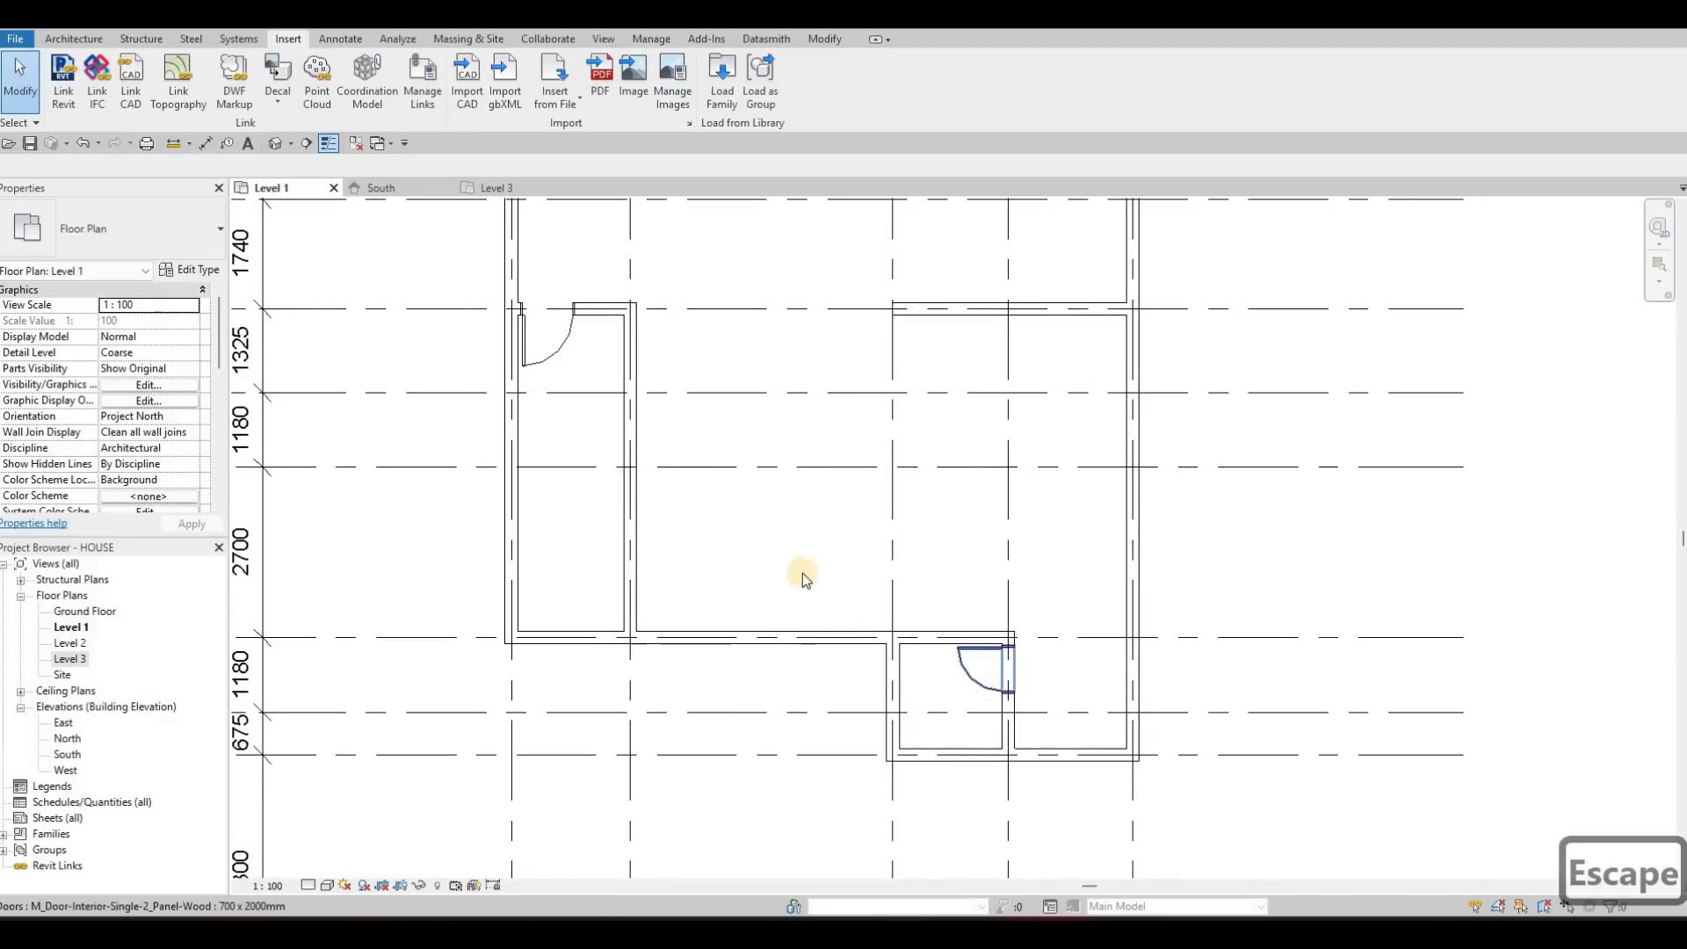
pyautogui.press('Escape')
# Start loading another family and browse to the Tables folder within Furniture in the US Metric library
pyautogui.scroll(-1, 835, 369)
pyautogui.moveTo(863, 359); pyautogui.dragTo(871, 490, button='middle')
pyautogui.moveTo(695, 505); pyautogui.dragTo(562, 536, button='middle')
pyautogui.scroll(-1, 666, 450)
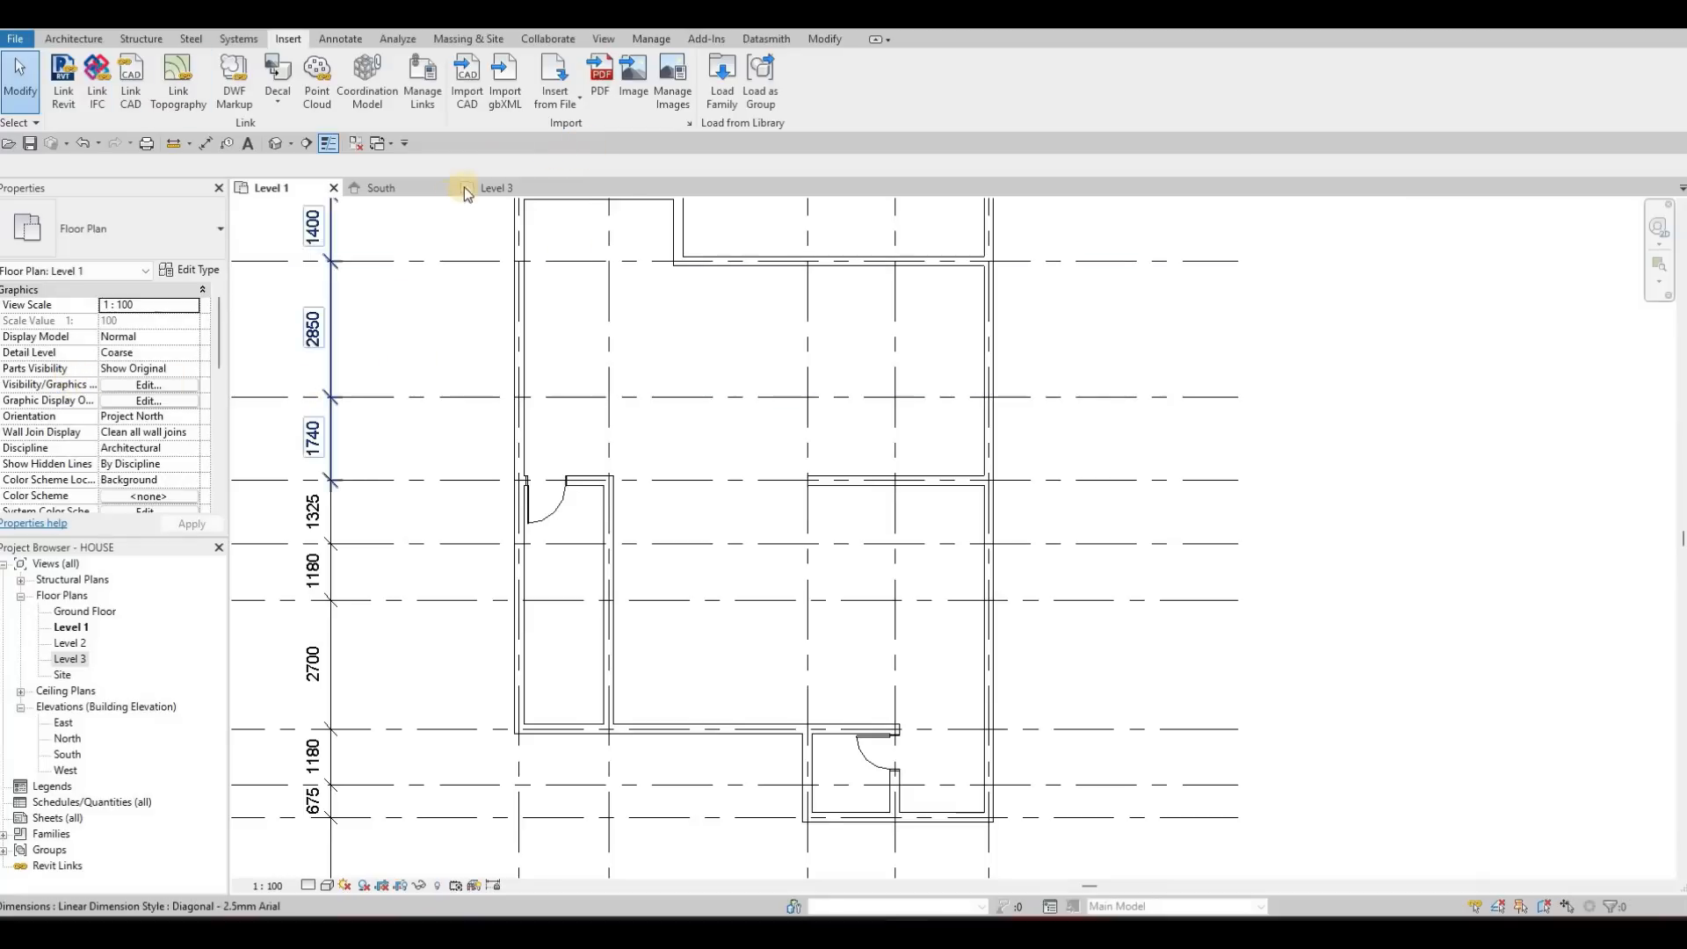
pyautogui.click(720, 84)
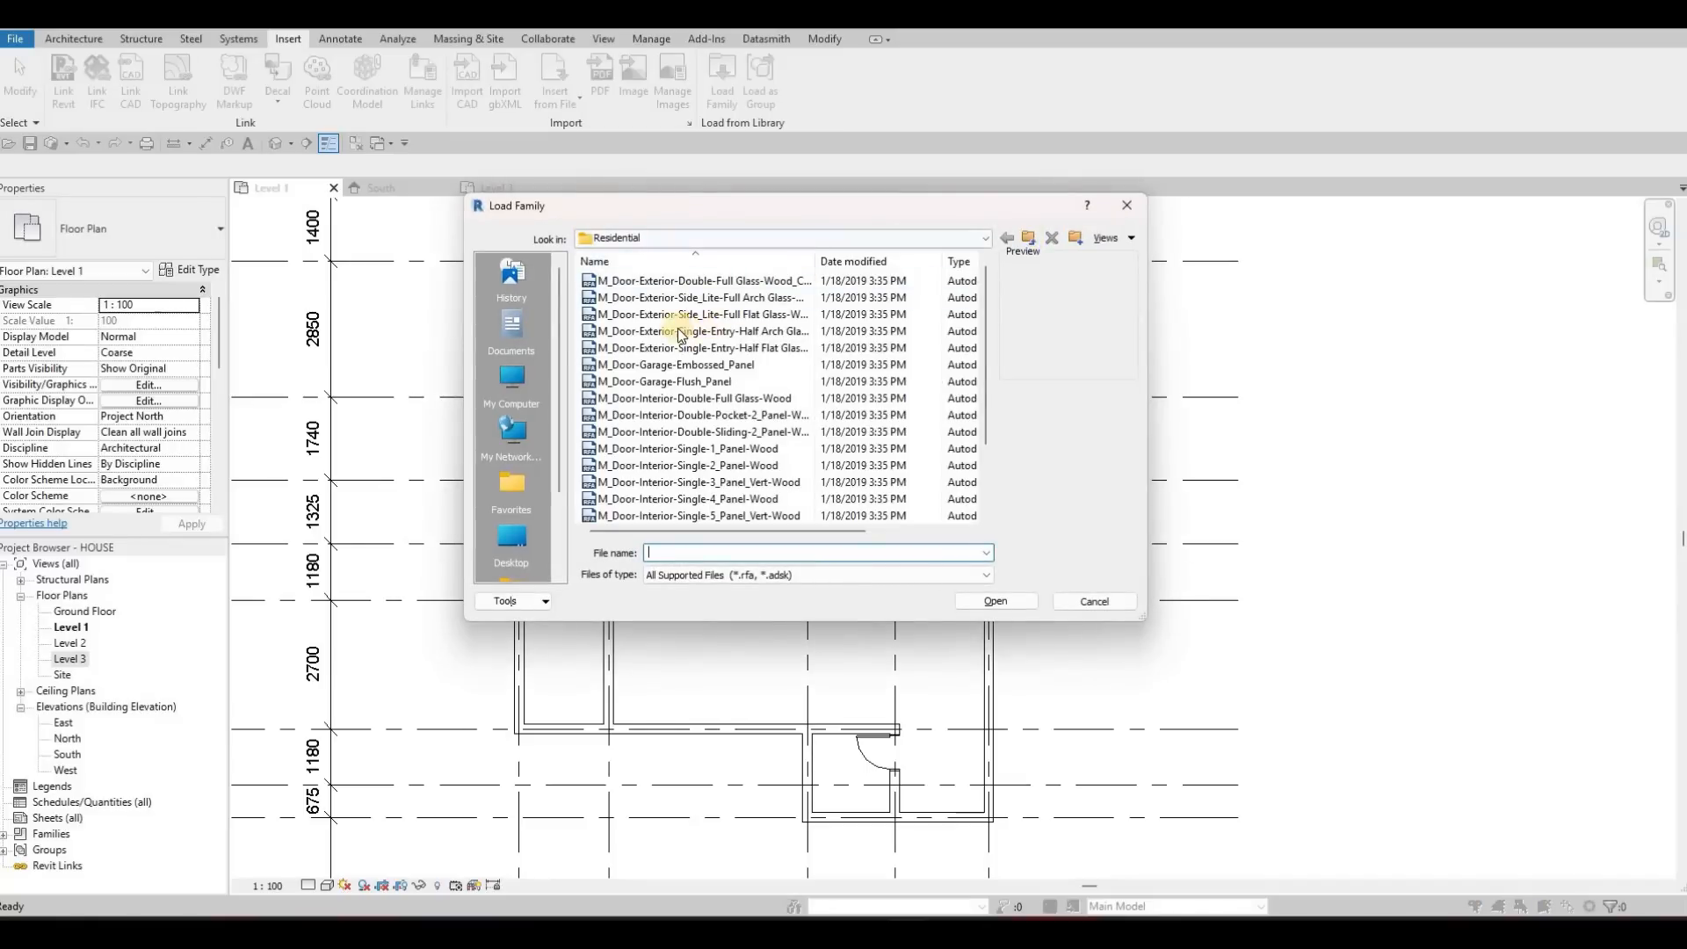
pyautogui.click(1027, 238)
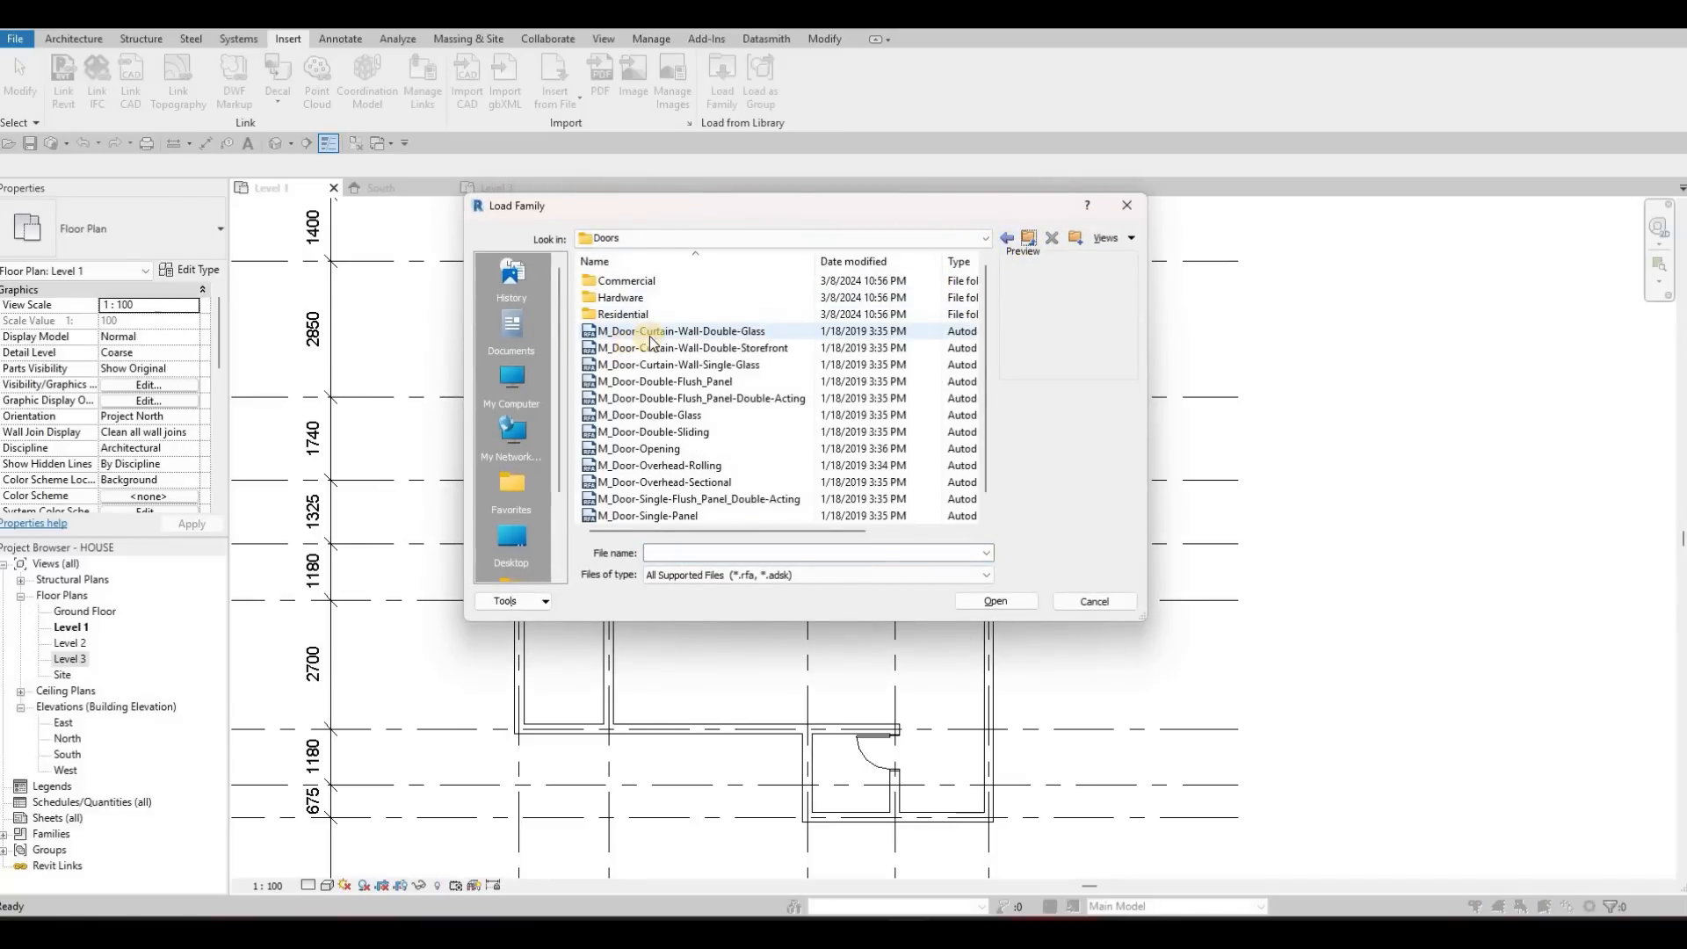
pyautogui.press('BackSpace')
pyautogui.scroll(-1, 635, 441)
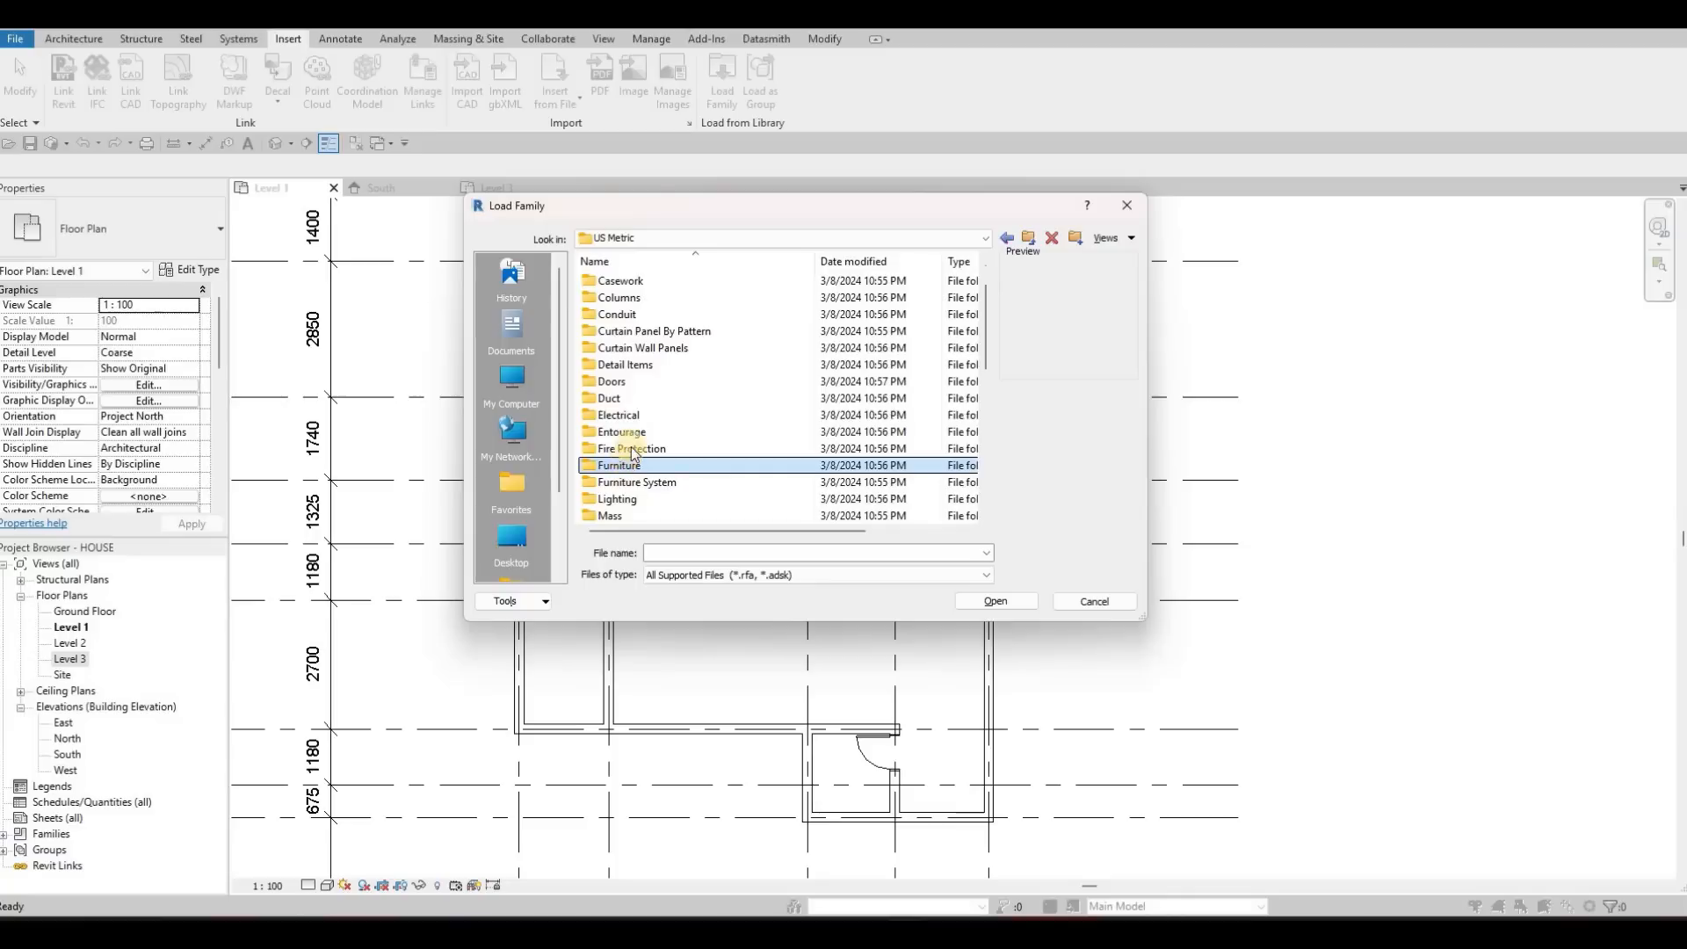
pyautogui.doubleClick(620, 466)
pyautogui.click(633, 338)
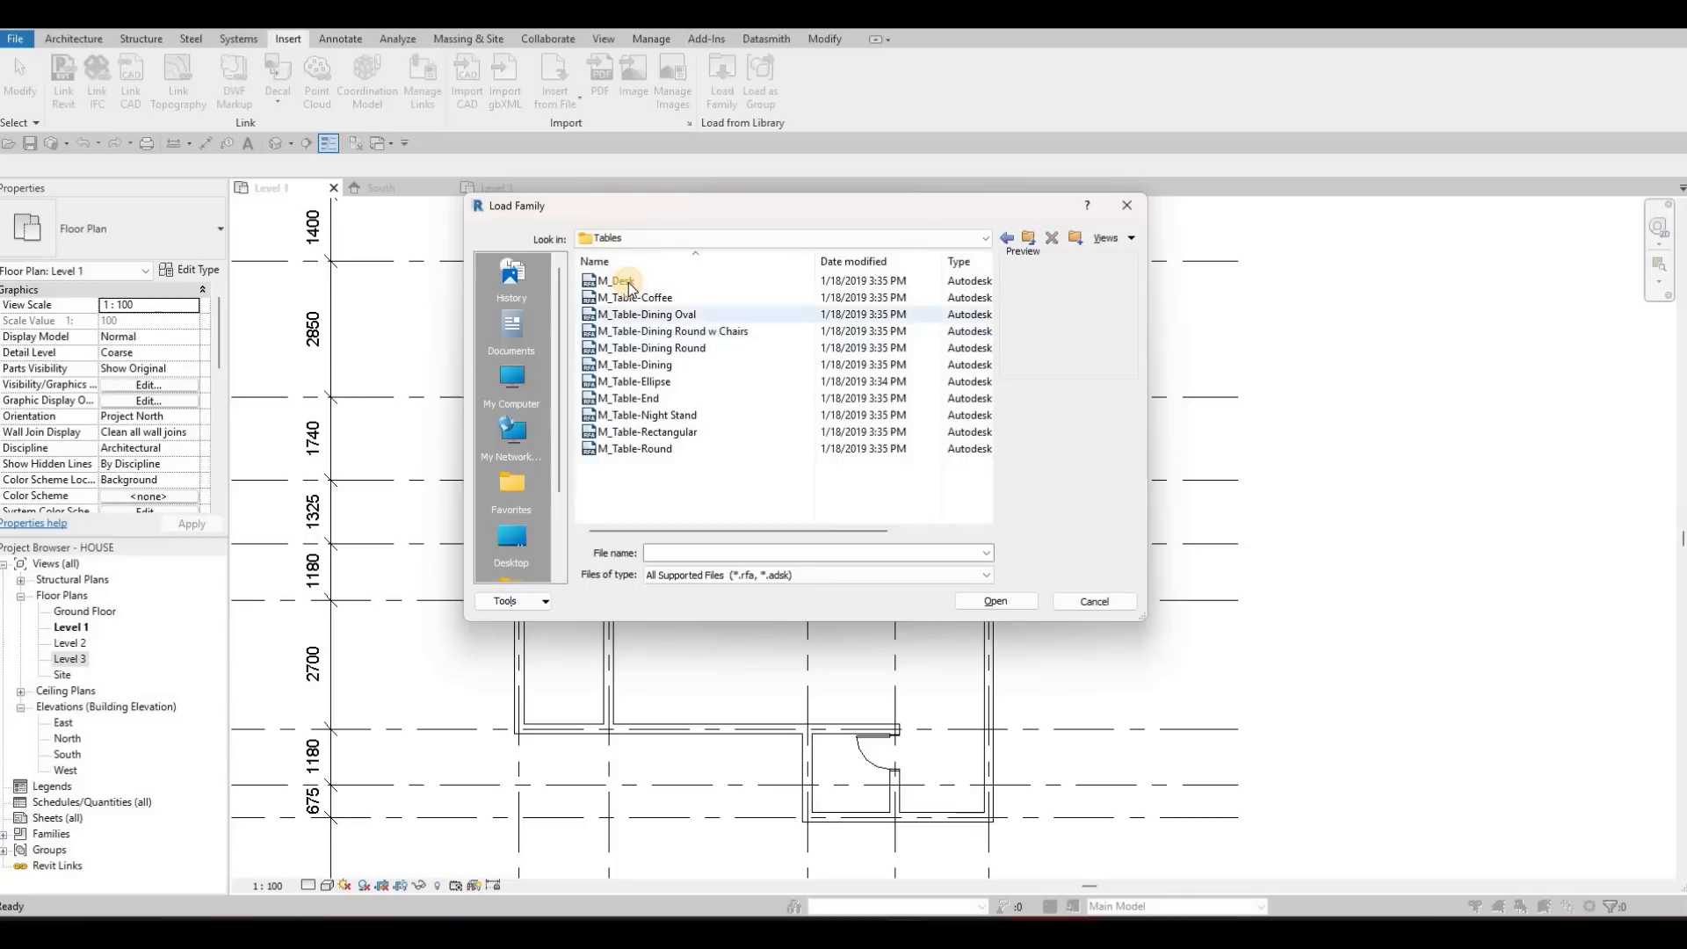
# Preview the table families and load M_Table-Dining into the project
pyautogui.click(629, 282)
pyautogui.press('Down')
pyautogui.press('Down')
pyautogui.press('Down')
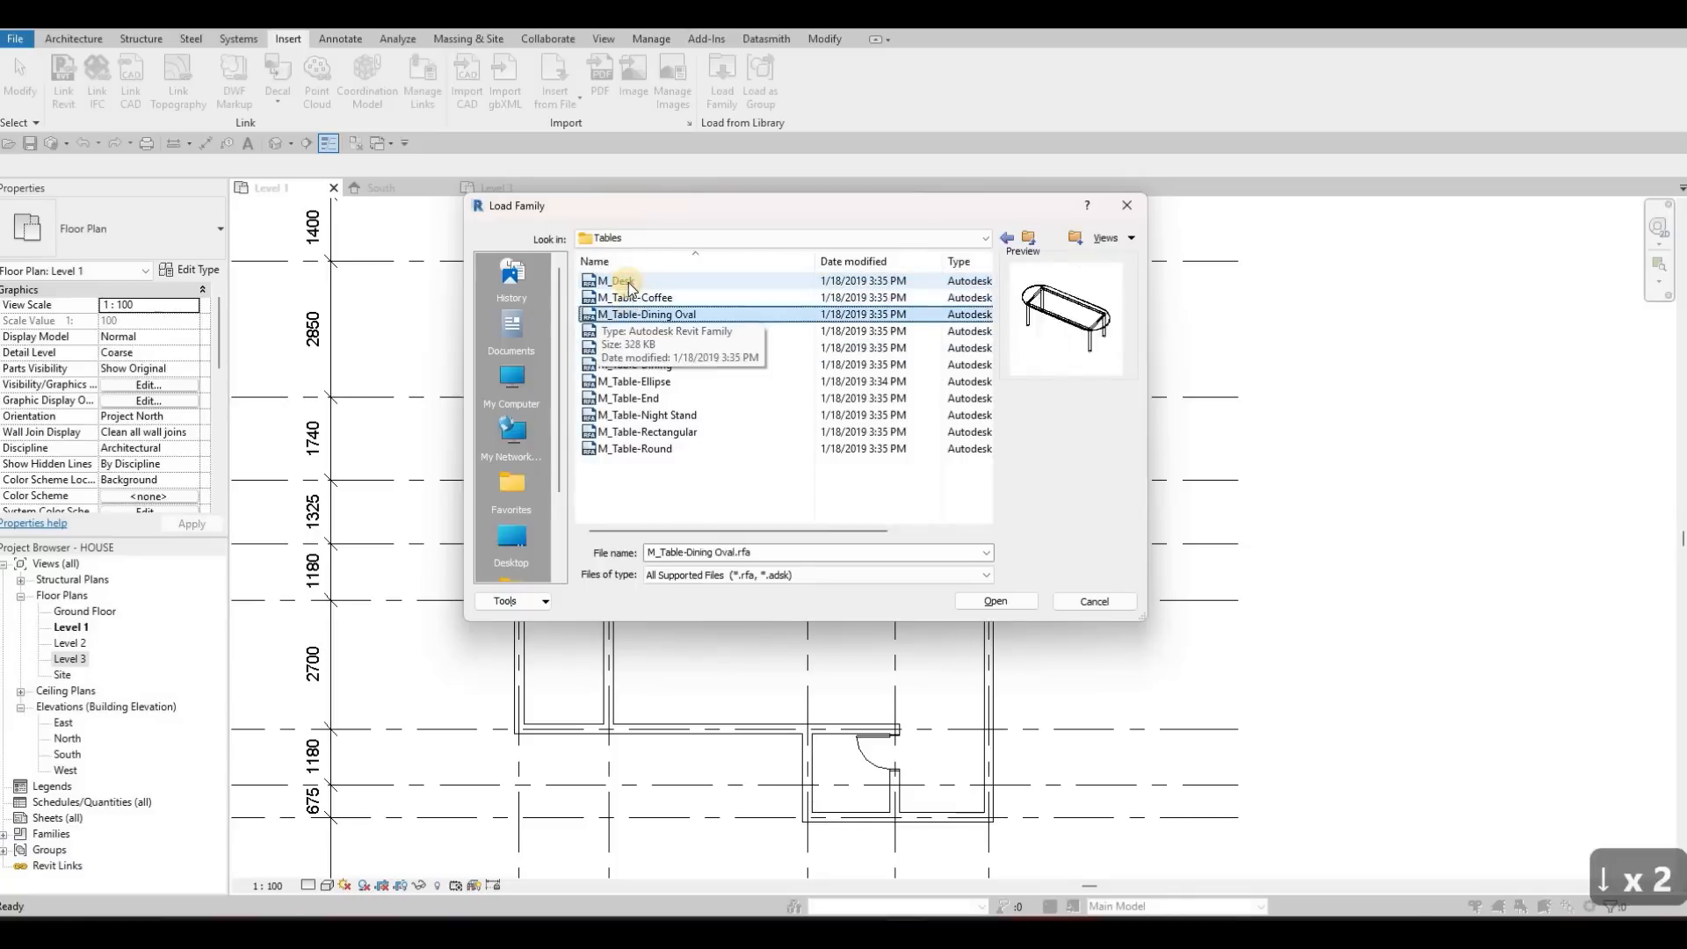
pyautogui.press('Up')
pyautogui.press('Down')
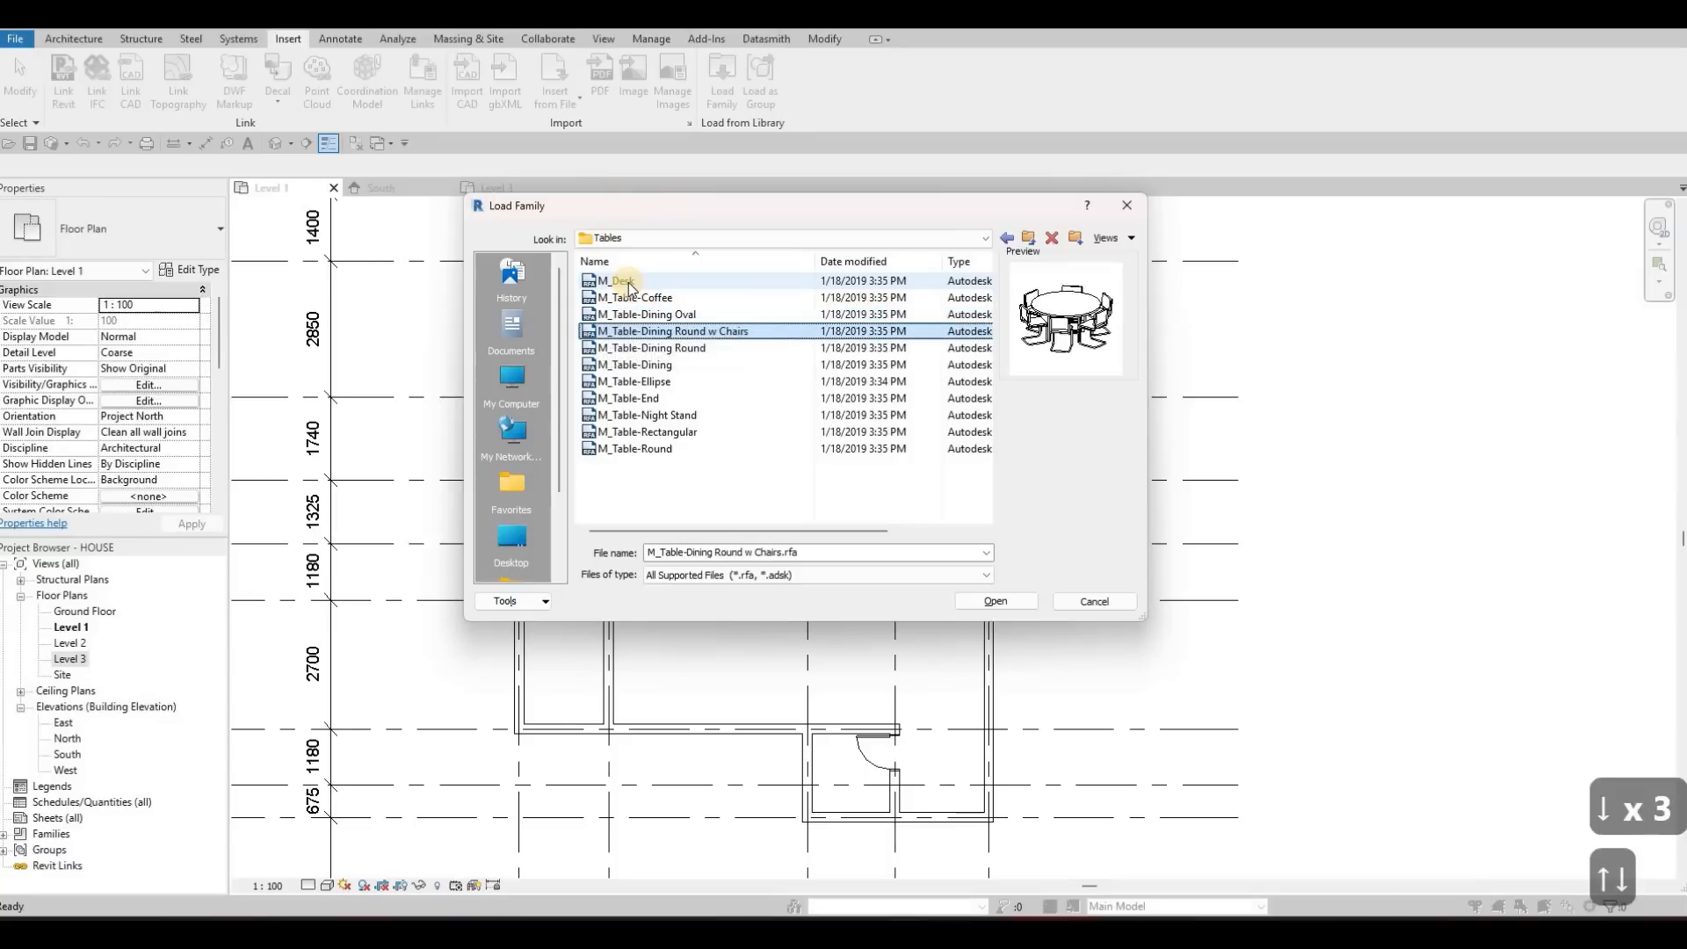
pyautogui.press('Down')
pyautogui.press('Down')
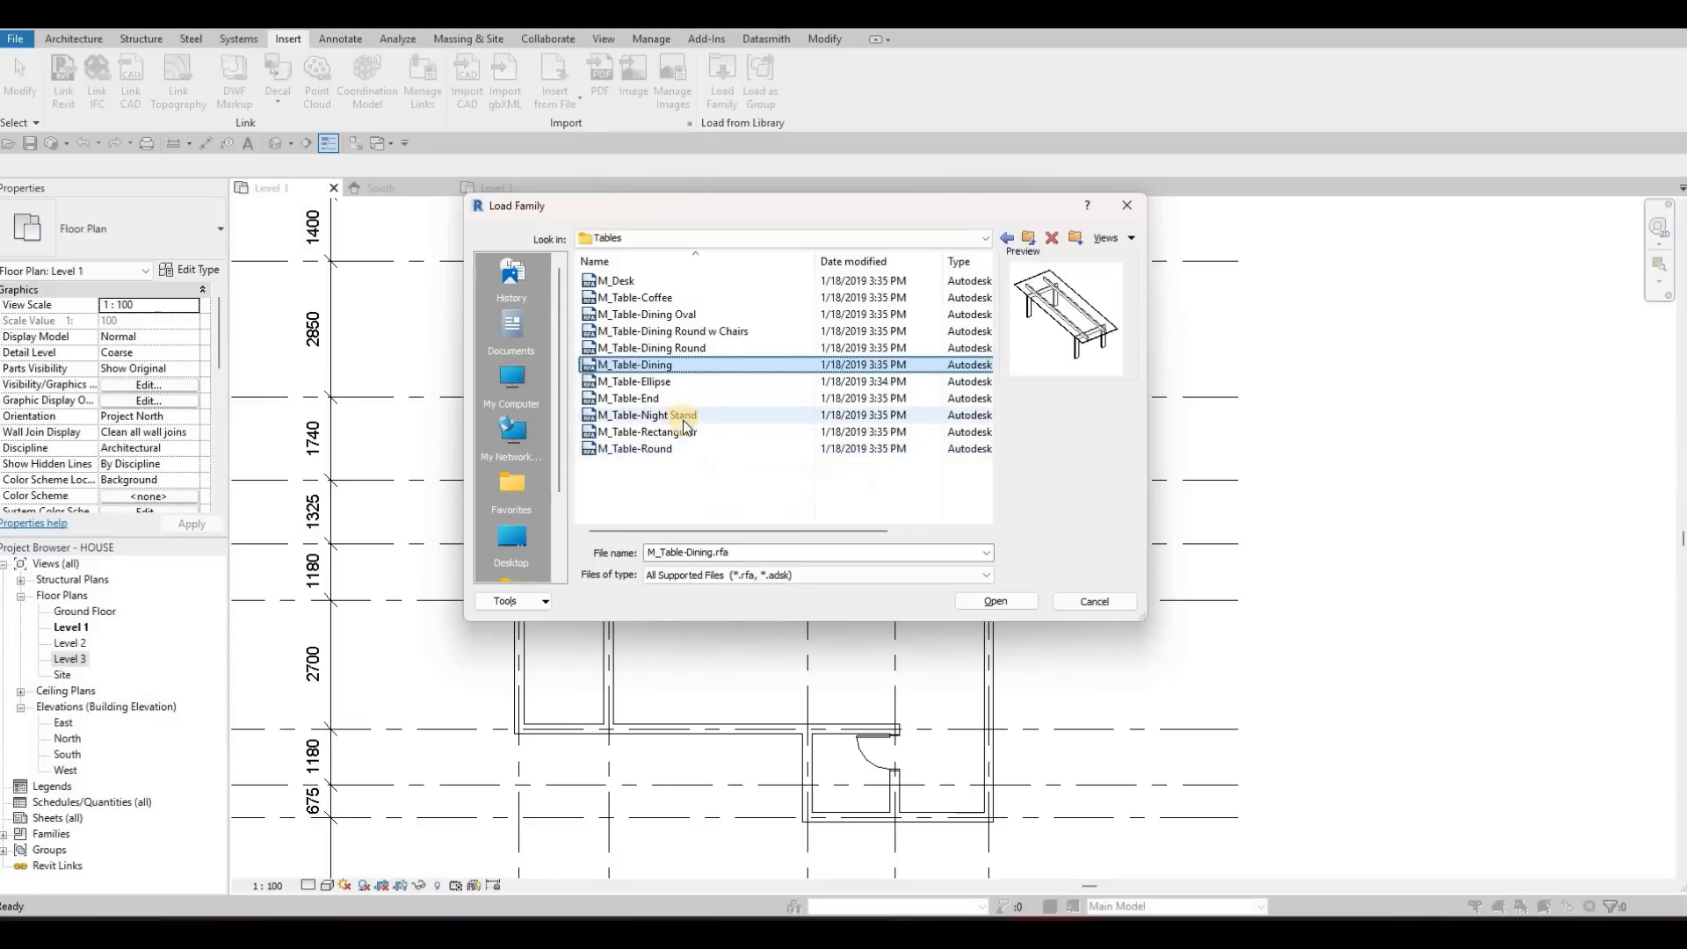
pyautogui.click(1010, 604)
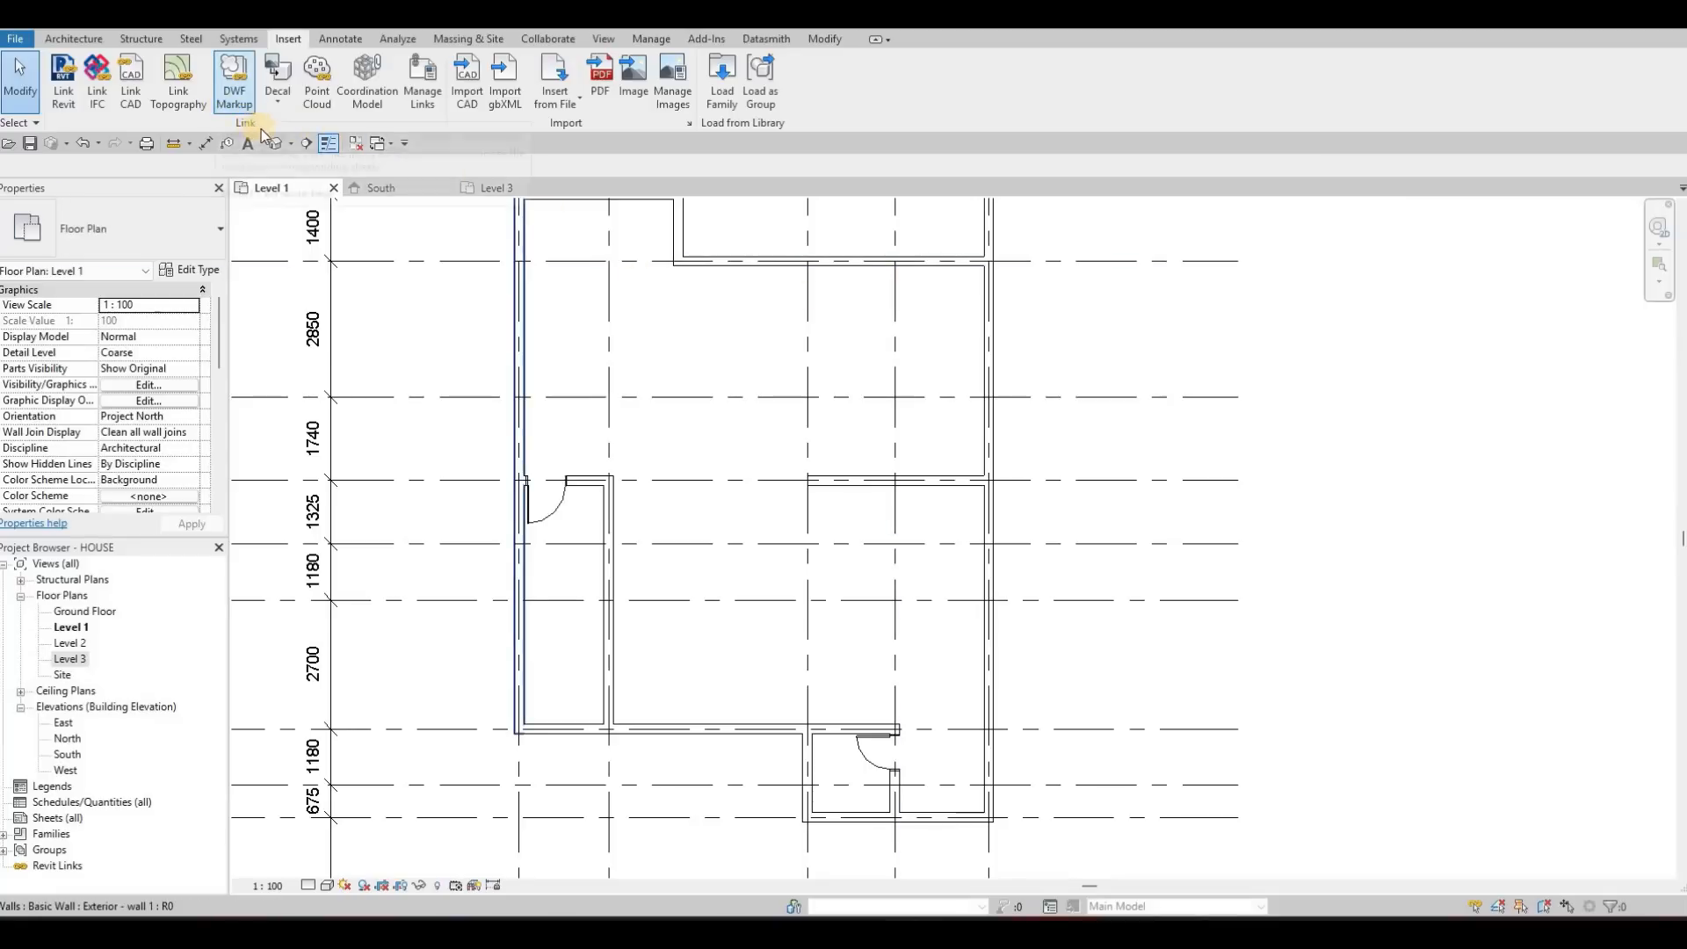
# Place an M_Table-Dining of type 0915 x 1830mm, turned lengthwise along the vertical direction, across grid D in the large central room
pyautogui.press('c')
pyautogui.press('m')
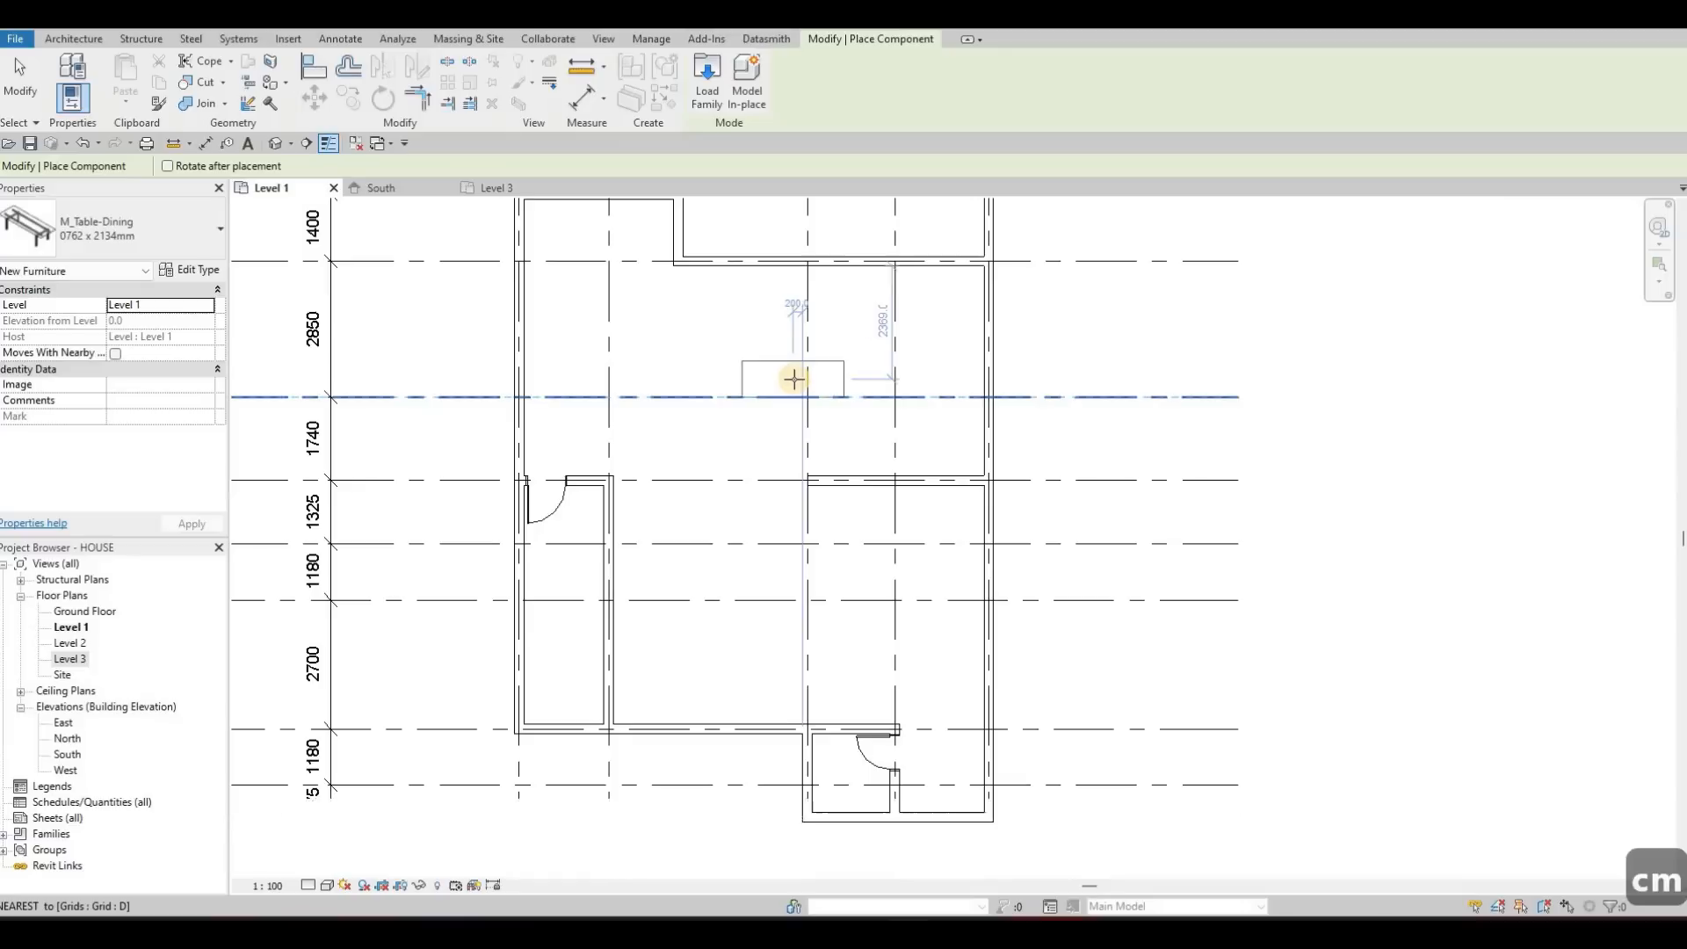
pyautogui.press('space')
pyautogui.press('space')
pyautogui.click(149, 238)
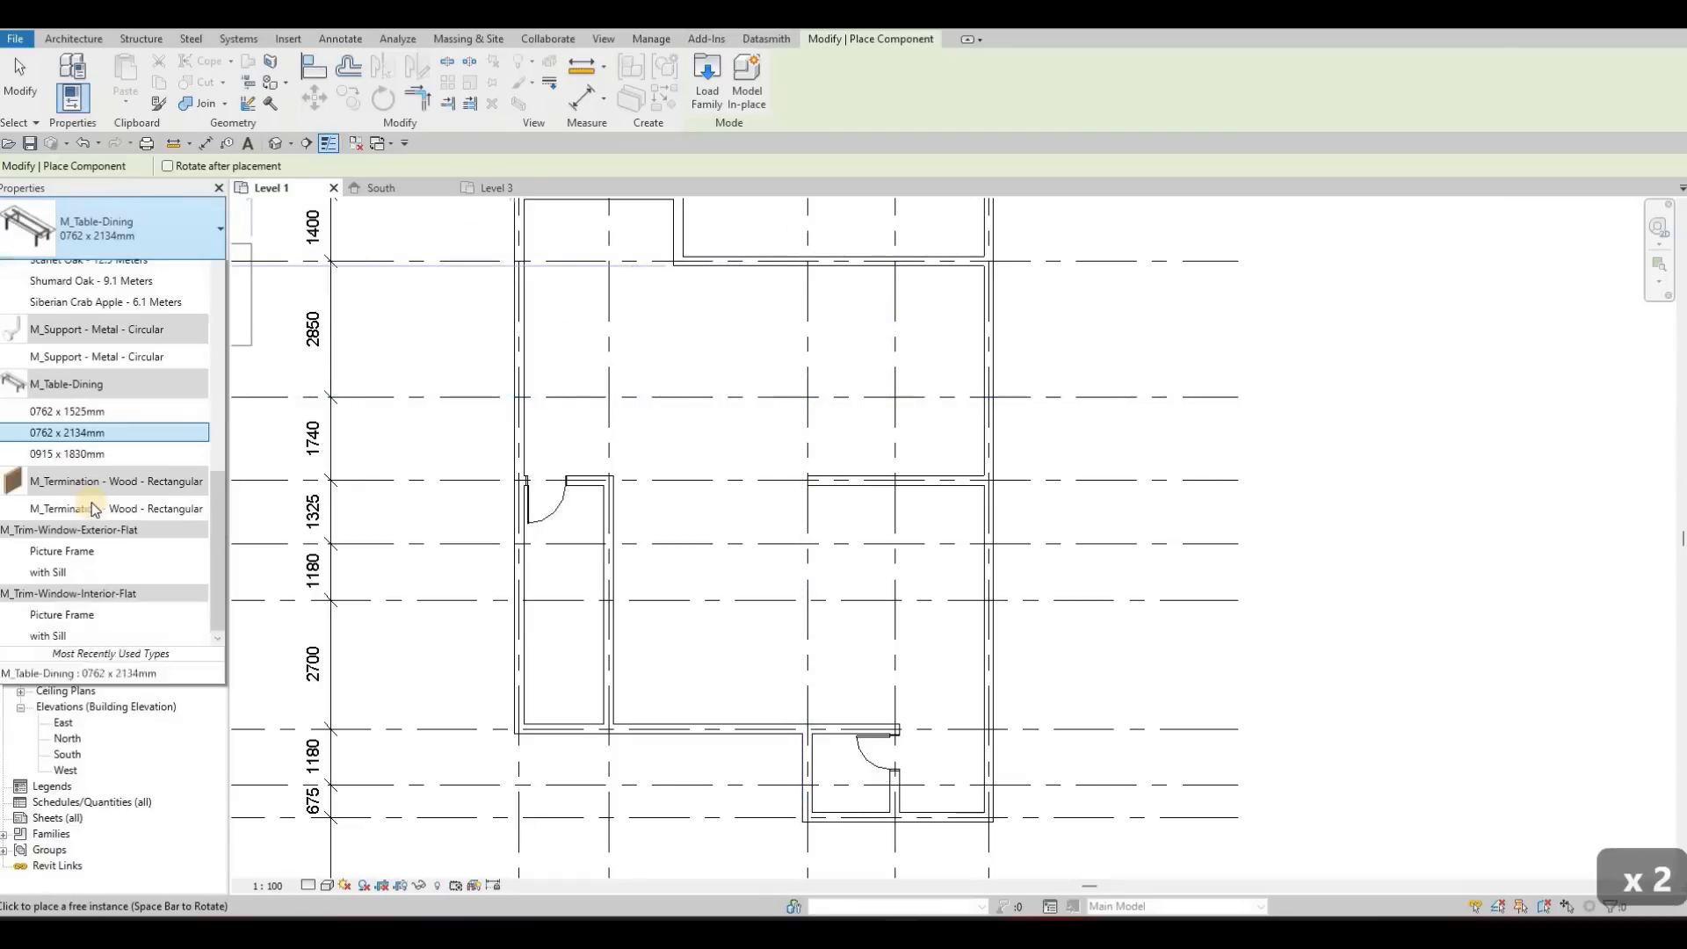
pyautogui.press('Down')
pyautogui.press('Return')
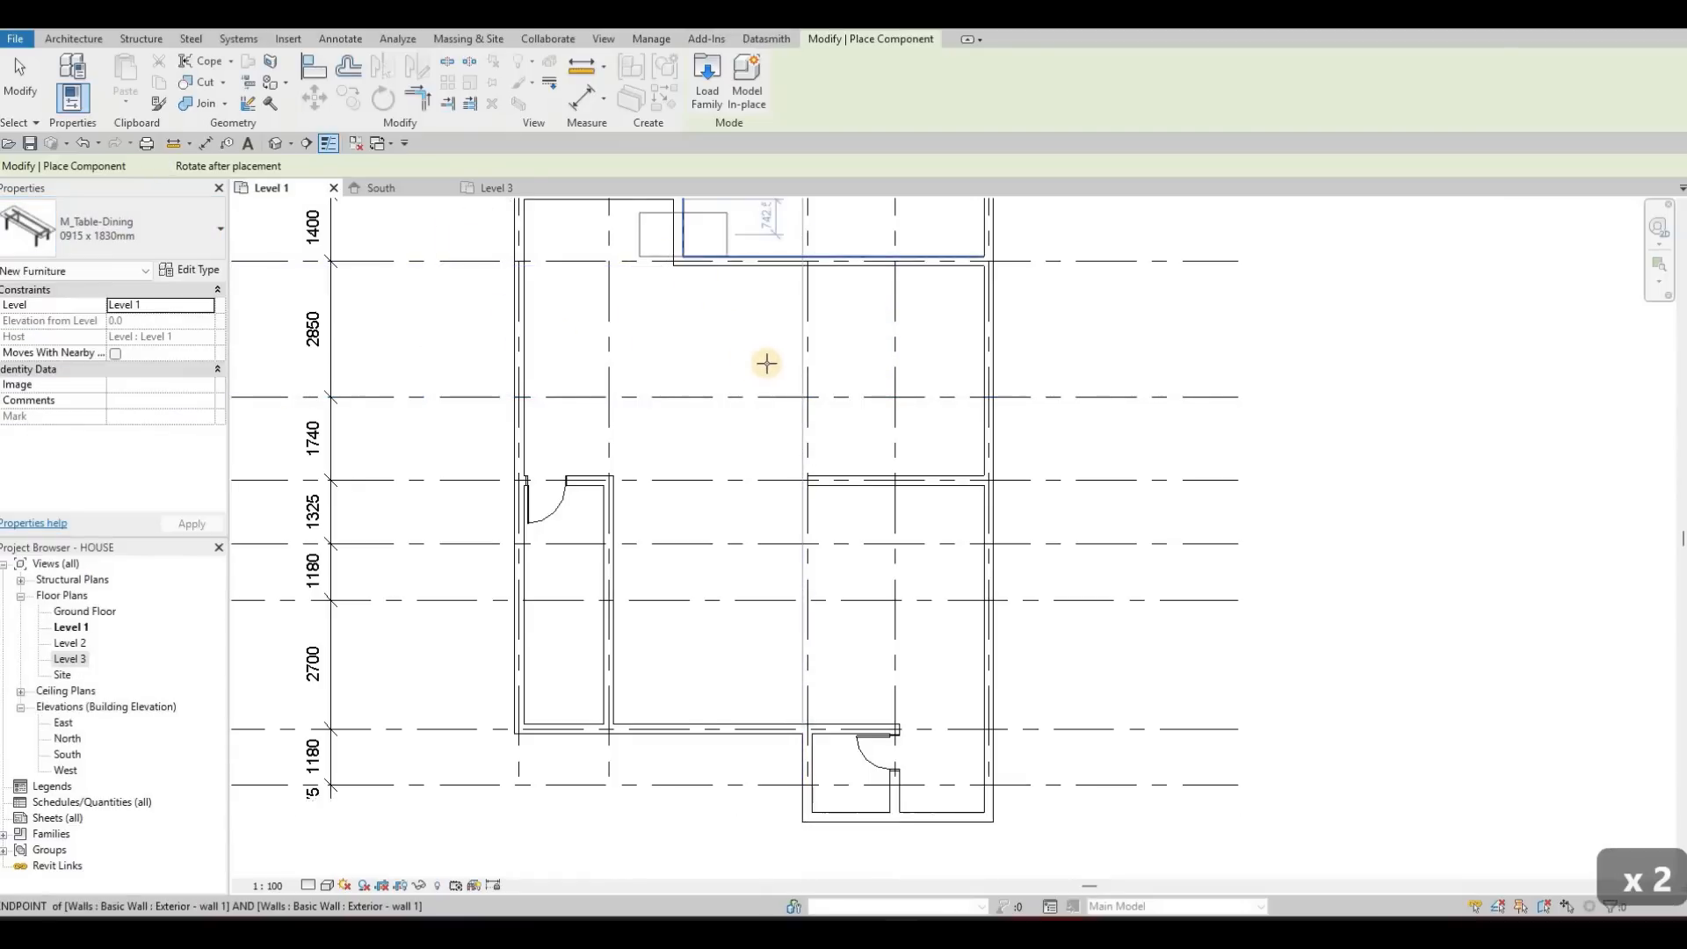
pyautogui.press('space')
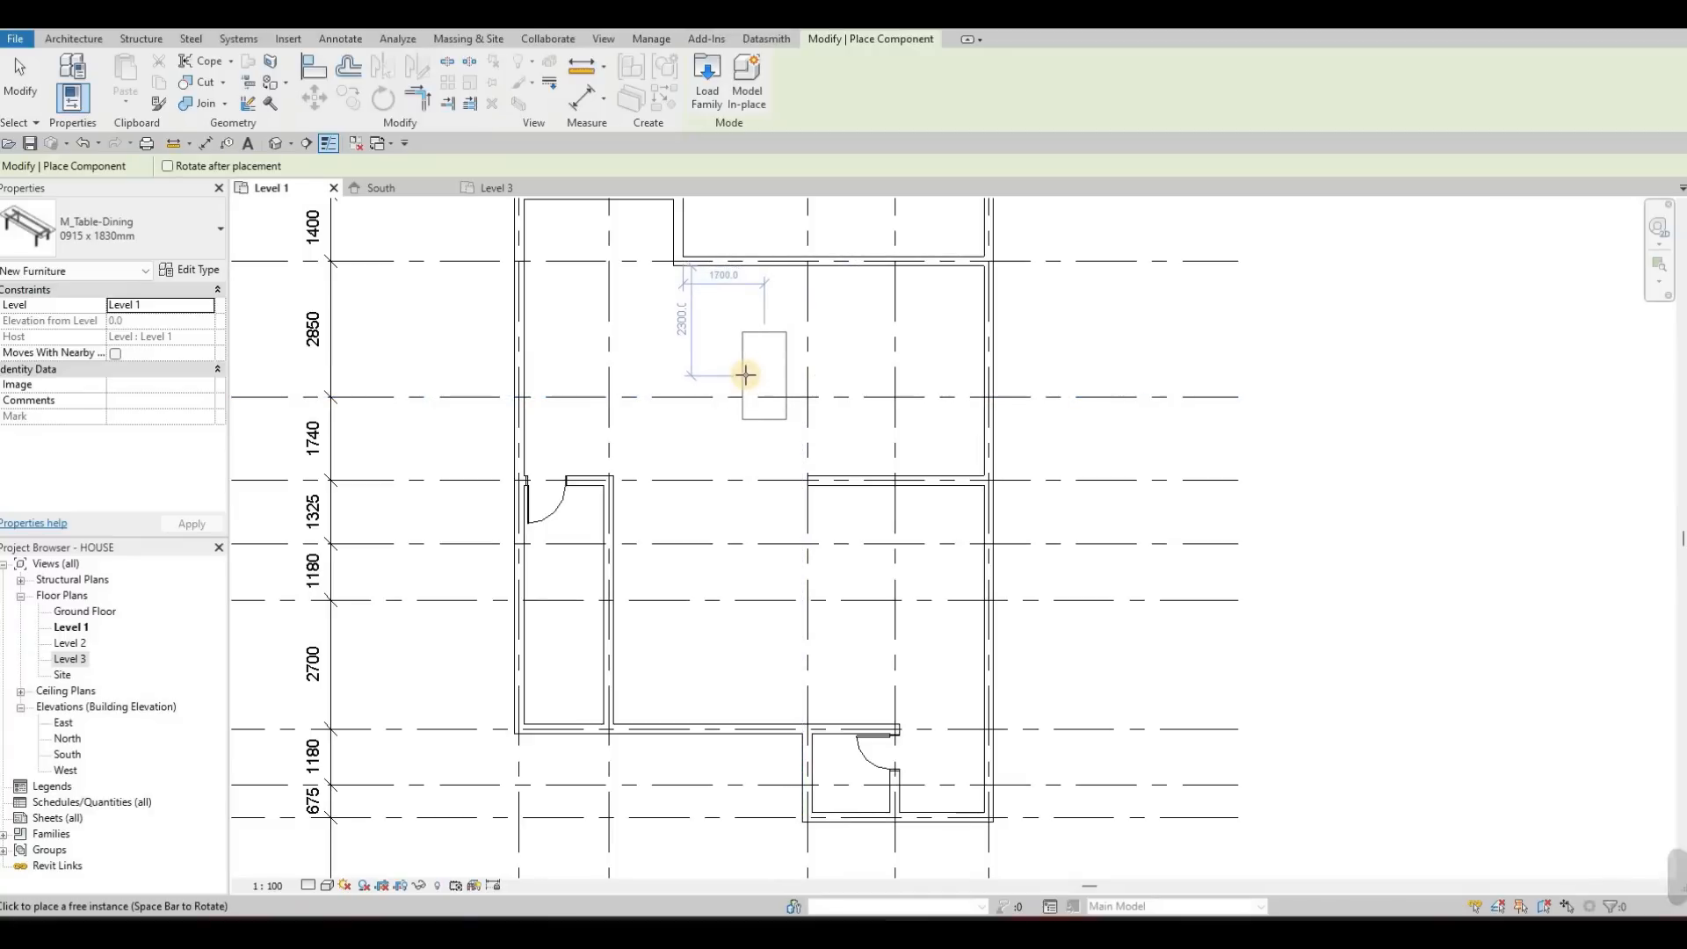
pyautogui.click(754, 371)
pyautogui.press('Escape')
pyautogui.press('Escape')
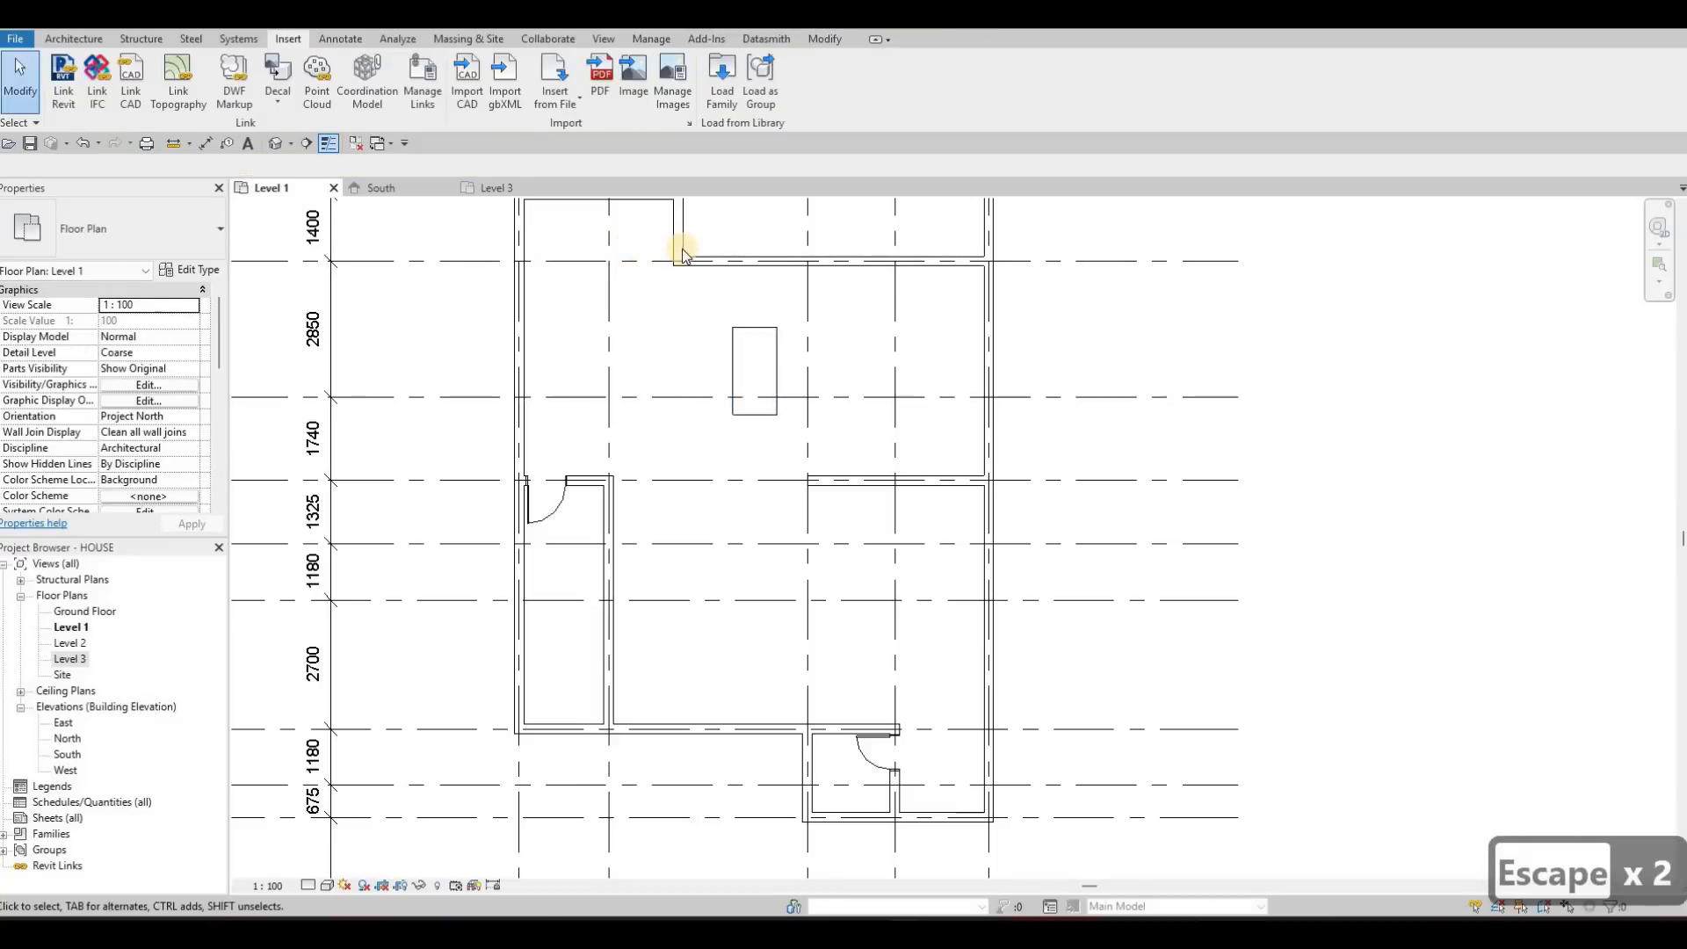
# Start loading another family and browse to the Seating folder of the furniture library
pyautogui.moveTo(632, 226); pyautogui.dragTo(647, 252, button='middle')
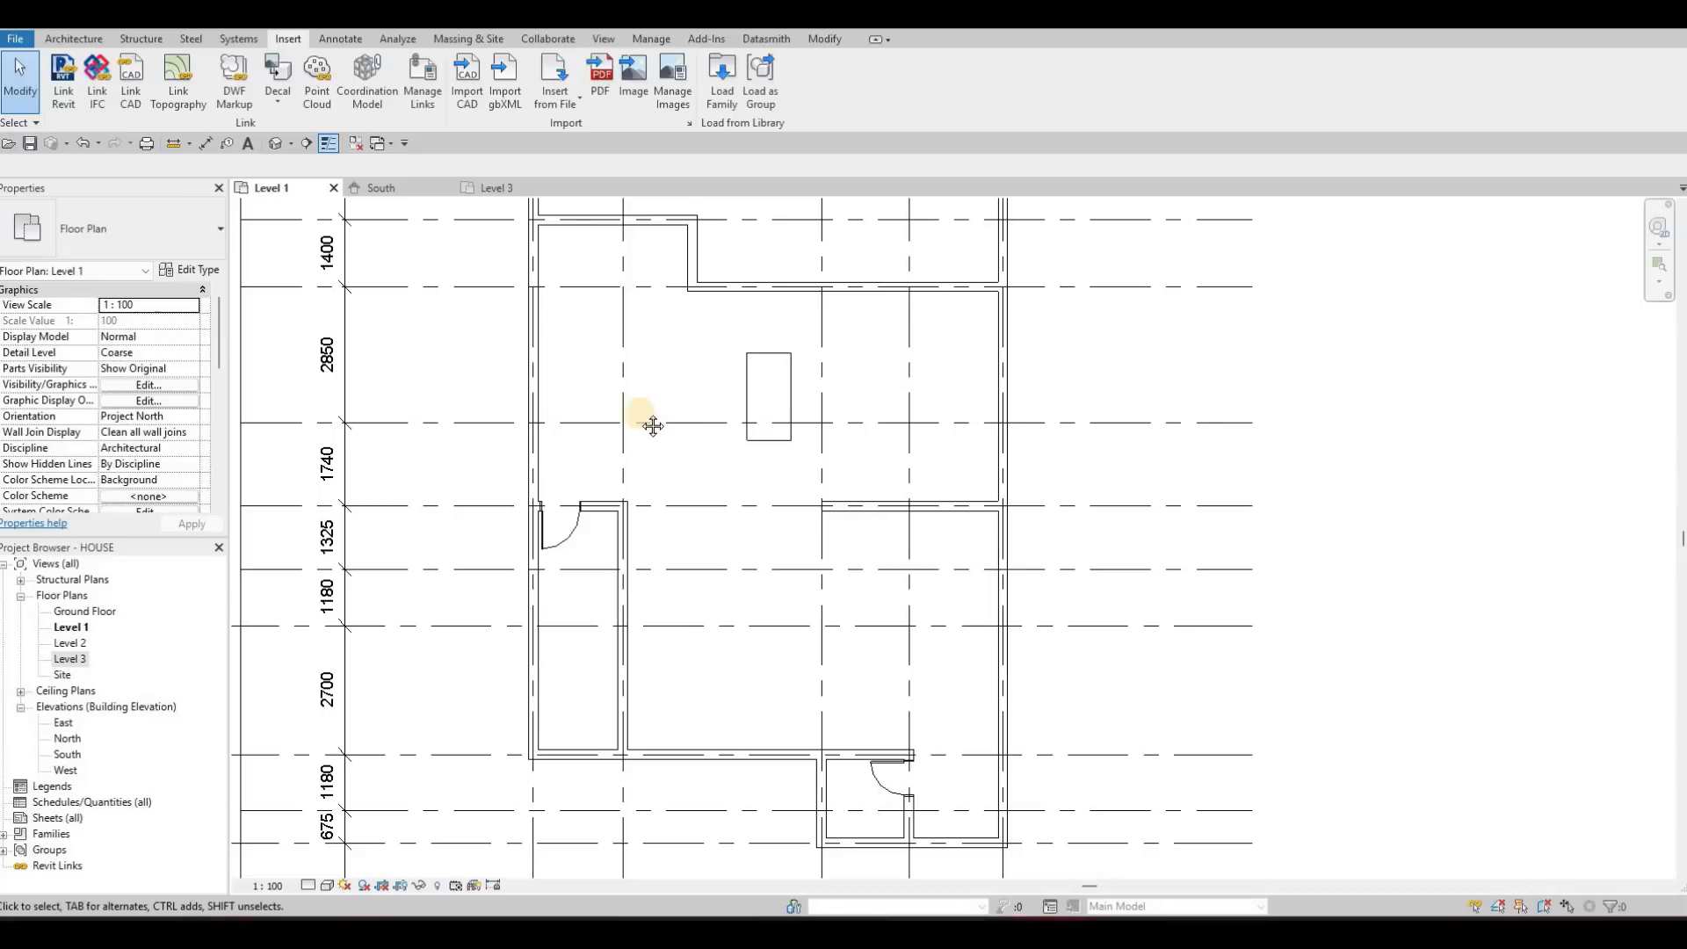
pyautogui.moveTo(766, 549); pyautogui.dragTo(765, 526, button='middle')
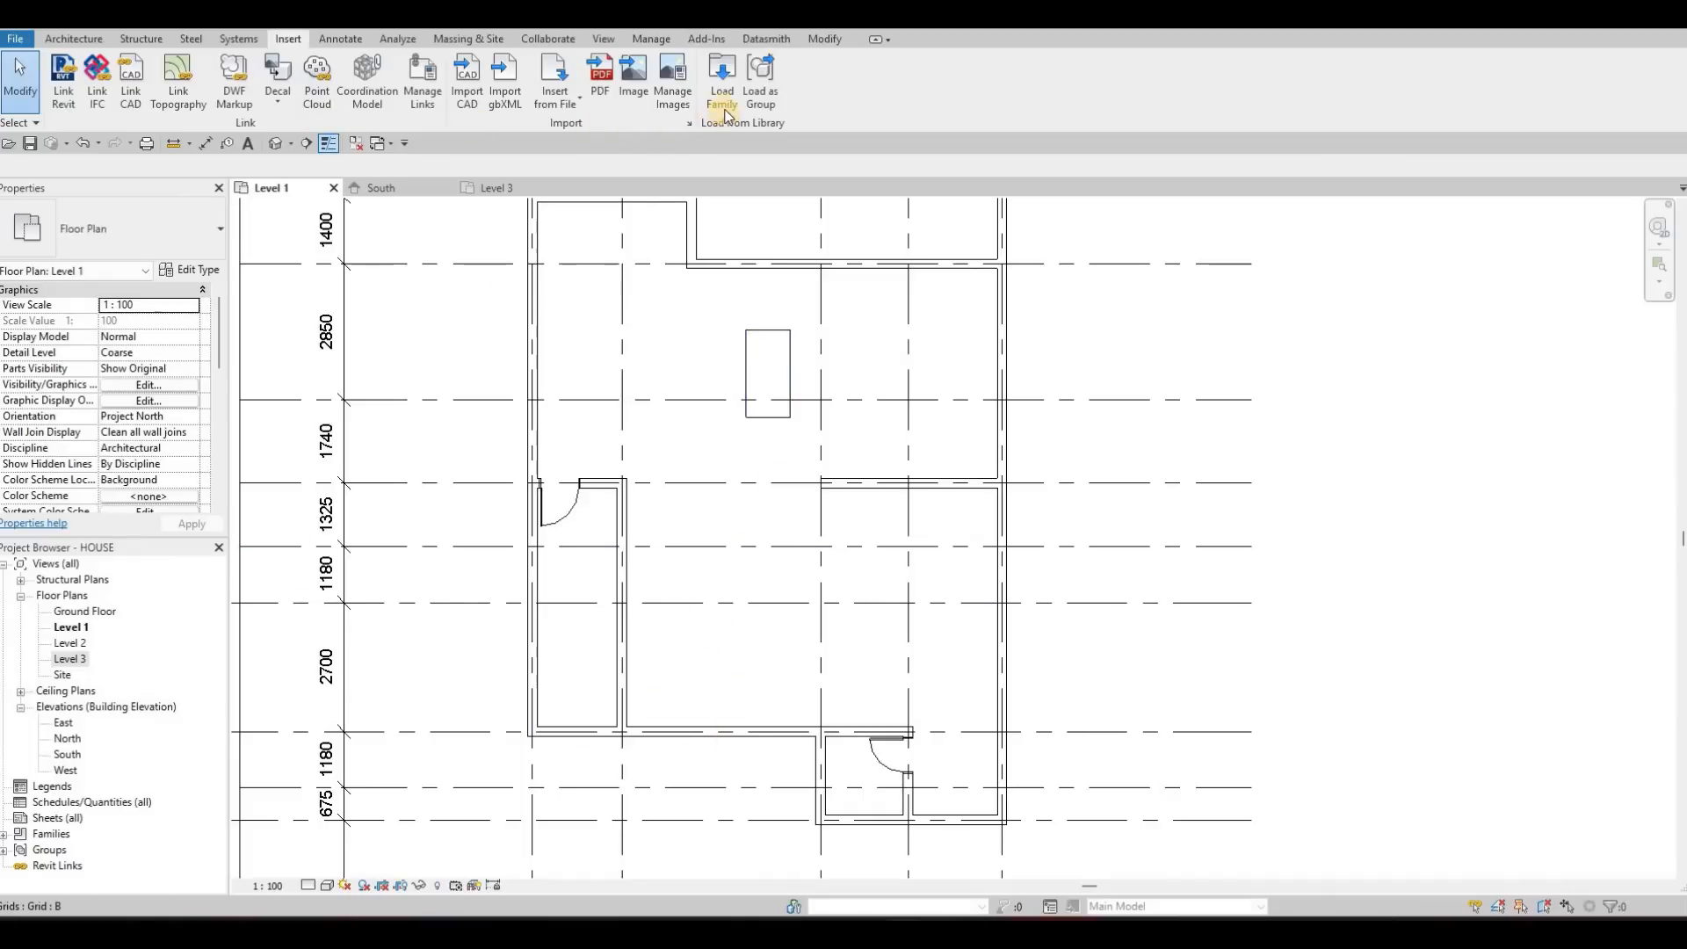
pyautogui.click(724, 110)
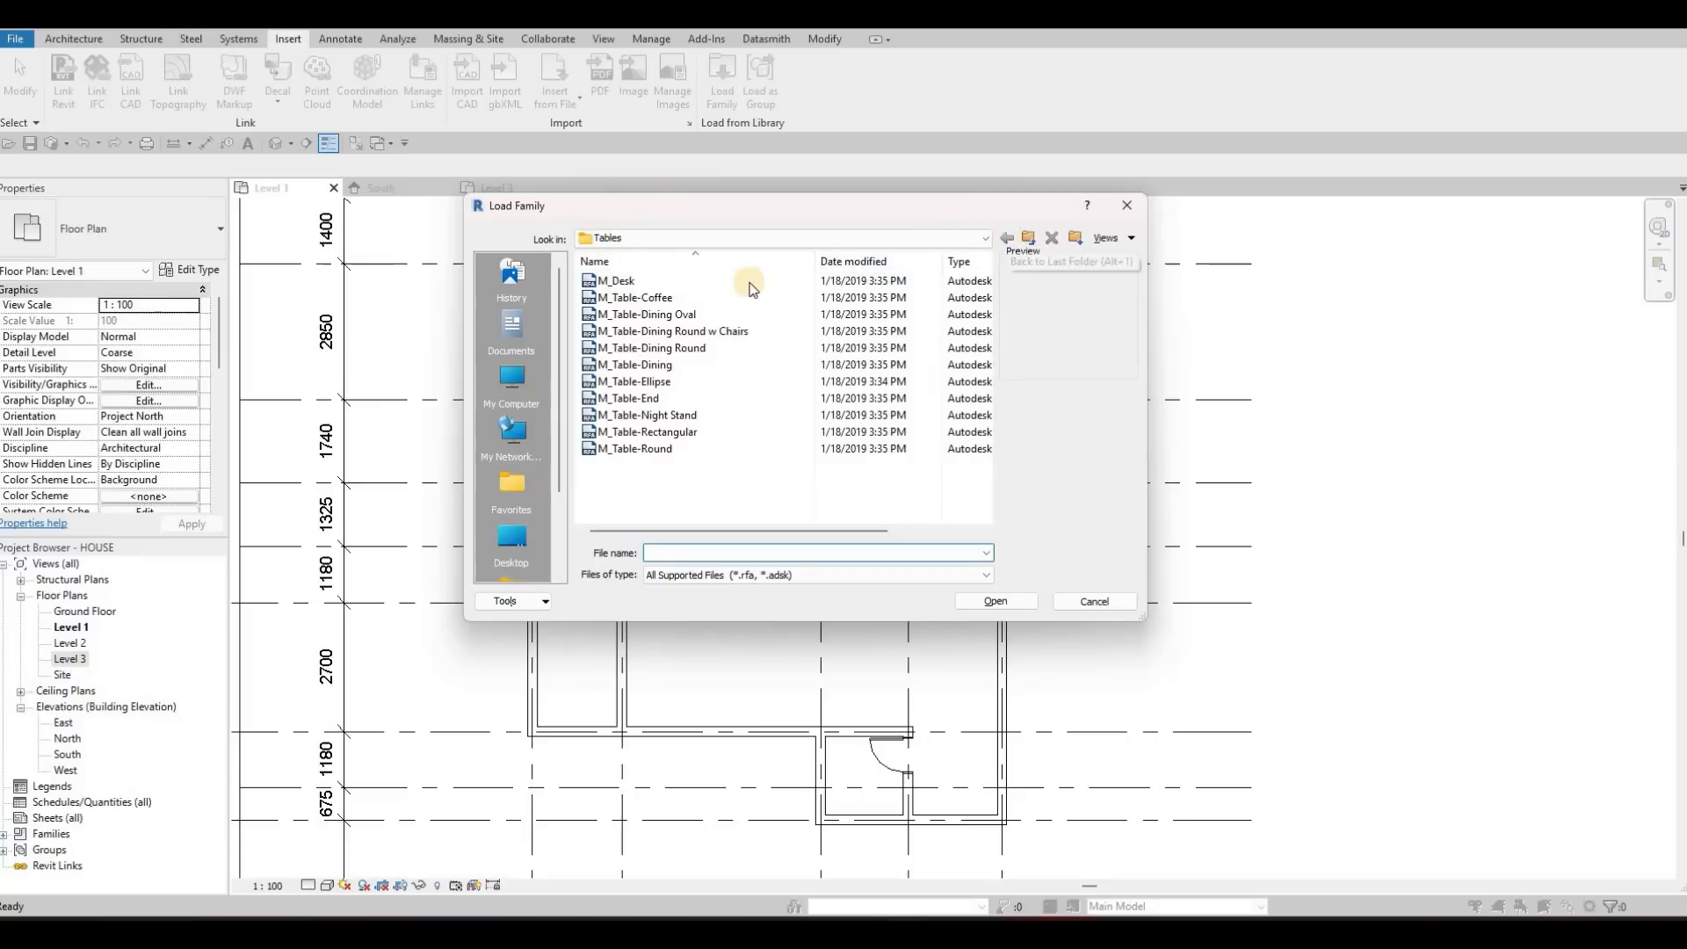
pyautogui.click(653, 278)
pyautogui.doubleClick(653, 279)
# Preview the seating families and load M_Chair-Breuer into the project
pyautogui.click(658, 279)
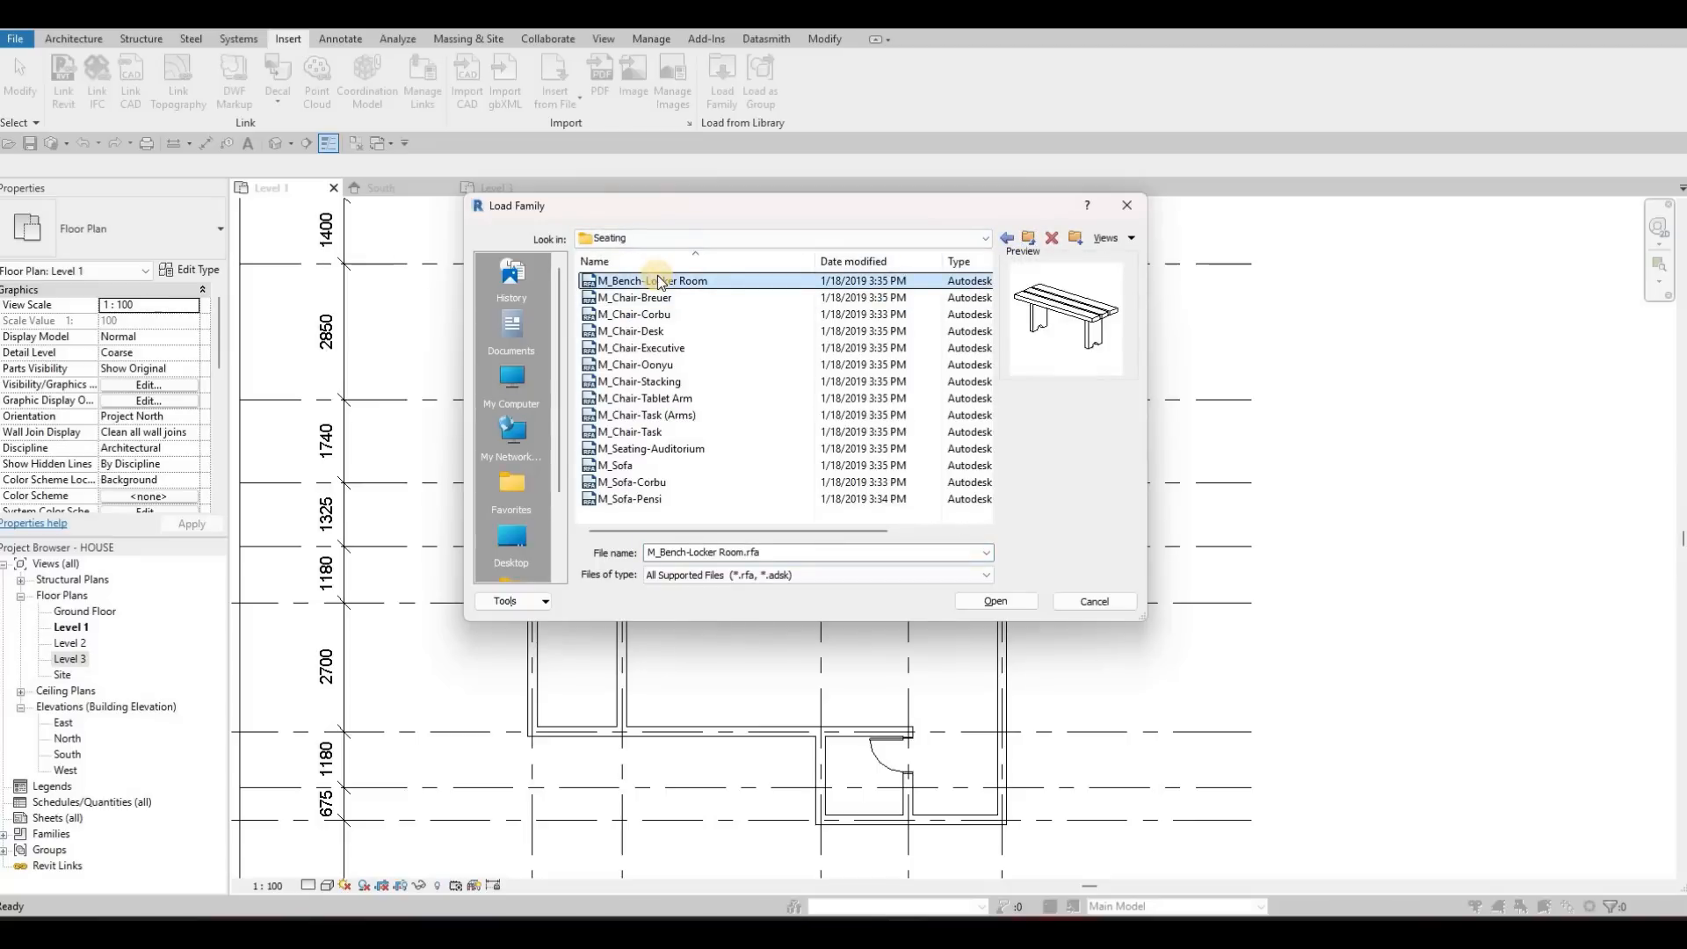
pyautogui.press('Down')
pyautogui.press('Down')
pyautogui.press('Down')
pyautogui.press('Down')
pyautogui.press('Down')
pyautogui.press('Down')
pyautogui.press('Down')
pyautogui.press('Down')
pyautogui.press('Down')
pyautogui.press('Down')
pyautogui.press('Down')
pyautogui.press('Down')
pyautogui.press('Down')
pyautogui.press('Up')
pyautogui.press('Up')
pyautogui.press('Up')
pyautogui.press('Up')
pyautogui.press('Up')
pyautogui.press('Up')
pyautogui.press('Up')
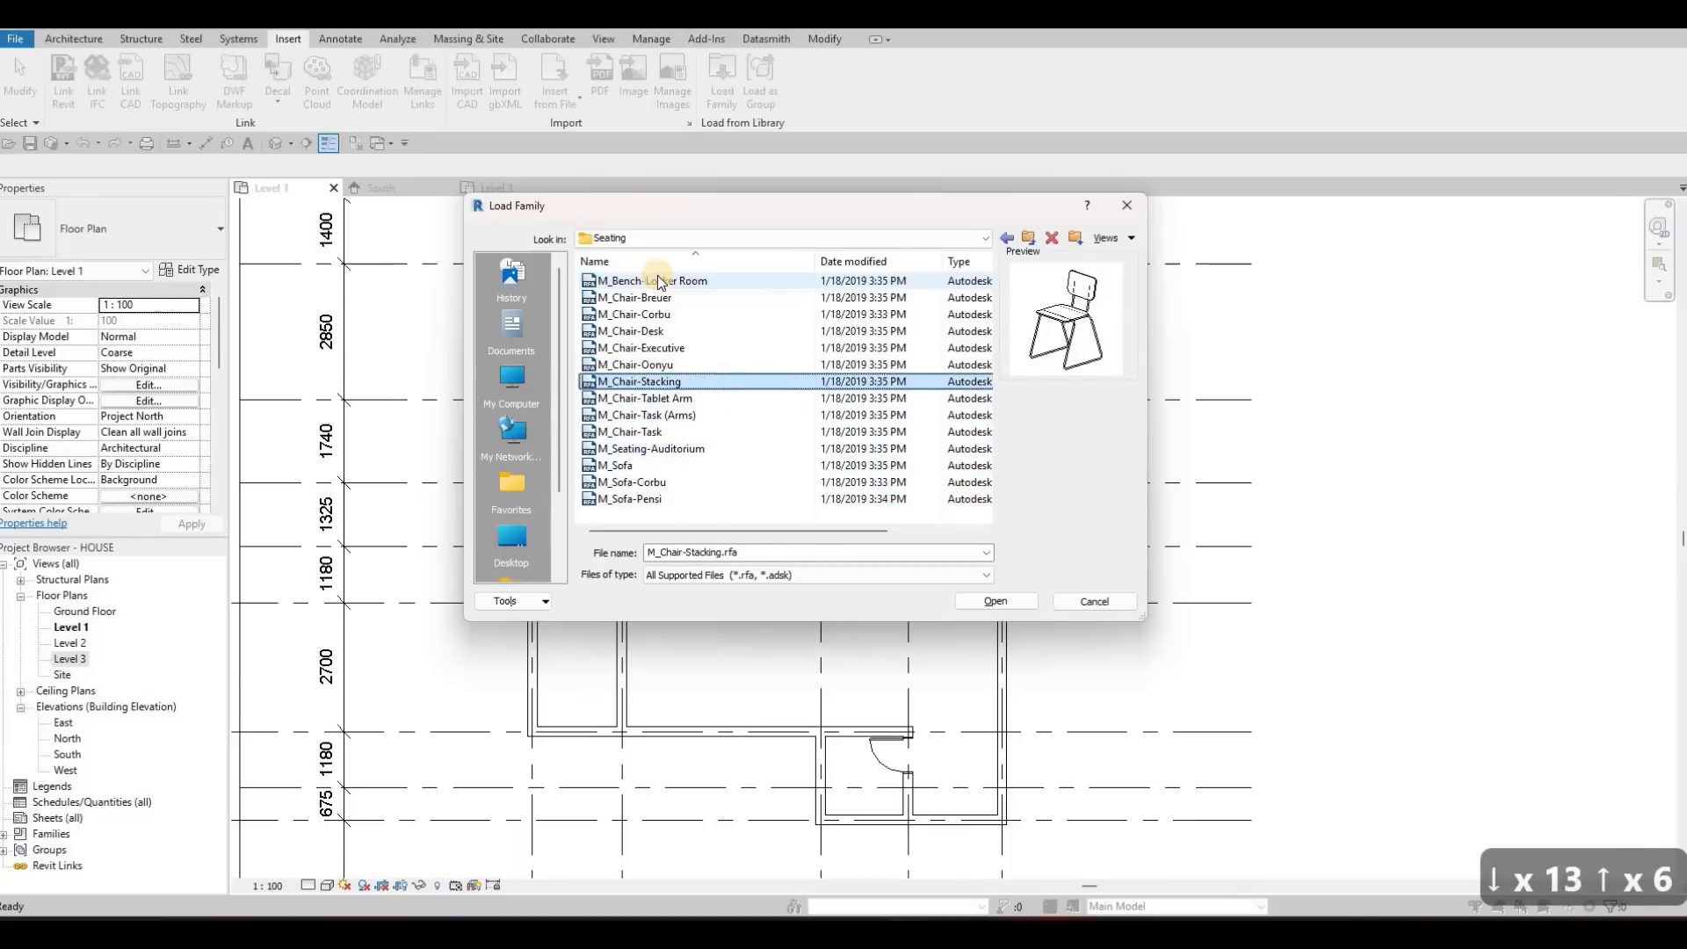
pyautogui.press('Up')
pyautogui.press('Up')
pyautogui.press('Up')
pyautogui.press('Up')
pyautogui.press('Up')
pyautogui.press('Up')
pyautogui.press('Up')
pyautogui.press('Down')
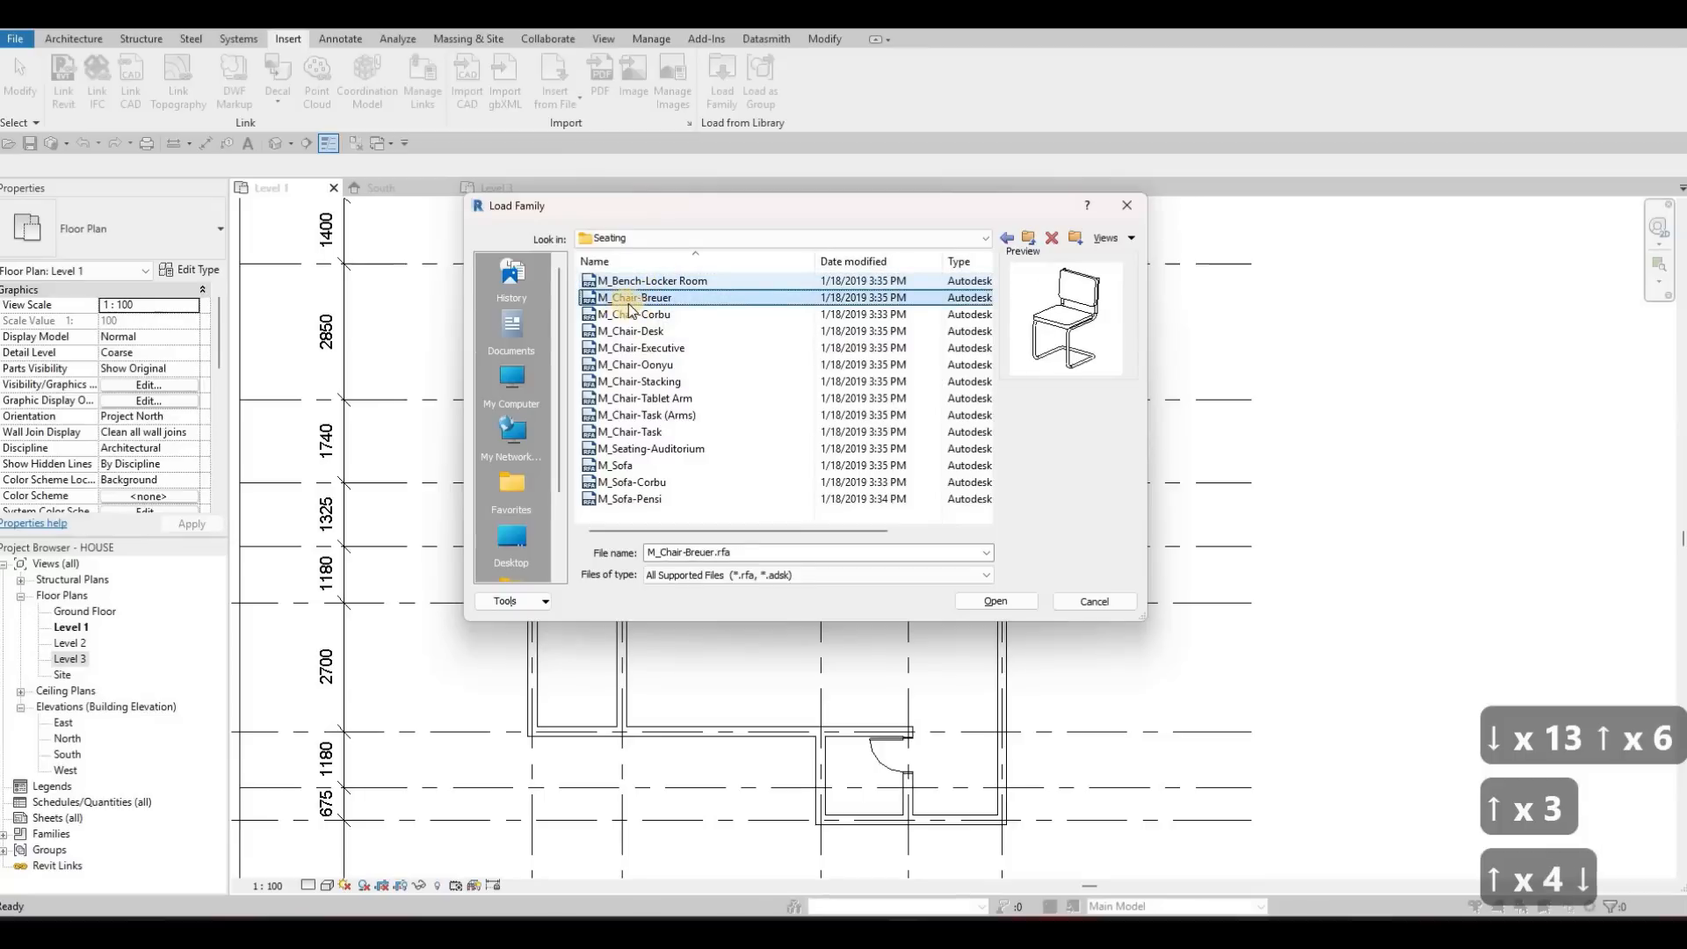
pyautogui.click(1021, 601)
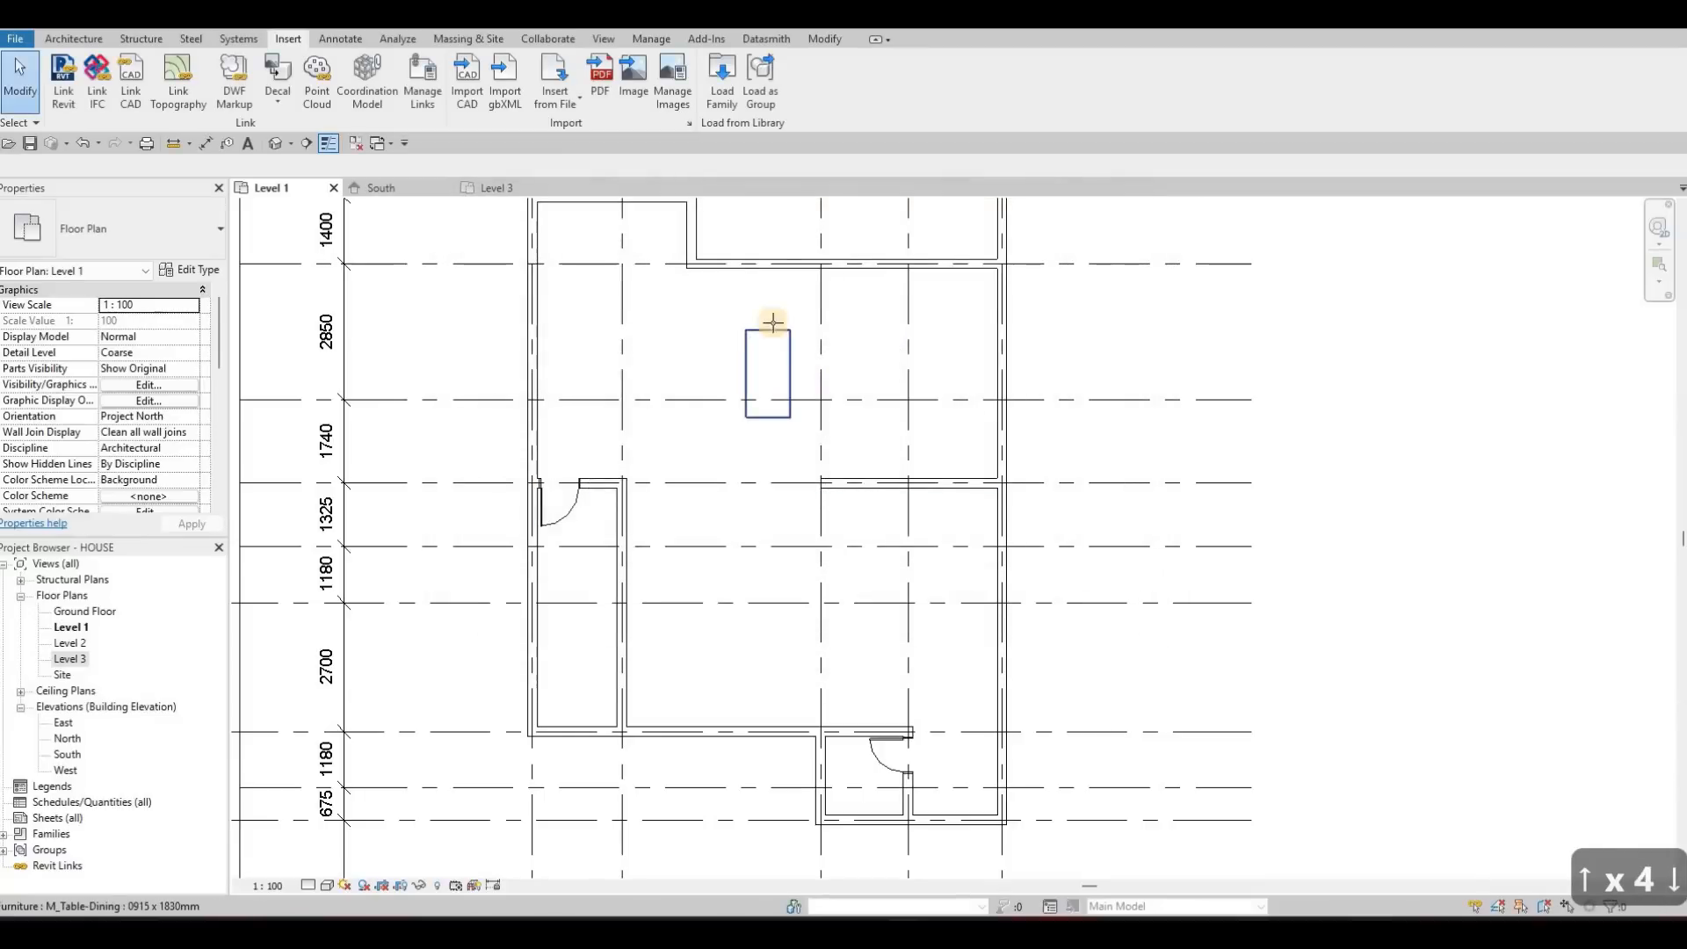
# Place M_Chair-Breuer chairs at the midpoints of the dining table's upper and lower ends, each facing the table
pyautogui.press('c')
pyautogui.press('m')
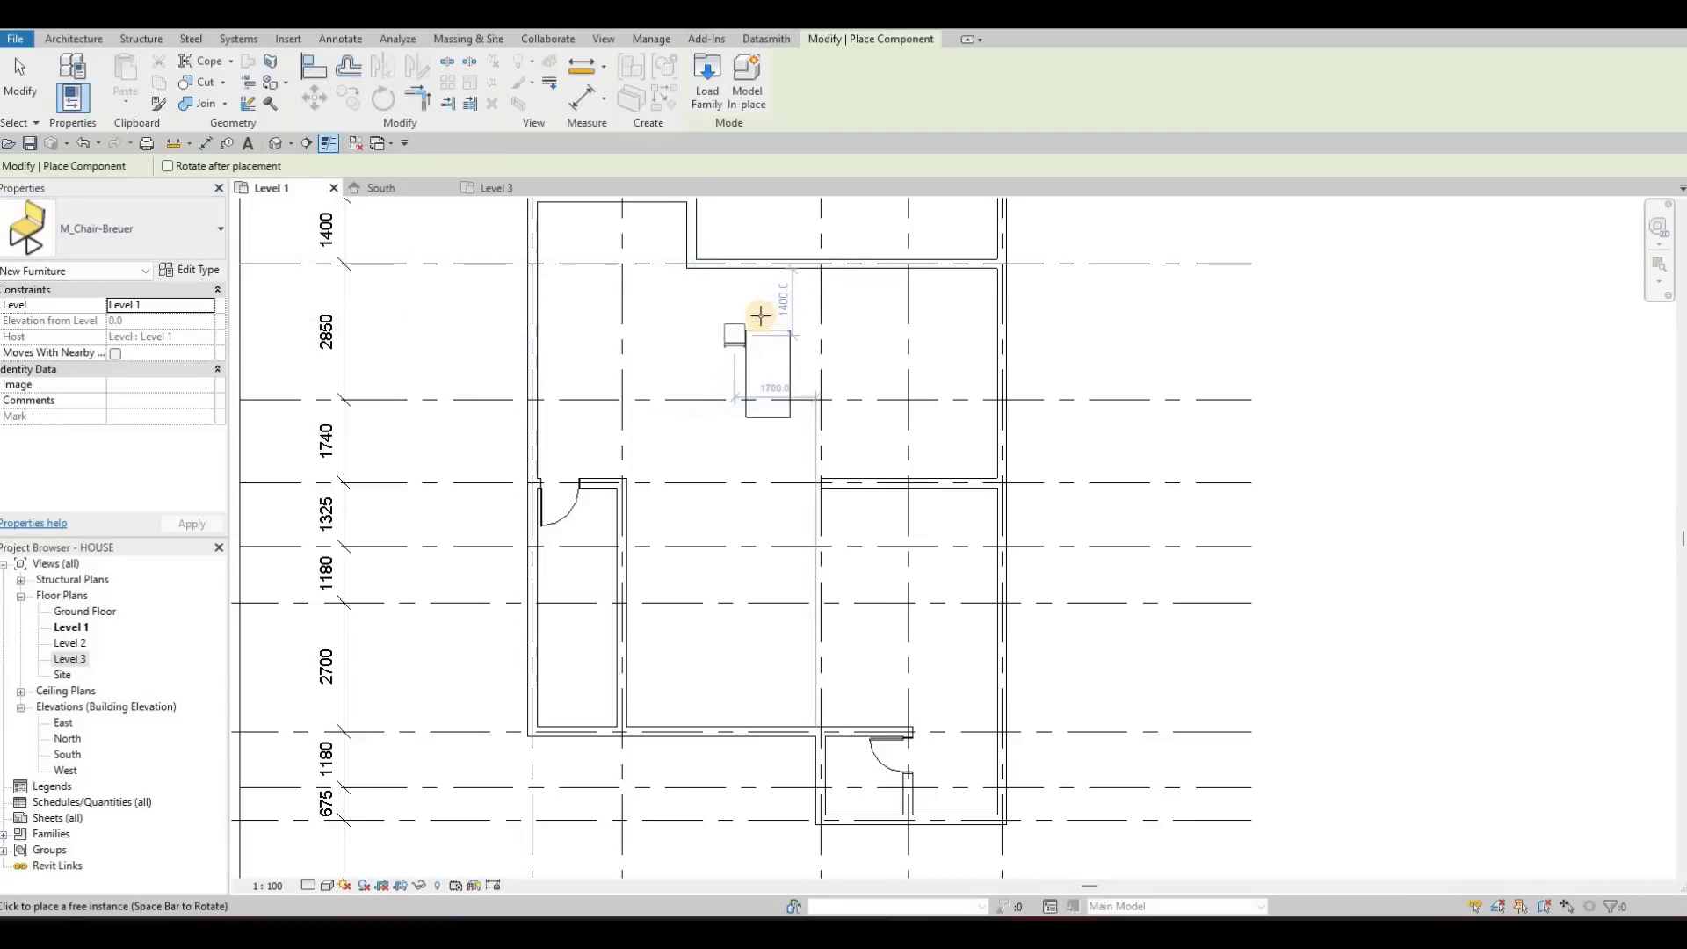
pyautogui.scroll(2, 775, 344)
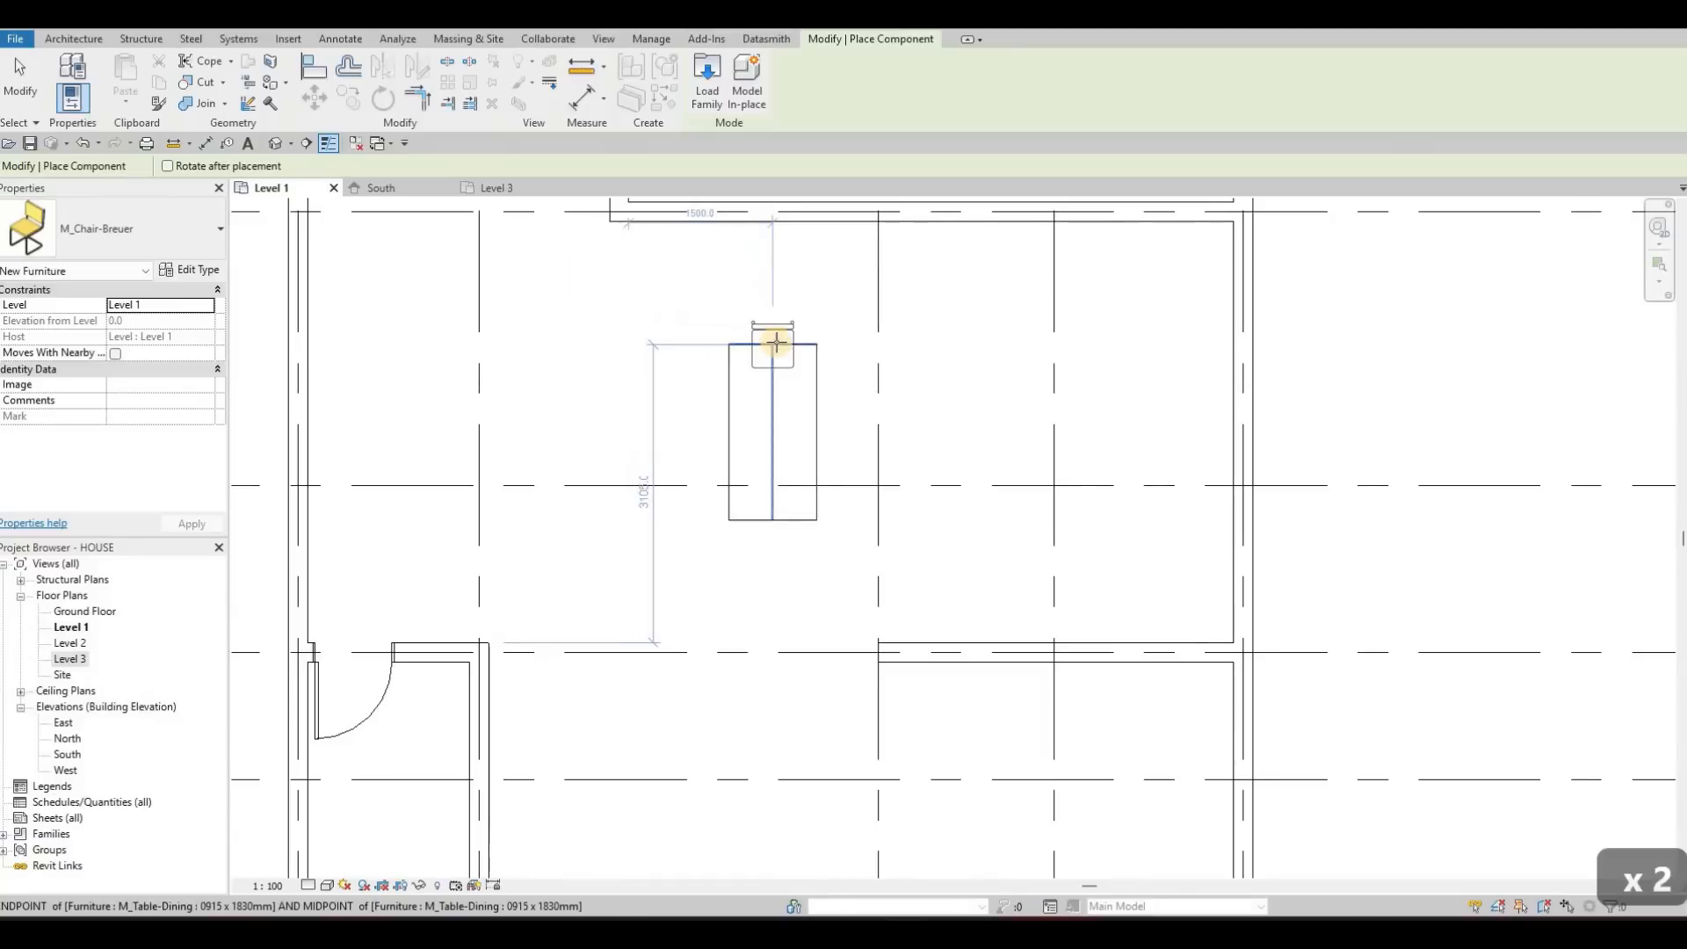
pyautogui.click(777, 342)
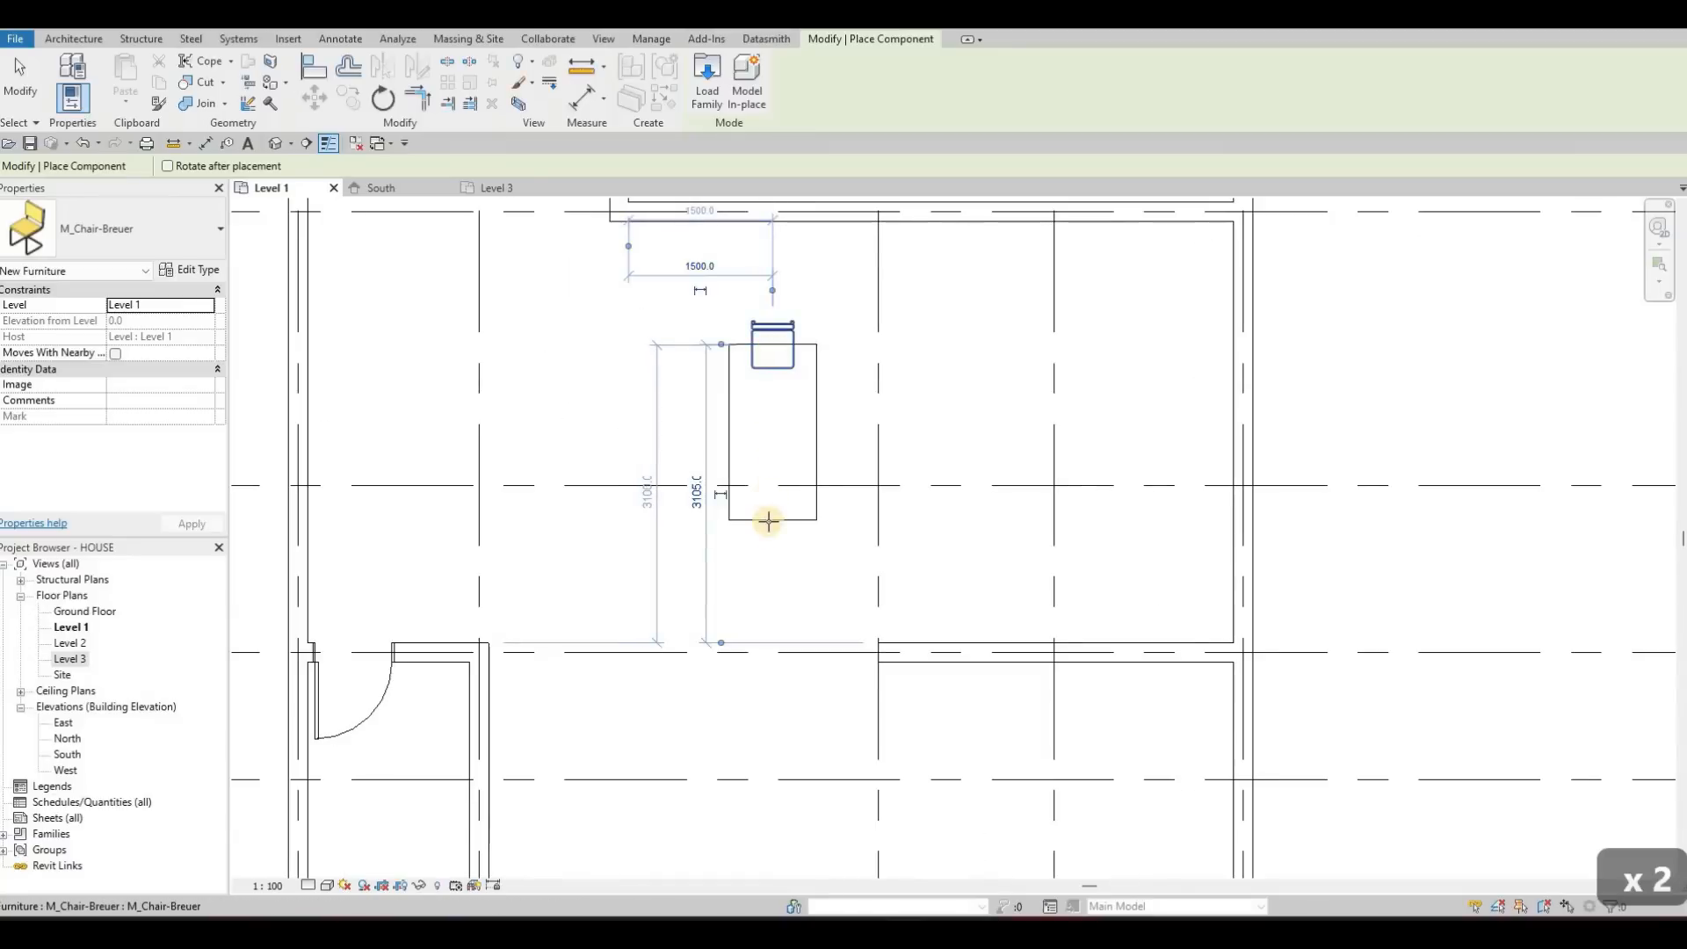
pyautogui.press('space')
pyautogui.press('space')
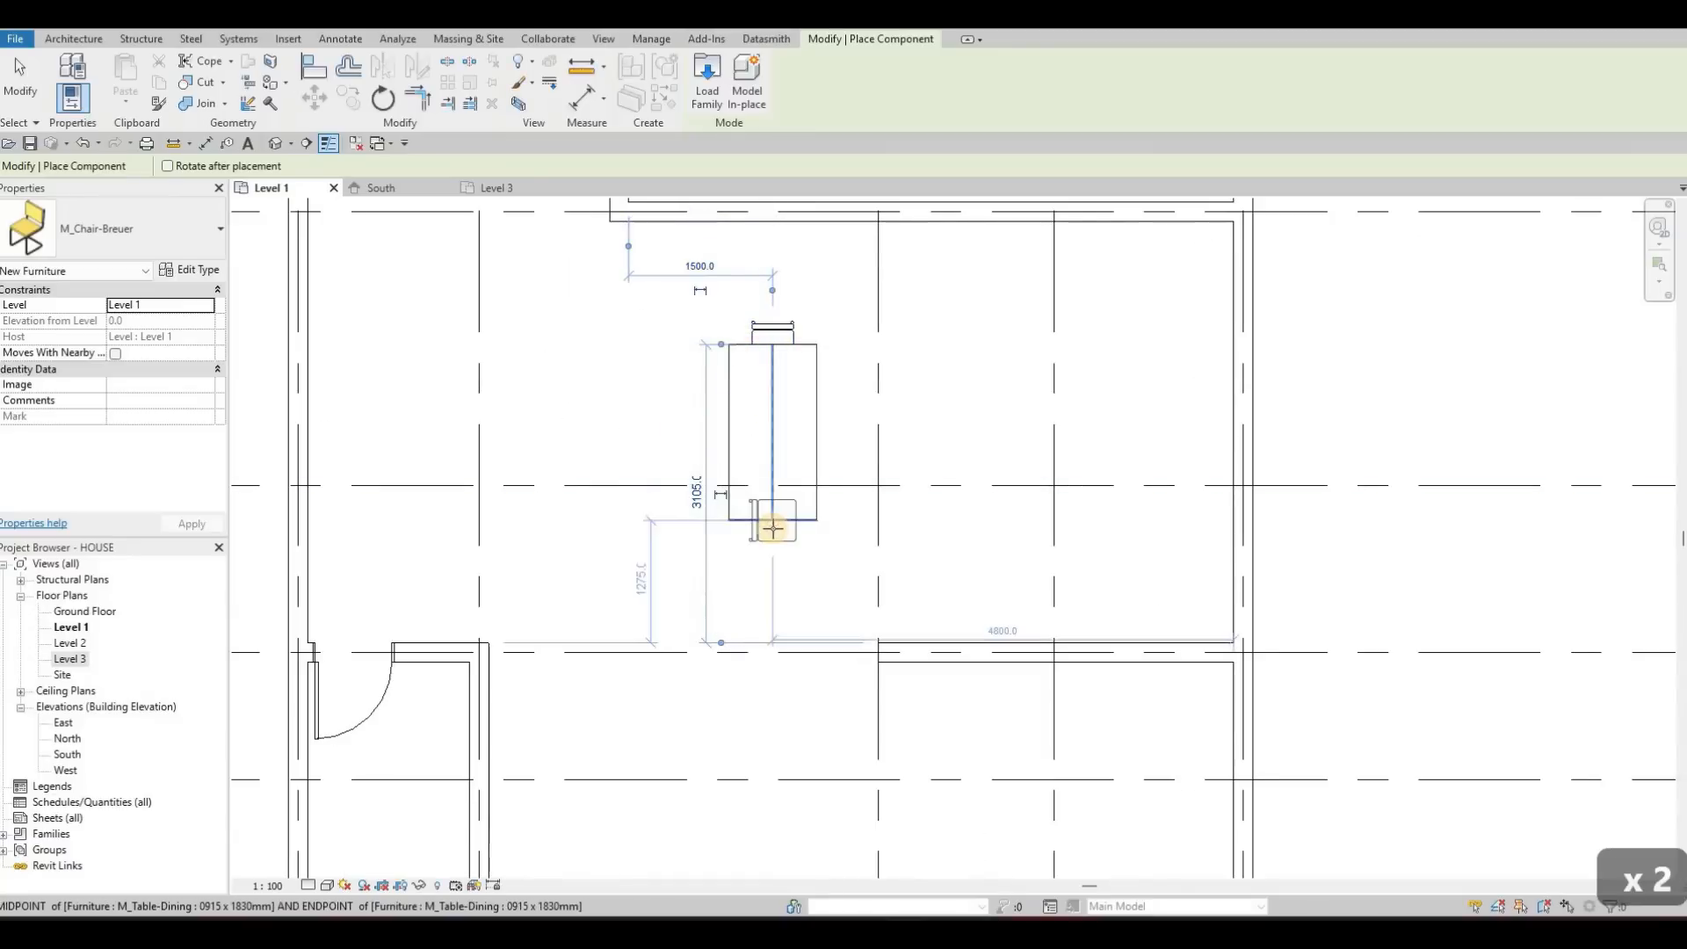
# Place three M_Chair-Breuer chairs in a row along the dining table's right side, rotated to face the table
pyautogui.click(817, 395)
pyautogui.press('space')
pyautogui.press('space')
pyautogui.press('space')
pyautogui.press('space')
pyautogui.press('space')
pyautogui.click(811, 430)
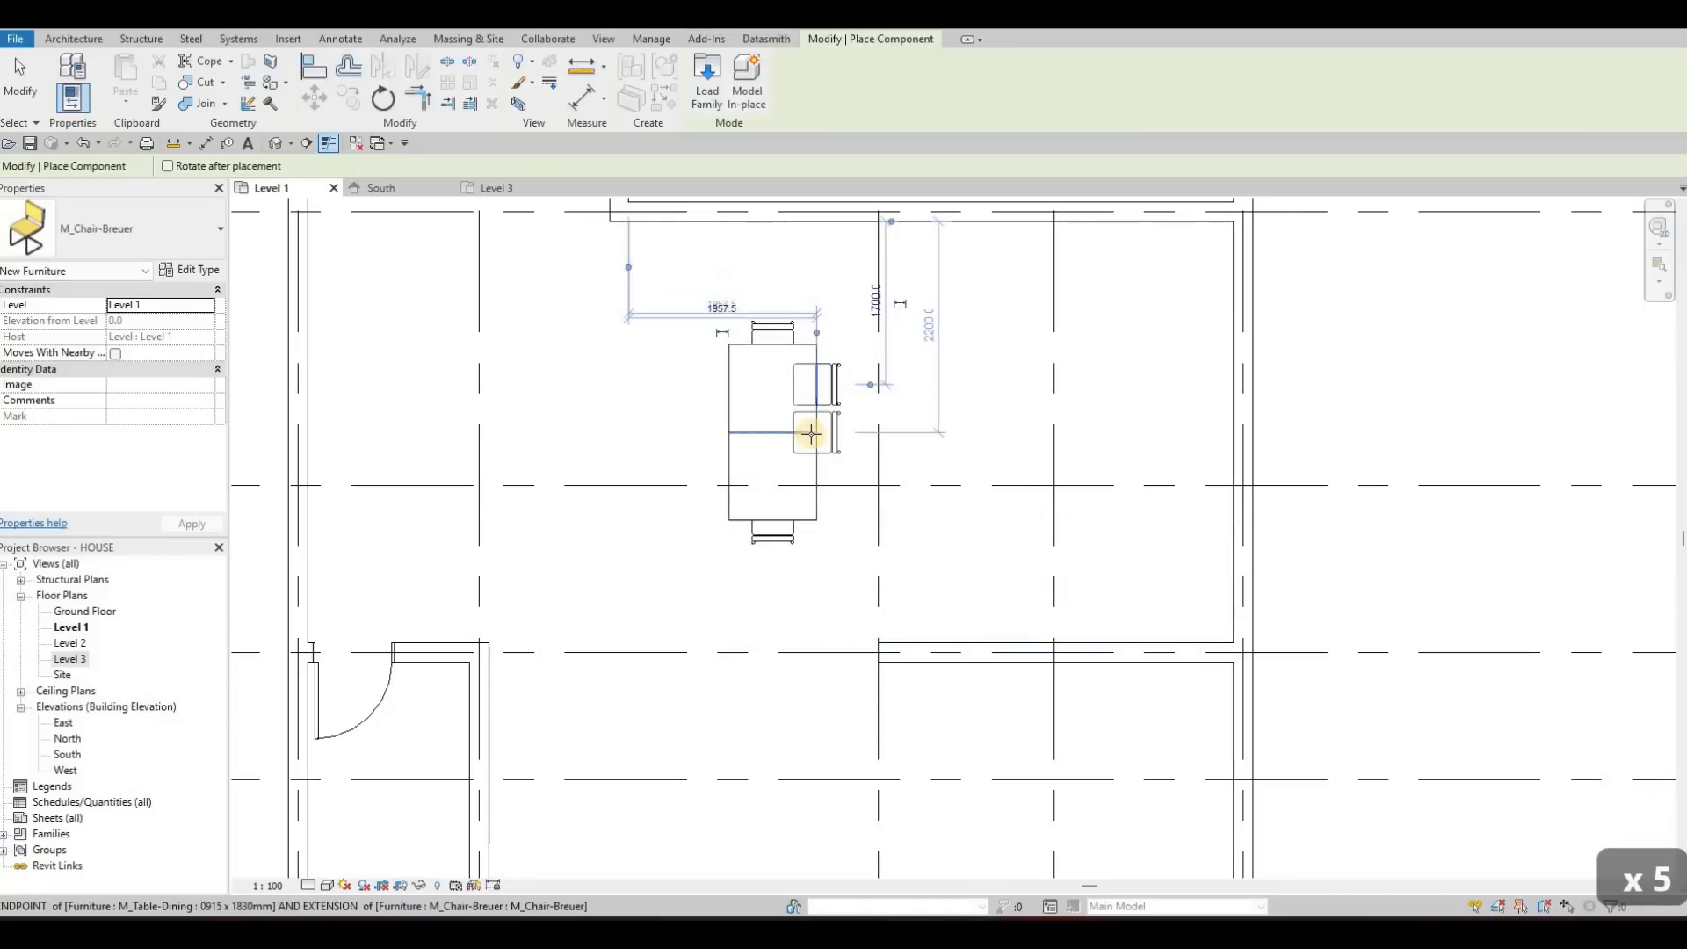
pyautogui.click(807, 478)
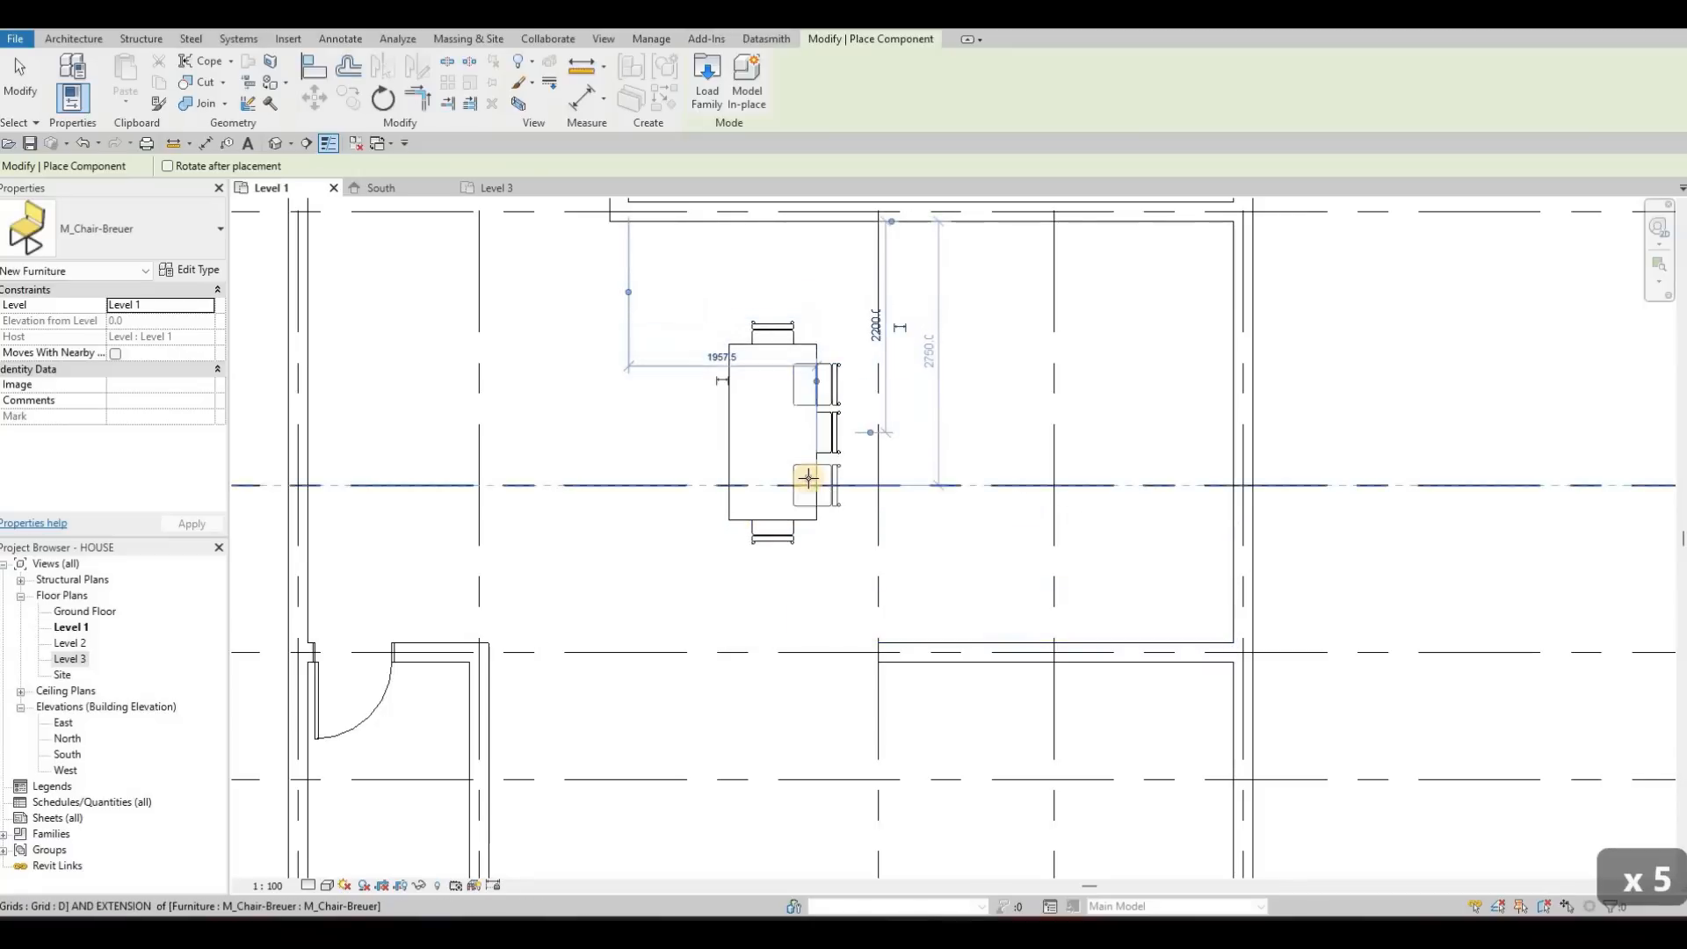
pyautogui.click(790, 436)
pyautogui.press('Escape')
pyautogui.press('Escape')
pyautogui.press('Escape')
# Duplicate the dining table's type and name the new type DINING TABLE
pyautogui.scroll(-2, 768, 454)
pyautogui.click(769, 454)
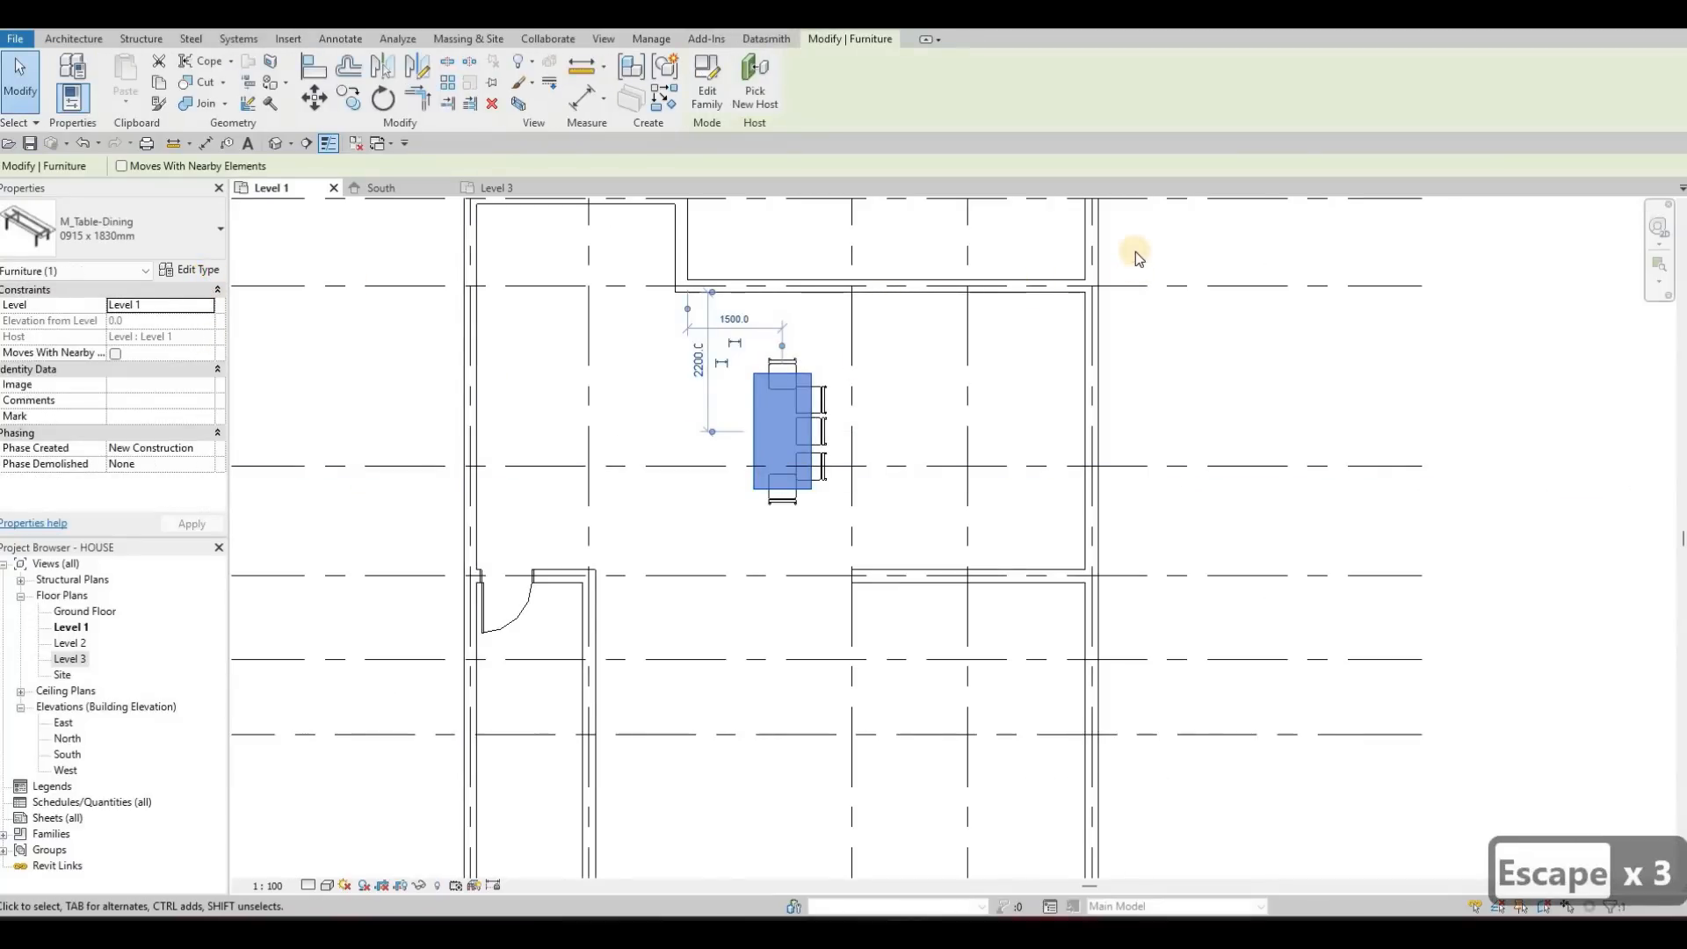
pyautogui.click(188, 270)
pyautogui.click(1137, 251)
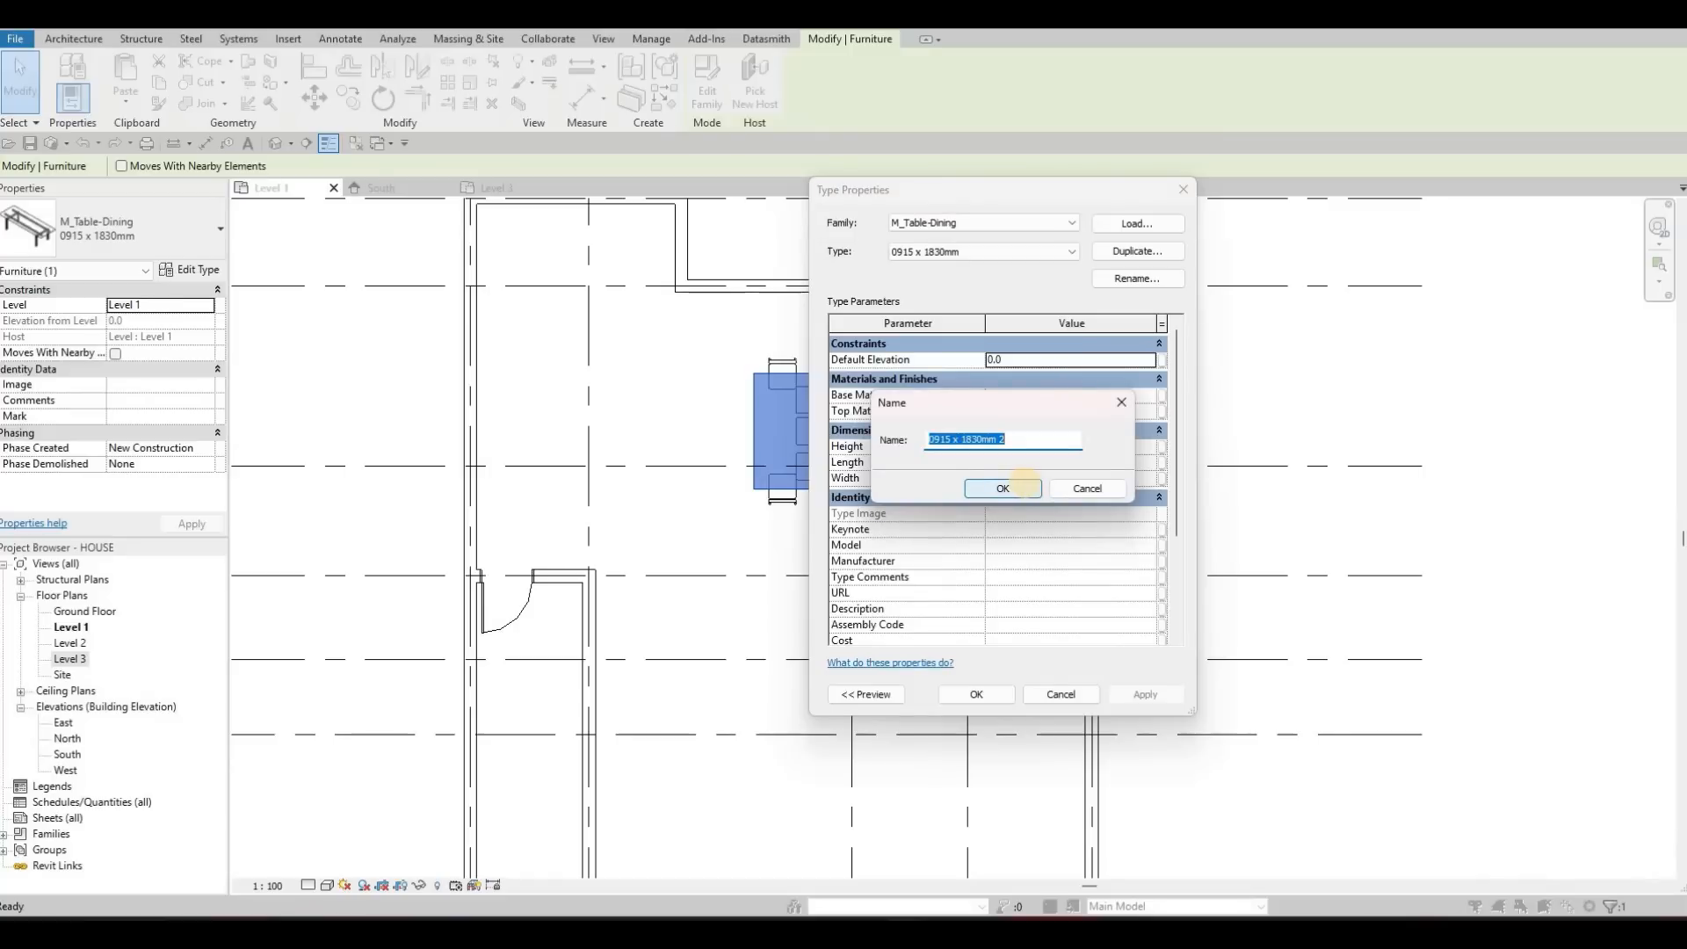
pyautogui.write('DINI')
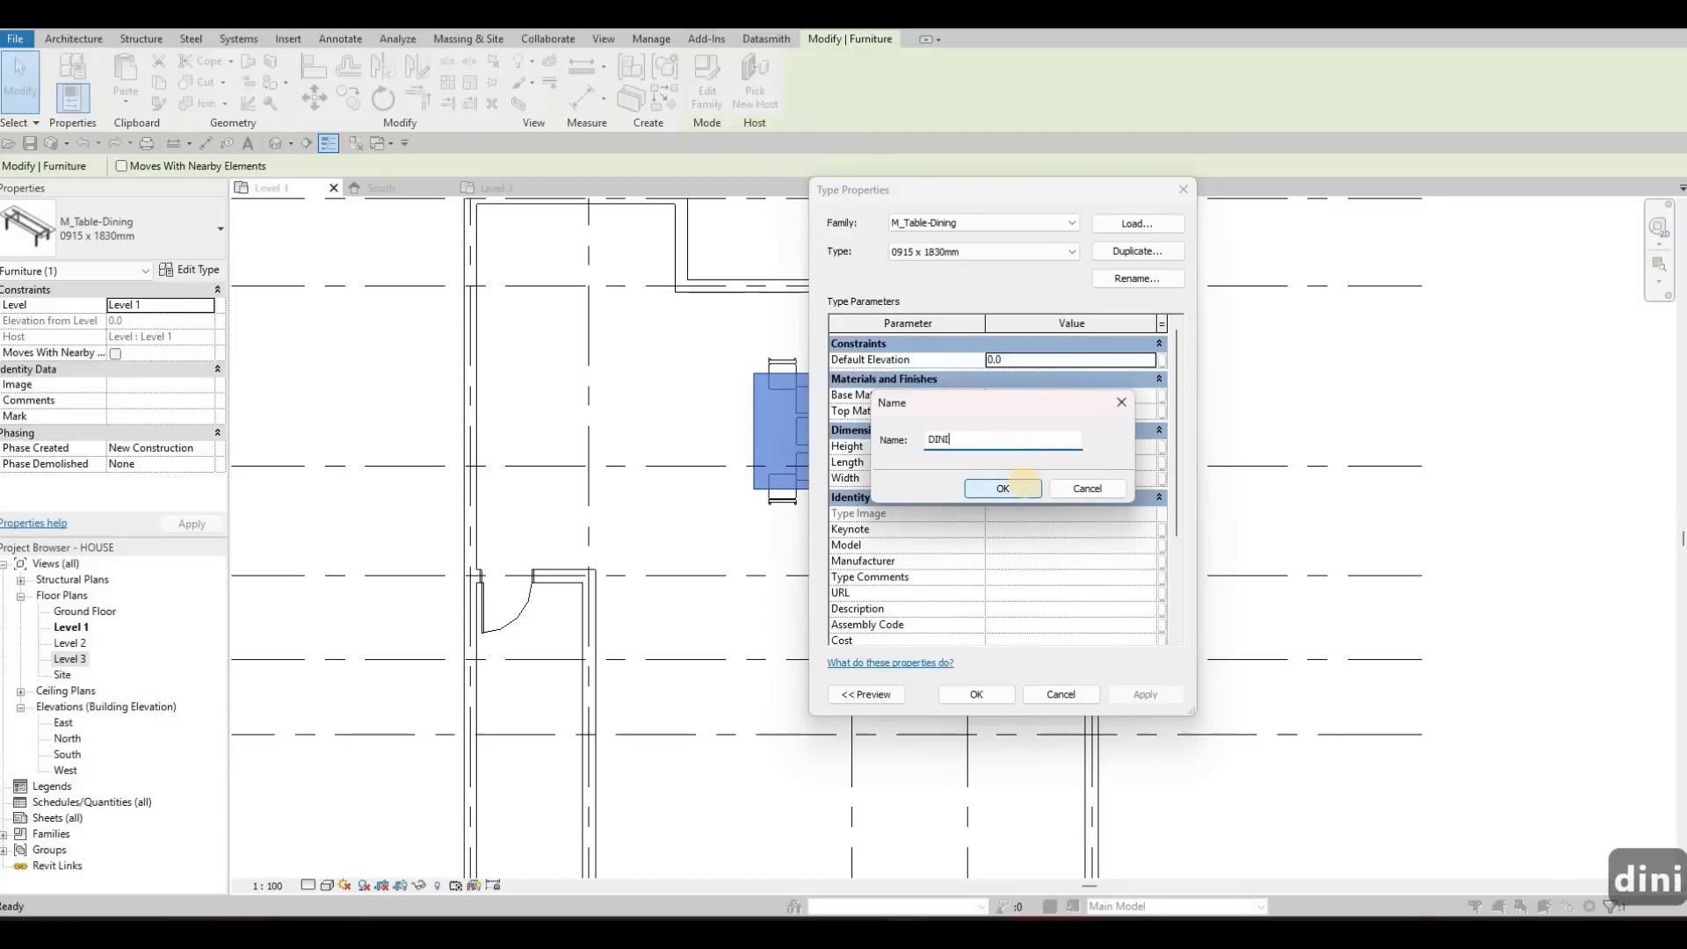
pyautogui.write('NG ARE')
pyautogui.press('BackSpace')
pyautogui.press('BackSpace')
pyautogui.press('BackSpace')
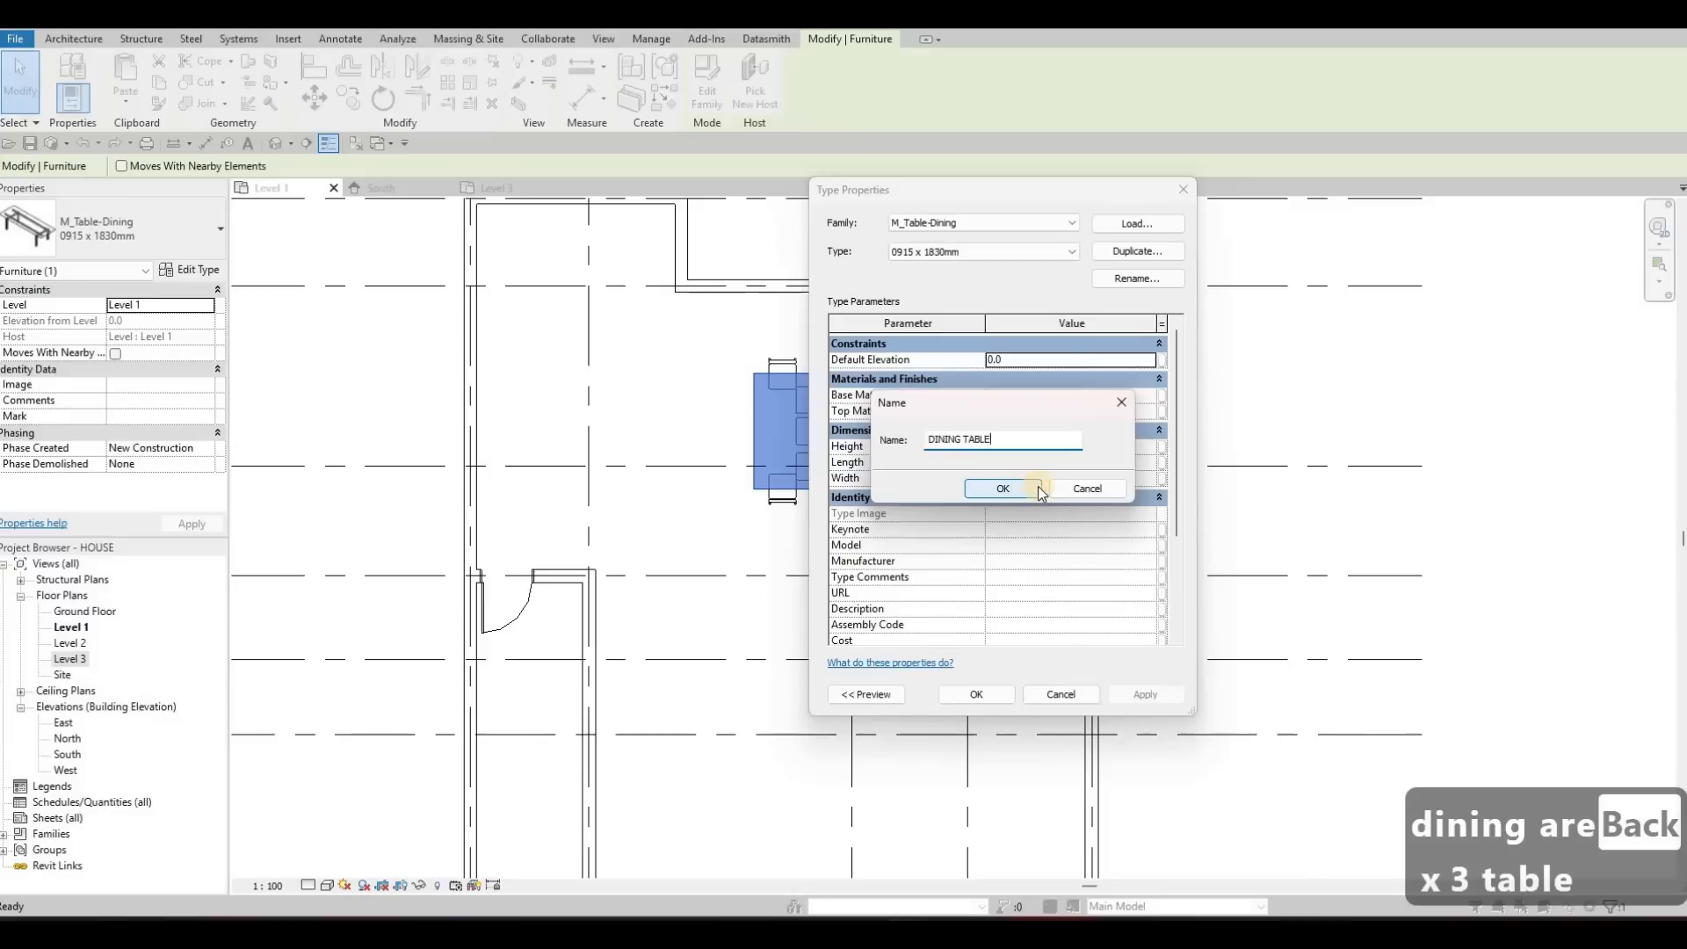
pyautogui.click(1033, 490)
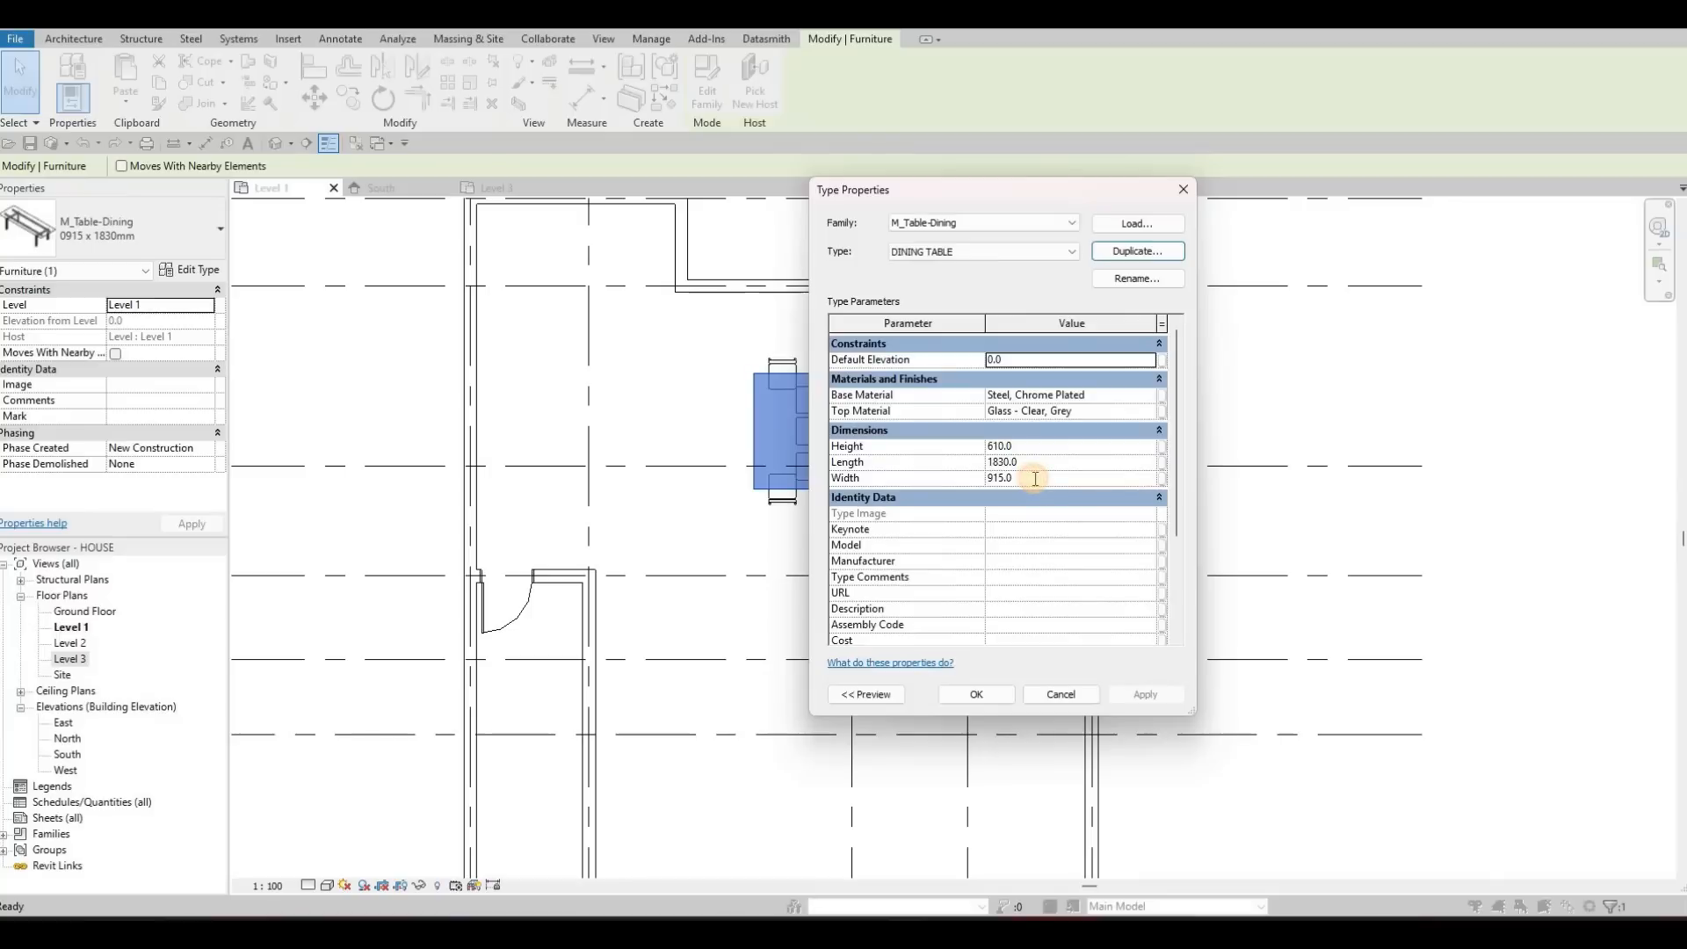
# Set the DINING TABLE type's width to 1000 and its length to 2300
pyautogui.click(1035, 478)
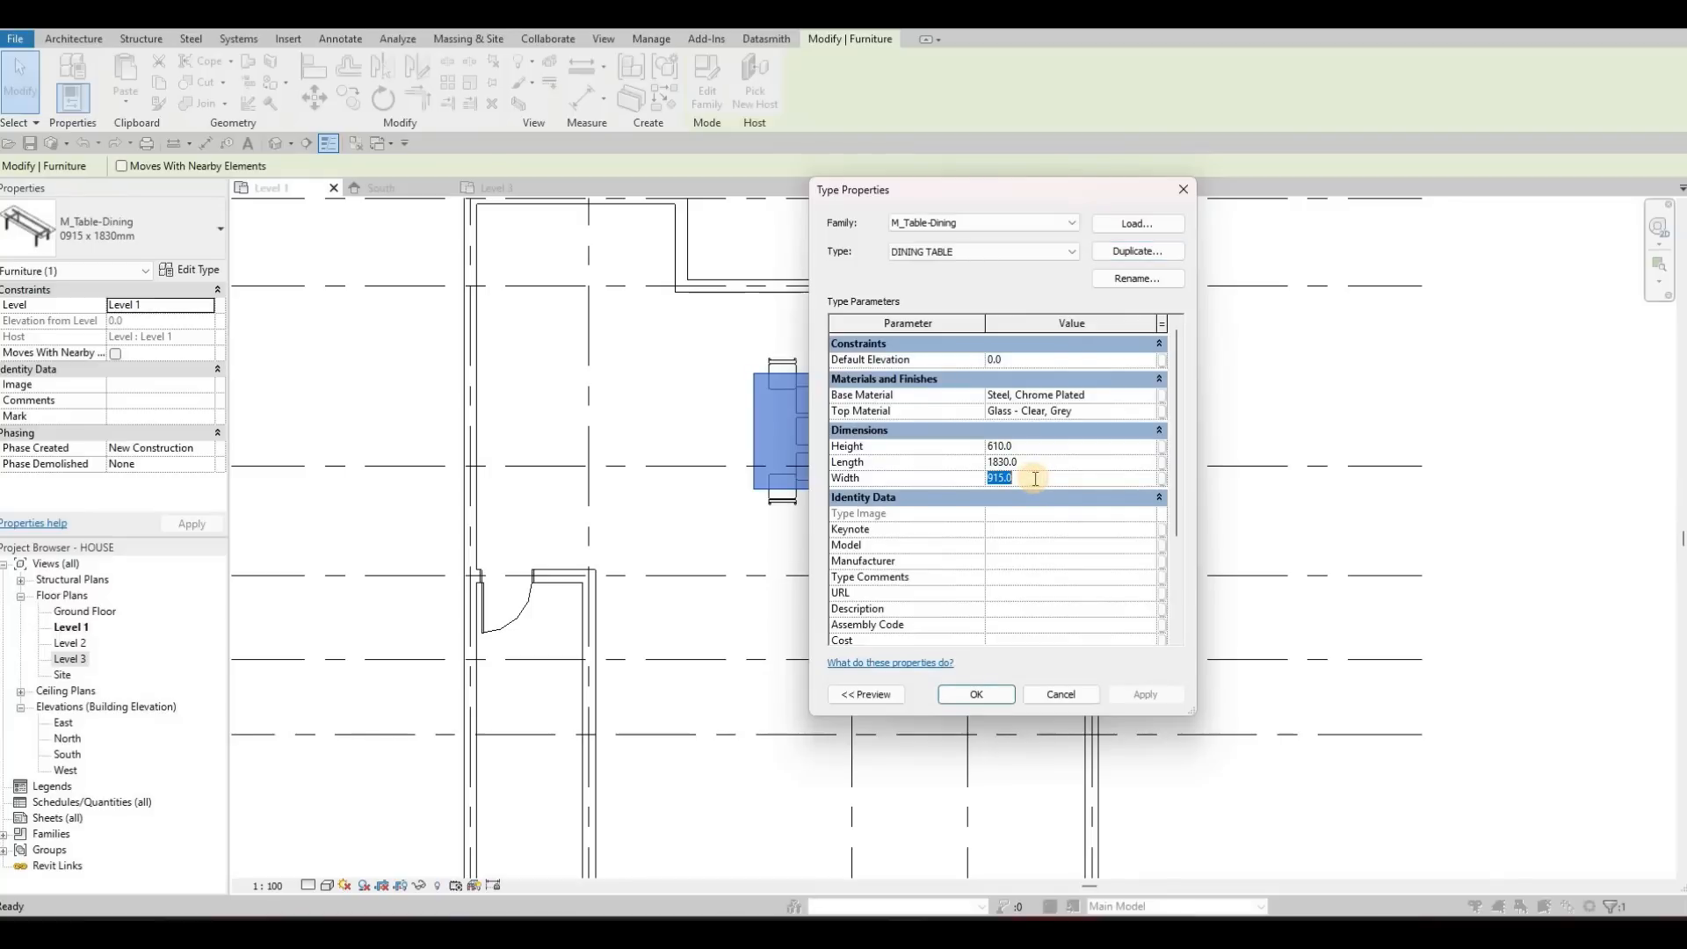
pyautogui.write('1000')
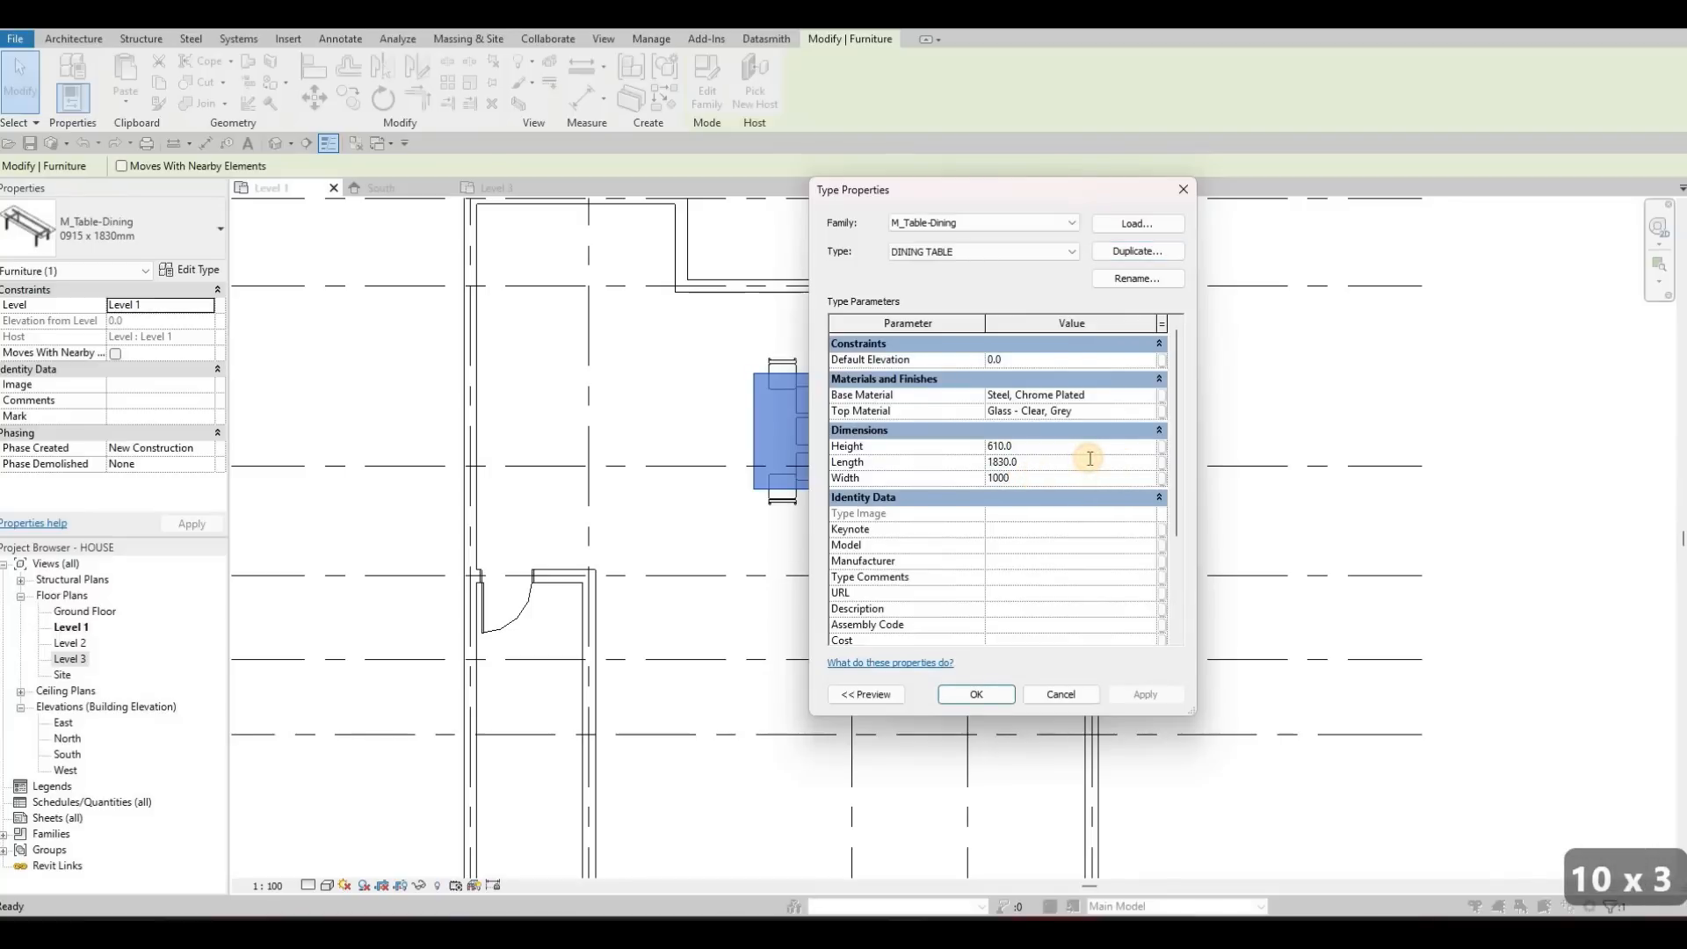
pyautogui.write('2300')
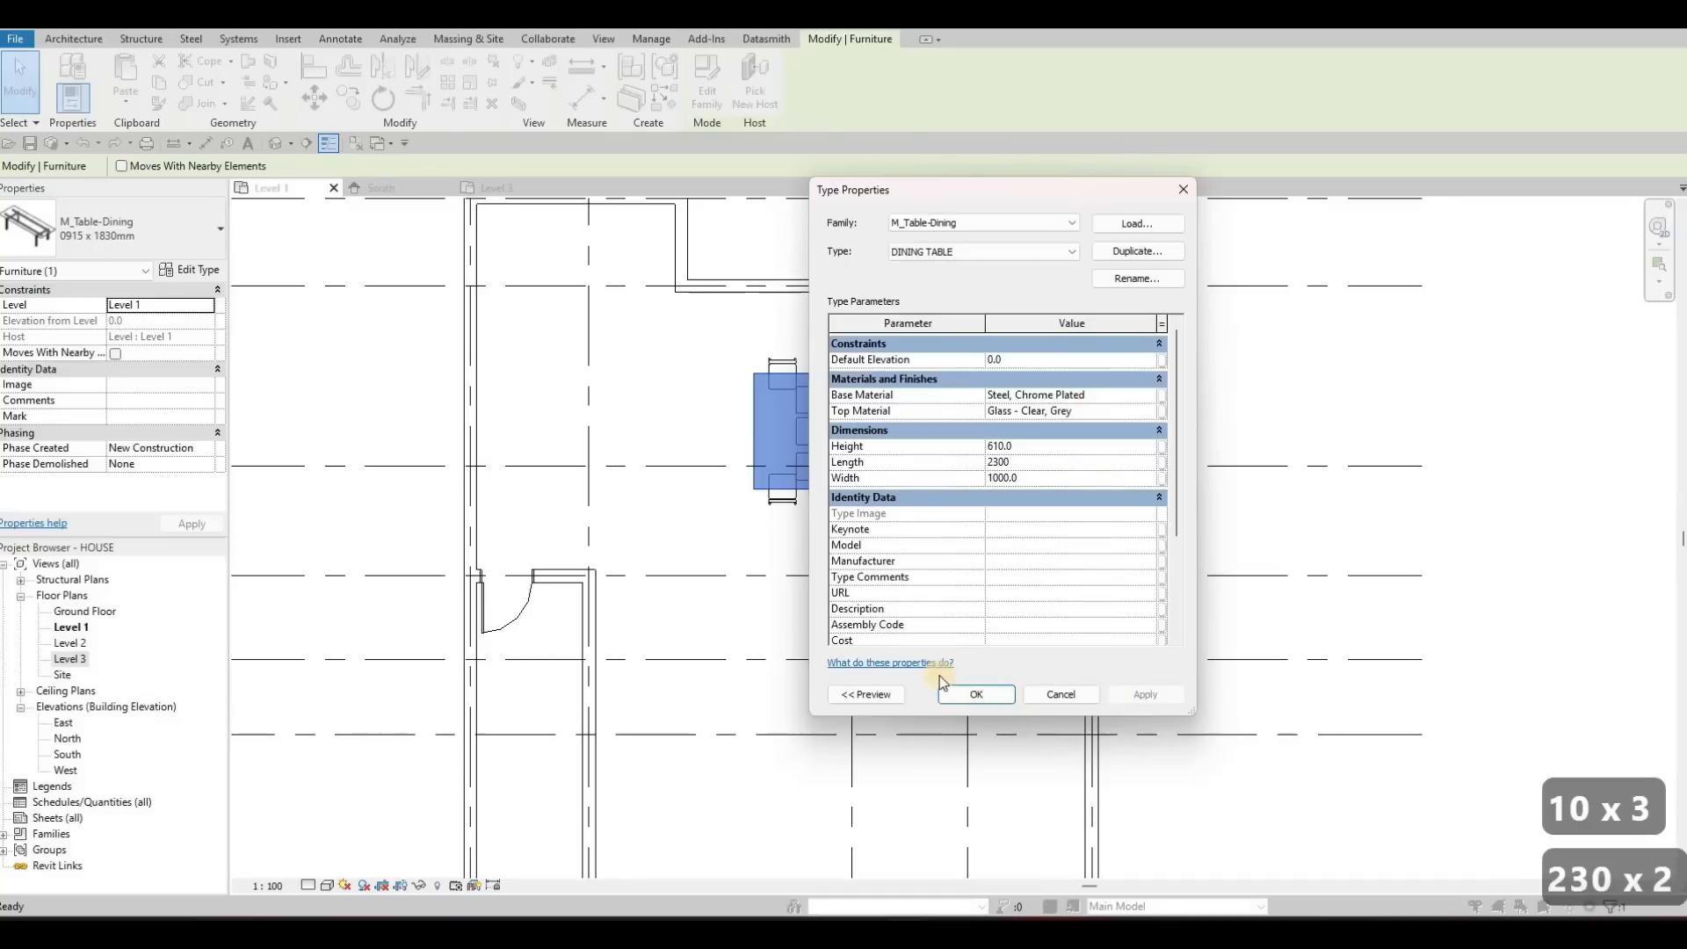
pyautogui.click(977, 694)
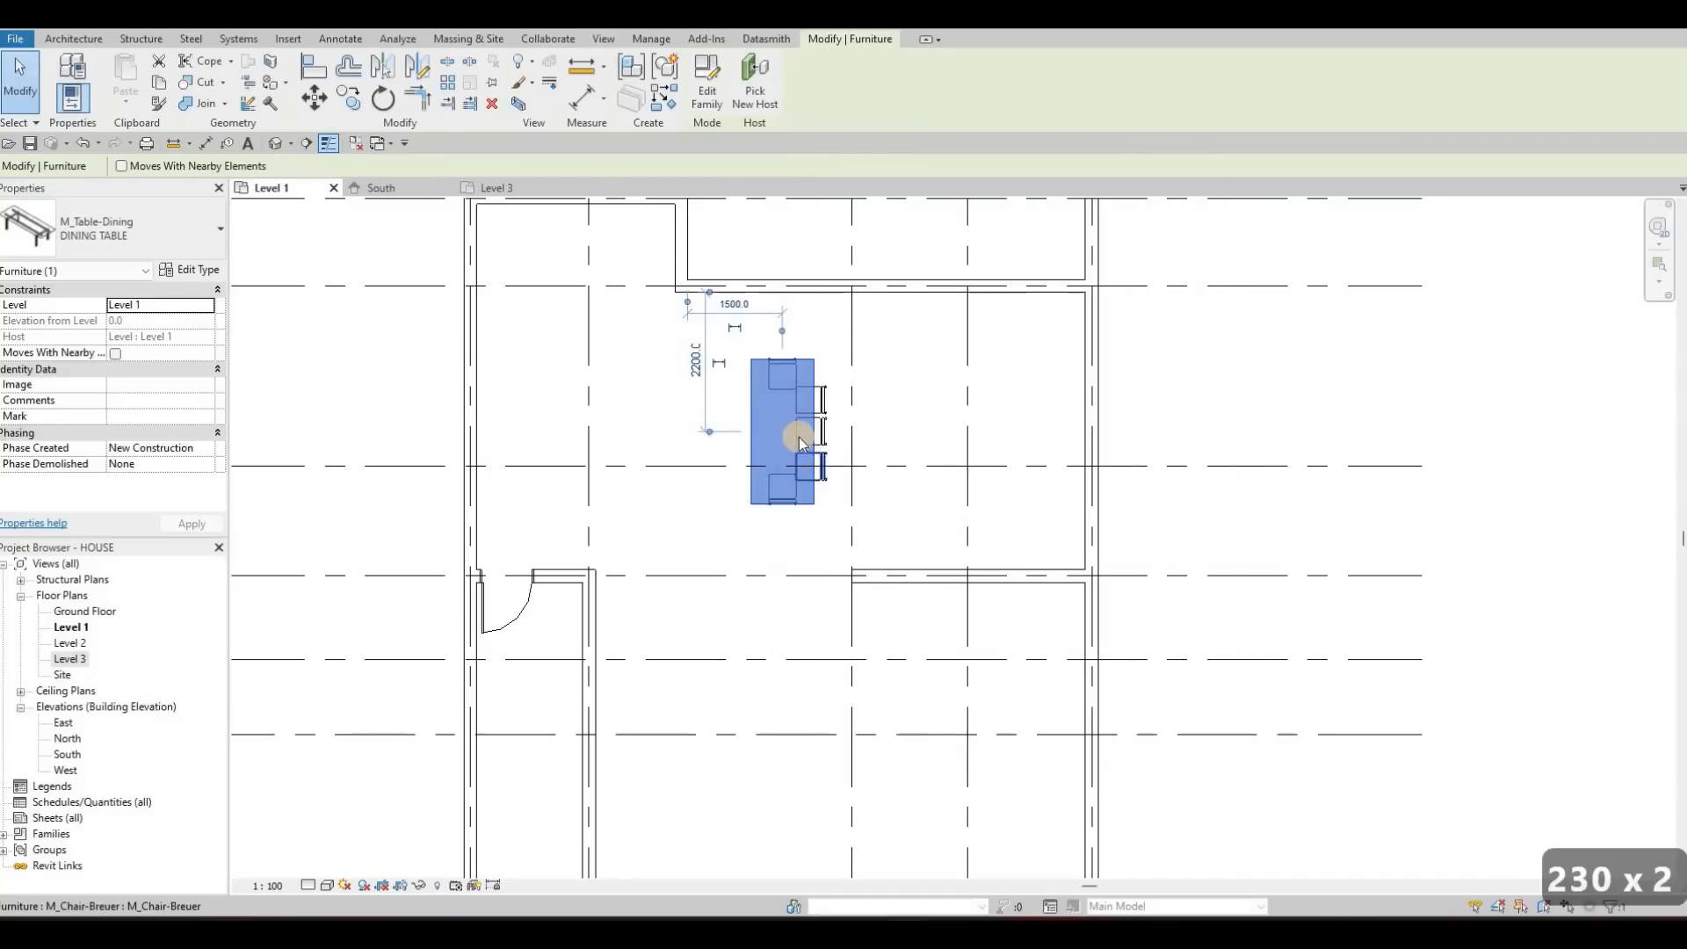
pyautogui.press('Escape')
pyautogui.press('Escape')
# Delete the chair at the table's lower end and nudge the upper-end chair outward past the enlarged table's edge
pyautogui.click(795, 536)
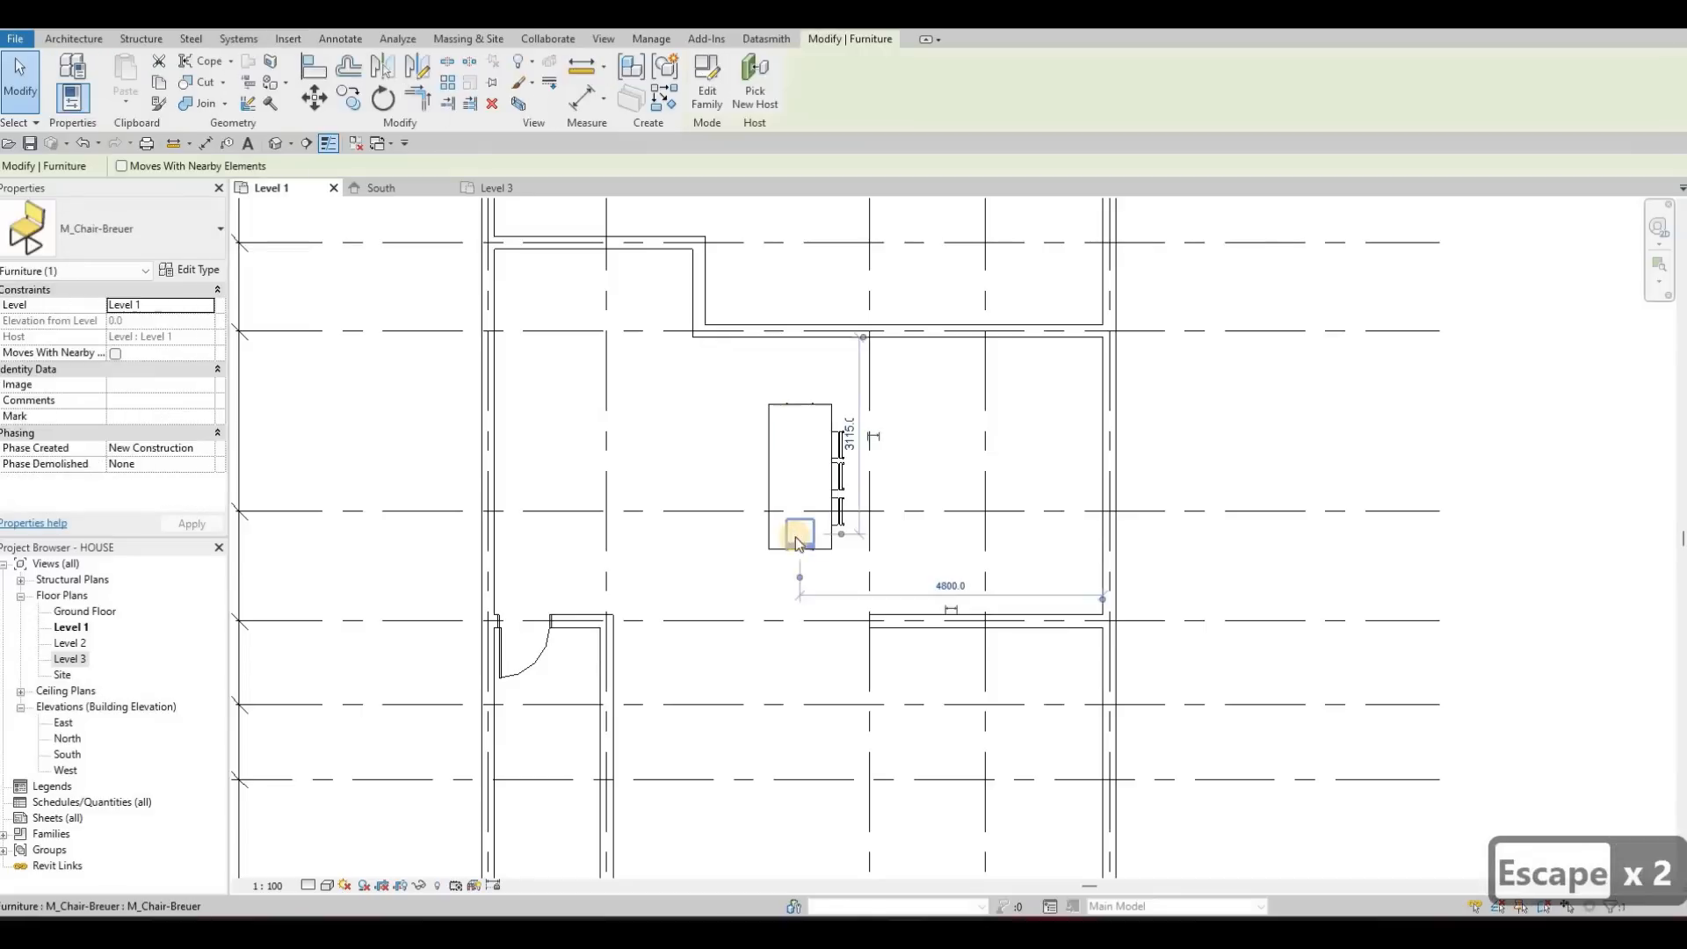
pyautogui.press('Delete')
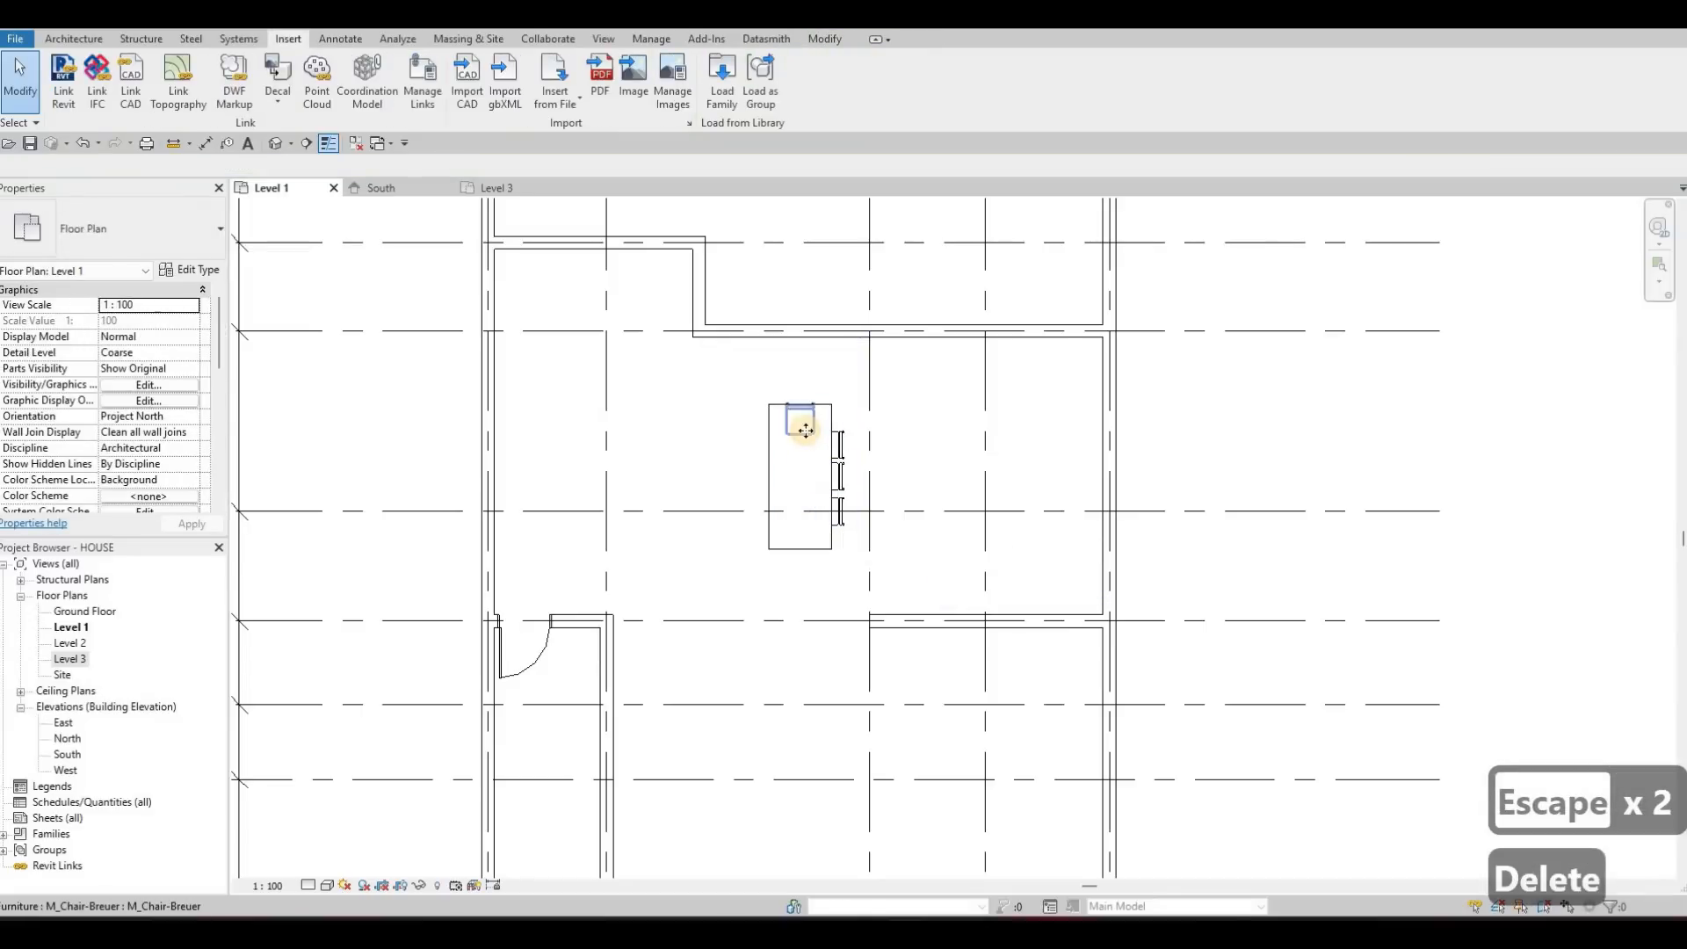
pyautogui.click(806, 434)
pyautogui.press('Up')
pyautogui.press('Up')
pyautogui.press('Up')
pyautogui.press('Up')
pyautogui.press('Escape')
pyautogui.press('Escape')
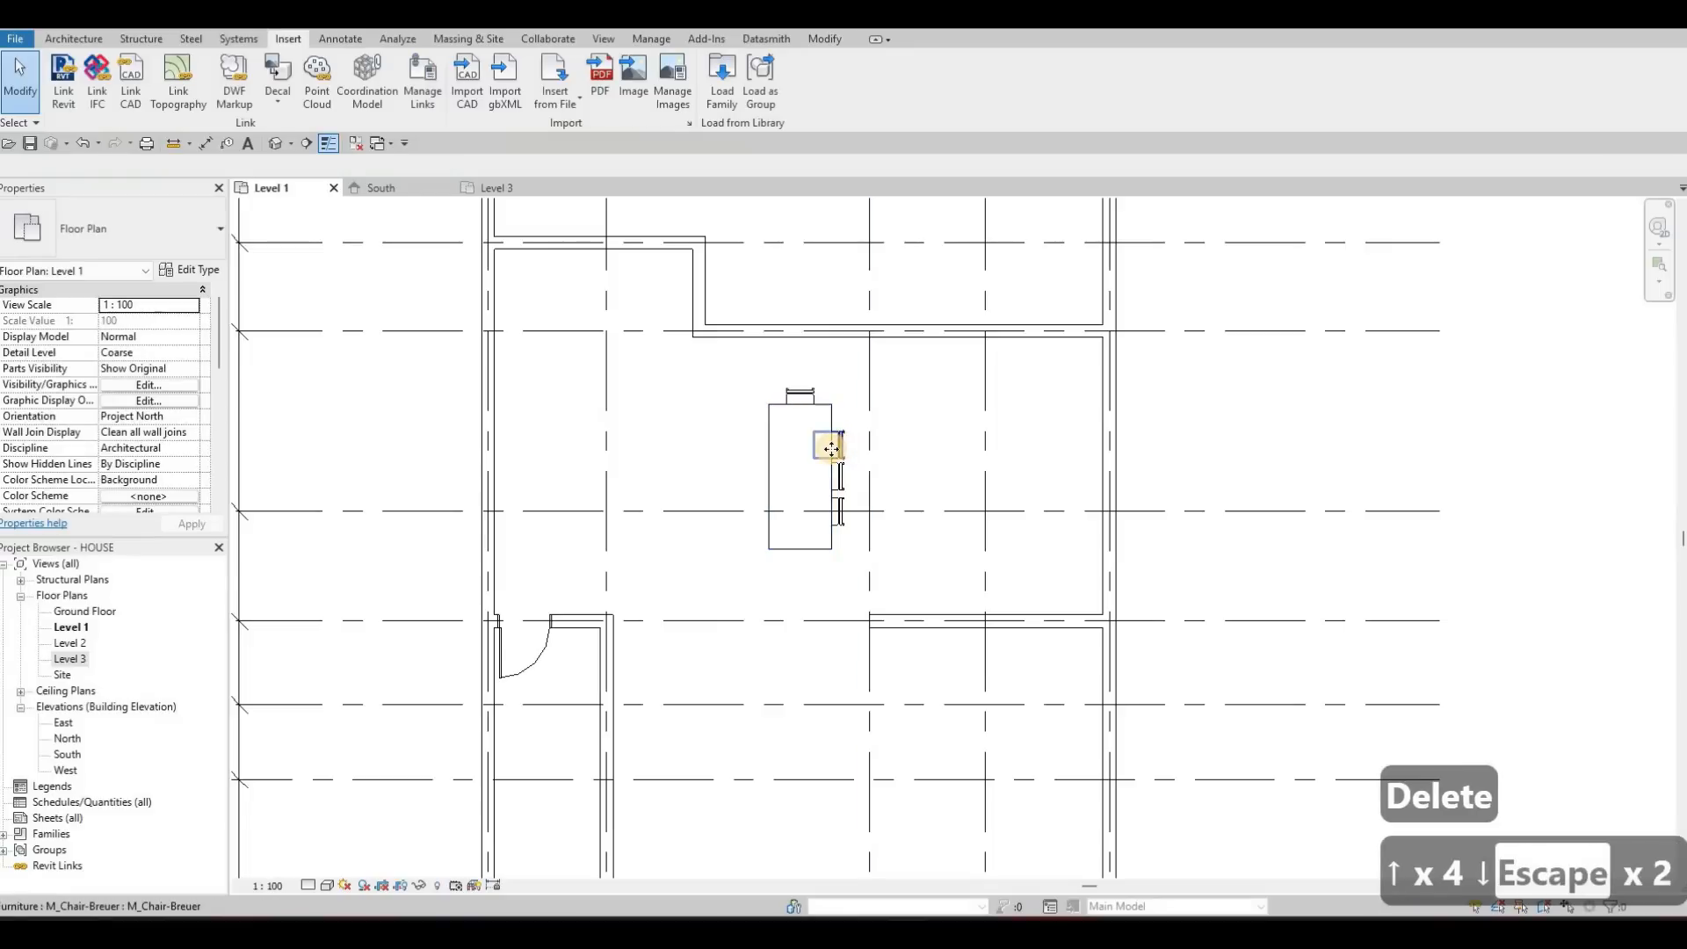
# Spread the right-side chairs by nudging the upper one up and the lower one down along the table
pyautogui.click(832, 448)
pyautogui.click(839, 514)
pyautogui.press('Up')
pyautogui.press('Up')
pyautogui.press('Down')
pyautogui.press('Up')
pyautogui.press('Down')
pyautogui.press('Down')
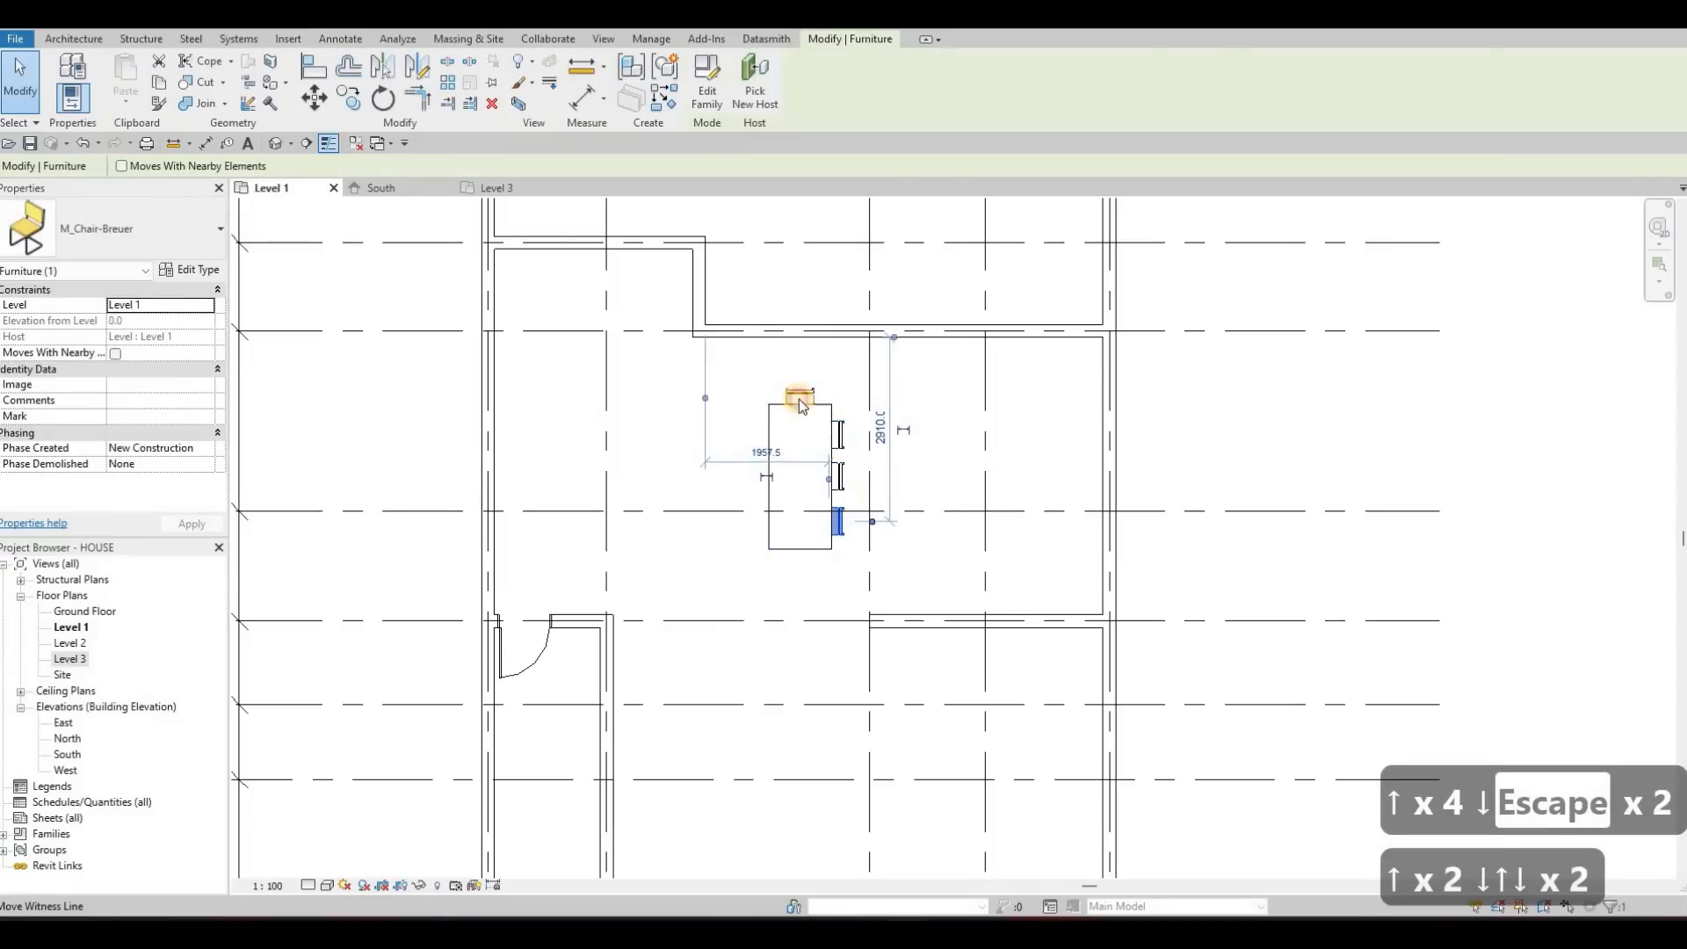
# Mirror a copy of the upper-end chair about the table's horizontal centre line to the lower end
pyautogui.click(801, 406)
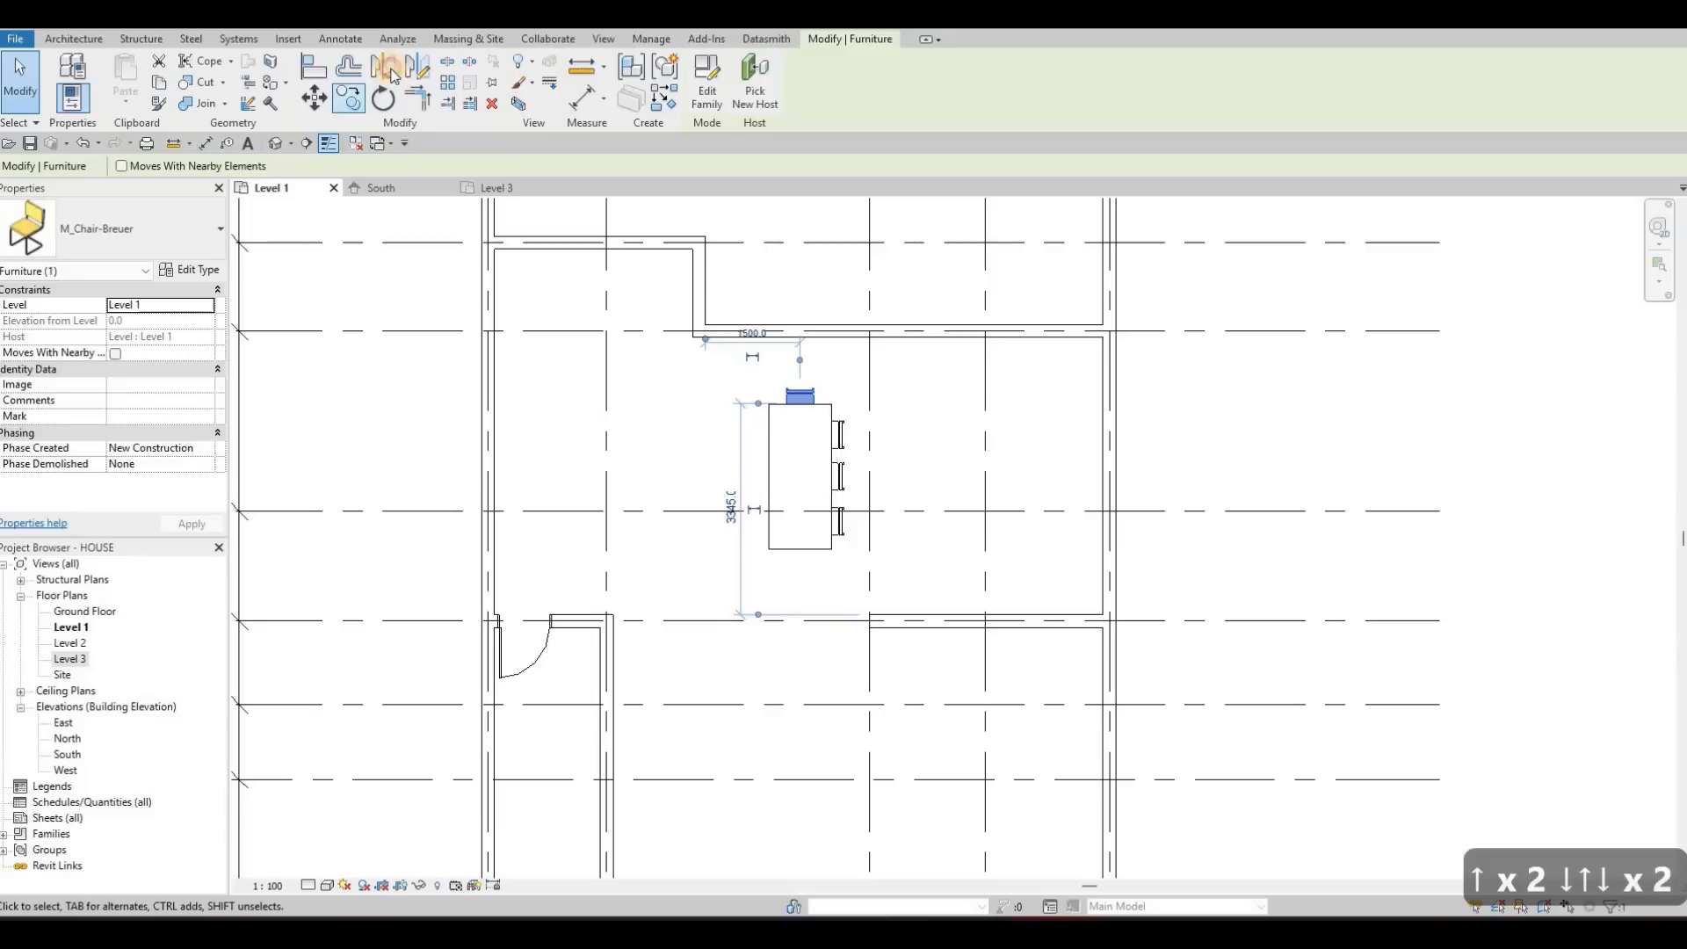
pyautogui.click(841, 449)
pyautogui.press('Escape')
pyautogui.press('Escape')
# Mirror copies of the three right-side chairs about the table's vertical centre line to its left side
pyautogui.click(839, 436)
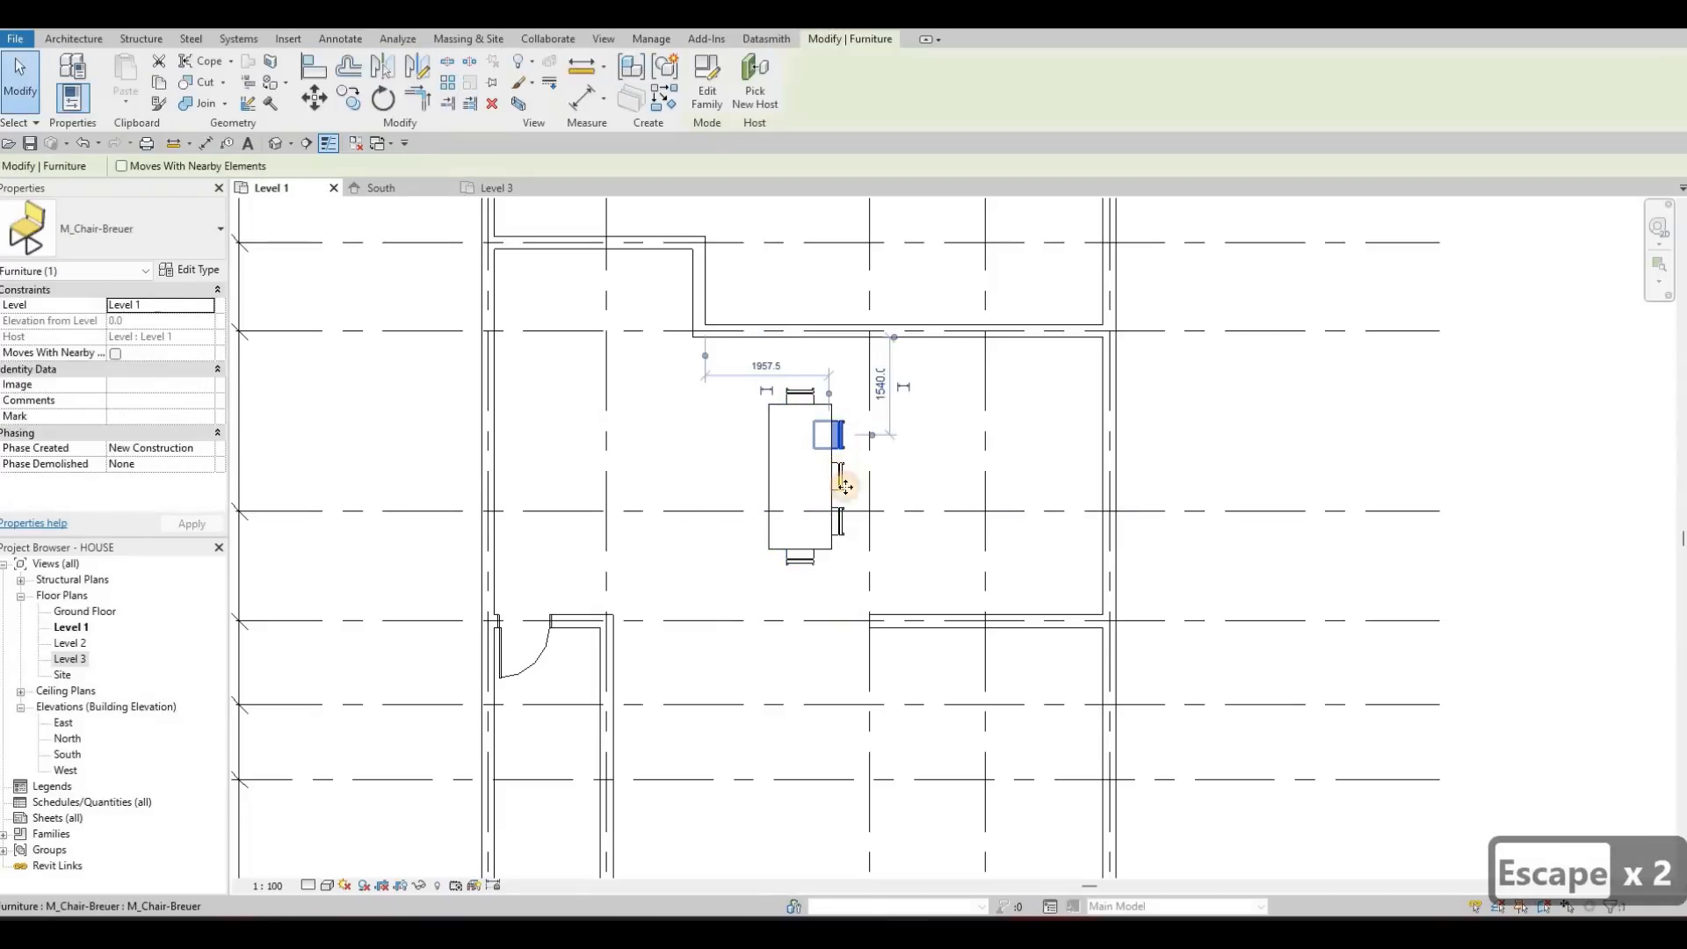
pyautogui.keyDown('ctrl'); pyautogui.click(851, 520); pyautogui.keyUp('ctrl')
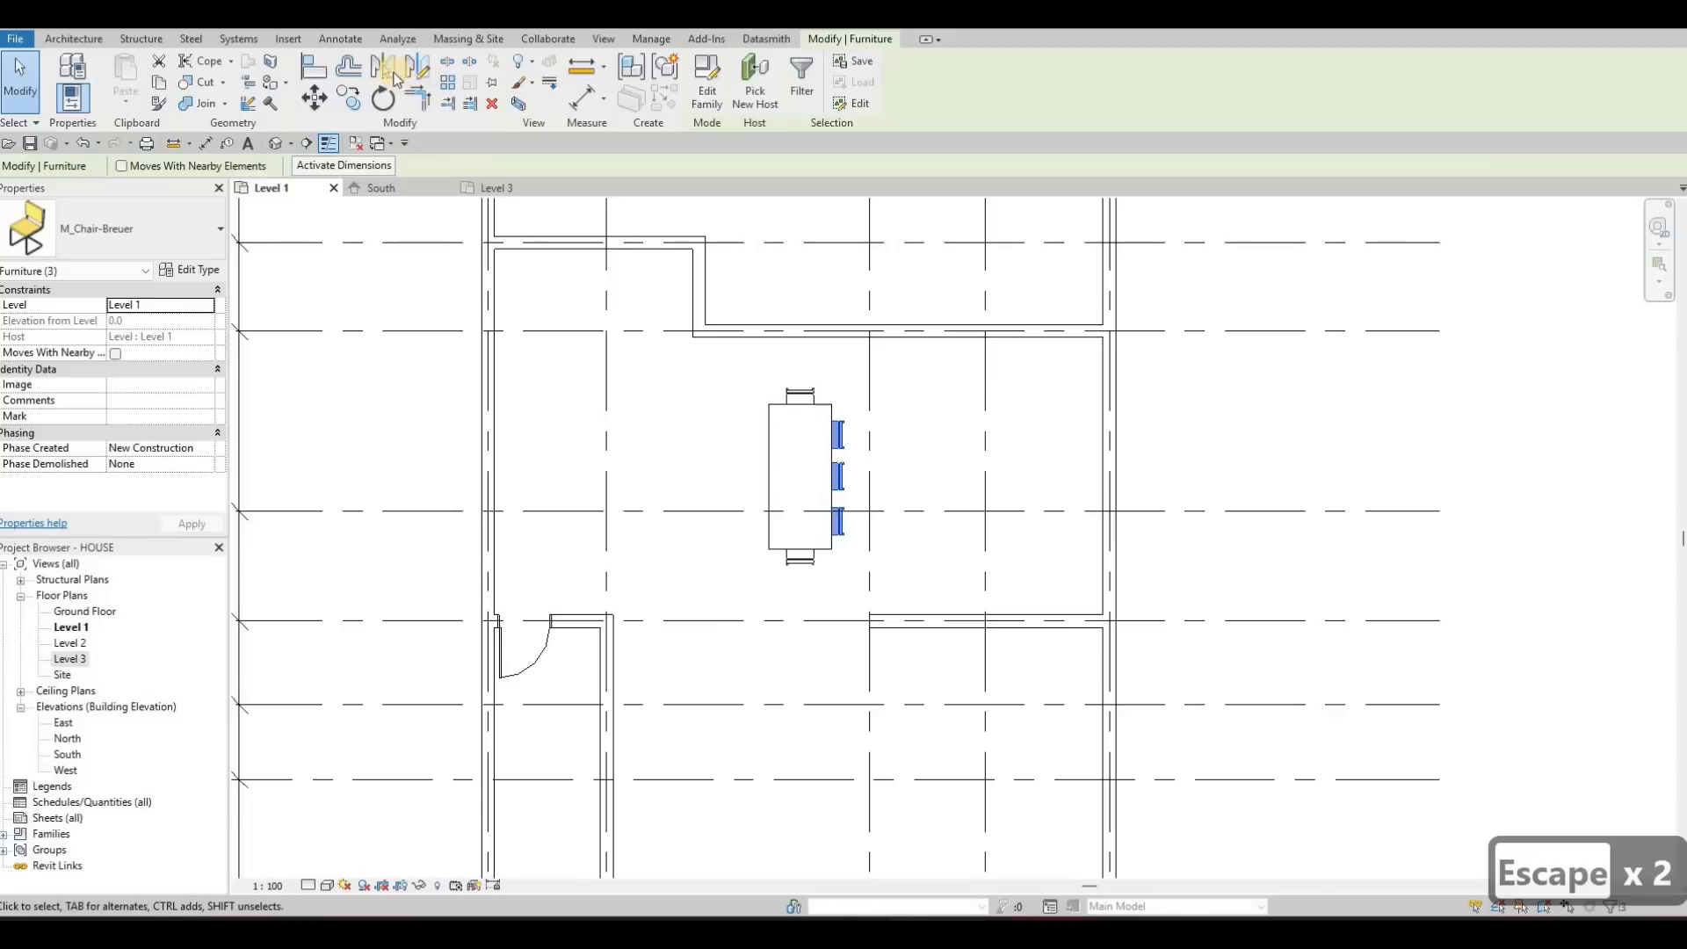
pyautogui.click(393, 77)
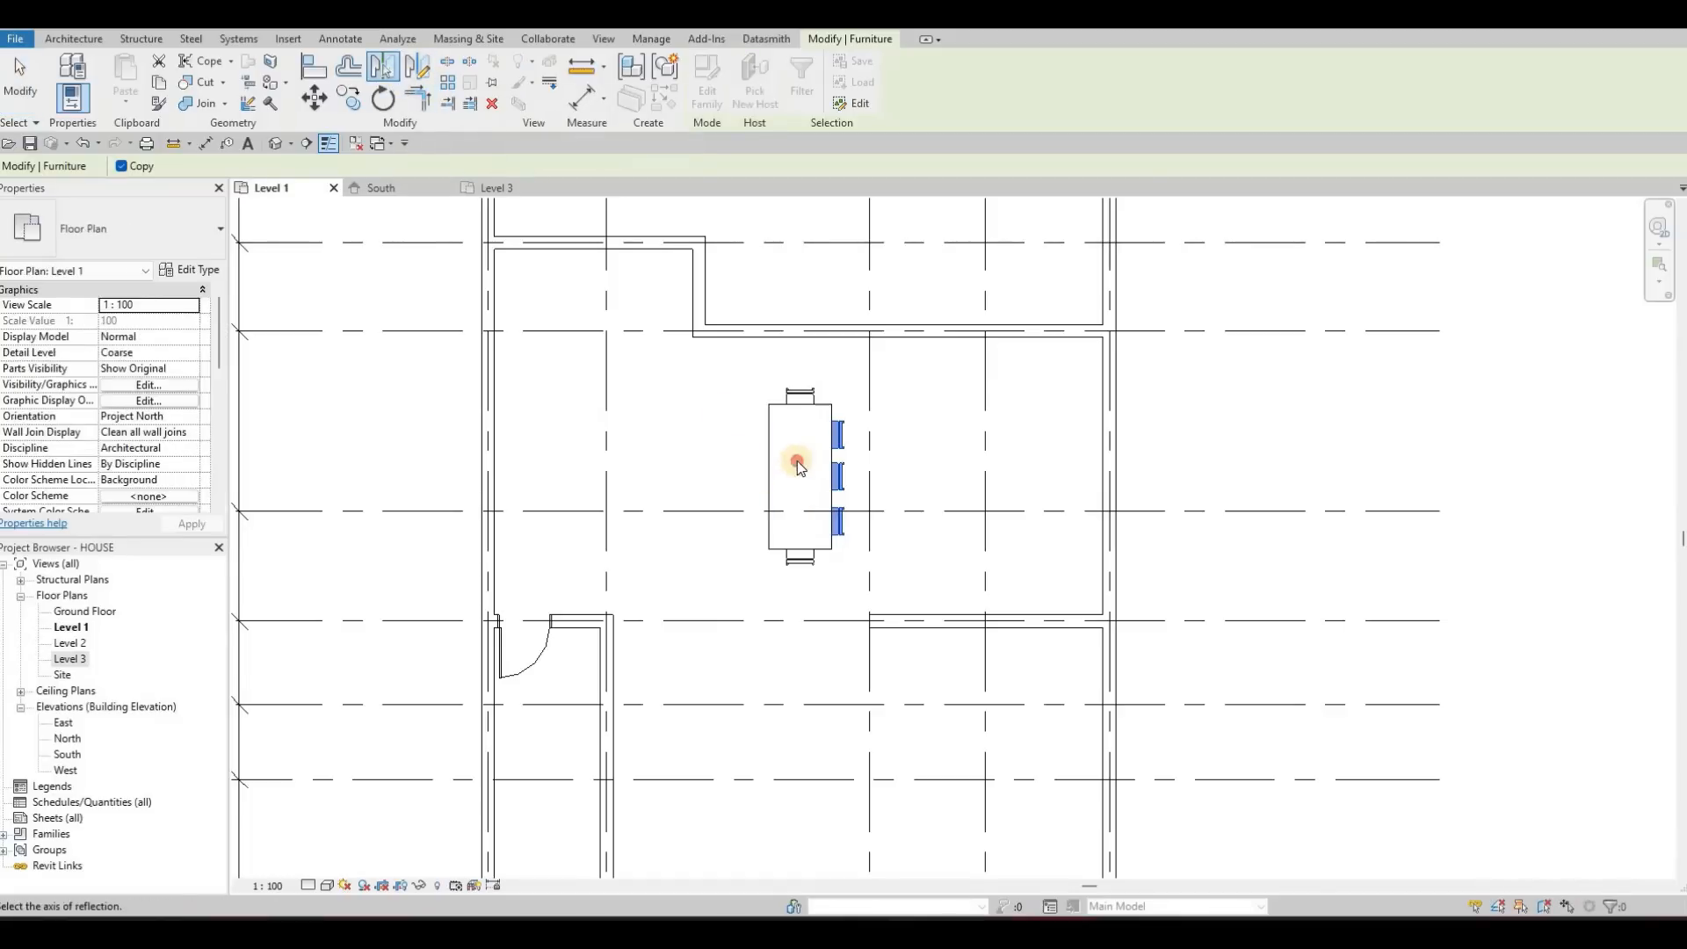
pyautogui.click(751, 418)
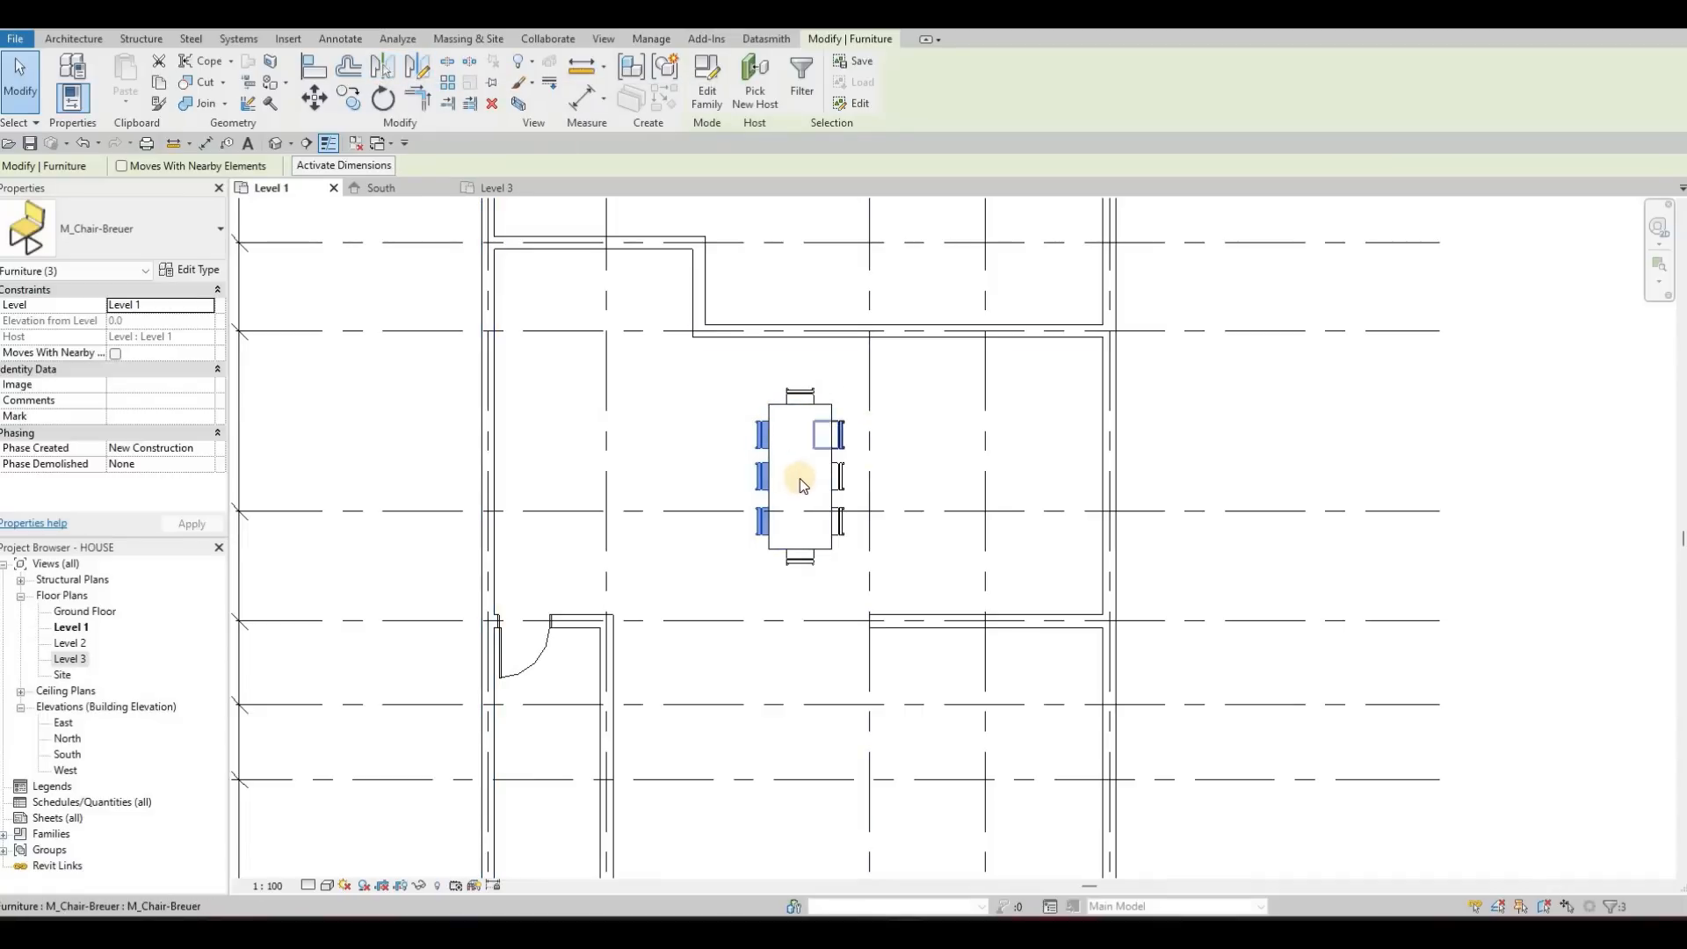
pyautogui.press('Escape')
pyautogui.press('Escape')
pyautogui.press('Escape')
pyautogui.click(767, 412)
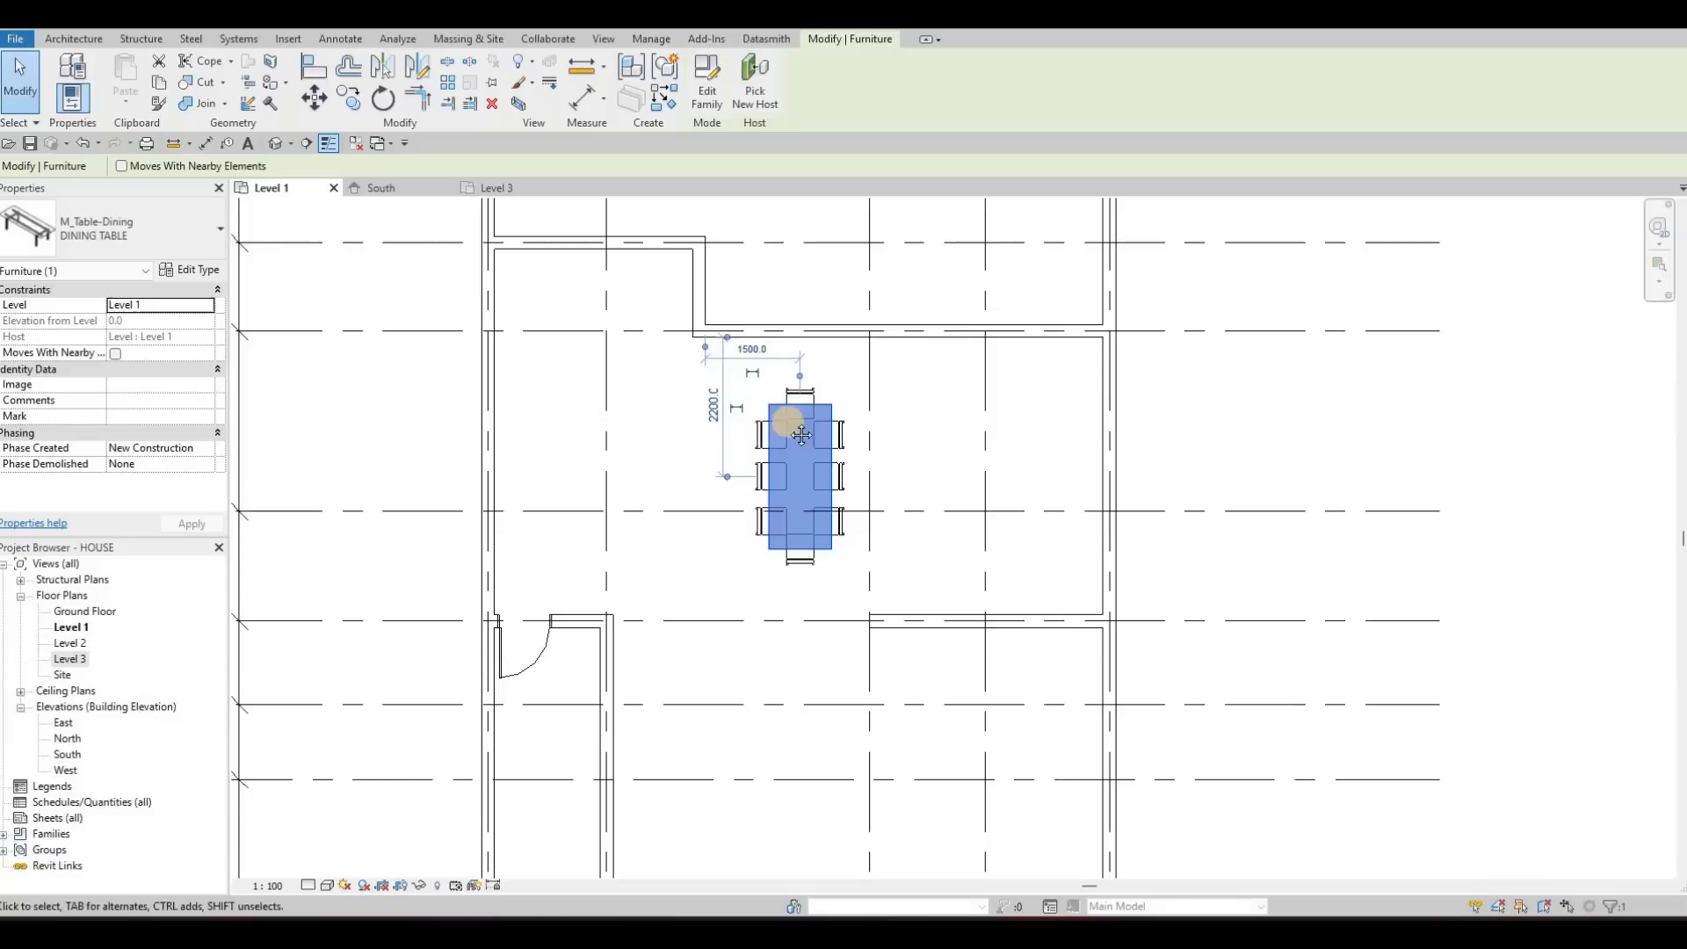
pyautogui.moveTo(487, 408); pyautogui.dragTo(497, 397, button='middle')
pyautogui.moveTo(351, 369); pyautogui.dragTo(372, 325, button='middle')
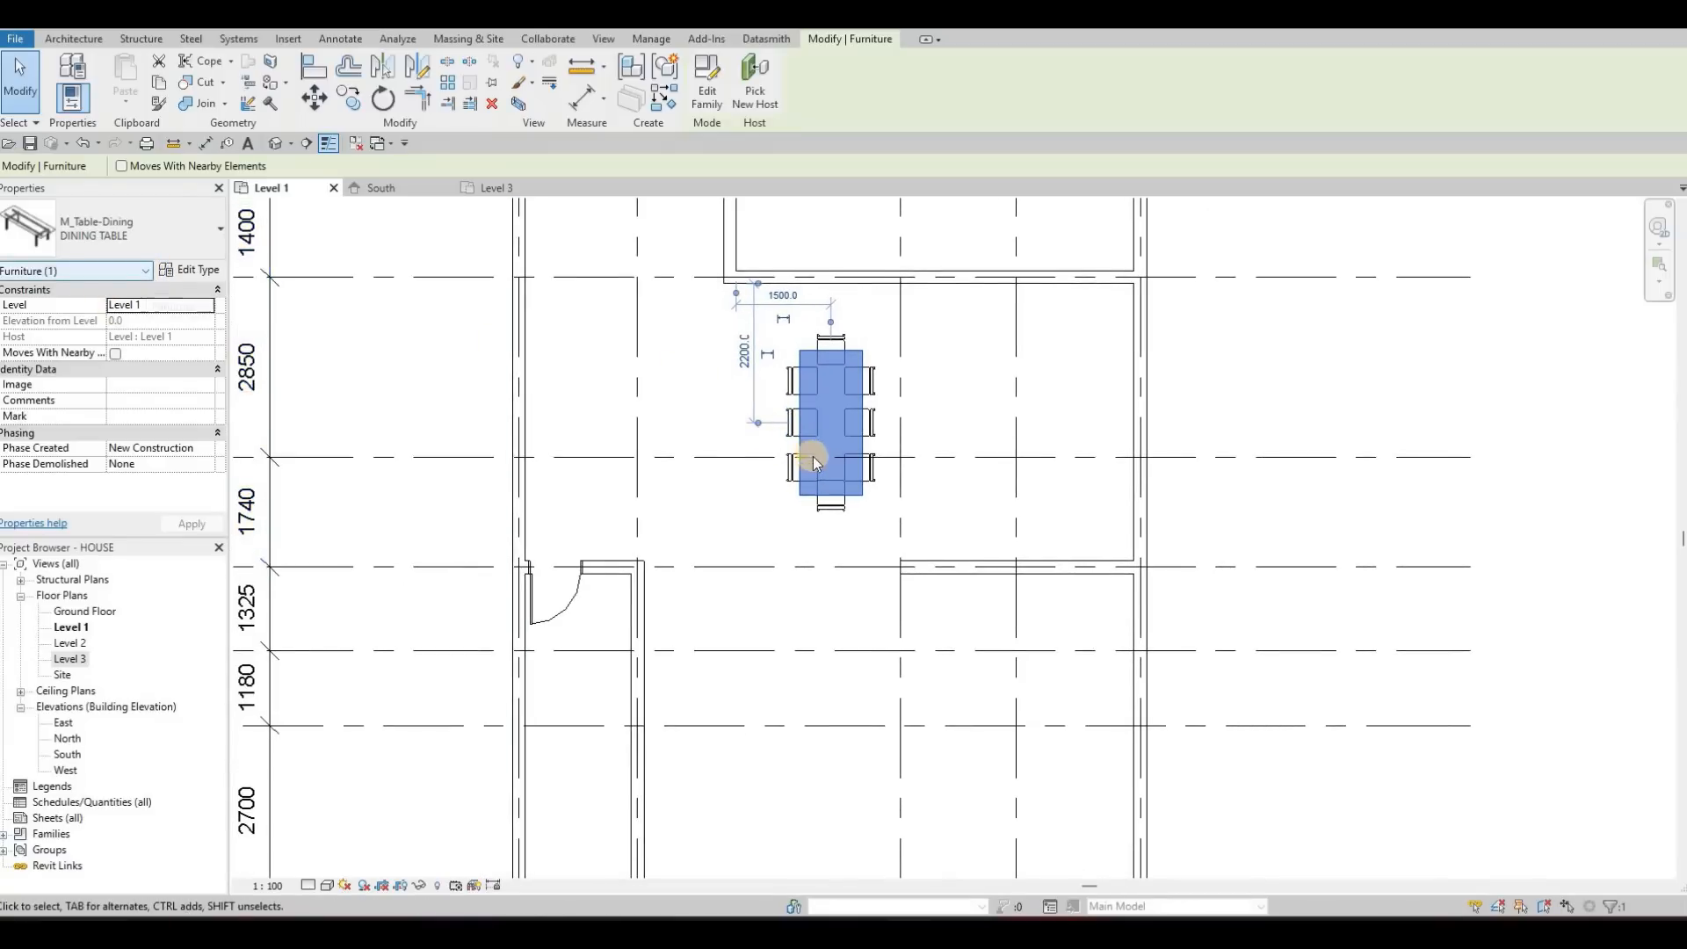
pyautogui.press('Escape')
pyautogui.press('Escape')
pyautogui.scroll(-1, 650, 391)
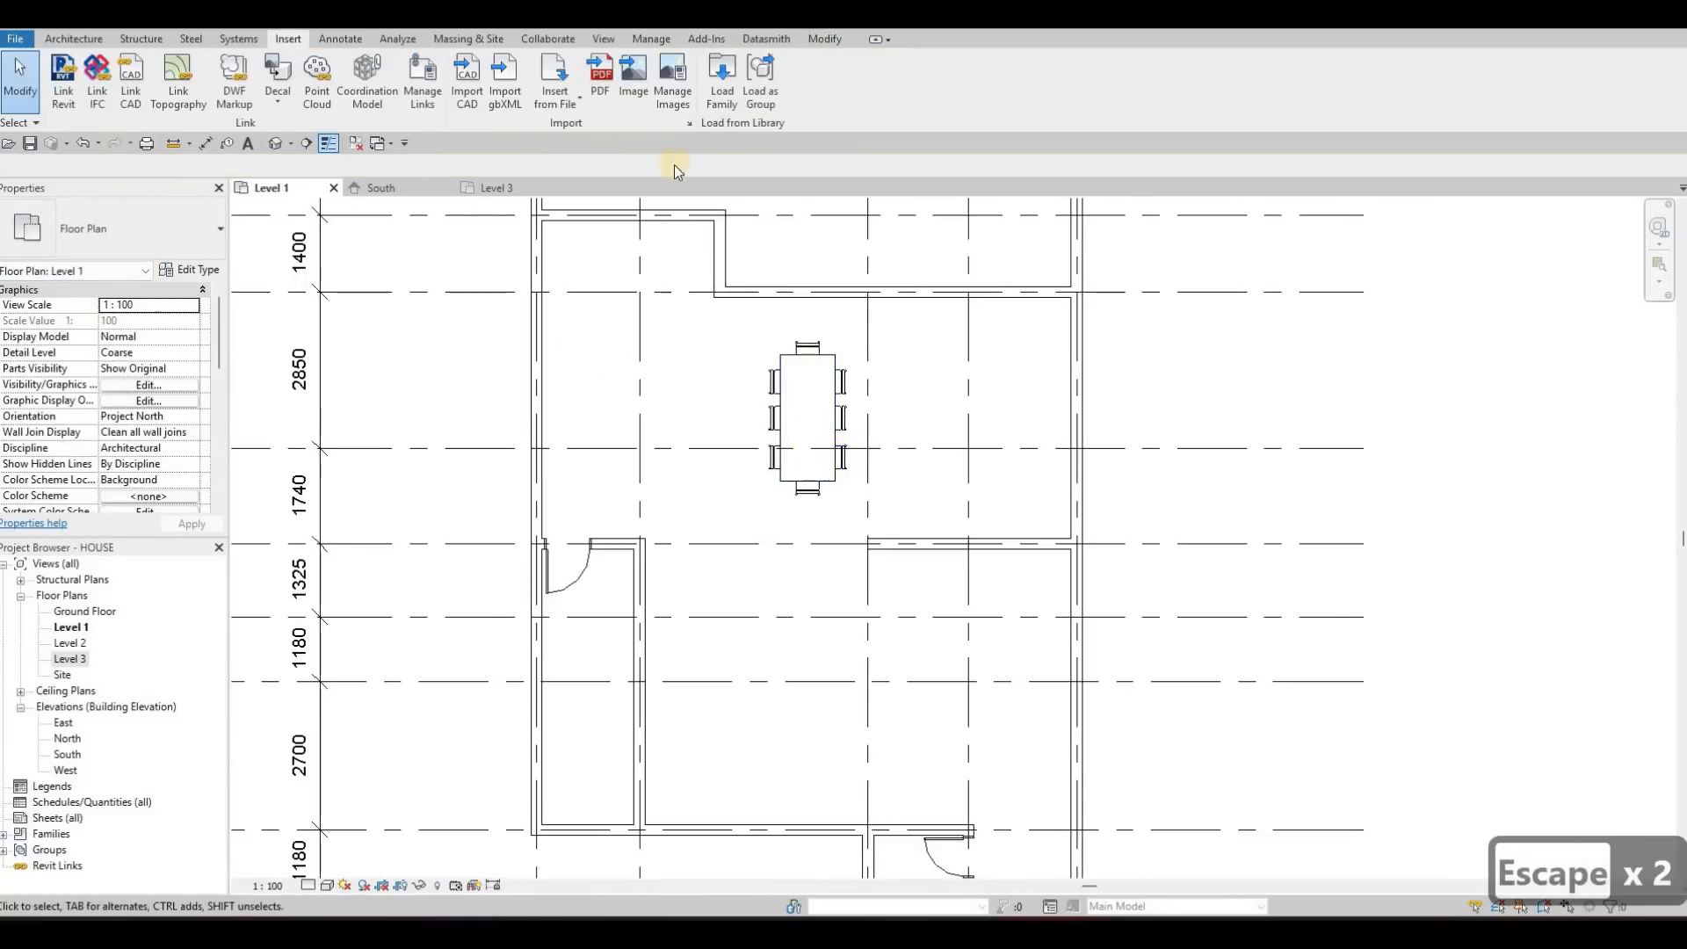
# Preview the families in the Seating folder and load M_Sofa into the project
pyautogui.click(713, 99)
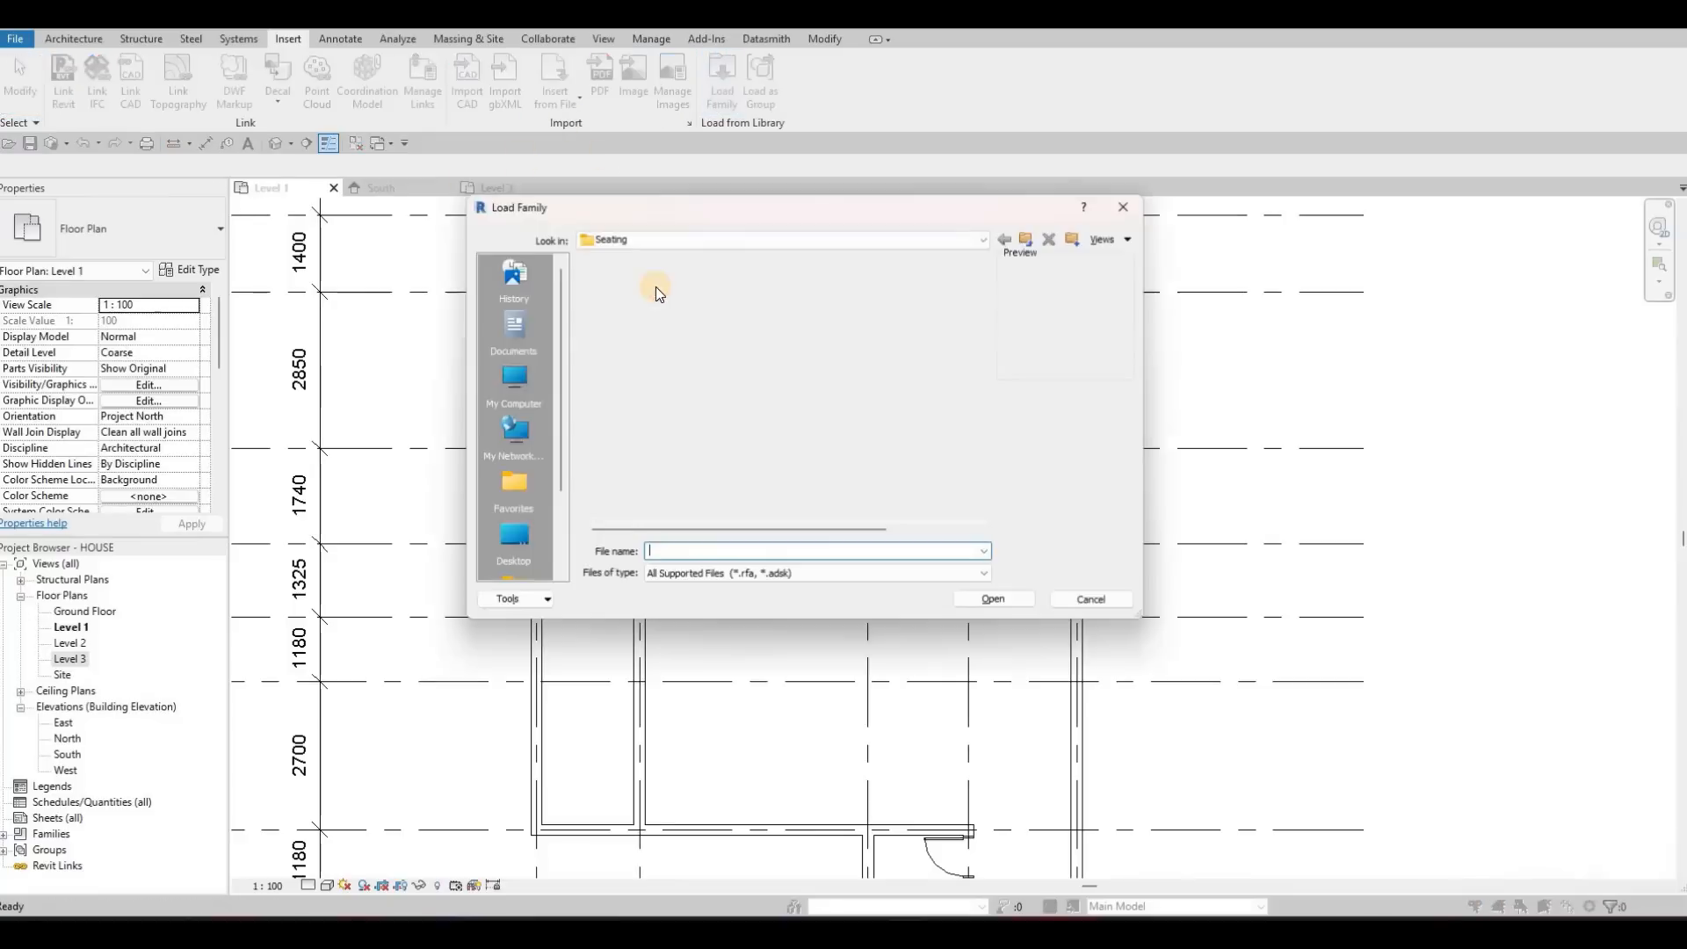
pyautogui.click(655, 286)
pyautogui.press('Down')
pyautogui.press('Down')
pyautogui.press('Down')
pyautogui.press('Down')
pyautogui.press('Down')
pyautogui.press('Down')
pyautogui.press('Down')
pyautogui.press('Down')
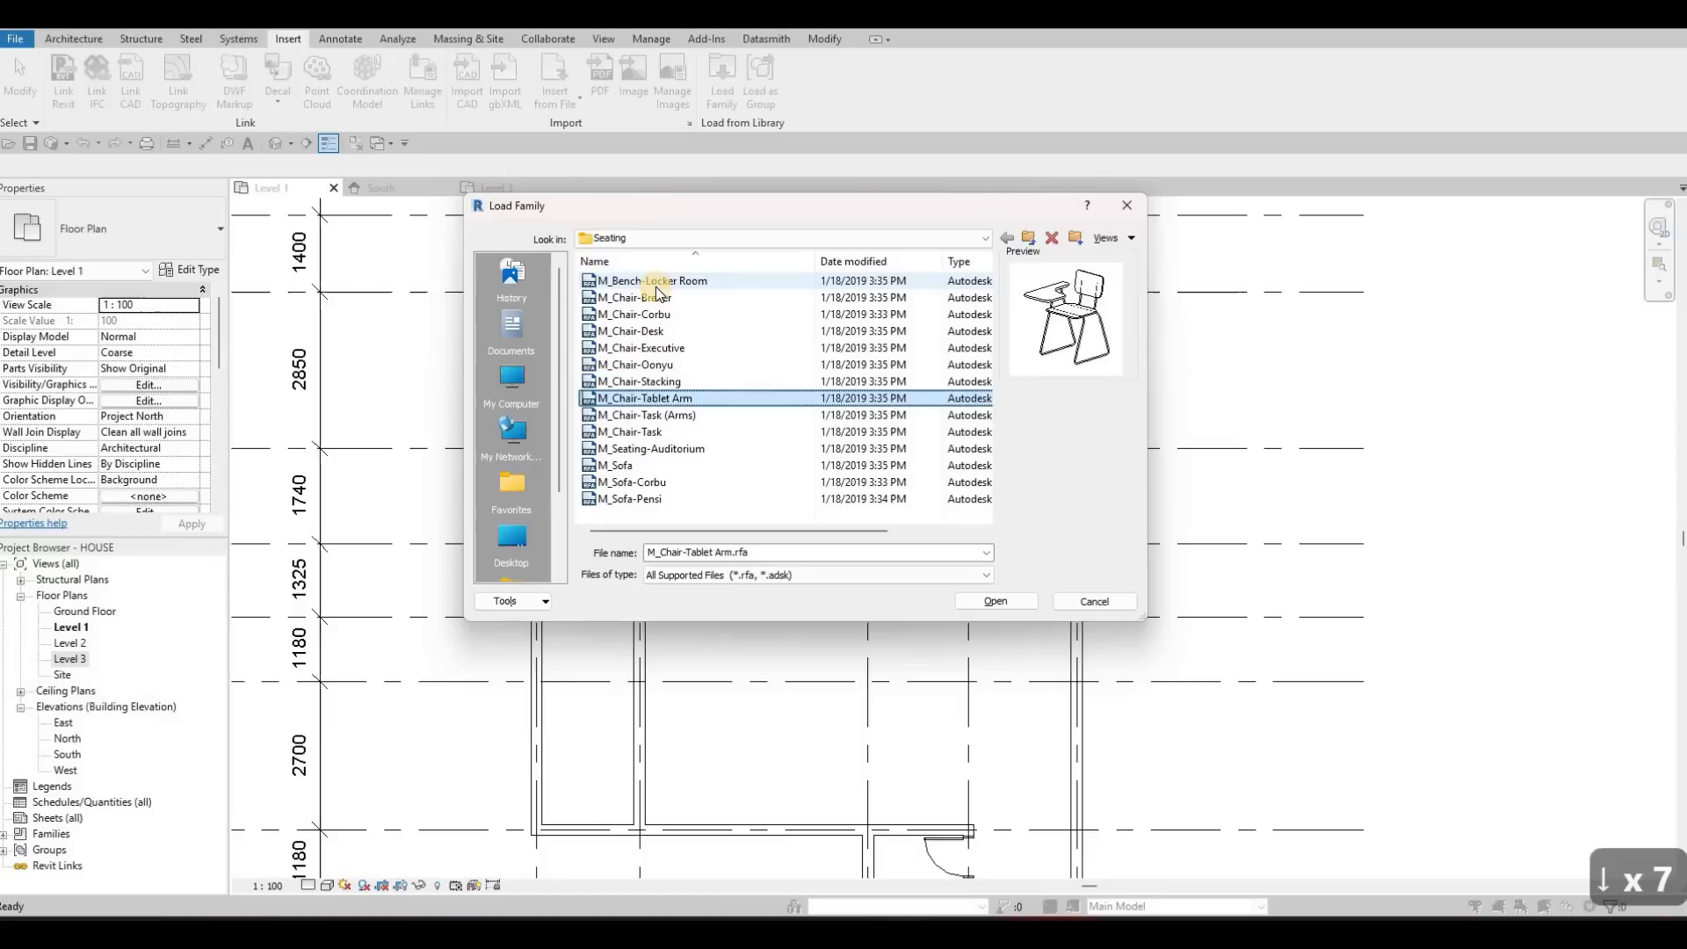
pyautogui.press('Down')
pyautogui.press('Down')
pyautogui.press('Down')
pyautogui.press('Down')
pyautogui.press('Up')
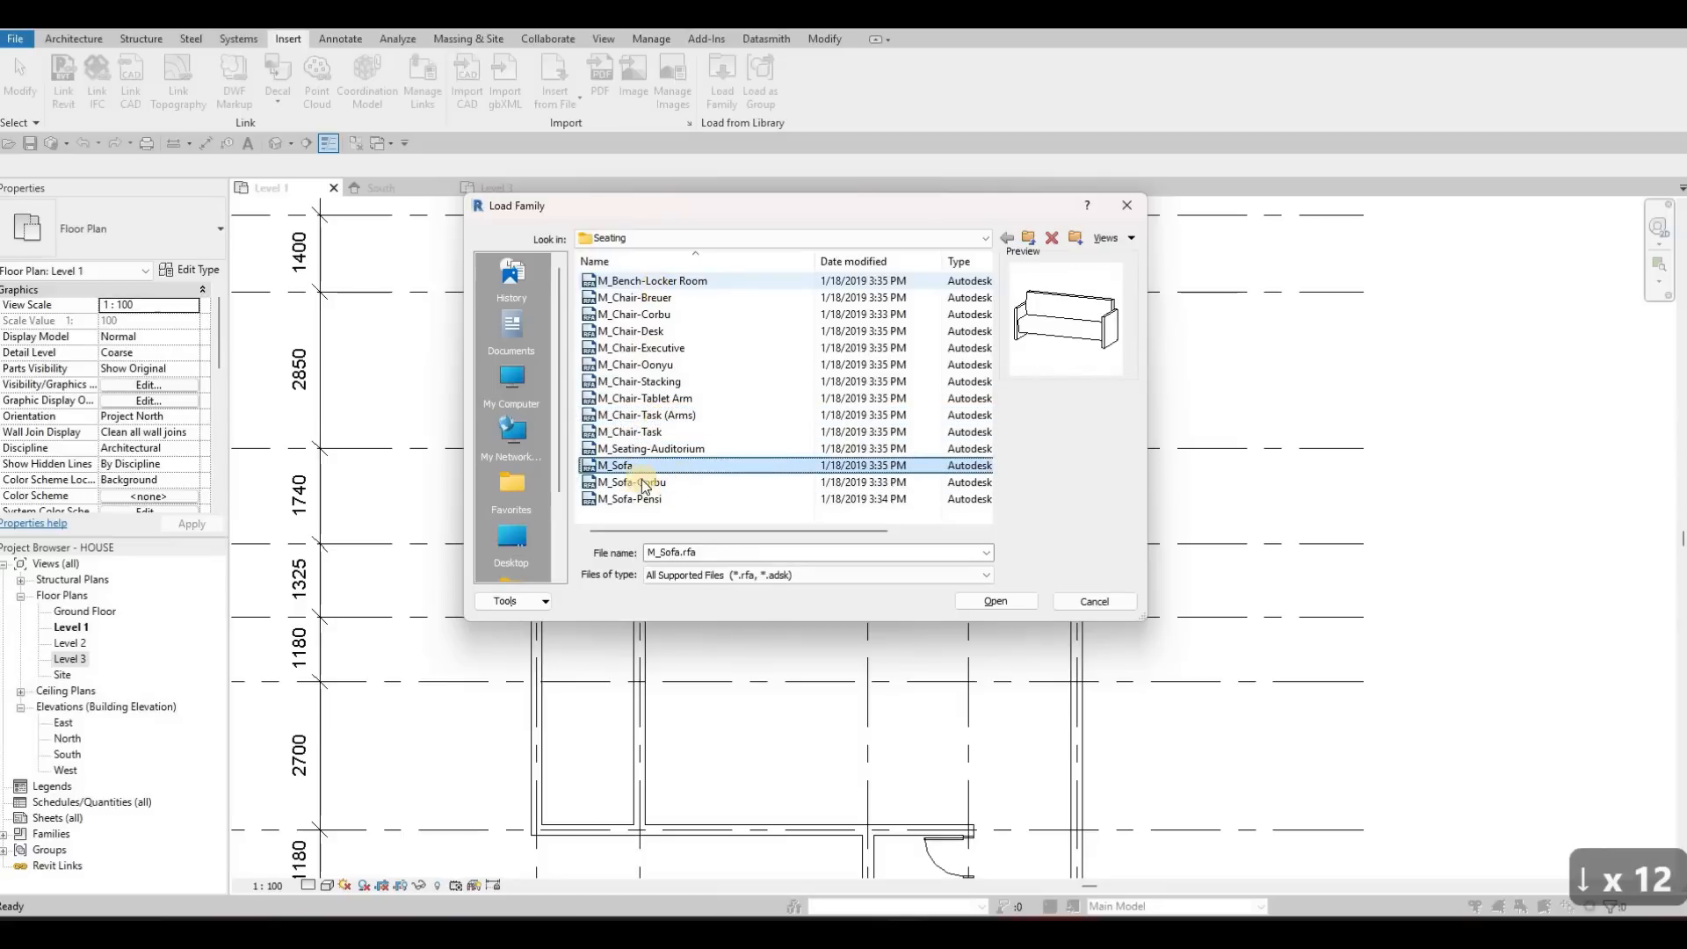
pyautogui.click(1012, 603)
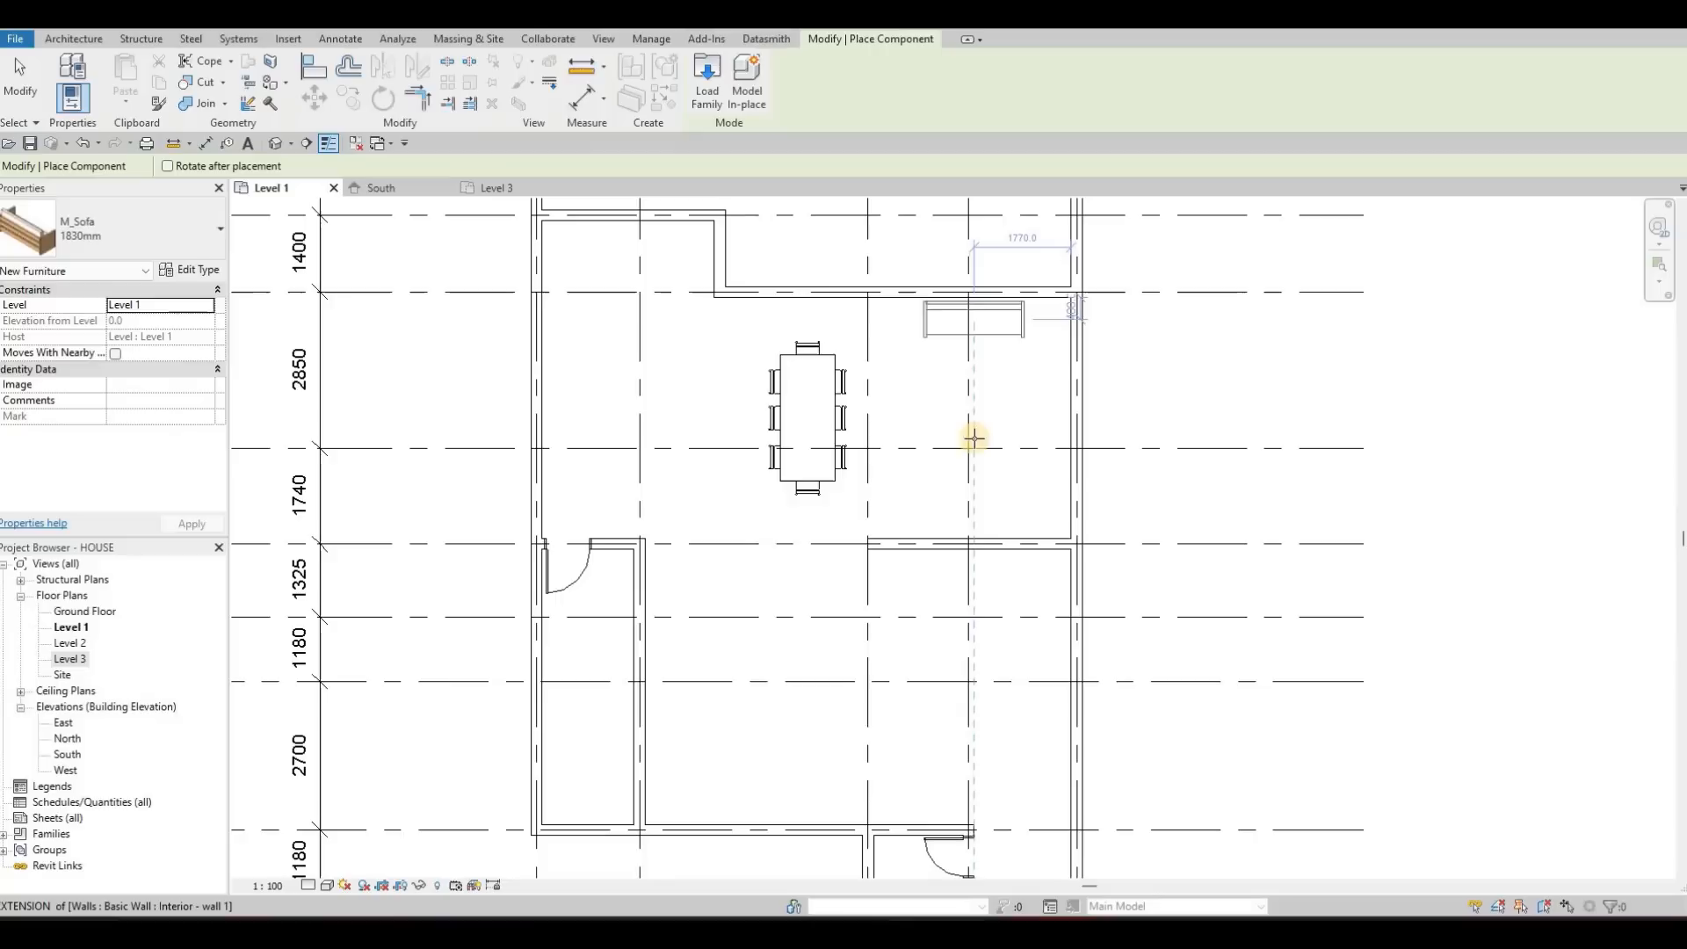
# Place one M_Sofa 1830mm against the upper wall of the area beside the dining table
pyautogui.click(975, 392)
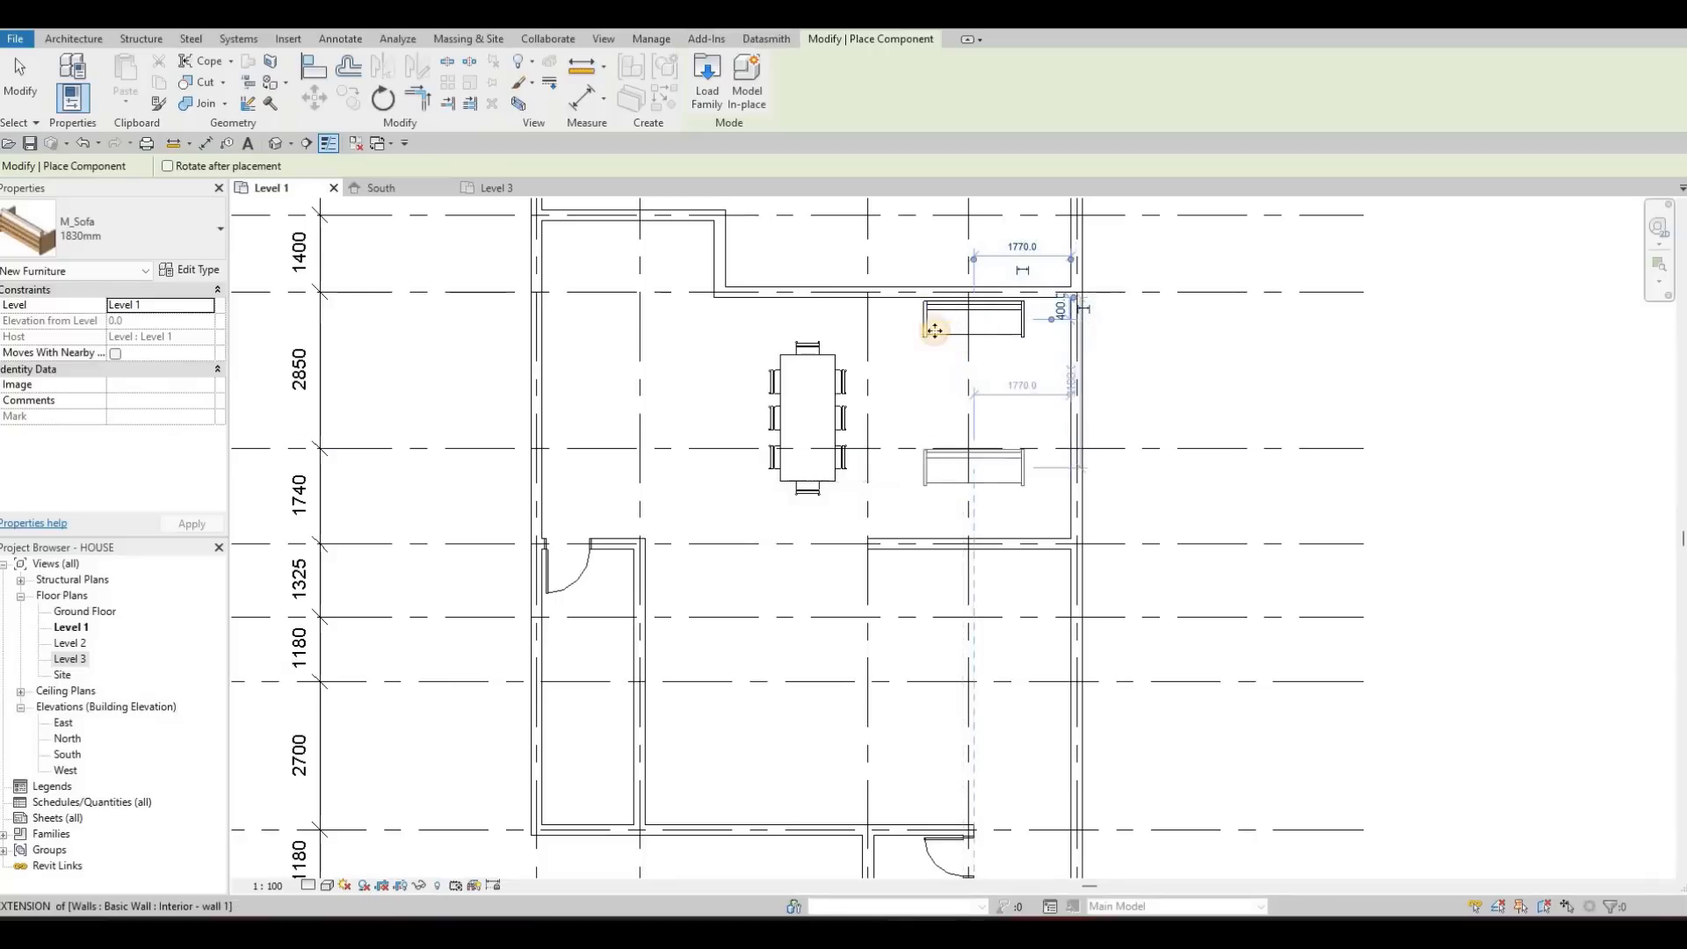
pyautogui.press('Escape')
pyautogui.press('Escape')
pyautogui.press('Escape')
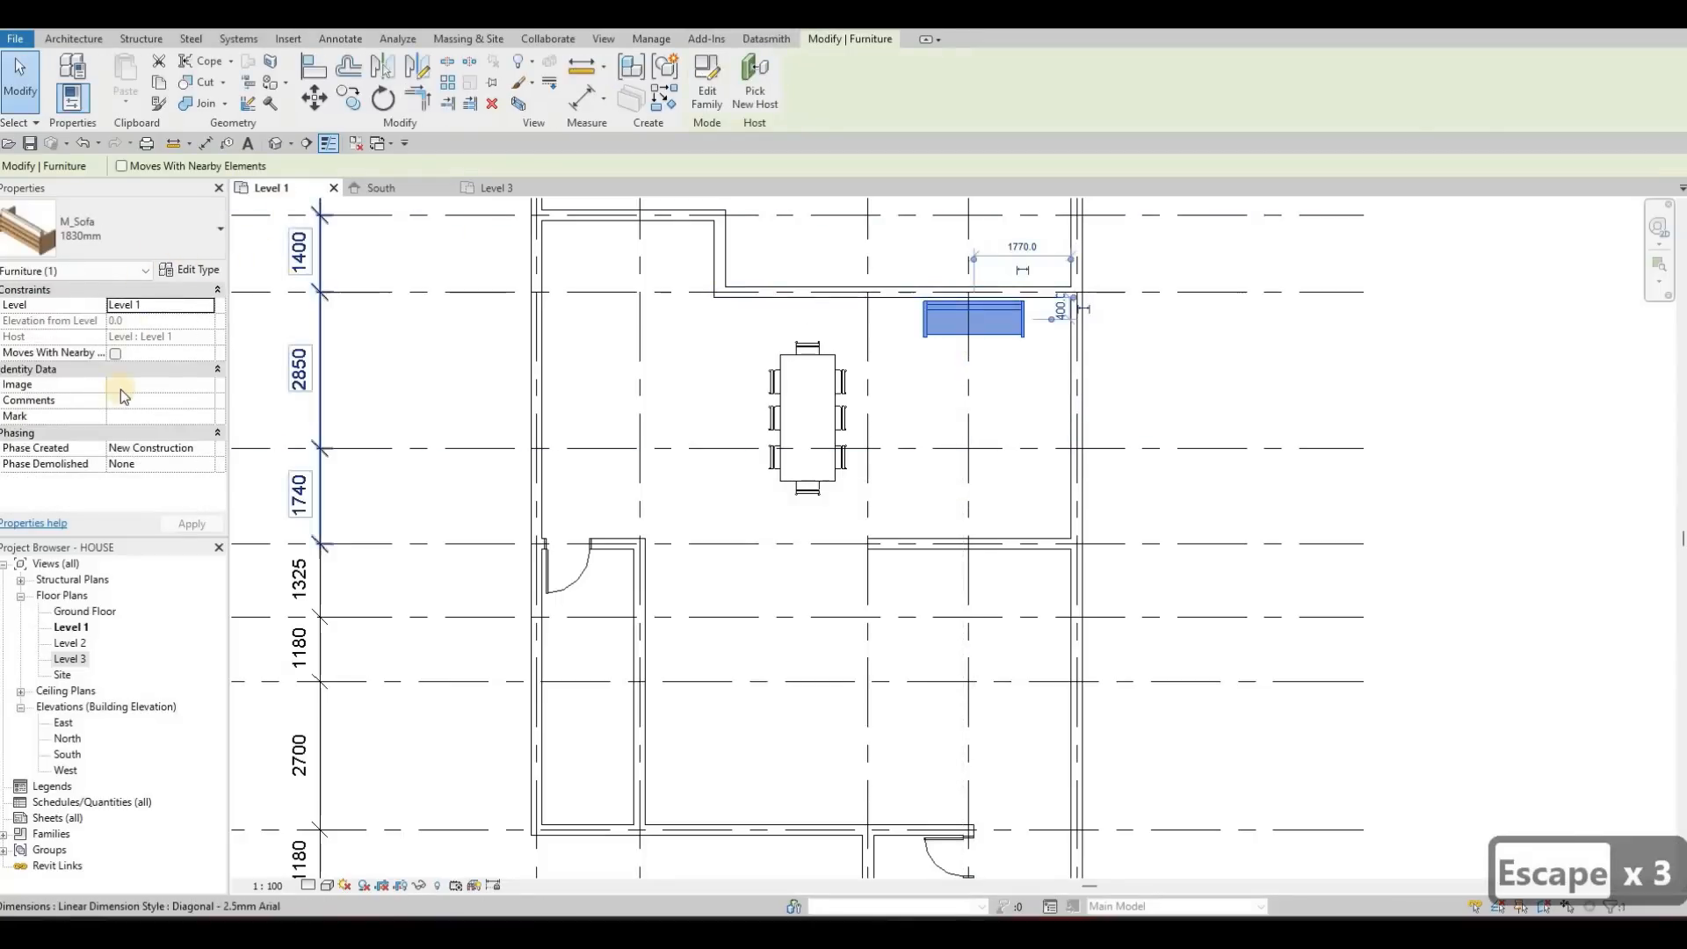
# Duplicate the placed sofa's type as SOFA and set its width to 2300
pyautogui.click(132, 230)
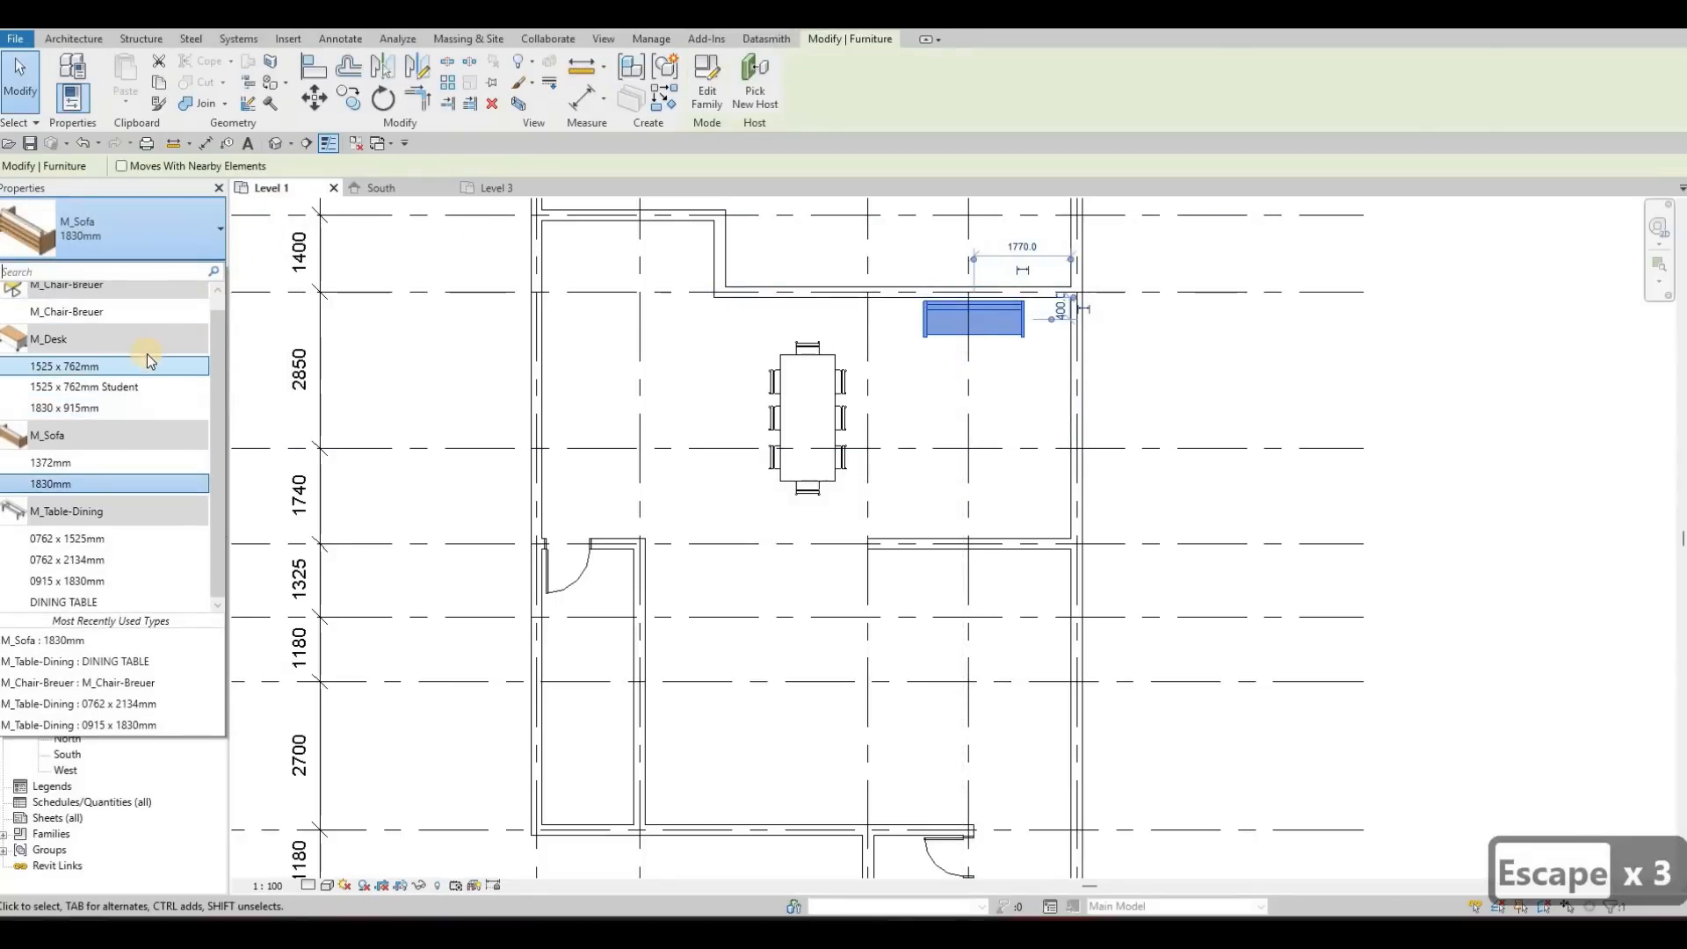
pyautogui.scroll(1, 213, 362)
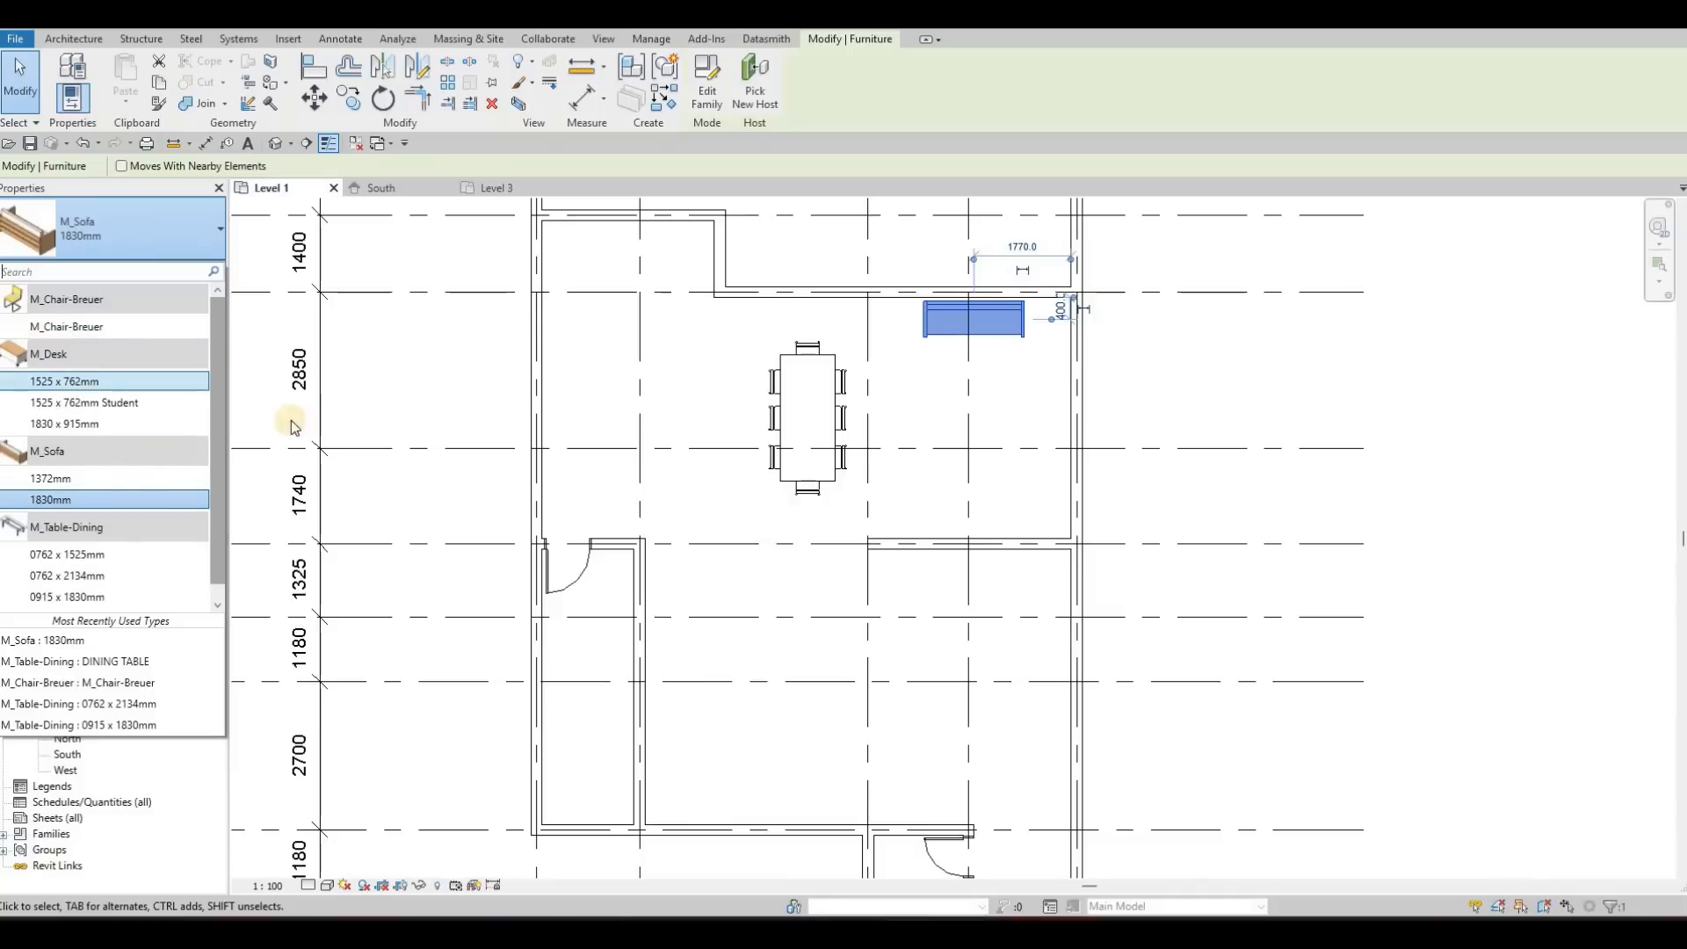
pyautogui.press('Escape')
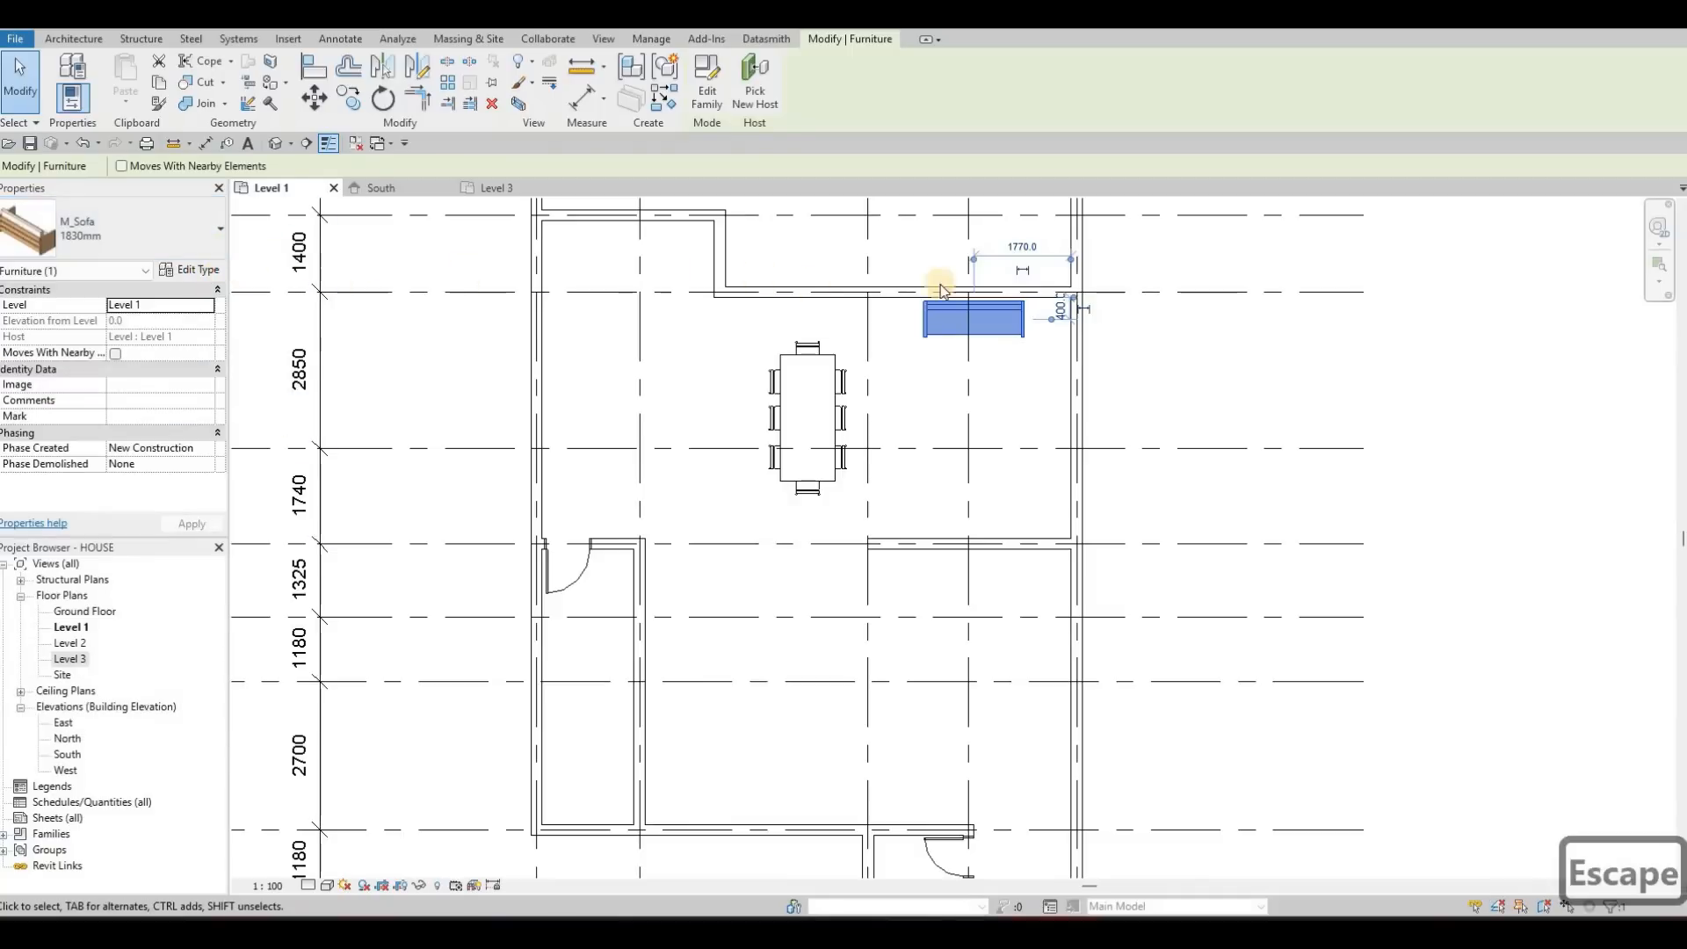
pyautogui.click(1136, 252)
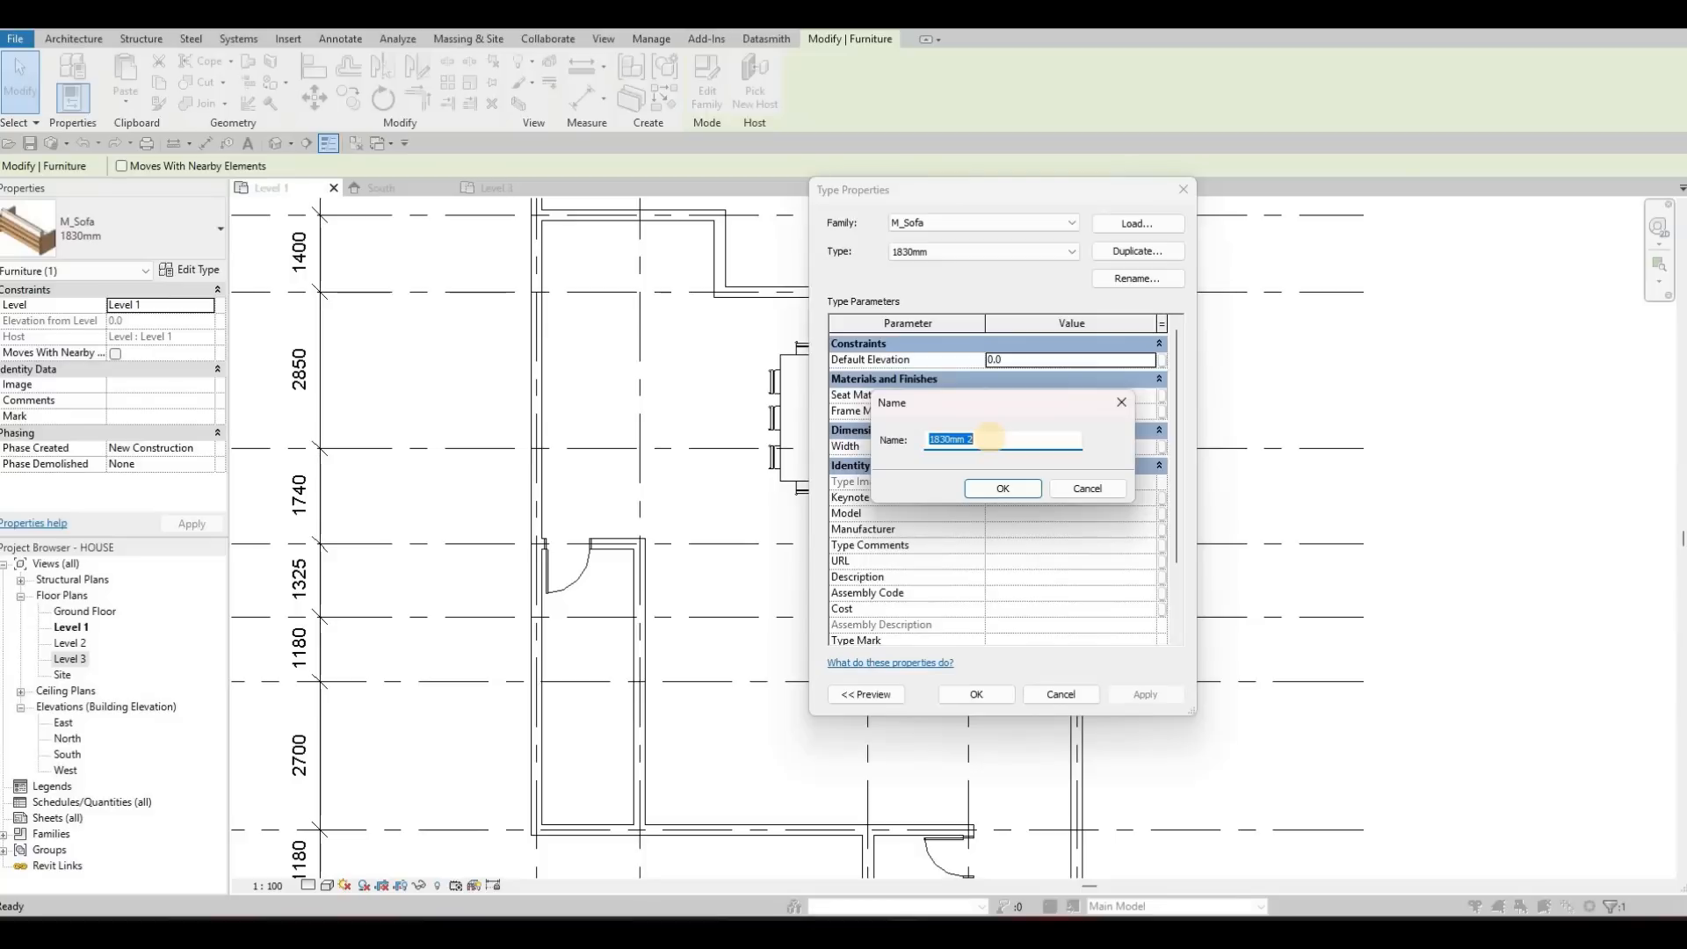
pyautogui.write('SO')
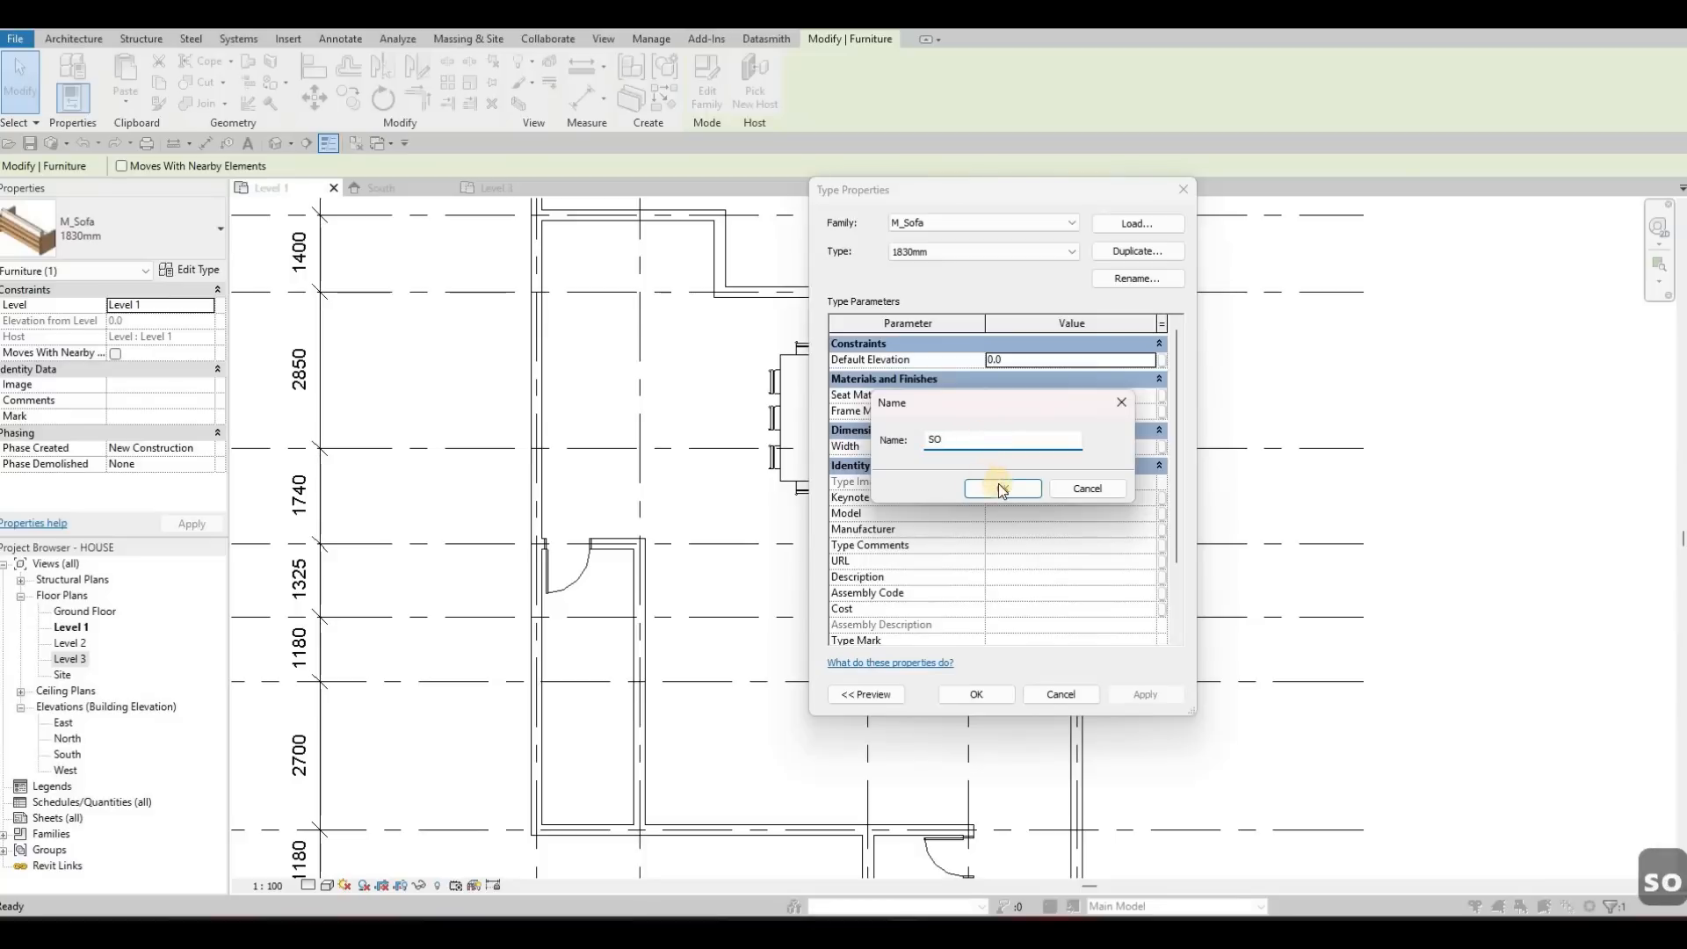
pyautogui.write('FA')
pyautogui.press('Return')
pyautogui.click(1051, 445)
pyautogui.write('2300')
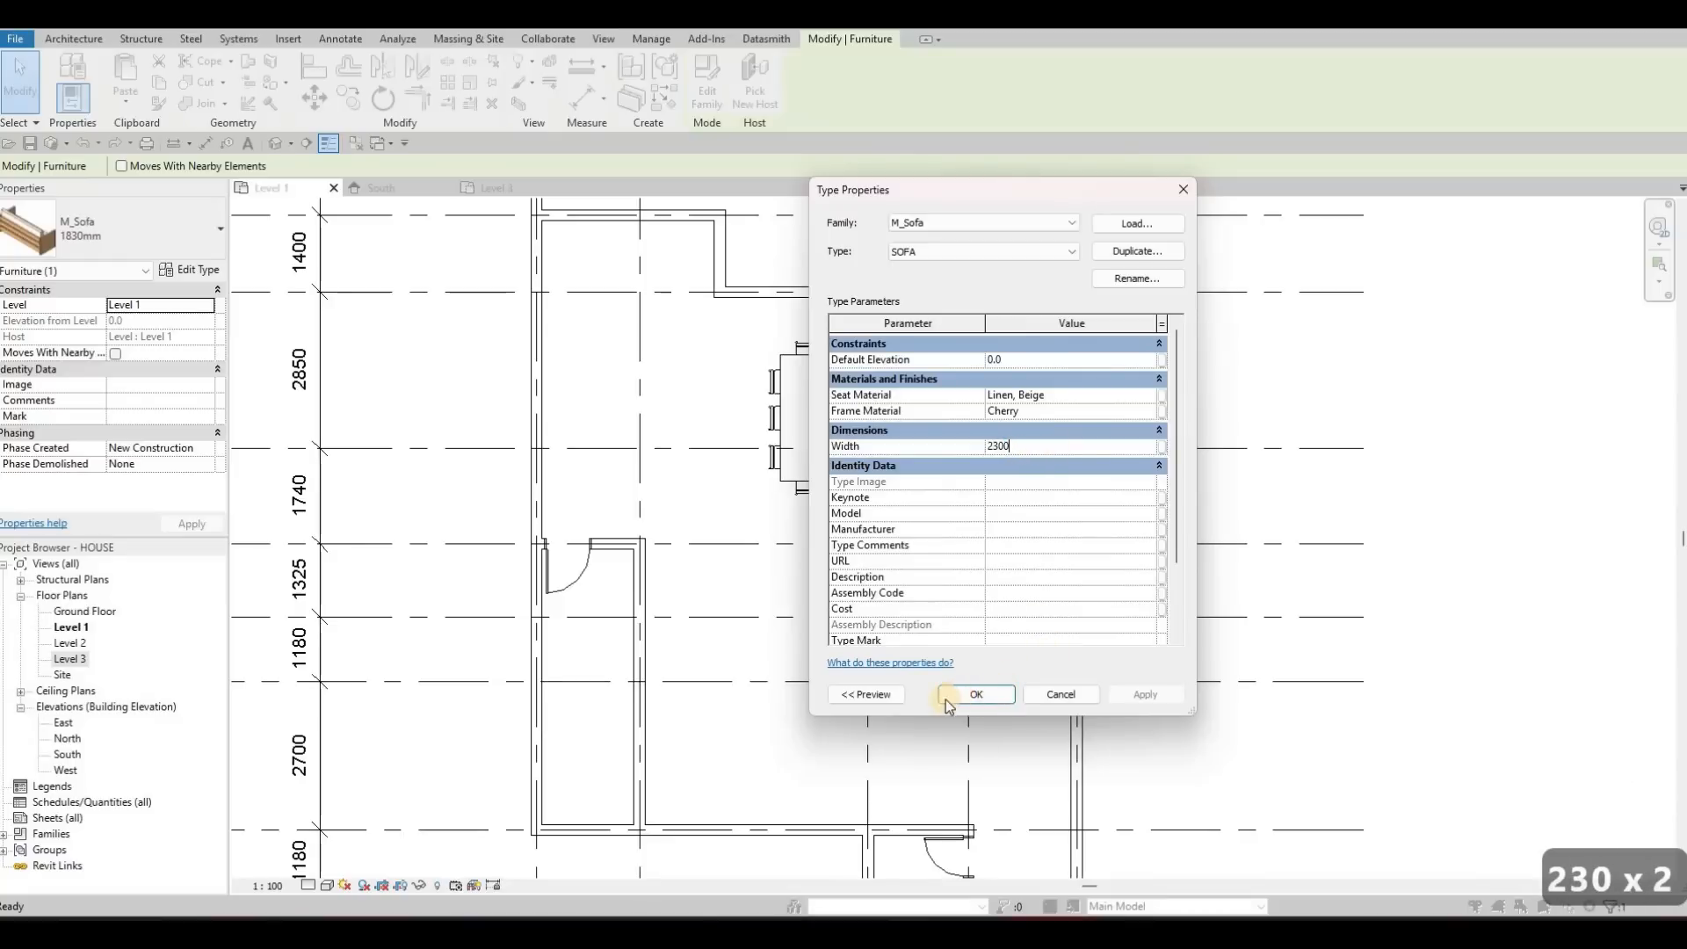
pyautogui.click(957, 694)
# Shift the sofa slightly right along the upper wall, with its centre about 2160 mm from the right wall
pyautogui.scroll(3, 1051, 318)
pyautogui.moveTo(1031, 327); pyautogui.dragTo(1029, 326)
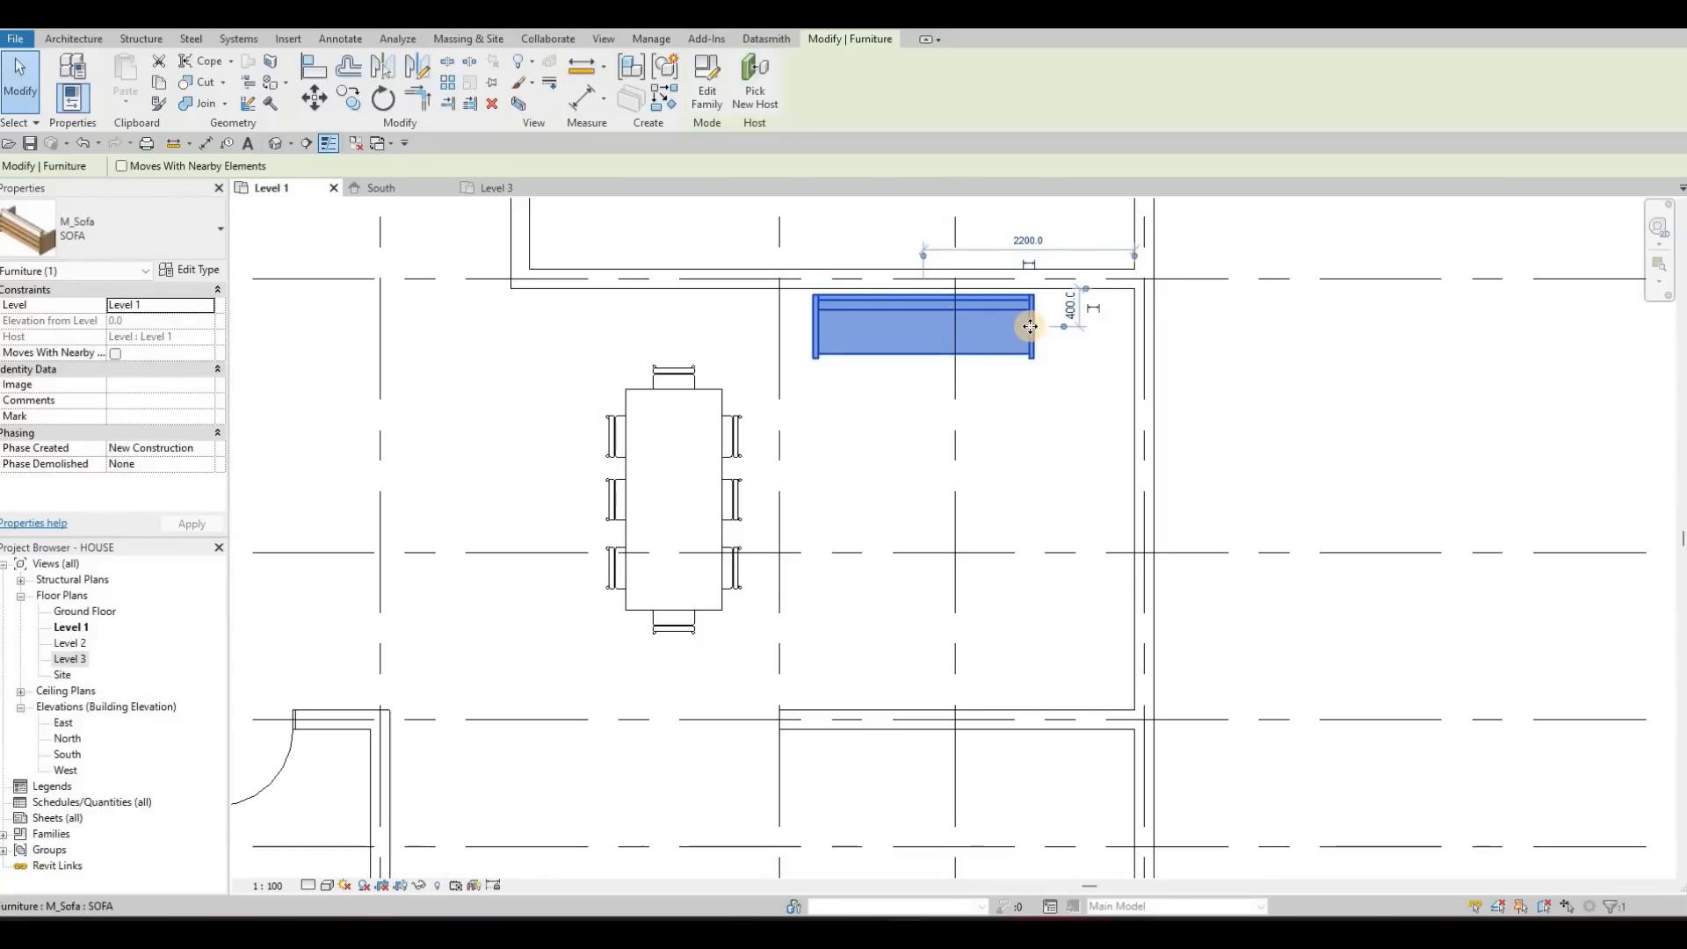
pyautogui.press('Right')
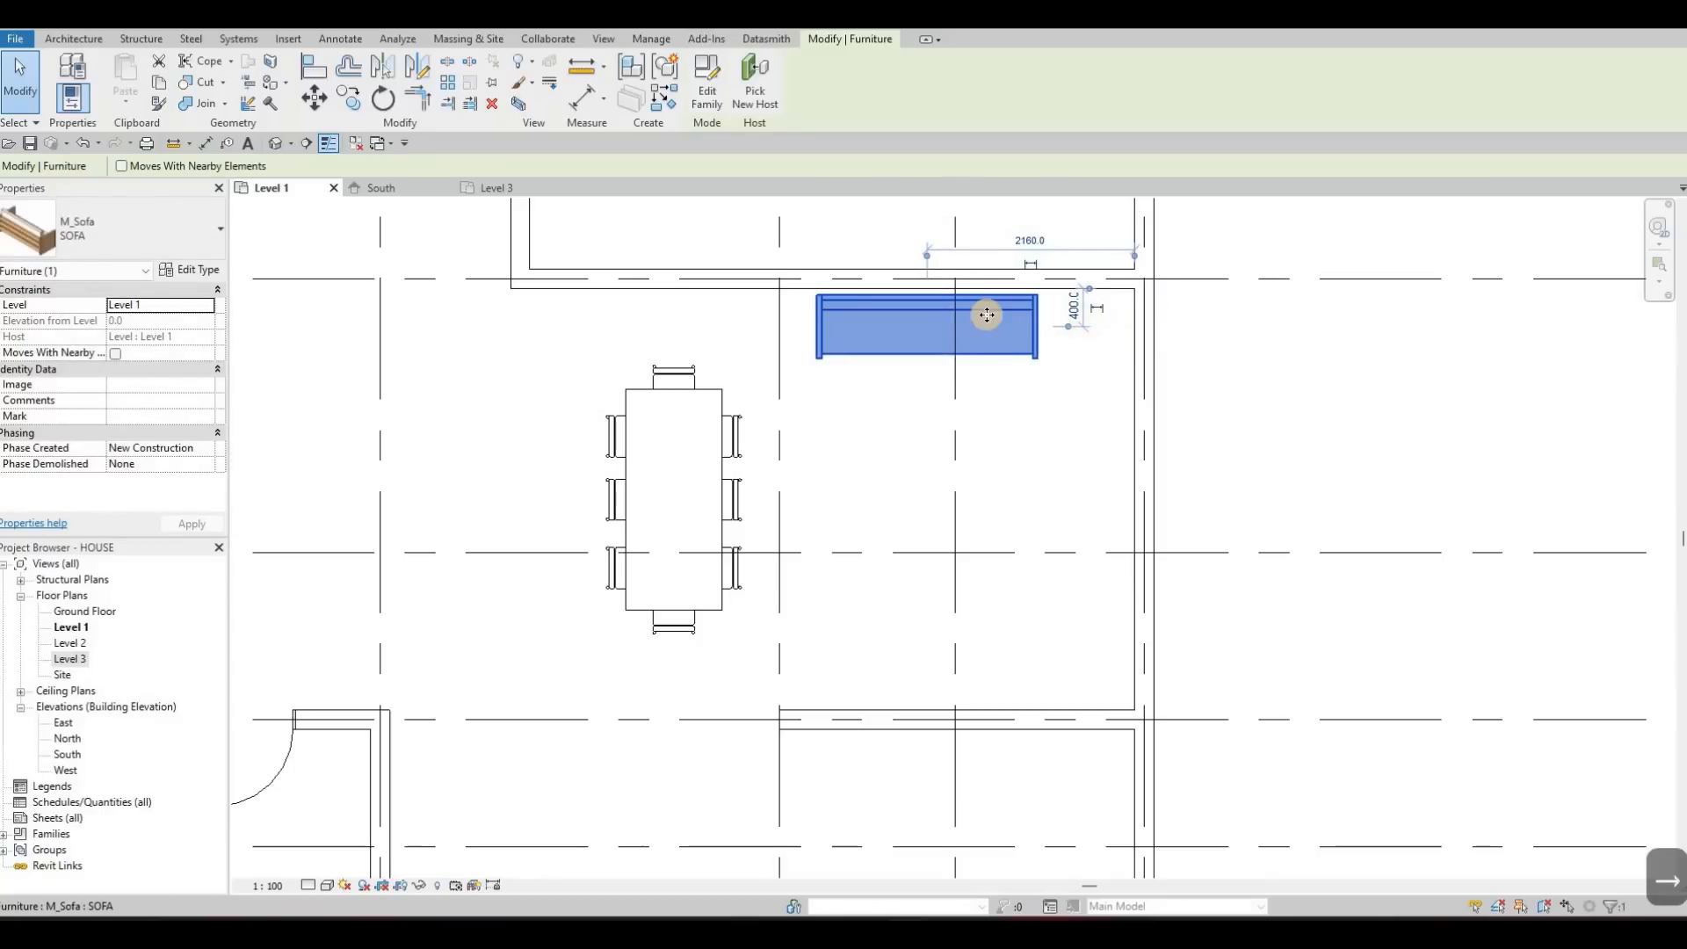
pyautogui.press('Escape')
pyautogui.press('Escape')
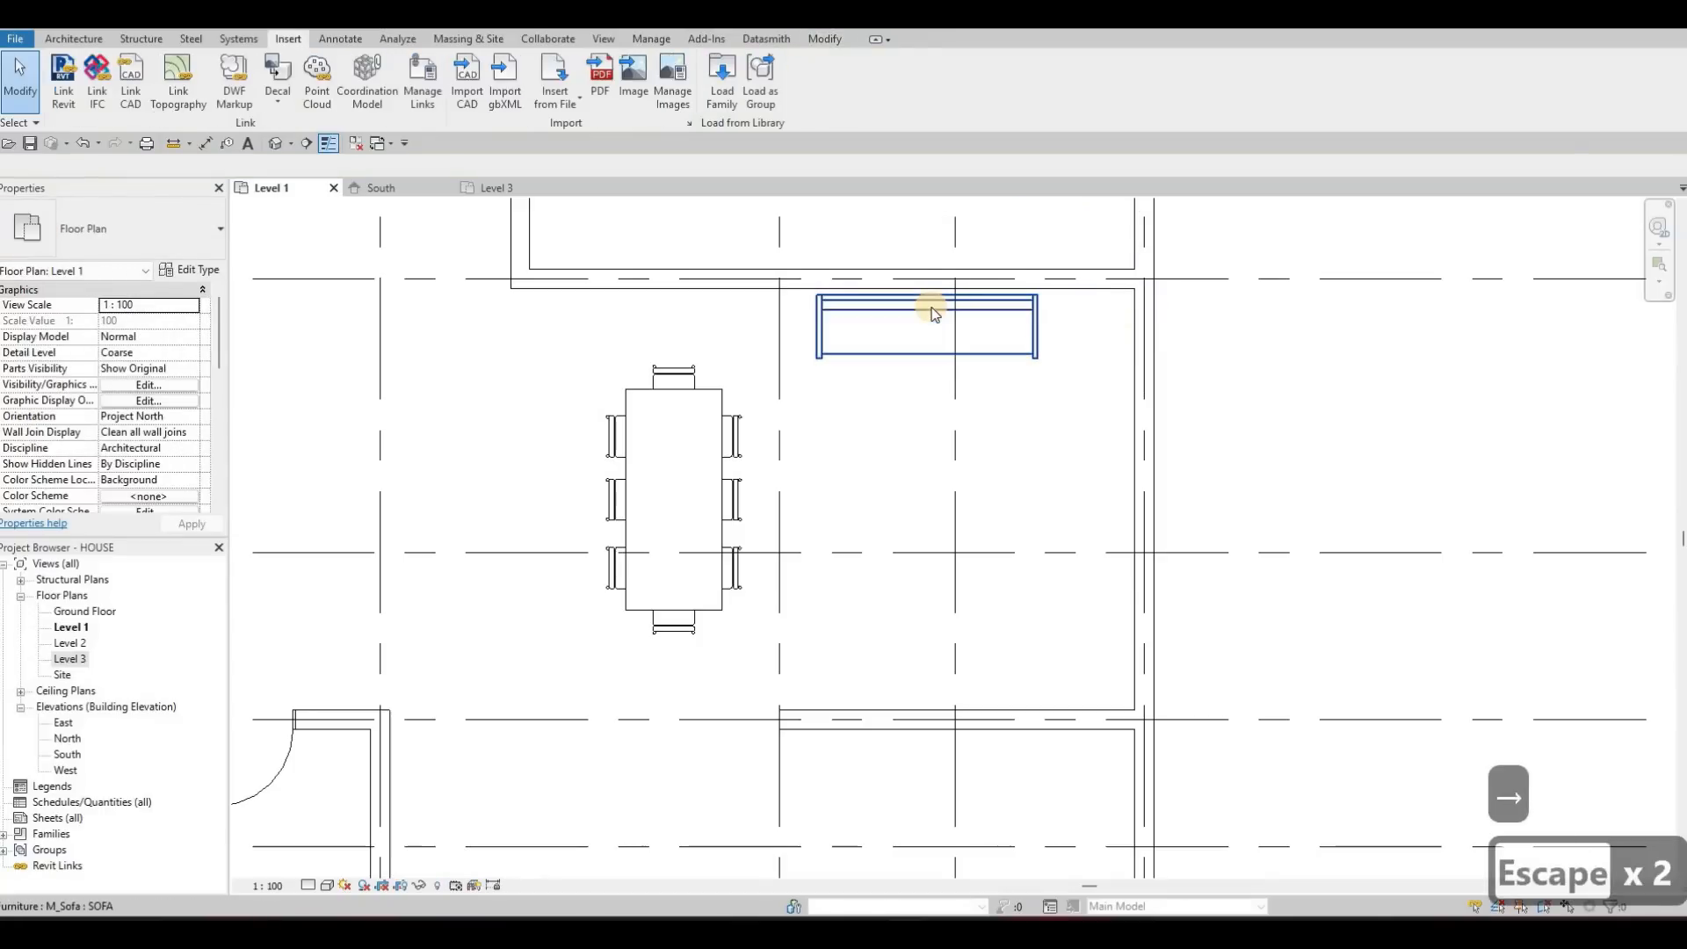
# Place a second SOFA rotated to face the first, aligned beneath it and 400 mm from the lower wall
pyautogui.click(934, 313)
pyautogui.press('c')
pyautogui.press('s')
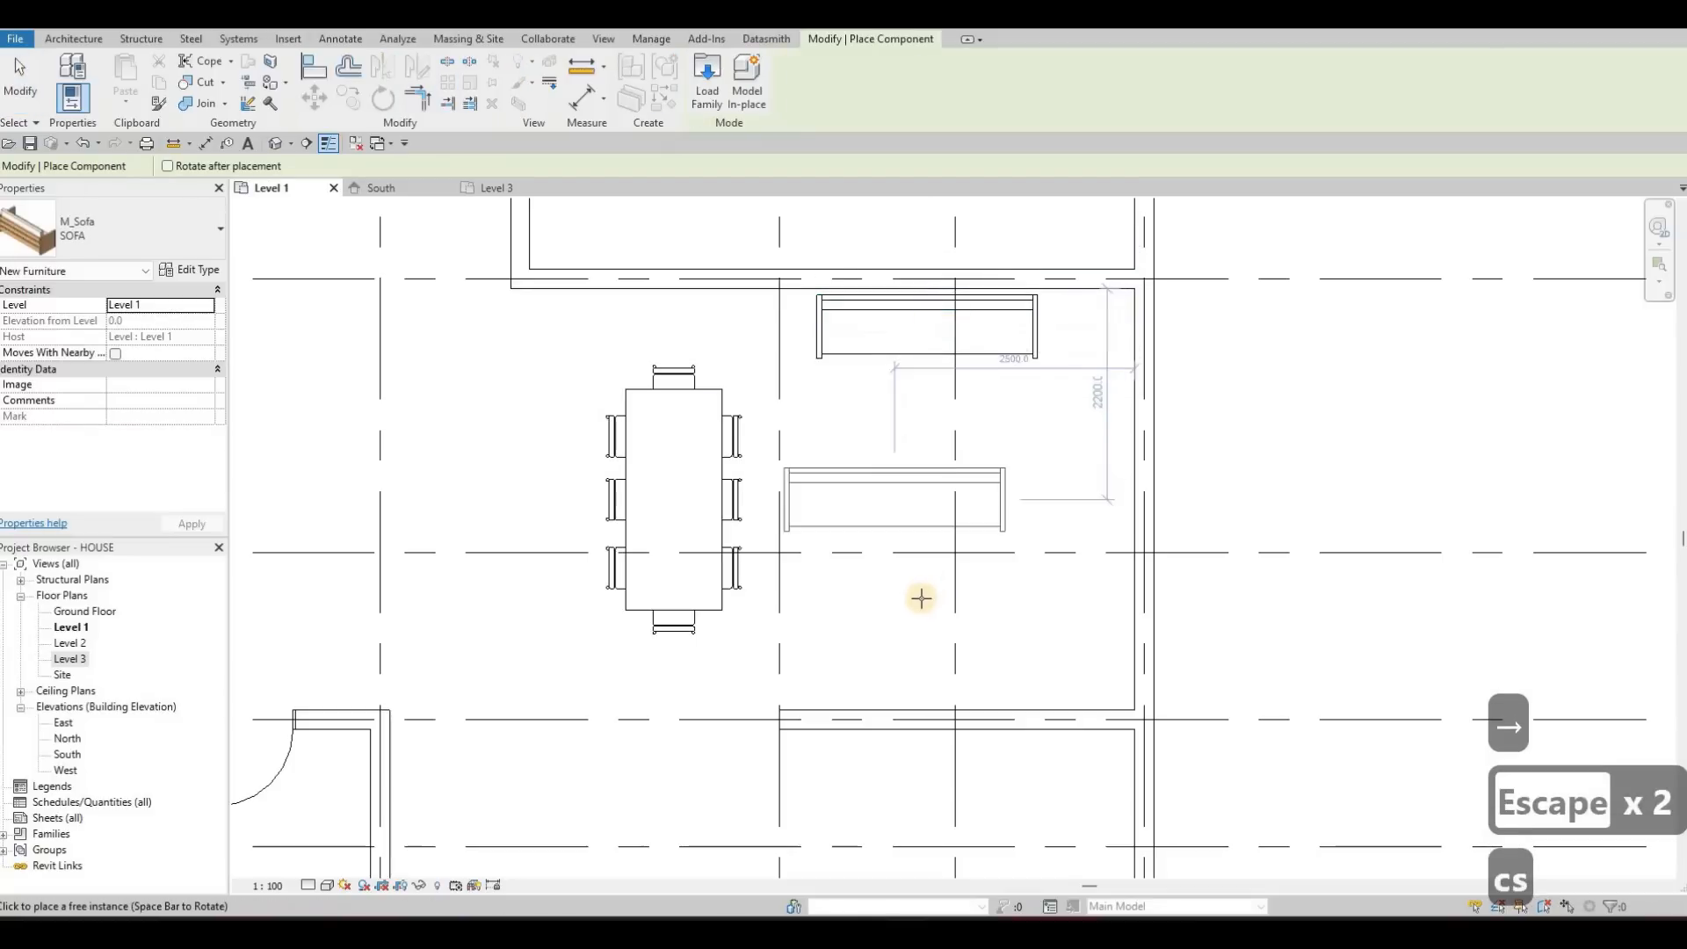
pyautogui.press('space')
pyautogui.press('space')
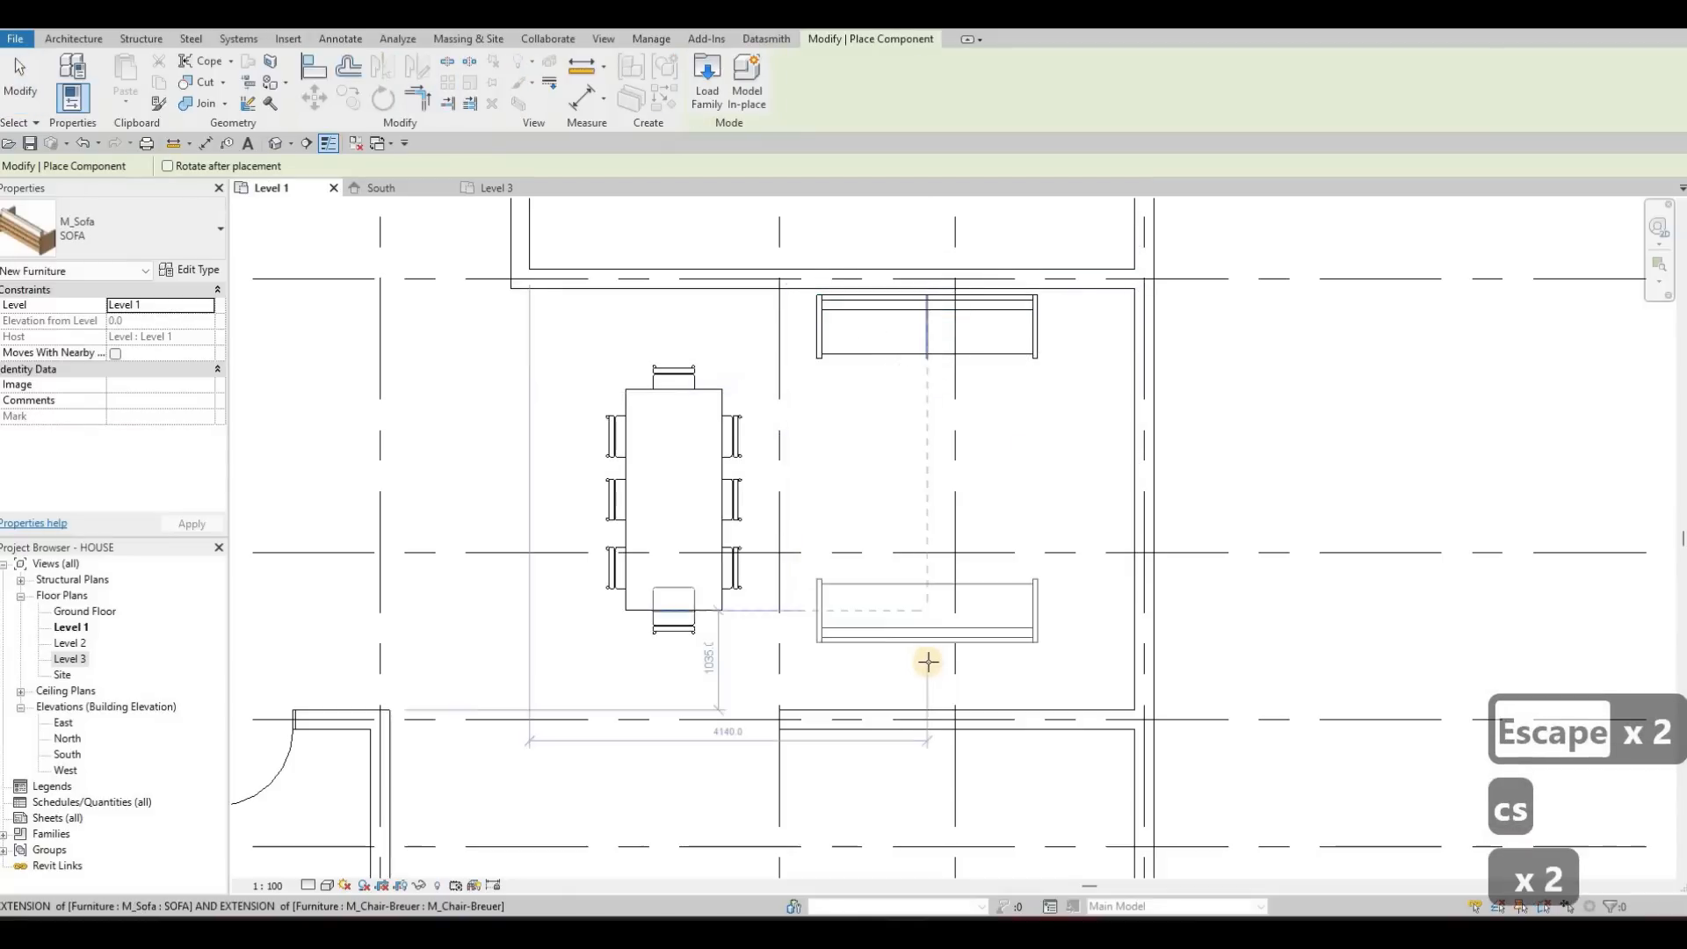
pyautogui.click(931, 679)
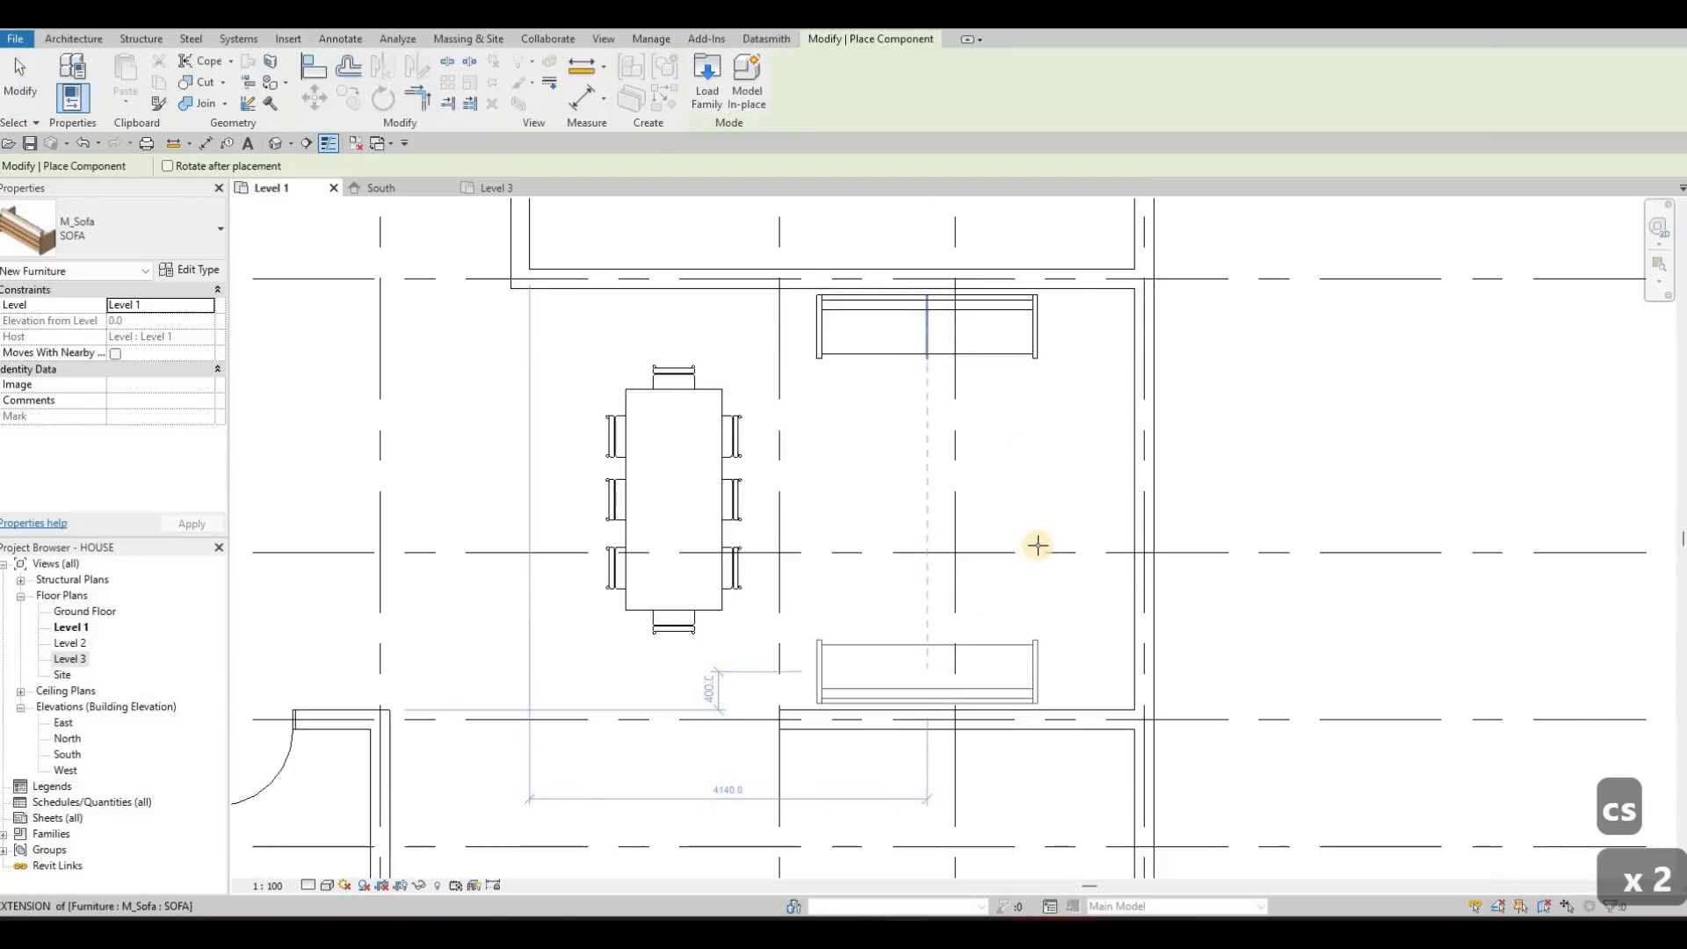
pyautogui.press('Escape')
pyautogui.press('Escape')
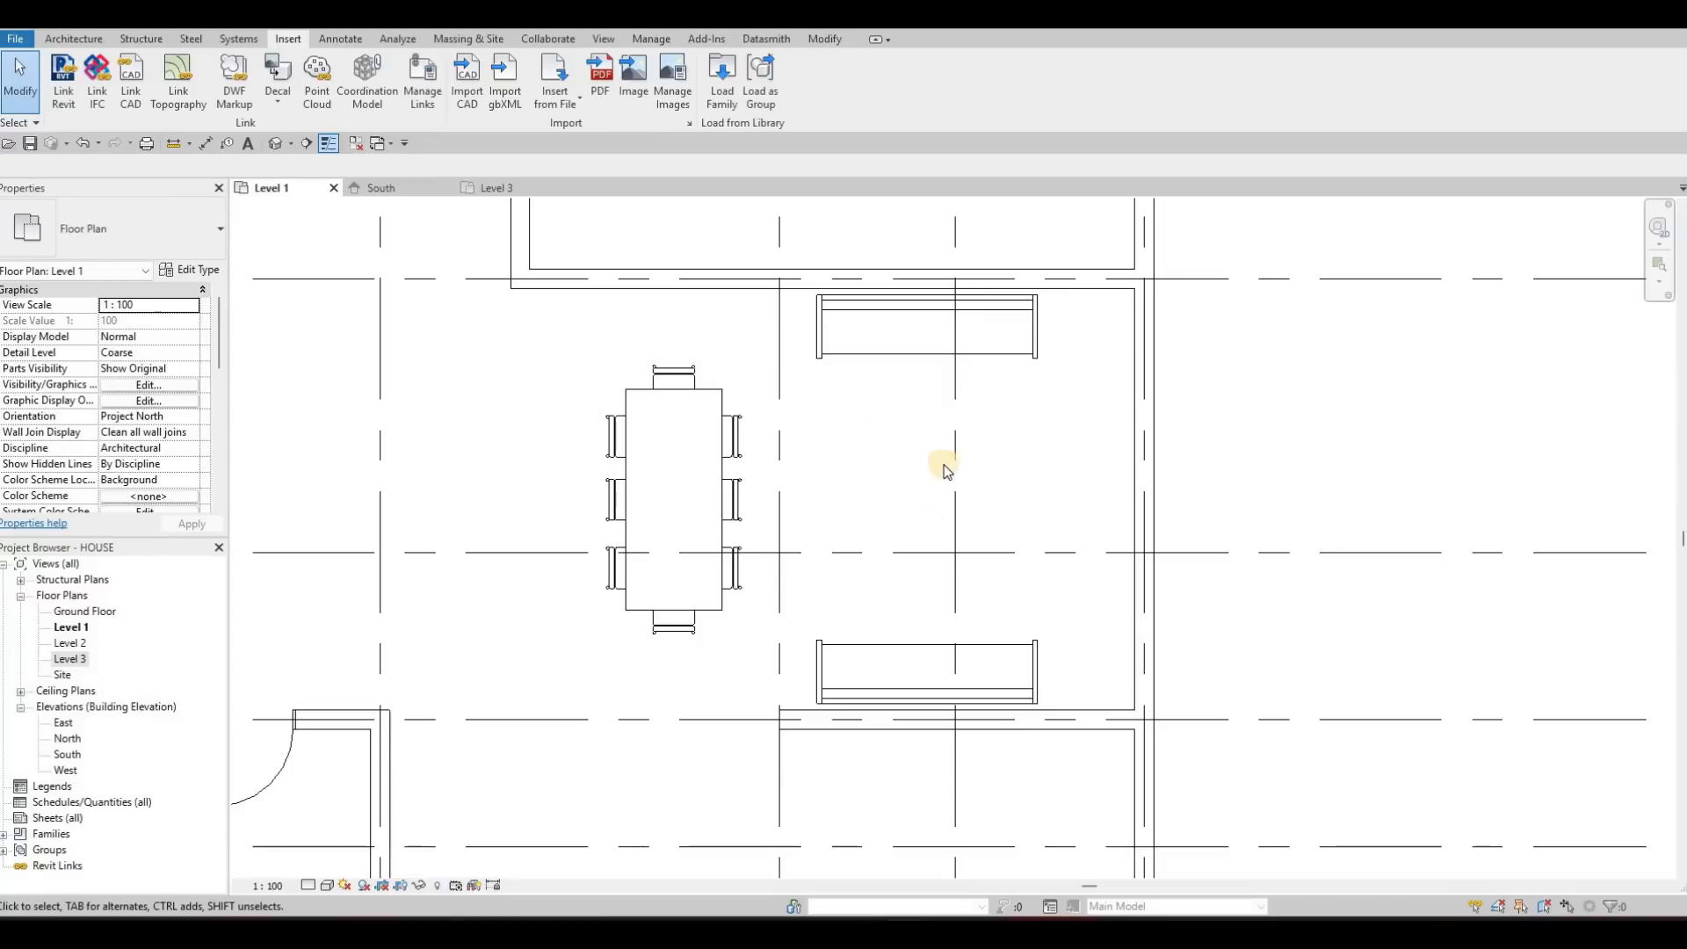
# Select both facing sofas and nudge them together slightly to the right
pyautogui.moveTo(890, 659); pyautogui.dragTo(972, 641, button='middle')
pyautogui.press('Escape')
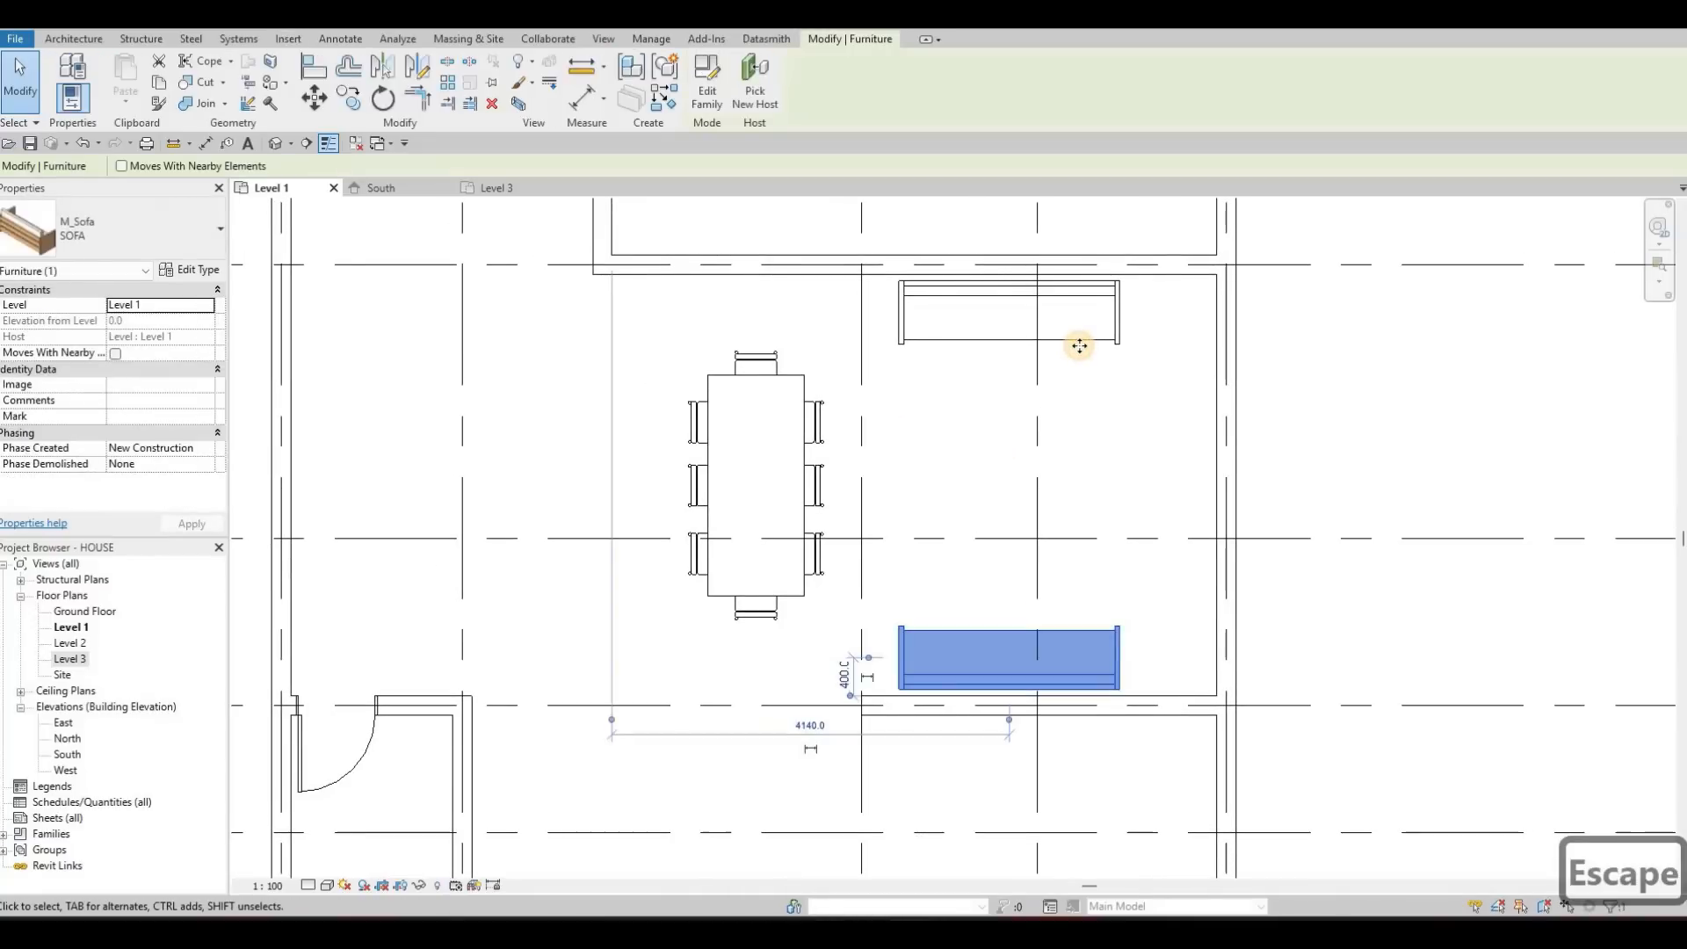
pyautogui.keyDown('ctrl'); pyautogui.click(1079, 345); pyautogui.keyUp('ctrl')
pyautogui.press('Right')
pyautogui.press('Right')
pyautogui.press('Right')
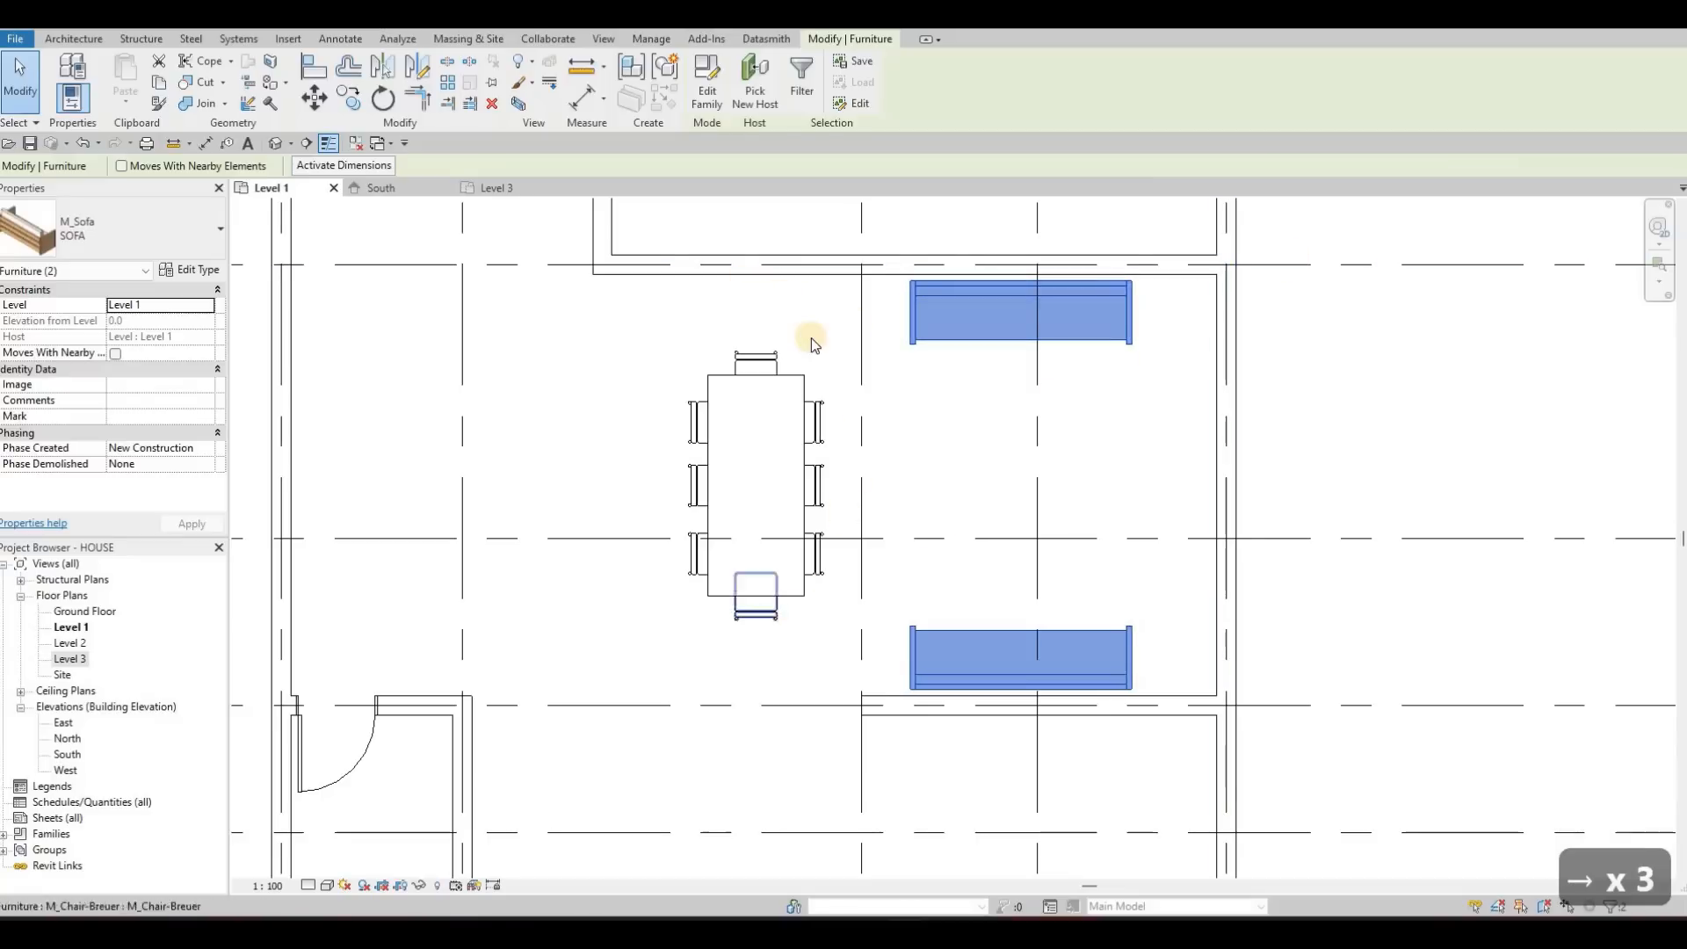
pyautogui.press('Escape')
pyautogui.press('Escape')
# Compare the other sofa families in the Seating folder and load M_Sofa-Corbu into the project
pyautogui.click(722, 88)
pyautogui.click(703, 349)
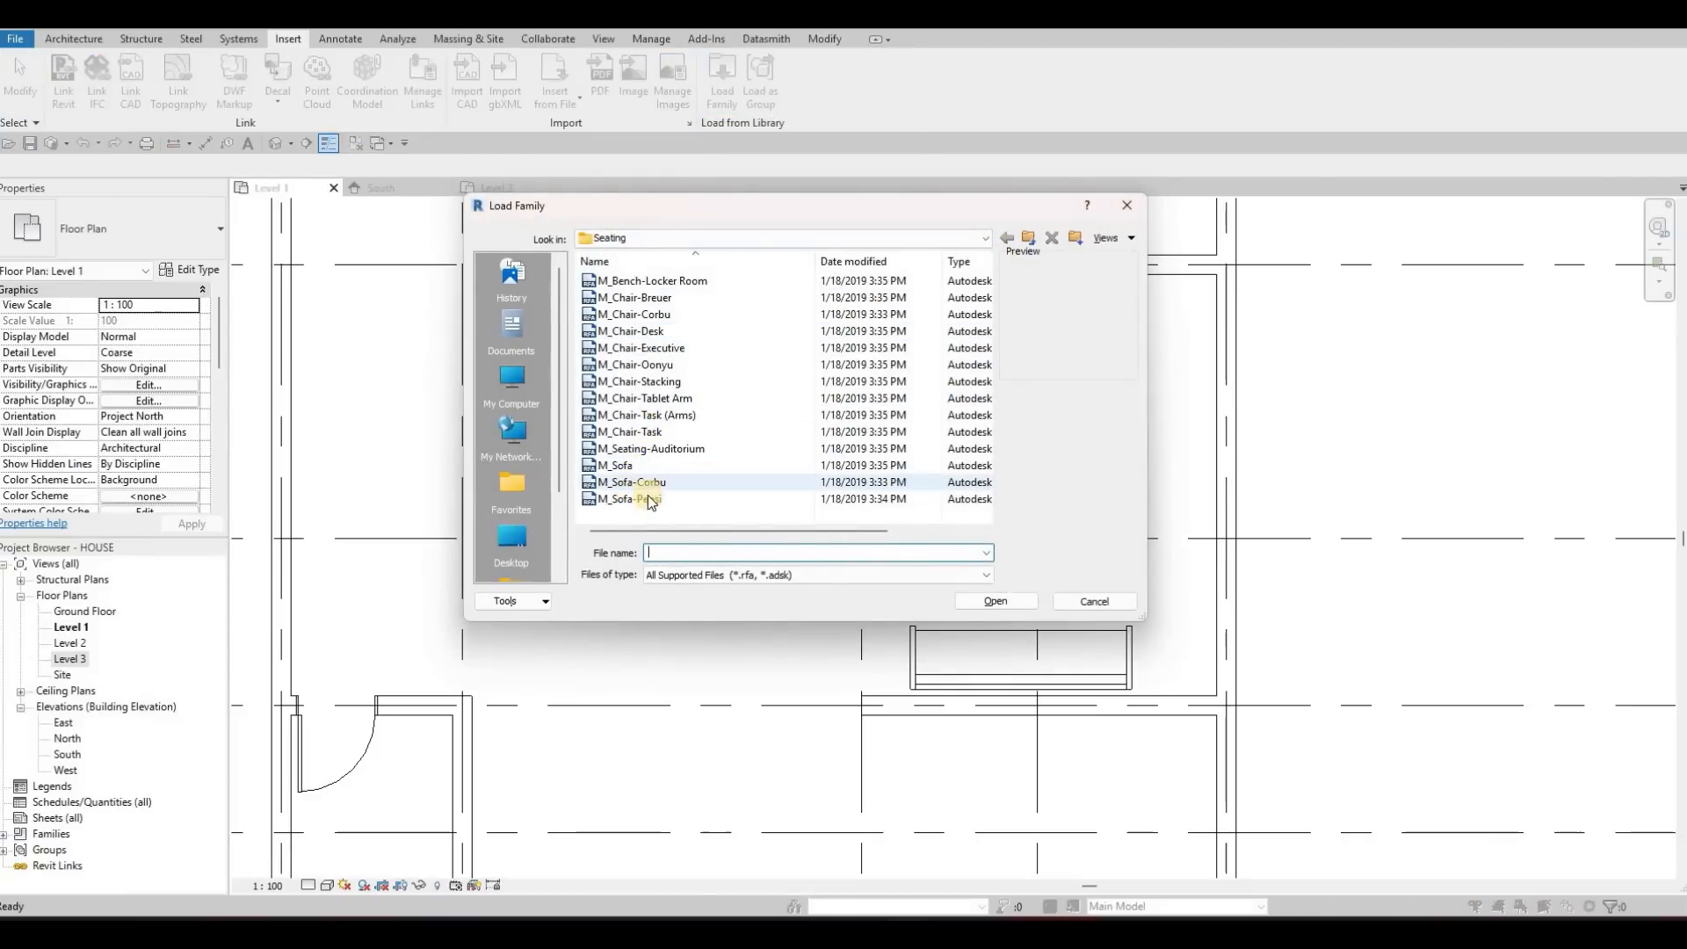
pyautogui.click(635, 482)
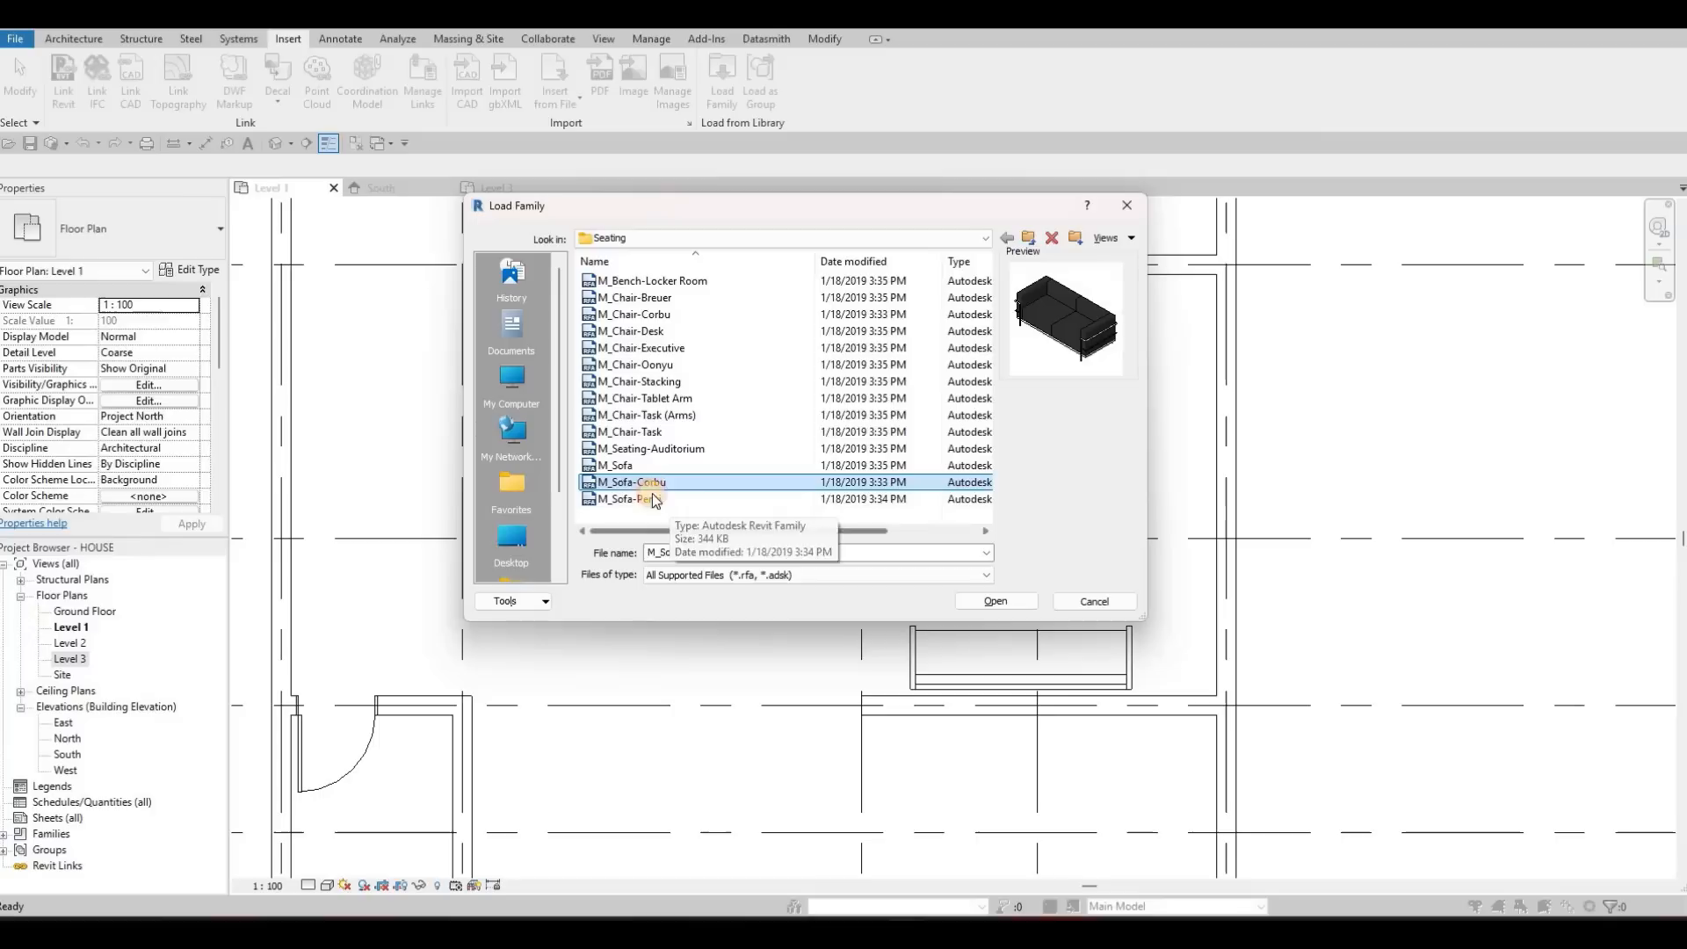
pyautogui.click(879, 499)
pyautogui.click(879, 482)
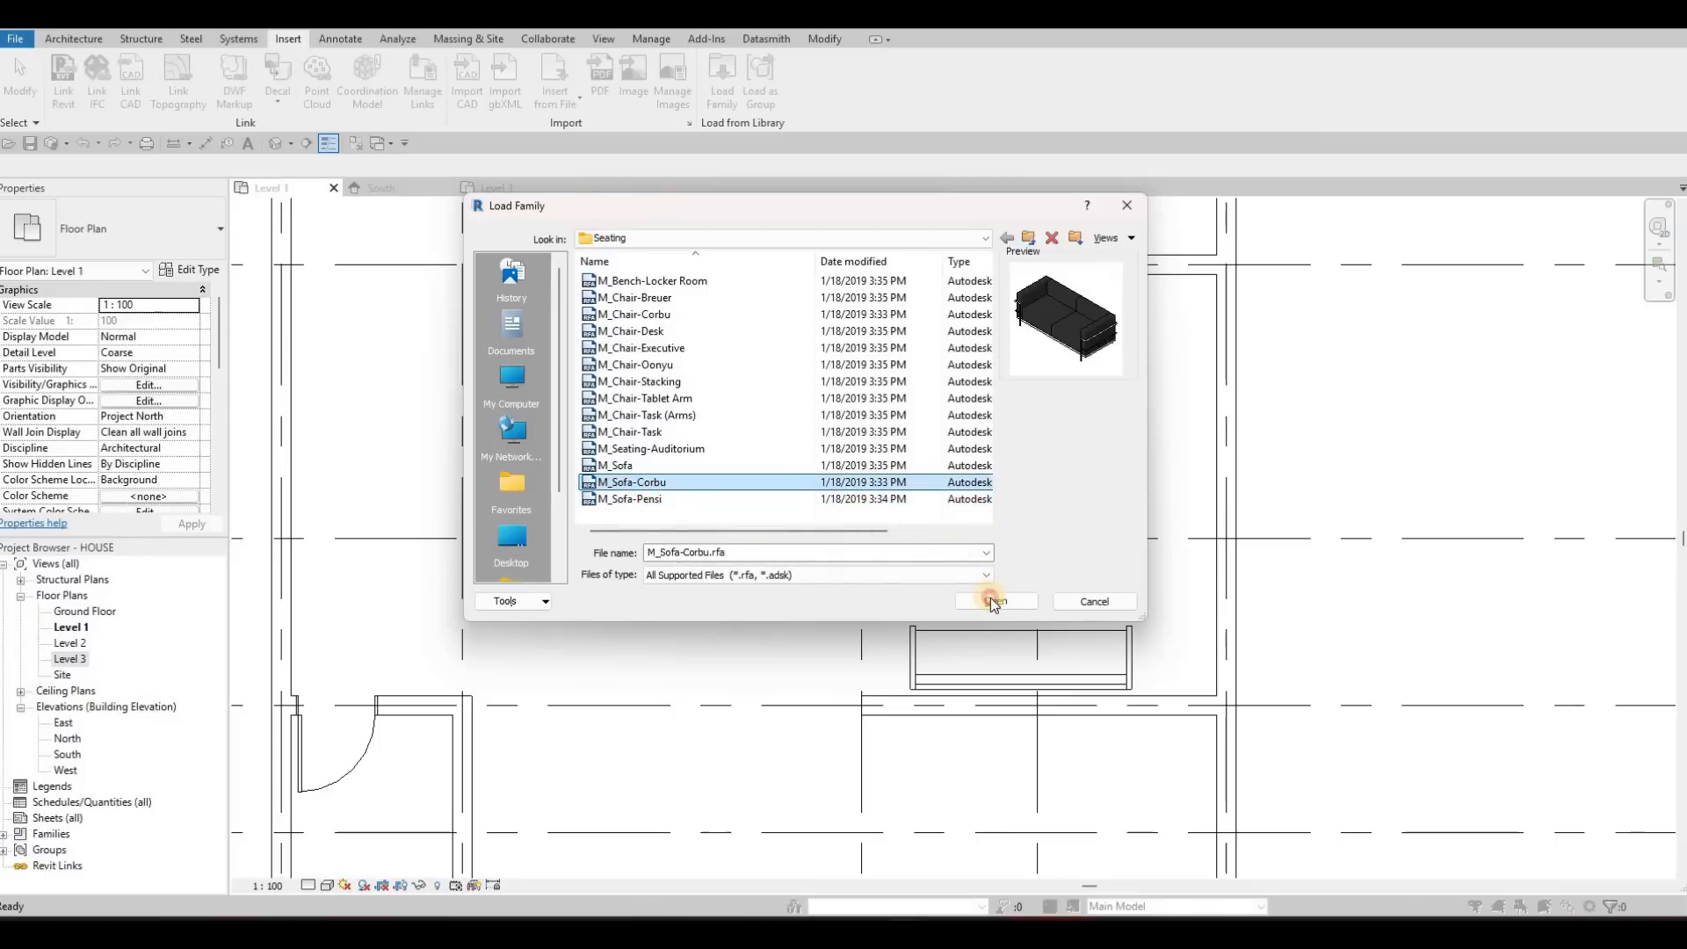
pyautogui.click(994, 601)
# Place an M_Sofa-Corbu in the room below the dining area, rotated upright with its back to the right
pyautogui.scroll(-1, 813, 553)
pyautogui.moveTo(812, 554); pyautogui.dragTo(873, 366, button='middle')
pyautogui.press('c')
pyautogui.press('m')
pyautogui.moveTo(851, 553); pyautogui.dragTo(854, 369, button='middle')
pyautogui.press('space')
pyautogui.press('space')
pyautogui.press('space')
pyautogui.press('space')
pyautogui.press('space')
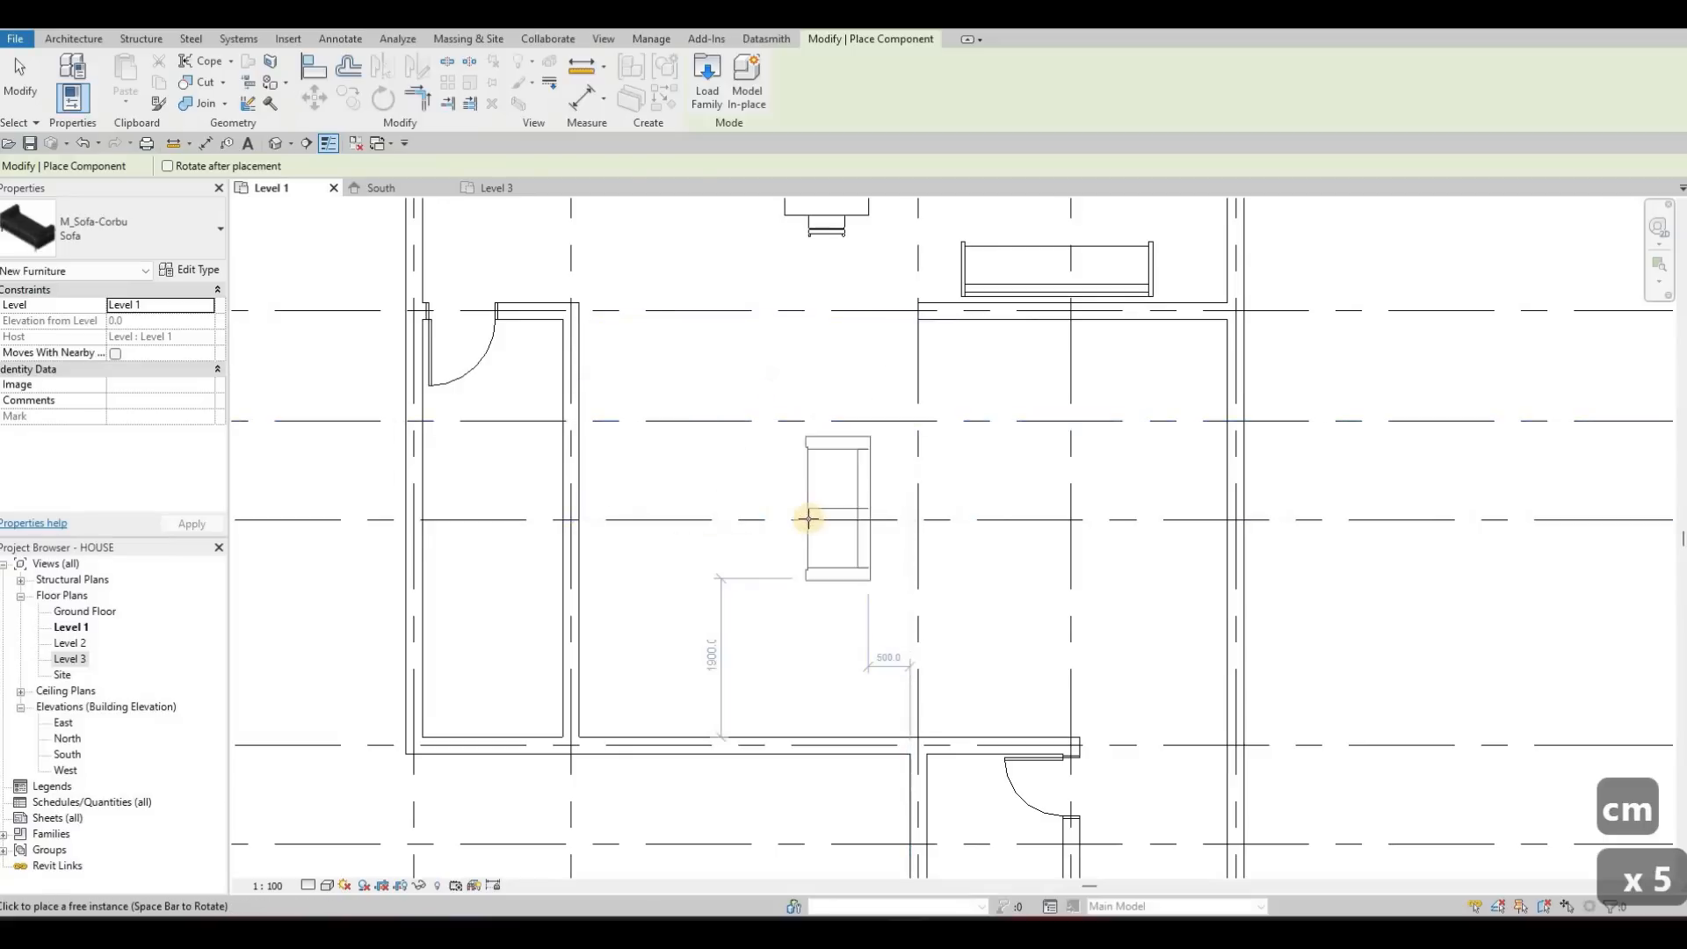
pyautogui.scroll(-1, 826, 519)
pyautogui.moveTo(817, 555); pyautogui.dragTo(821, 523, button='middle')
pyautogui.press('Escape')
pyautogui.press('Escape')
pyautogui.press('Escape')
pyautogui.press('Escape')
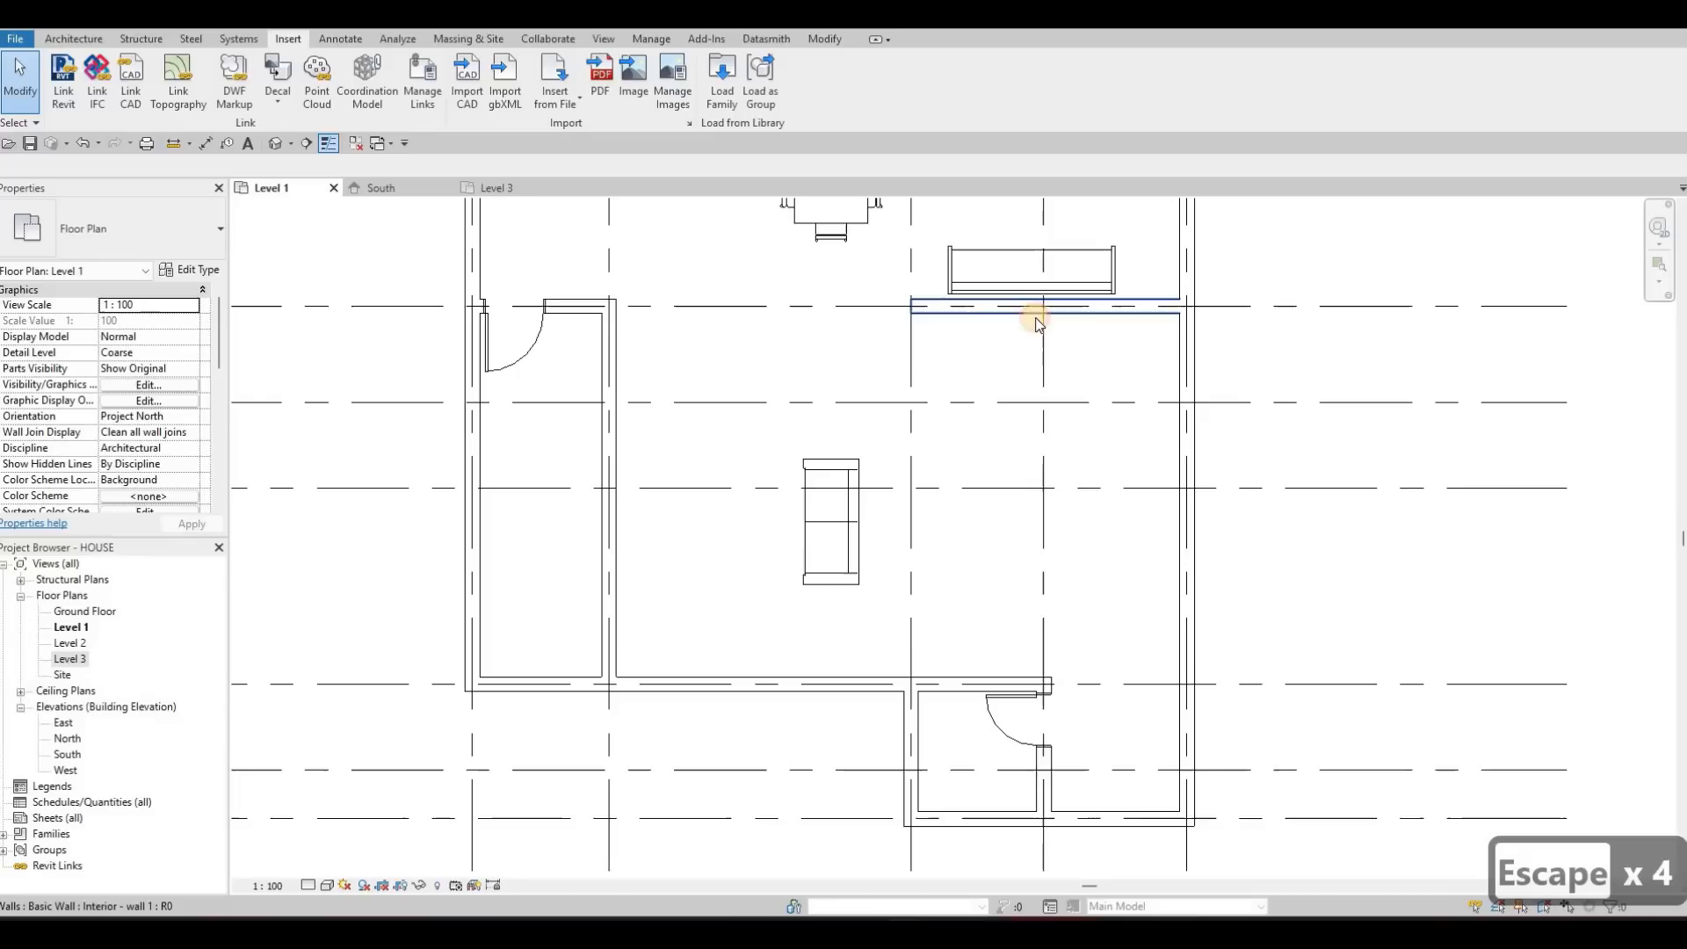
# Draw an Interior - wall 1 wall along grid 3 from the room's lower wall up to the second horizontal grid above the Corbu sofa's base
pyautogui.click(1038, 324)
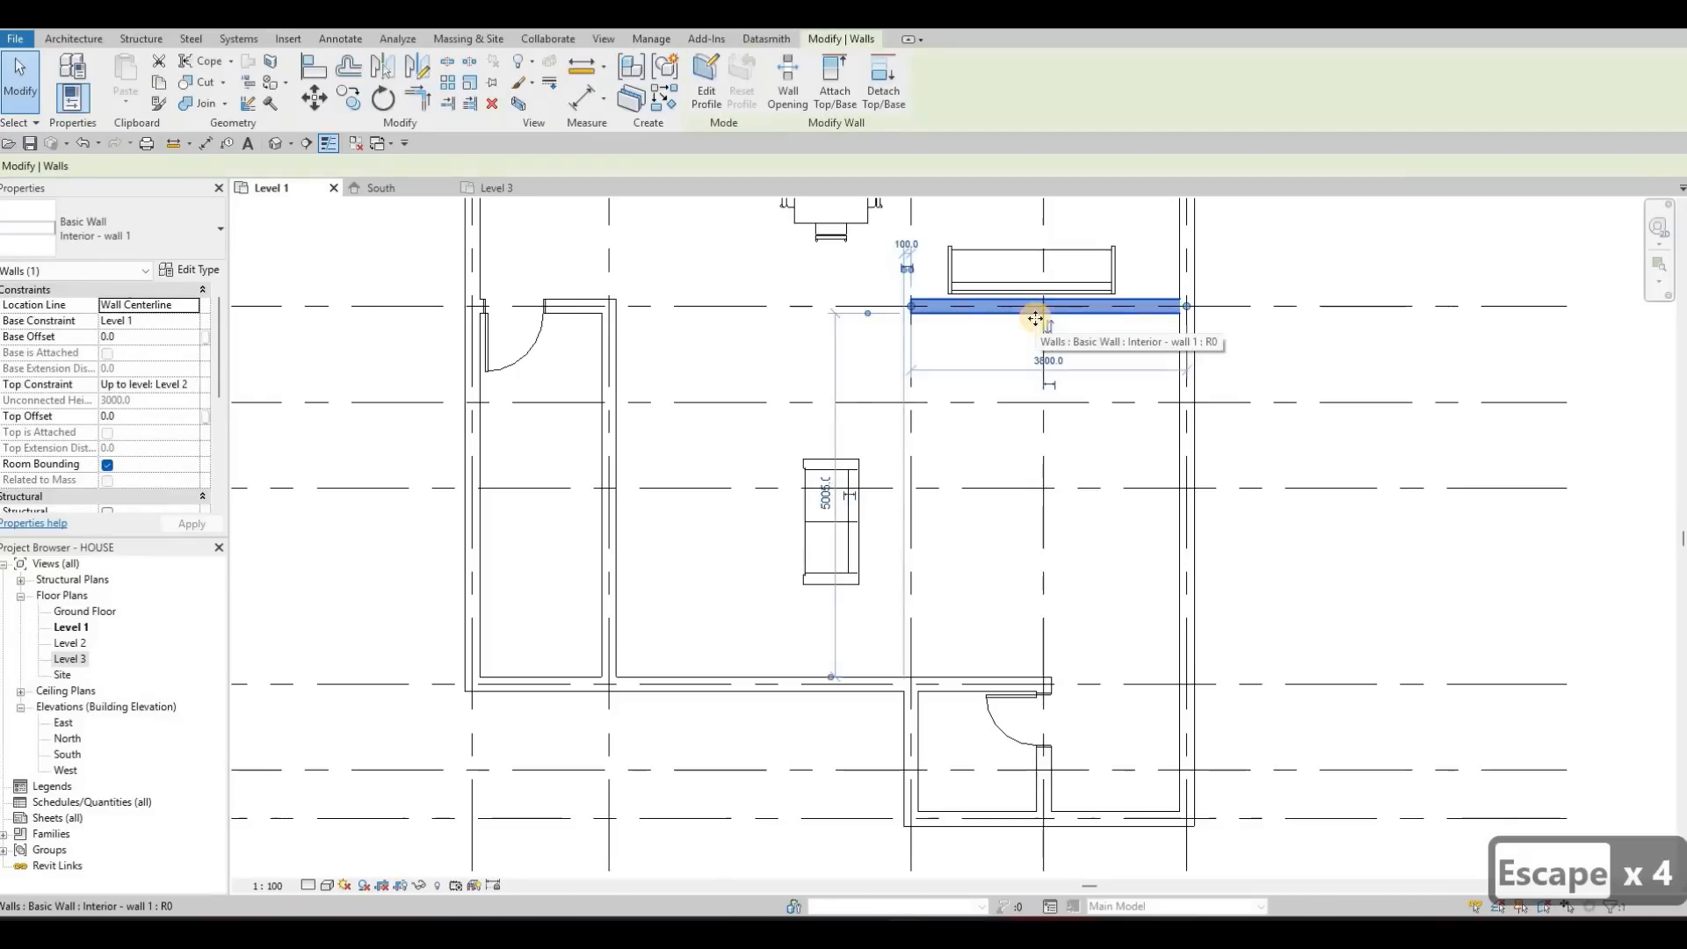
pyautogui.press('c')
pyautogui.press('s')
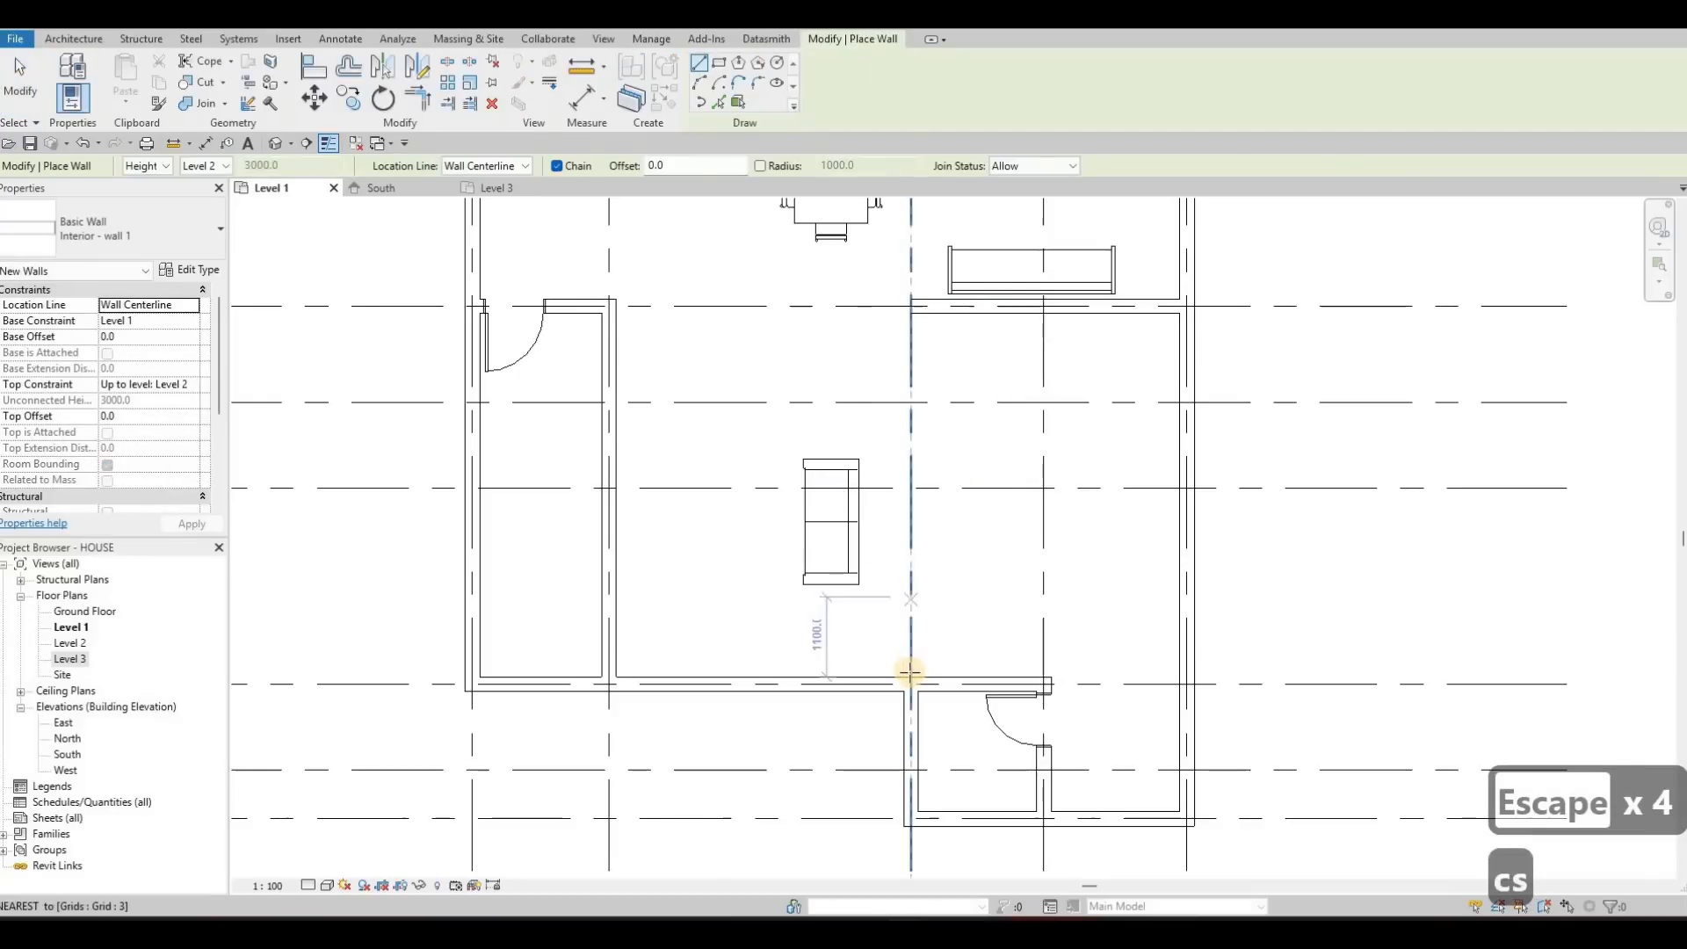
pyautogui.click(910, 677)
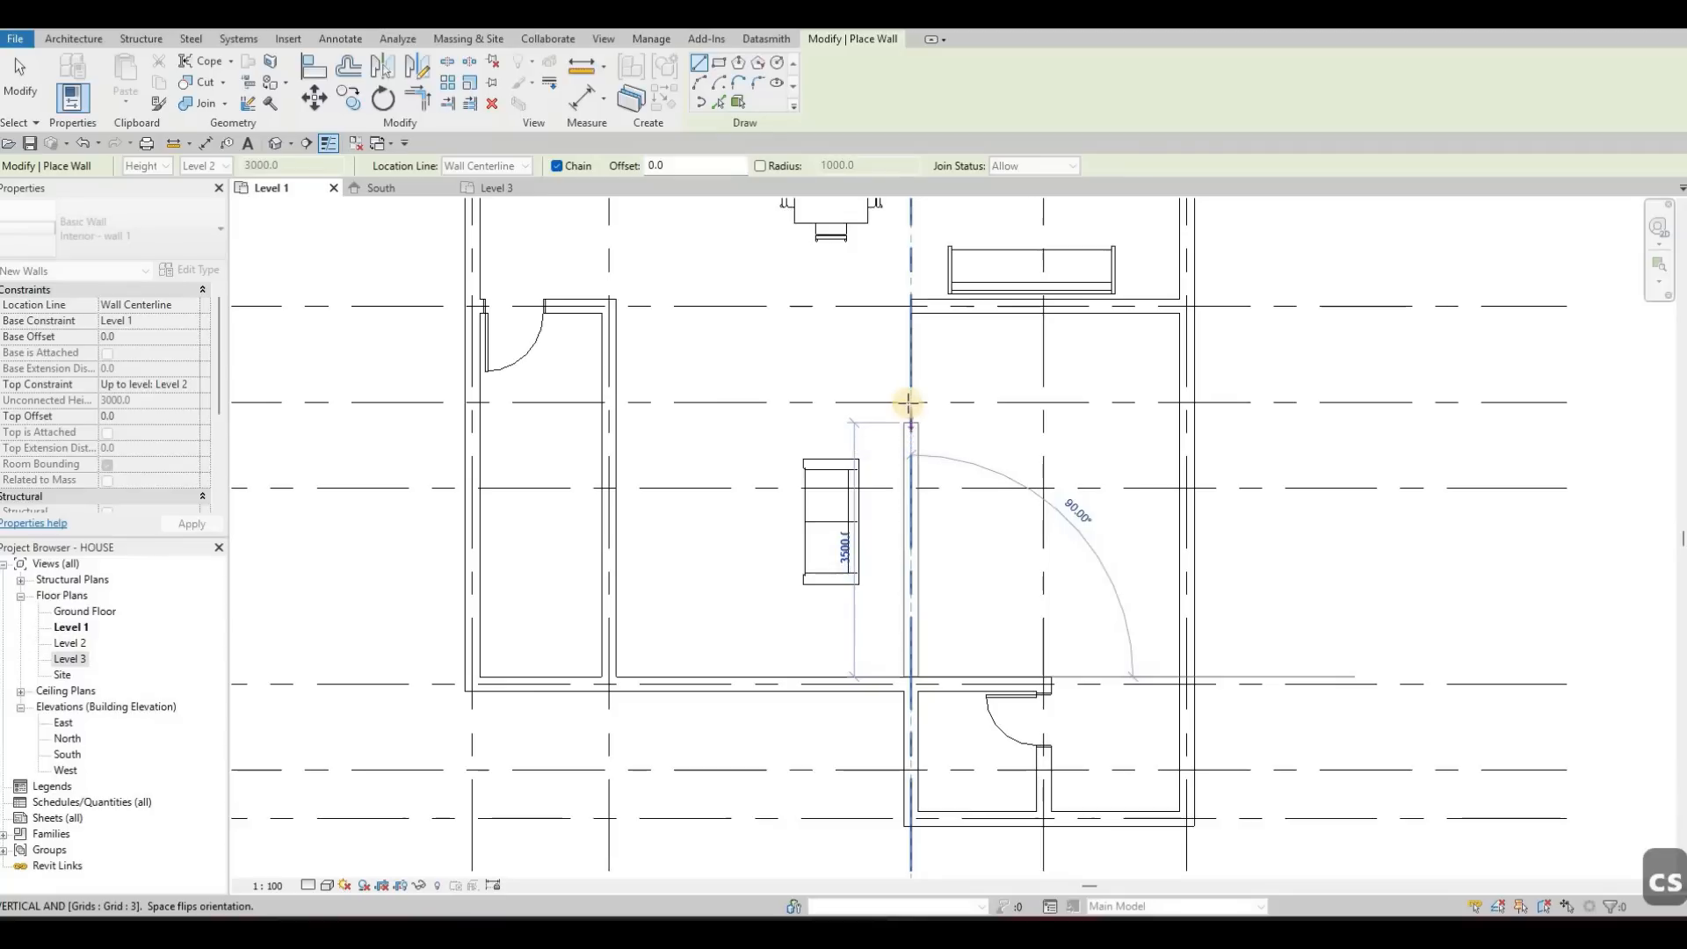
pyautogui.click(938, 413)
pyautogui.press('Escape')
pyautogui.press('Escape')
pyautogui.press('Escape')
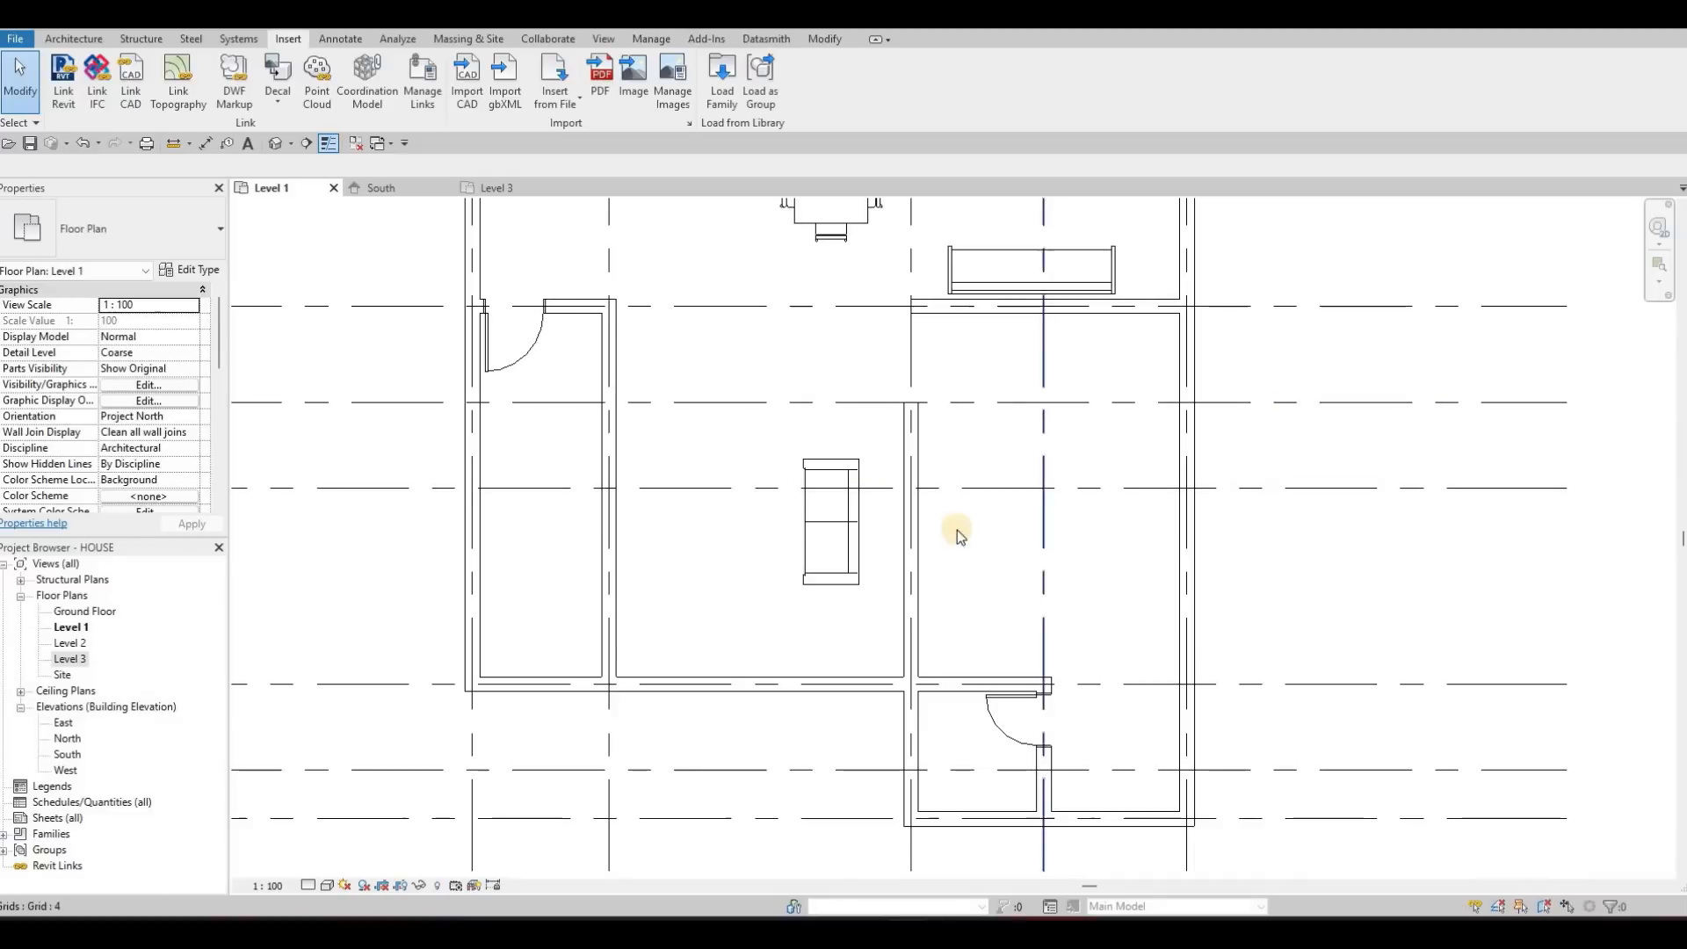
# Move the Corbu sofa back against the new wall, about 1400 mm above the lower wall
pyautogui.moveTo(914, 460)
pyautogui.mouseDown(button='middle')
pyautogui.moveTo(1024, 440)
pyautogui.moveTo(923, 431)
pyautogui.mouseUp(button='middle')
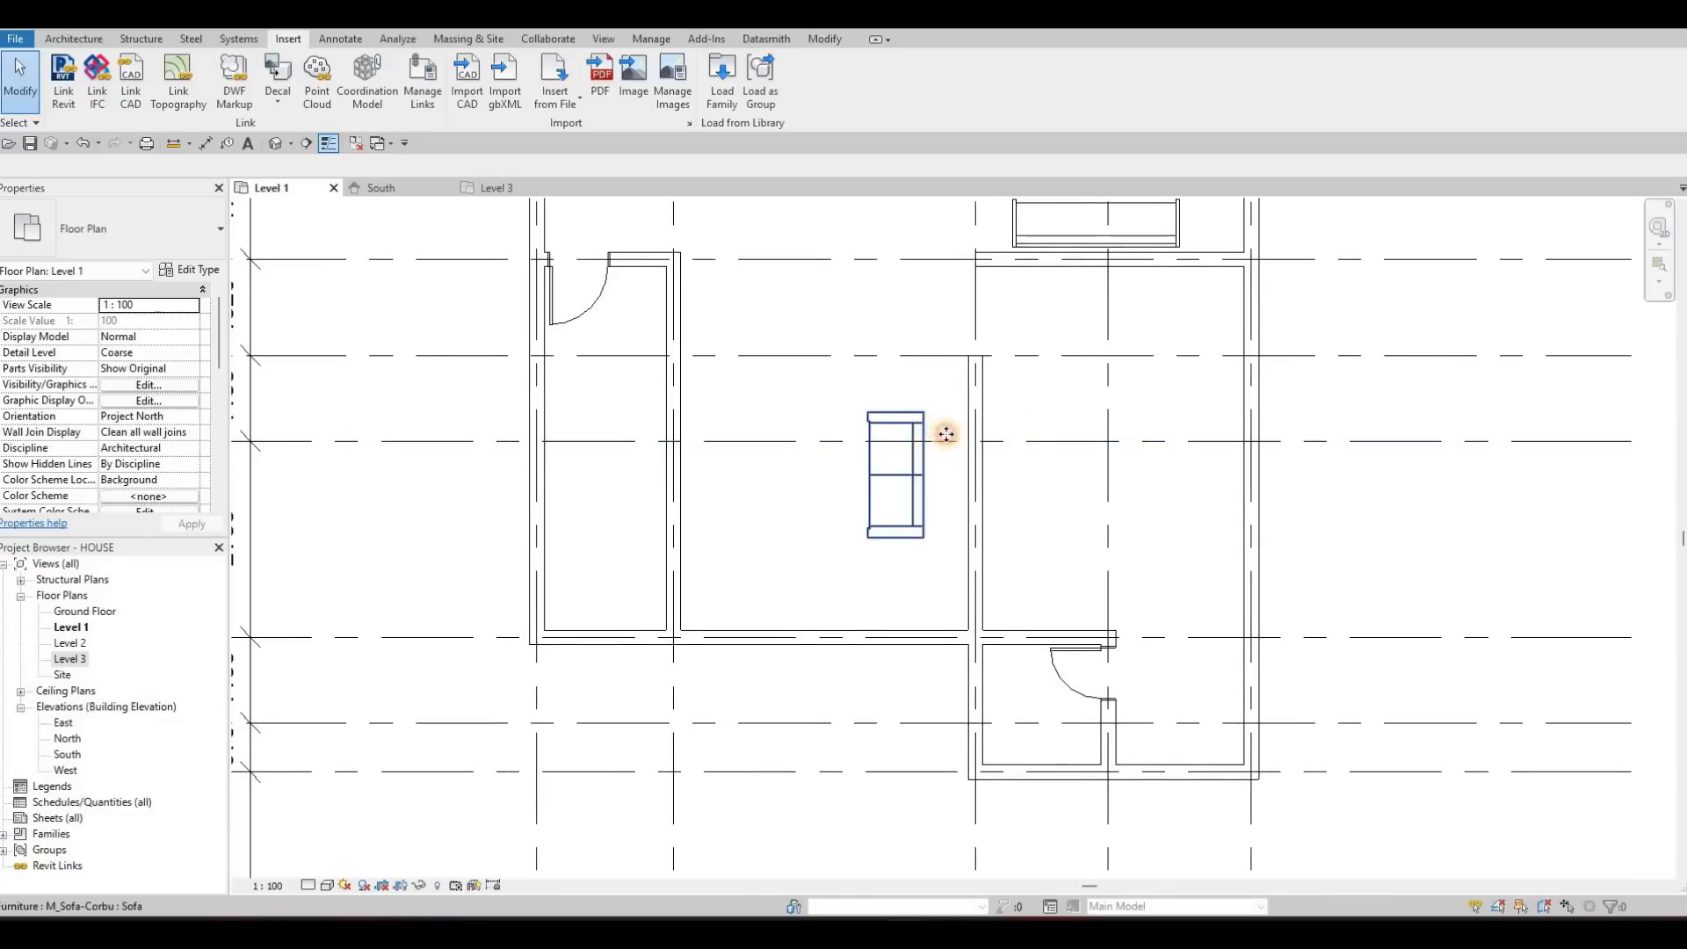
pyautogui.click(938, 433)
pyautogui.moveTo(966, 422); pyautogui.dragTo(925, 486)
# Duplicate the Corbu sofa's type as Sofa 2 and set its depth to 850 and width to 2500
pyautogui.click(196, 233)
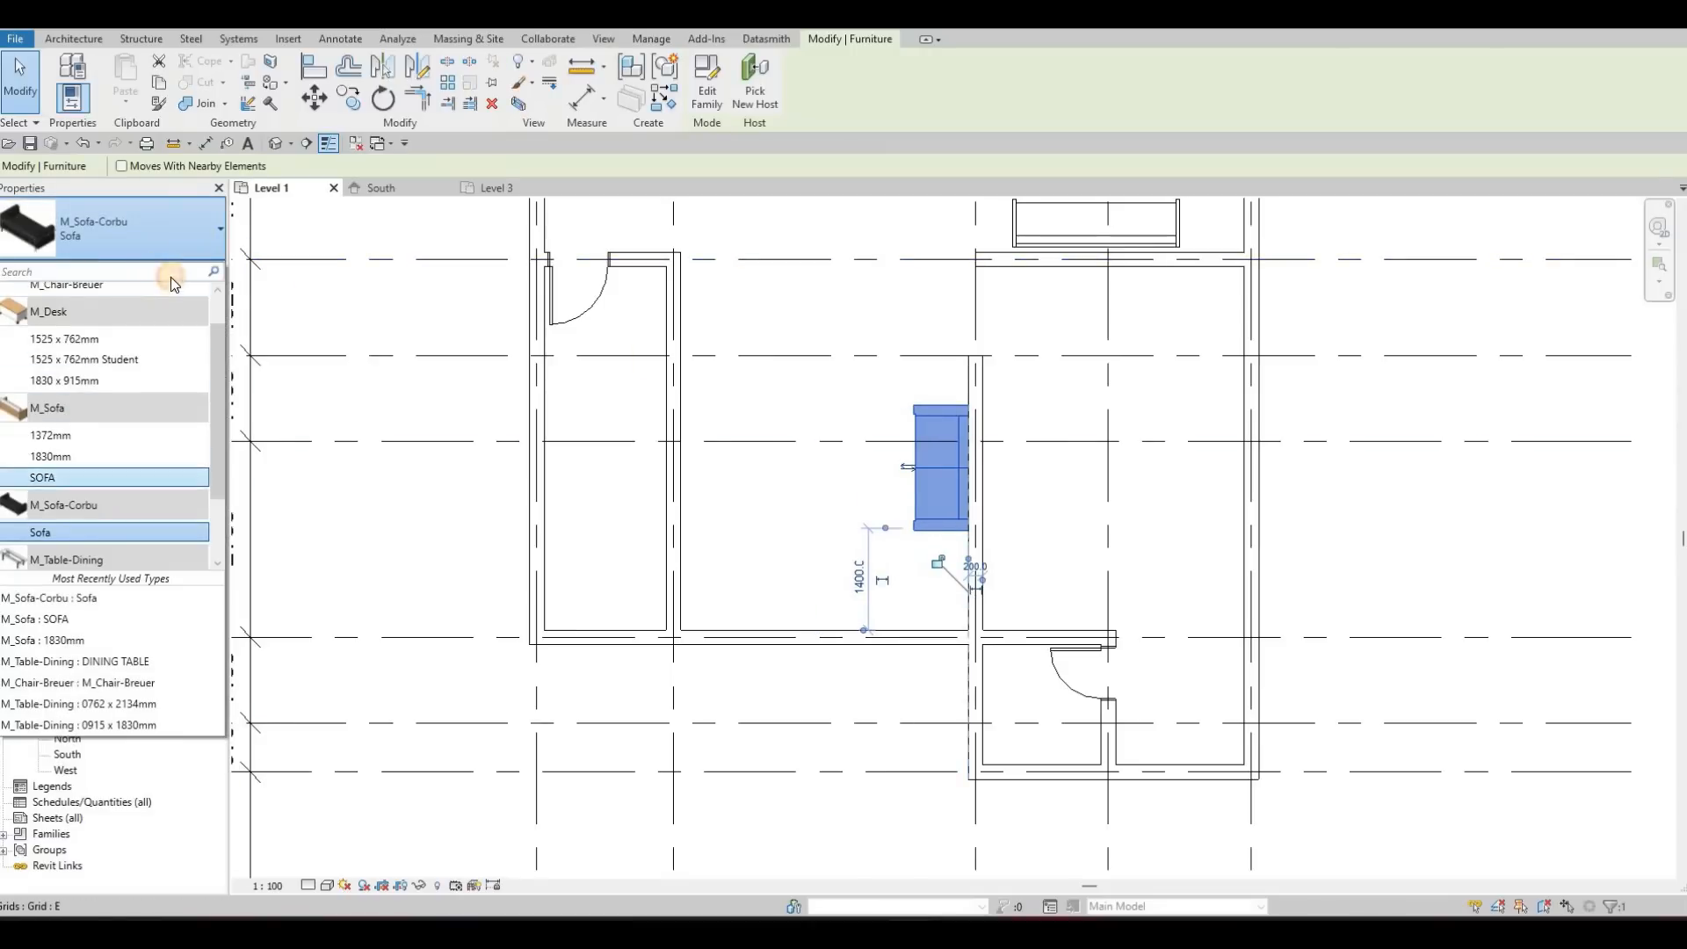
pyautogui.press('Escape')
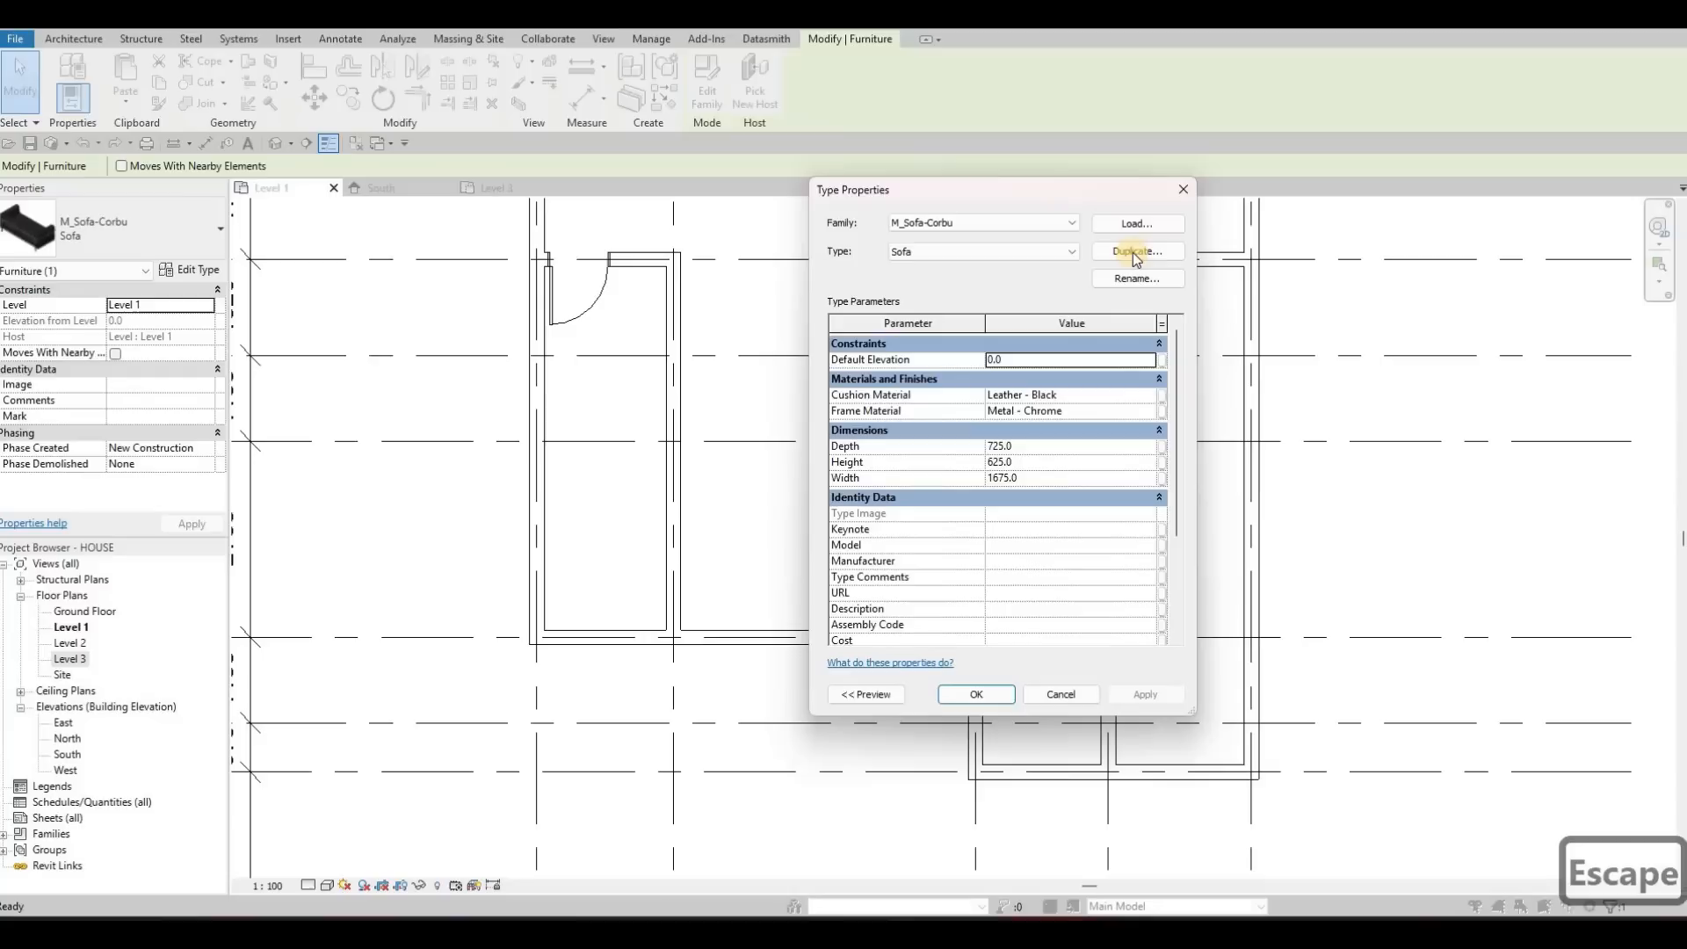
pyautogui.click(1135, 252)
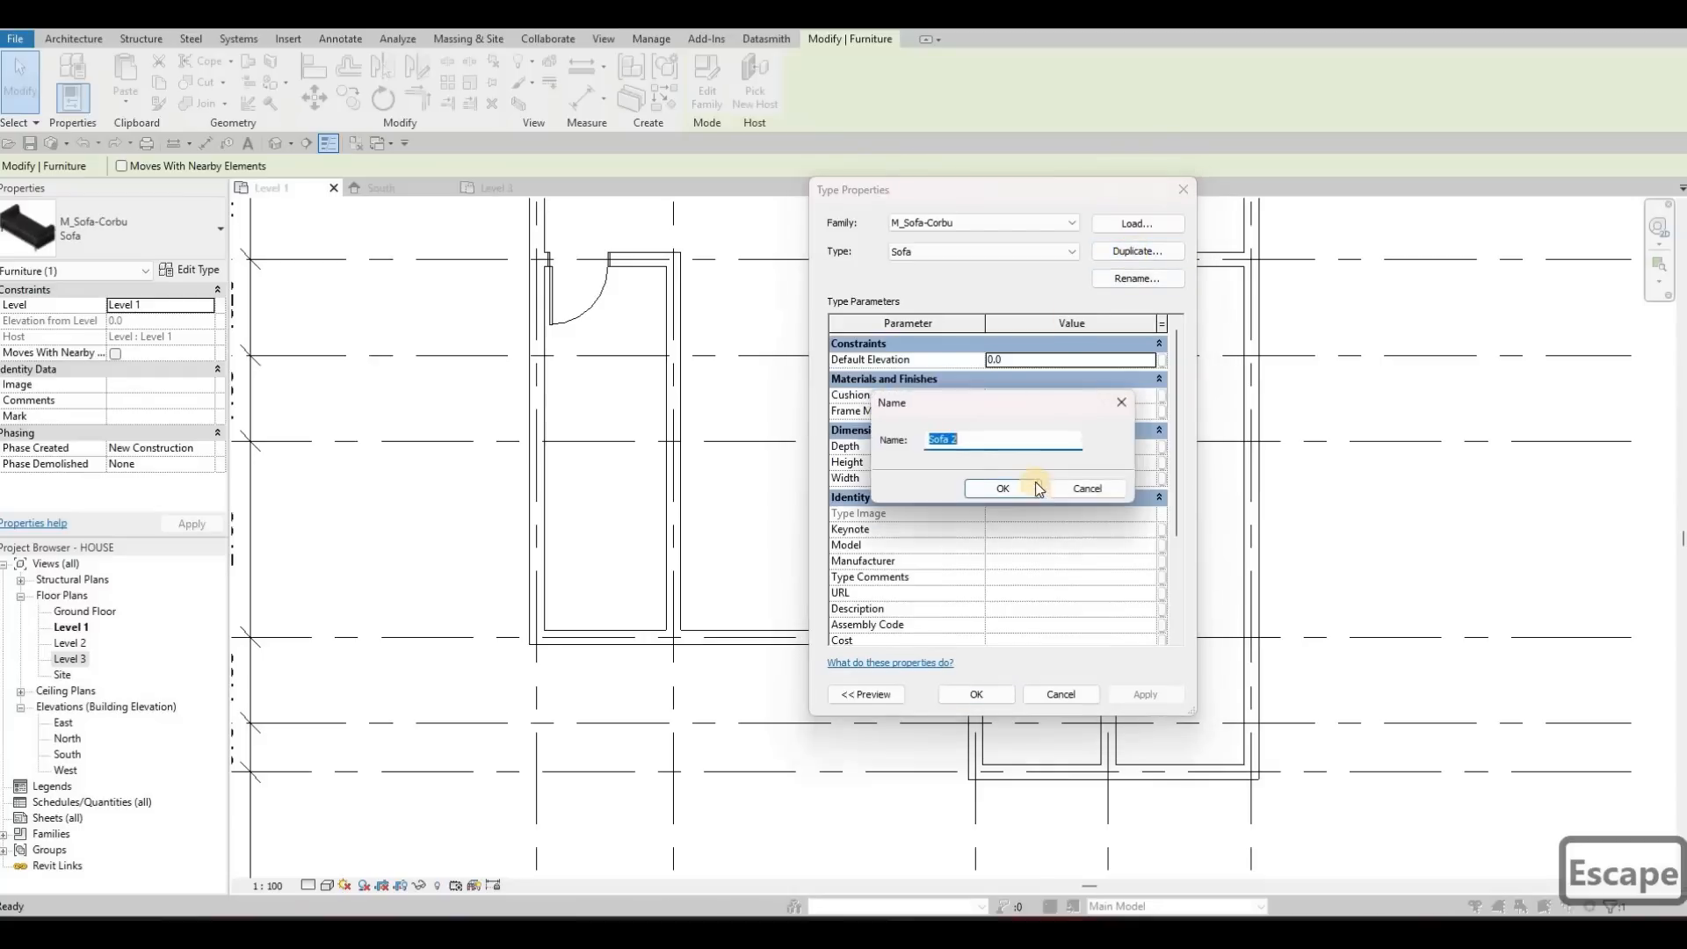
pyautogui.click(1019, 488)
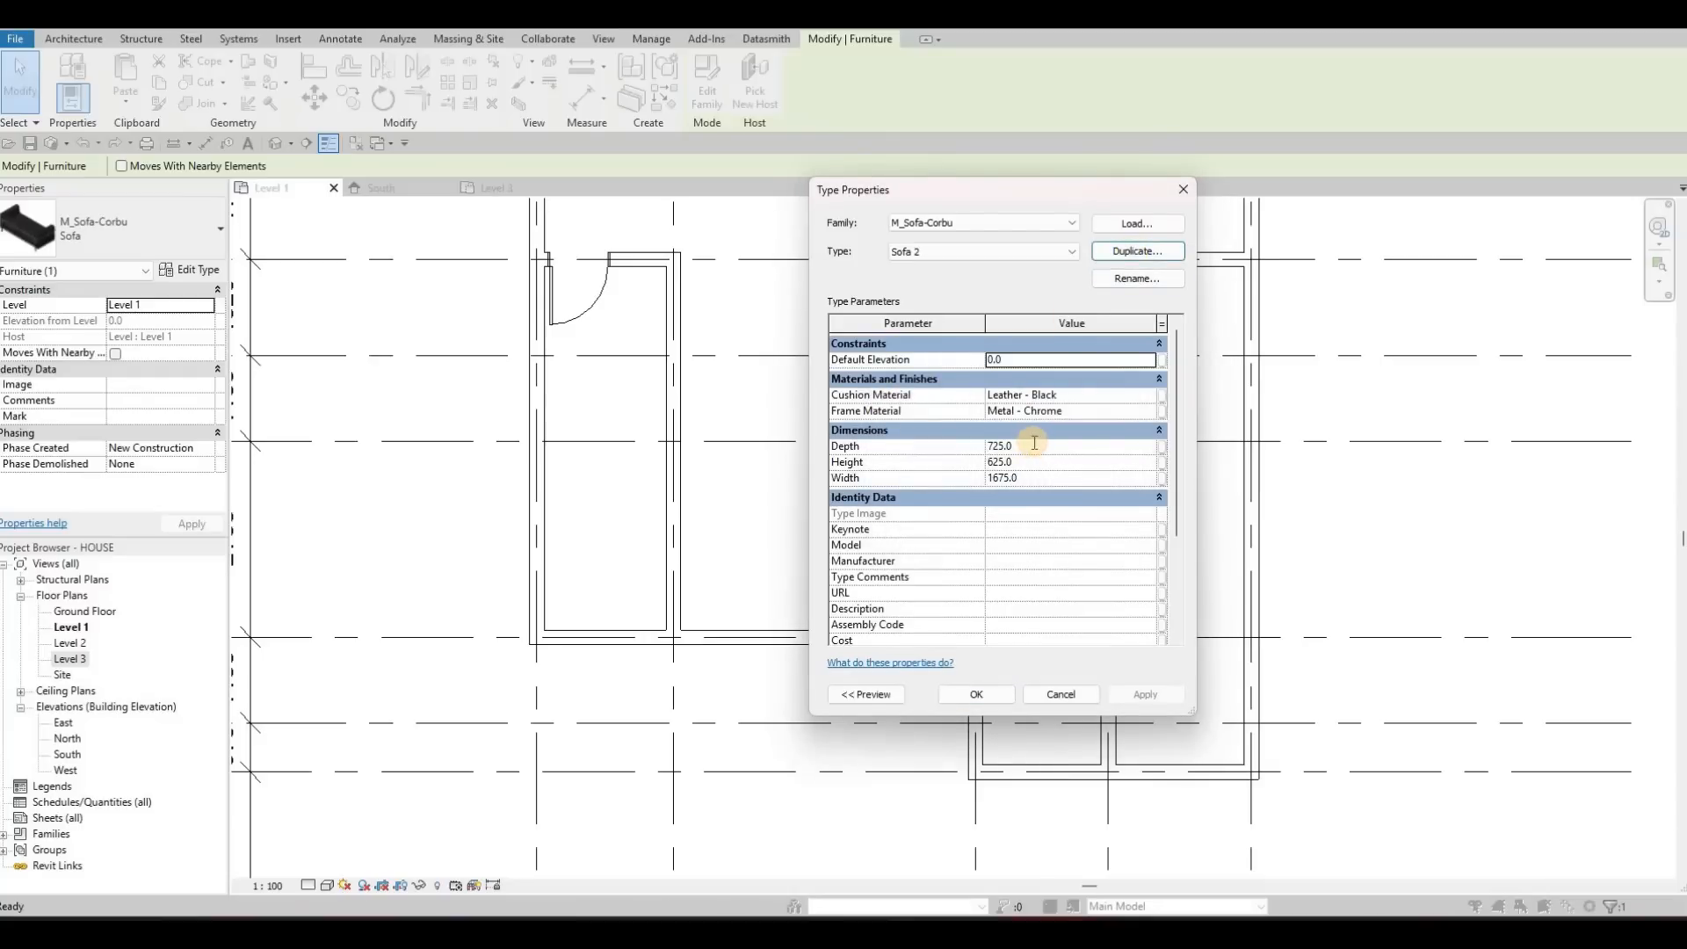
pyautogui.click(1034, 443)
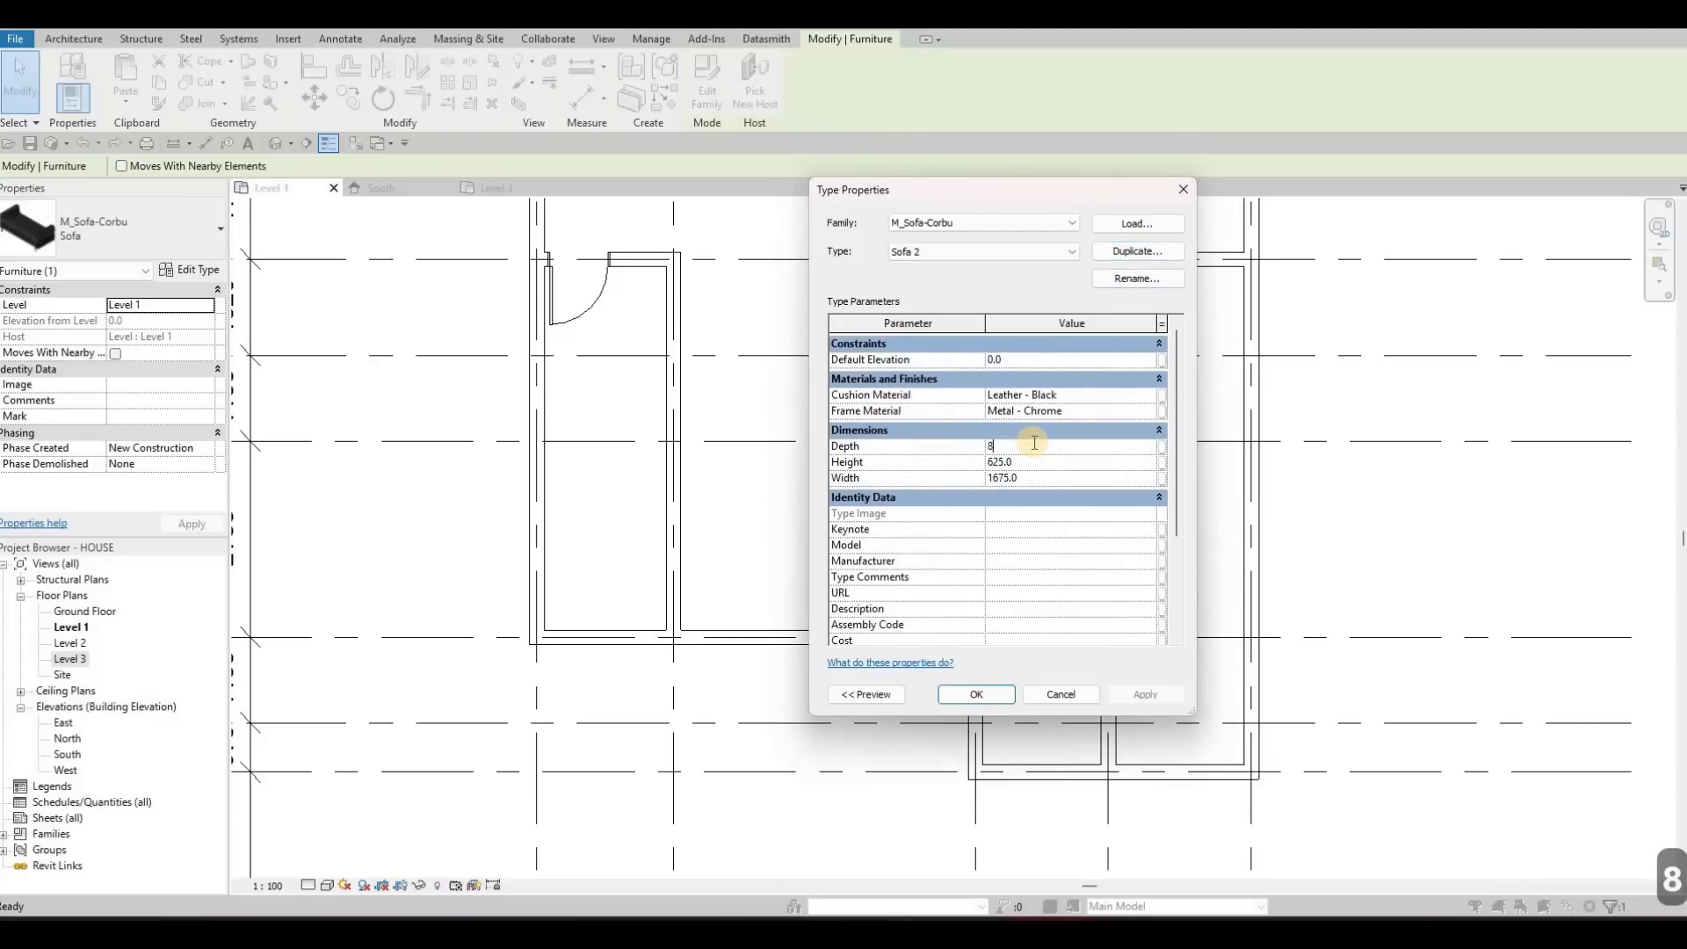
pyautogui.write('80')
pyautogui.press('BackSpace')
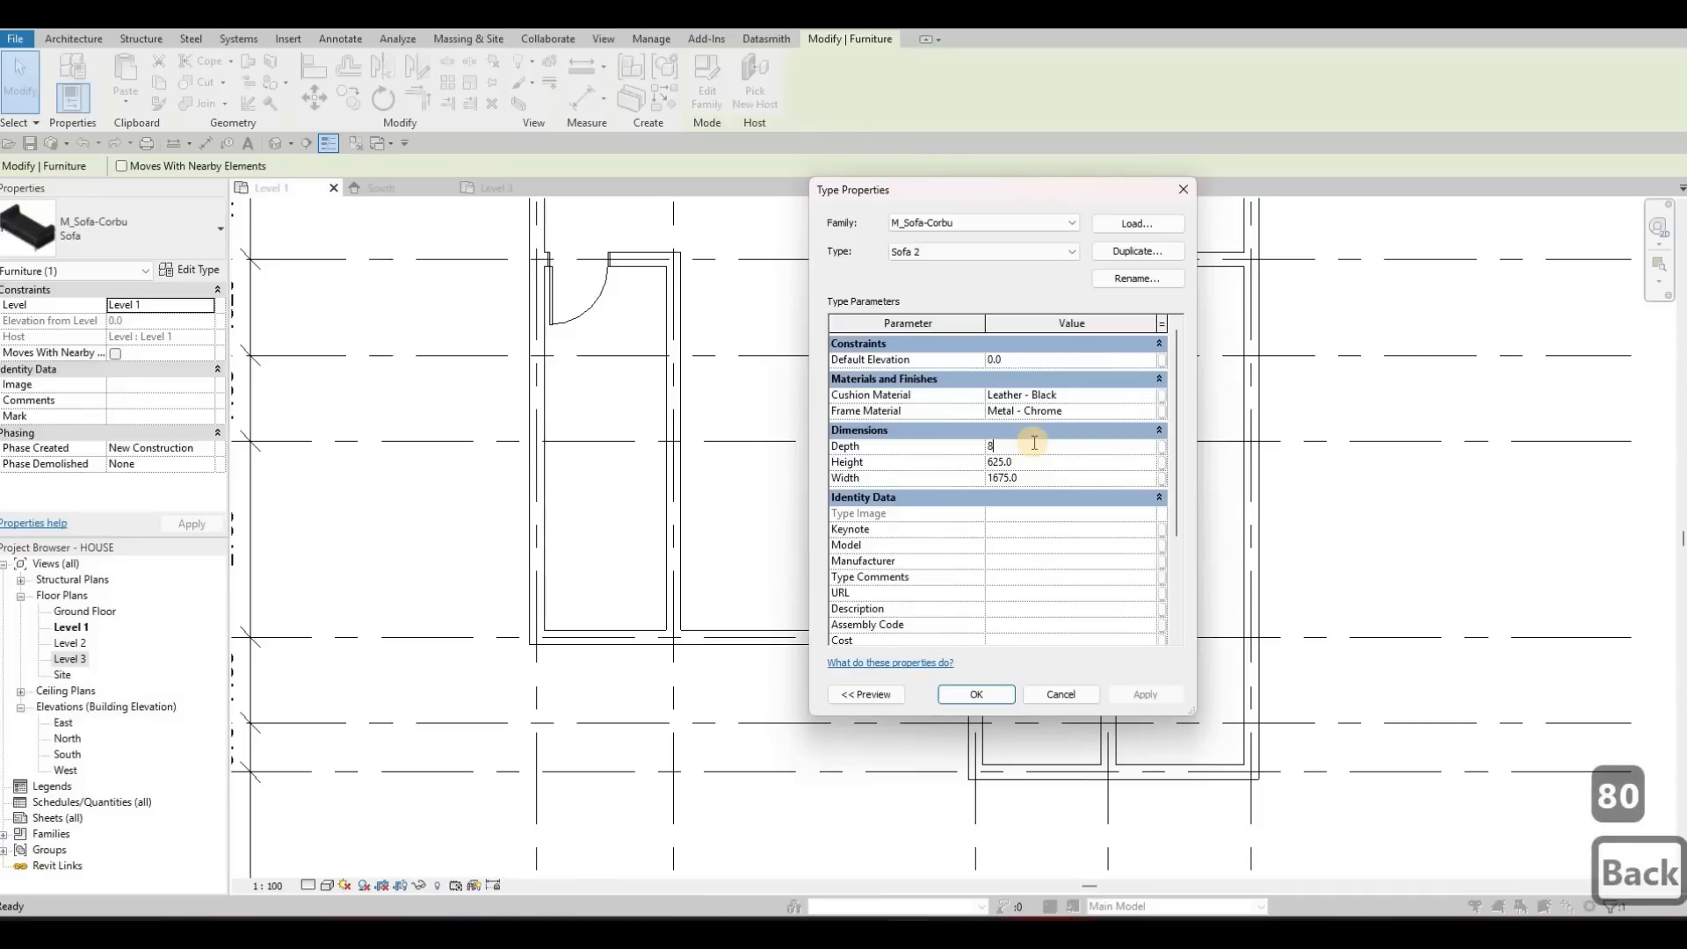
pyautogui.write('50')
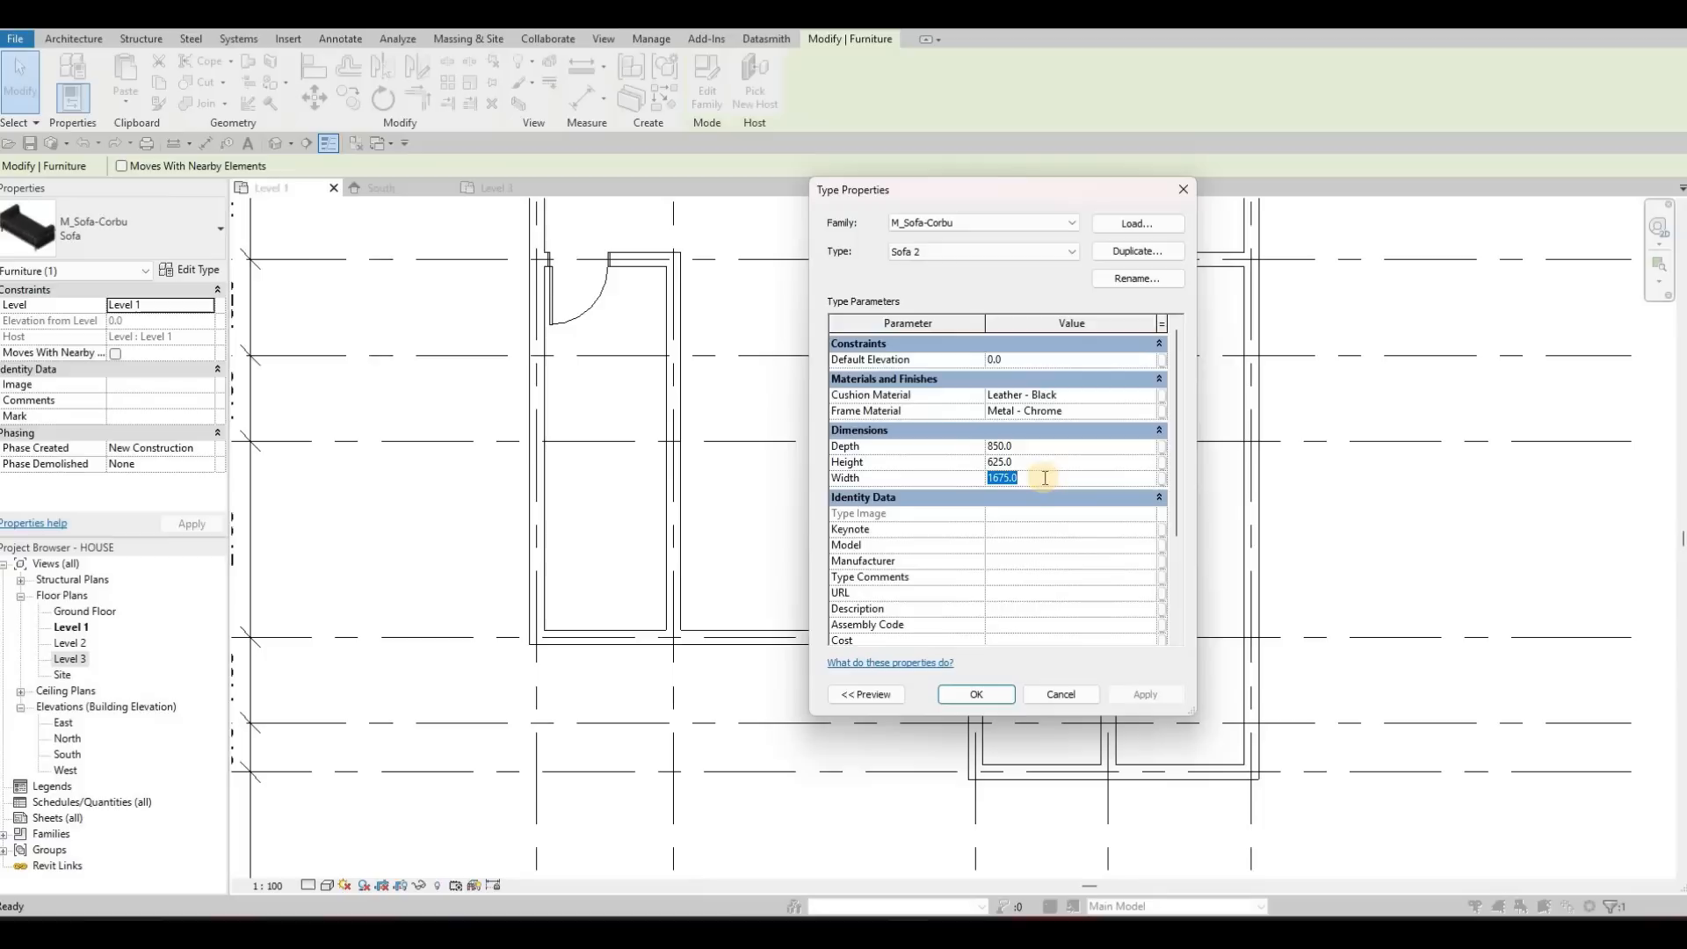
pyautogui.write('2500')
pyautogui.click(1000, 699)
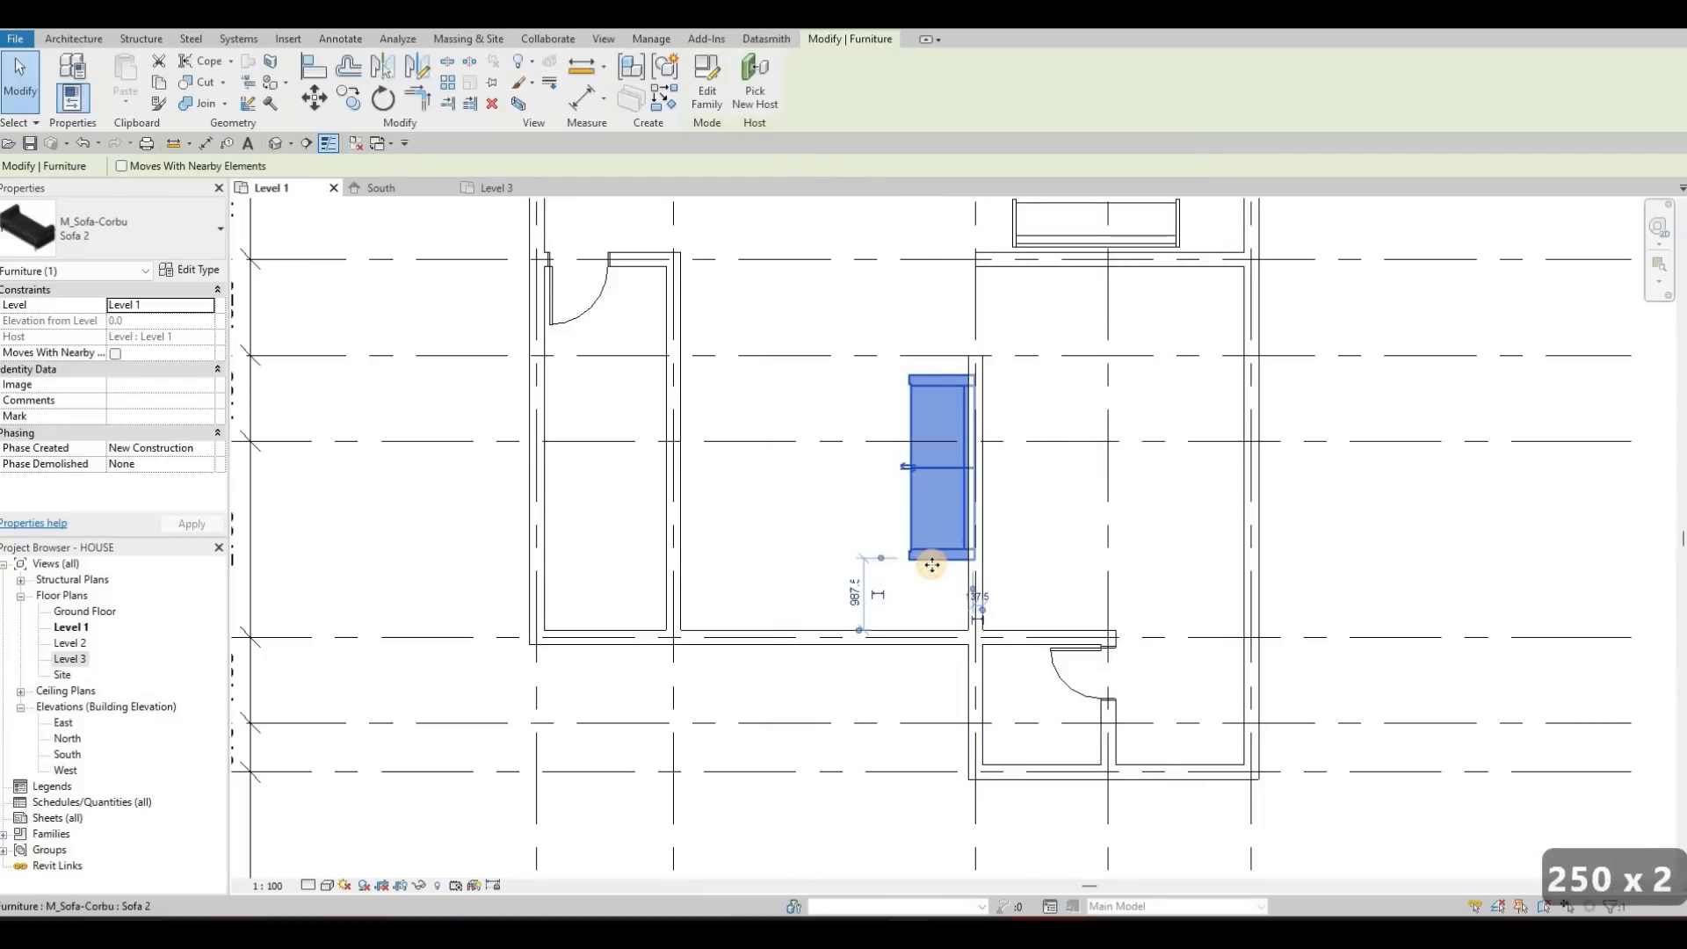
# Nudge the Corbu sofa slightly away from the wall behind it, leaving it about 870 mm above the room's lower wall
pyautogui.press('Down')
pyautogui.press('Left')
pyautogui.press('Left')
pyautogui.press('Left')
pyautogui.press('Down')
pyautogui.press('Down')
pyautogui.press('Down')
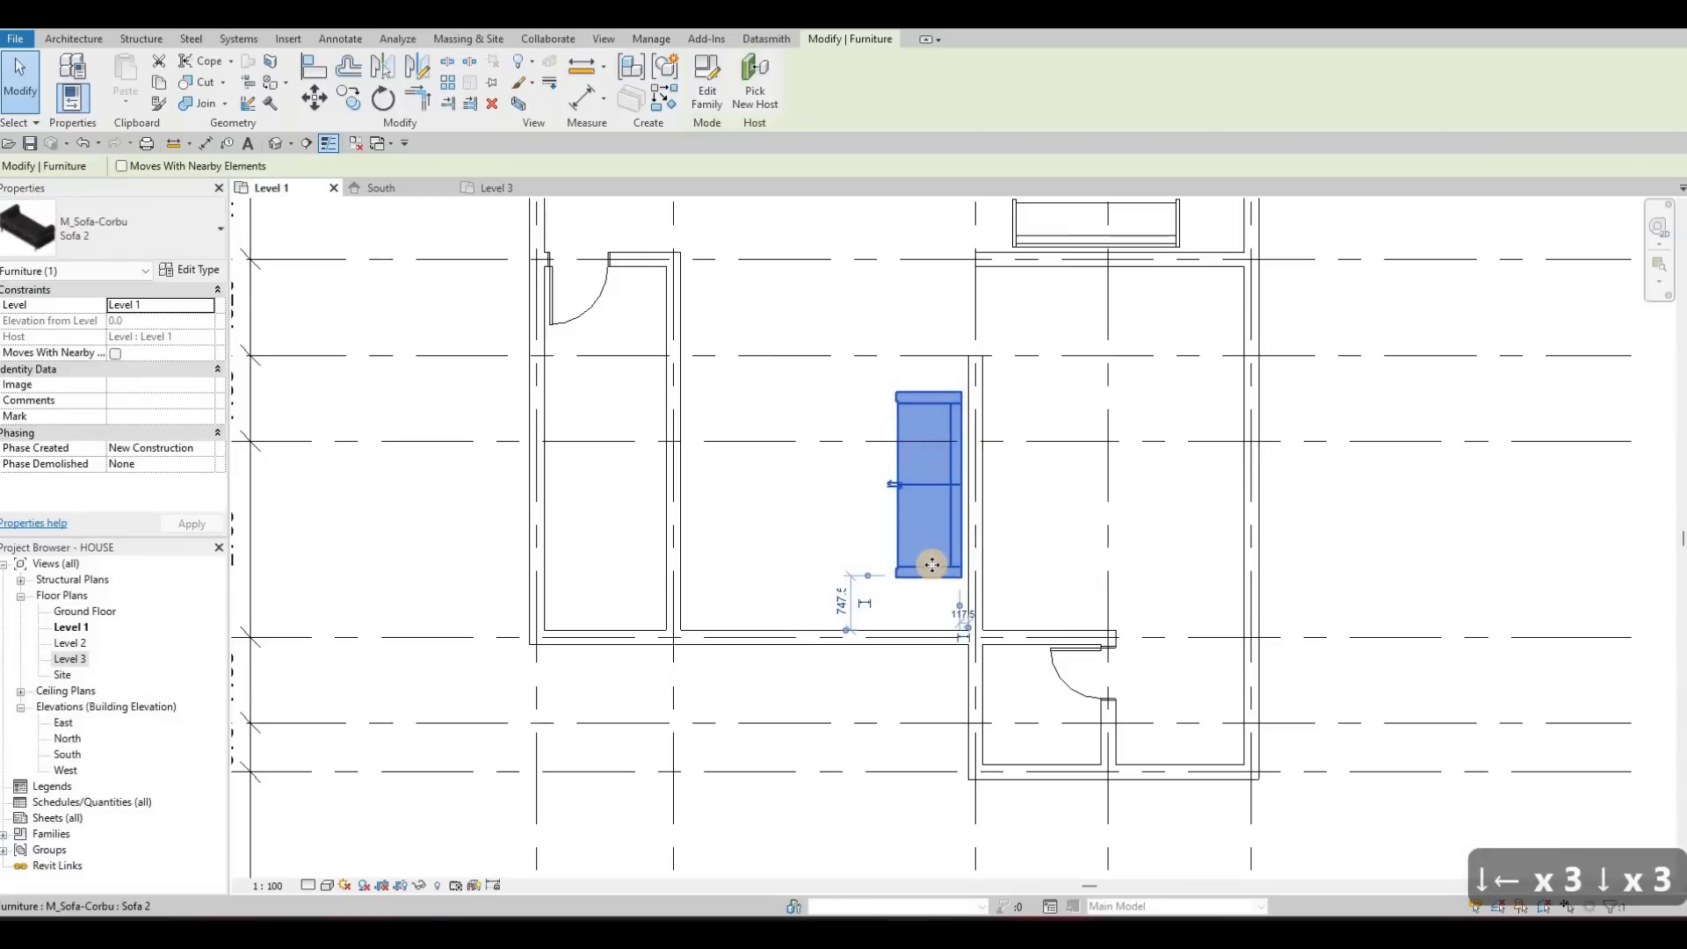
pyautogui.press('Down')
pyautogui.press('Down')
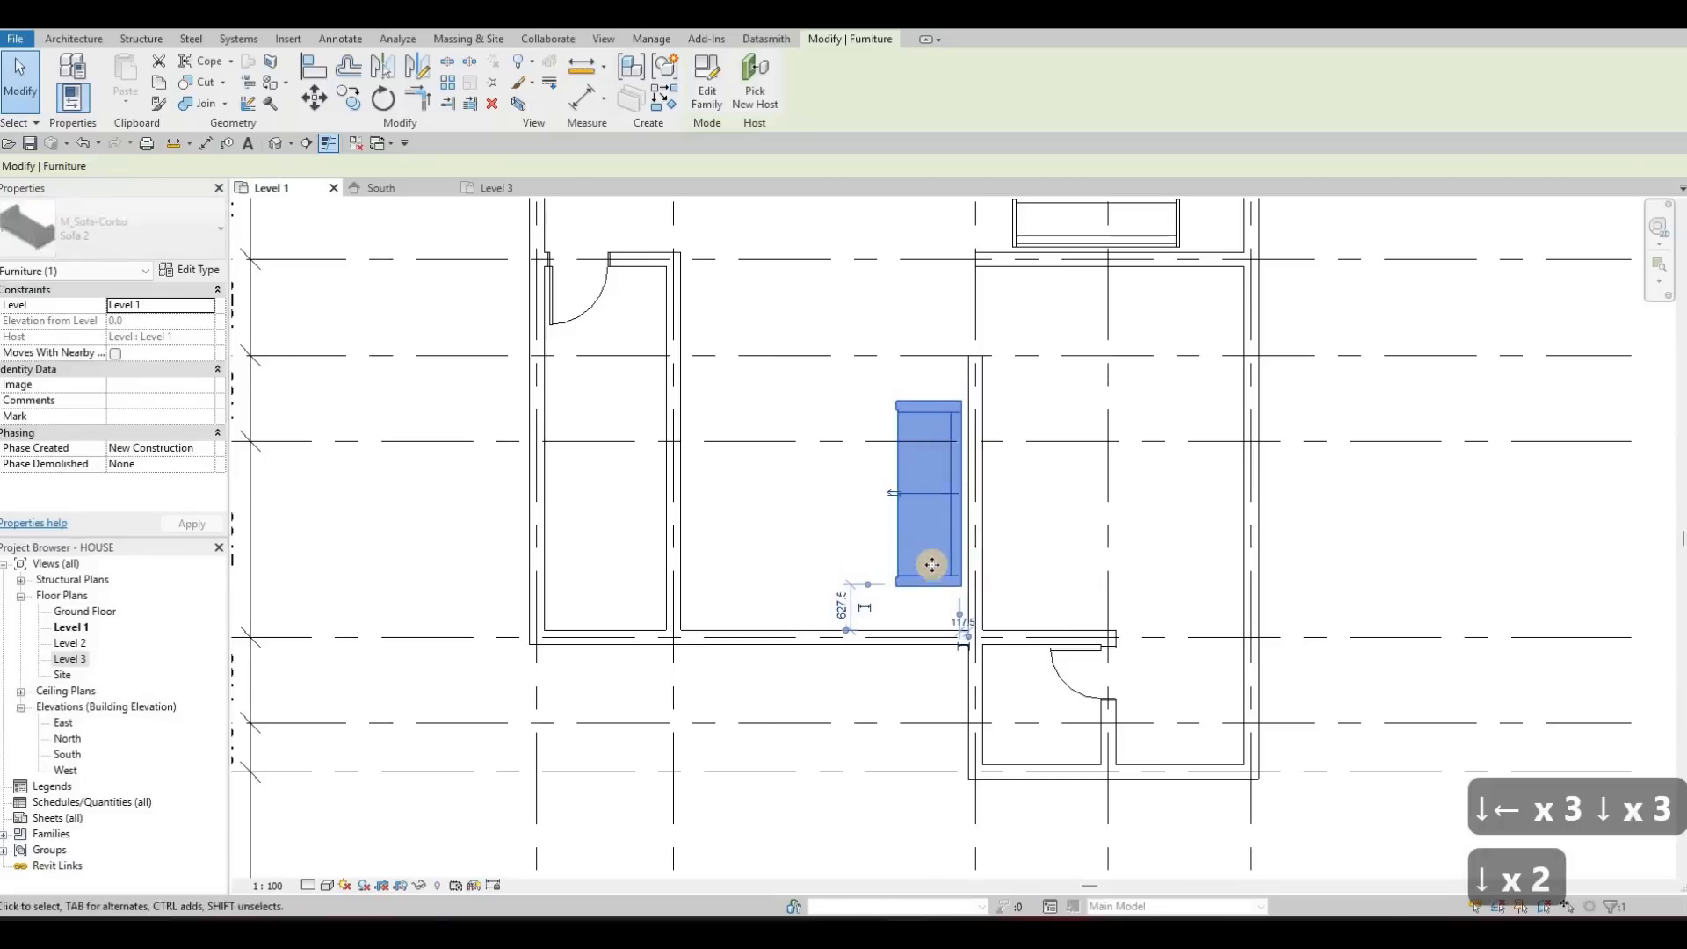
pyautogui.press('Right')
pyautogui.press('Down')
pyautogui.press('Down')
pyautogui.press('Down')
pyautogui.press('Down')
pyautogui.press('Down')
pyautogui.press('Down')
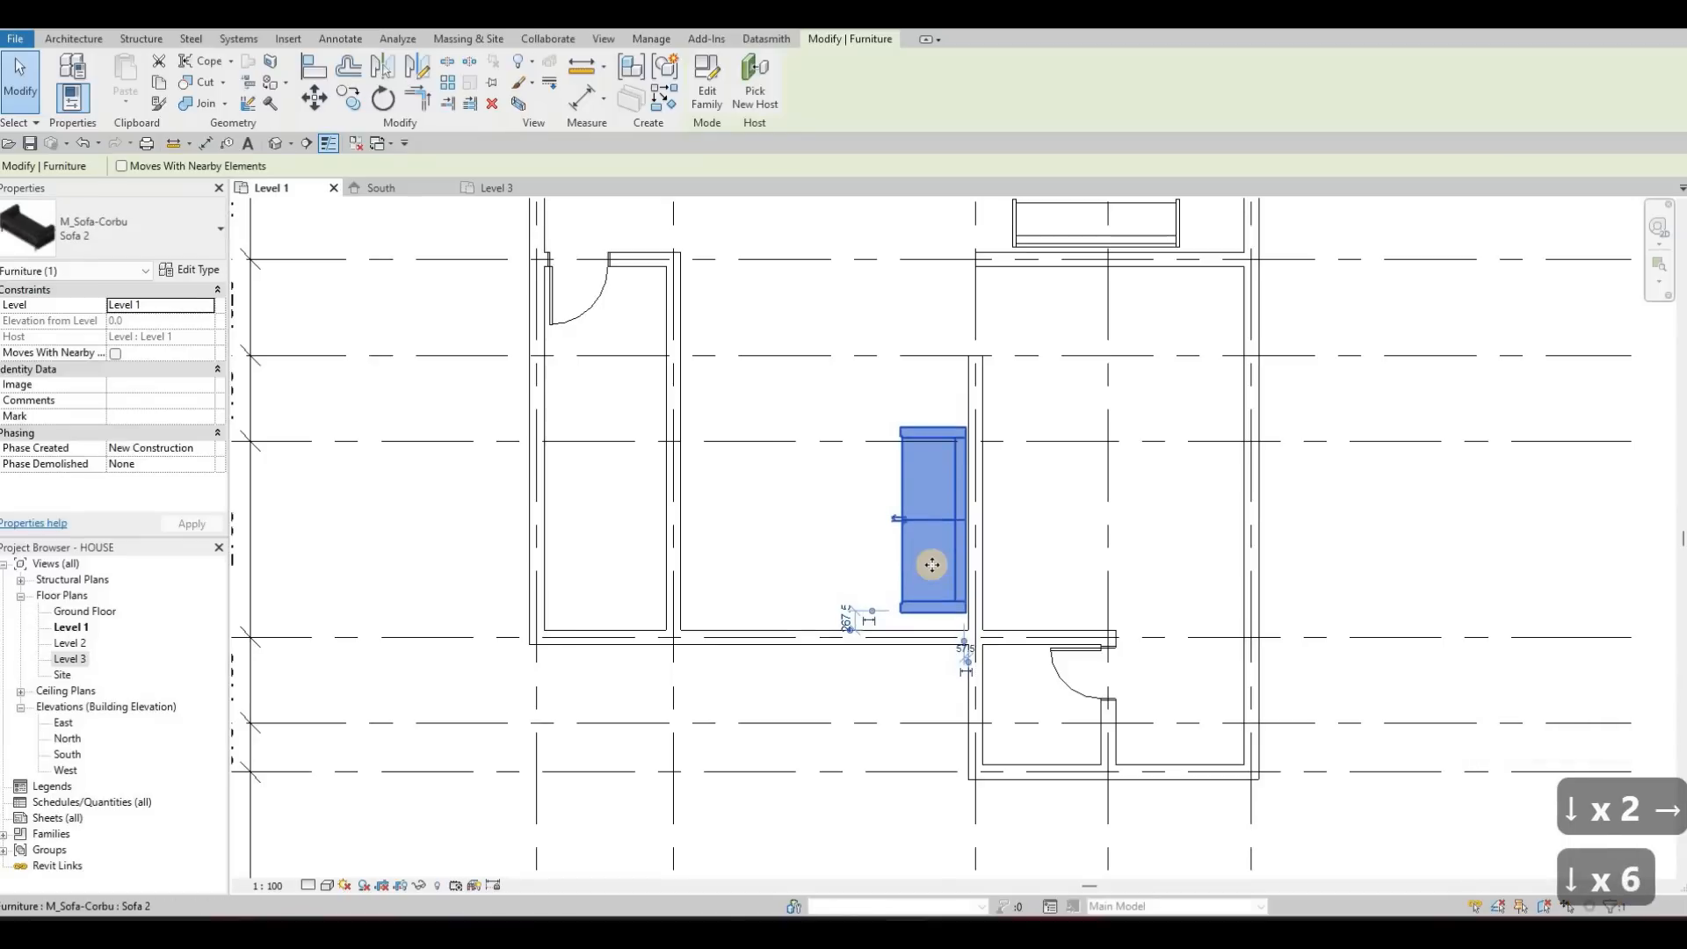
pyautogui.press('Up')
pyautogui.press('Up')
pyautogui.press('Up')
pyautogui.press('Up')
pyautogui.press('Up')
pyautogui.press('Up')
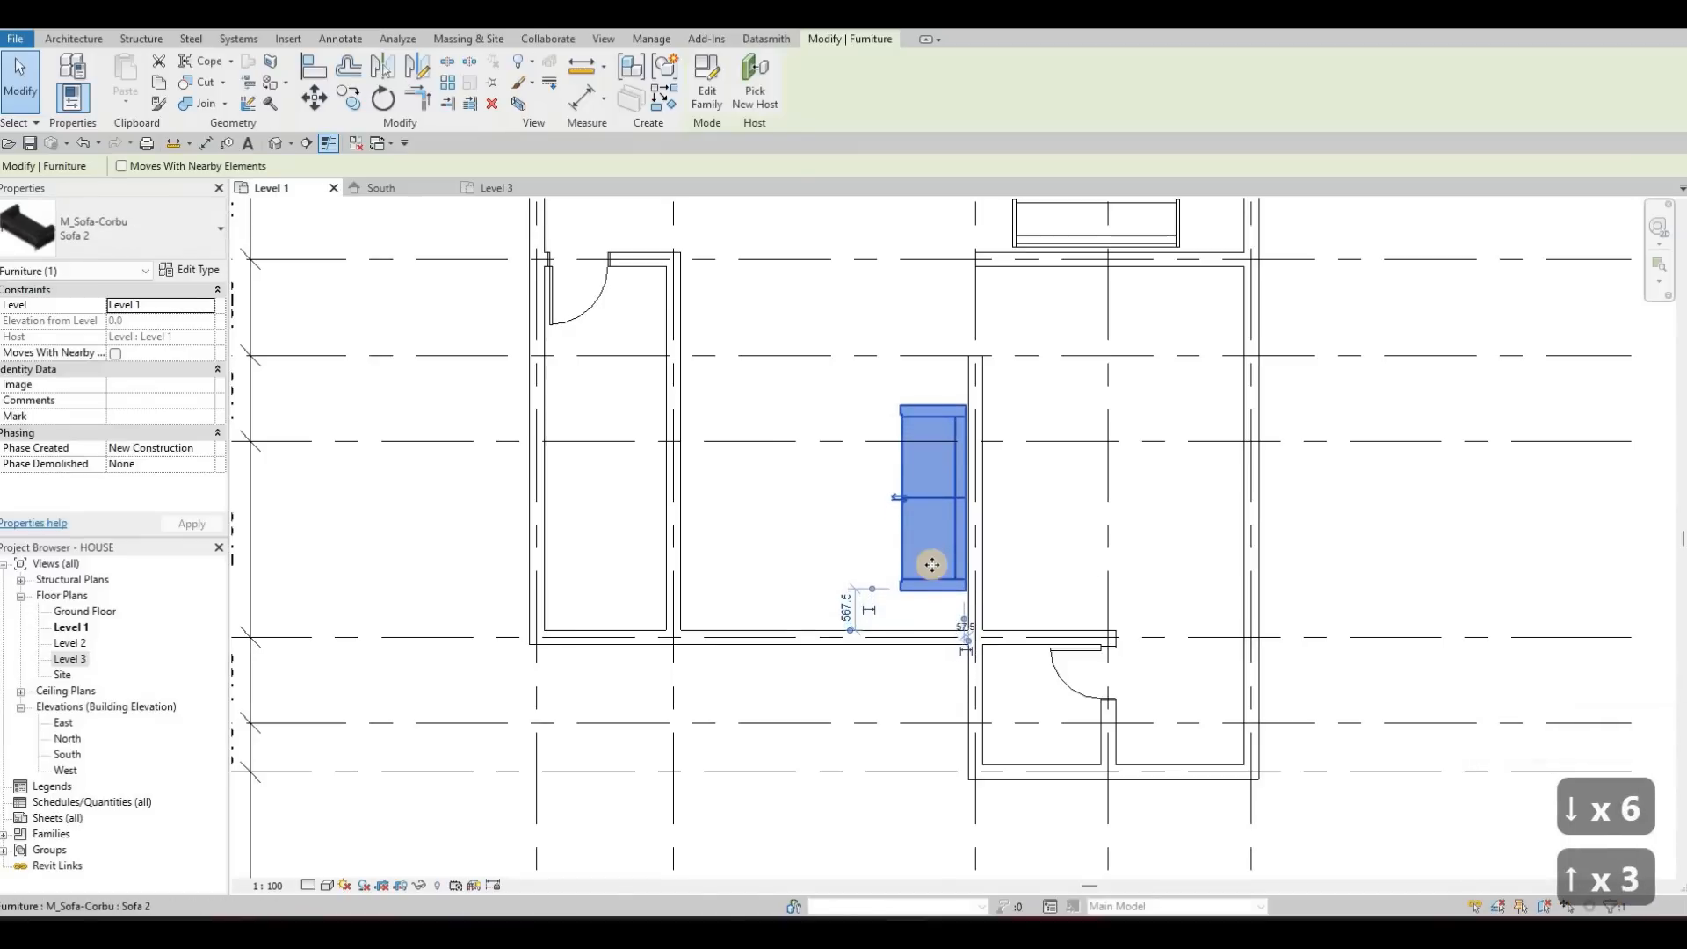
pyautogui.press('Right')
pyautogui.press('Left')
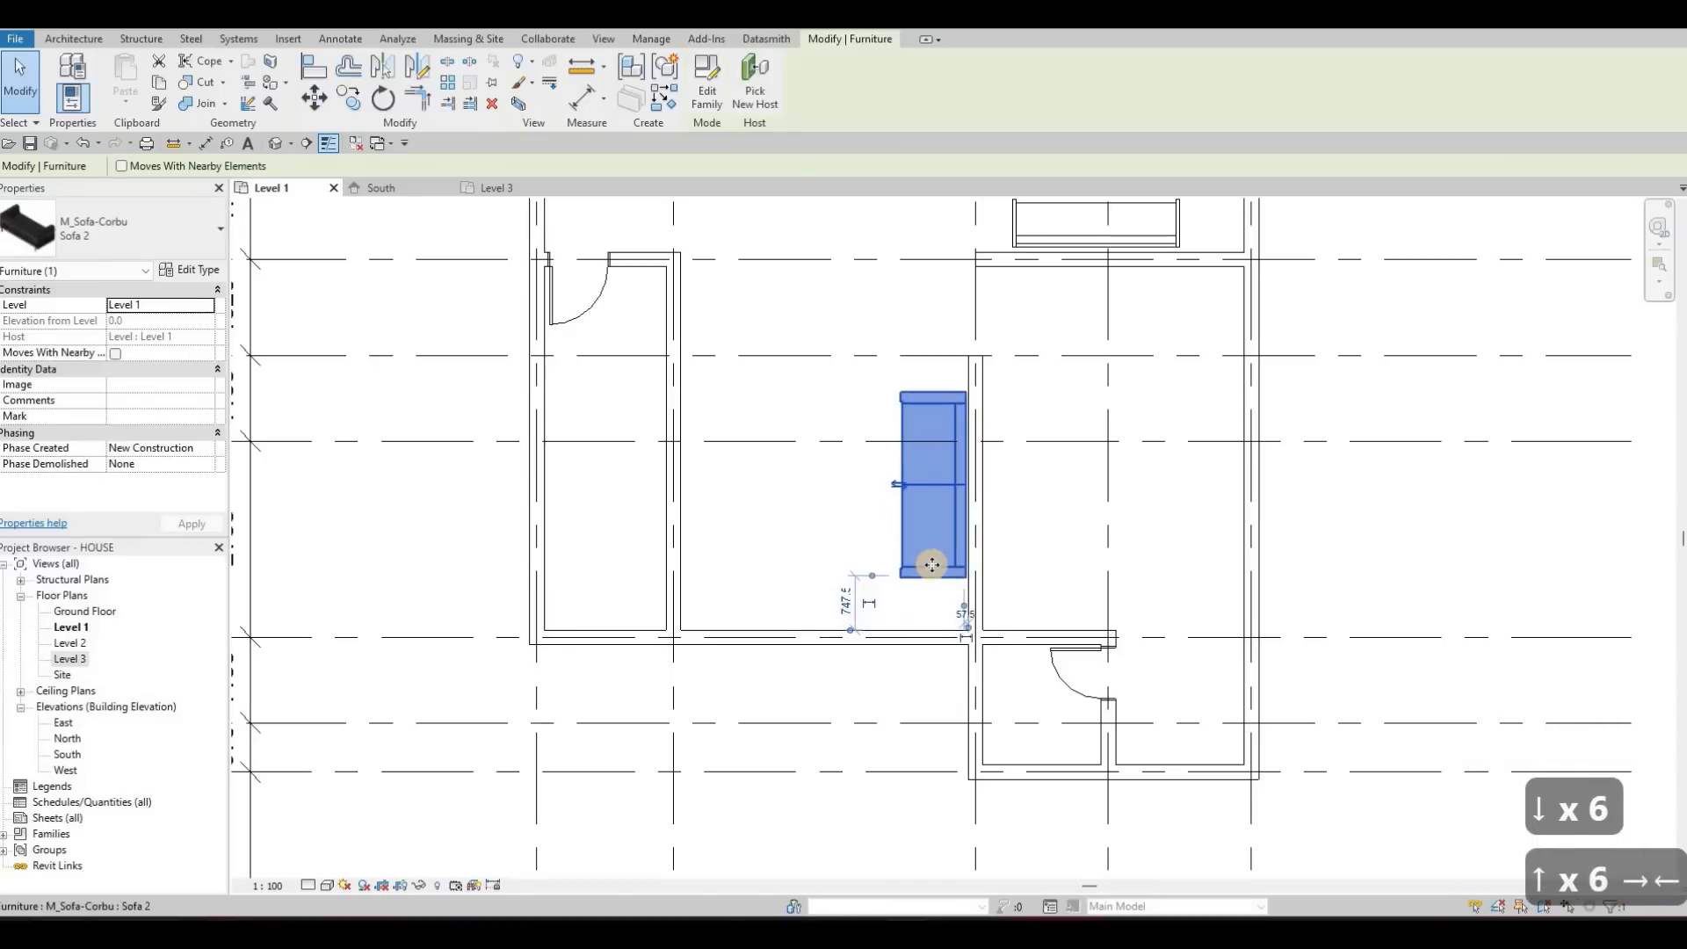
pyautogui.press('Up')
pyautogui.press('Up')
pyautogui.press('Up')
pyautogui.press('Up')
pyautogui.press('Right')
pyautogui.press('Left')
pyautogui.press('Escape')
pyautogui.press('Escape')
pyautogui.press('Escape')
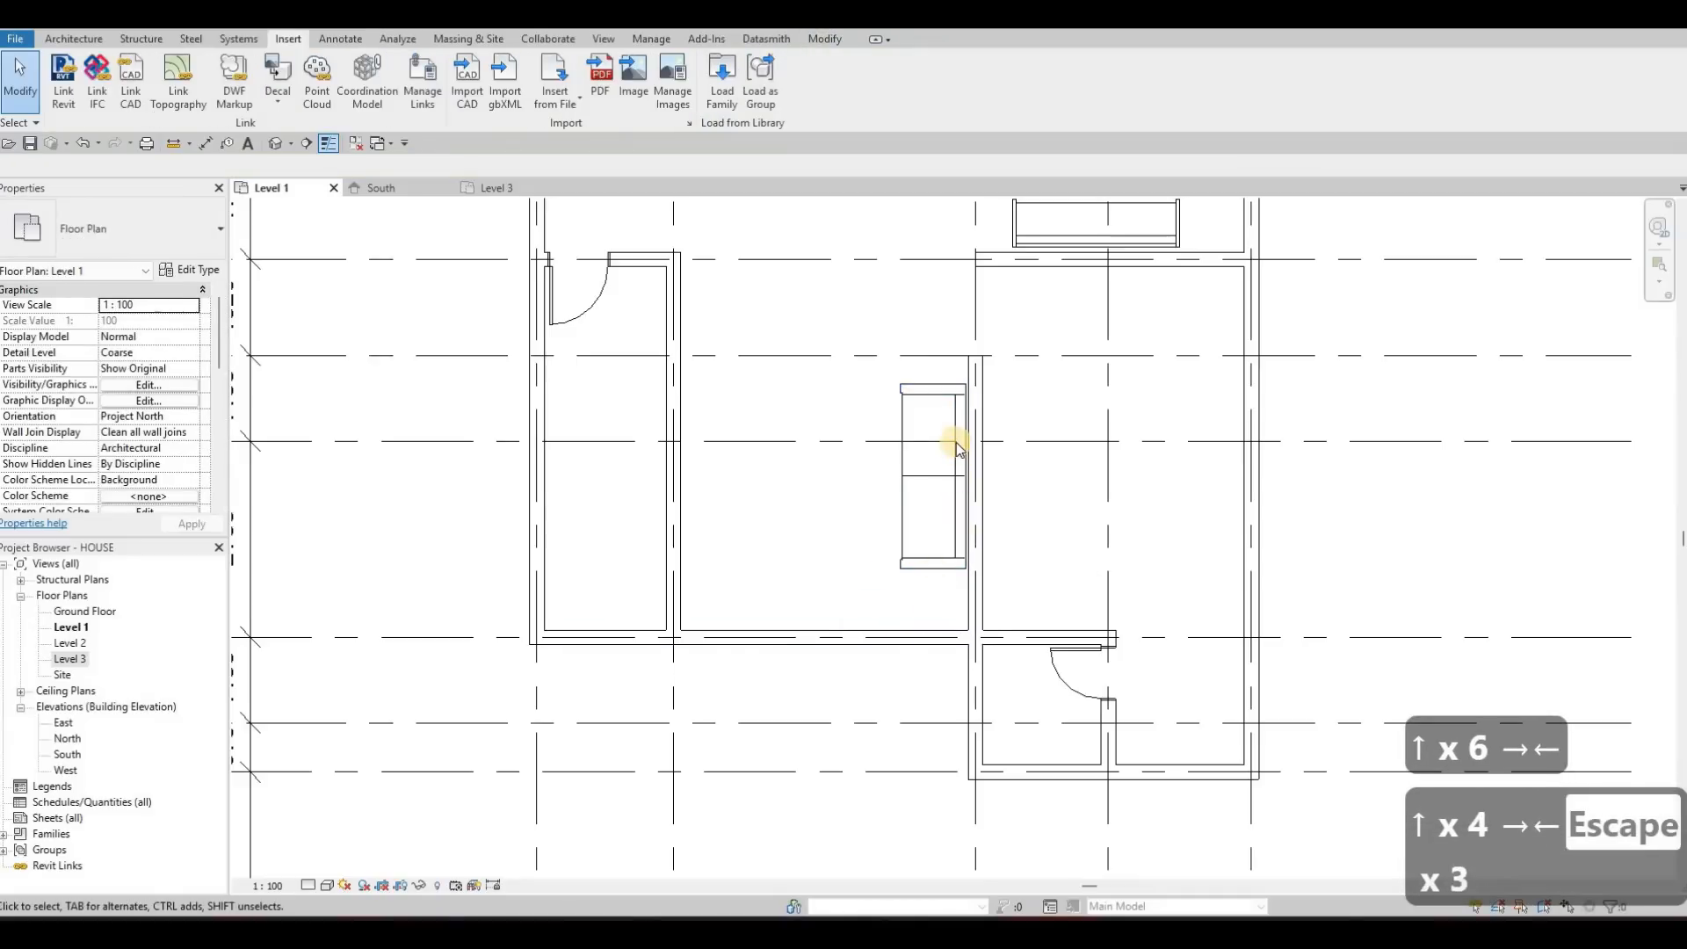
# Align the Corbu sofa's back with the near face of the interior wall behind it
pyautogui.scroll(1, 957, 445)
pyautogui.scroll(1, 956, 446)
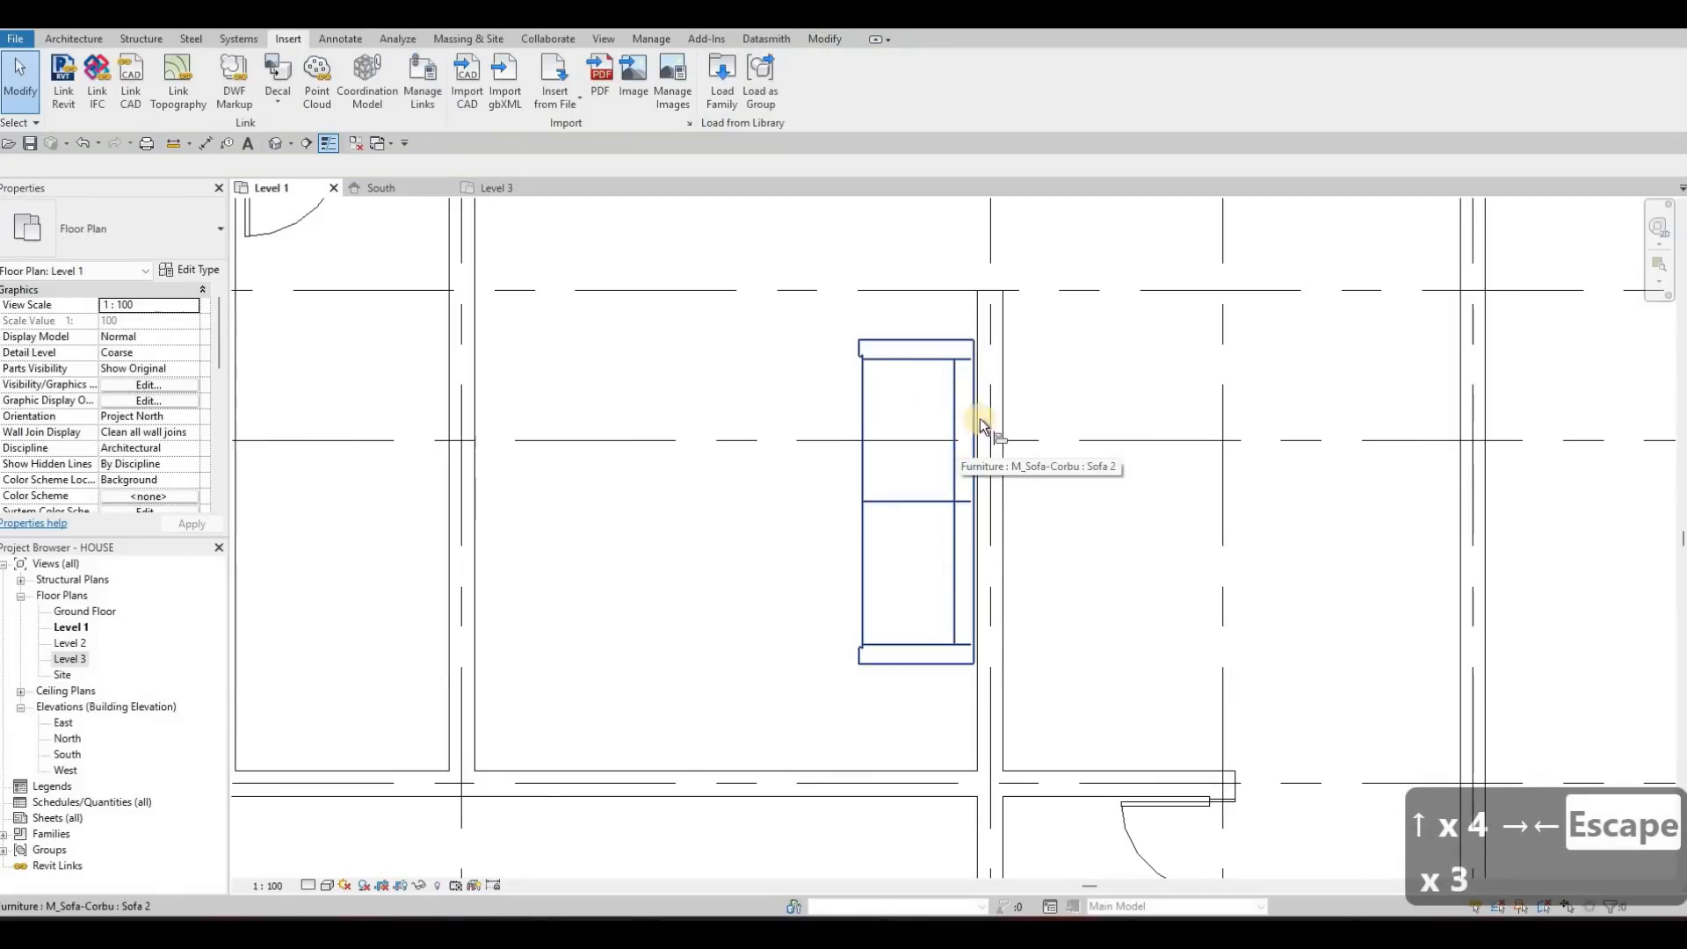
pyautogui.press('a')
pyautogui.press('l')
pyautogui.scroll(1, 972, 334)
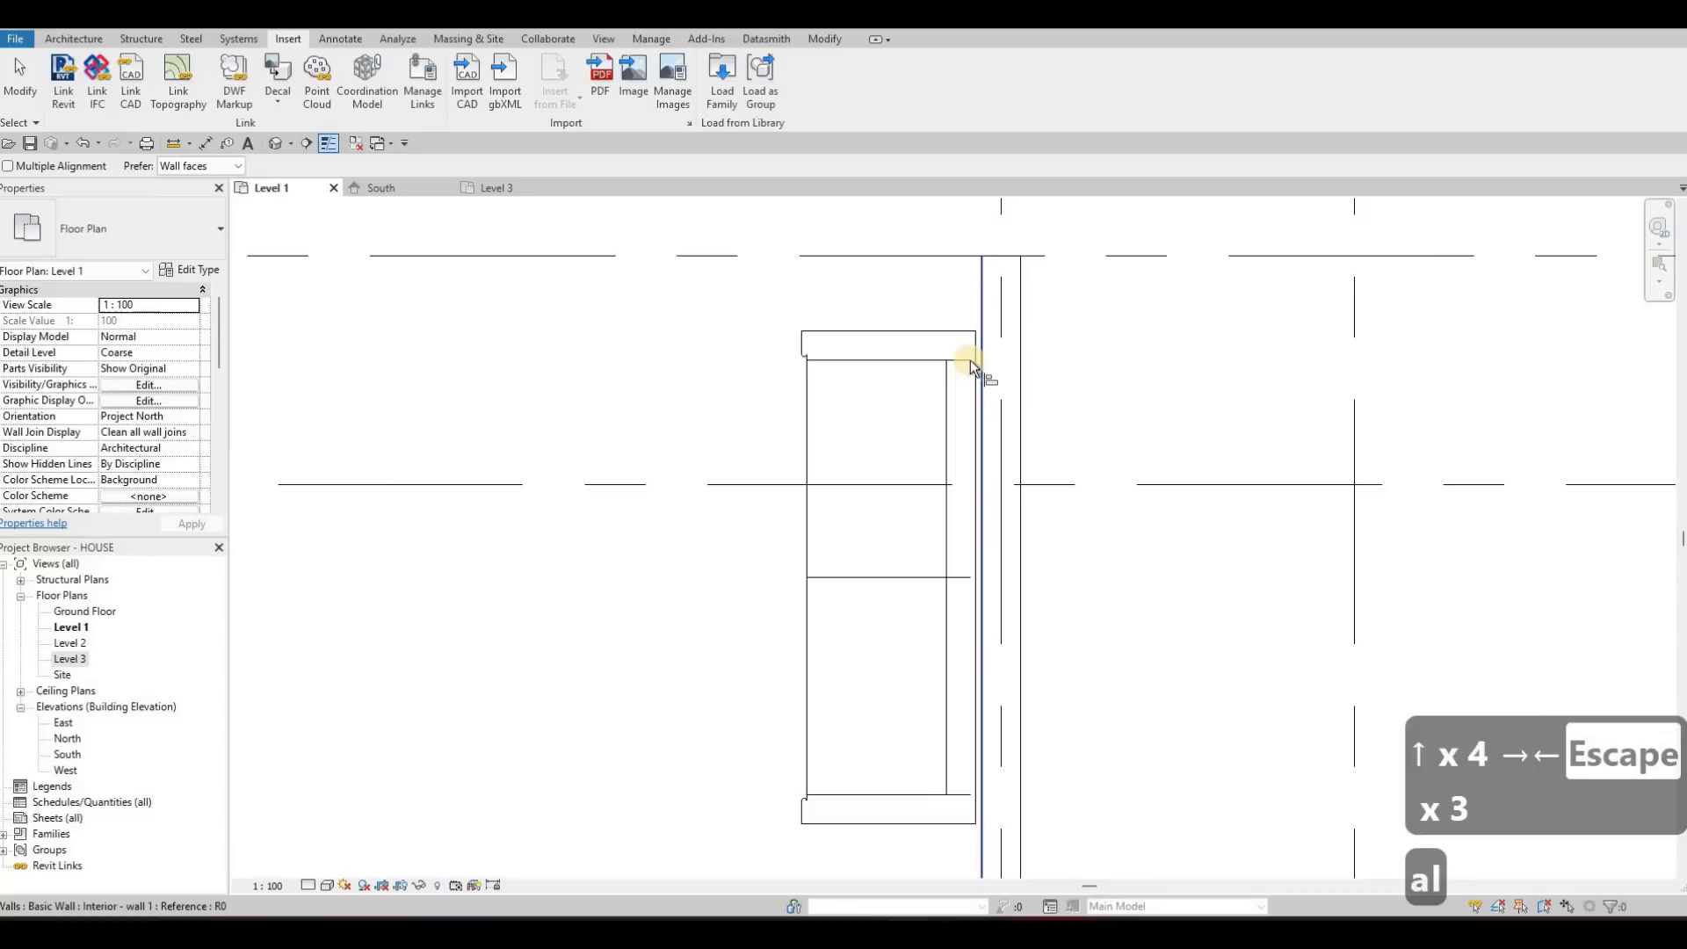
pyautogui.click(978, 360)
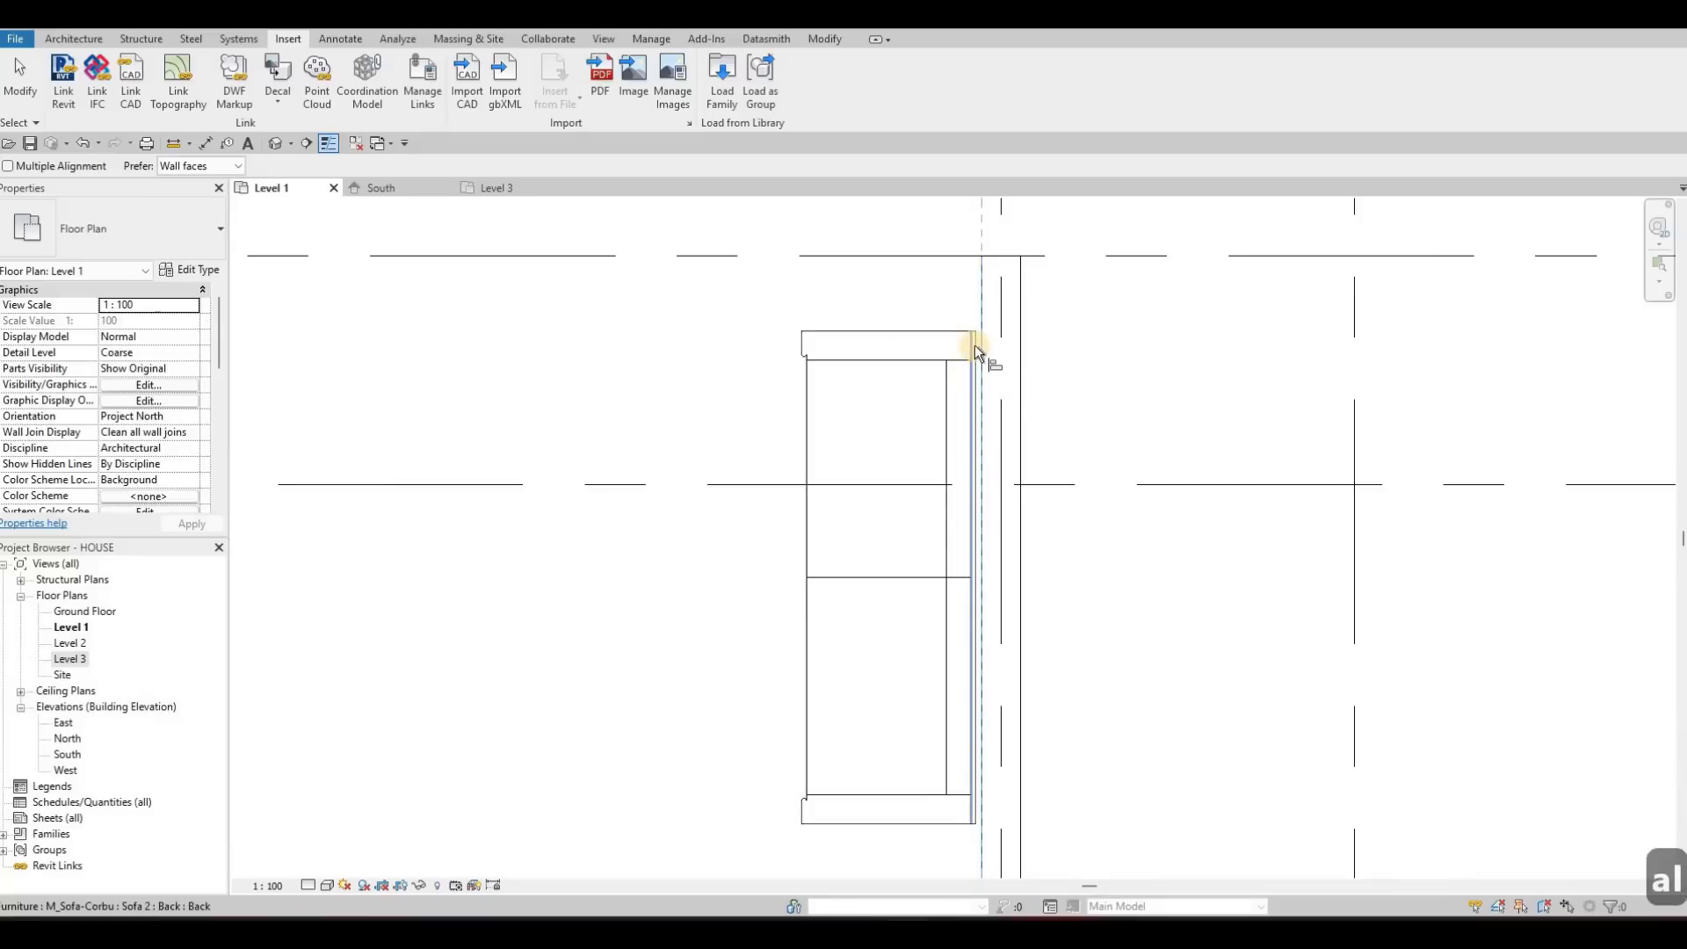
pyautogui.scroll(1, 973, 339)
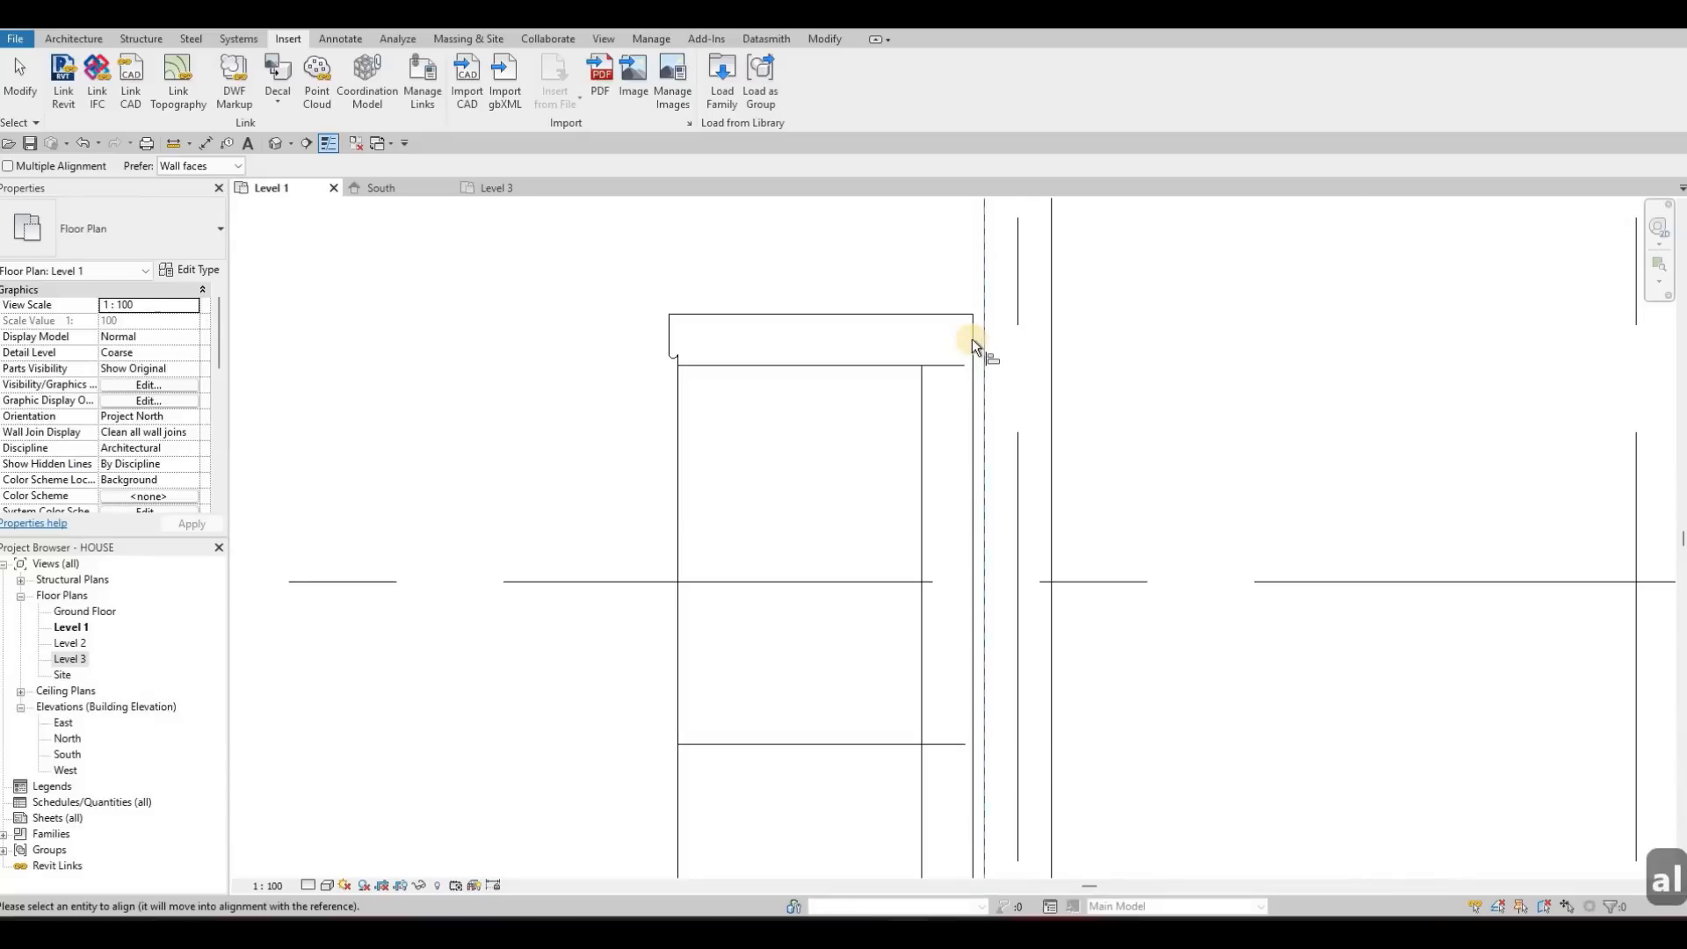
pyautogui.click(896, 372)
pyautogui.scroll(-2, 931, 406)
pyautogui.moveTo(881, 479); pyautogui.dragTo(905, 455, button='middle')
pyautogui.press('Escape')
pyautogui.press('Escape')
pyautogui.scroll(-4, 953, 433)
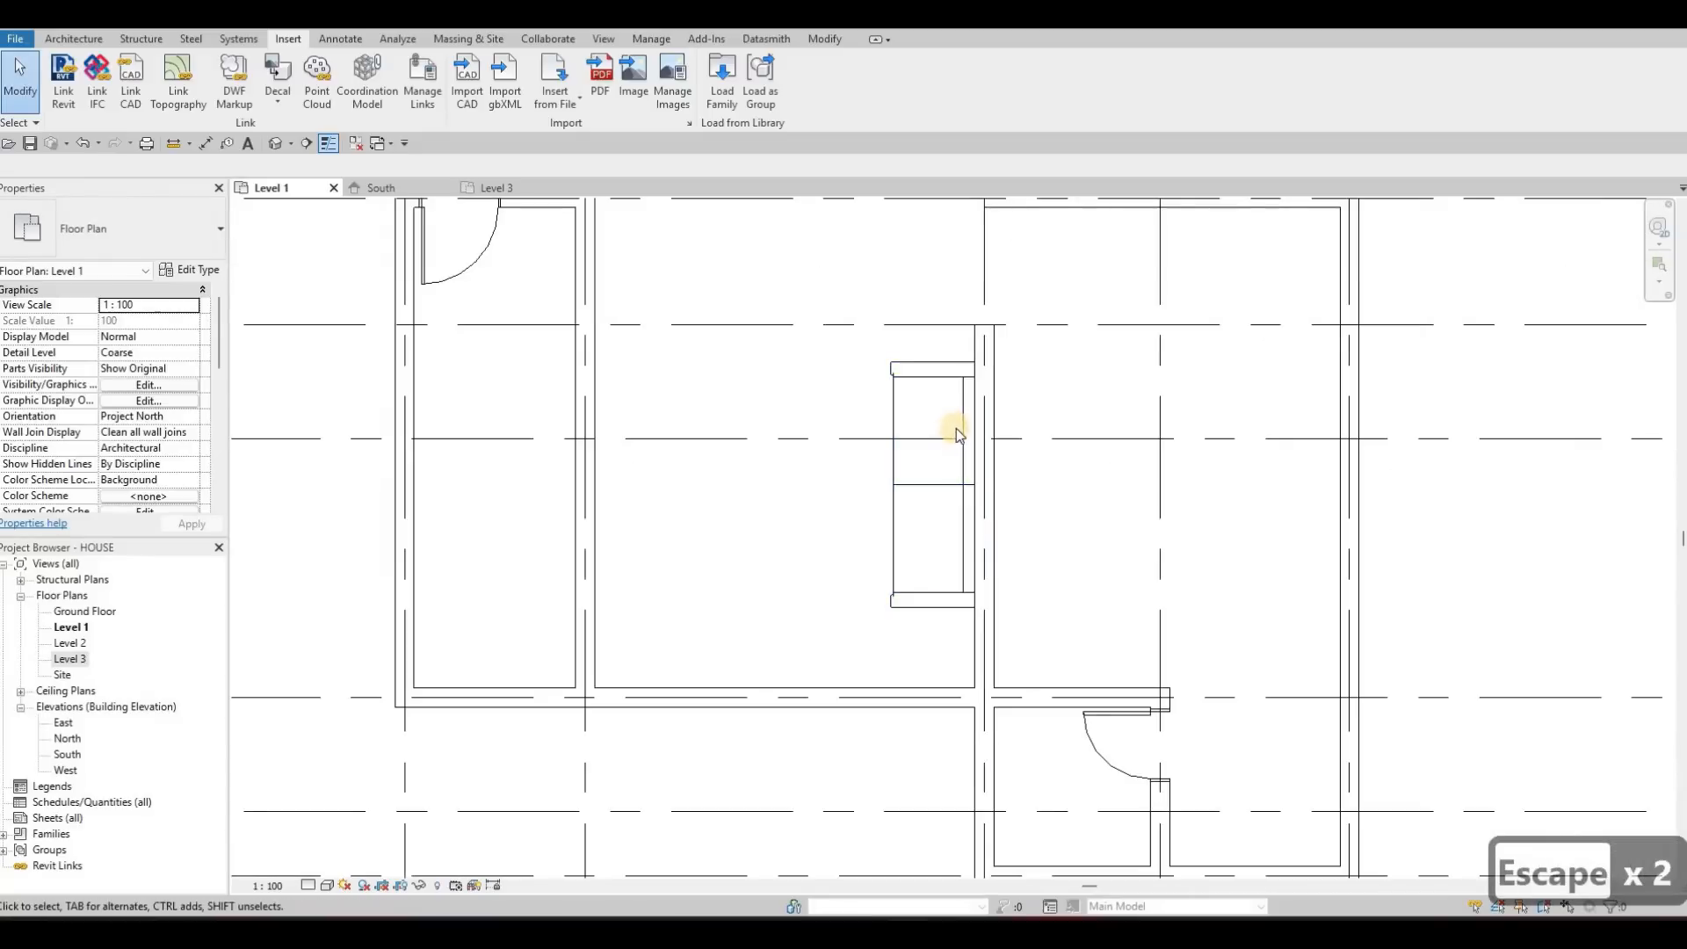
pyautogui.scroll(2, 956, 428)
pyautogui.click(958, 429)
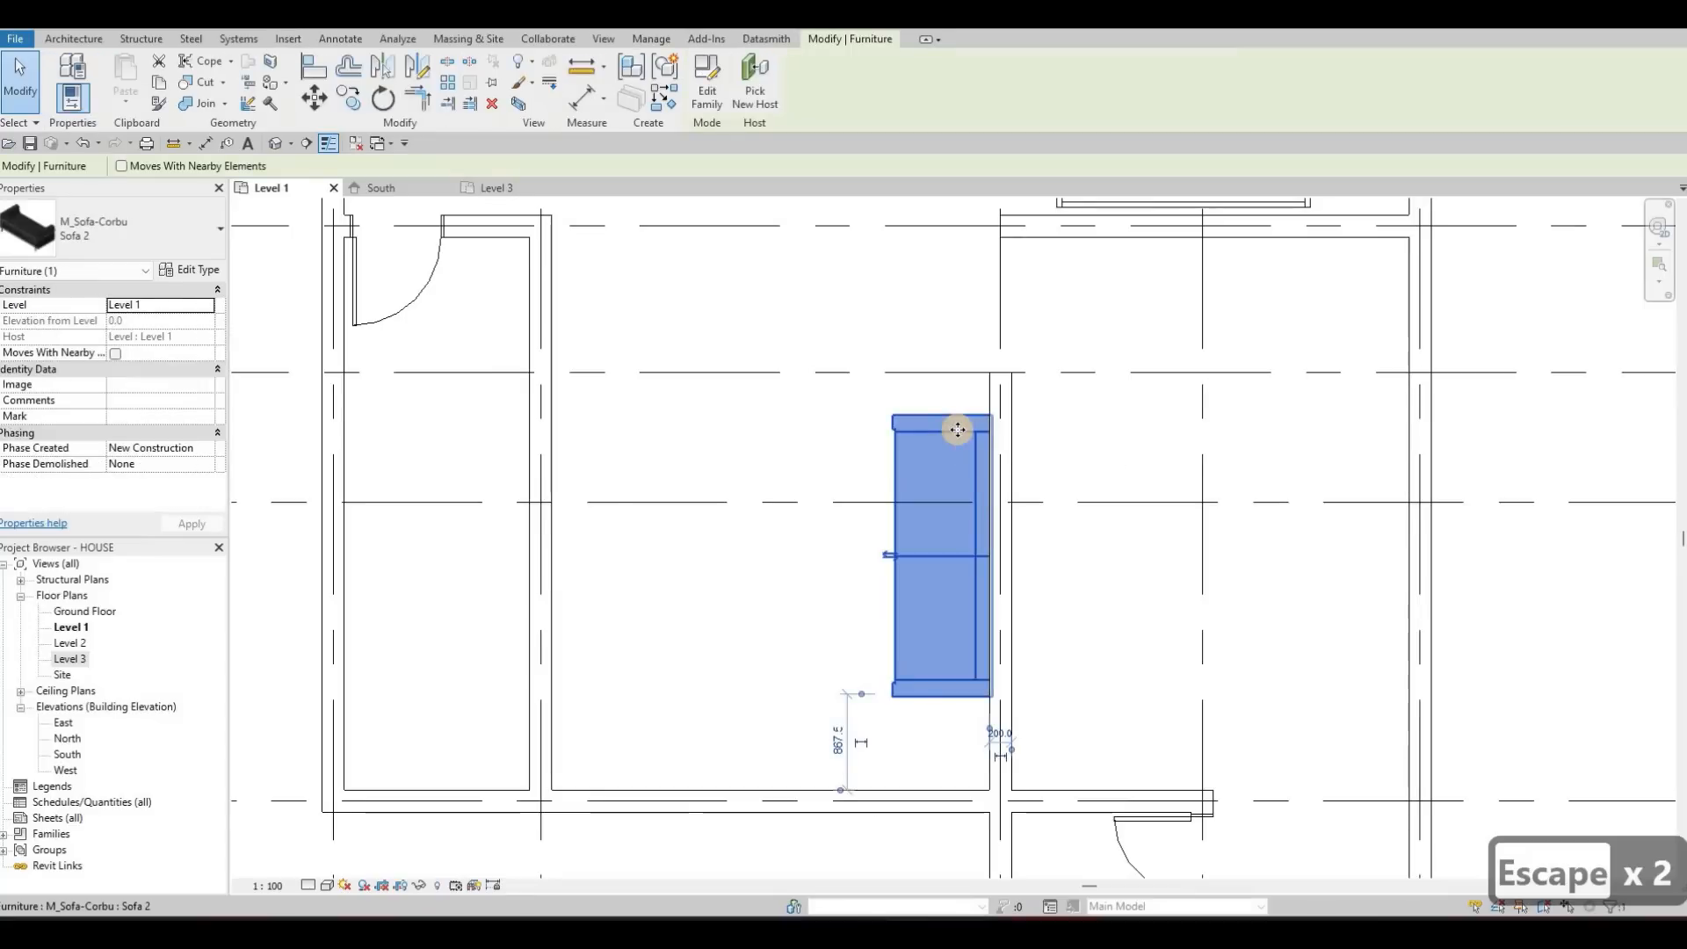
pyautogui.press('Escape')
pyautogui.press('Escape')
pyautogui.scroll(-3, 1006, 411)
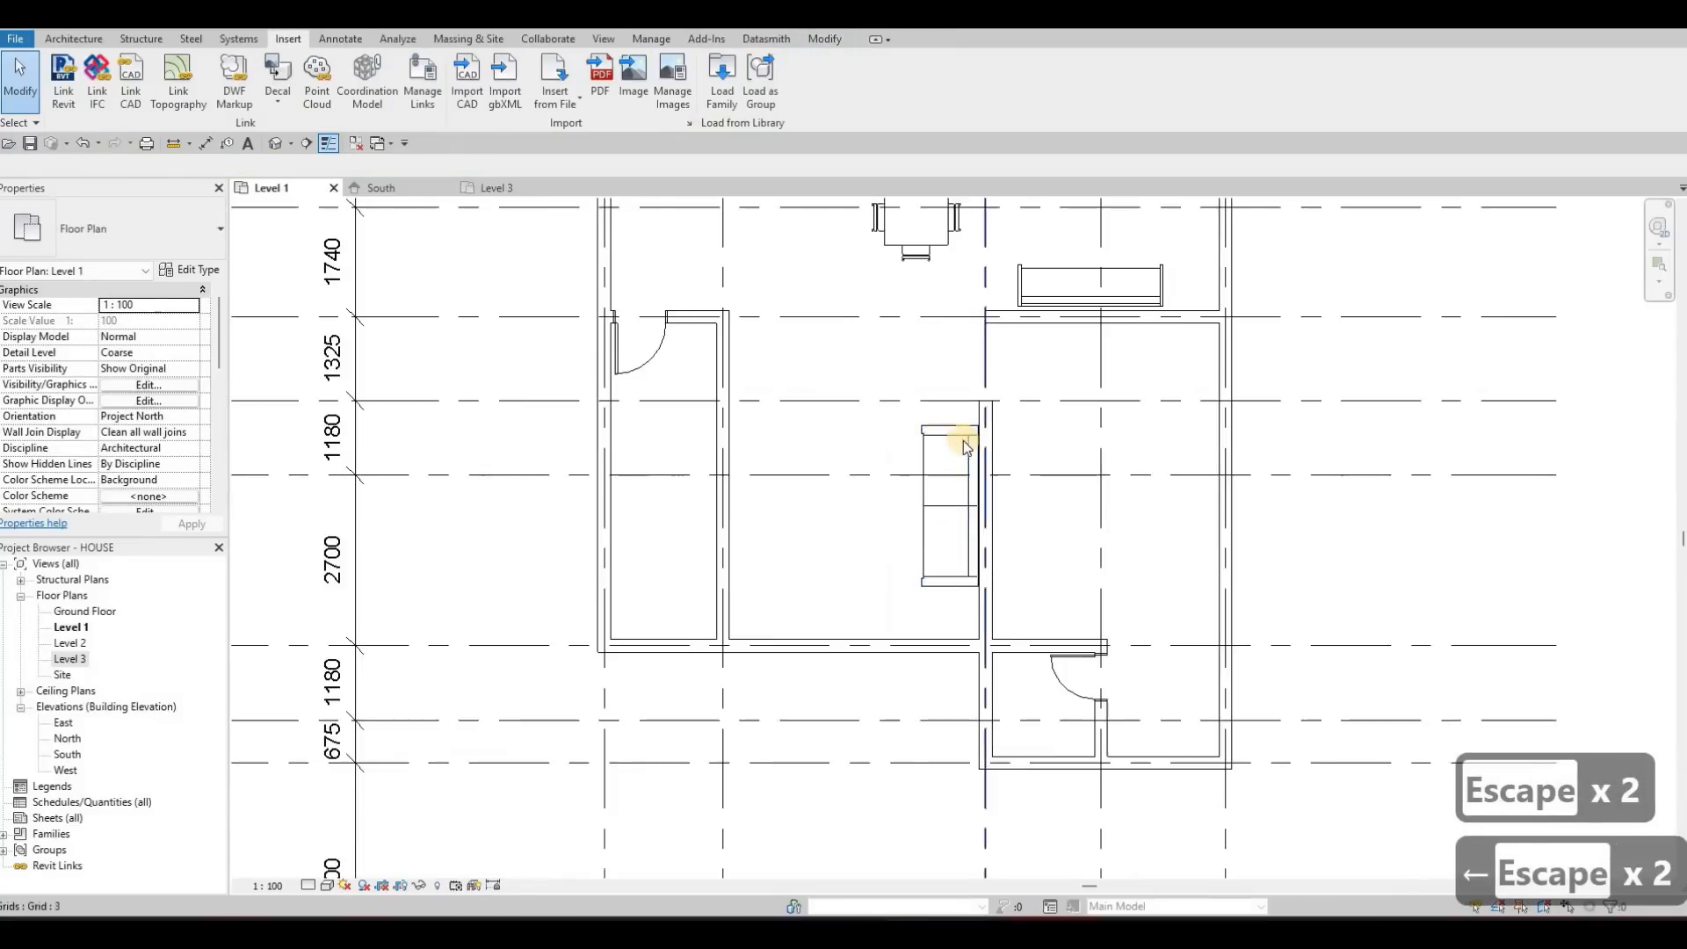
# Align the back of the lower sofa beside the dining set with the inner face of the wall behind it
pyautogui.scroll(5, 957, 443)
pyautogui.press('a')
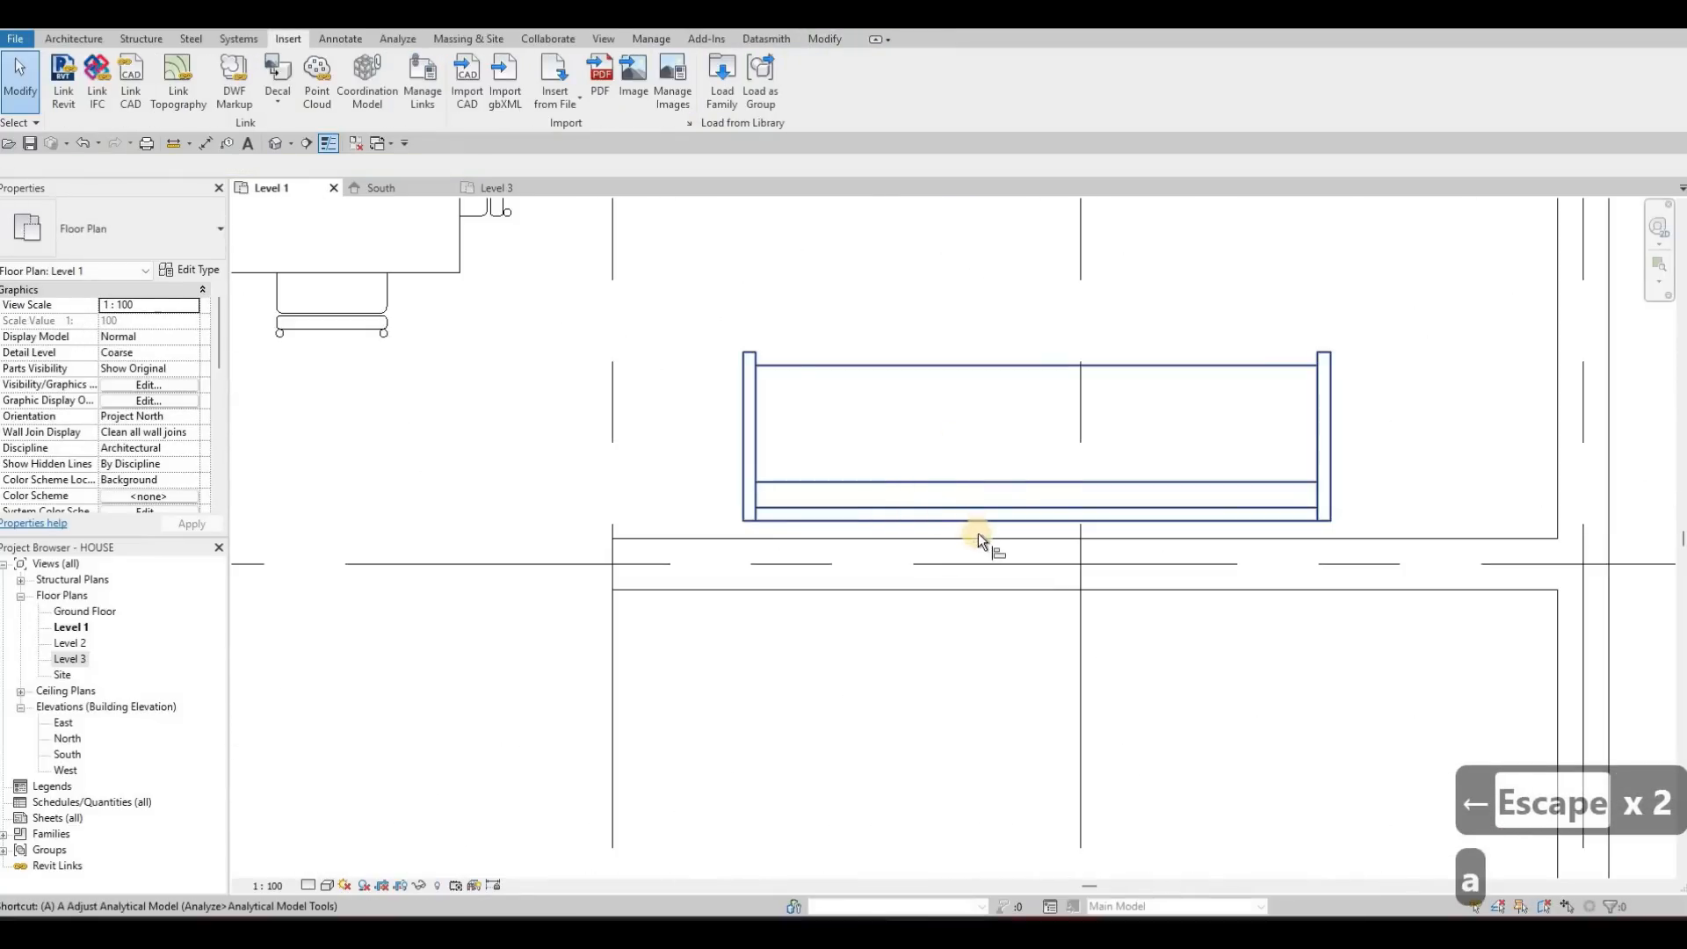
pyautogui.press('l')
pyautogui.click(983, 532)
pyautogui.click(984, 521)
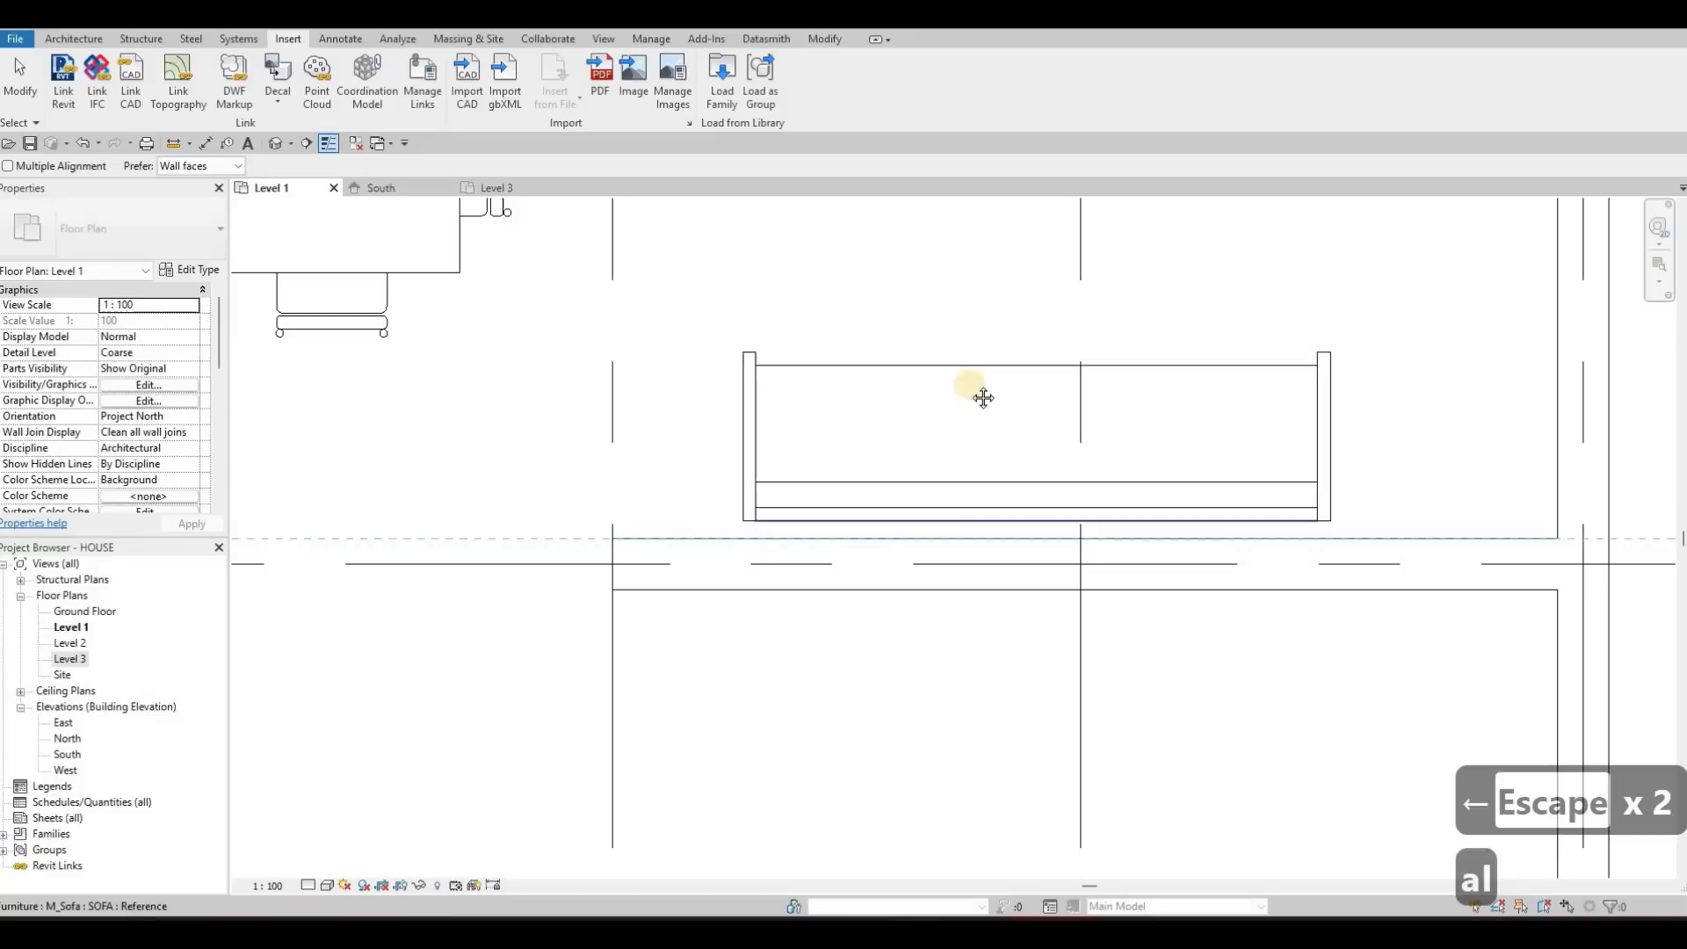
# Align the back of the upper sofa beside the dining set with the inner face of the exterior wall behind it
pyautogui.scroll(-1, 994, 339)
pyautogui.moveTo(938, 305); pyautogui.dragTo(903, 439, button='middle')
pyautogui.scroll(-1, 903, 435)
pyautogui.moveTo(975, 228); pyautogui.dragTo(914, 439, button='middle')
pyautogui.scroll(1, 913, 393)
pyautogui.scroll(-2, 914, 397)
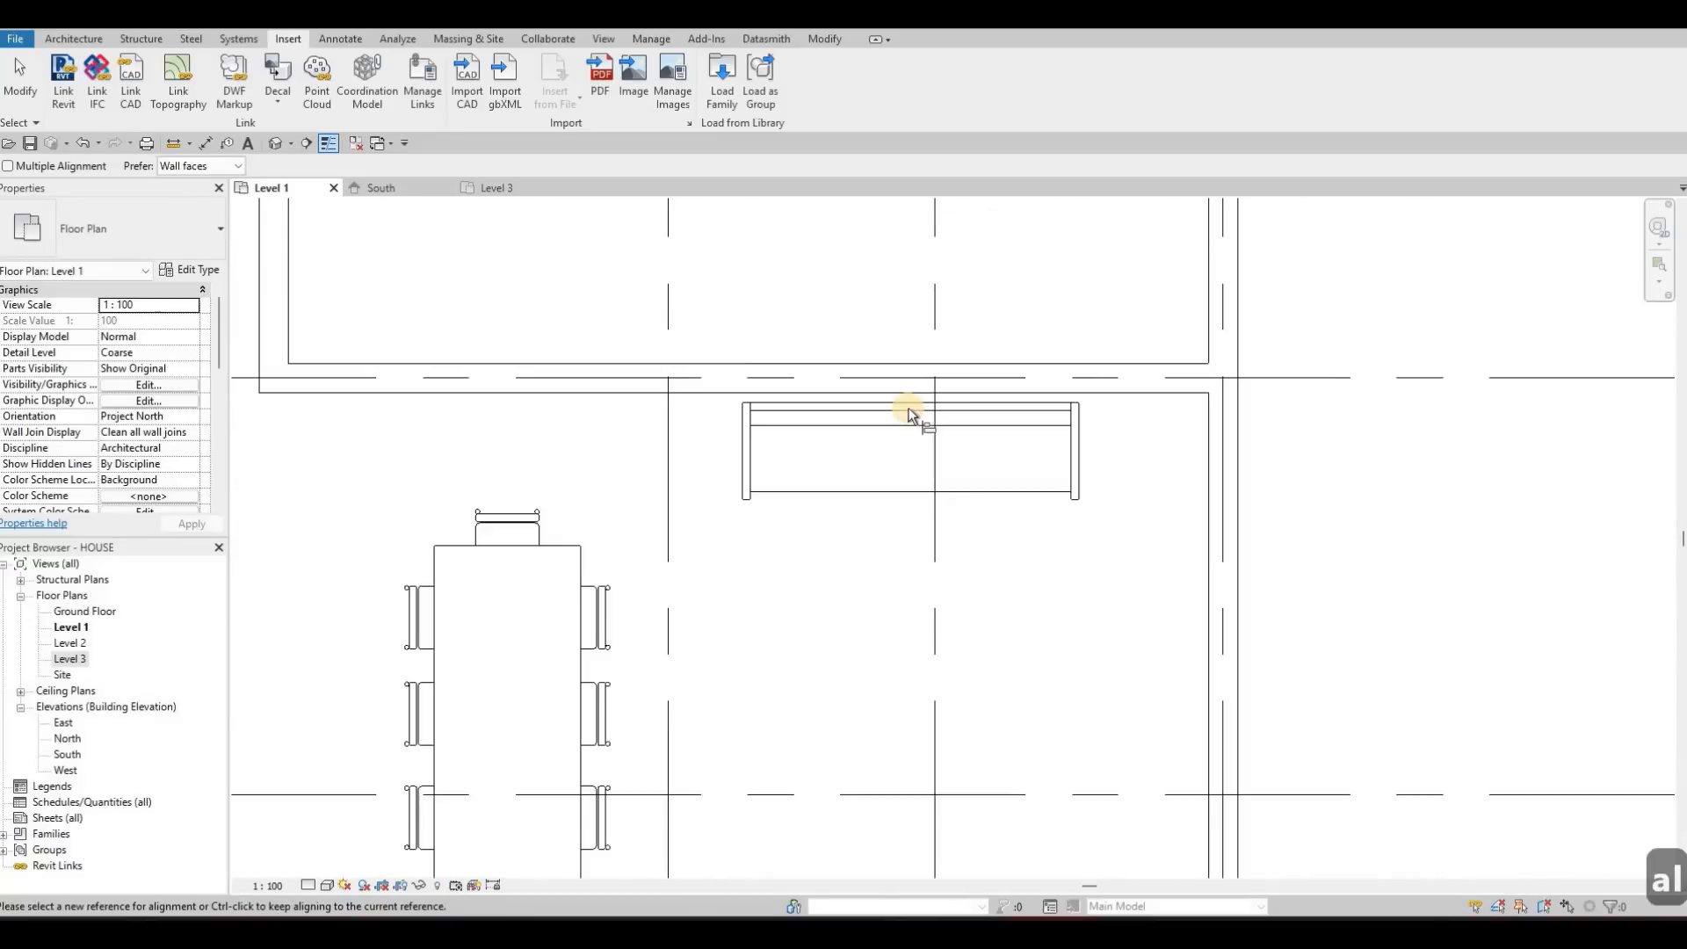
pyautogui.scroll(2, 910, 406)
pyautogui.click(929, 391)
pyautogui.click(938, 400)
pyautogui.press('Escape')
pyautogui.press('Escape')
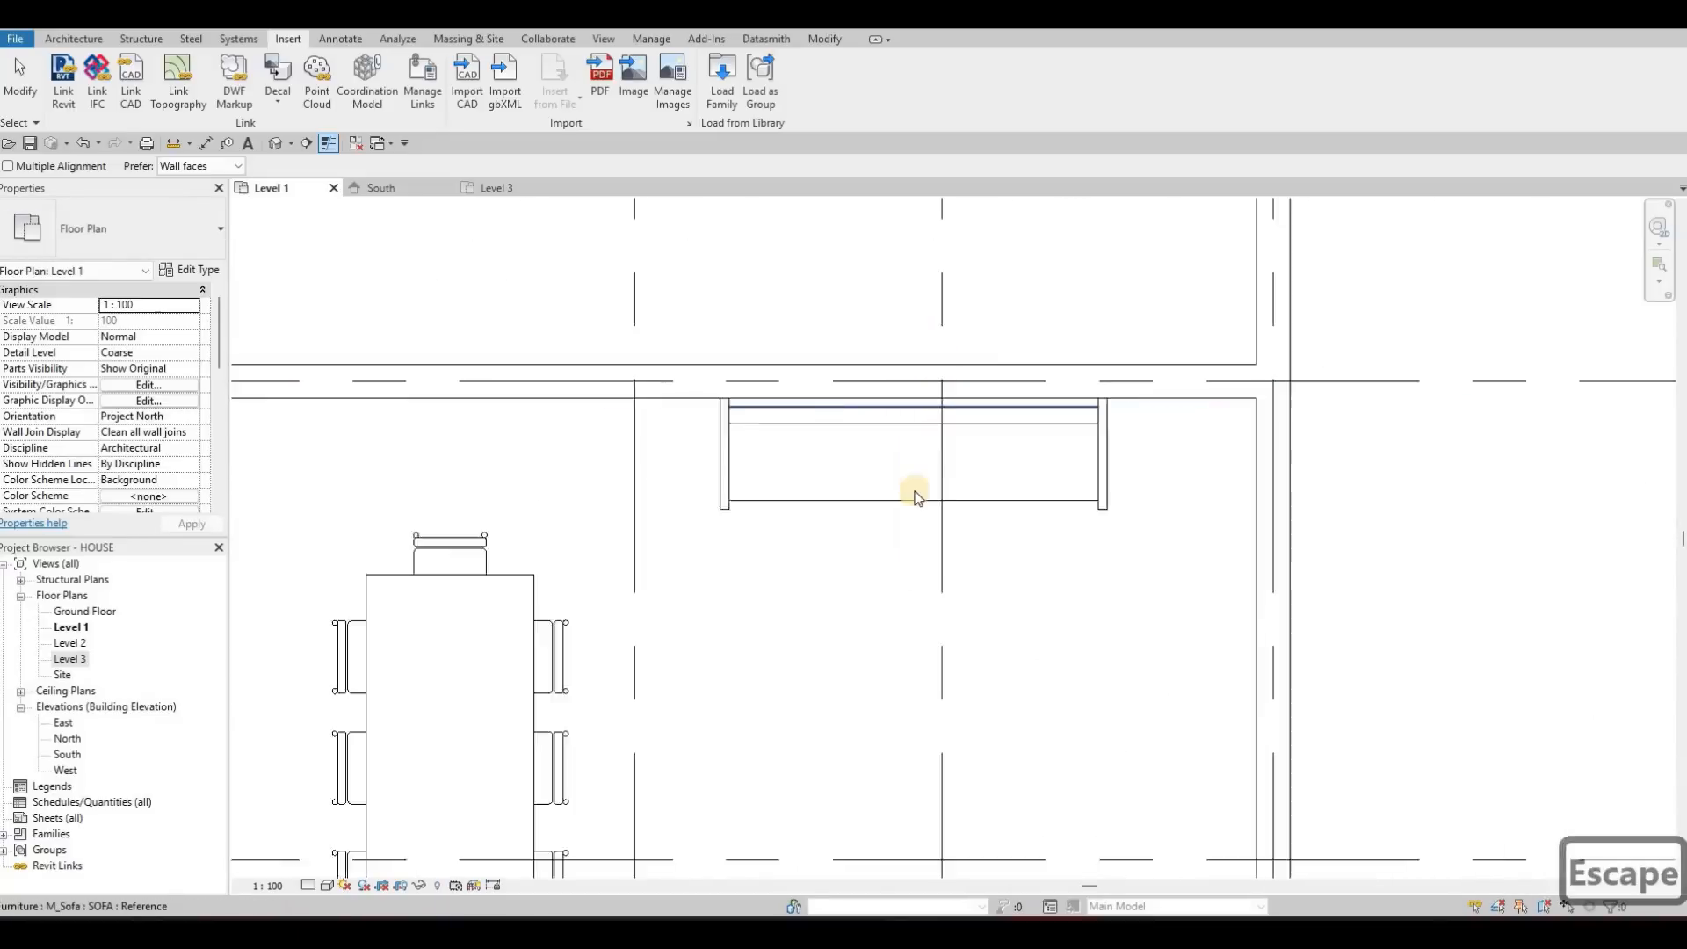
pyautogui.scroll(-3, 940, 422)
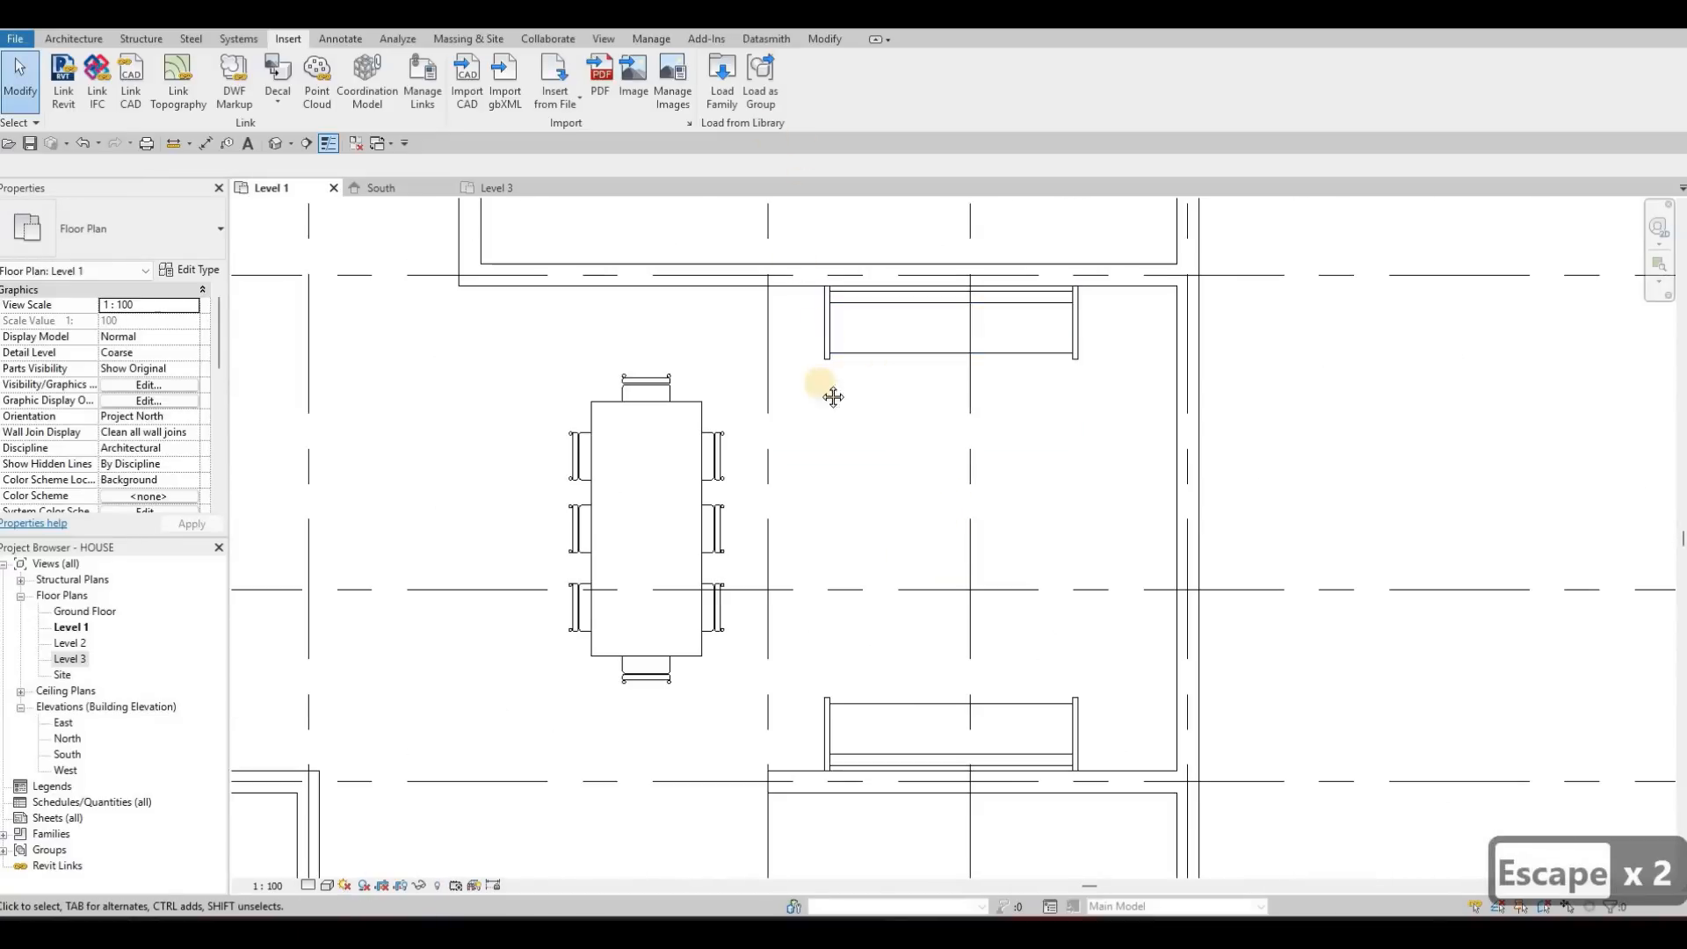
# Load the M_Table-Night Stand family from the Tables folder of the Furniture library
pyautogui.moveTo(912, 397); pyautogui.dragTo(919, 383, button='middle')
pyautogui.click(720, 81)
pyautogui.press('Escape')
pyautogui.press('Escape')
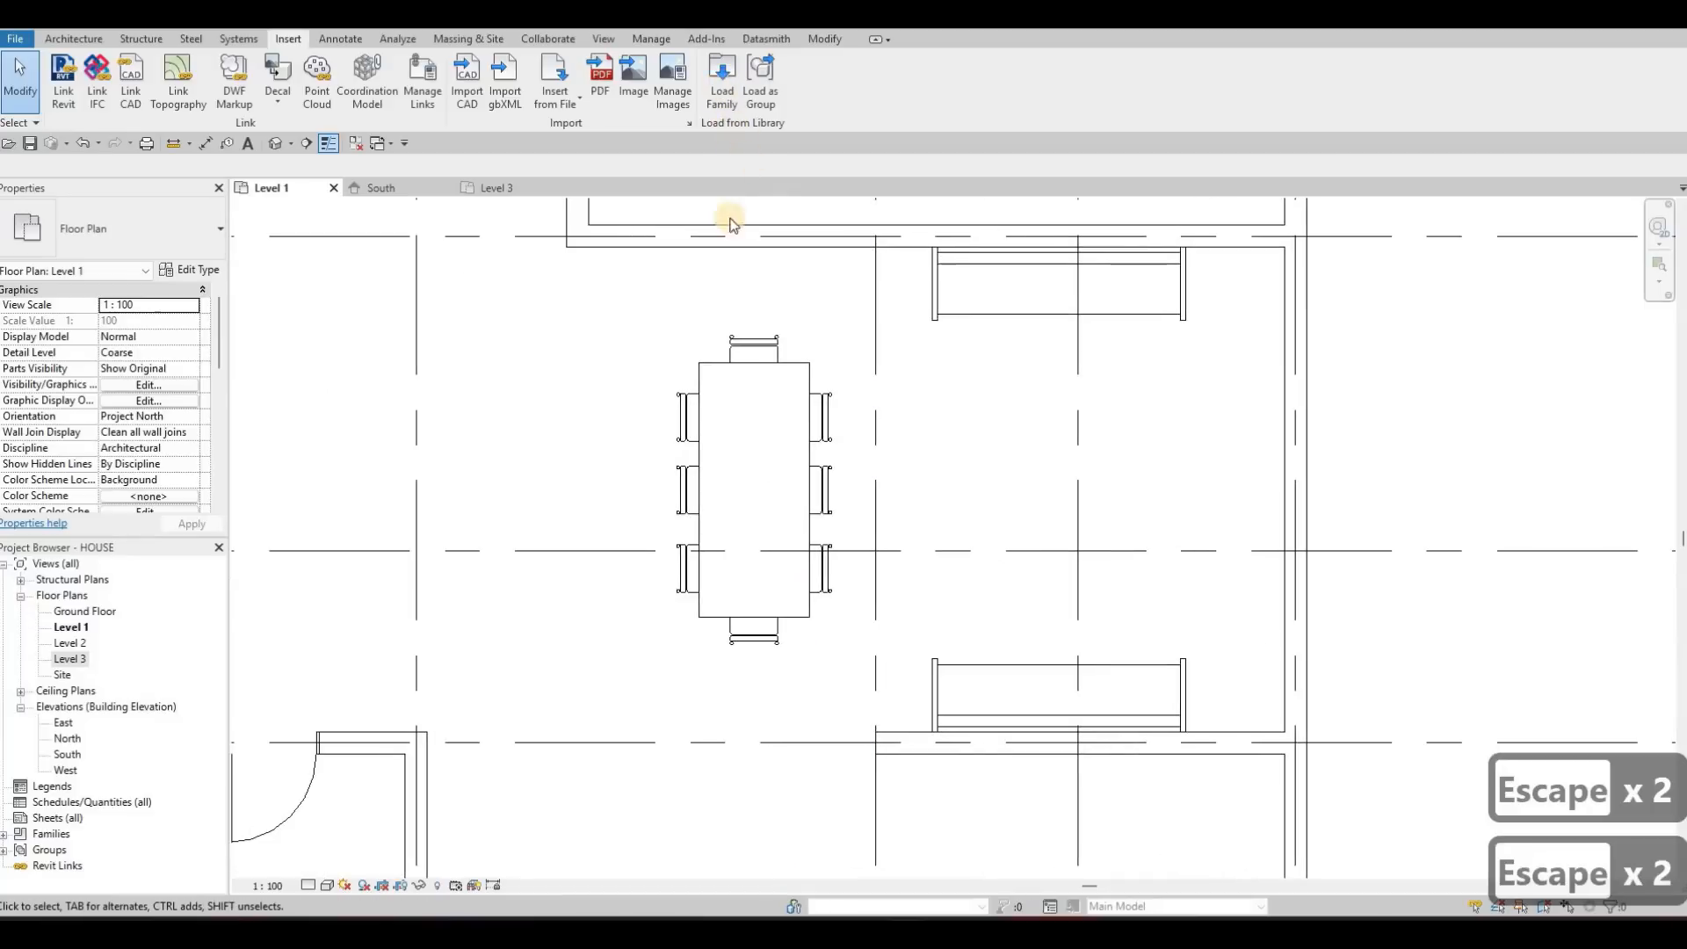
pyautogui.click(1027, 239)
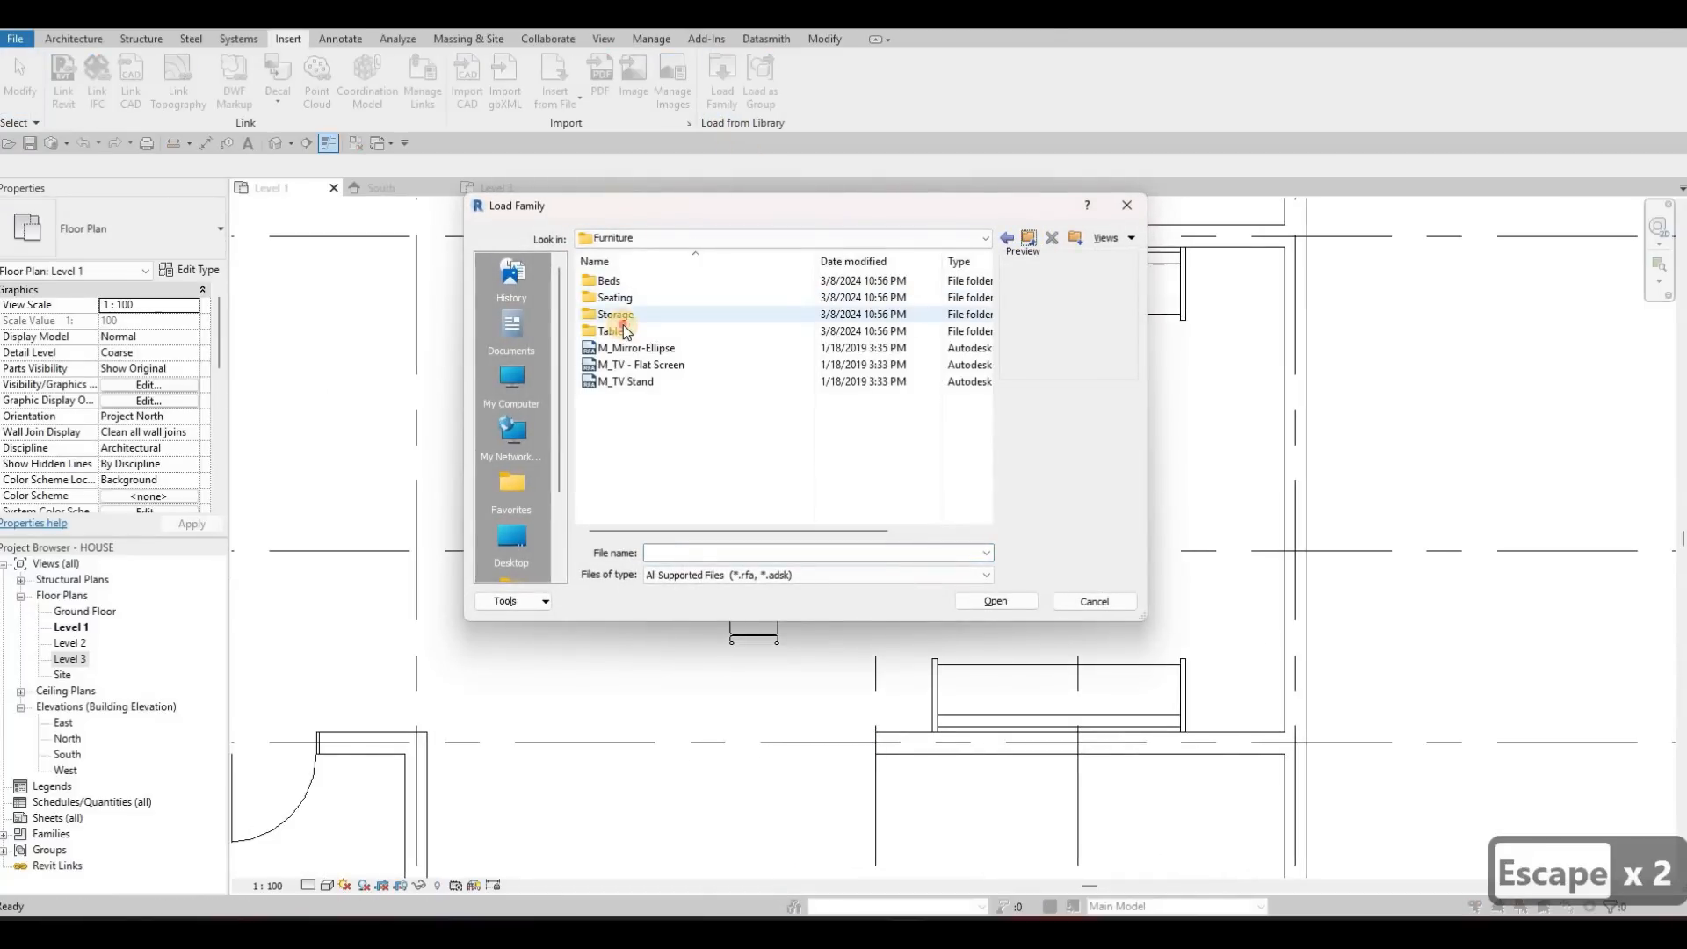
pyautogui.click(624, 325)
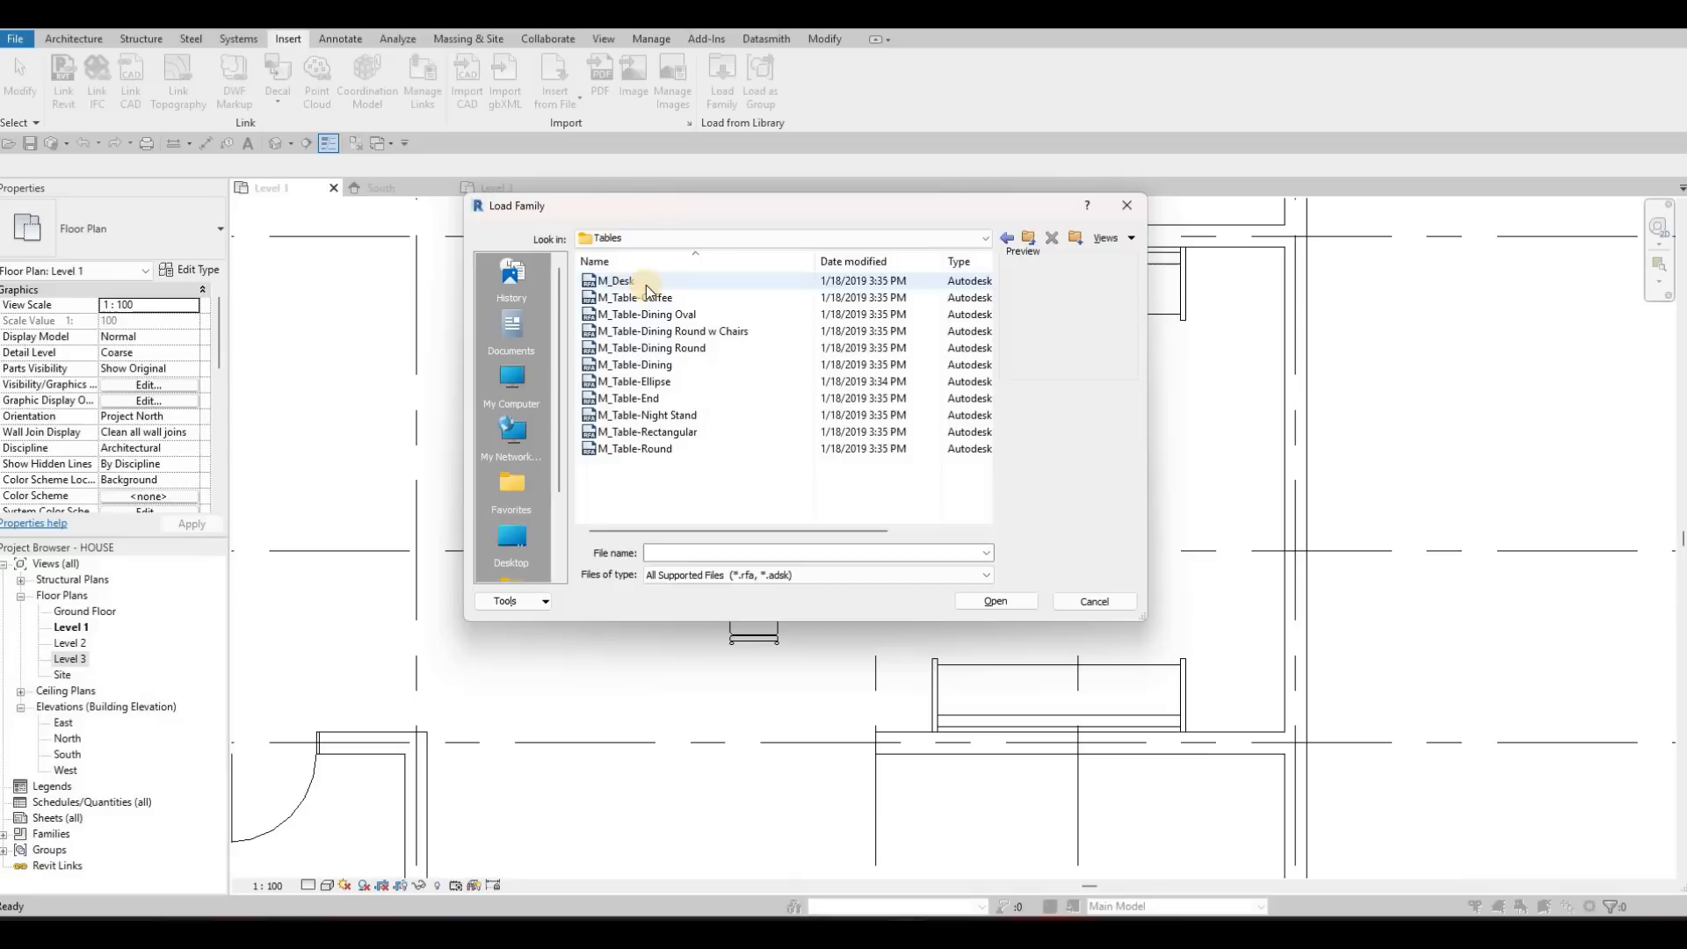
pyautogui.click(645, 285)
pyautogui.press('Down')
pyautogui.press('Down')
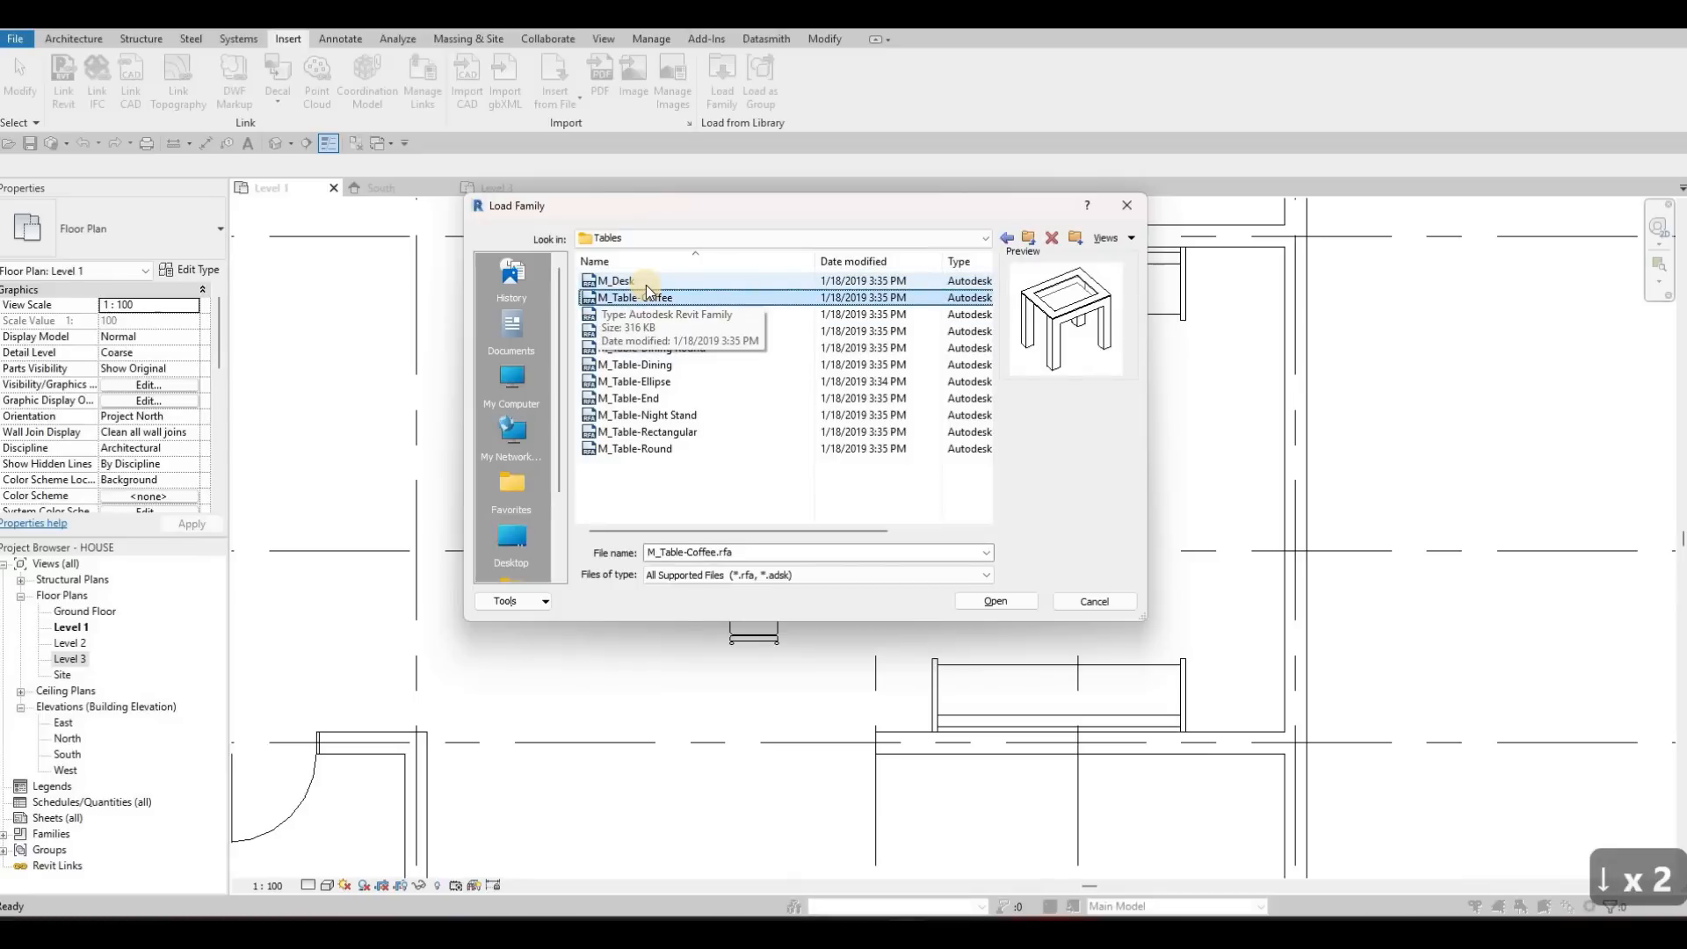
pyautogui.press('Down')
pyautogui.press('Down')
pyautogui.press('Down')
pyautogui.press('Down')
pyautogui.press('Down')
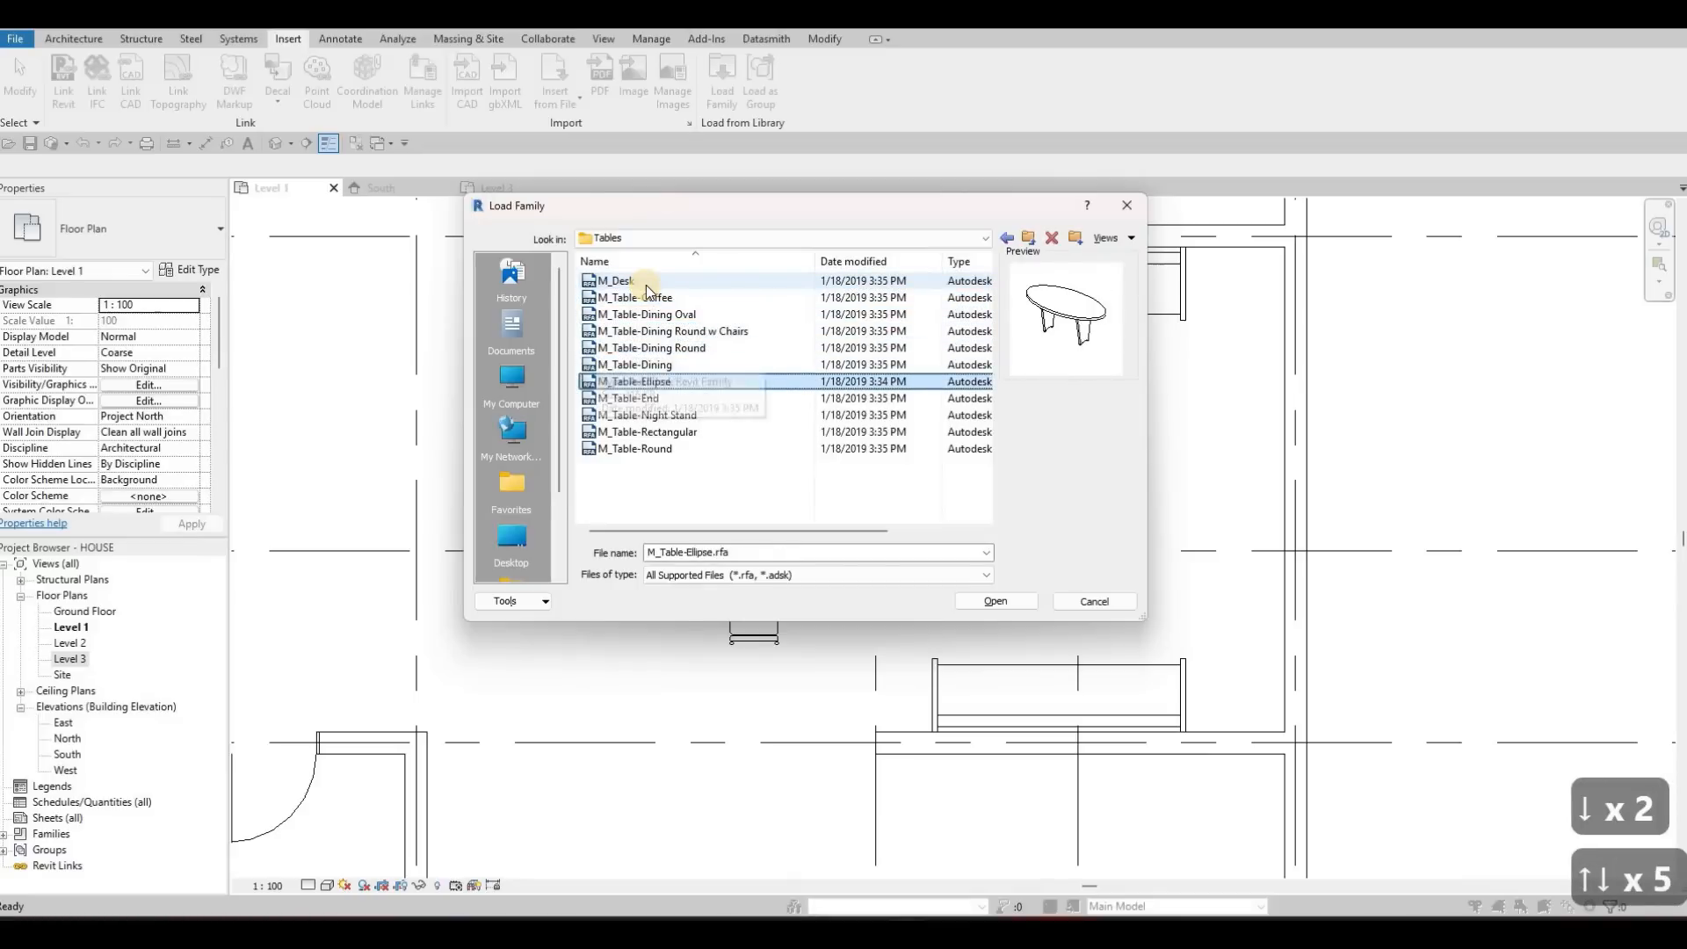
pyautogui.press('Down')
pyautogui.press('Down')
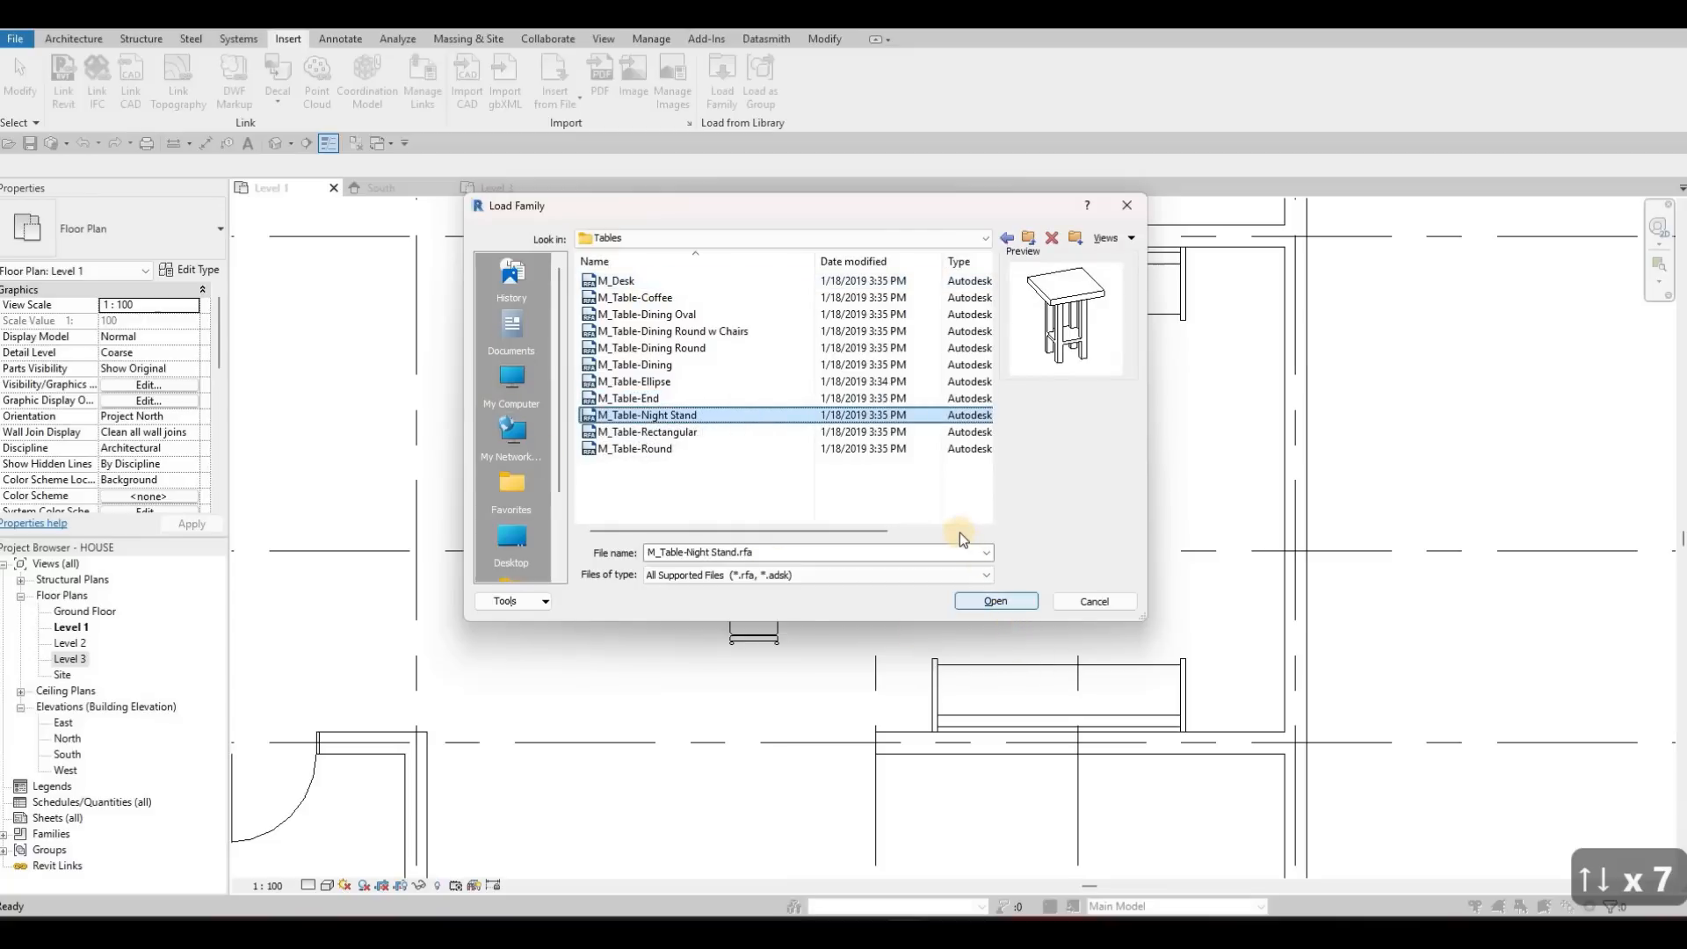
pyautogui.press('Return')
# Place 0610 x 0610 x 0762mm night stands beside the right ends of both facing sofas, against their back walls and 200 mm from the right wall
pyautogui.press('c')
pyautogui.press('m')
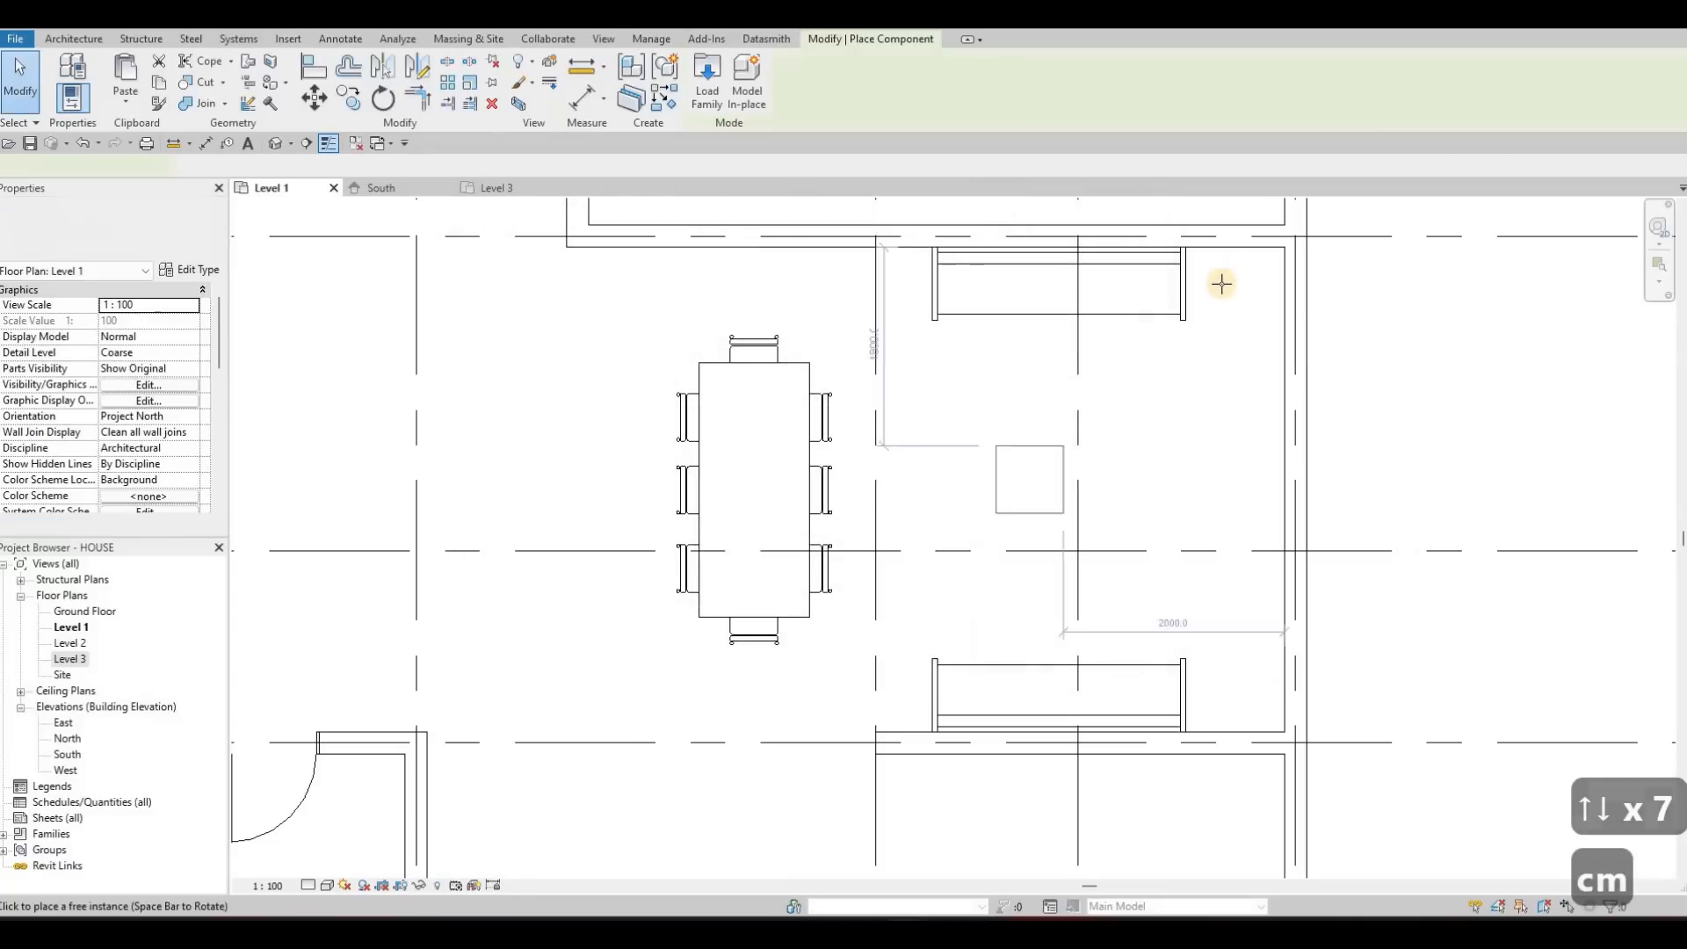
pyautogui.scroll(2, 1225, 279)
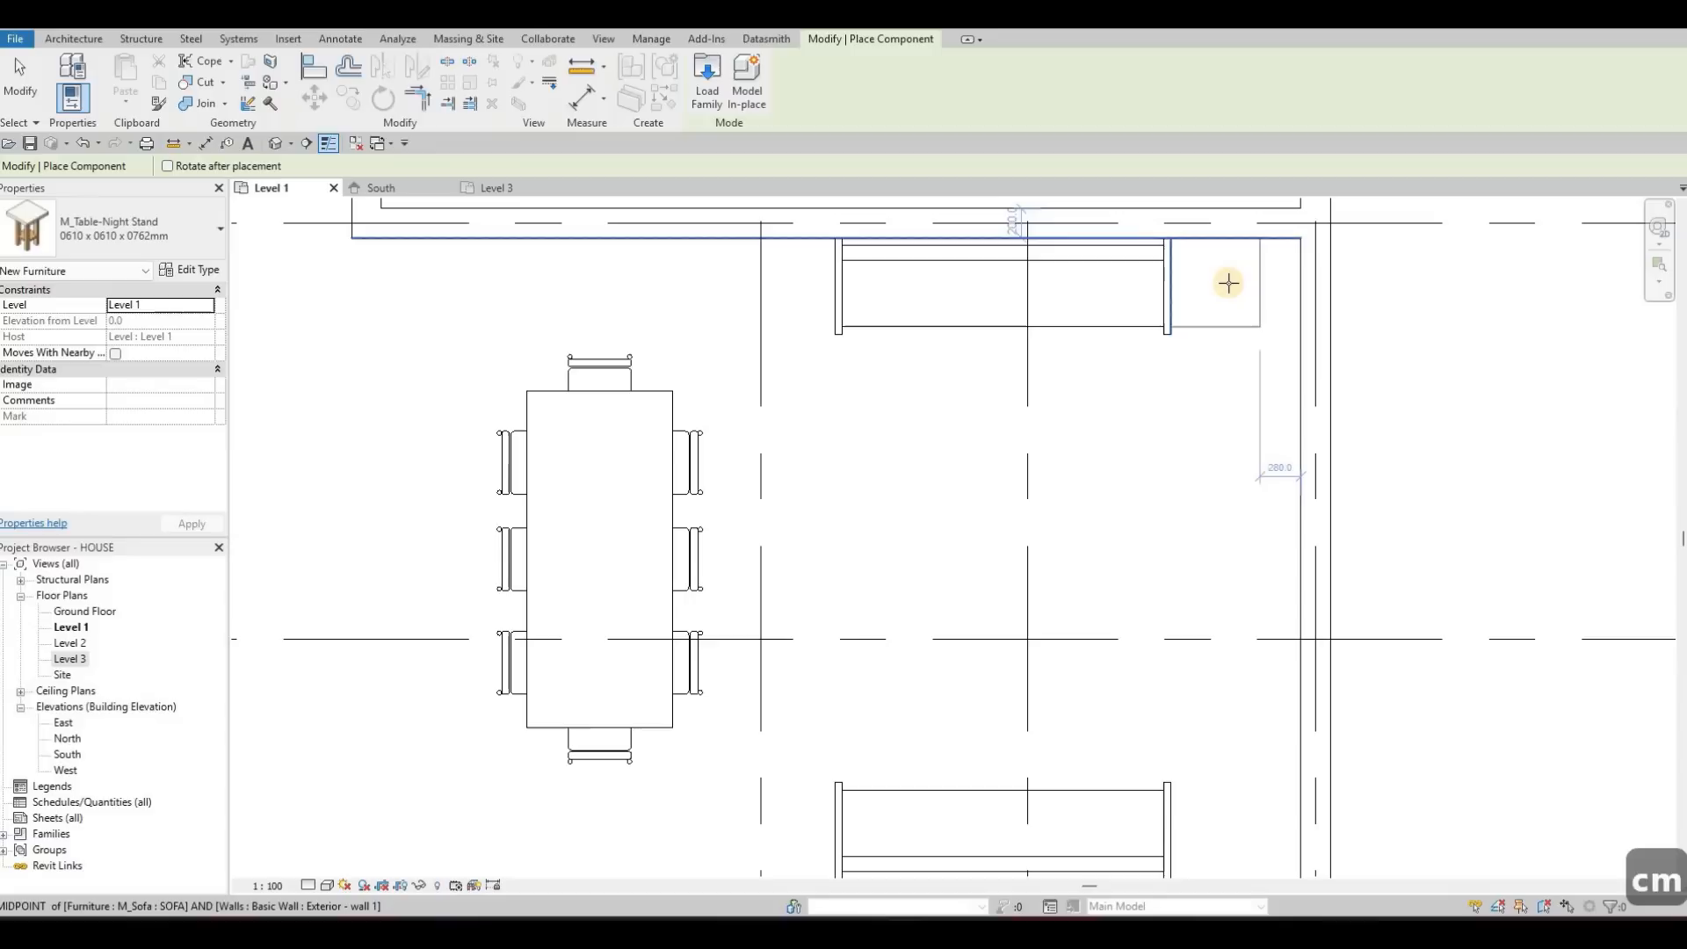
pyautogui.click(1228, 282)
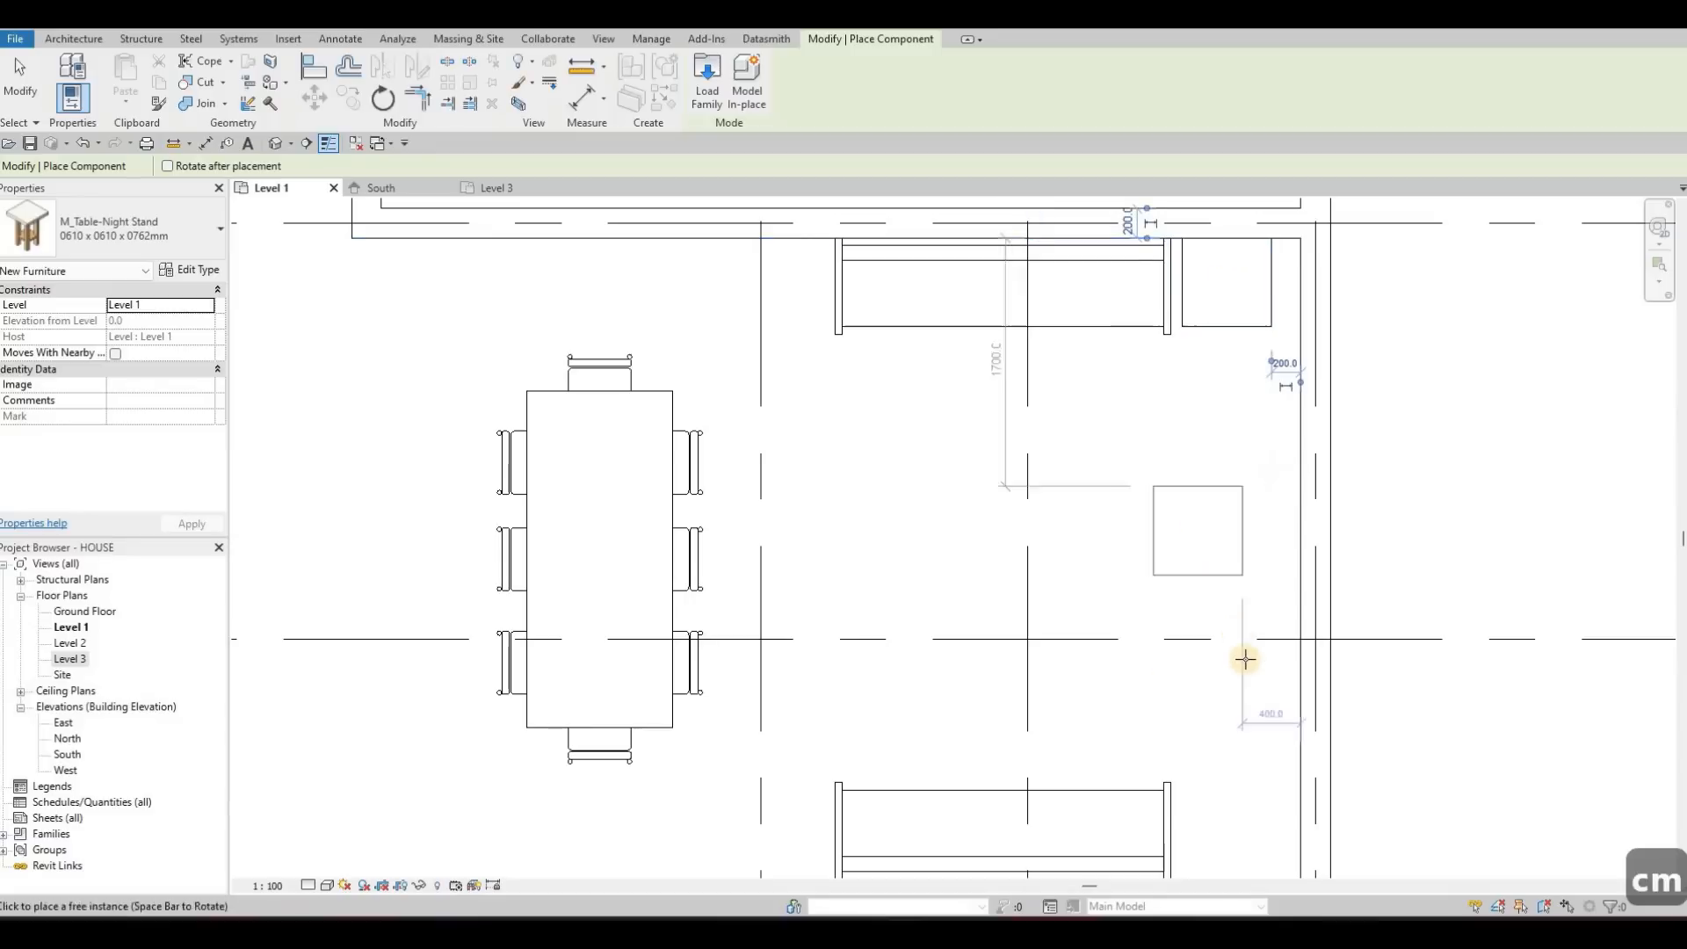
pyautogui.moveTo(1200, 713); pyautogui.dragTo(1222, 537, button='middle')
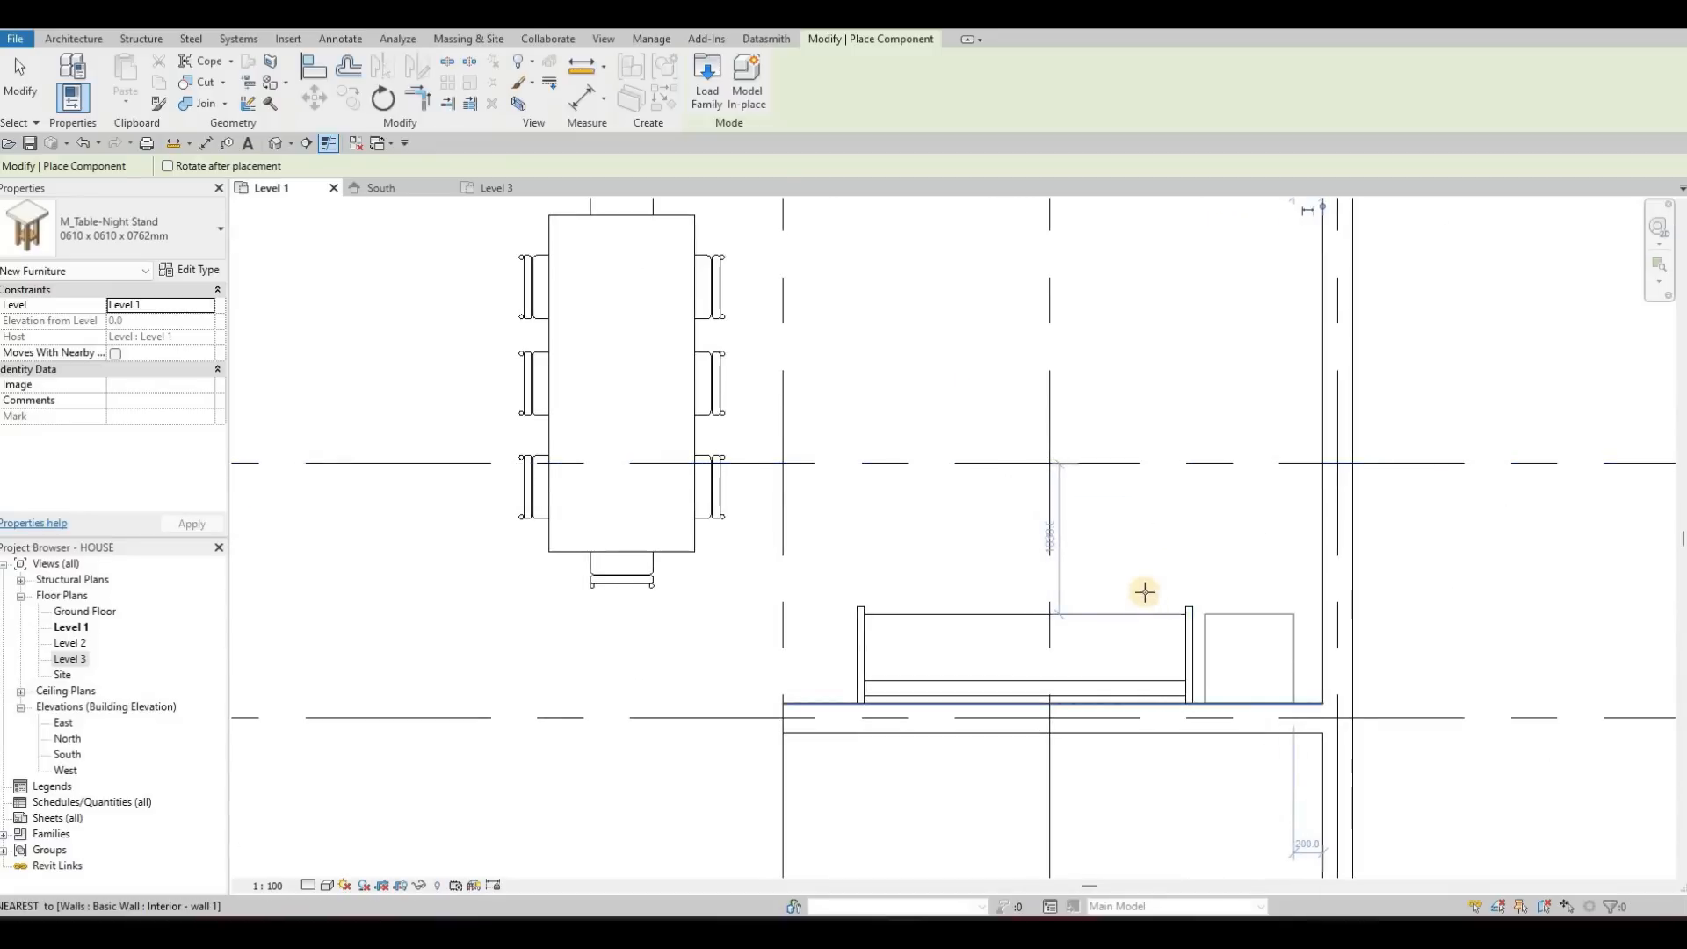
pyautogui.press('Escape')
pyautogui.scroll(-3, 1151, 483)
pyautogui.press('Escape')
pyautogui.scroll(2, 1142, 488)
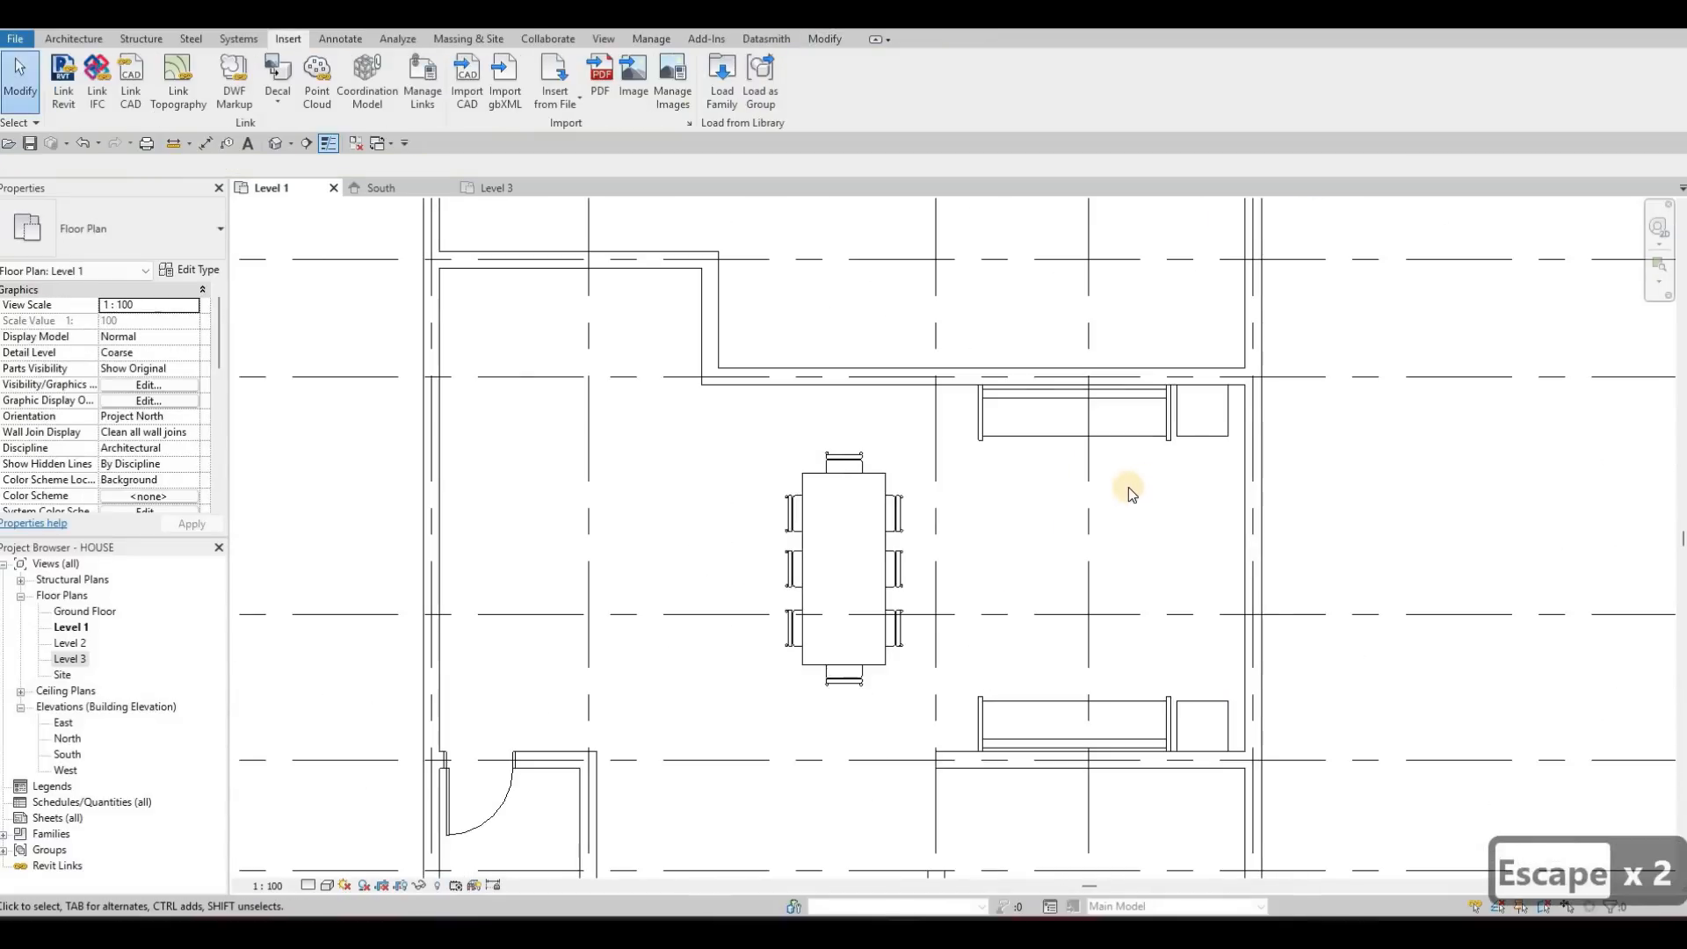
pyautogui.press('c')
pyautogui.press('Escape')
pyautogui.click(1188, 438)
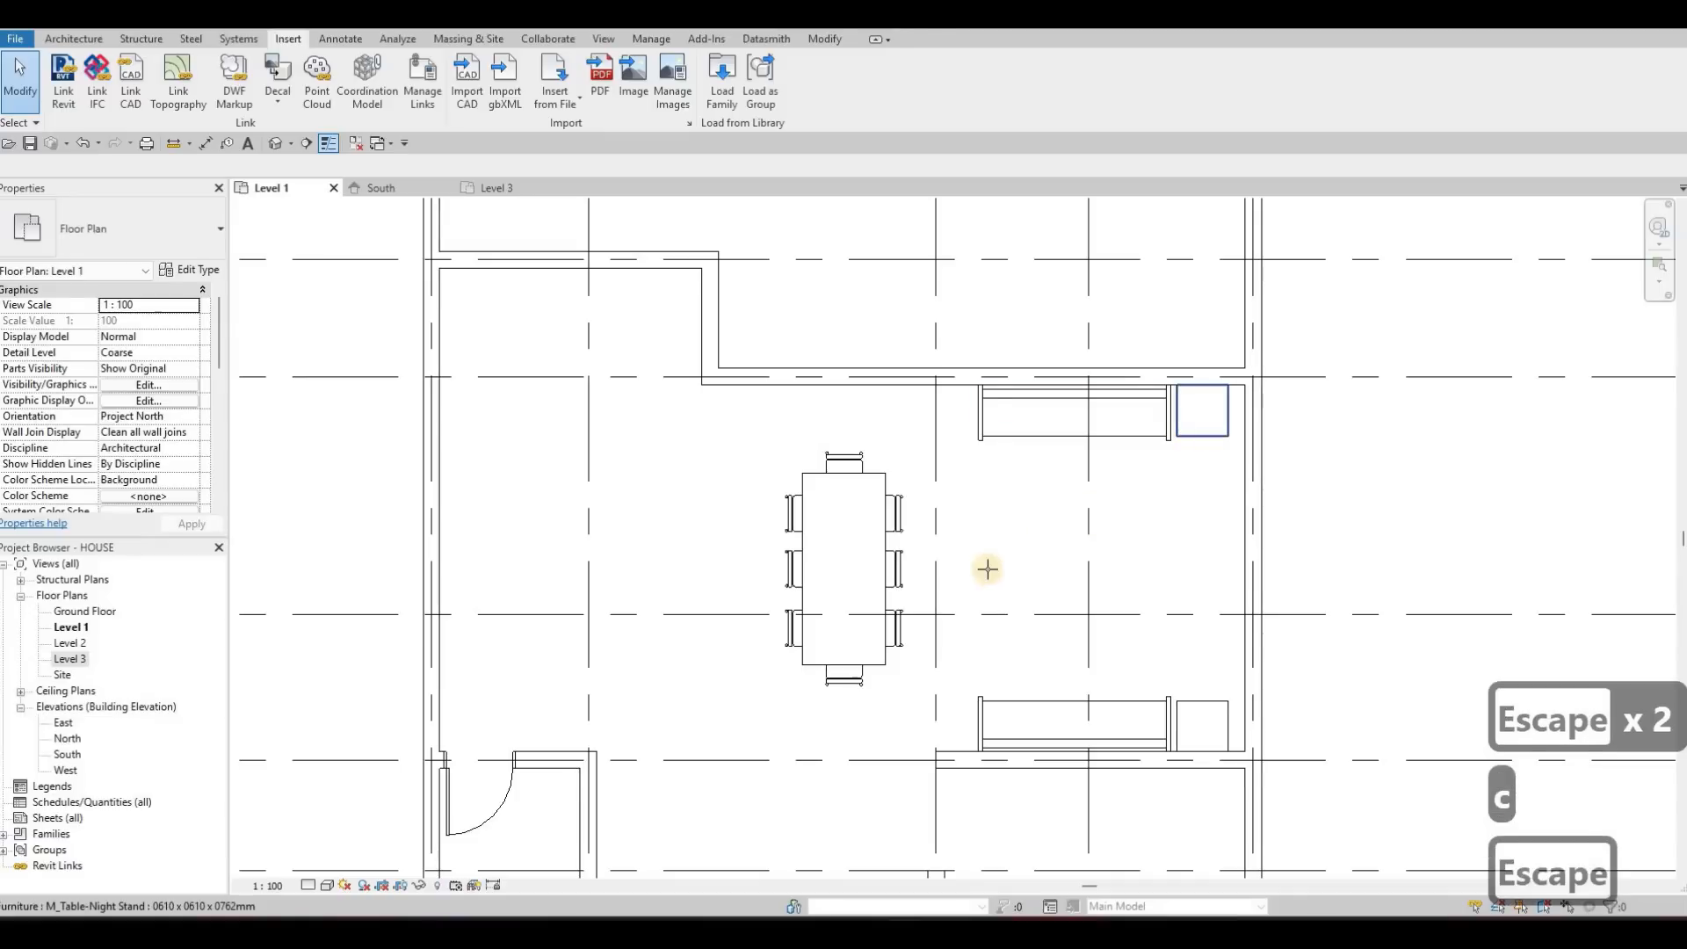
pyautogui.press('c')
pyautogui.press('s')
pyautogui.moveTo(994, 561); pyautogui.dragTo(1043, 414, button='middle')
pyautogui.scroll(-3, 997, 703)
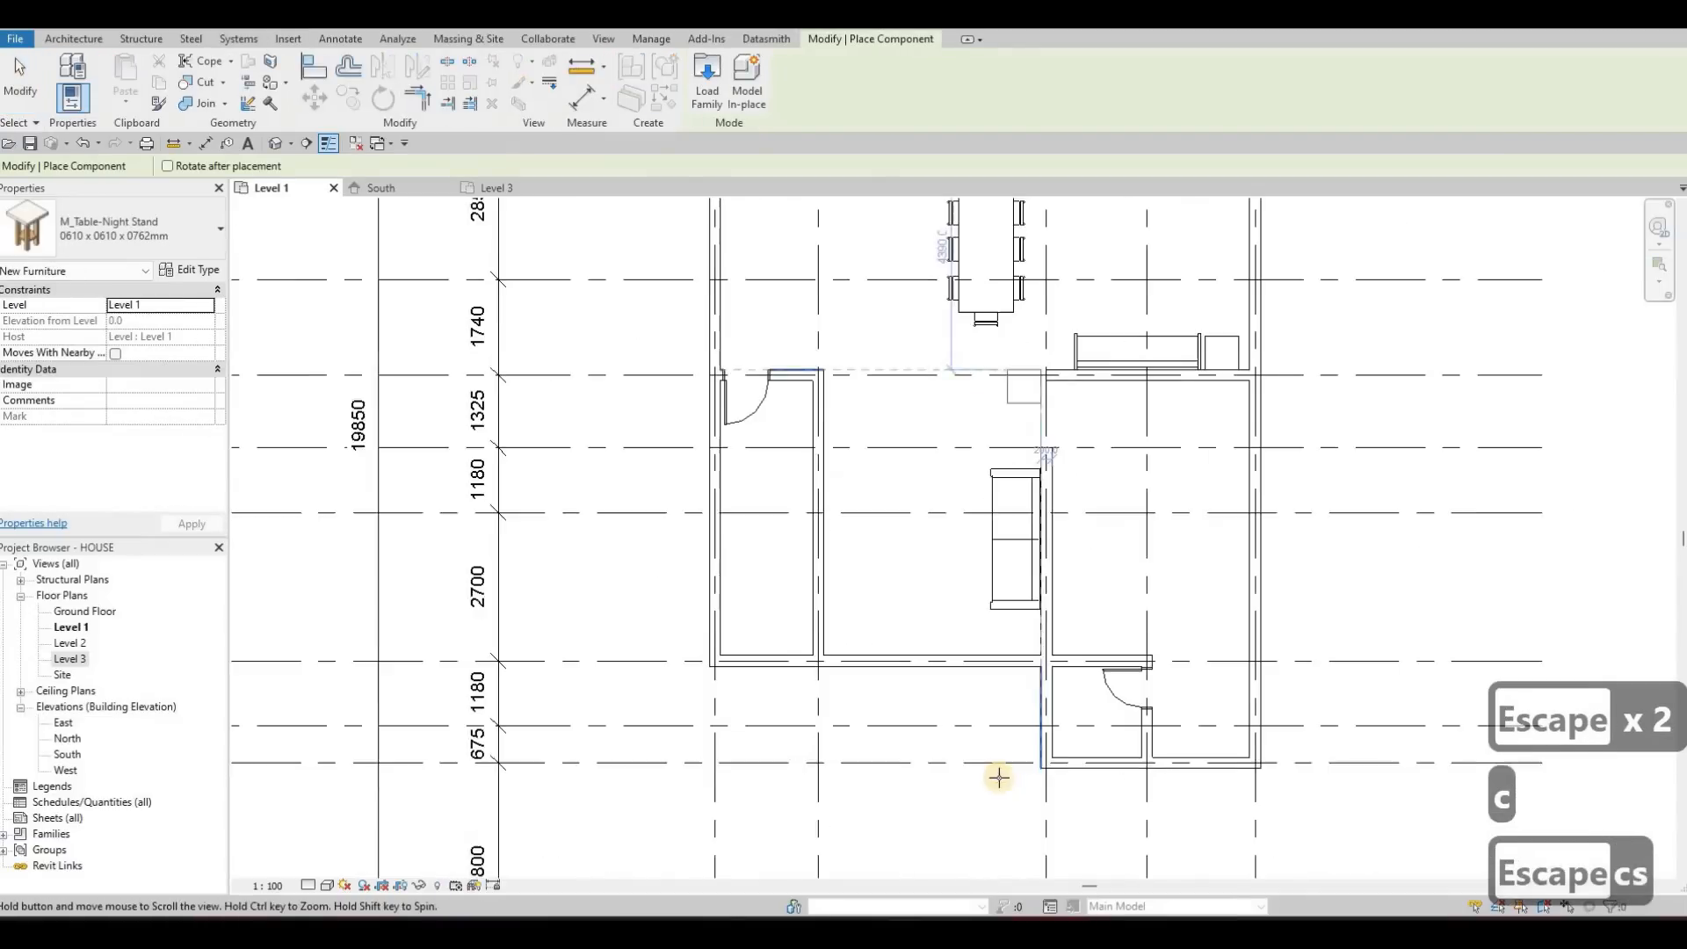
pyautogui.scroll(6, 1039, 674)
pyautogui.moveTo(1025, 805); pyautogui.dragTo(1039, 707, button='middle')
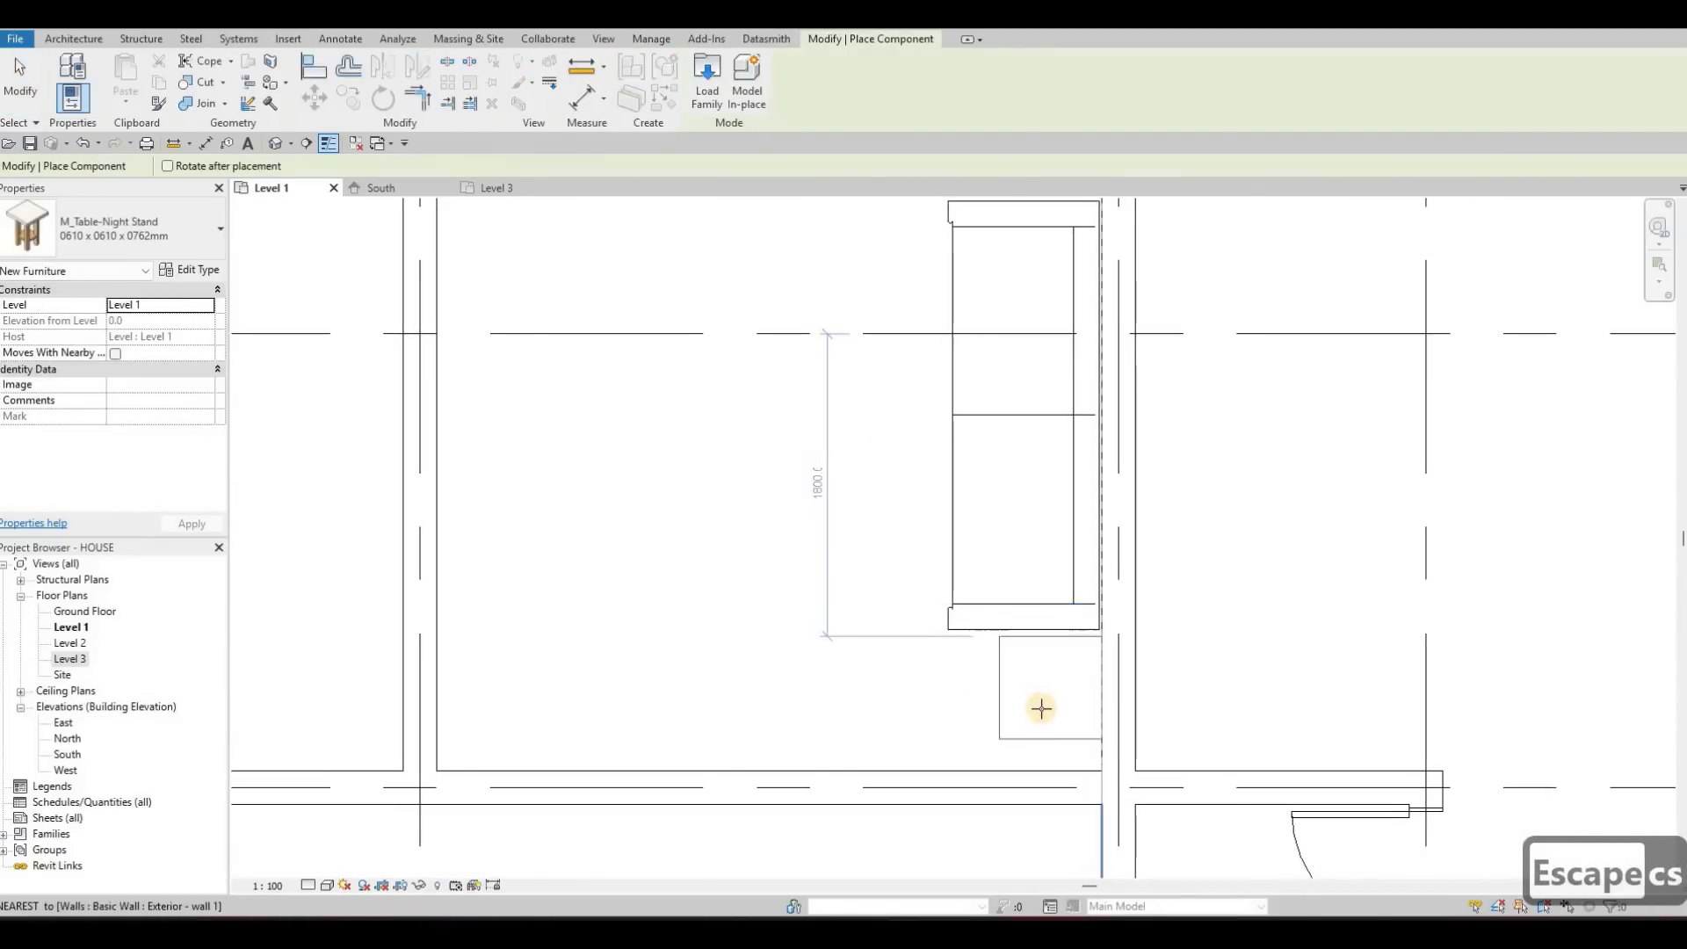
pyautogui.press('Escape')
pyautogui.press('Escape')
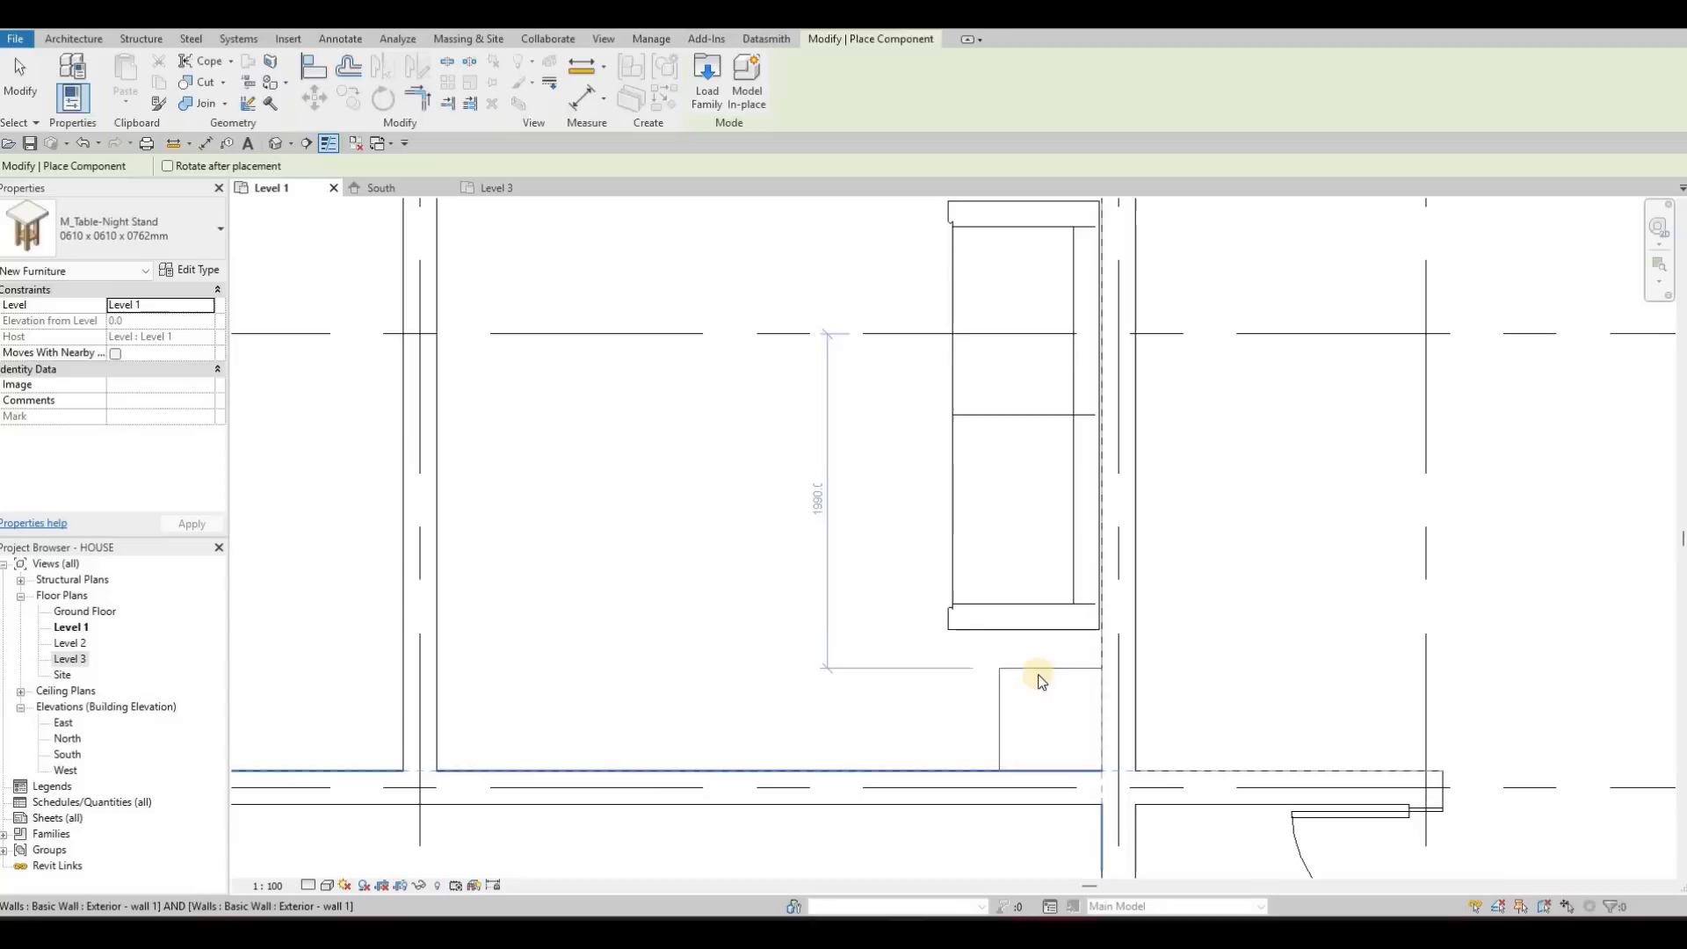
pyautogui.press('c')
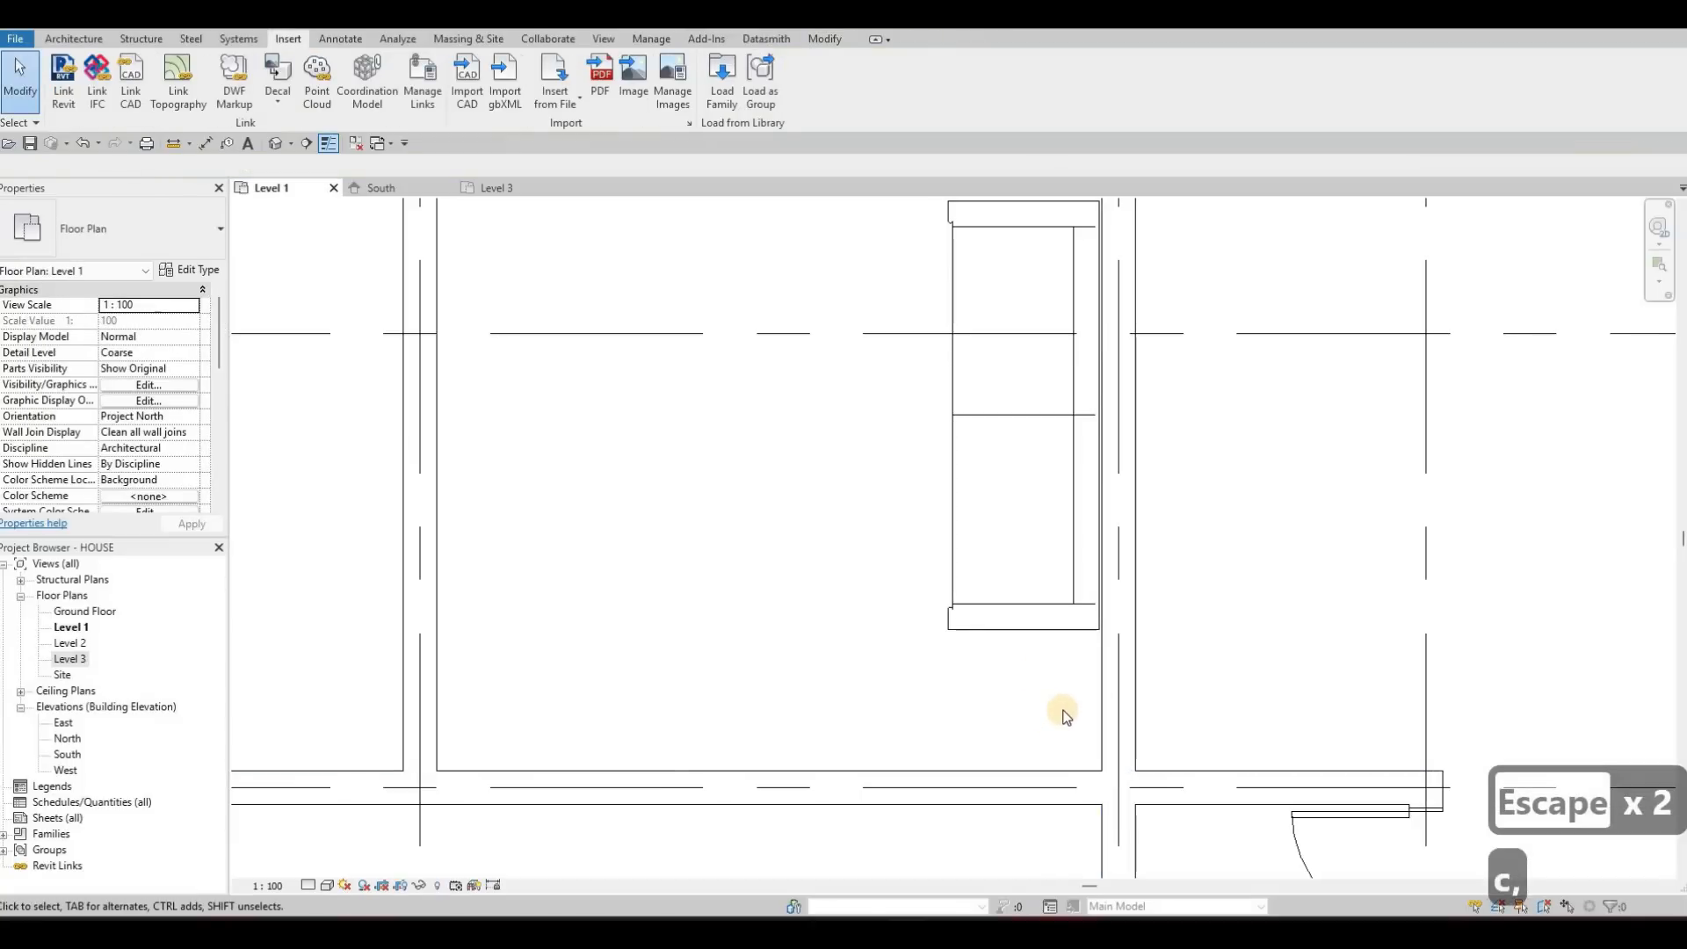
pyautogui.press('Escape')
pyautogui.press('Escape')
# Place a 0610 x 0610 x 0762mm night stand in the wall corner below the Corbu sofa's lower end
pyautogui.press('c')
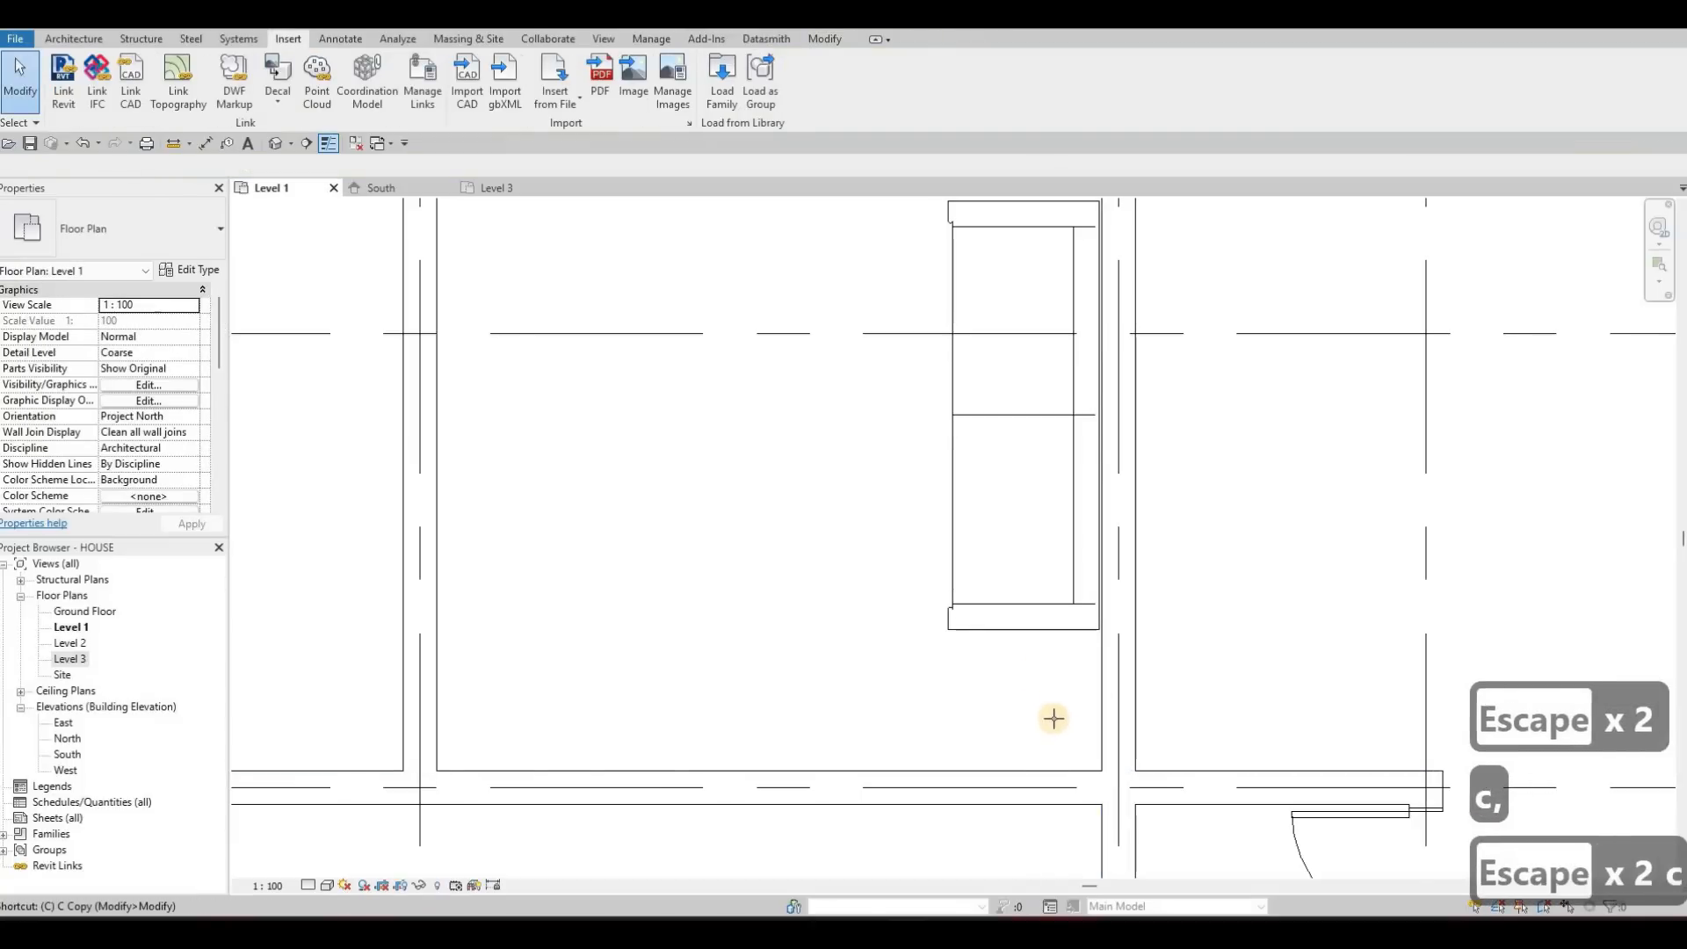
pyautogui.press('m')
pyautogui.click(1043, 670)
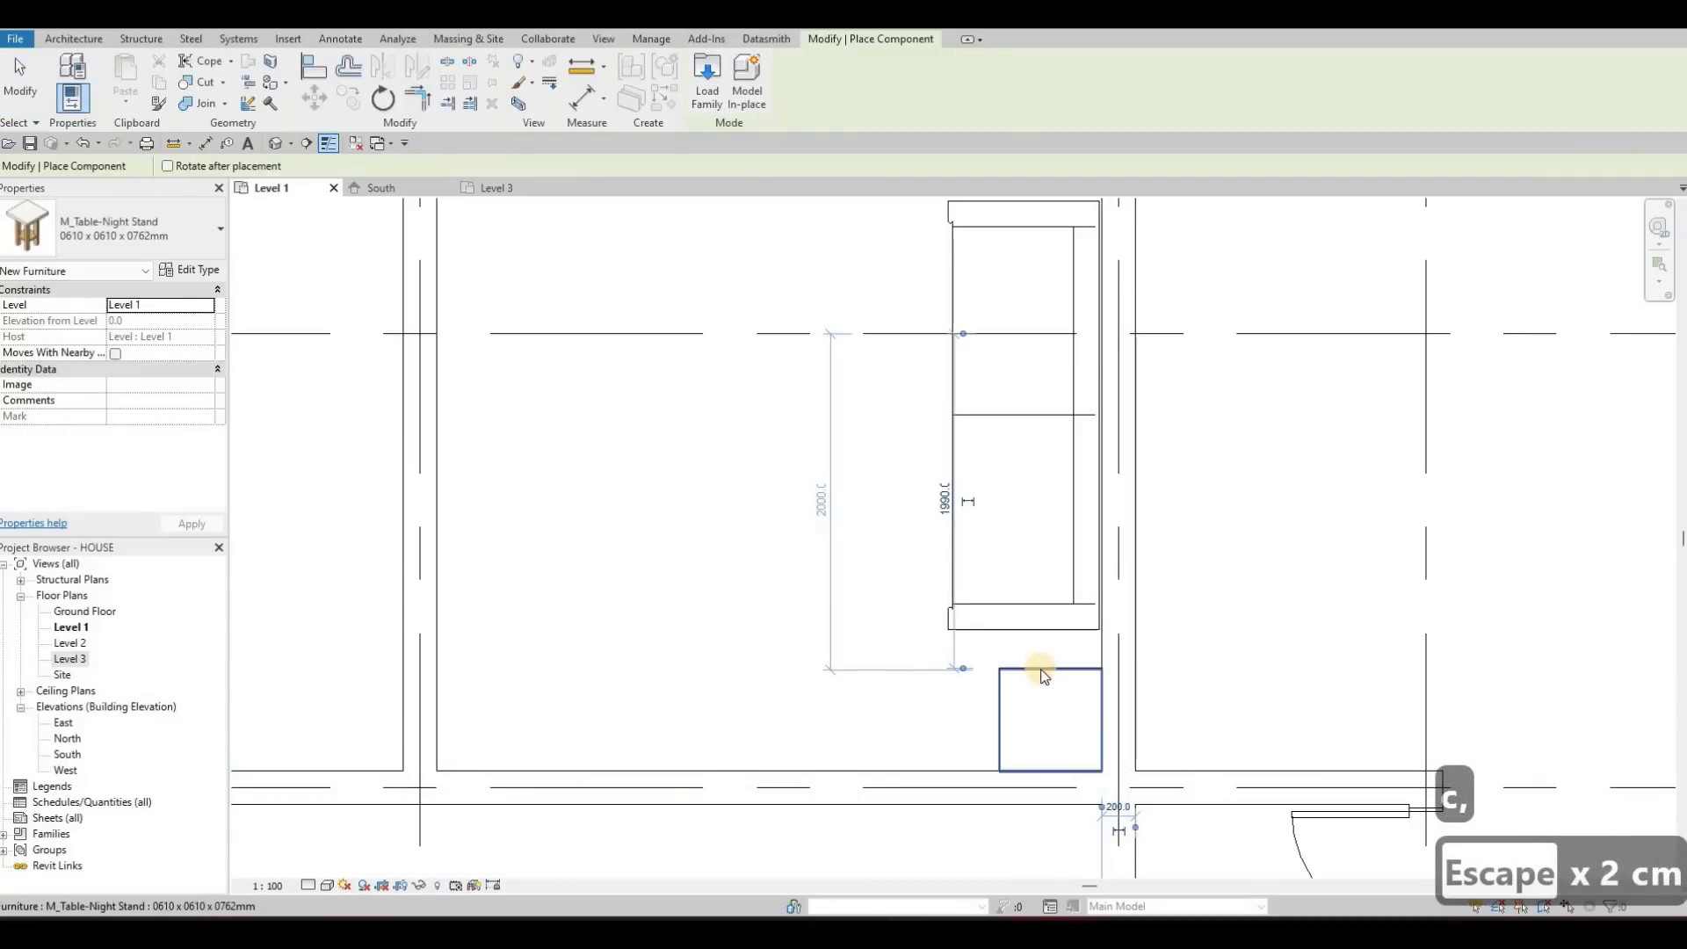
pyautogui.press('Escape')
pyautogui.press('Escape')
# Align the Corbu sofa's lower end with the upper edge of the night stand in the corner
pyautogui.press('l')
pyautogui.click(1050, 661)
pyautogui.click(1003, 603)
pyautogui.press('Escape')
pyautogui.press('Escape')
pyautogui.press('Escape')
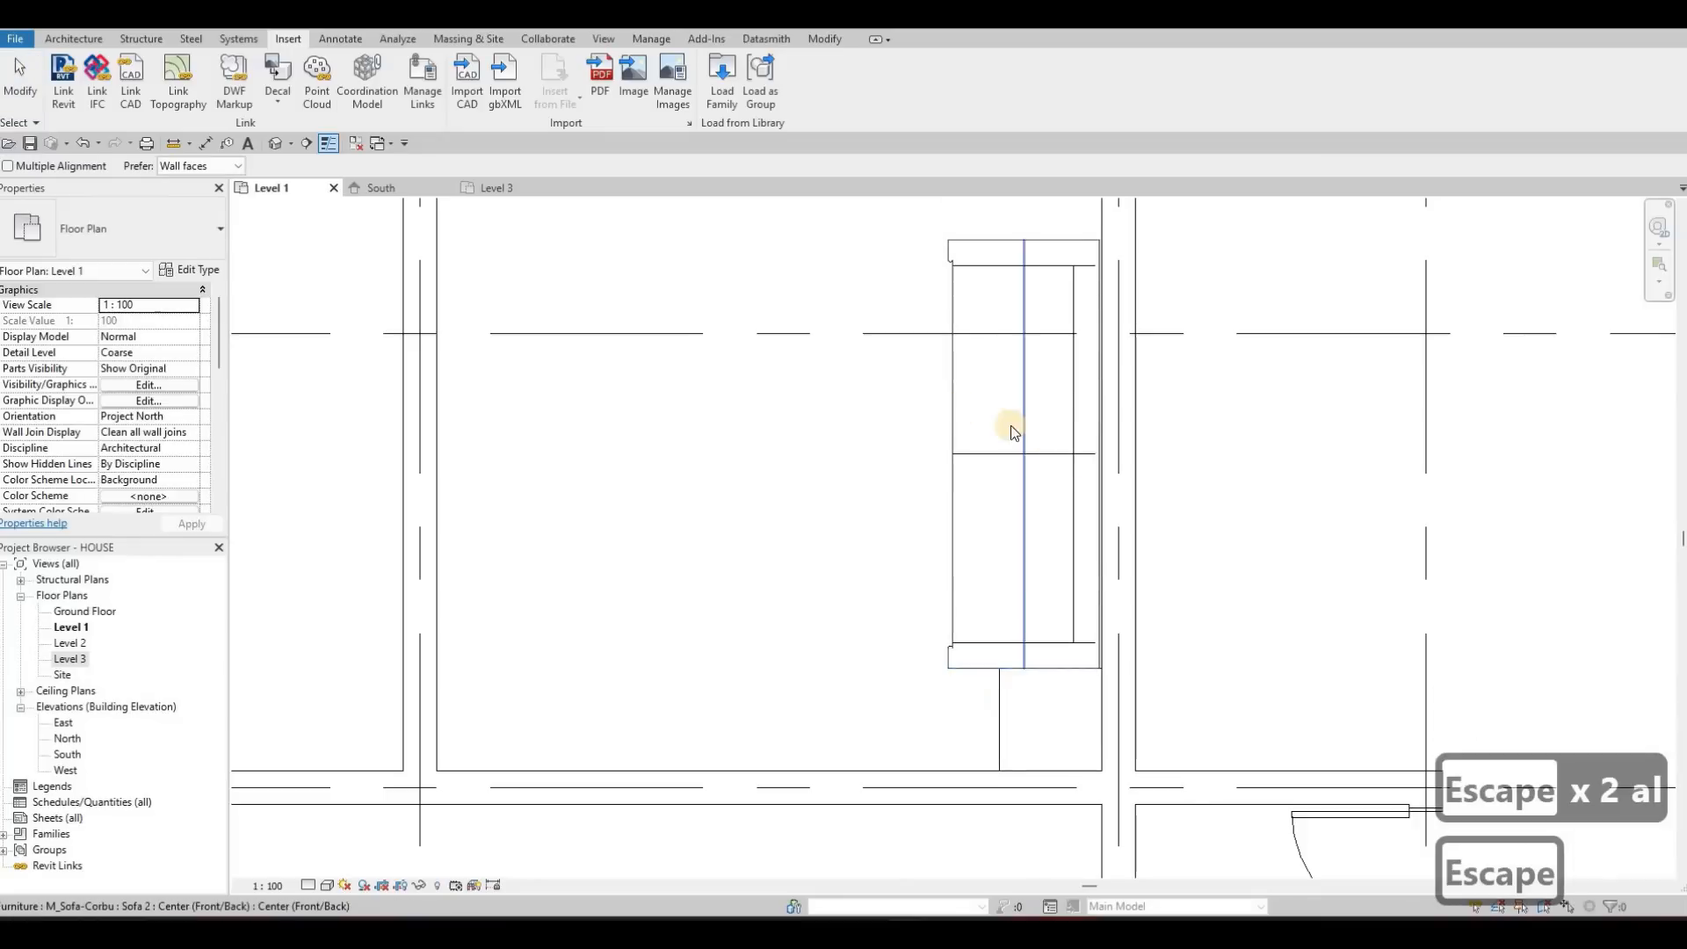
pyautogui.scroll(-4, 1126, 475)
pyautogui.scroll(2, 1111, 394)
pyautogui.moveTo(1059, 382); pyautogui.dragTo(1123, 446, button='middle')
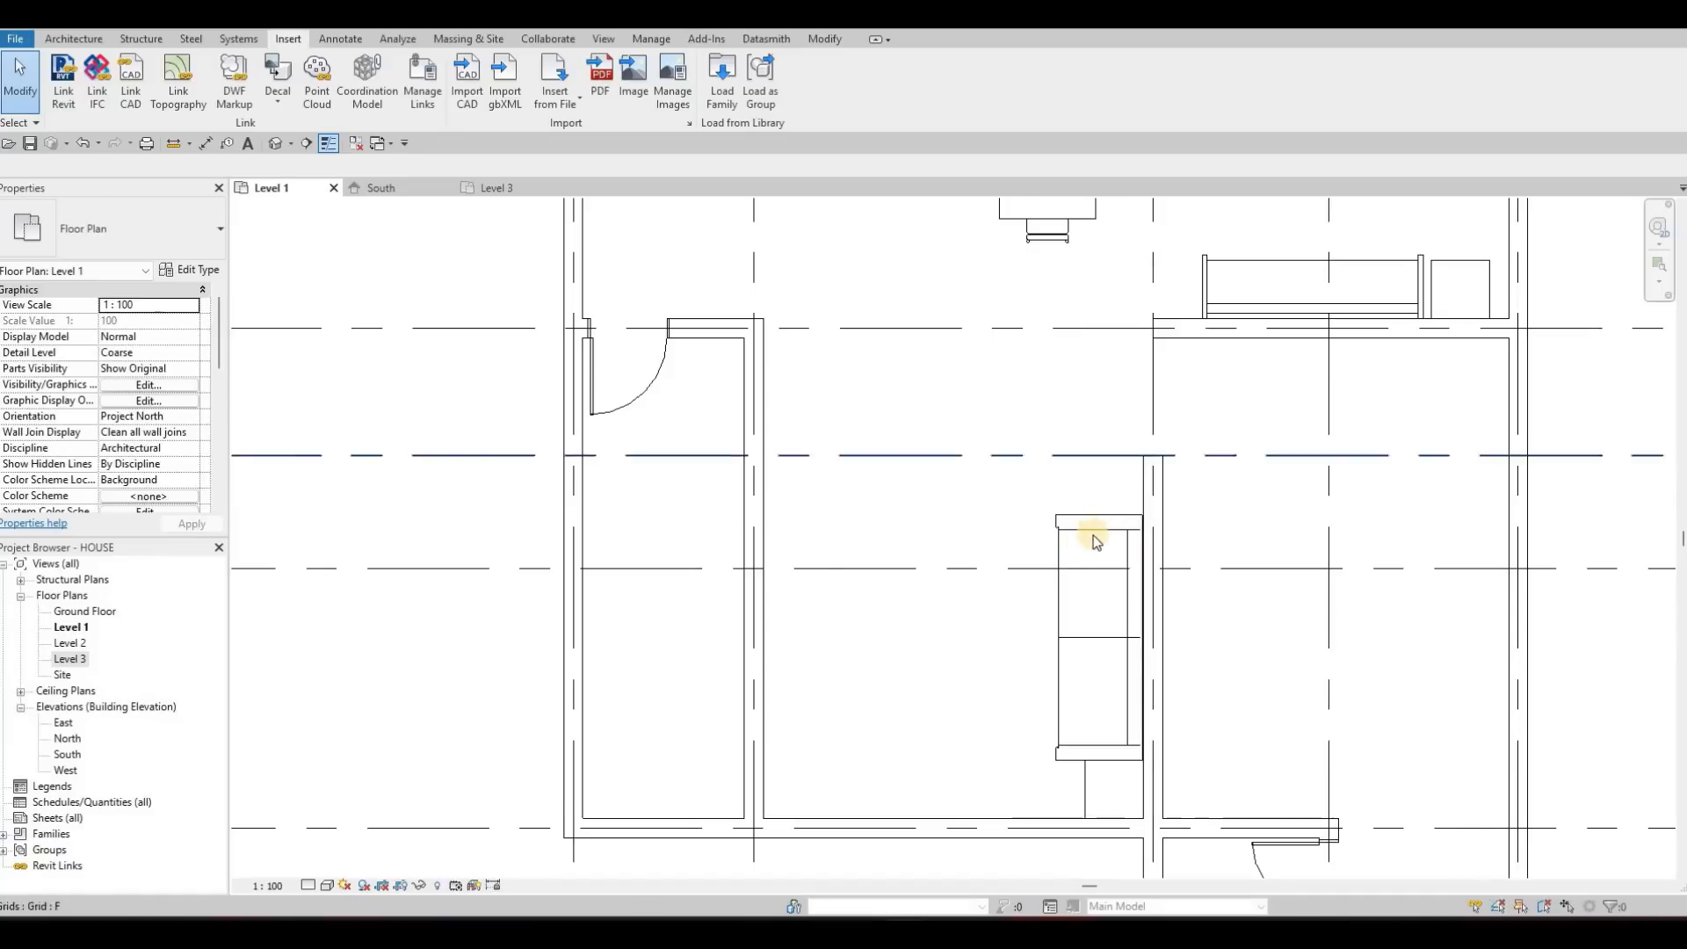
pyautogui.scroll(-2, 1099, 532)
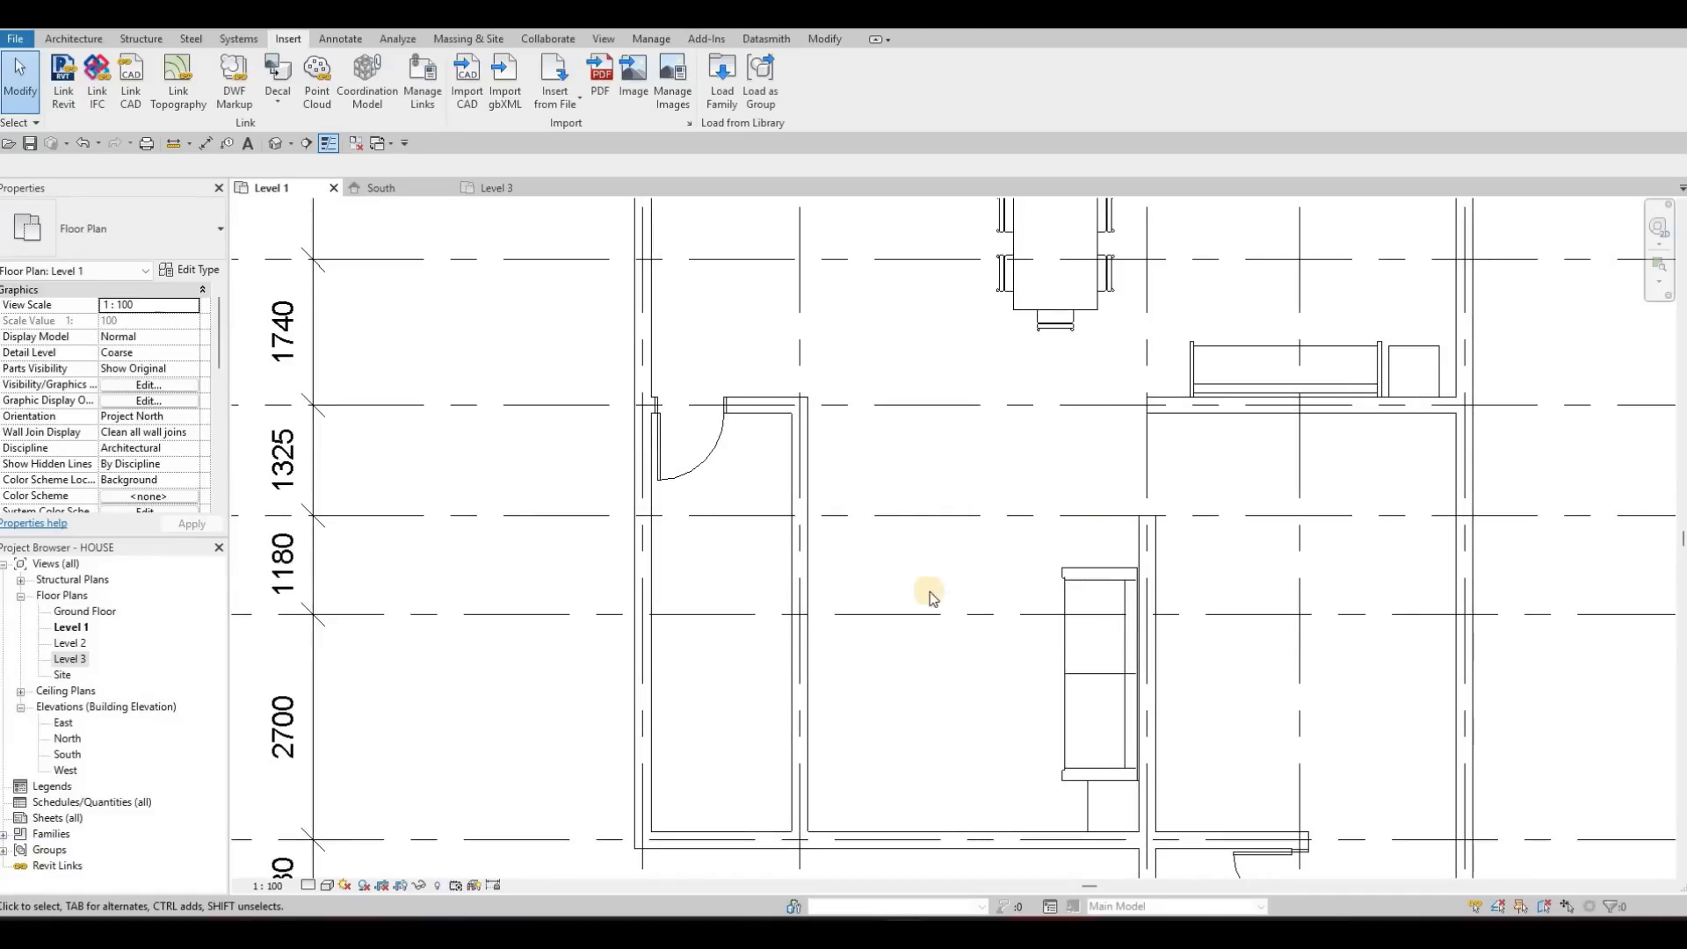
pyautogui.scroll(-3, 1246, 366)
pyautogui.scroll(3, 1197, 404)
pyautogui.press('Escape')
pyautogui.press('Escape')
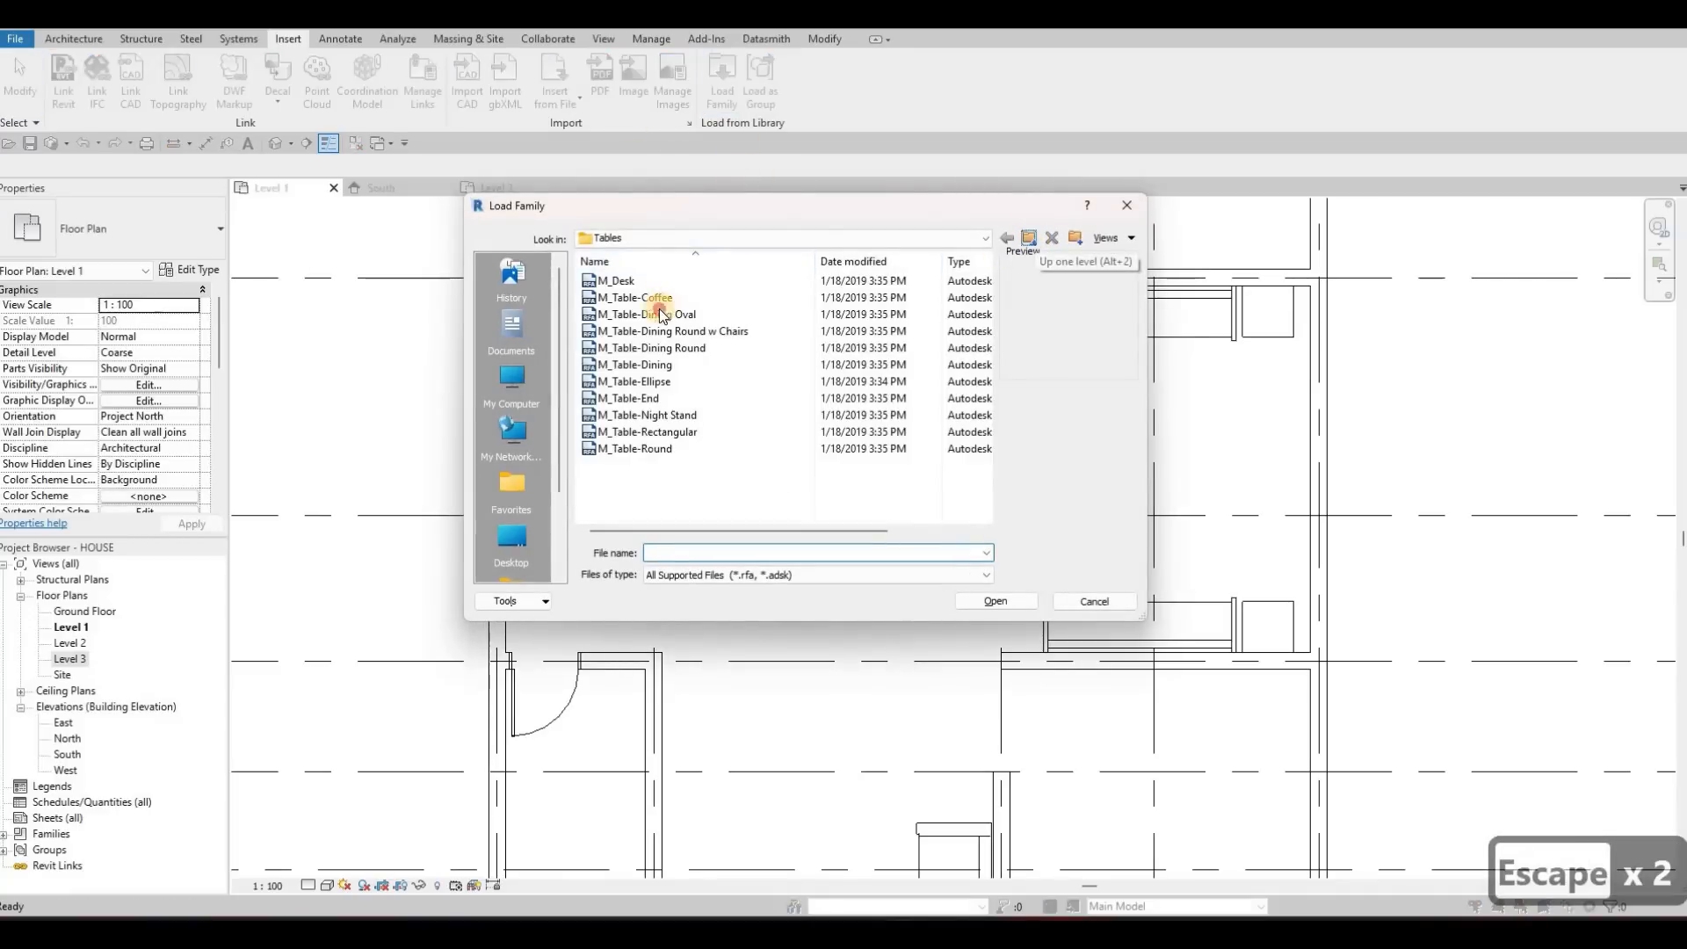
# Load the M_Shelving family from the Storage folder of the Furniture library
pyautogui.hotkey('alt', '2')
pyautogui.doubleClick(684, 287)
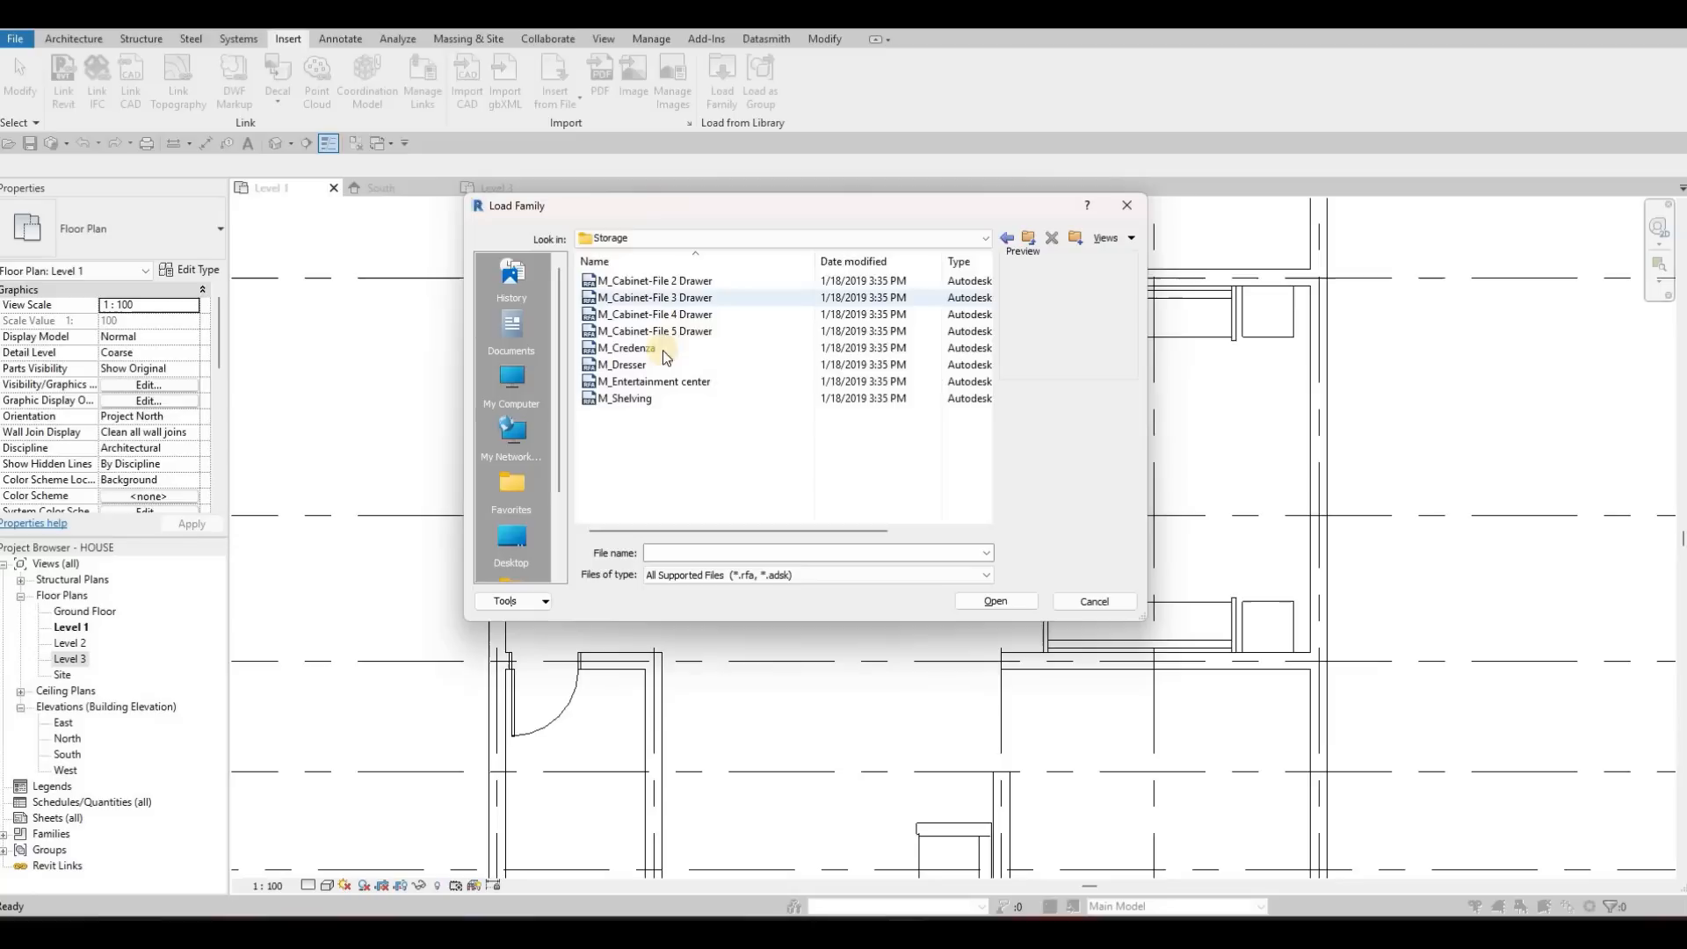
pyautogui.click(647, 398)
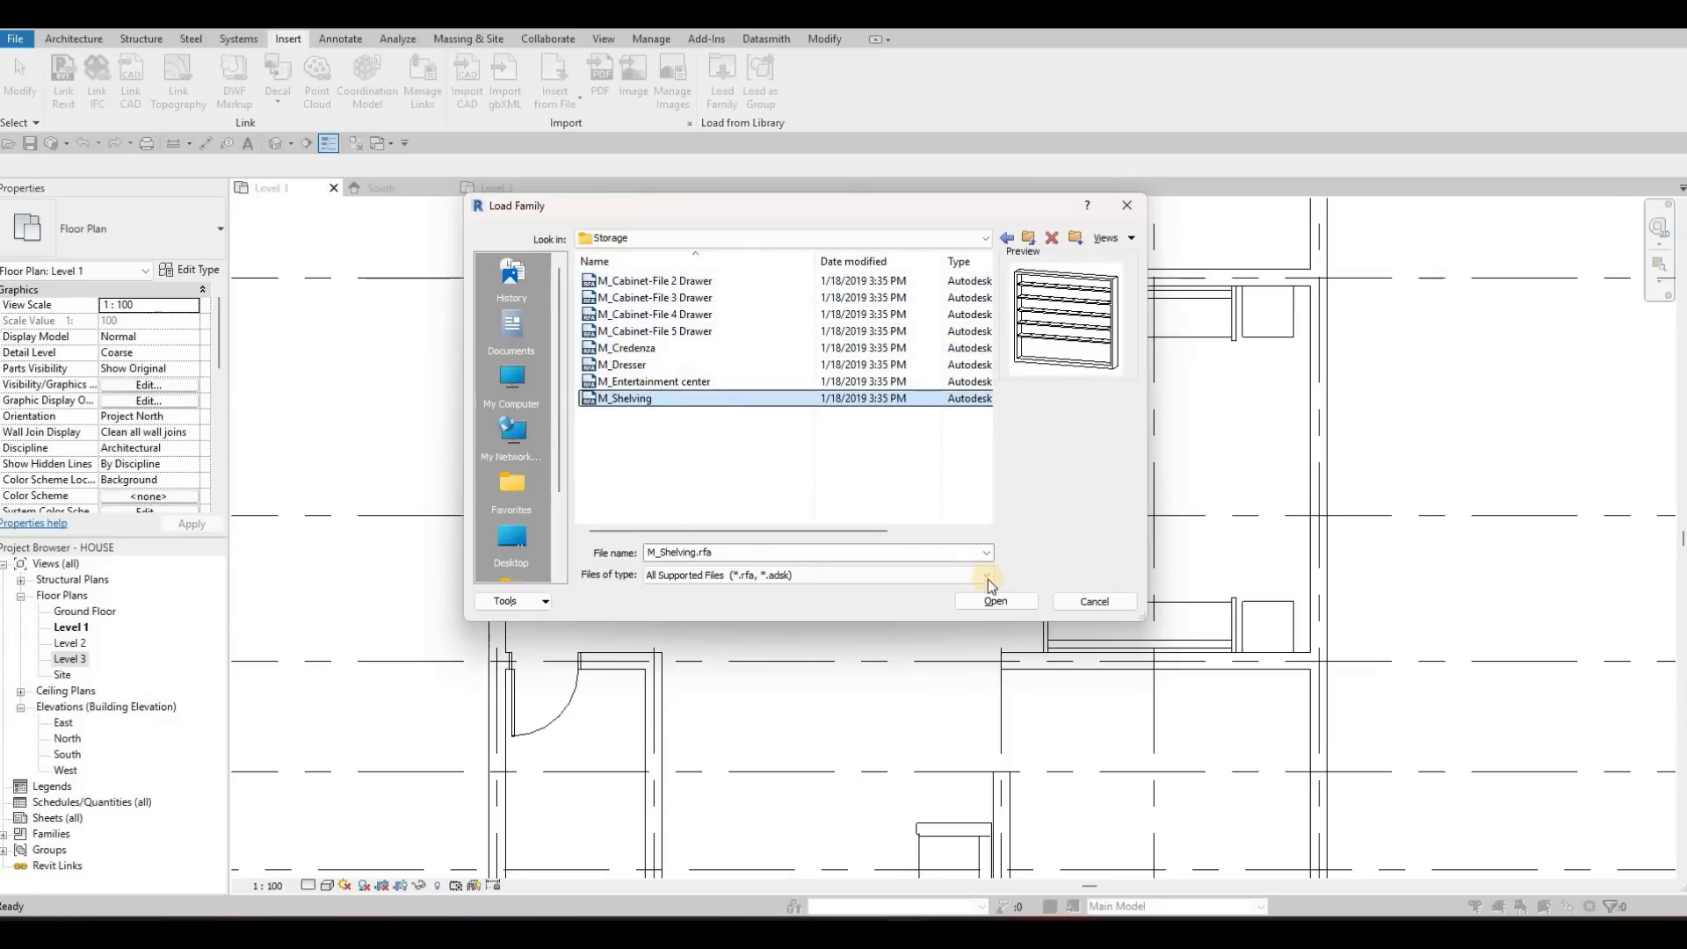
pyautogui.click(991, 597)
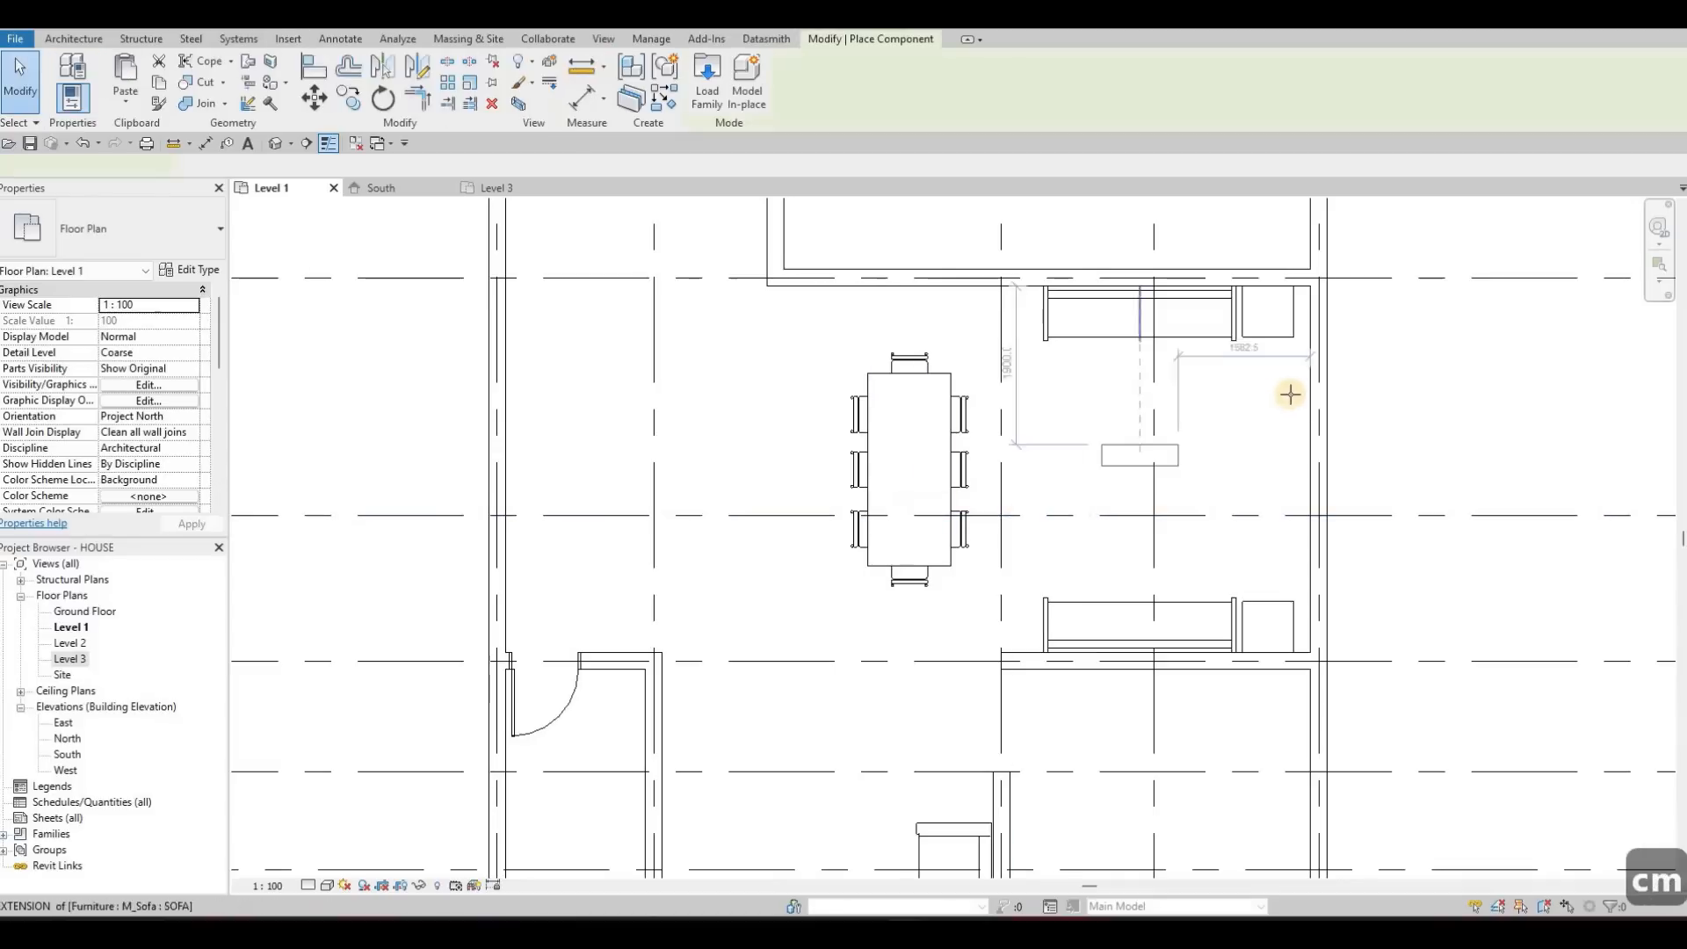
# Place three rotated 0915 x 0254 x 1830mm shelving units along the right exterior wall between the two night stands, starting about 800 mm from the upper wall
pyautogui.press('space')
pyautogui.click(1300, 470)
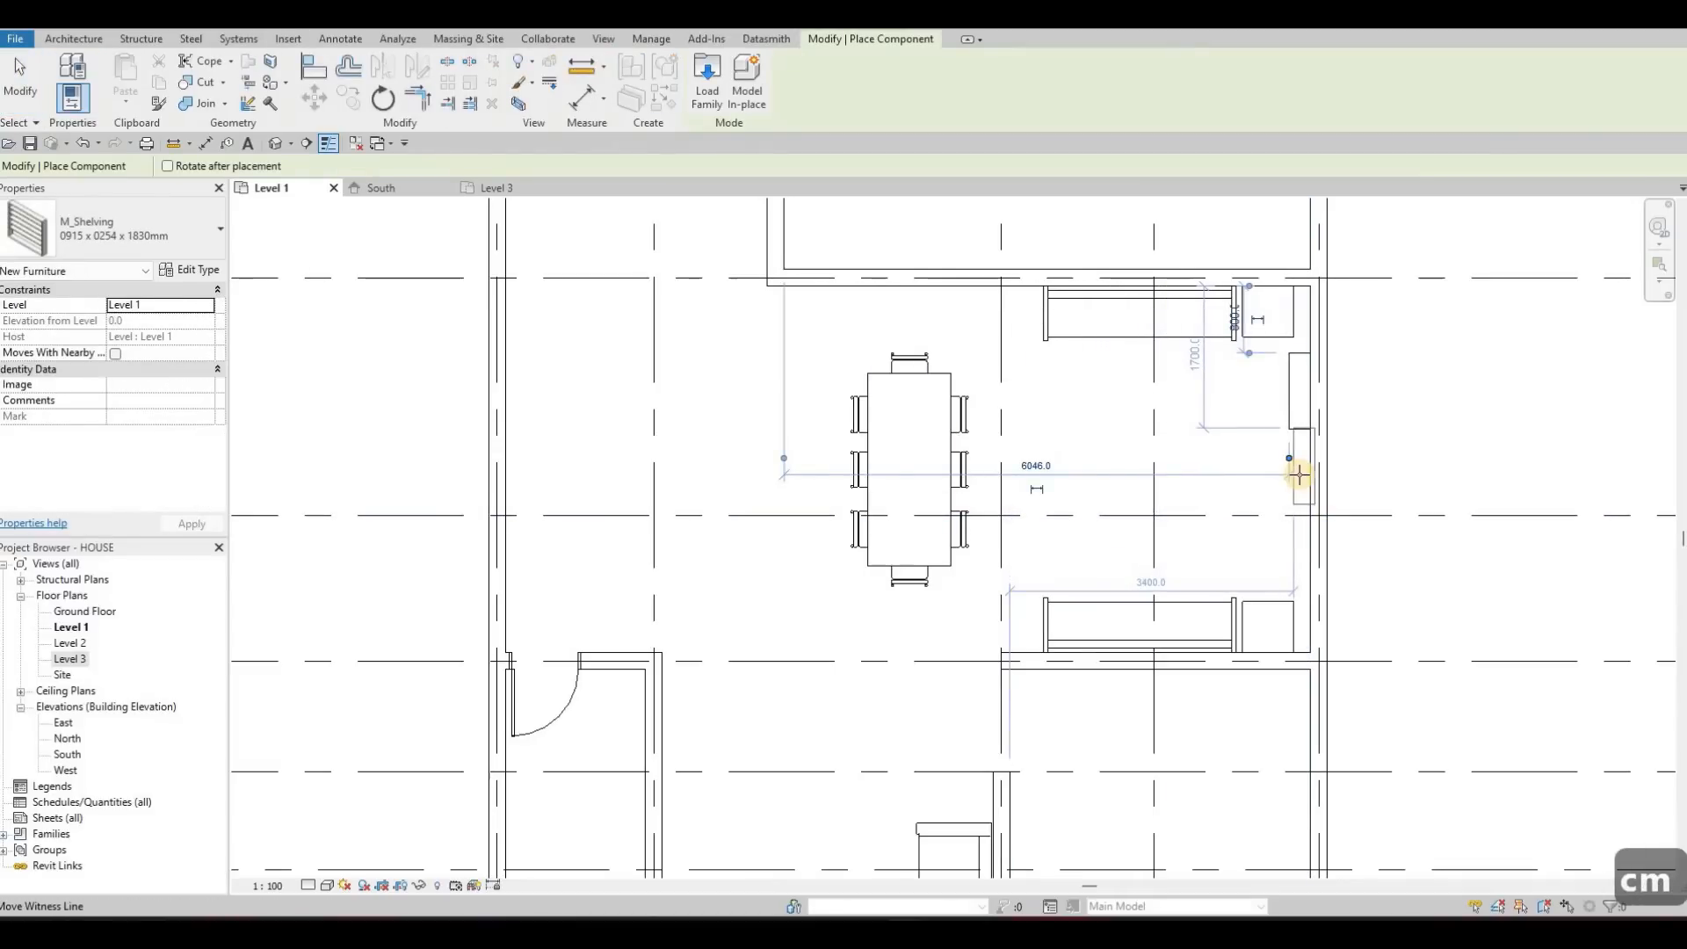
pyautogui.scroll(3, 1300, 474)
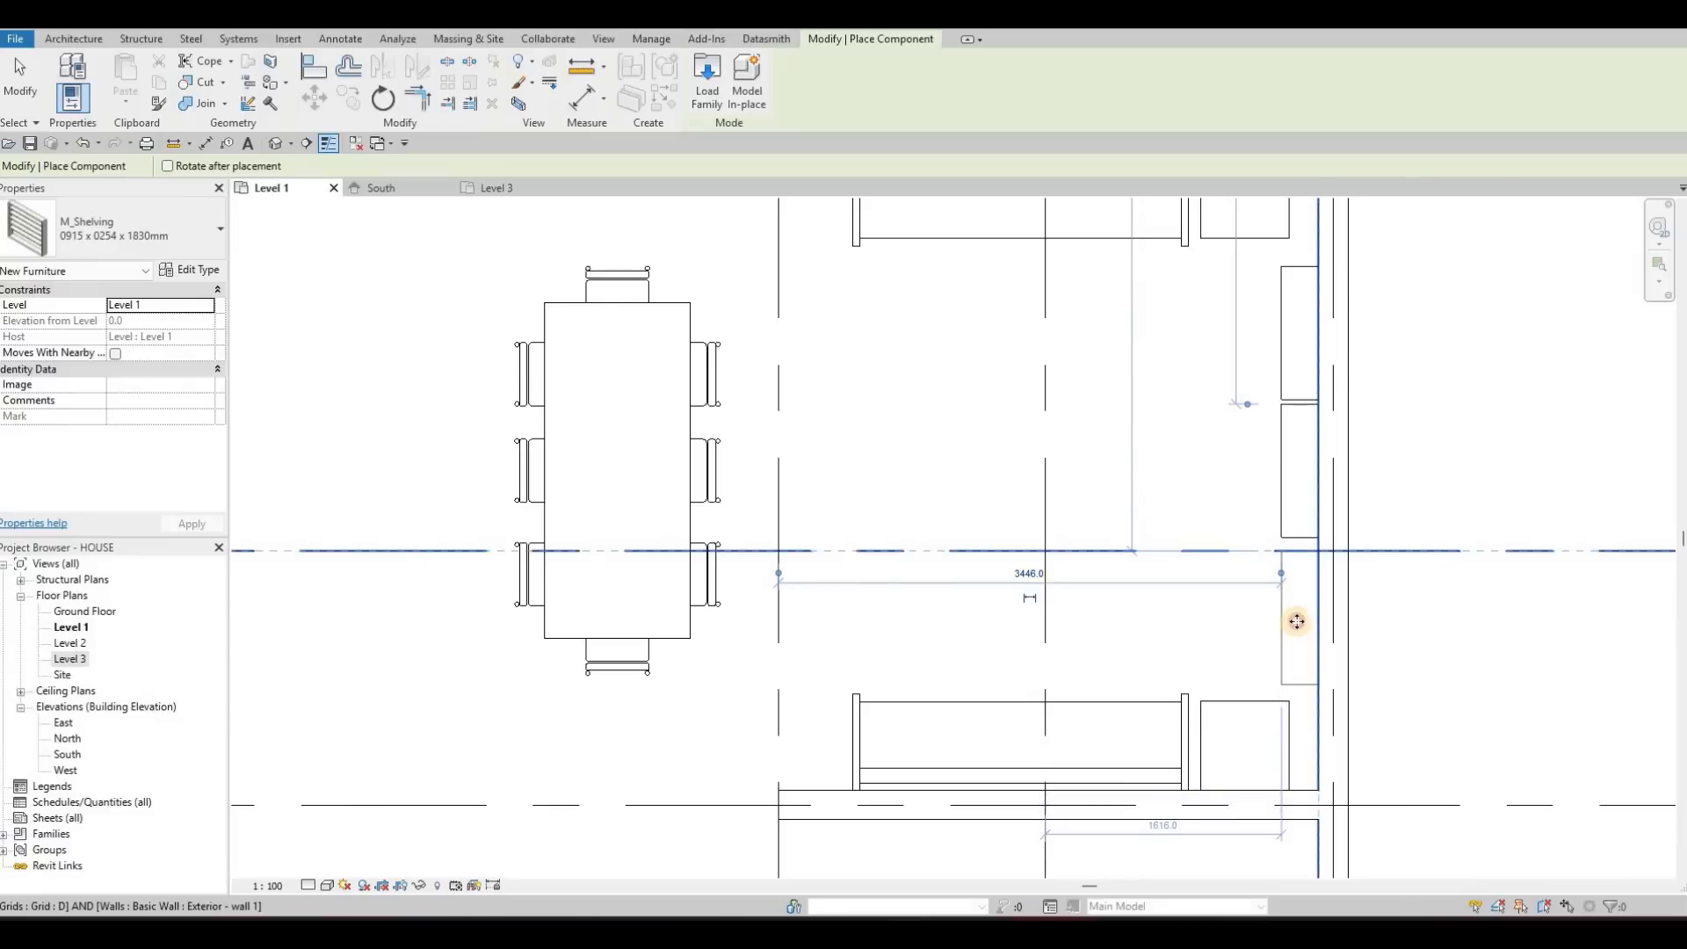
pyautogui.click(1278, 542)
pyautogui.press('Escape')
pyautogui.press('Escape')
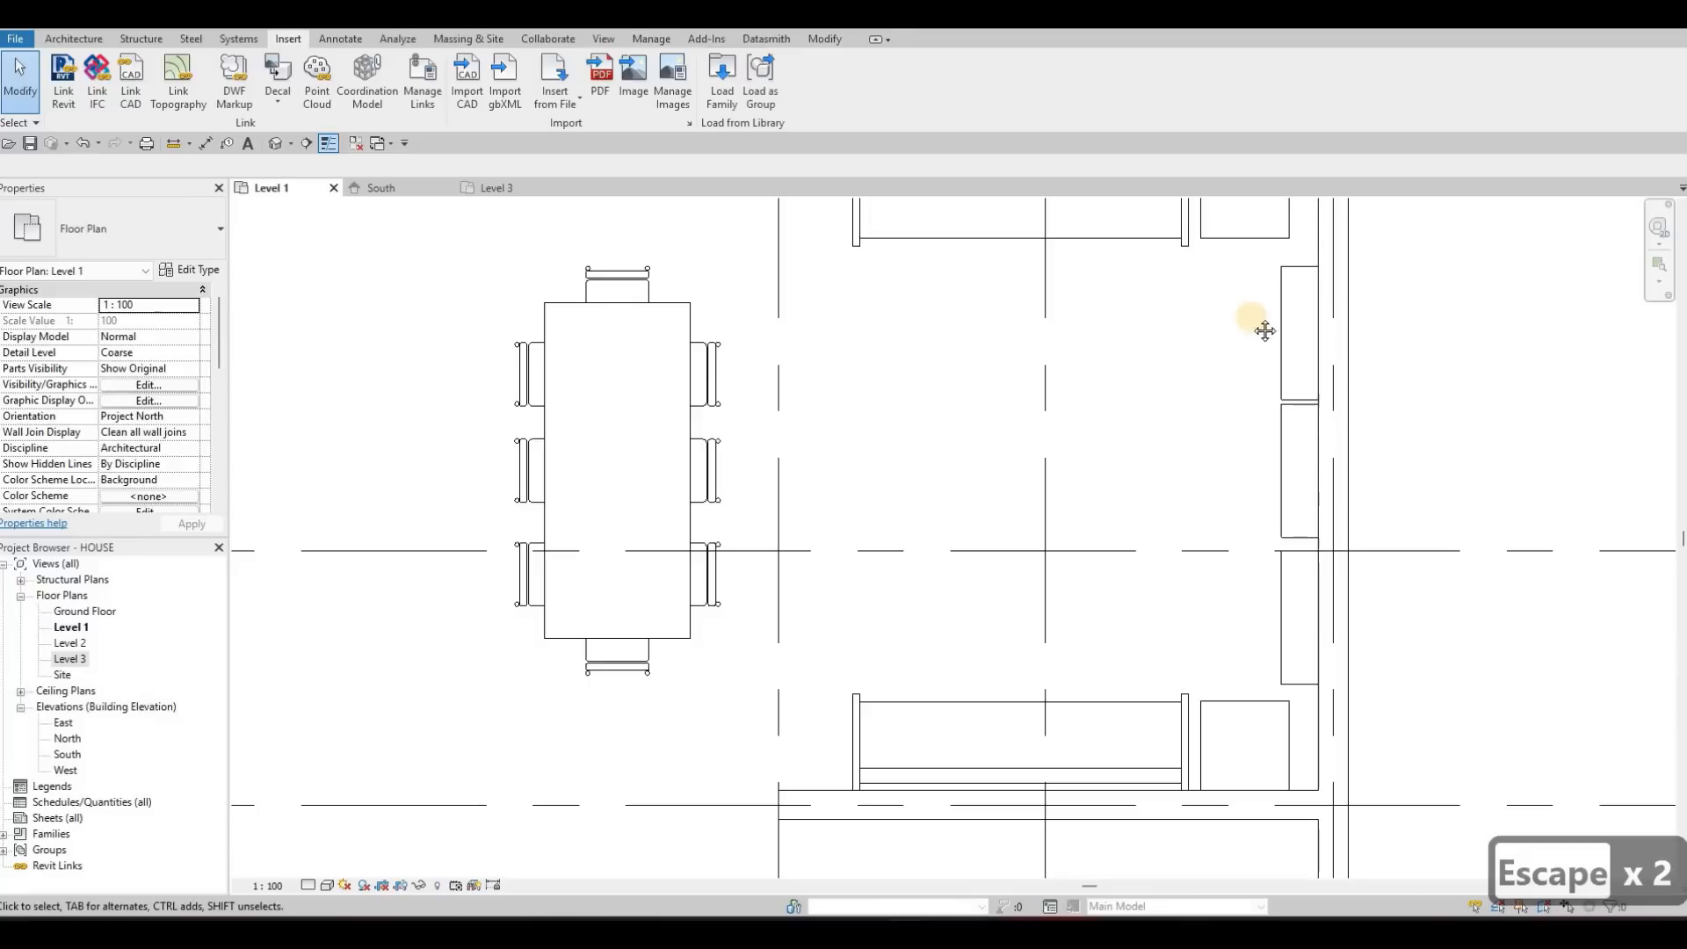
# Nudge the middle shelving unit down slightly so it sits evenly between the other two units
pyautogui.scroll(-3, 1249, 350)
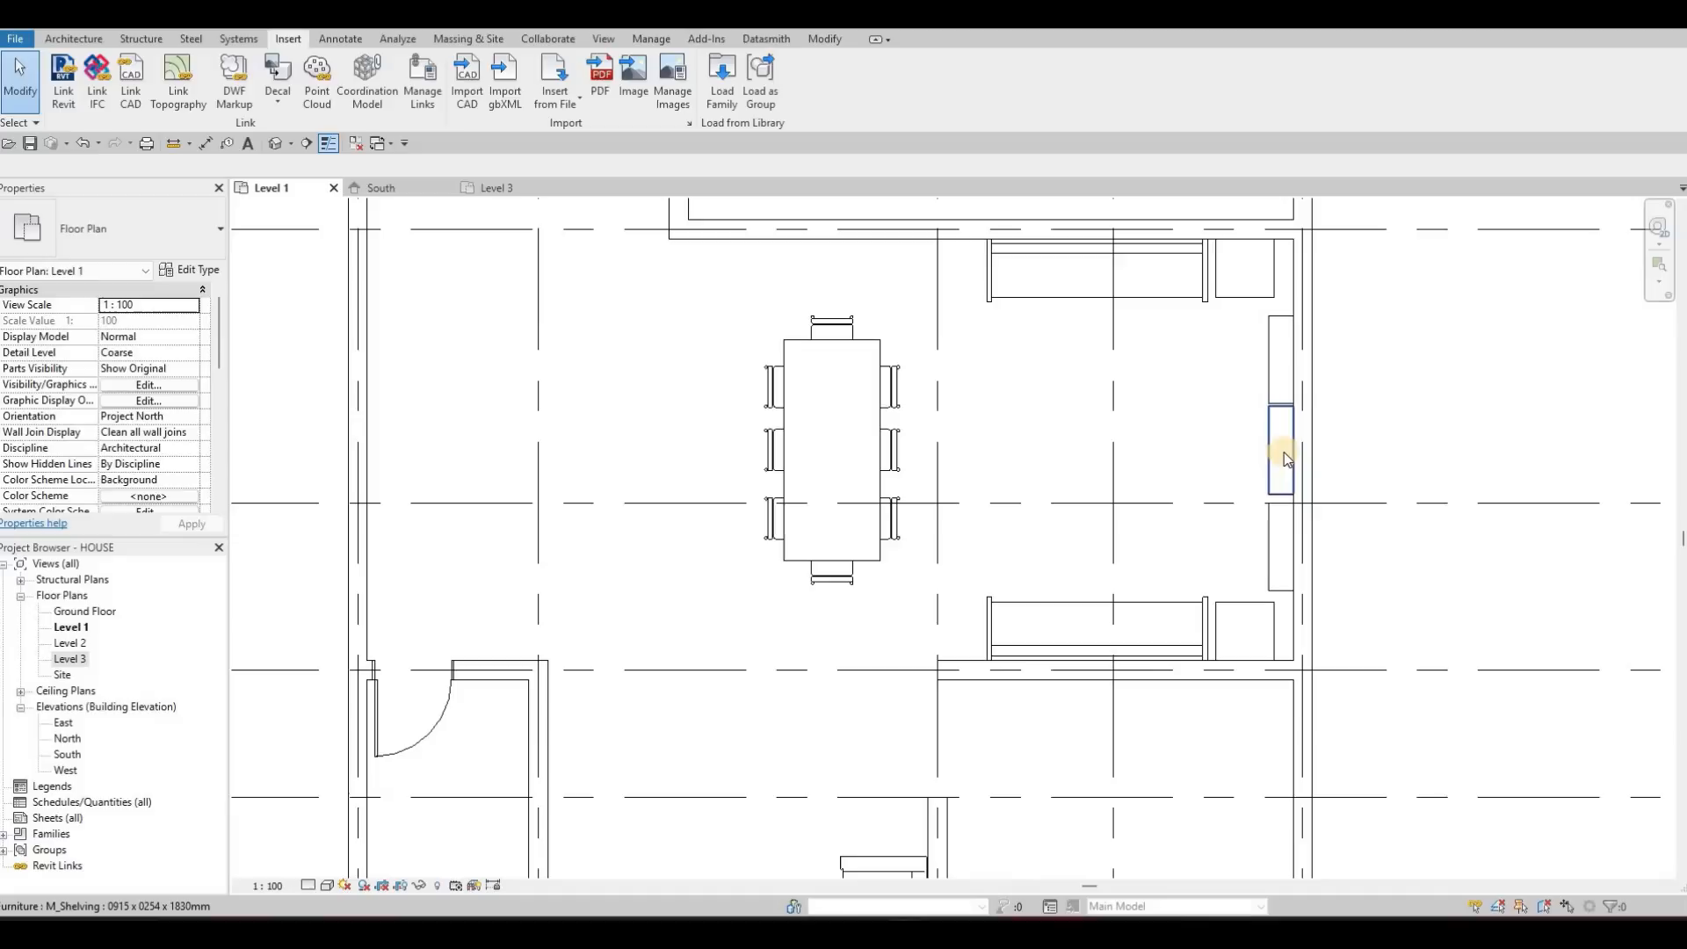
pyautogui.scroll(3, 1267, 432)
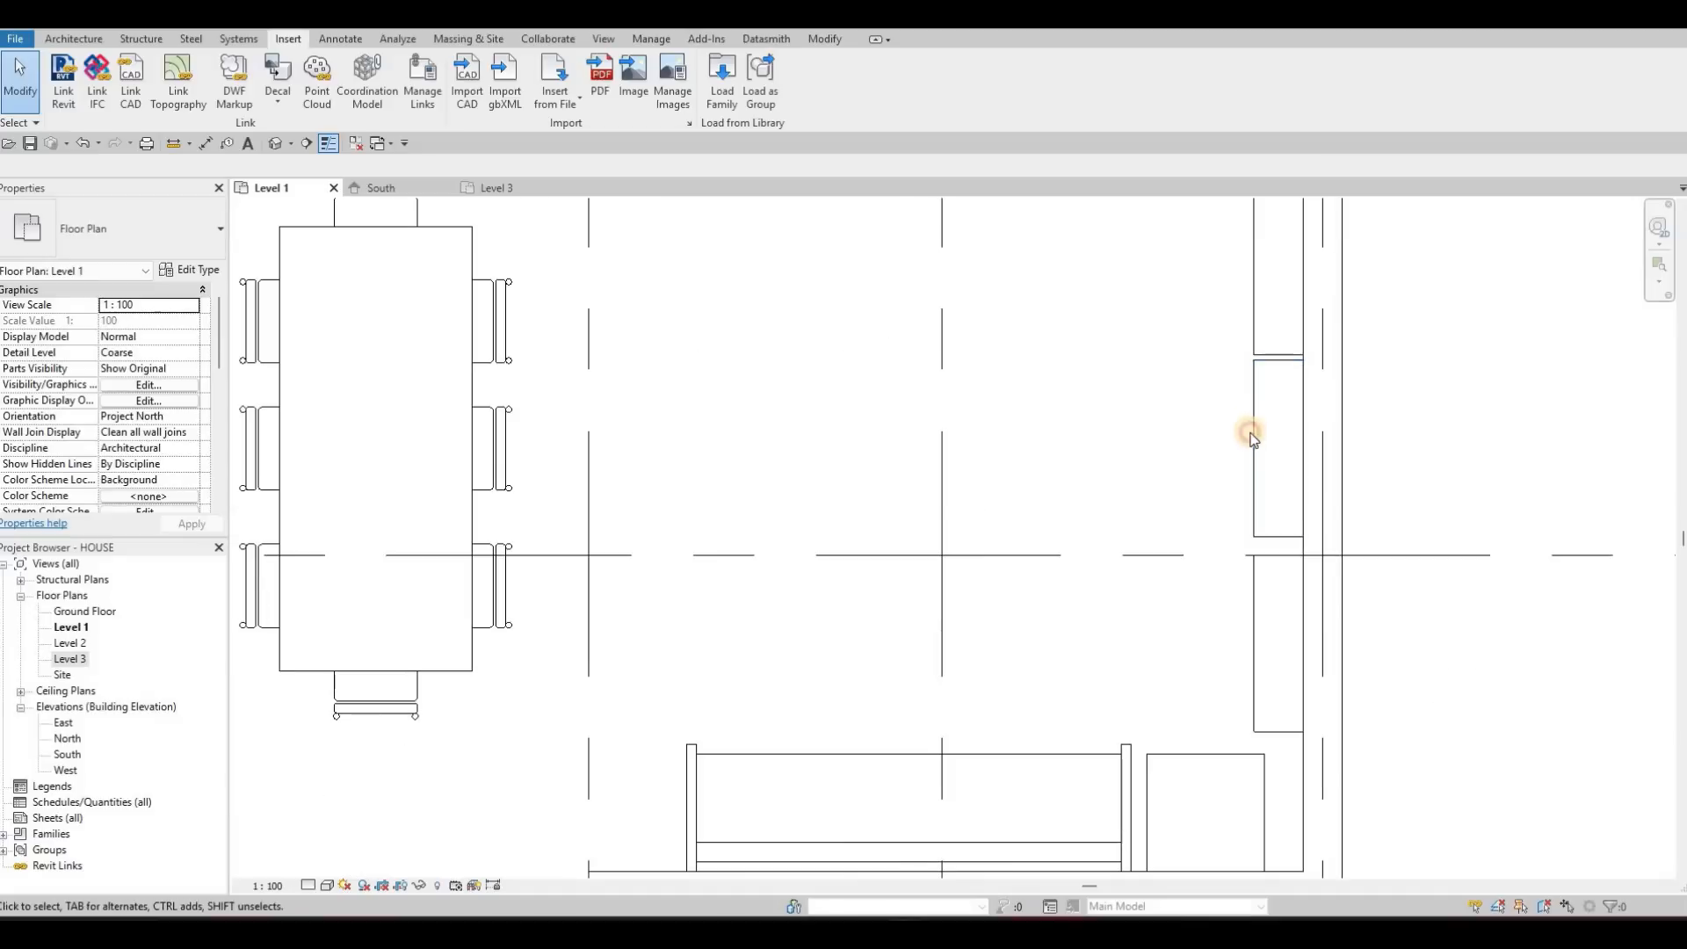
pyautogui.press('Escape')
pyautogui.click(1242, 427)
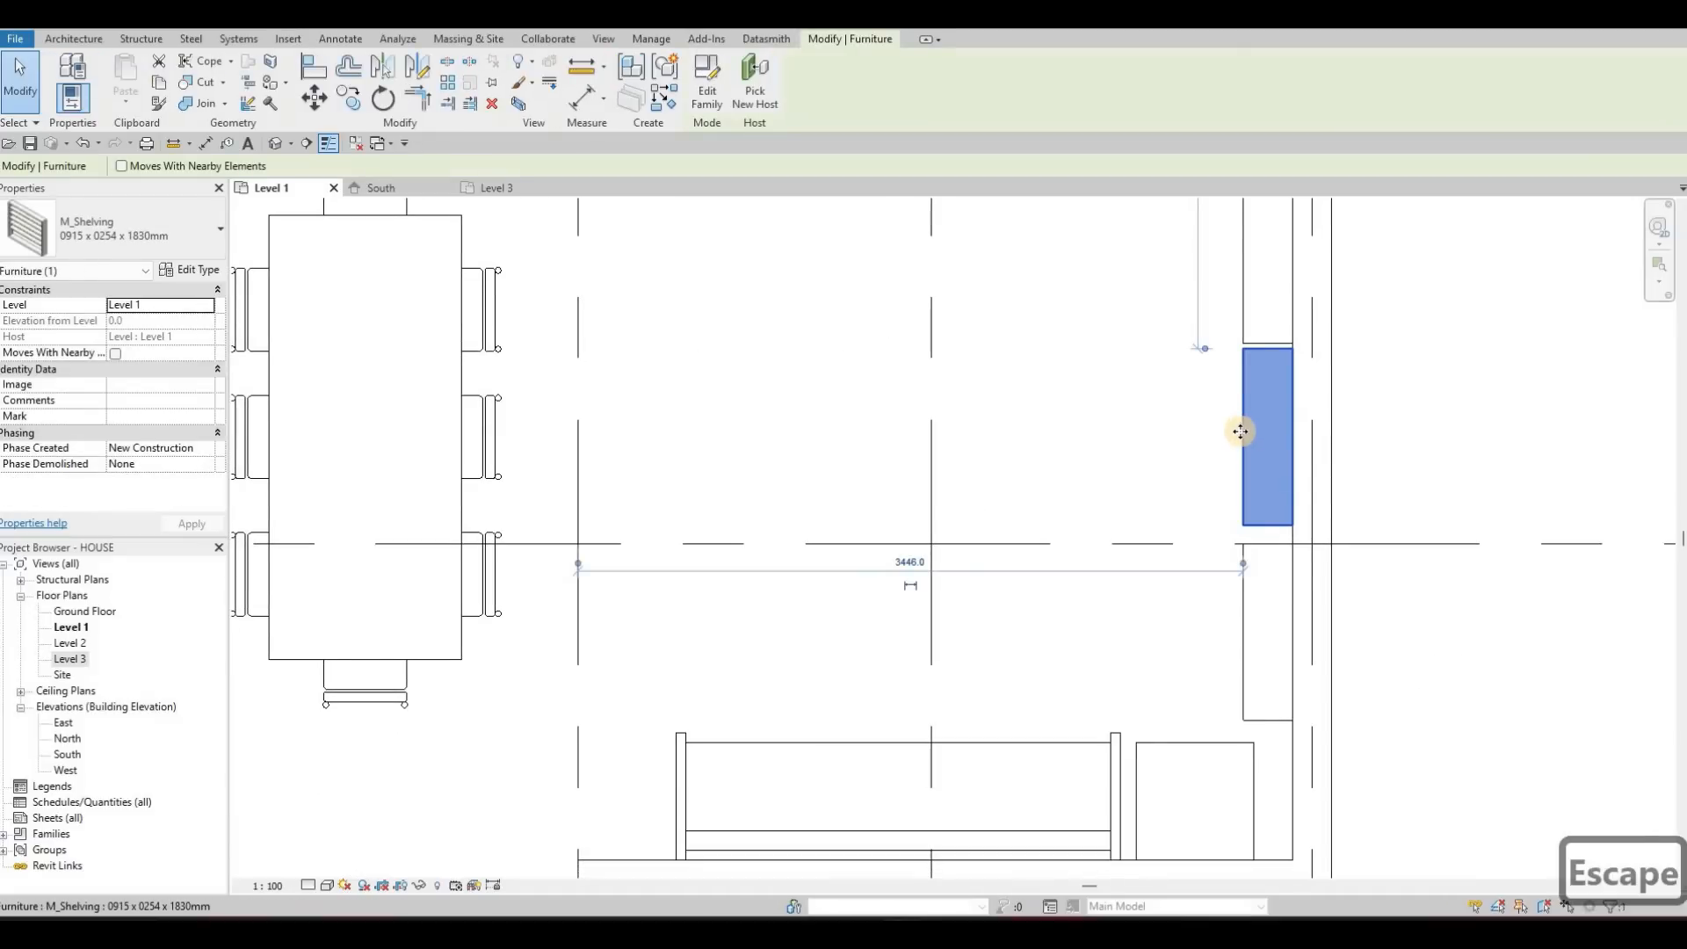
pyautogui.press('Down')
pyautogui.press('Down')
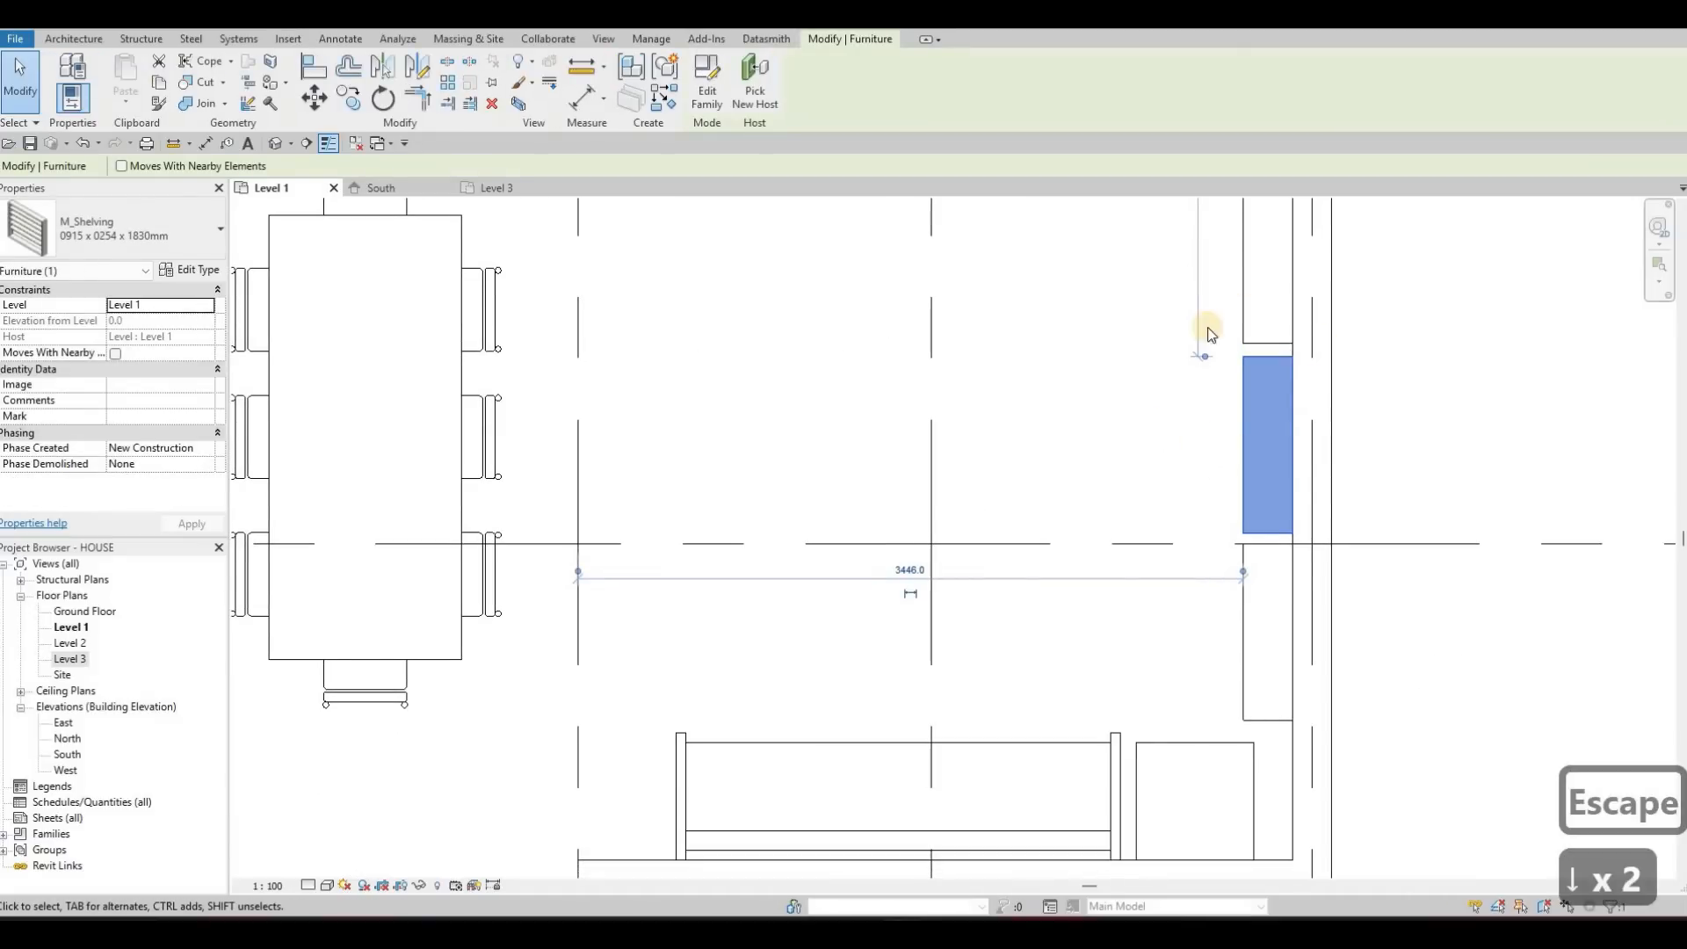
pyautogui.scroll(-2, 1325, 234)
pyautogui.press('Escape')
pyautogui.press('Escape')
pyautogui.scroll(2, 1199, 425)
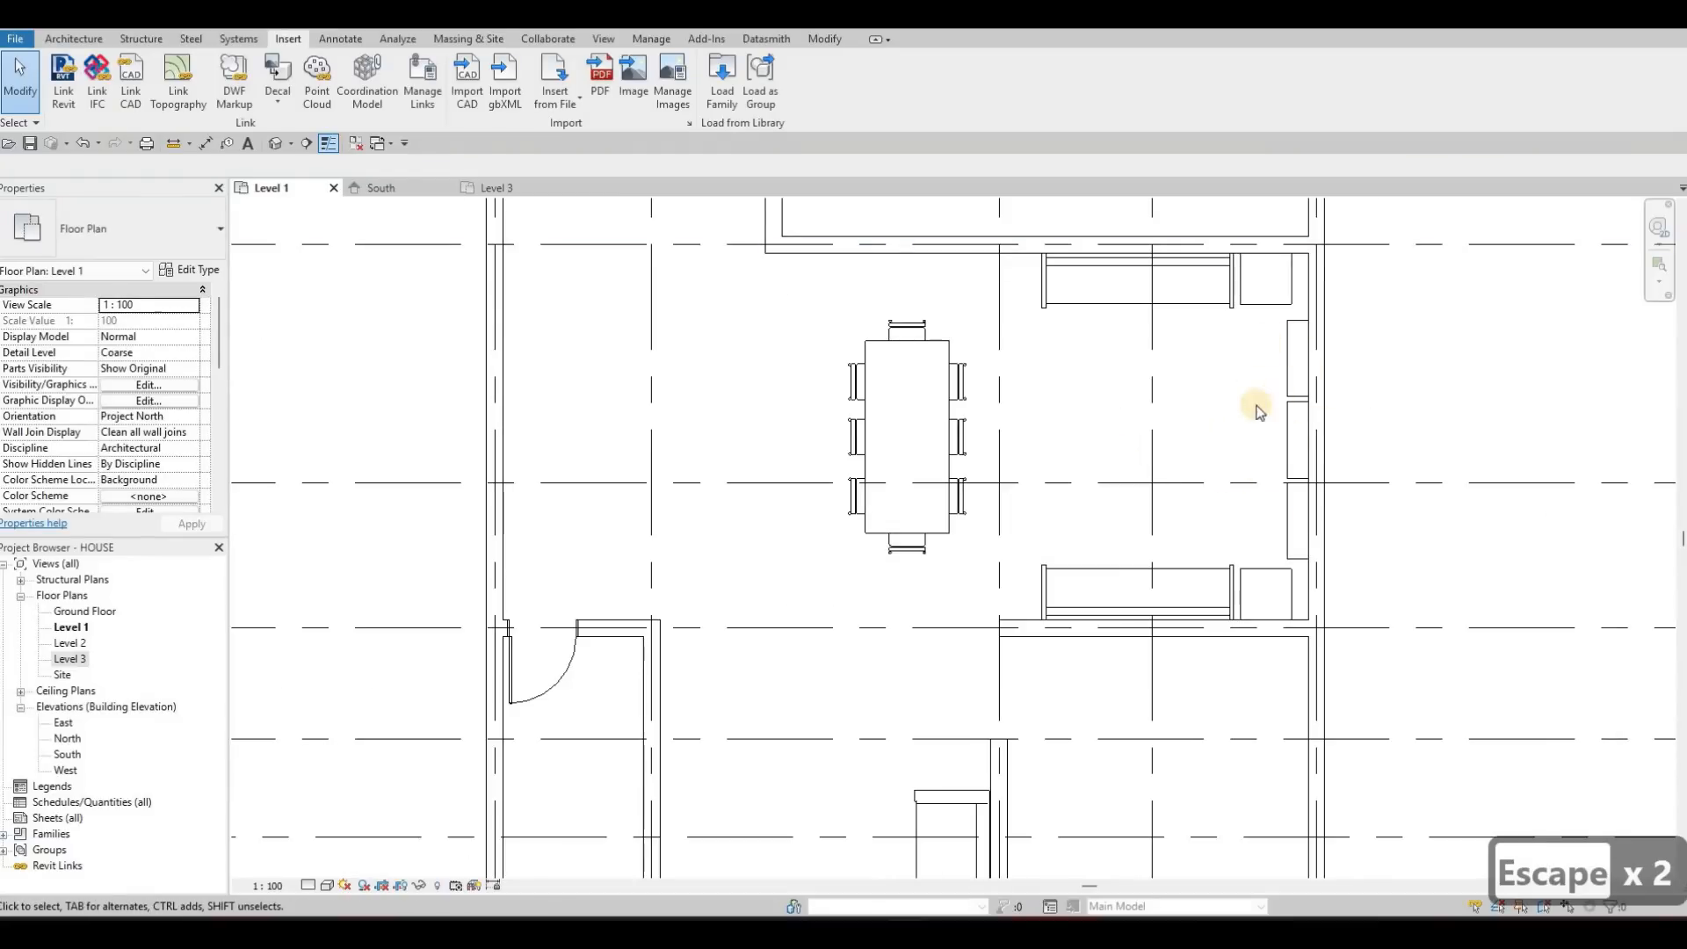
pyautogui.scroll(-3, 1136, 489)
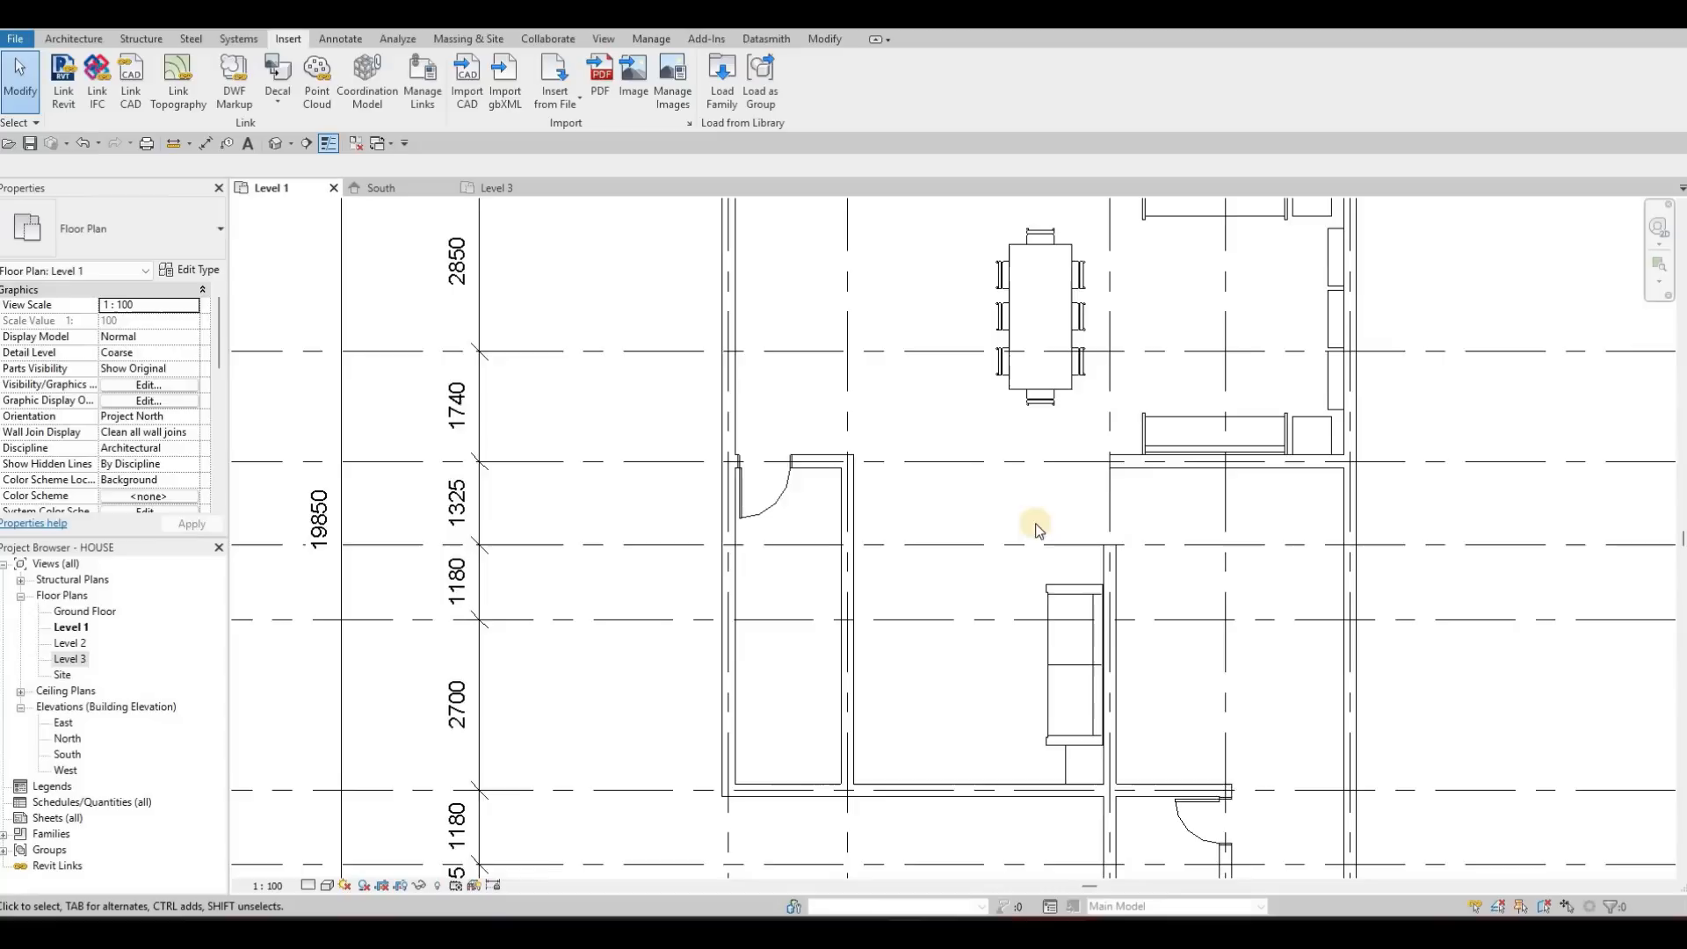
pyautogui.moveTo(1103, 539); pyautogui.dragTo(1184, 436, button='middle')
pyautogui.moveTo(1427, 377); pyautogui.dragTo(1435, 377, button='middle')
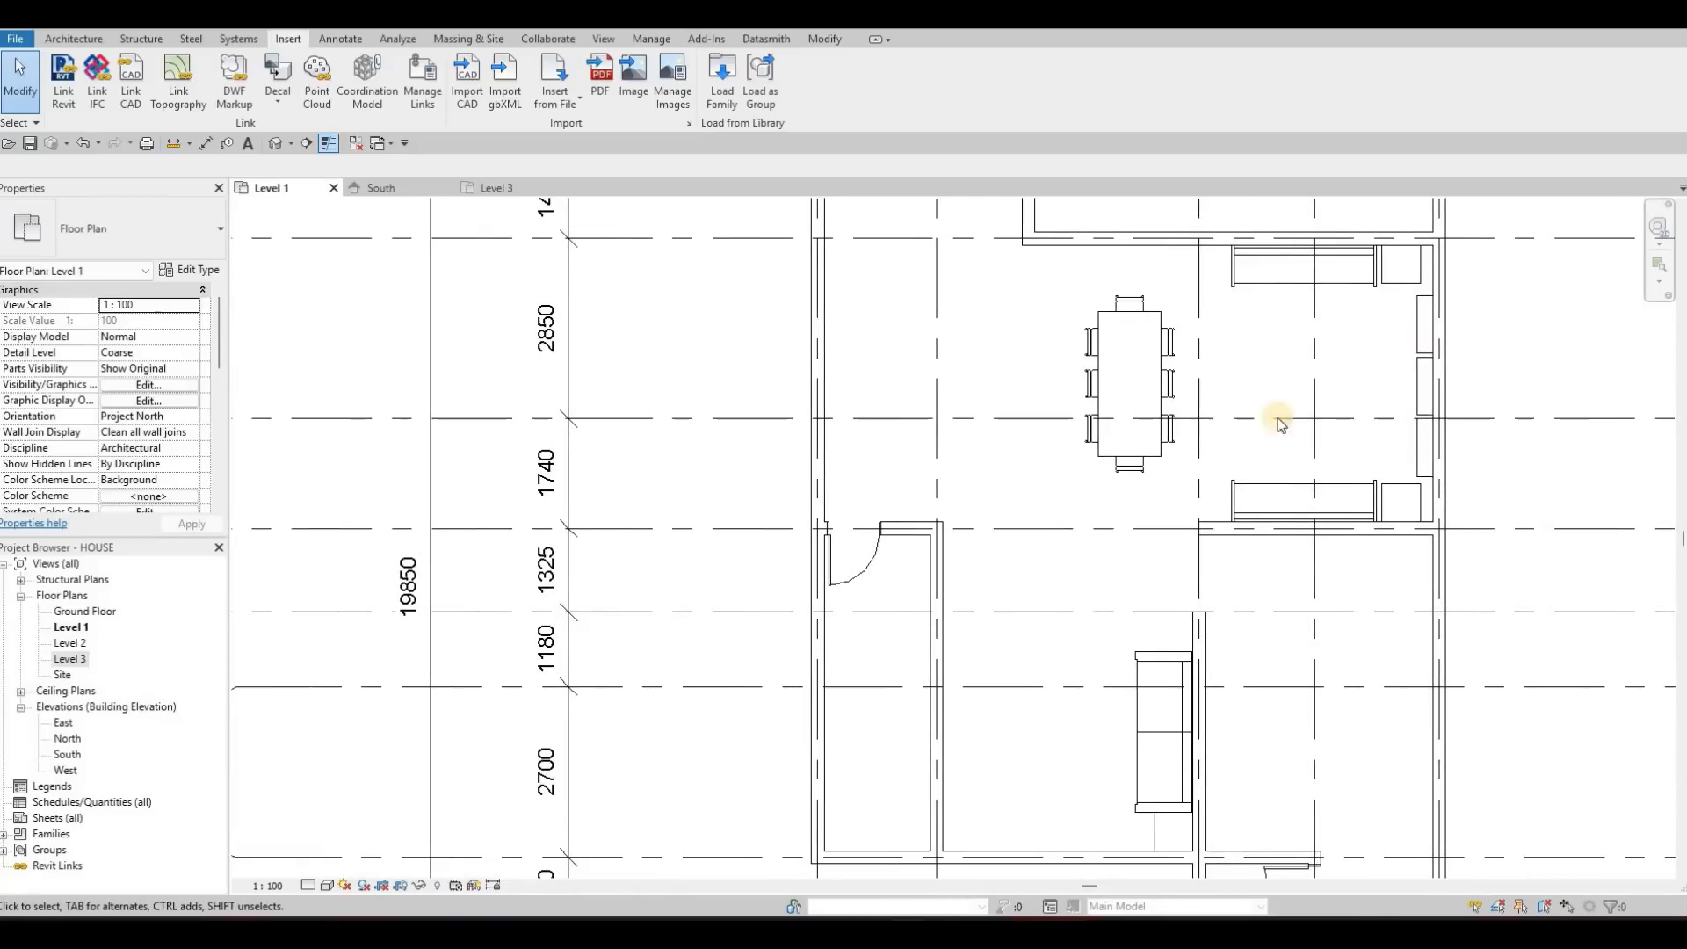
pyautogui.moveTo(1142, 437); pyautogui.dragTo(1309, 348, button='middle')
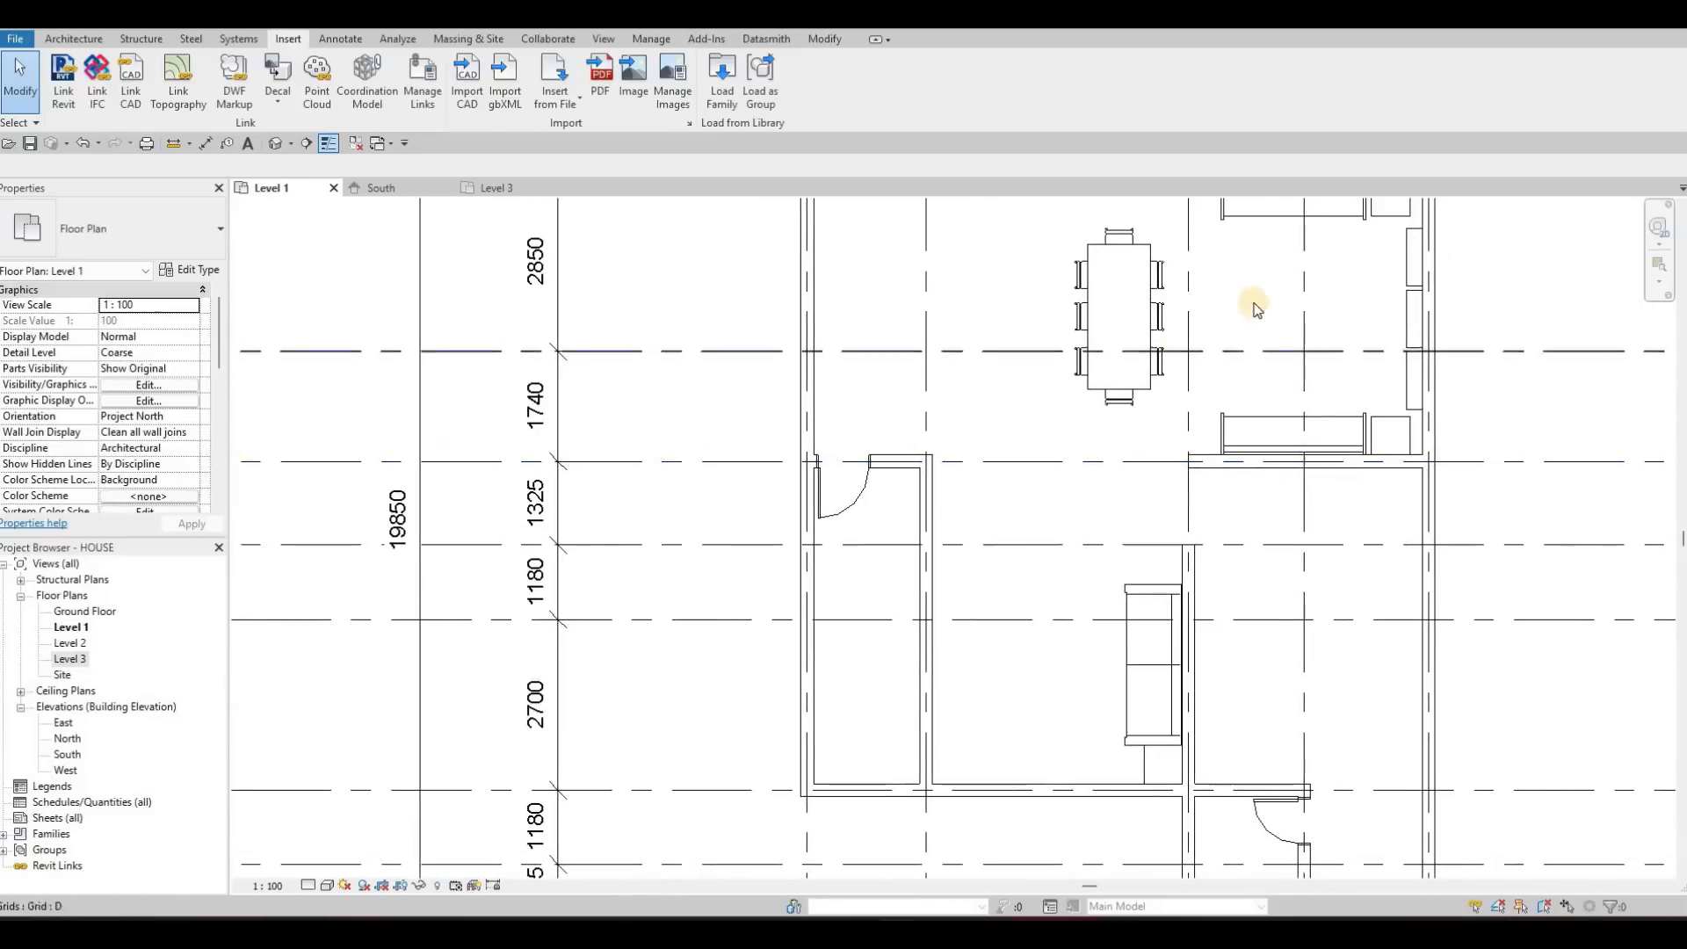
pyautogui.moveTo(1069, 237); pyautogui.dragTo(1063, 249, button='middle')
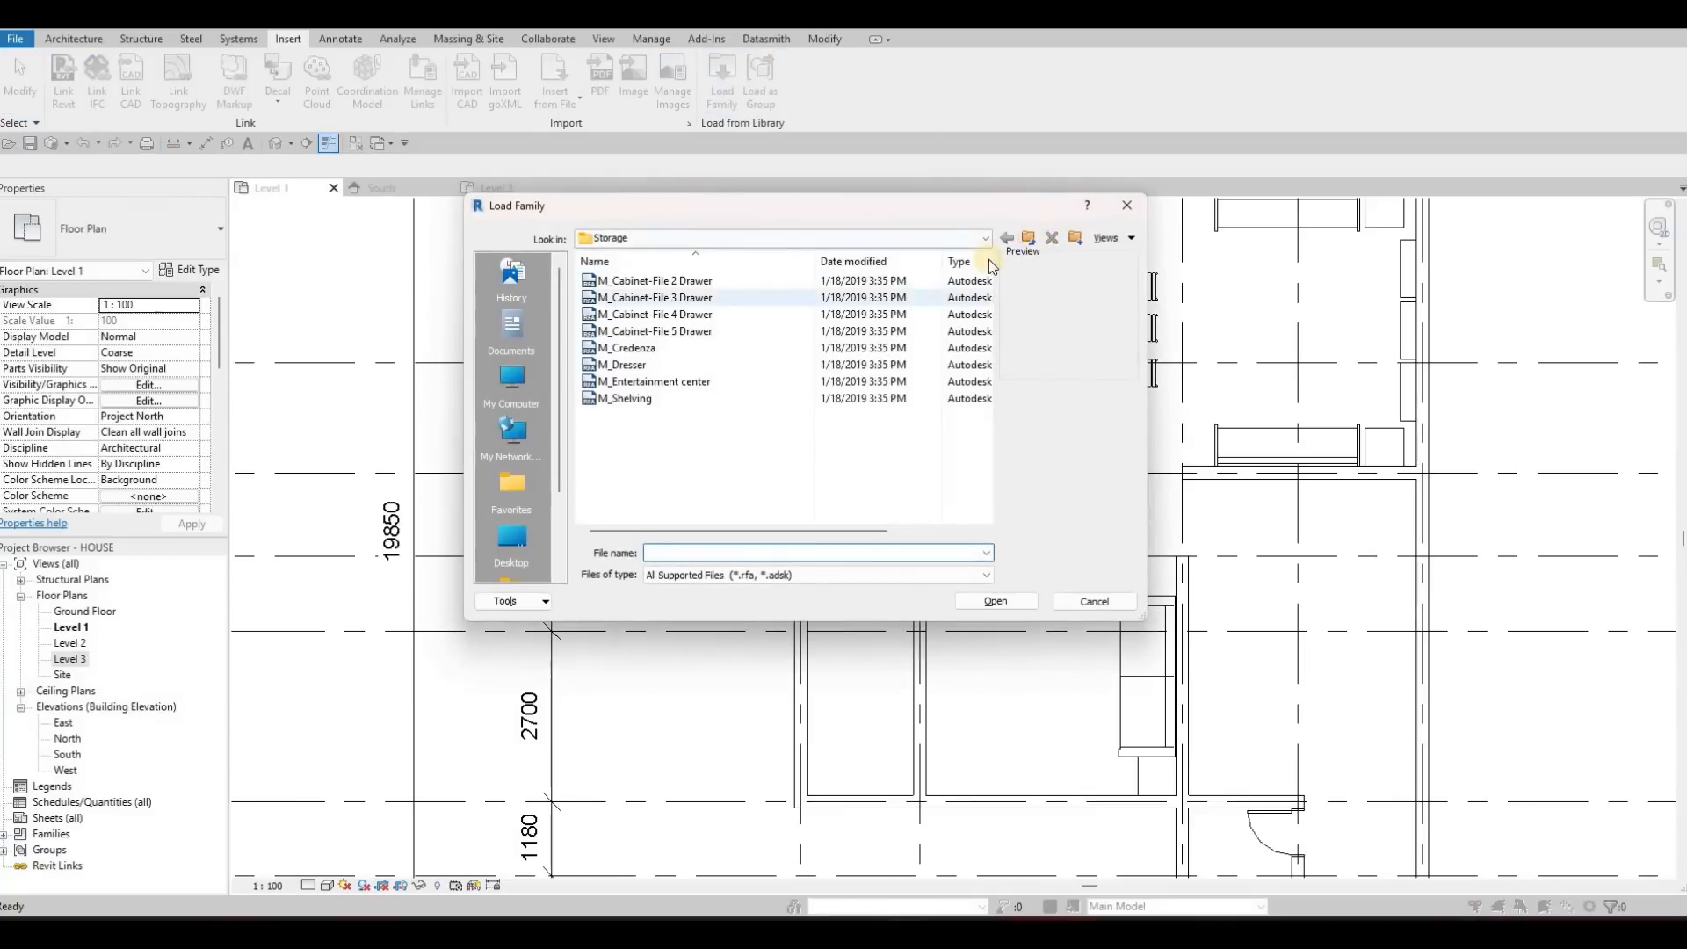
# Load the M_Table-Coffee family from the Tables folder of the Furniture library
pyautogui.press('BackSpace')
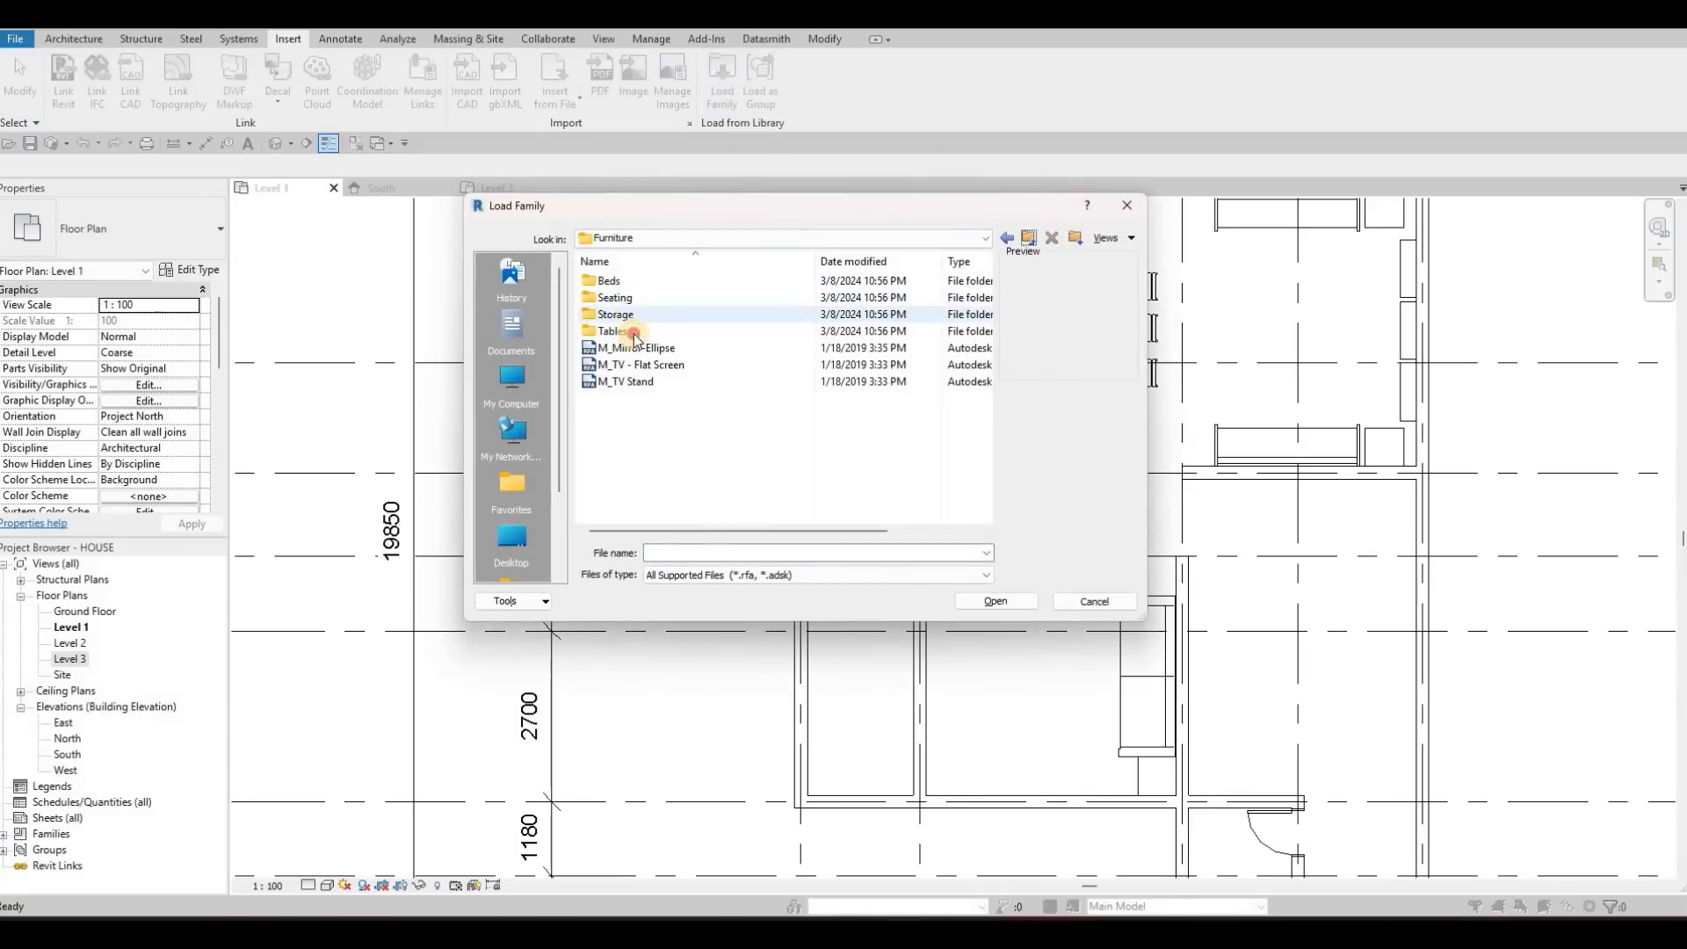
pyautogui.doubleClick(685, 339)
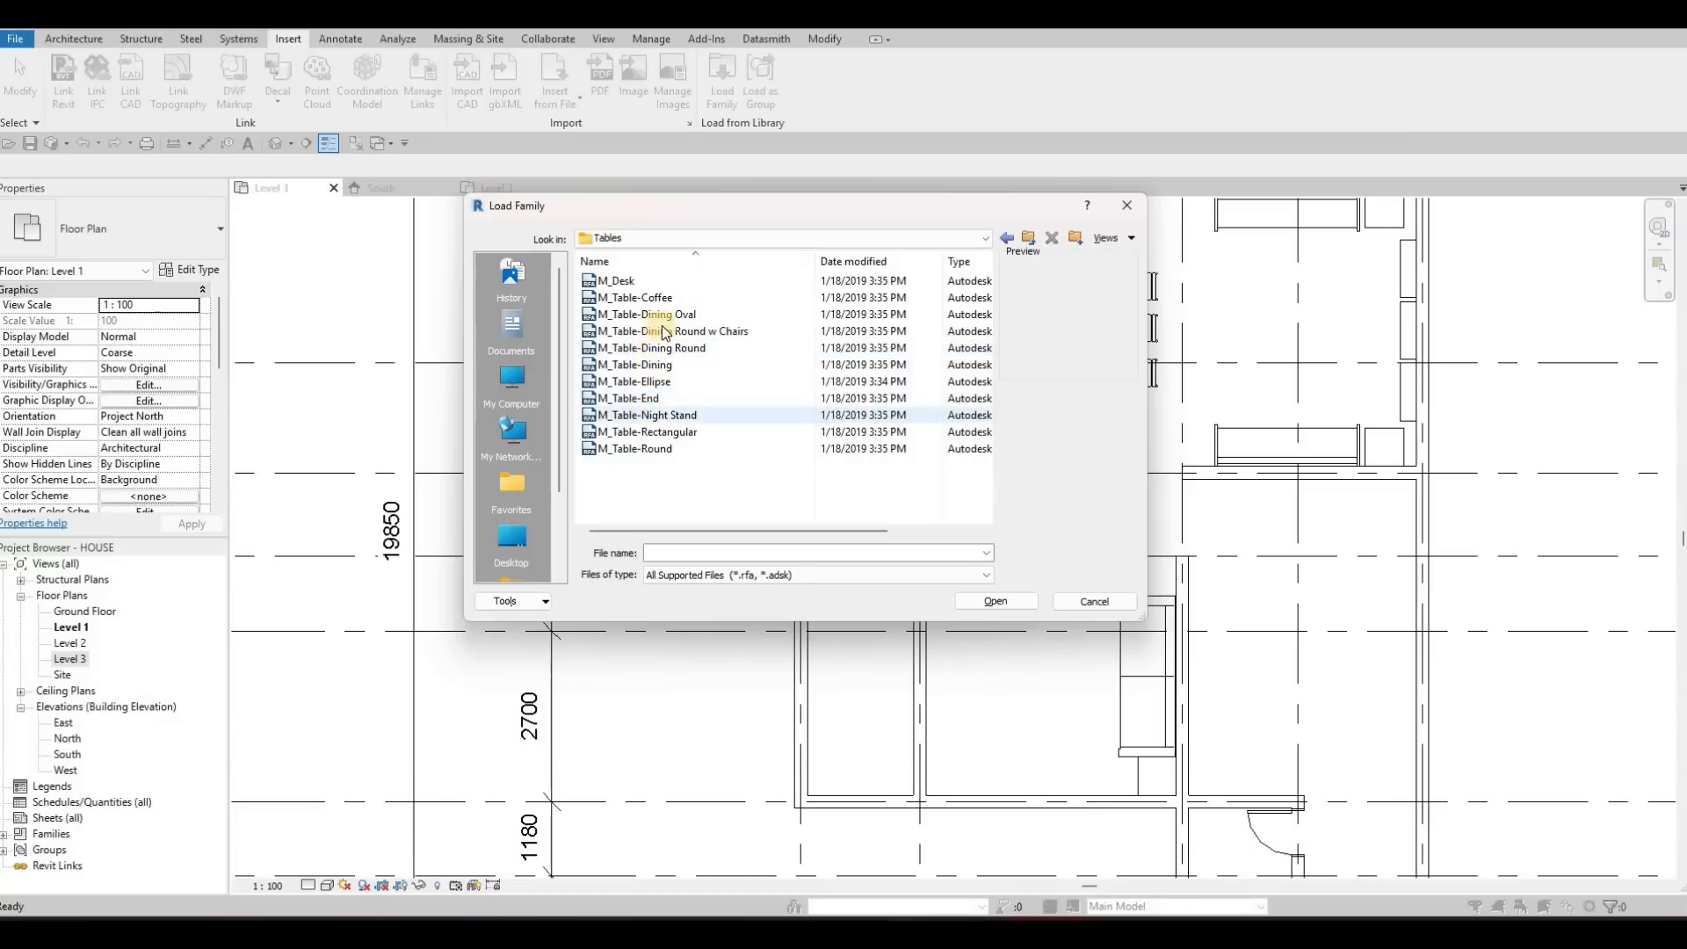
pyautogui.click(650, 415)
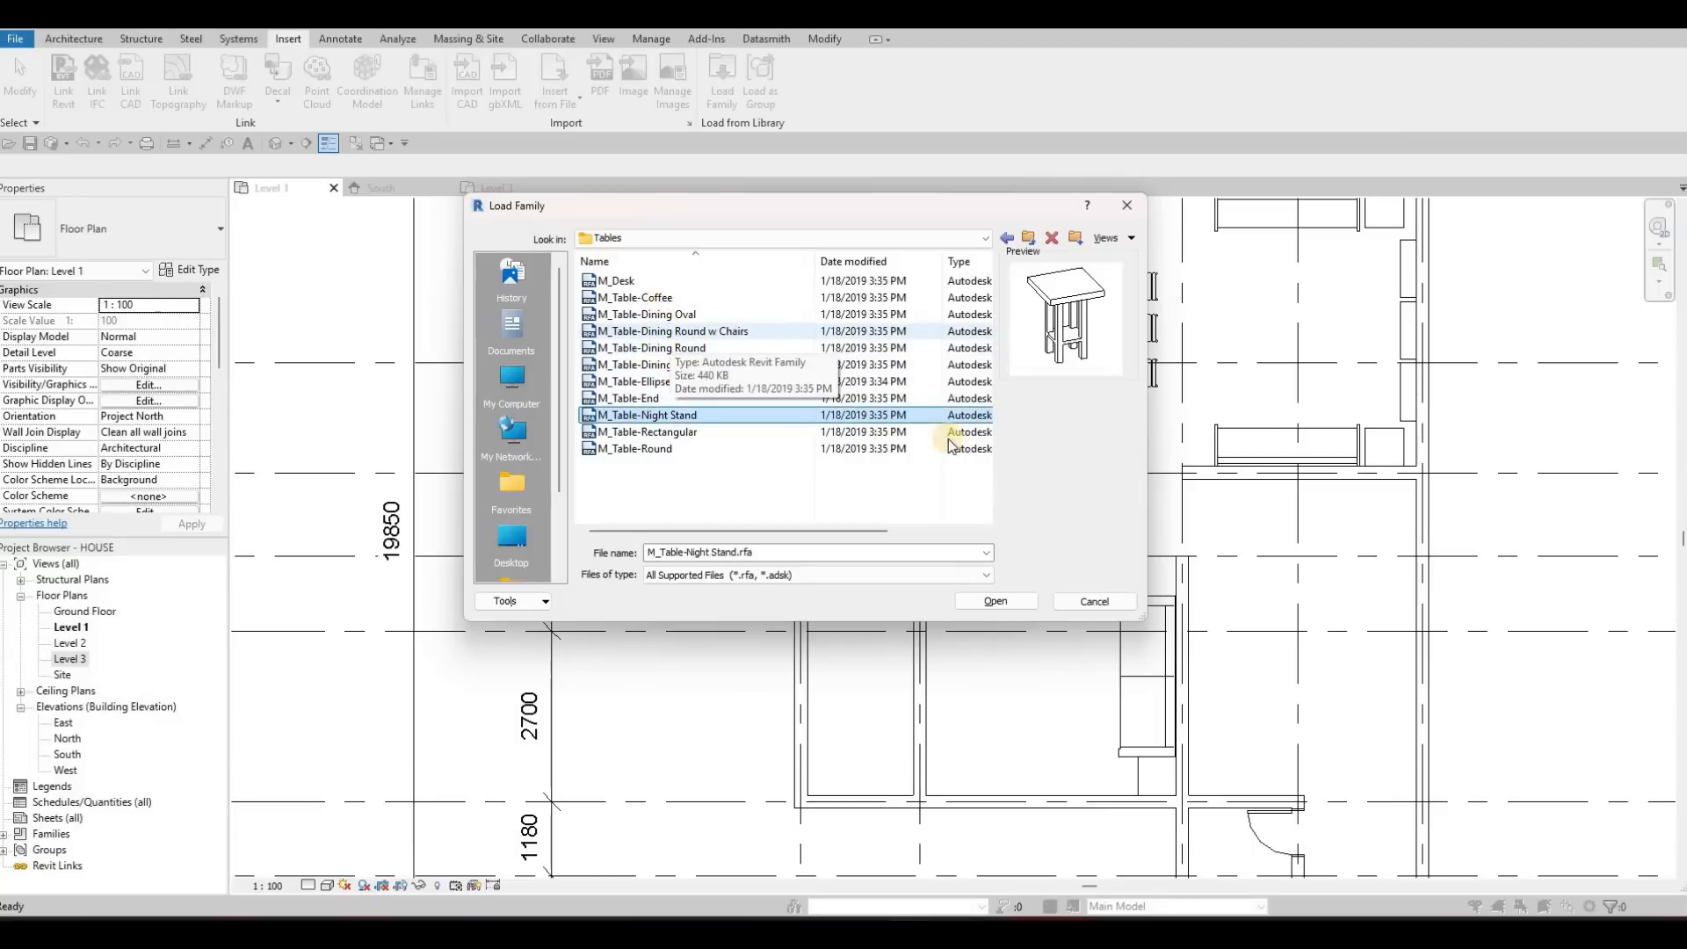
pyautogui.click(667, 298)
pyautogui.click(997, 602)
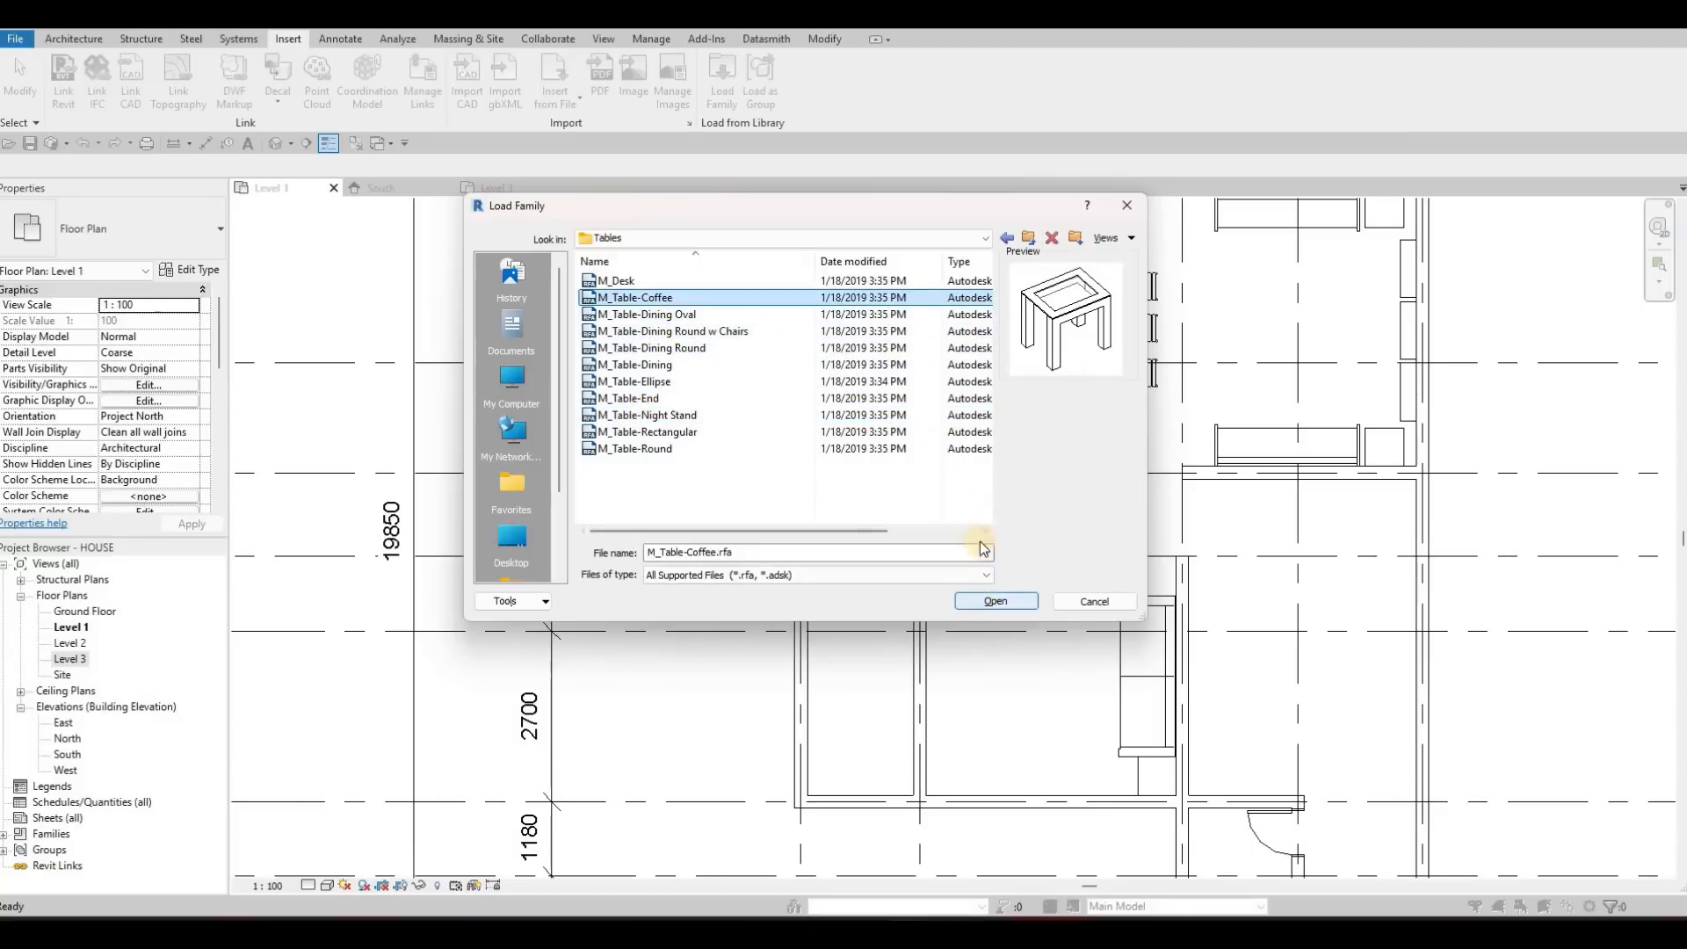
# Place a 0610 x 0610 x 0610mm coffee table between the facing sofas, on their centre line and about 2000 mm from the upper wall
pyautogui.press('c')
pyautogui.press('m')
pyautogui.scroll(2, 1292, 303)
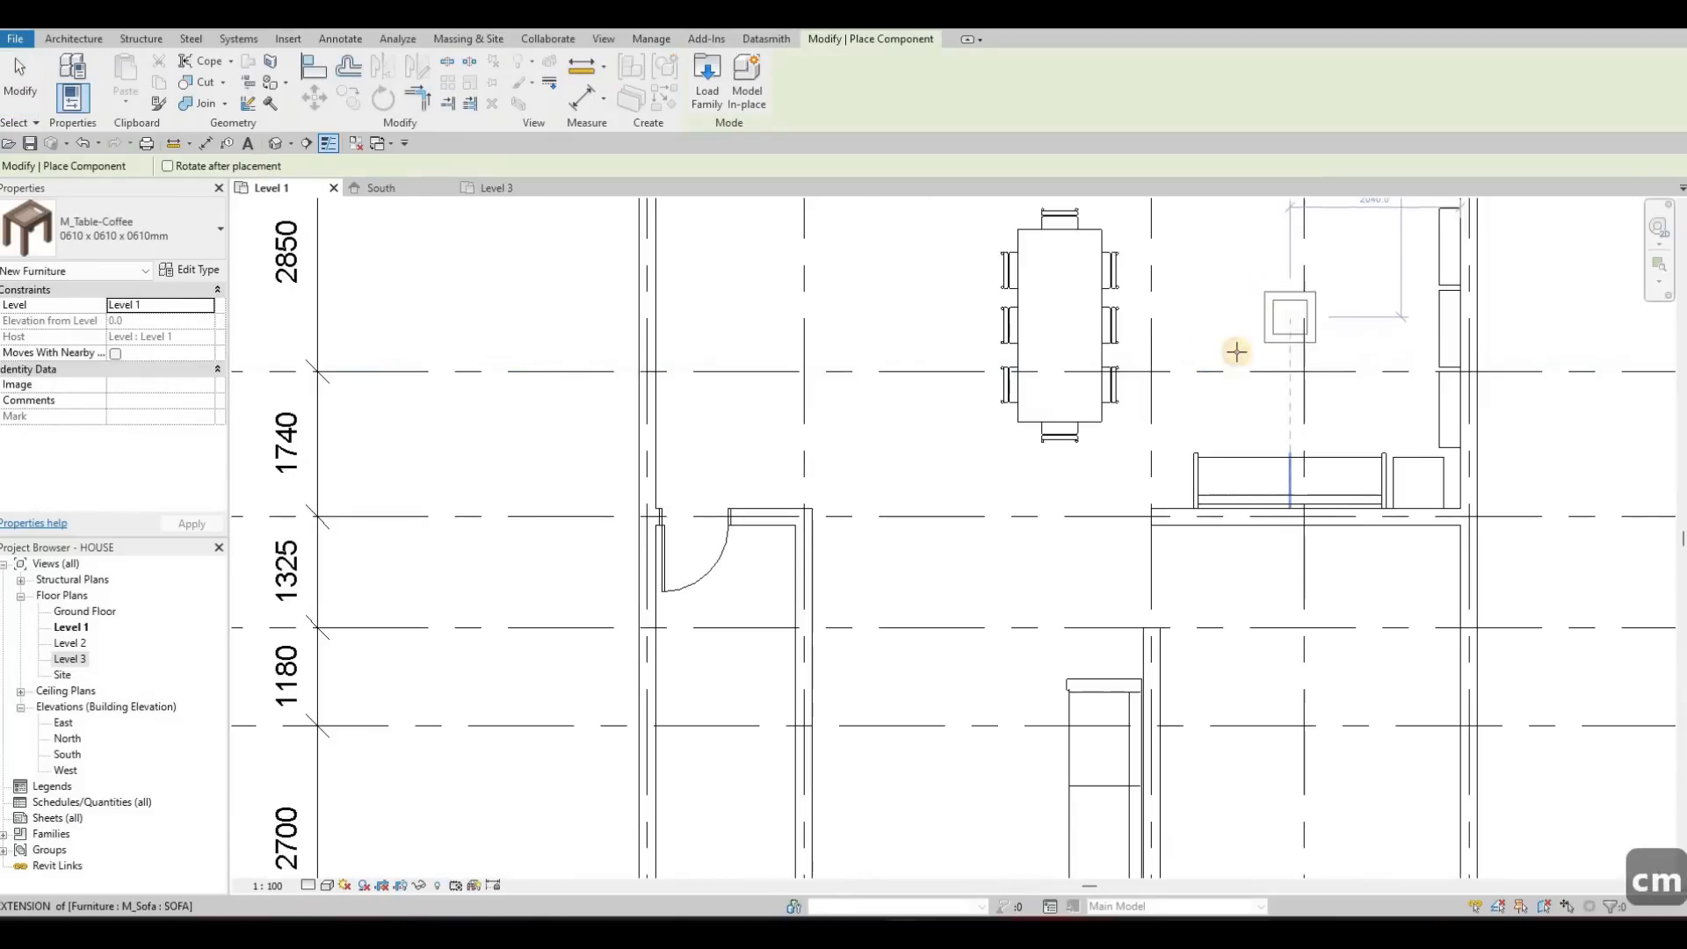
pyautogui.click(1289, 308)
pyautogui.press('Escape')
pyautogui.press('Escape')
pyautogui.press('Escape')
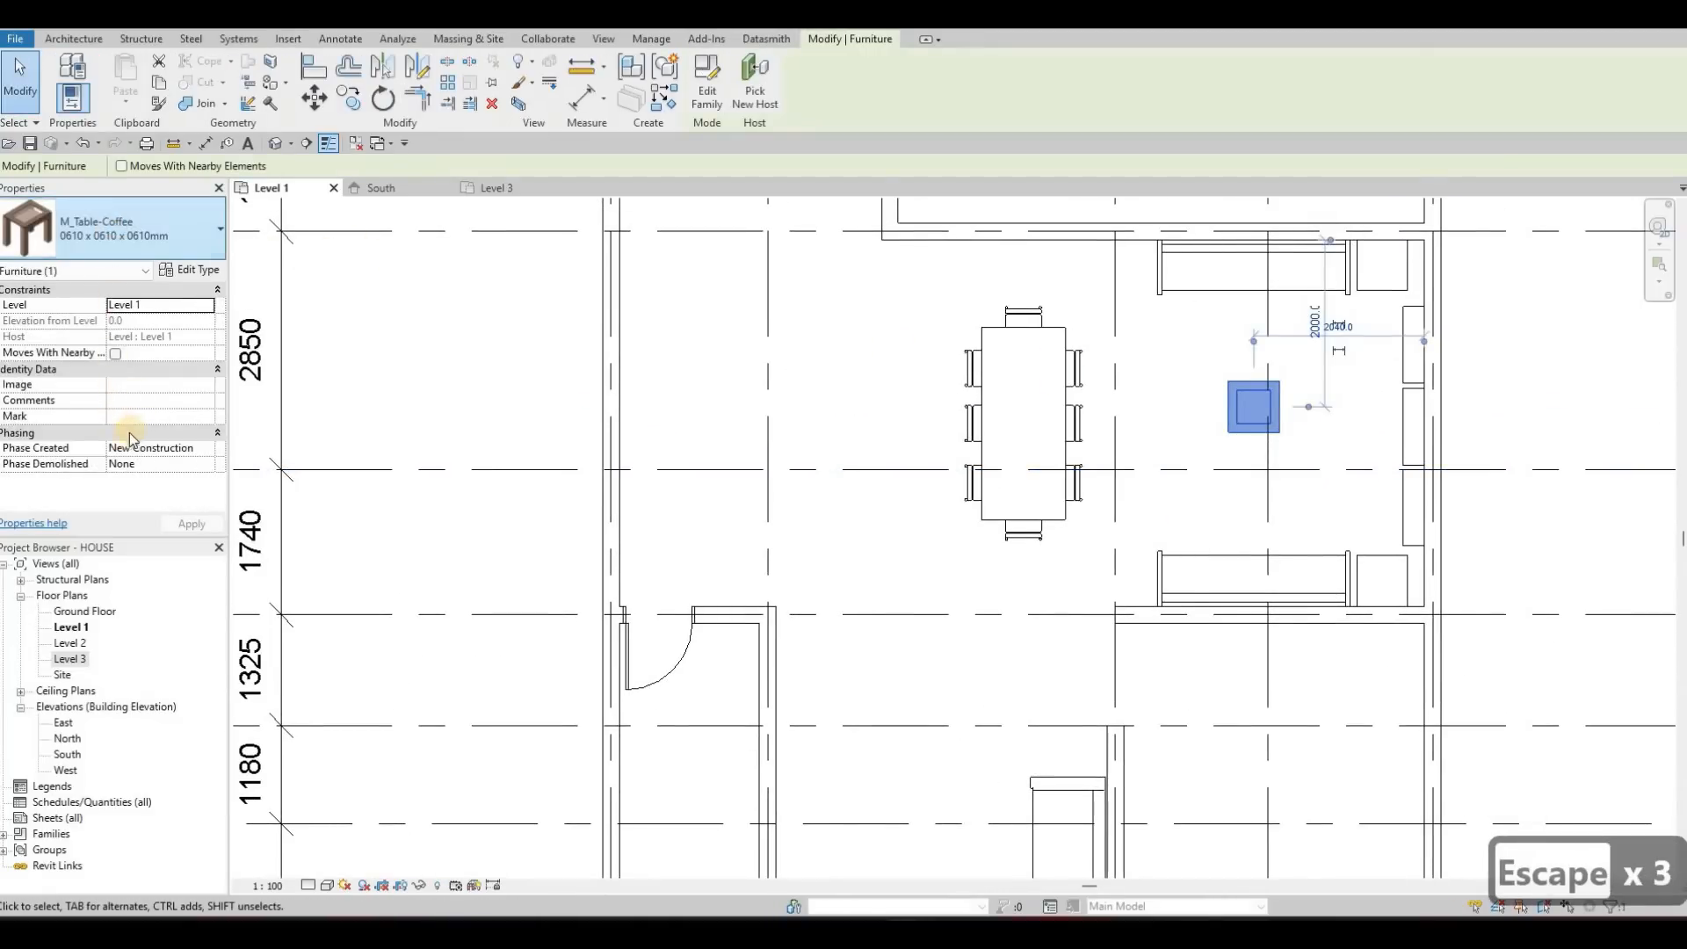
# Change the coffee table's type to 0915 x 1830 x 0457mm
pyautogui.click(132, 233)
pyautogui.scroll(-1, 113, 521)
pyautogui.click(113, 521)
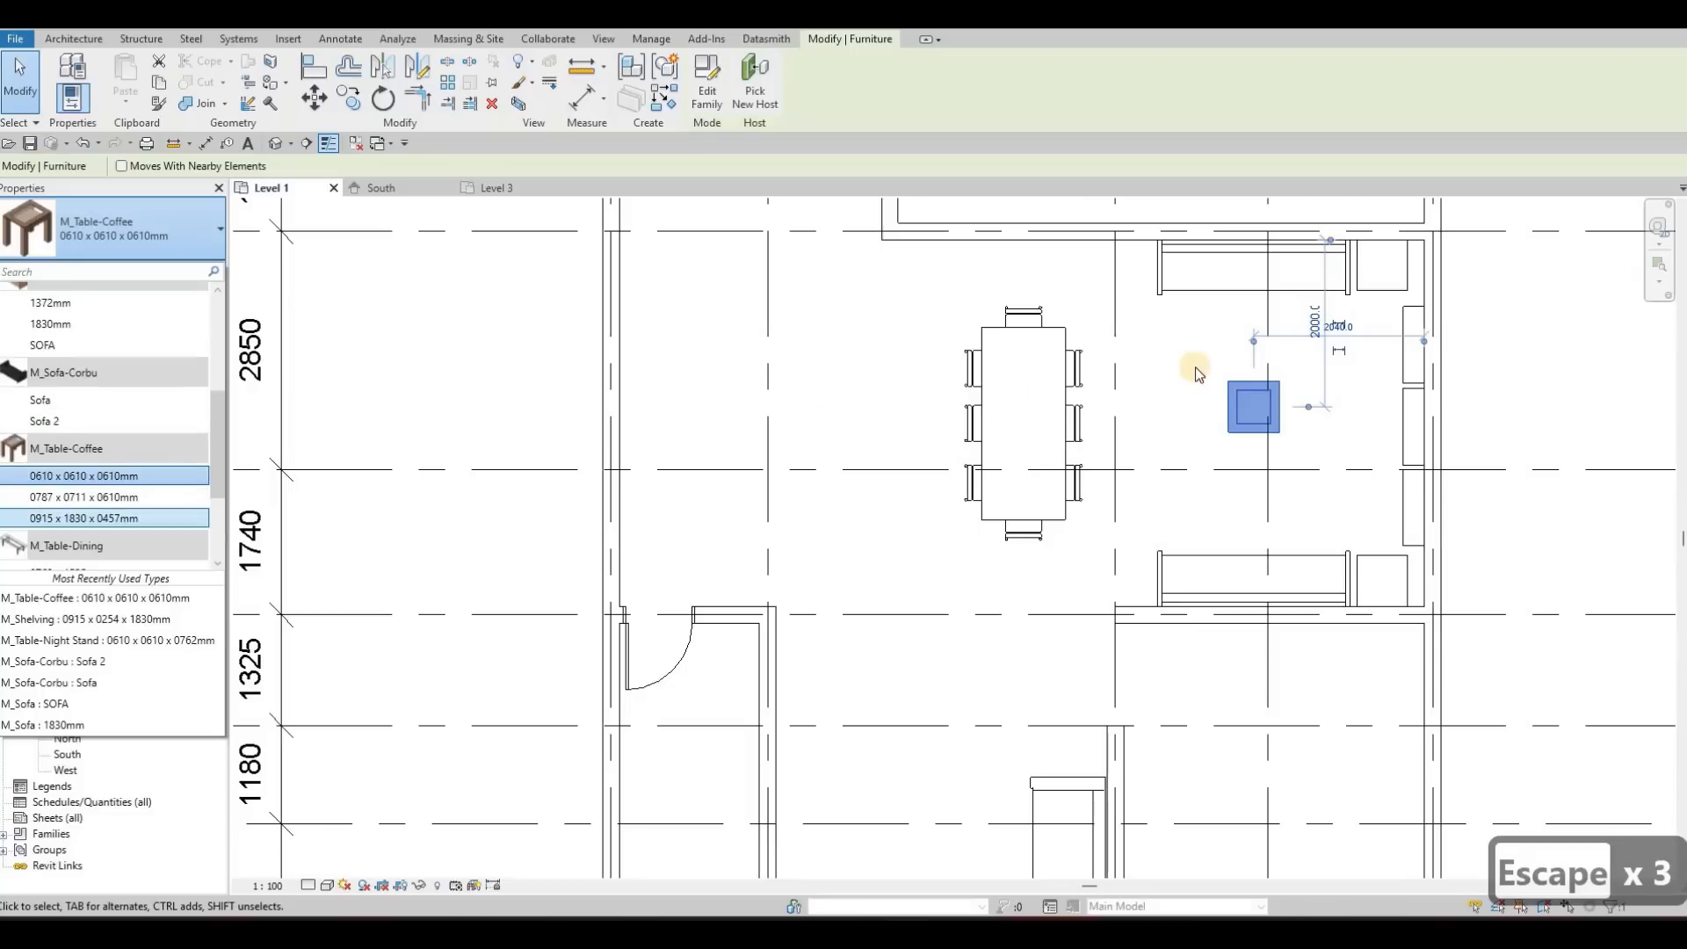
pyautogui.press('Escape')
pyautogui.press('Escape')
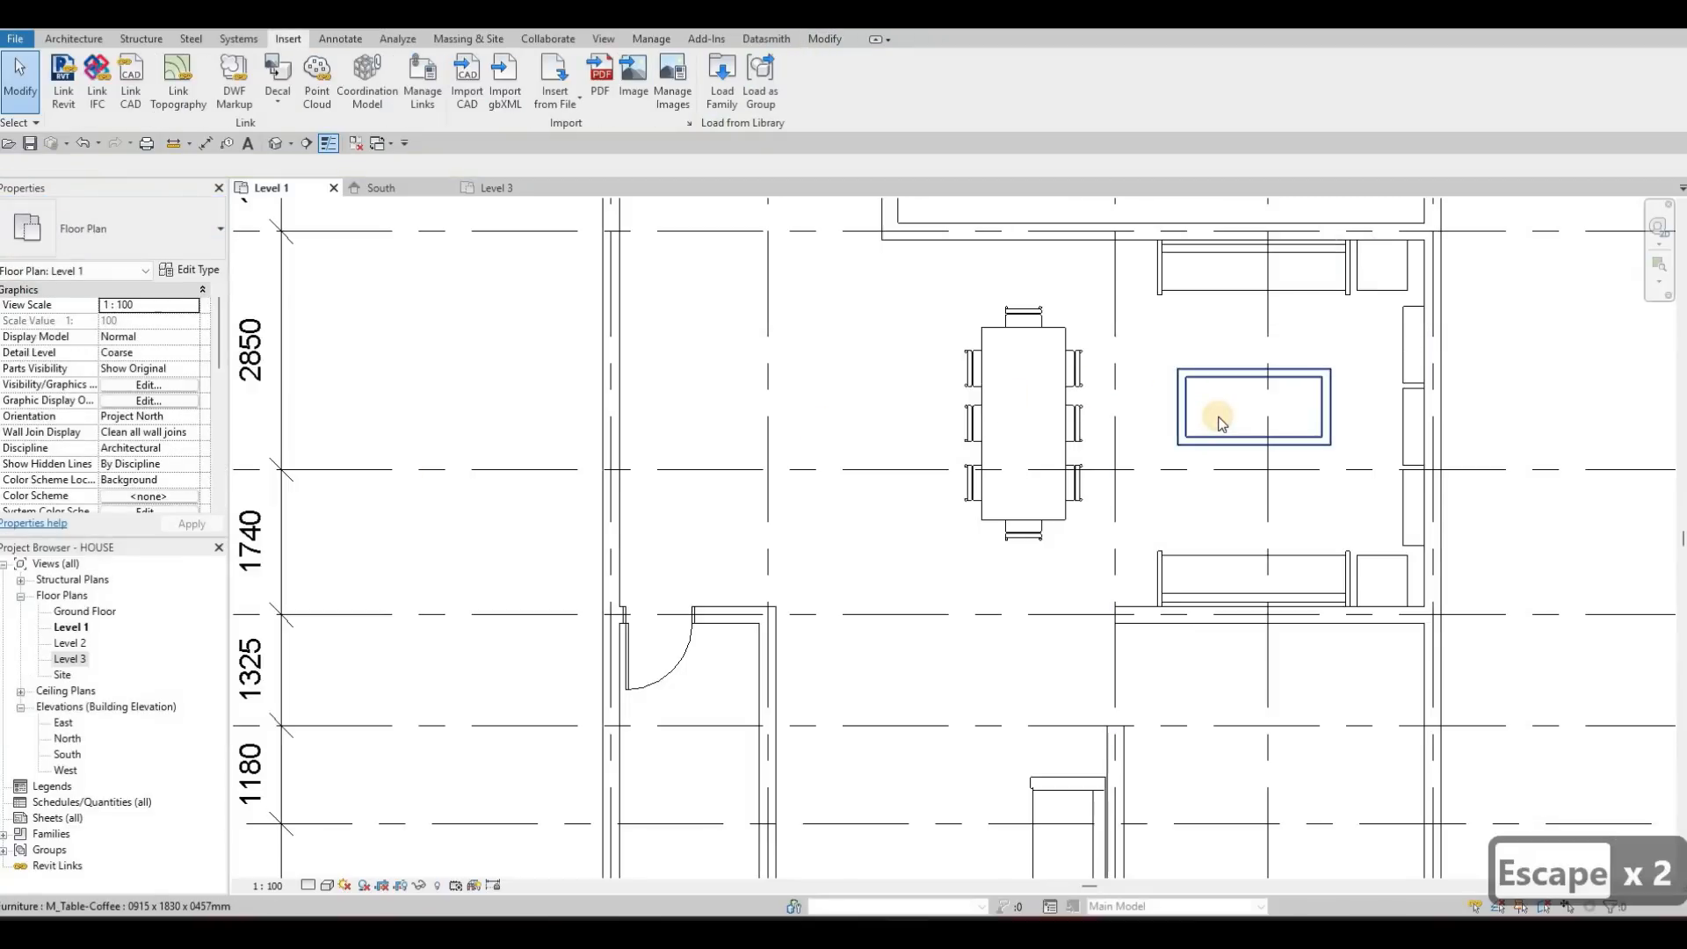
# Nudge the coffee table between the facing sofas slightly down and to the left, to 2100 mm from the right wall
pyautogui.click(1218, 415)
pyautogui.press('Down')
pyautogui.press('Left')
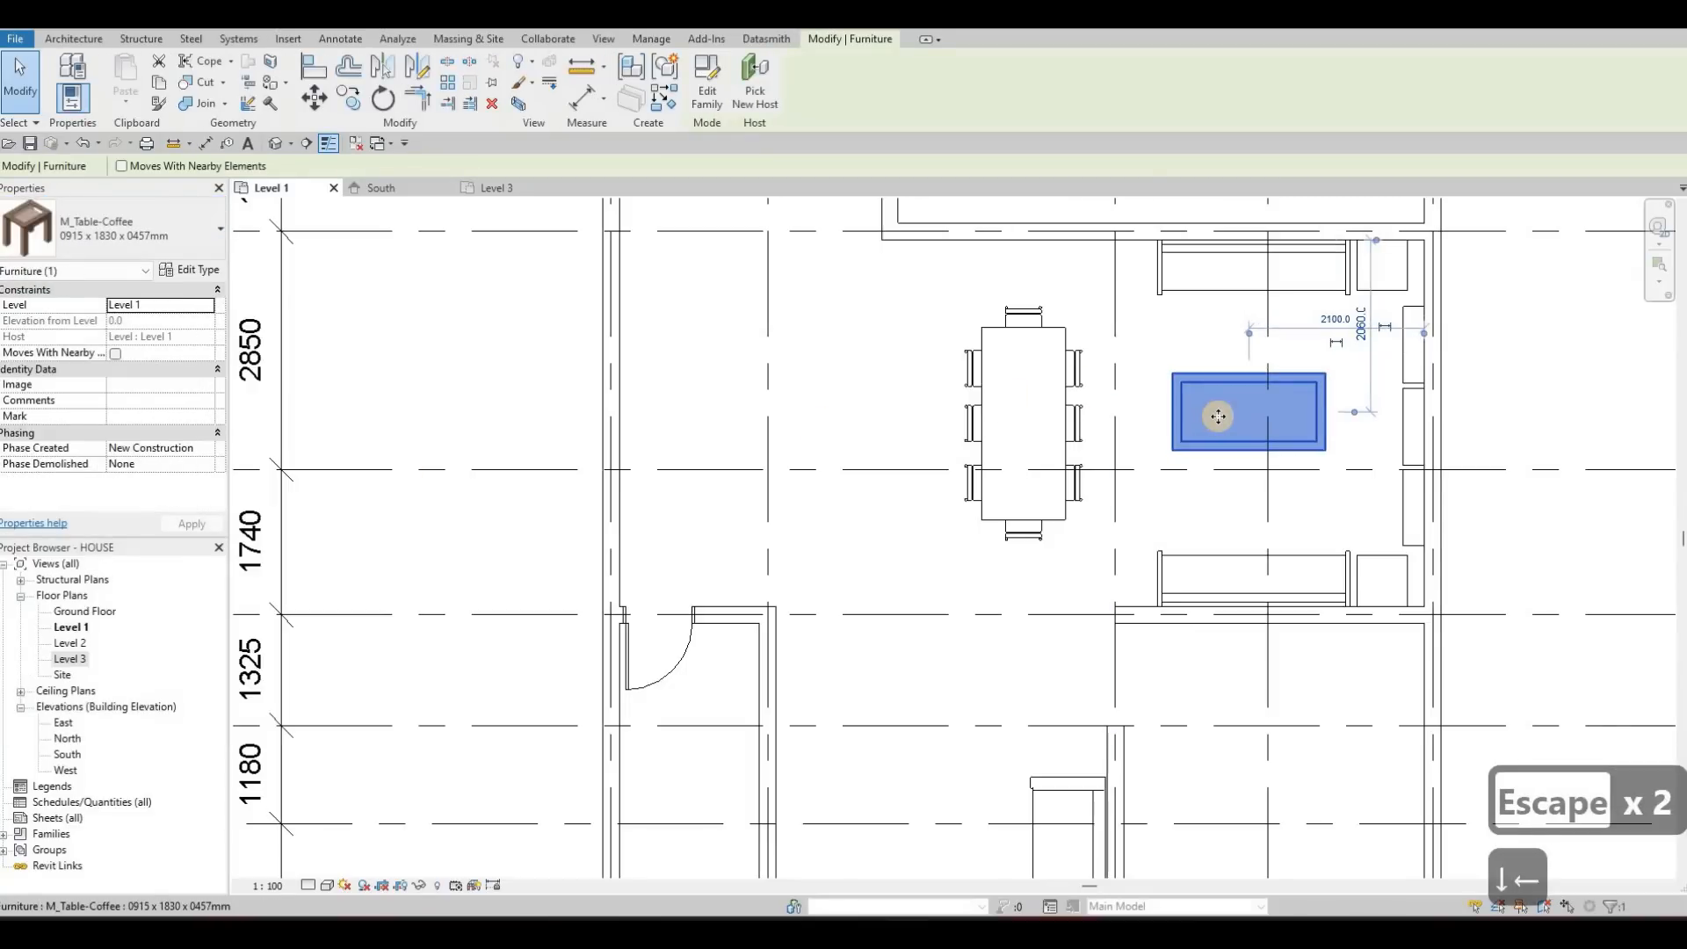
# Nudge the coffee table between the facing sofas slightly right, to 1980 mm from the right wall
pyautogui.press('Right')
pyautogui.press('Right')
pyautogui.press('Escape')
pyautogui.press('Escape')
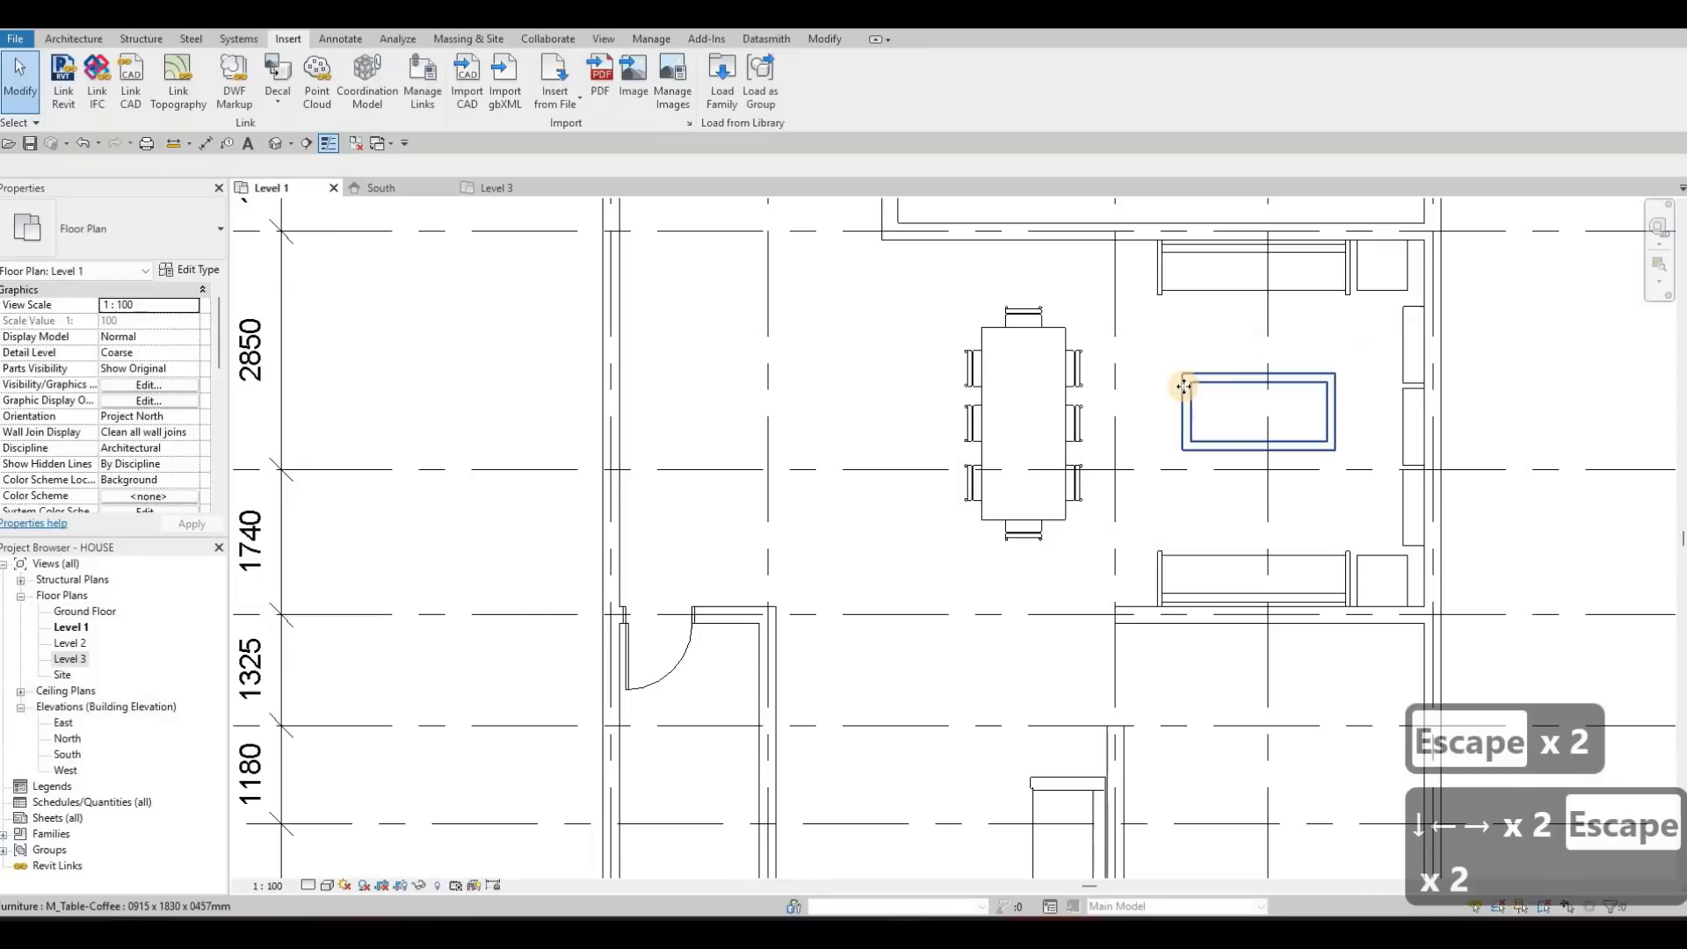
# Check the material and dimension parameters in the coffee table's type properties
pyautogui.click(199, 272)
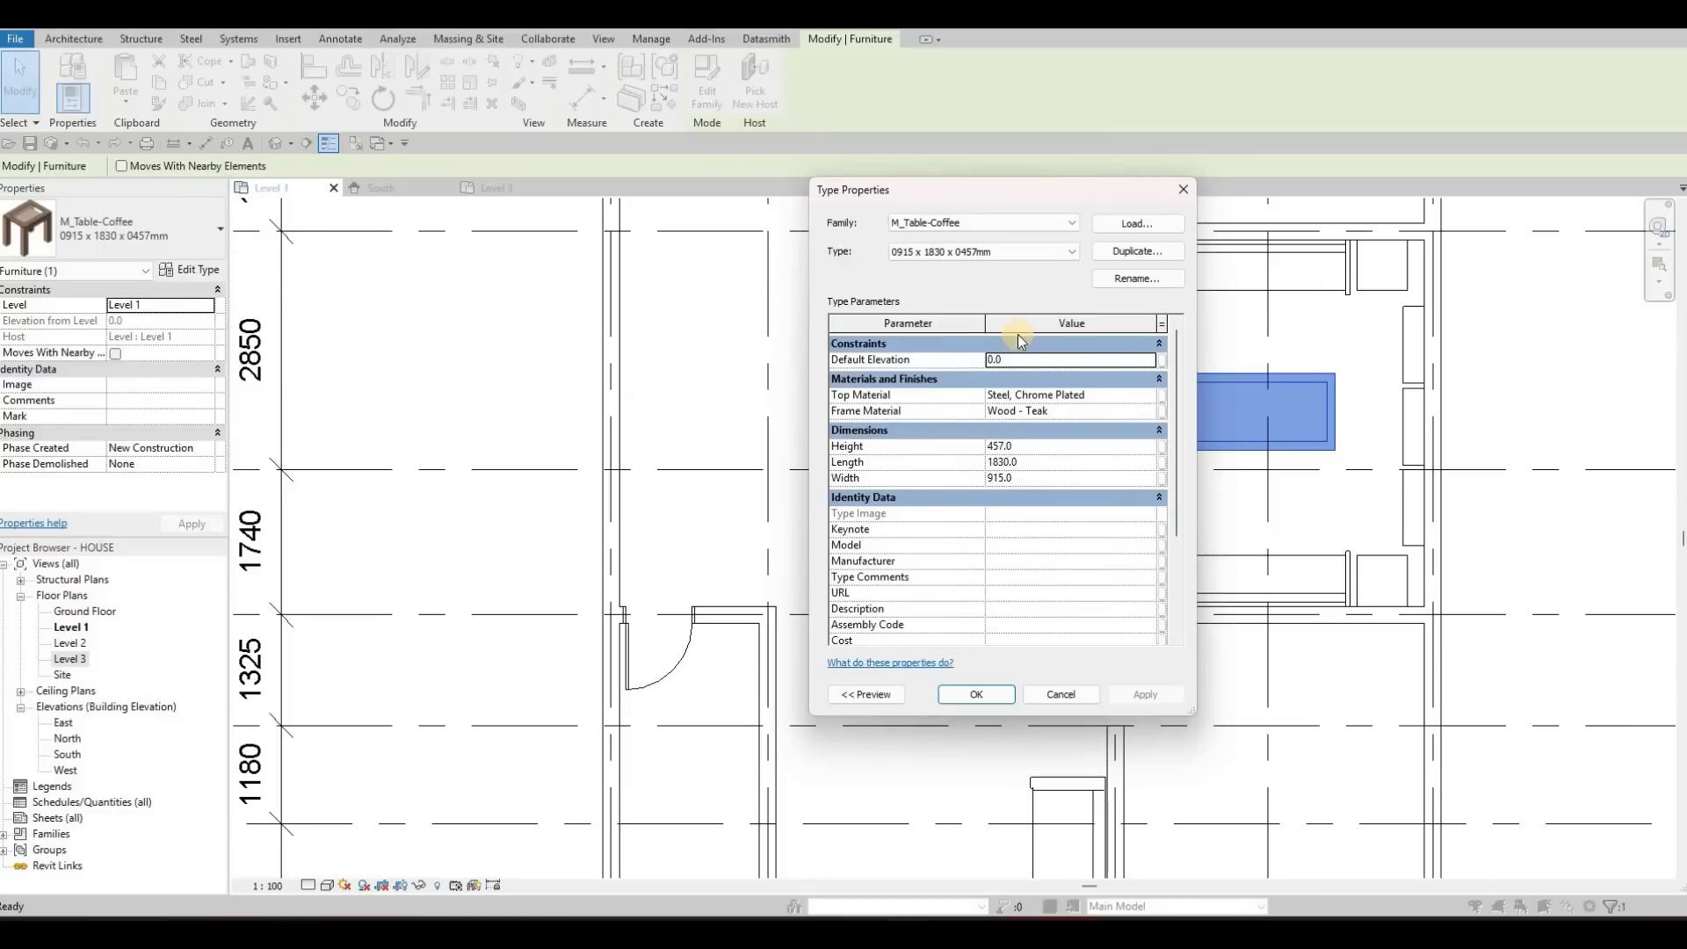
pyautogui.press('Escape')
pyautogui.press('Escape')
pyautogui.press('Escape')
# Place a similar 0915 x 1830 x 0457mm coffee table, turned lengthwise, facing the lower room's sofa on its centre line, 1900 mm from the left wall
pyautogui.click(1251, 388)
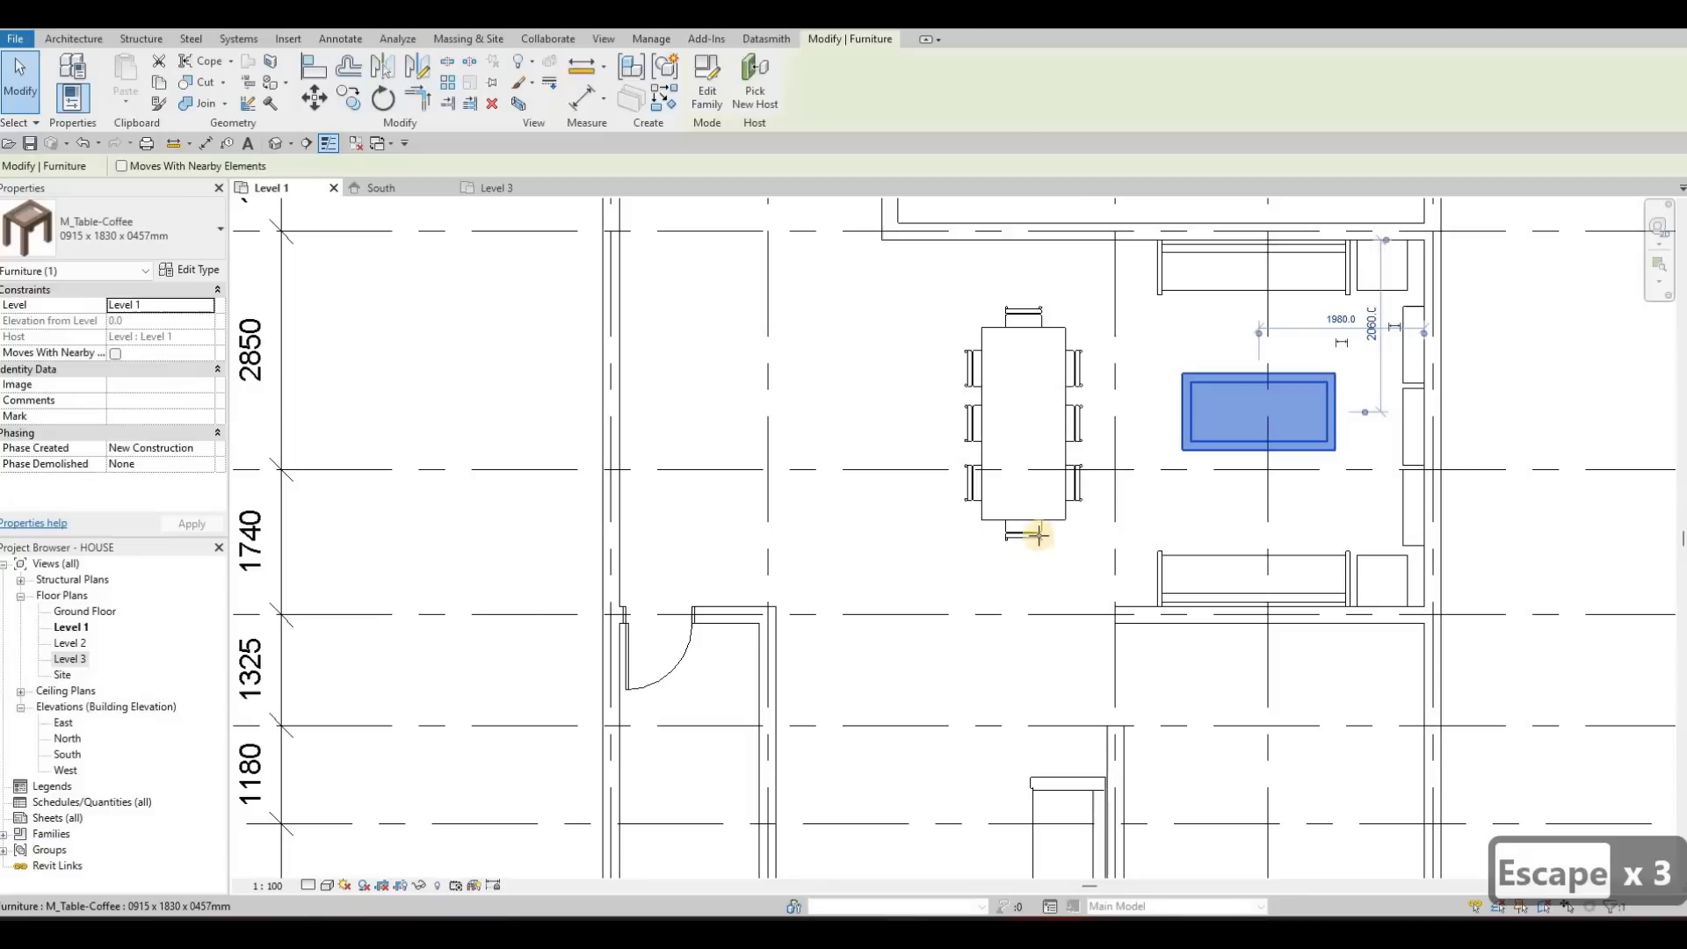
pyautogui.press('c')
pyautogui.press('s')
pyautogui.moveTo(916, 527); pyautogui.dragTo(924, 367, button='middle')
pyautogui.press('space')
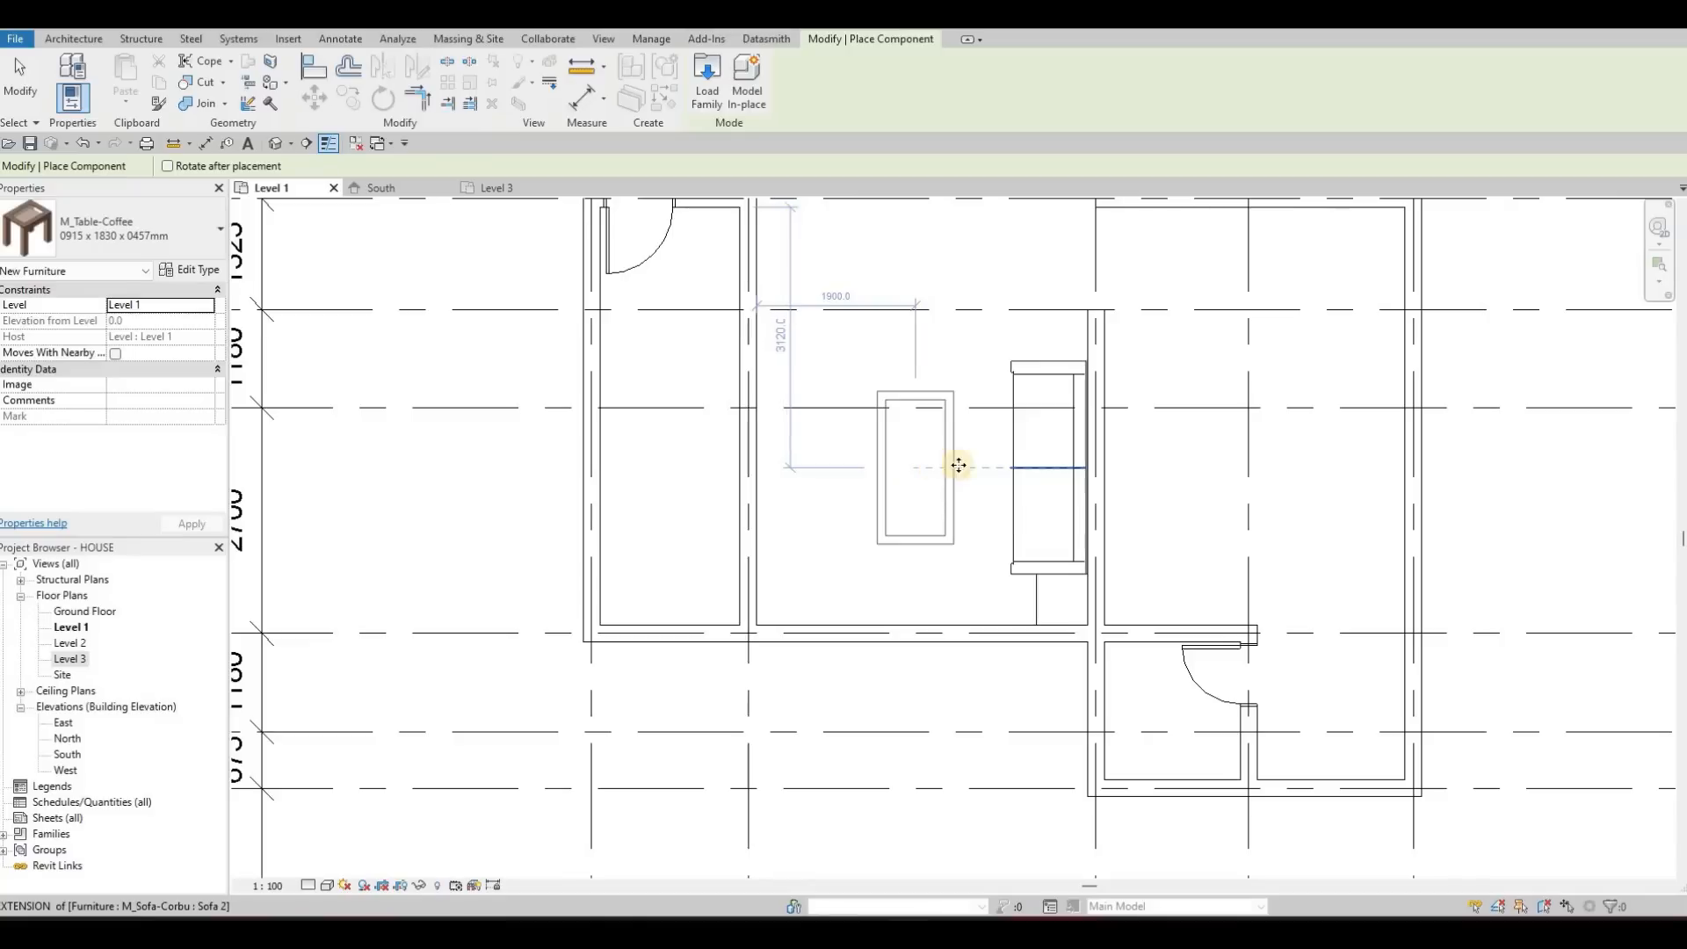
pyautogui.click(1022, 447)
pyautogui.press('Escape')
pyautogui.press('Escape')
pyautogui.press('Escape')
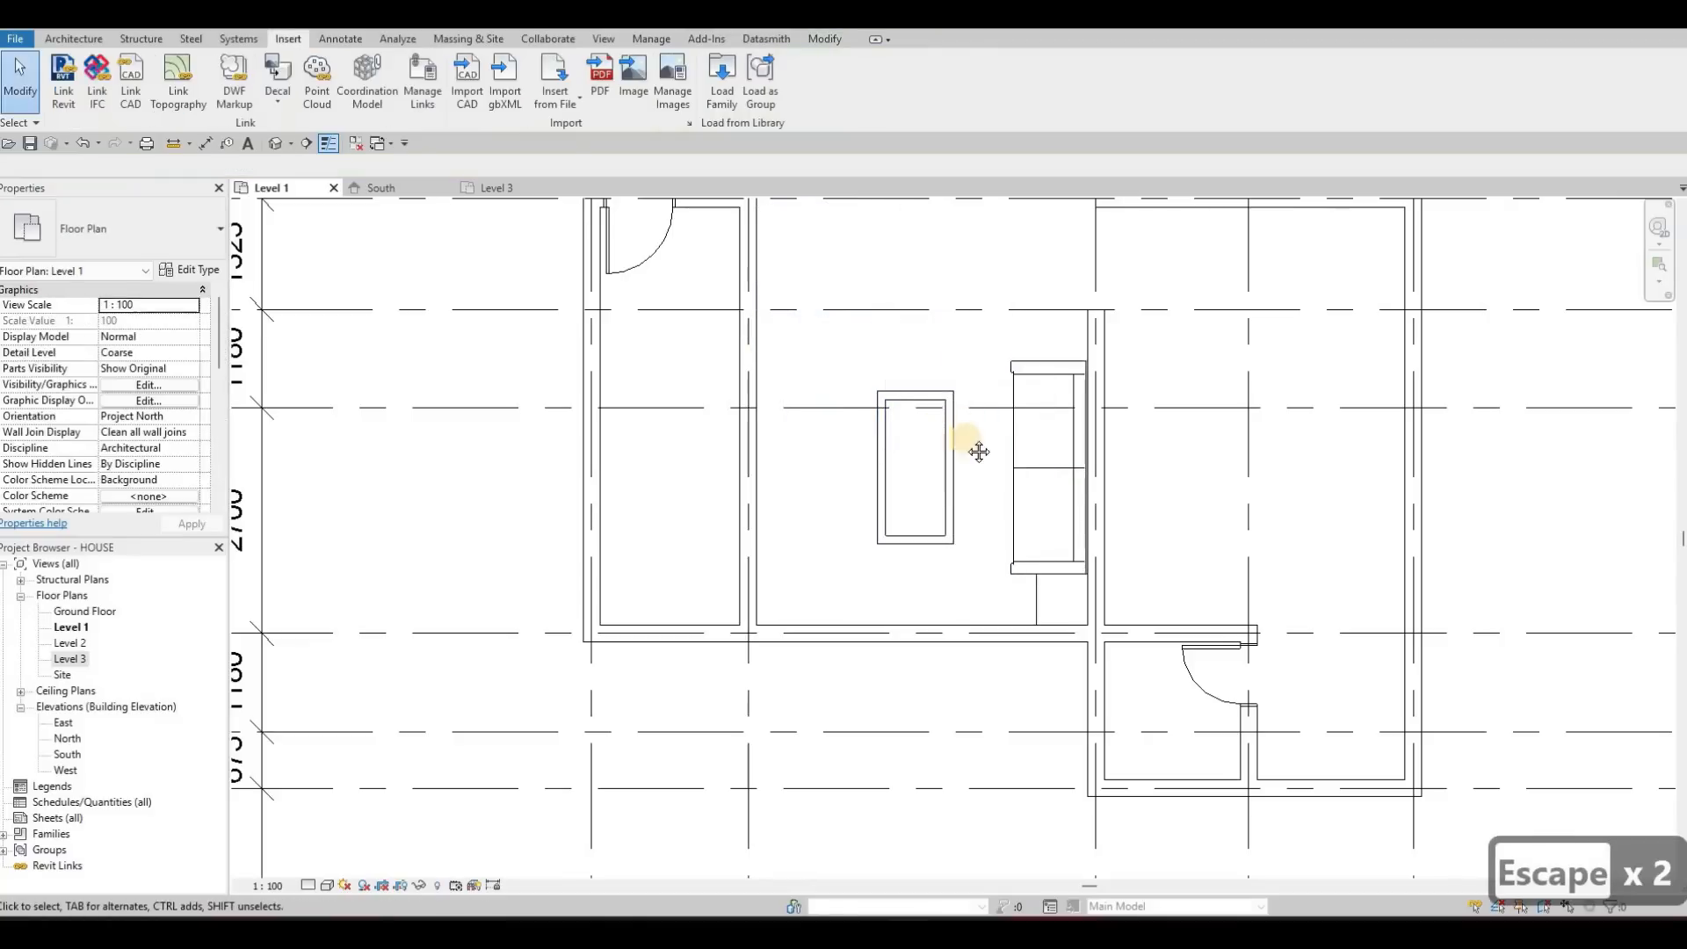
# Examine the placement of the new coffee table and the furniture layout of the rooms around it
pyautogui.scroll(-3, 1014, 419)
pyautogui.moveTo(926, 424); pyautogui.dragTo(1028, 369, button='middle')
pyautogui.scroll(5, 1019, 392)
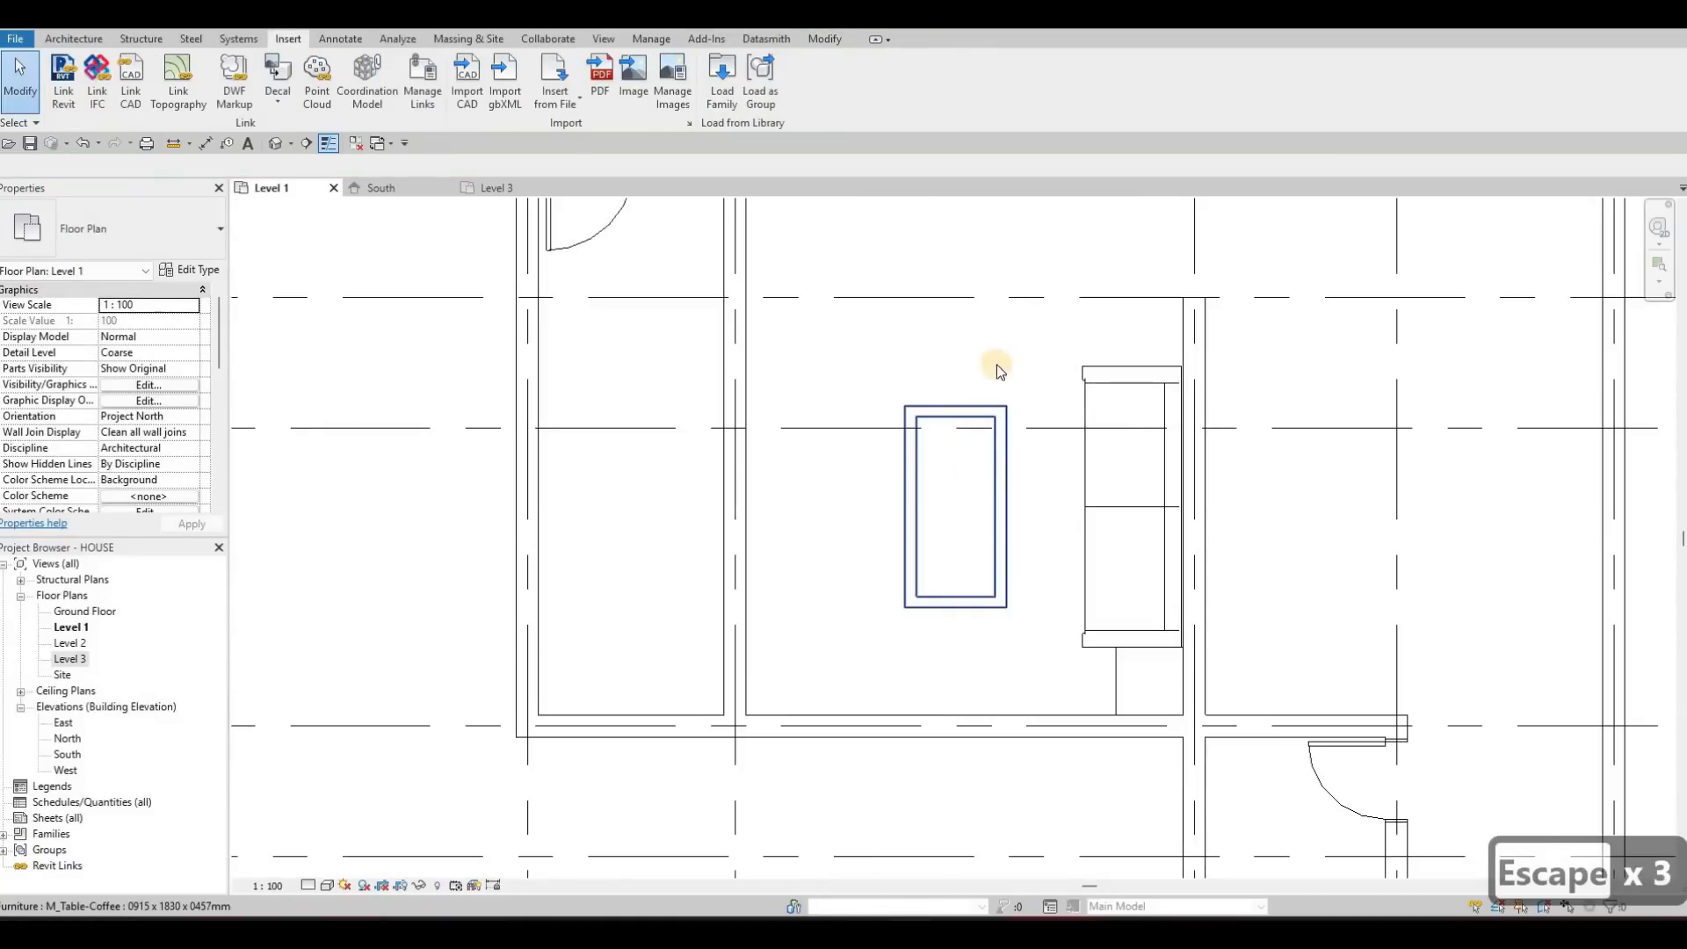
pyautogui.scroll(5, 847, 420)
pyautogui.scroll(-4, 844, 395)
pyautogui.moveTo(791, 496); pyautogui.dragTo(887, 444, button='middle')
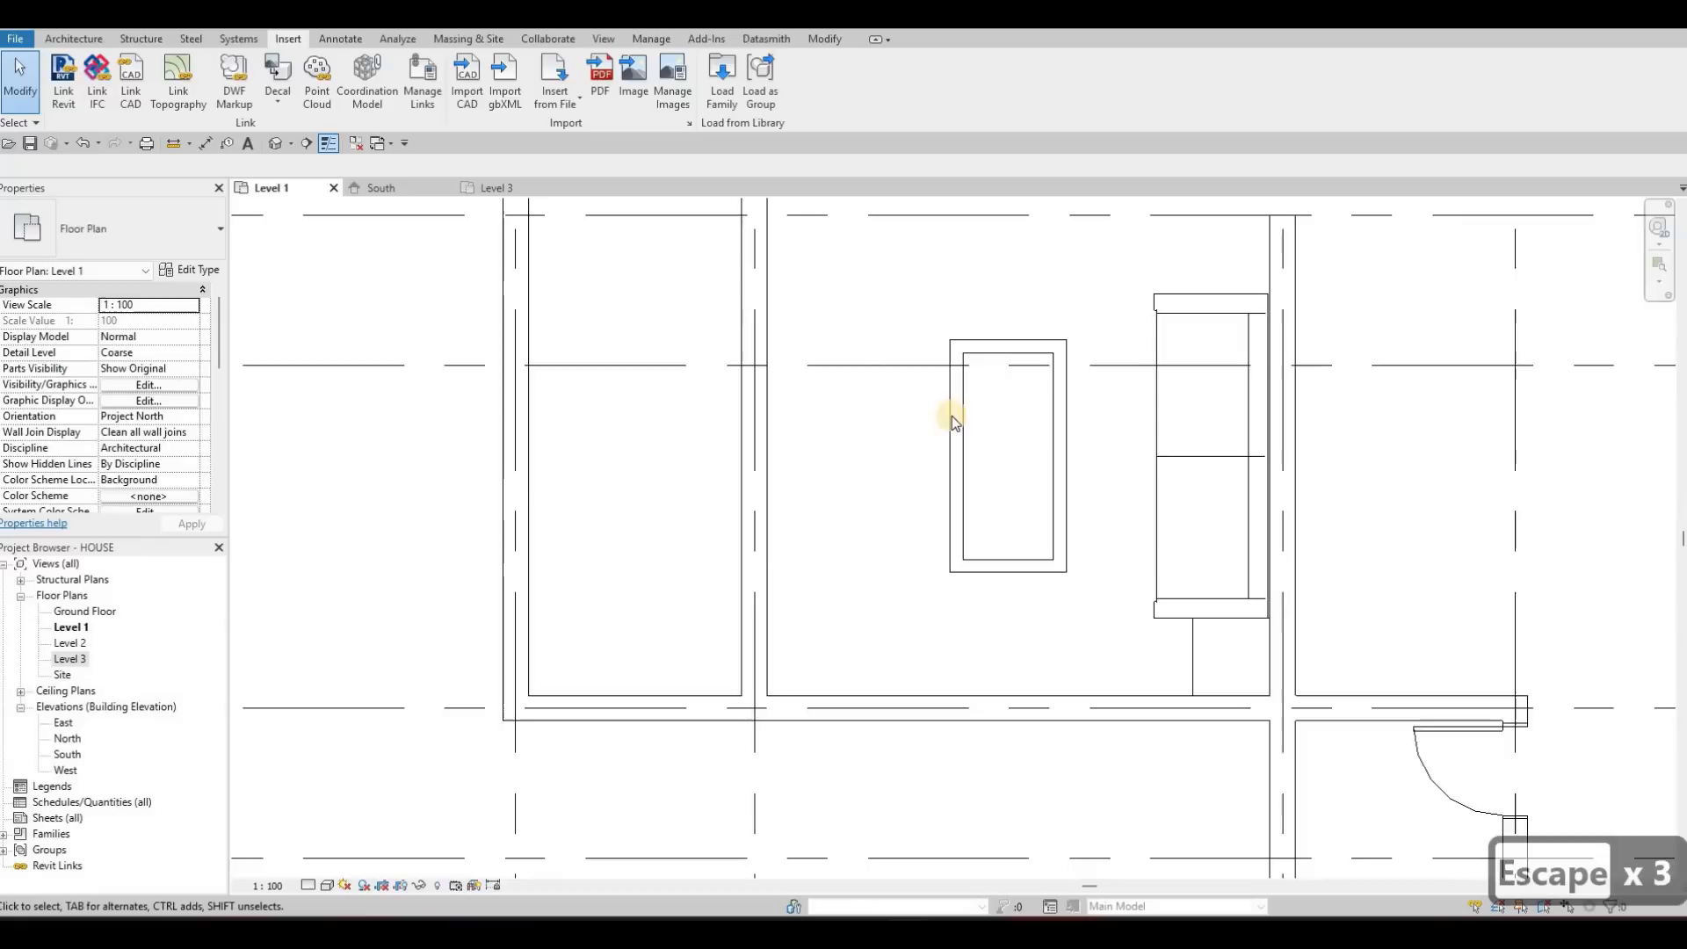
pyautogui.scroll(-3, 846, 417)
pyautogui.moveTo(659, 452); pyautogui.dragTo(673, 487, button='middle')
pyautogui.press('Escape')
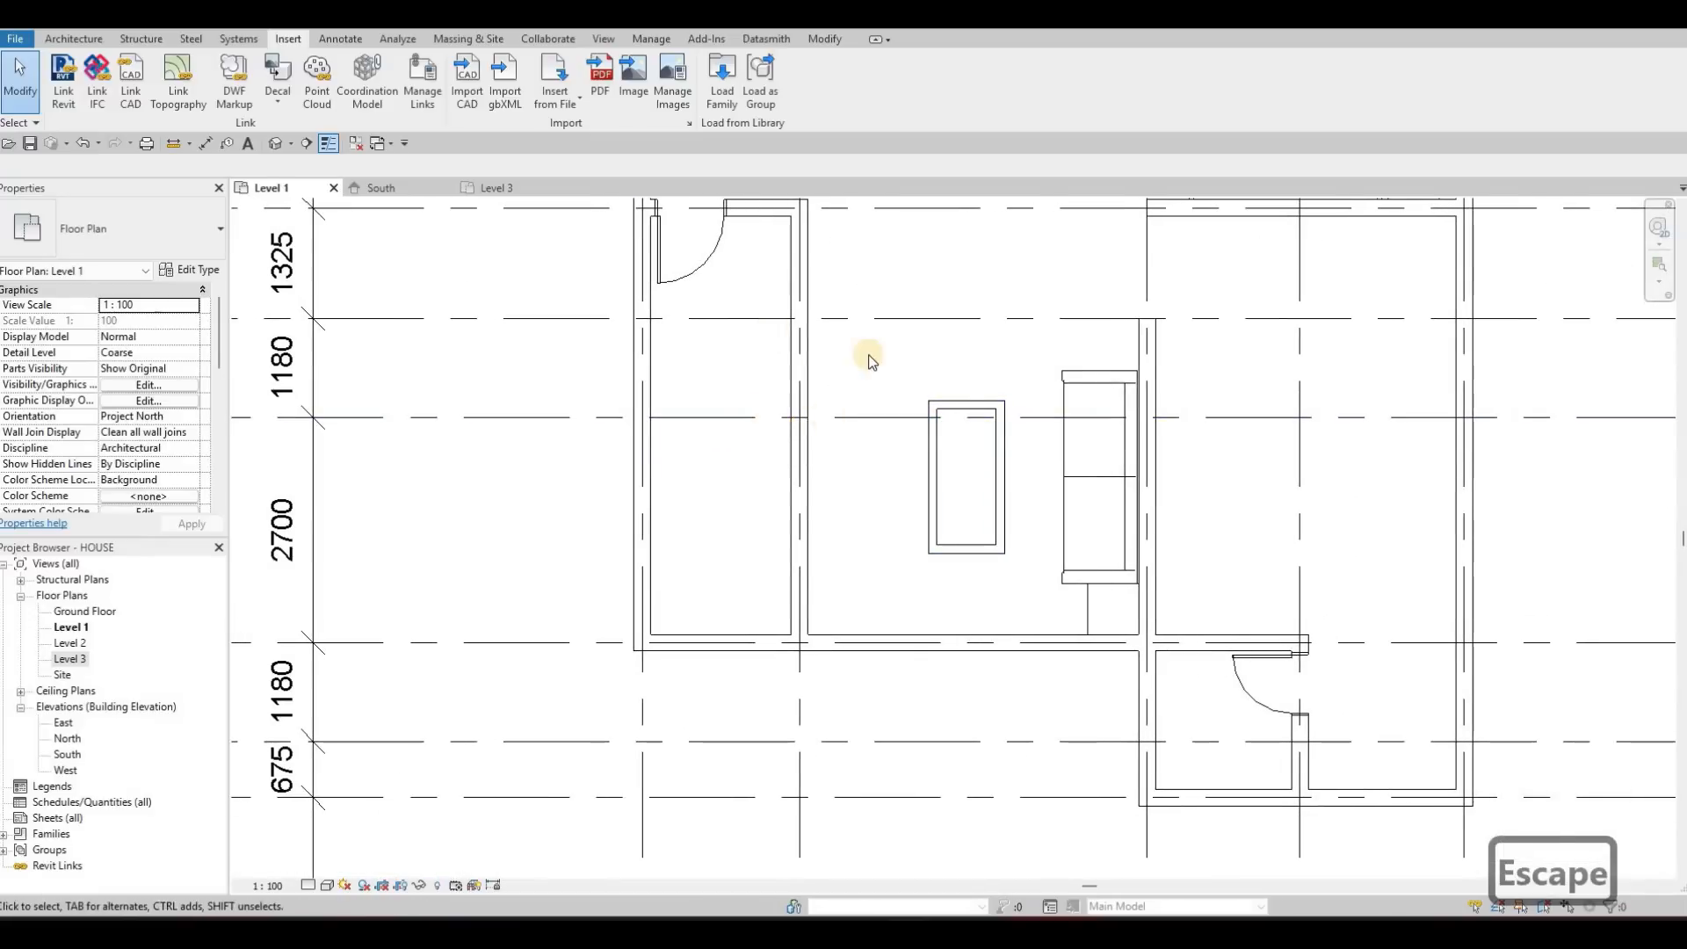
pyautogui.moveTo(852, 463); pyautogui.dragTo(882, 552, button='middle')
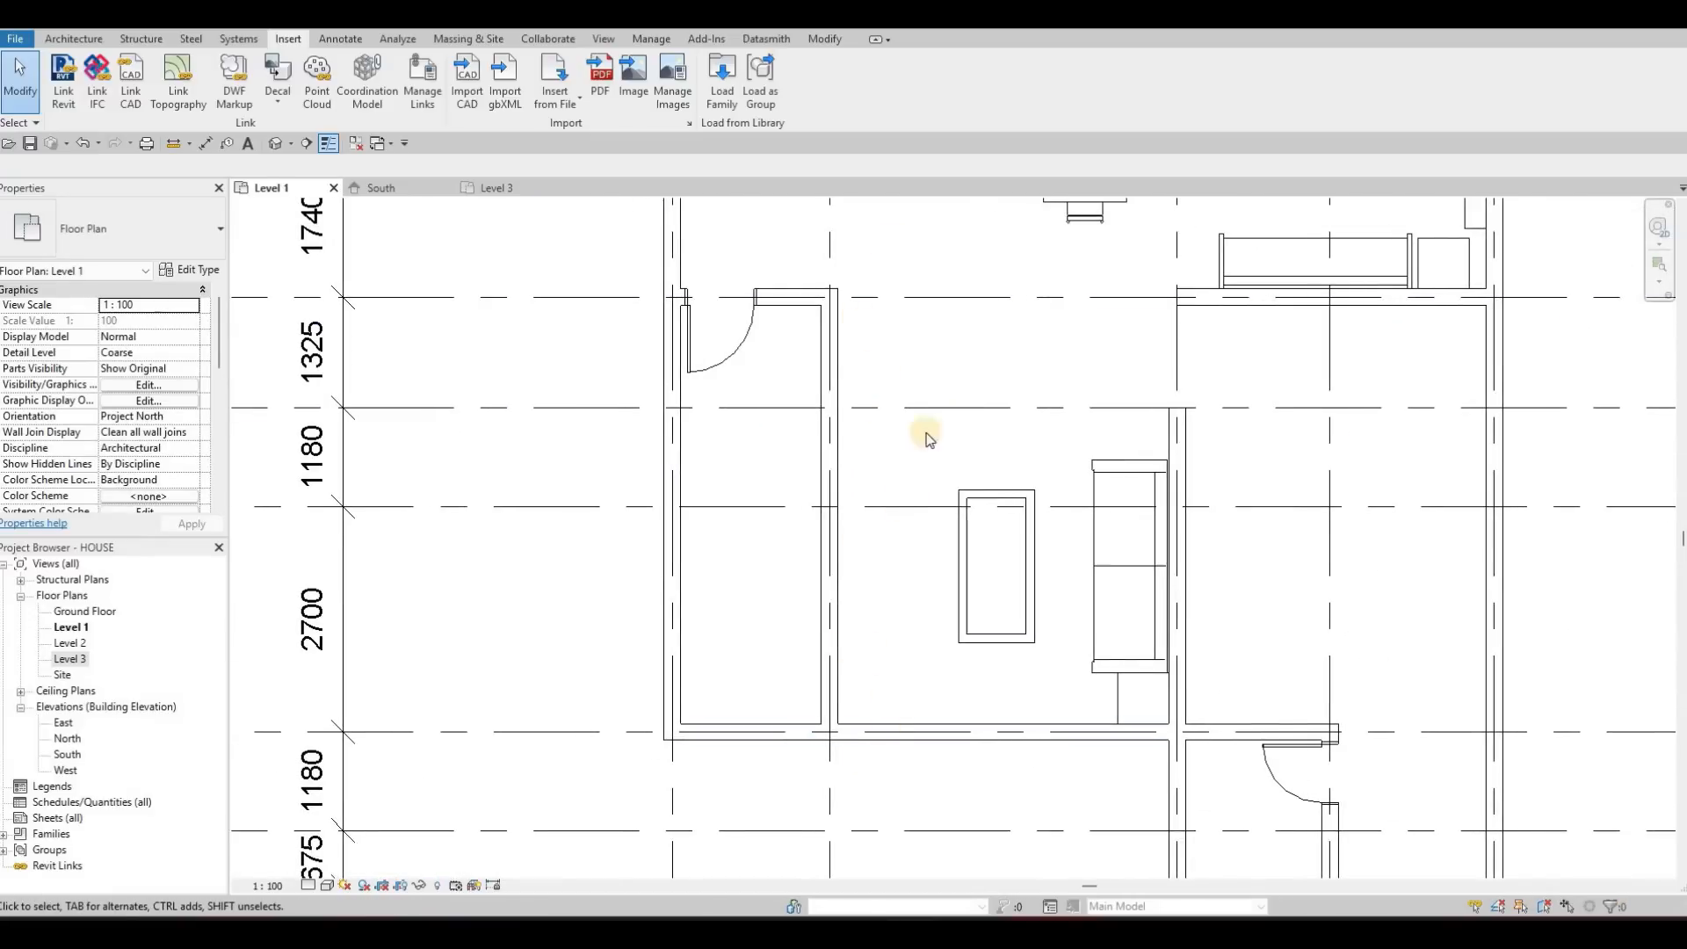
pyautogui.click(998, 410)
pyautogui.scroll(-5, 1146, 369)
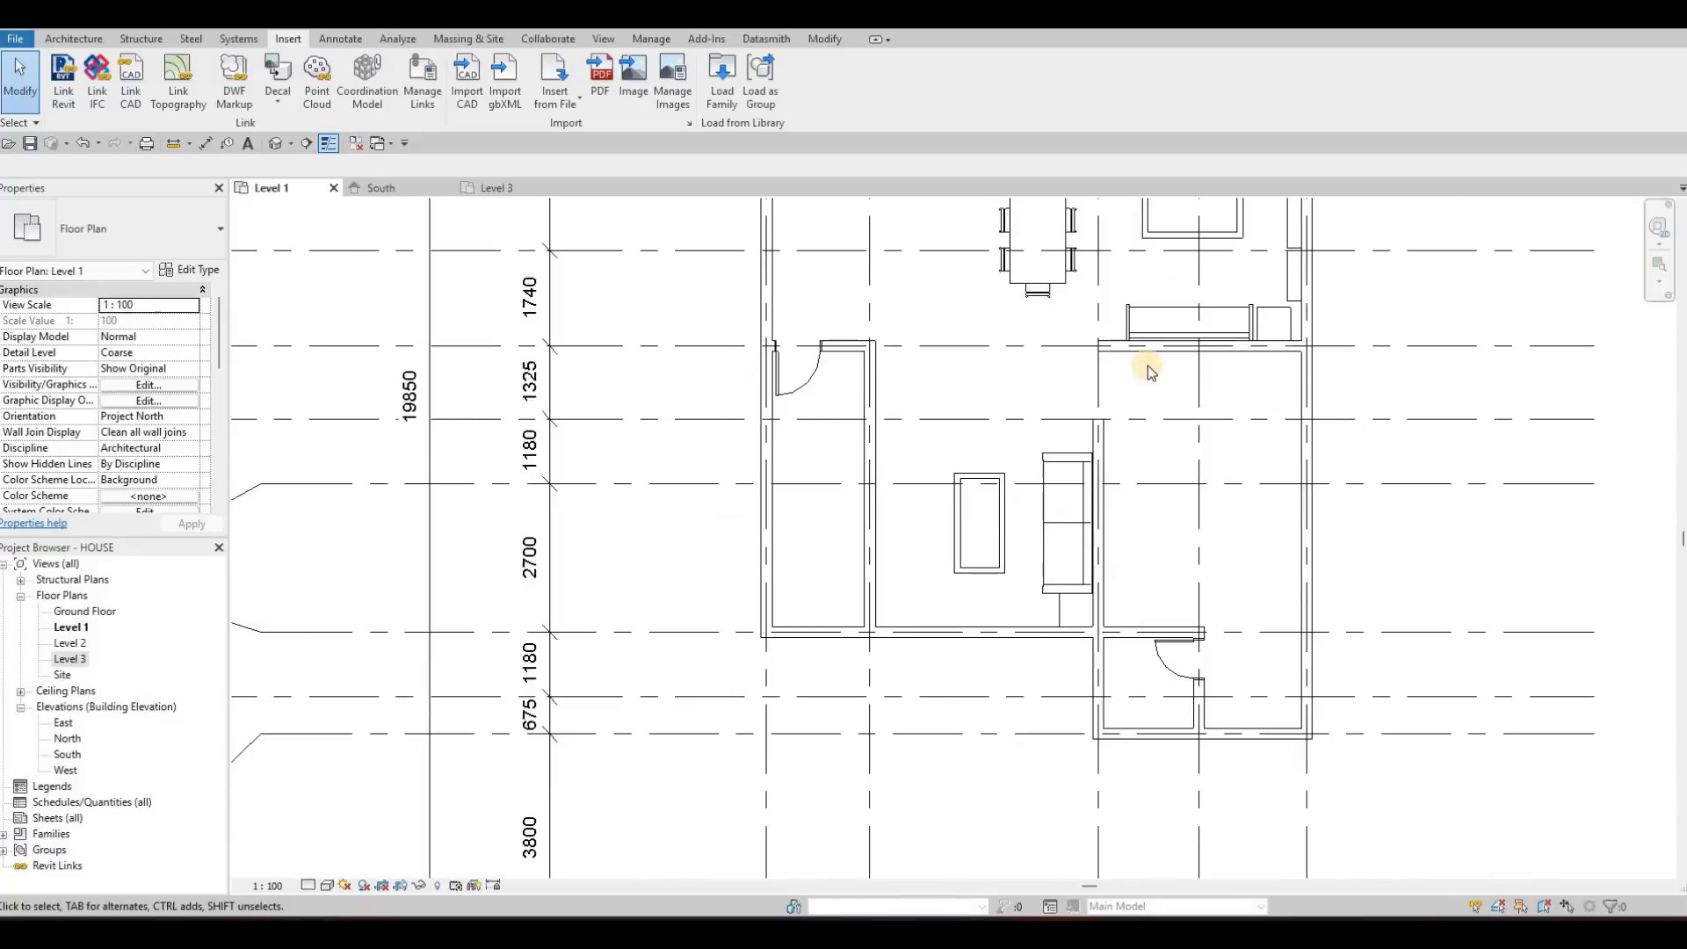
pyautogui.press('Escape')
pyautogui.scroll(4, 1160, 391)
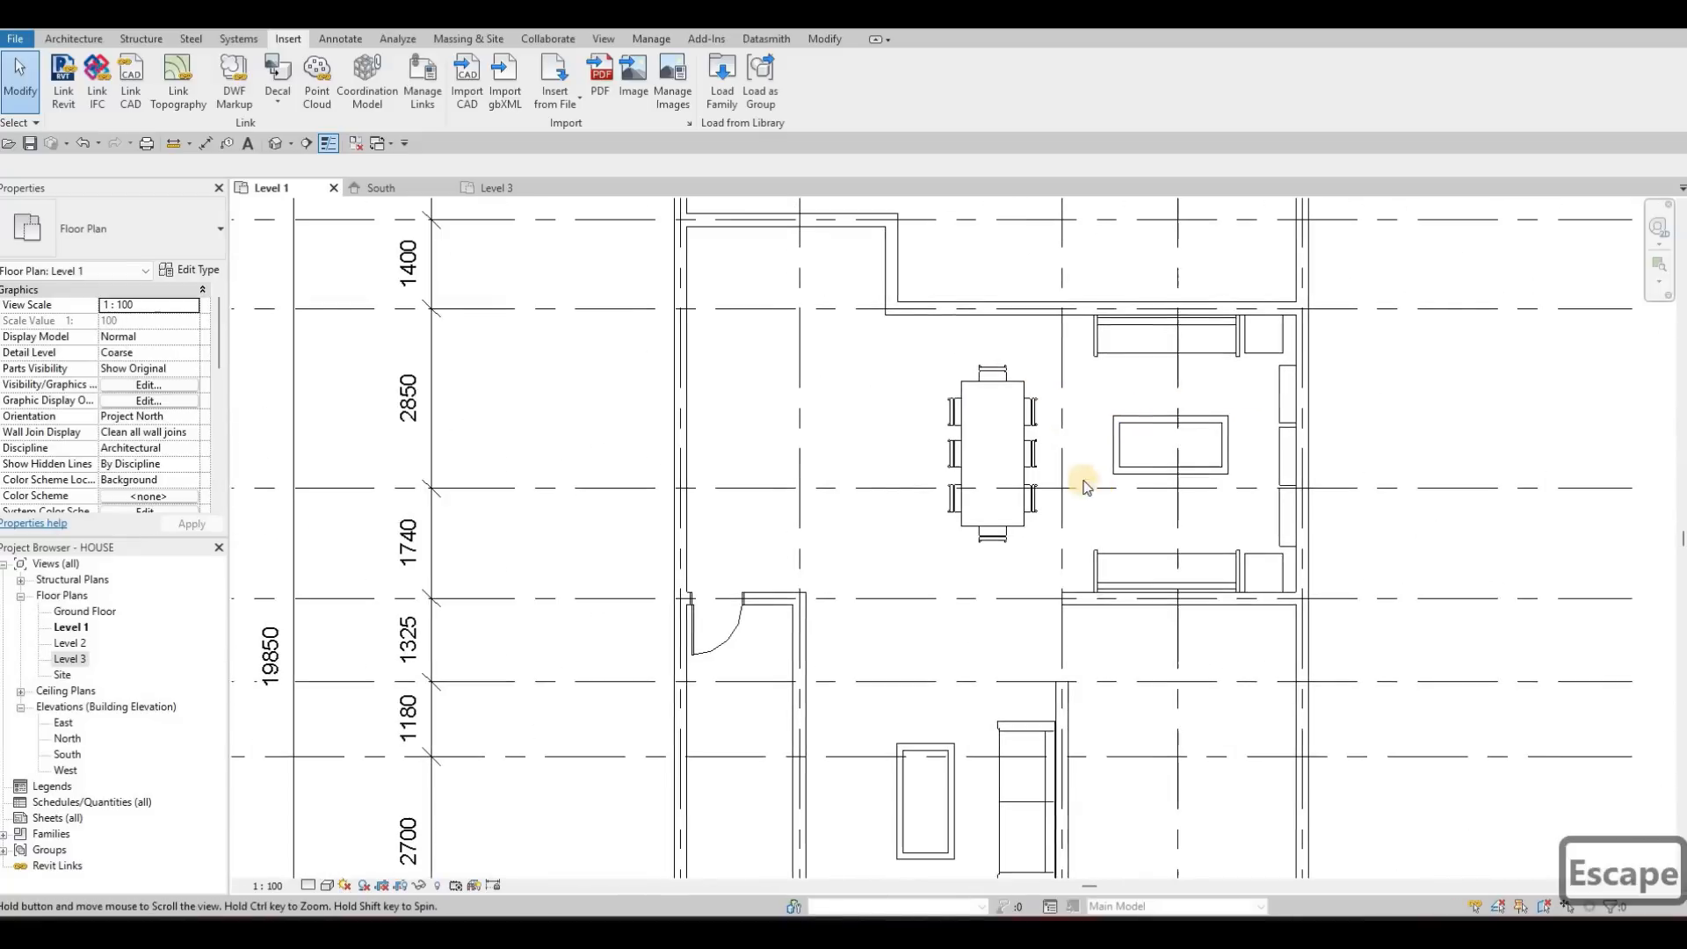
pyautogui.moveTo(982, 652); pyautogui.dragTo(943, 559, button='middle')
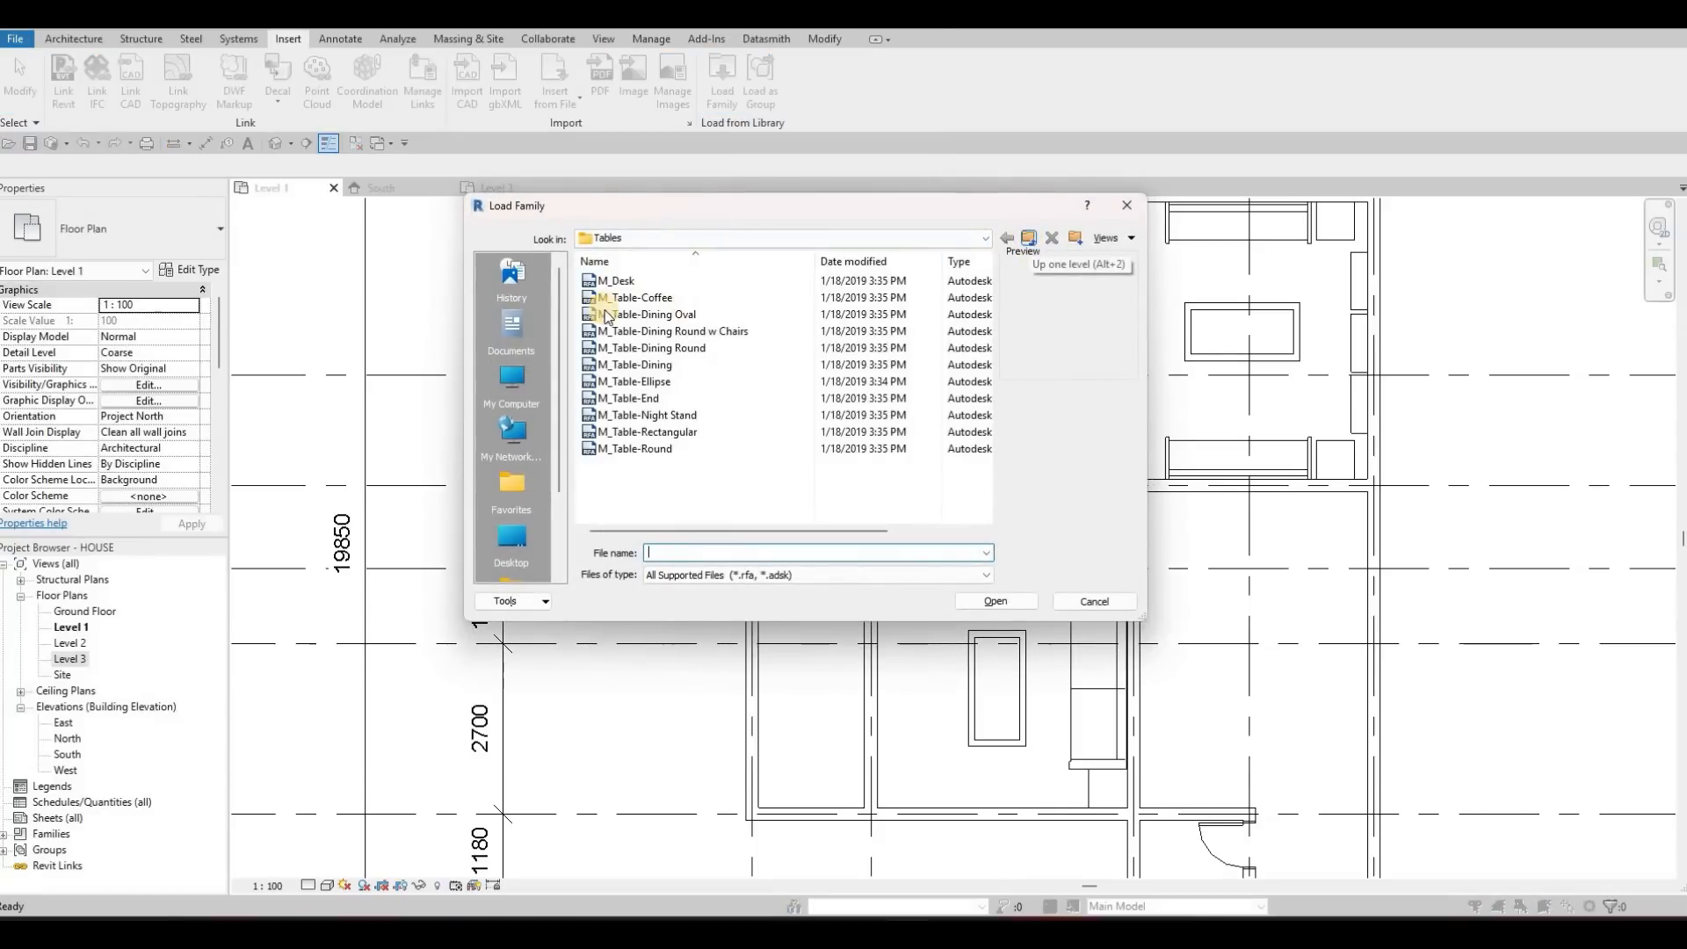
# Load the M_Chair-Oonyu family from the Seating folder of the Furniture library
pyautogui.hotkey('alt', '2')
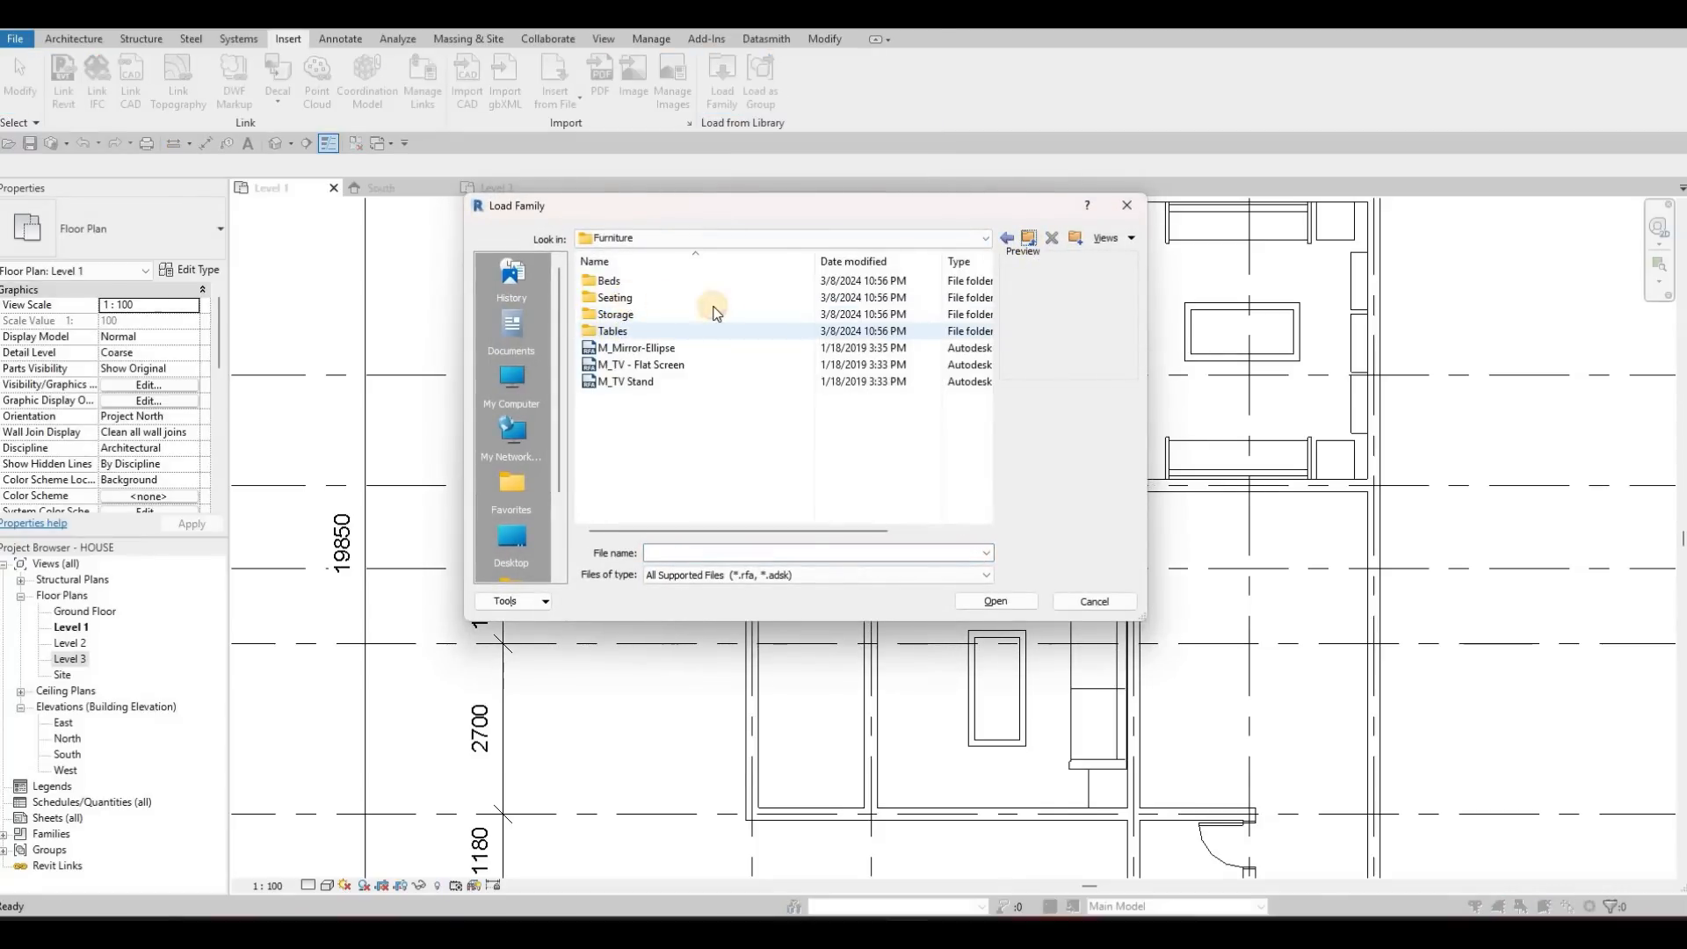
pyautogui.click(654, 299)
pyautogui.doubleClick(665, 294)
pyautogui.click(664, 283)
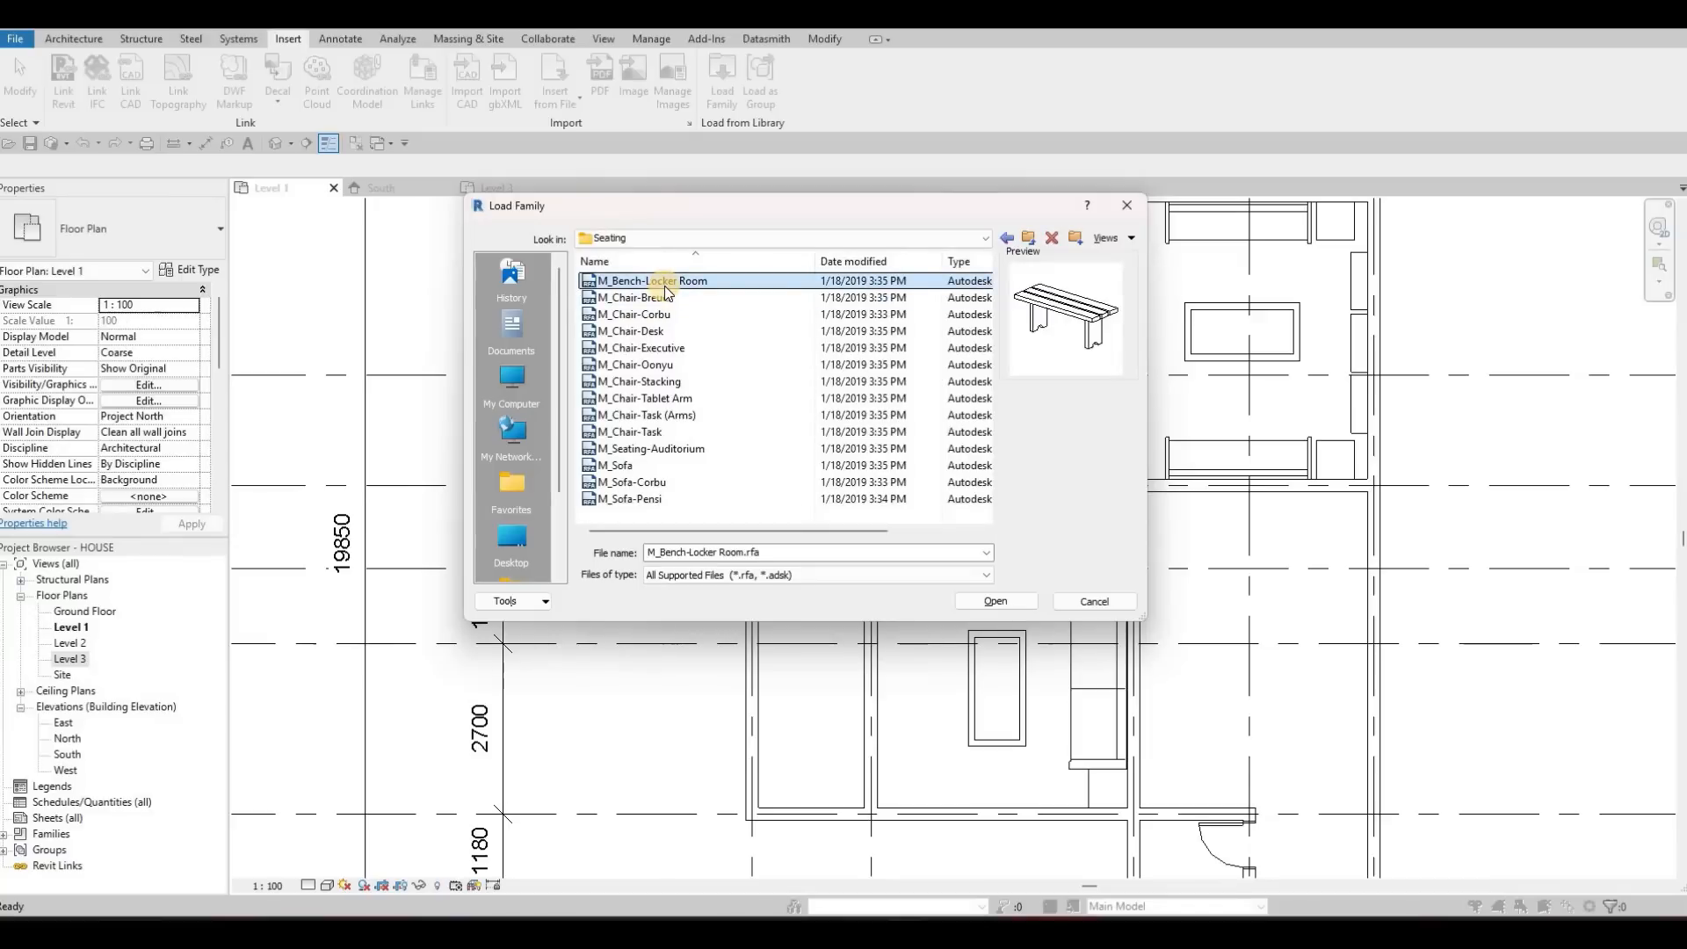
pyautogui.press('Down')
pyautogui.press('Down')
pyautogui.press('Down')
pyautogui.press('Down')
pyautogui.press('Down')
pyautogui.press('Down')
pyautogui.press('Down')
pyautogui.press('Down')
pyautogui.press('Down')
pyautogui.press('Down')
pyautogui.press('Down')
pyautogui.press('Down')
pyautogui.press('Down')
pyautogui.press('Down')
pyautogui.press('Down')
pyautogui.press('Up')
pyautogui.press('Up')
pyautogui.press('Up')
pyautogui.press('Up')
pyautogui.press('Up')
pyautogui.press('Up')
pyautogui.press('Up')
pyautogui.press('Up')
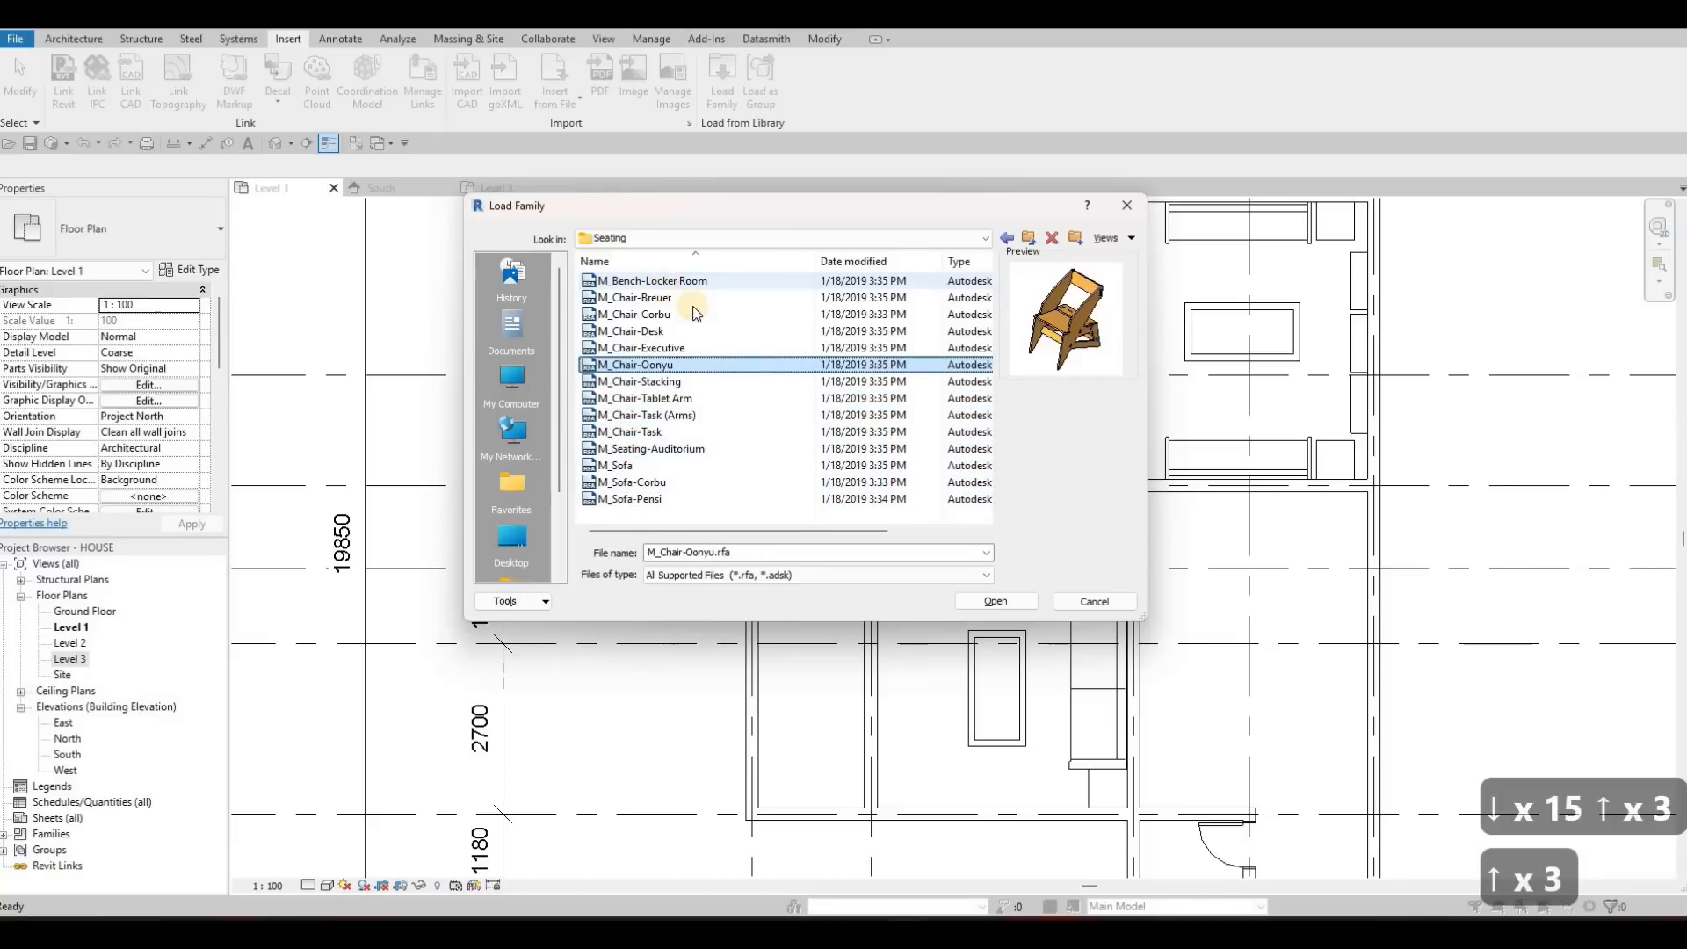
pyautogui.click(987, 602)
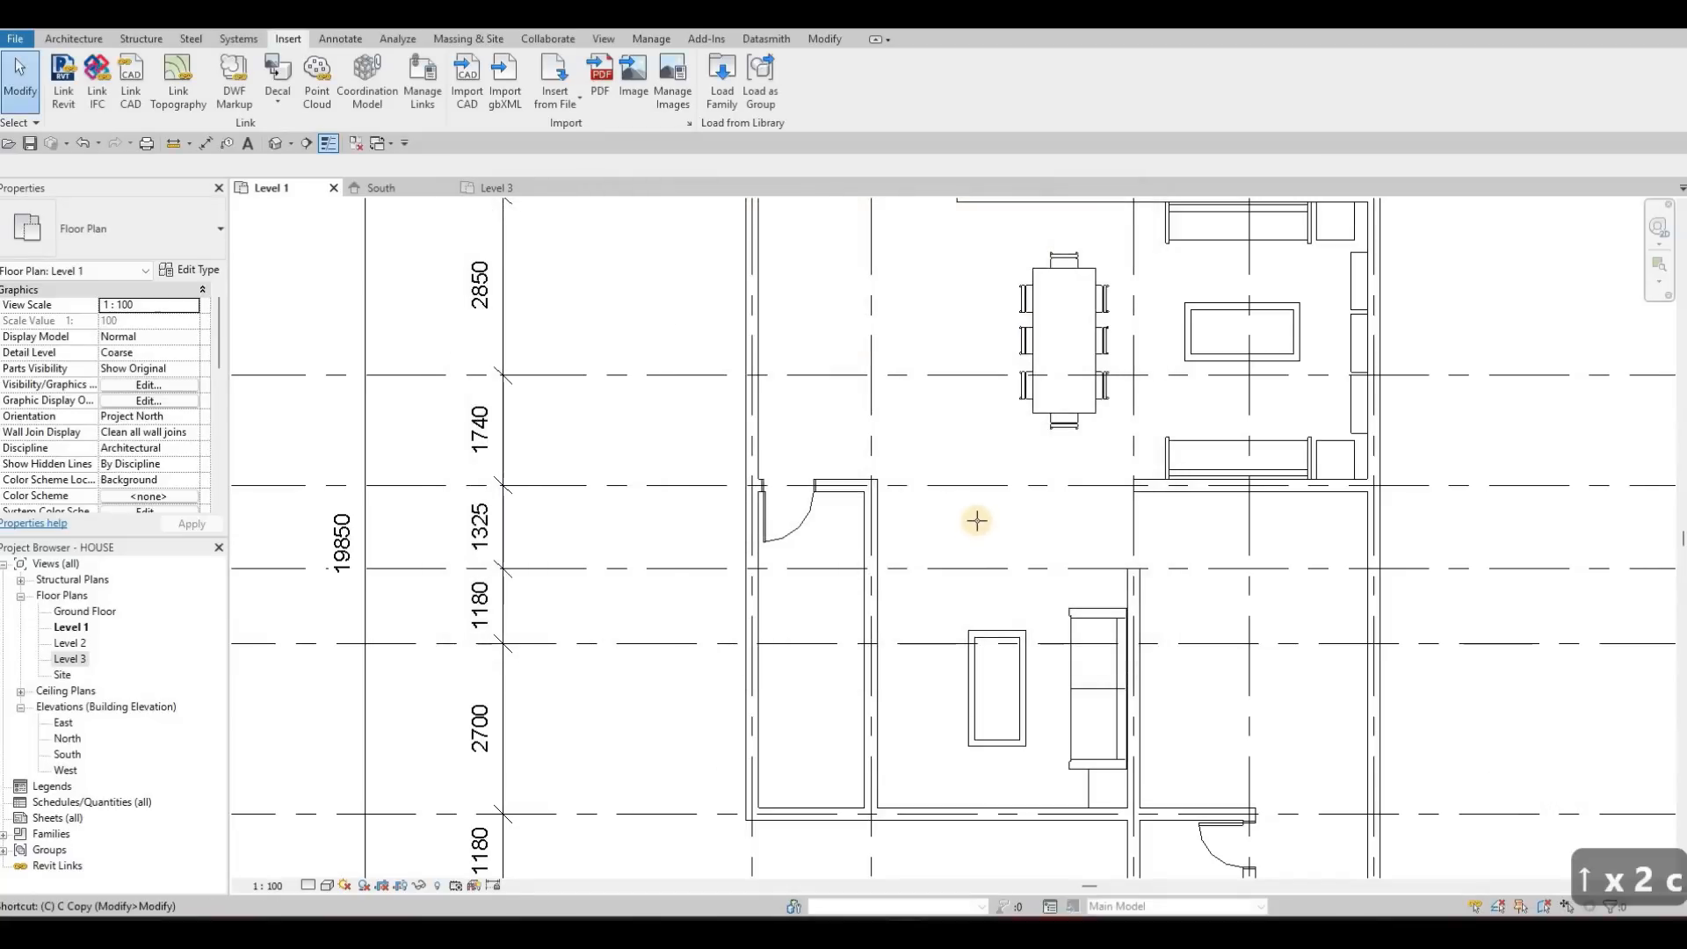
# Place an M_Chair-Oonyu chair turned diagonally in the open area above the lower coffee table
pyautogui.scroll(1, 868, 518)
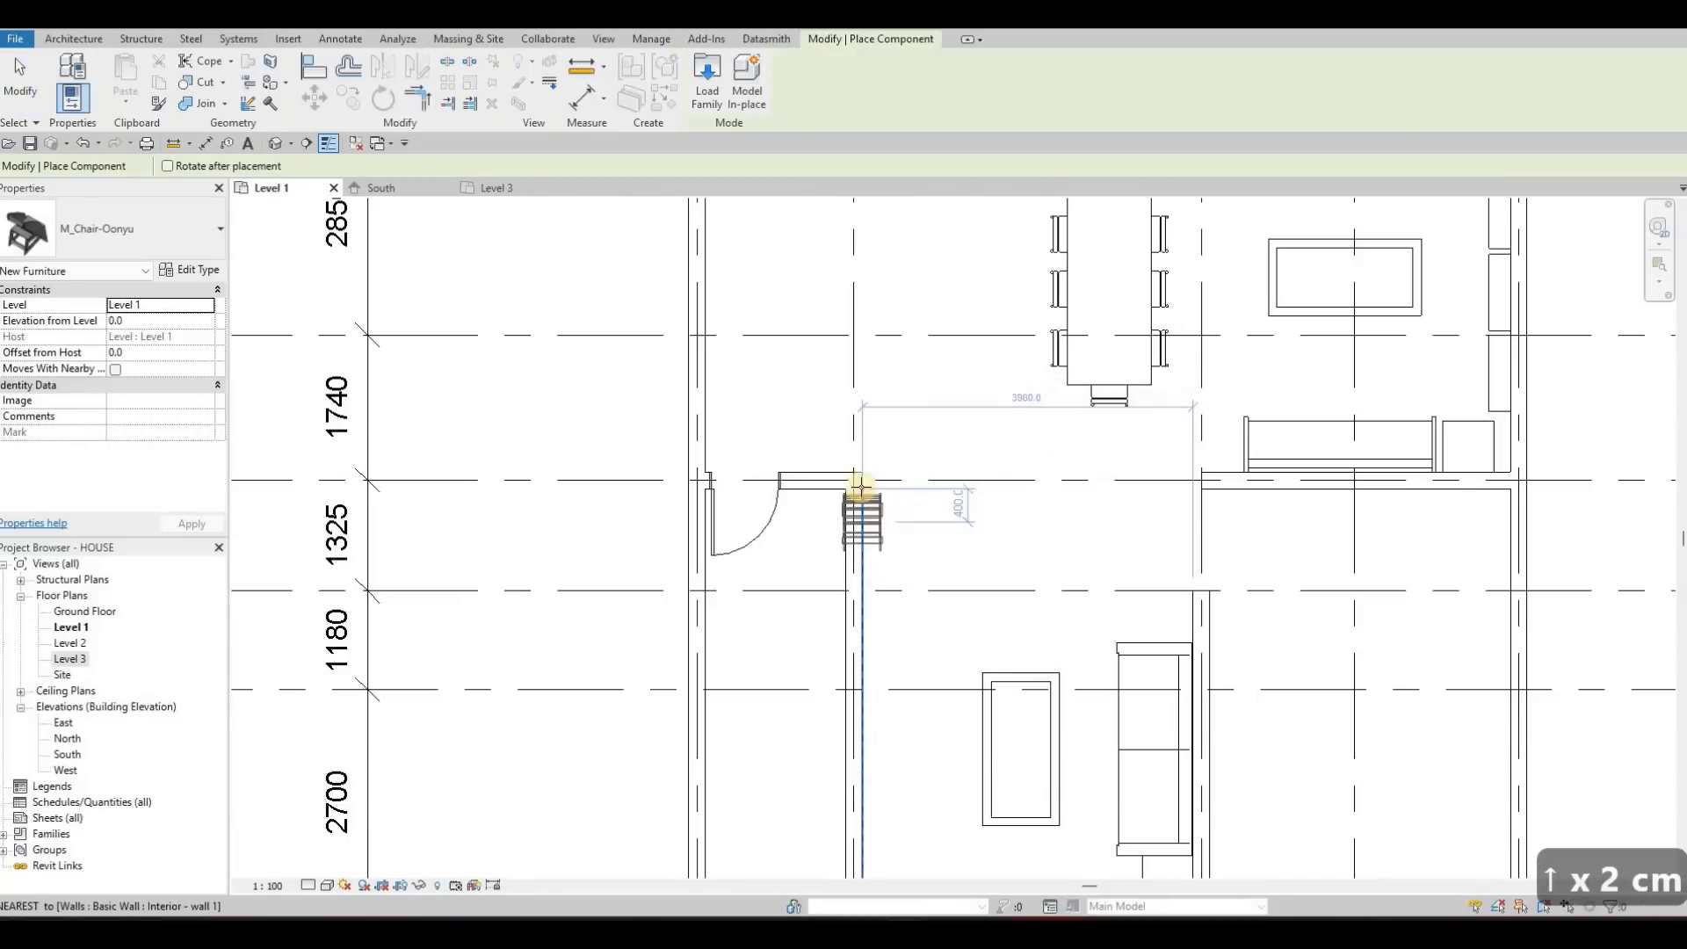
pyautogui.press('space')
pyautogui.scroll(2, 861, 463)
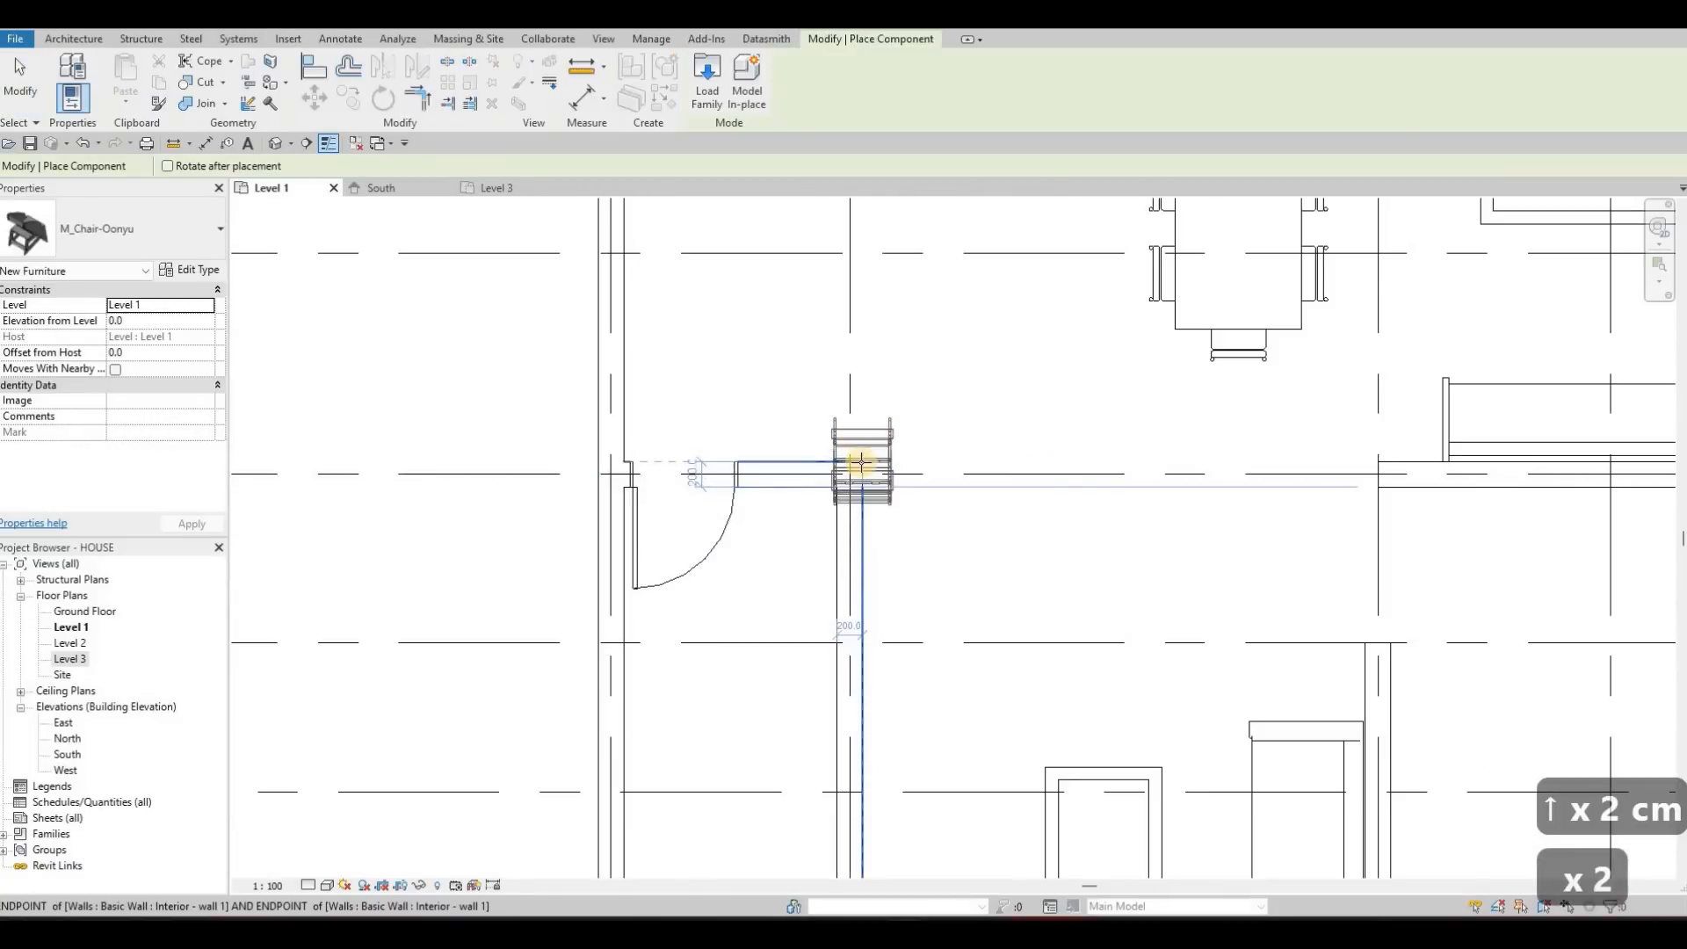
pyautogui.press('space')
pyautogui.press('space')
pyautogui.press('space')
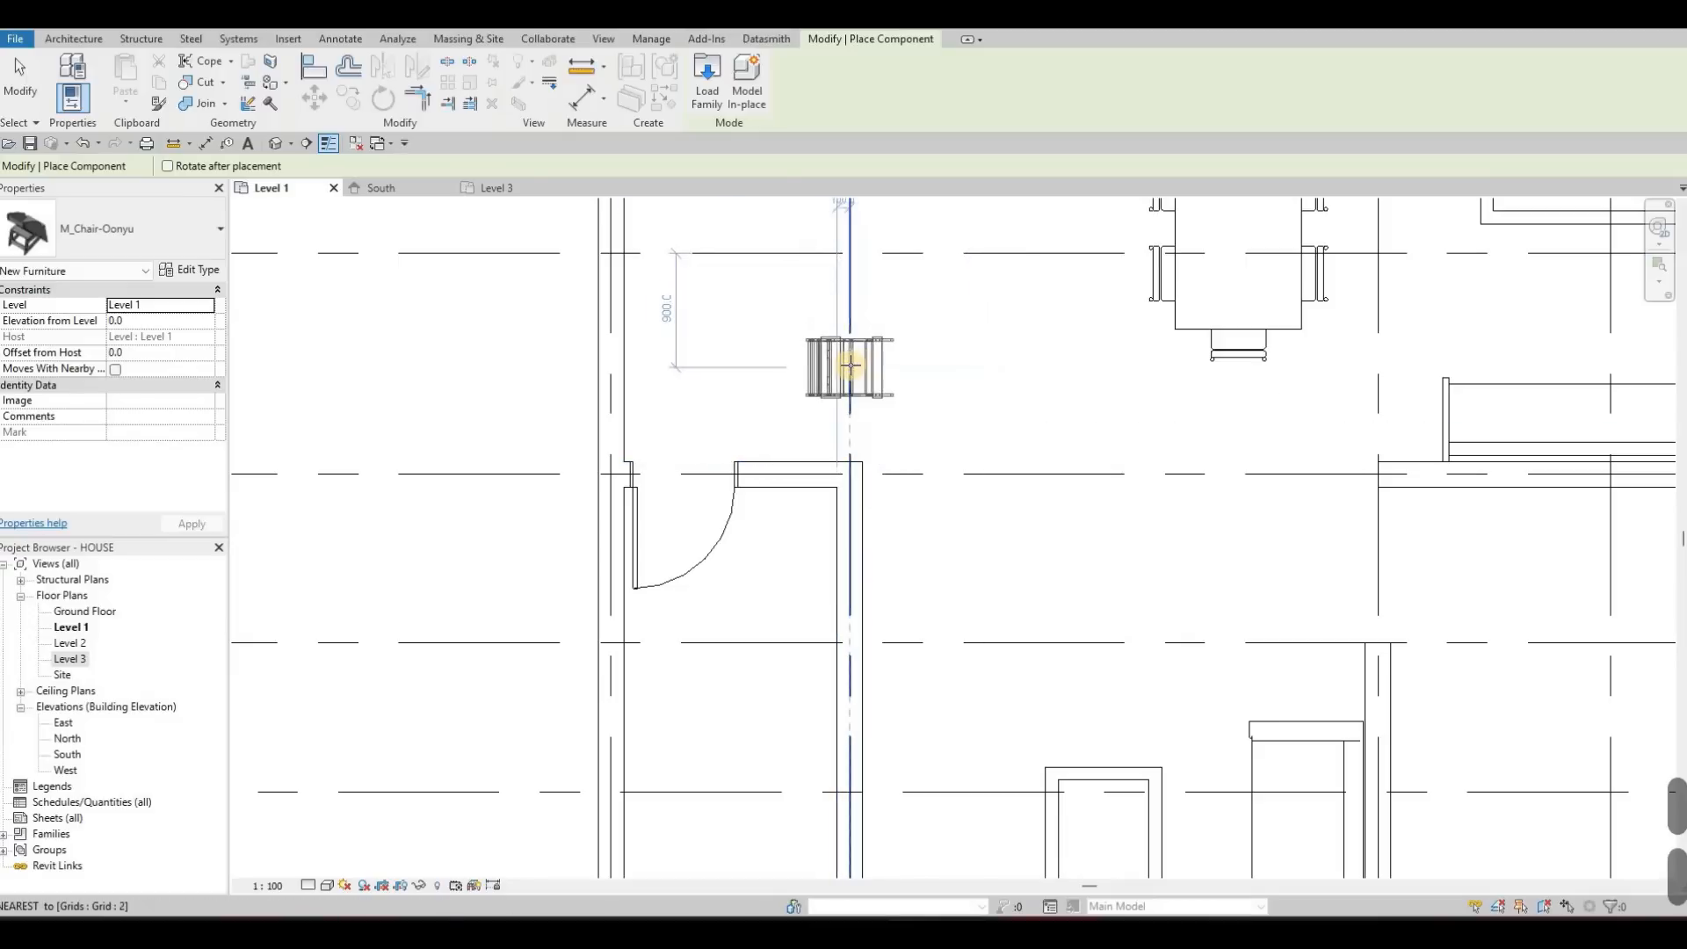
pyautogui.press('space')
pyautogui.press('space')
pyautogui.press('space')
pyautogui.press('space')
pyautogui.press('space')
pyautogui.press('space')
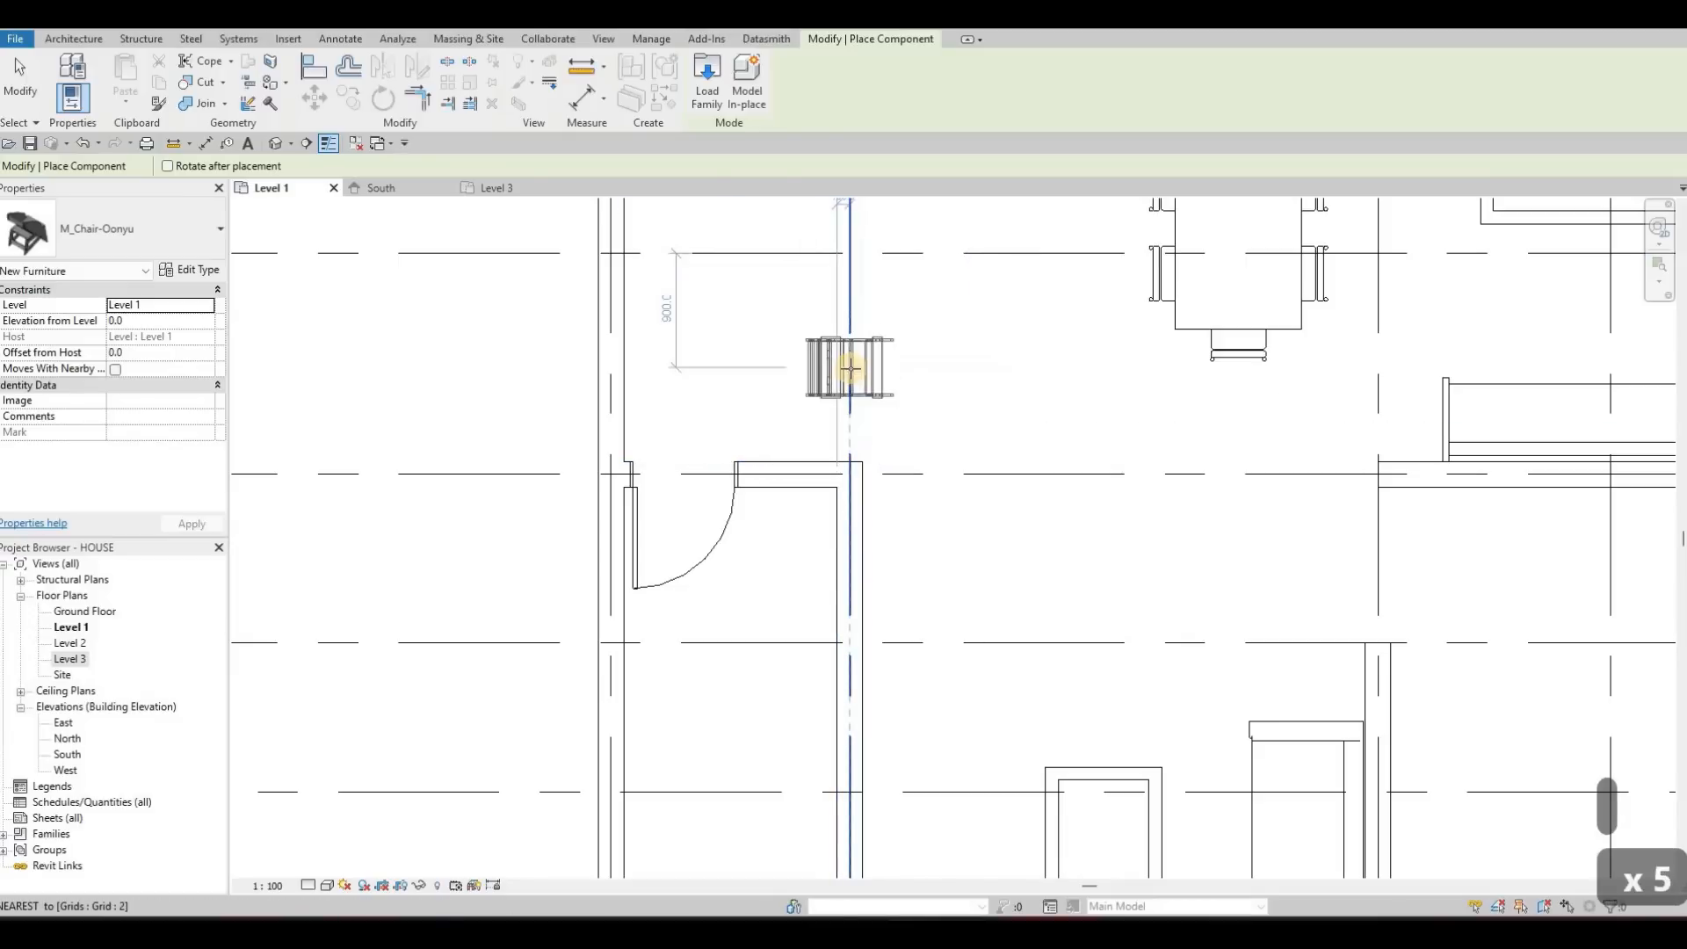
pyautogui.press('space')
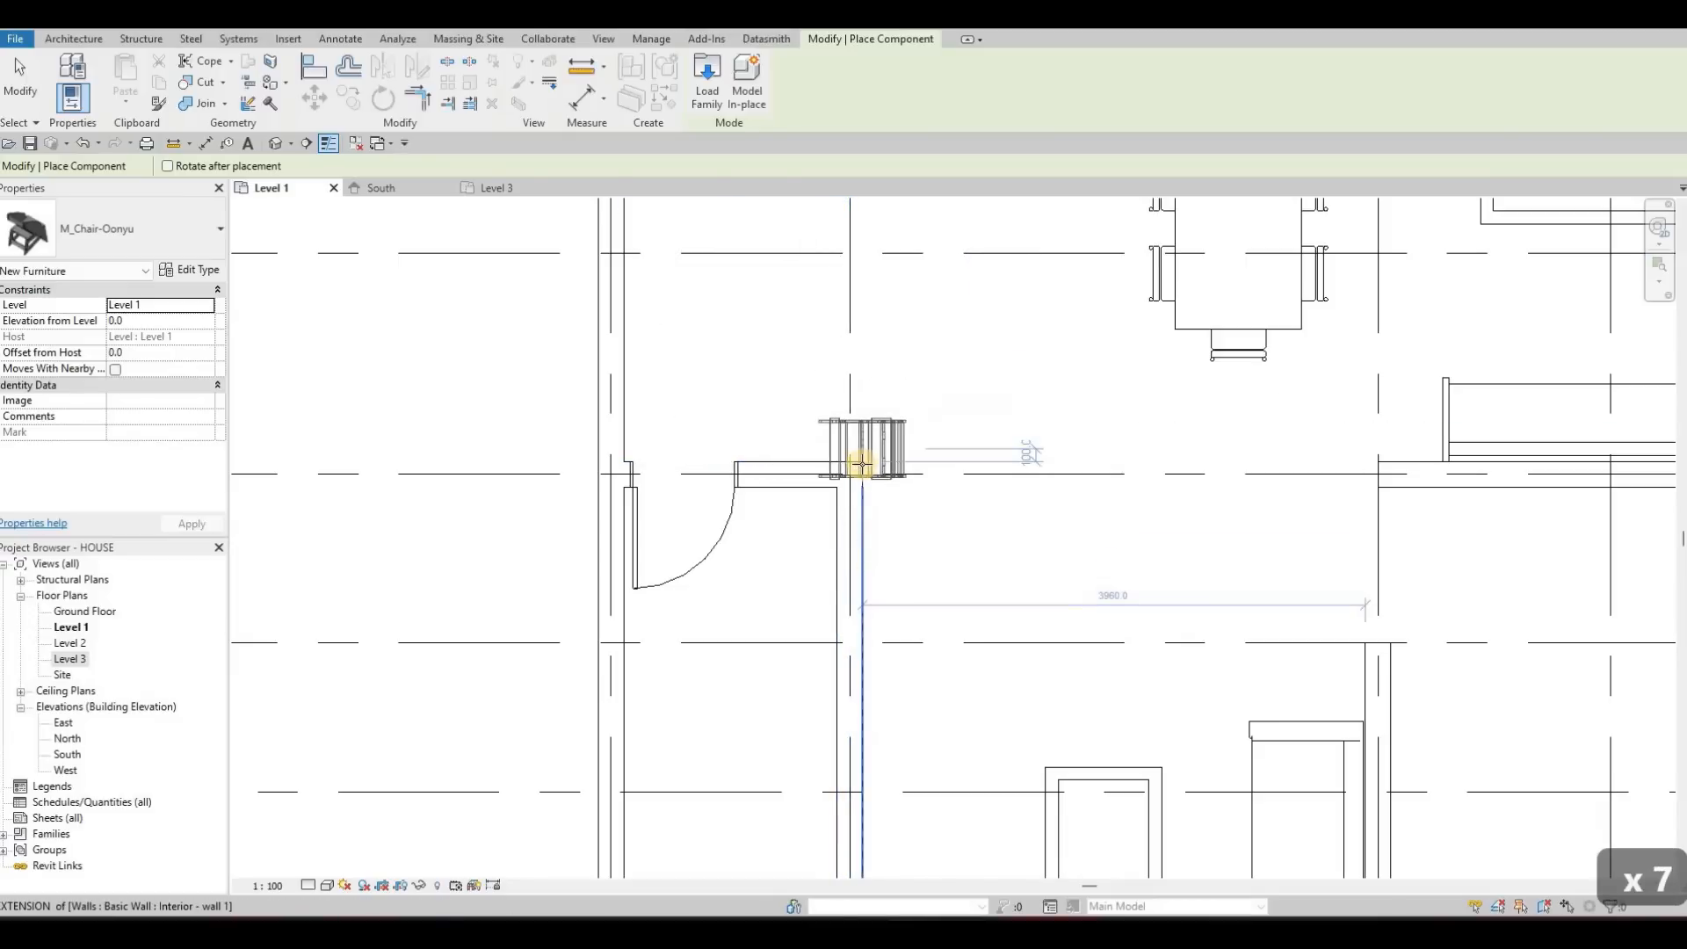
pyautogui.press('space')
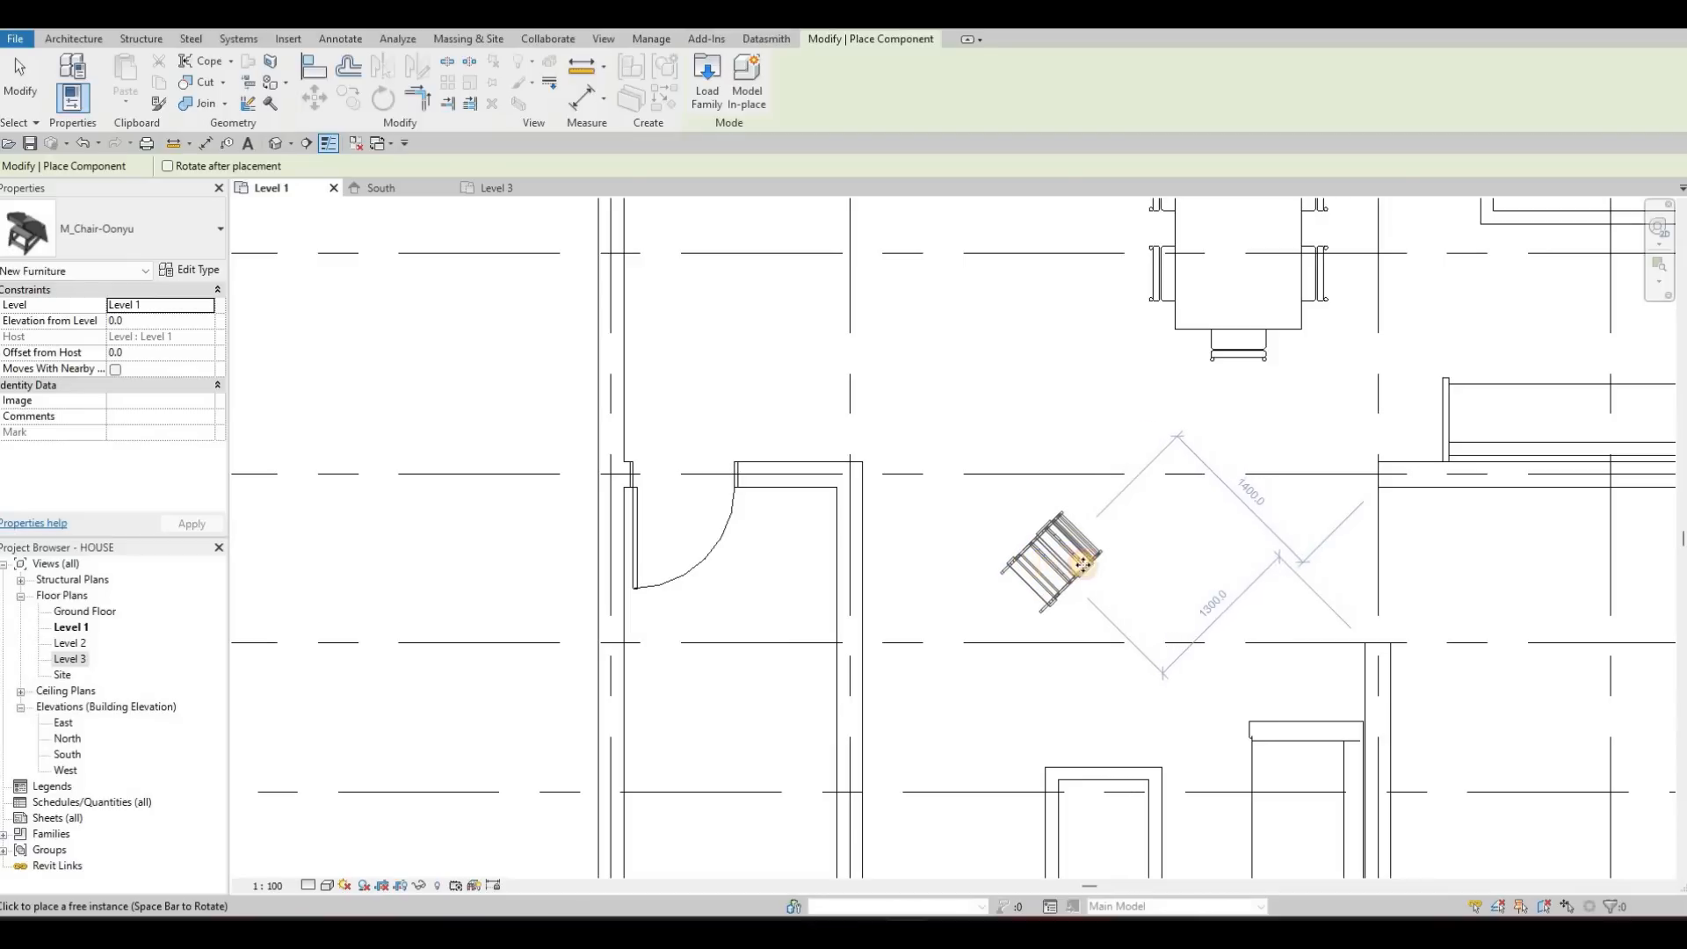
pyautogui.click(1142, 584)
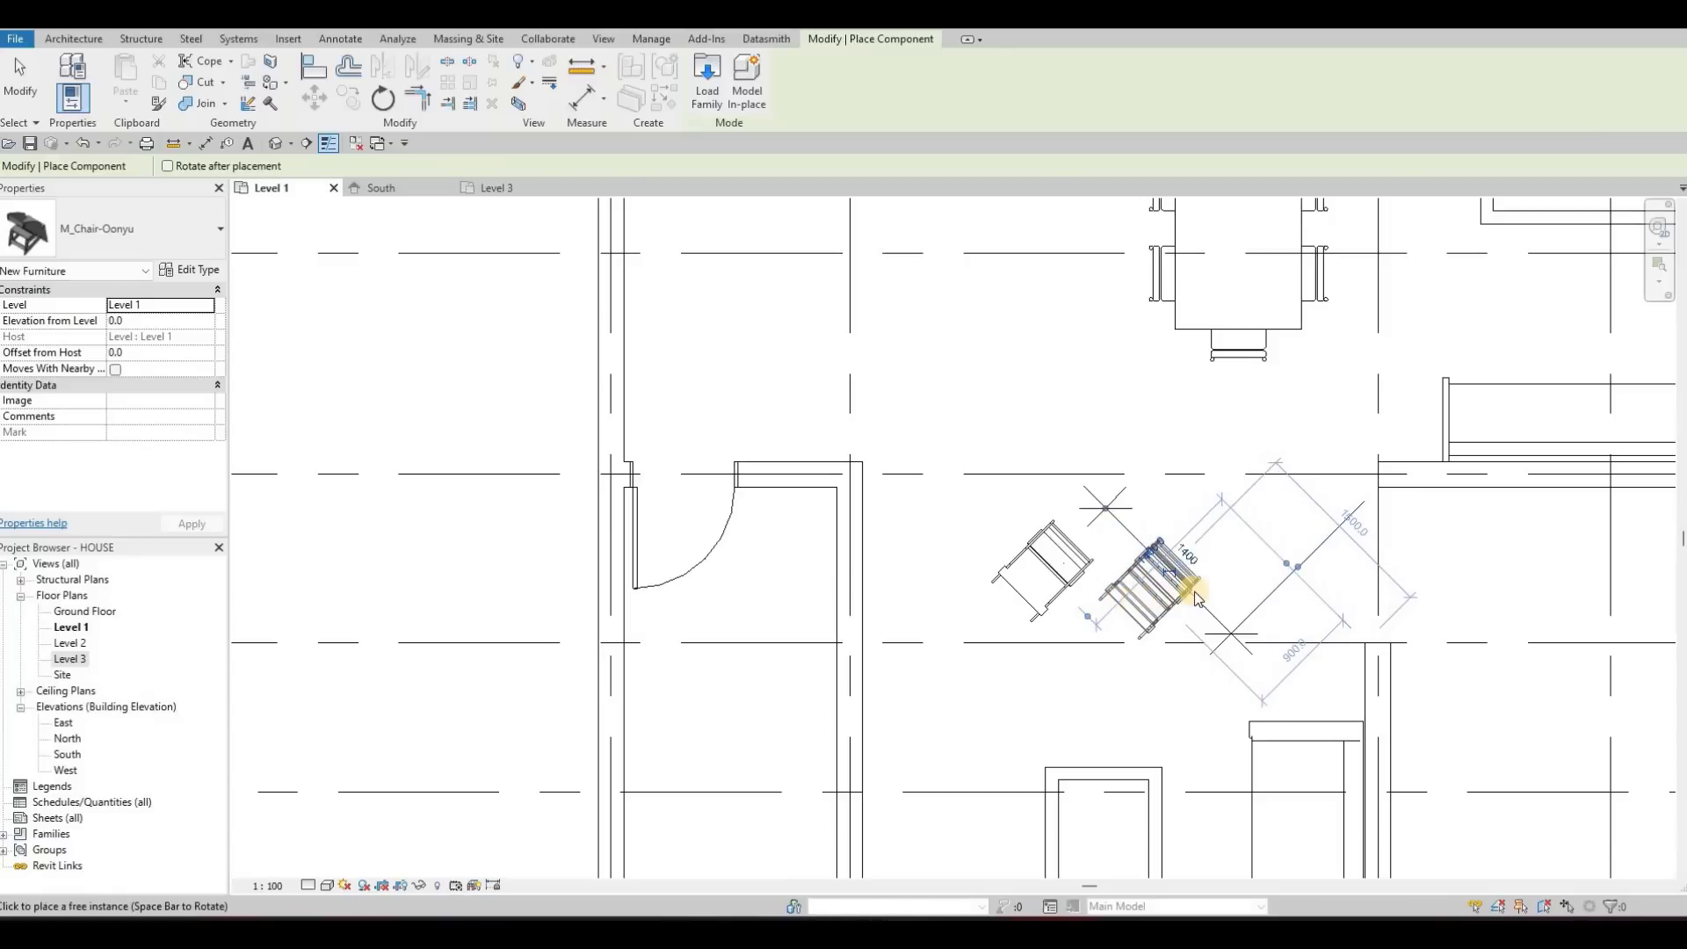
# Delete the extra chair placed beside the first diagonal M_Chair-Oonyu chair
pyautogui.click(1153, 590)
pyautogui.press('Escape')
pyautogui.press('Escape')
pyautogui.press('Escape')
pyautogui.press('Escape')
pyautogui.press('Escape')
pyautogui.click(1174, 591)
pyautogui.press('Delete')
# Place a second M_Chair-Oonyu chair to the right of the first, turned to the same diagonal angle
pyautogui.click(1068, 573)
pyautogui.press('c')
pyautogui.press('s')
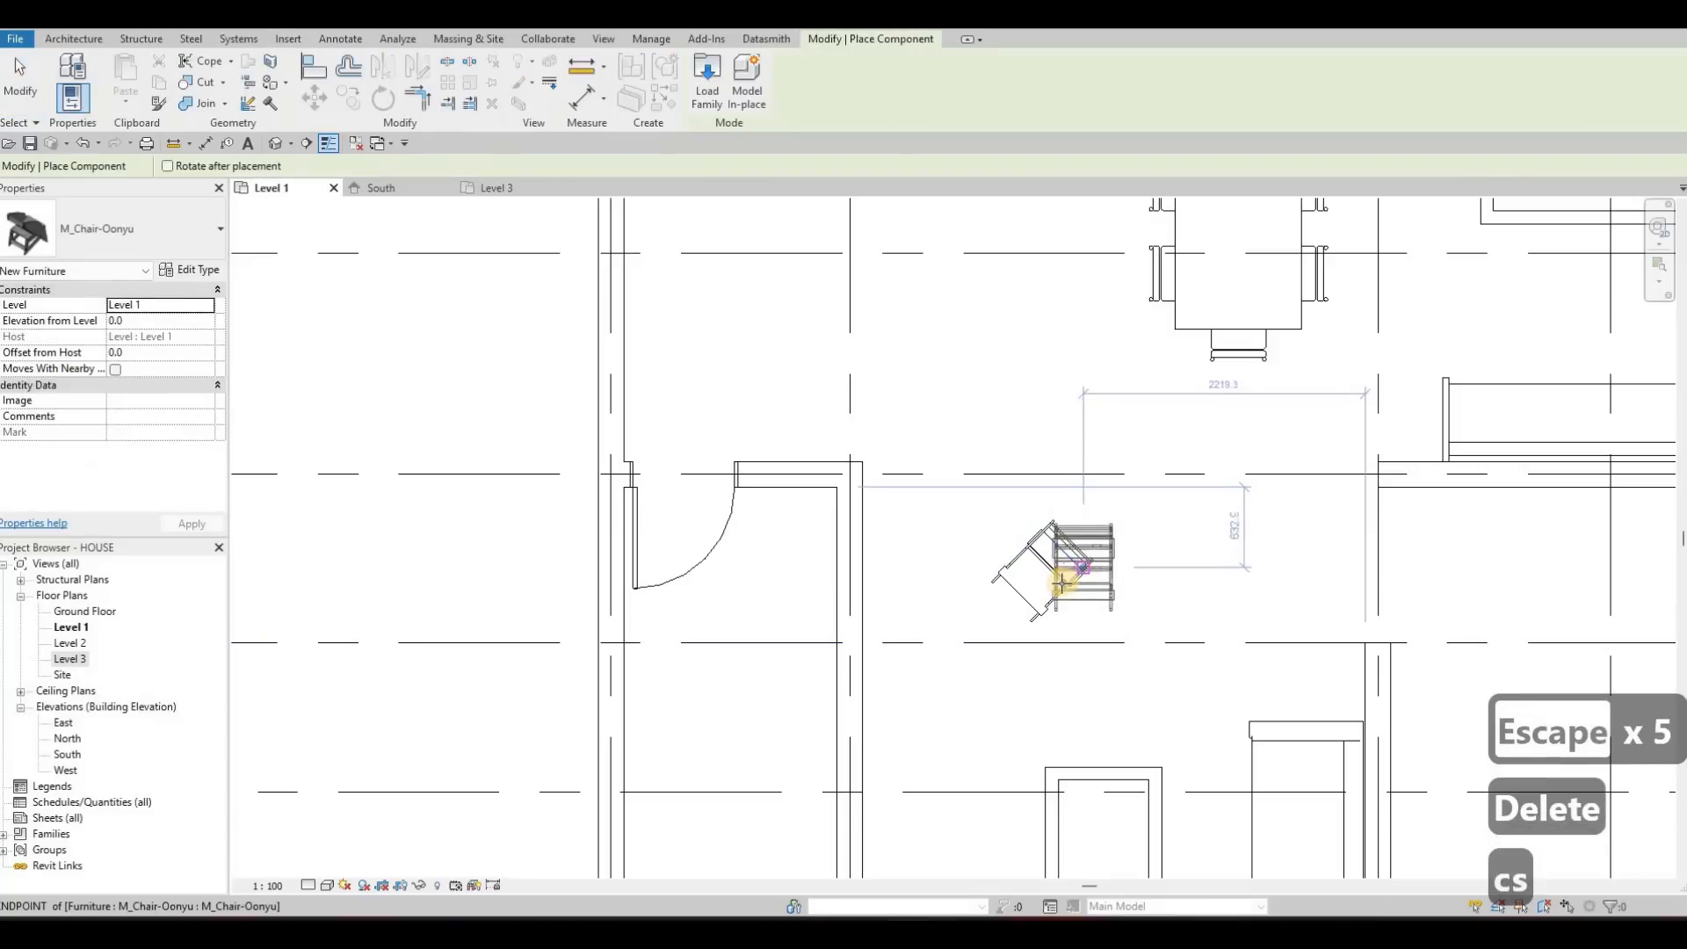
pyautogui.press('space')
pyautogui.press('space')
pyautogui.press('space')
pyautogui.press('space')
pyautogui.press('space')
pyautogui.press('space')
pyautogui.press('space')
pyautogui.click(1135, 591)
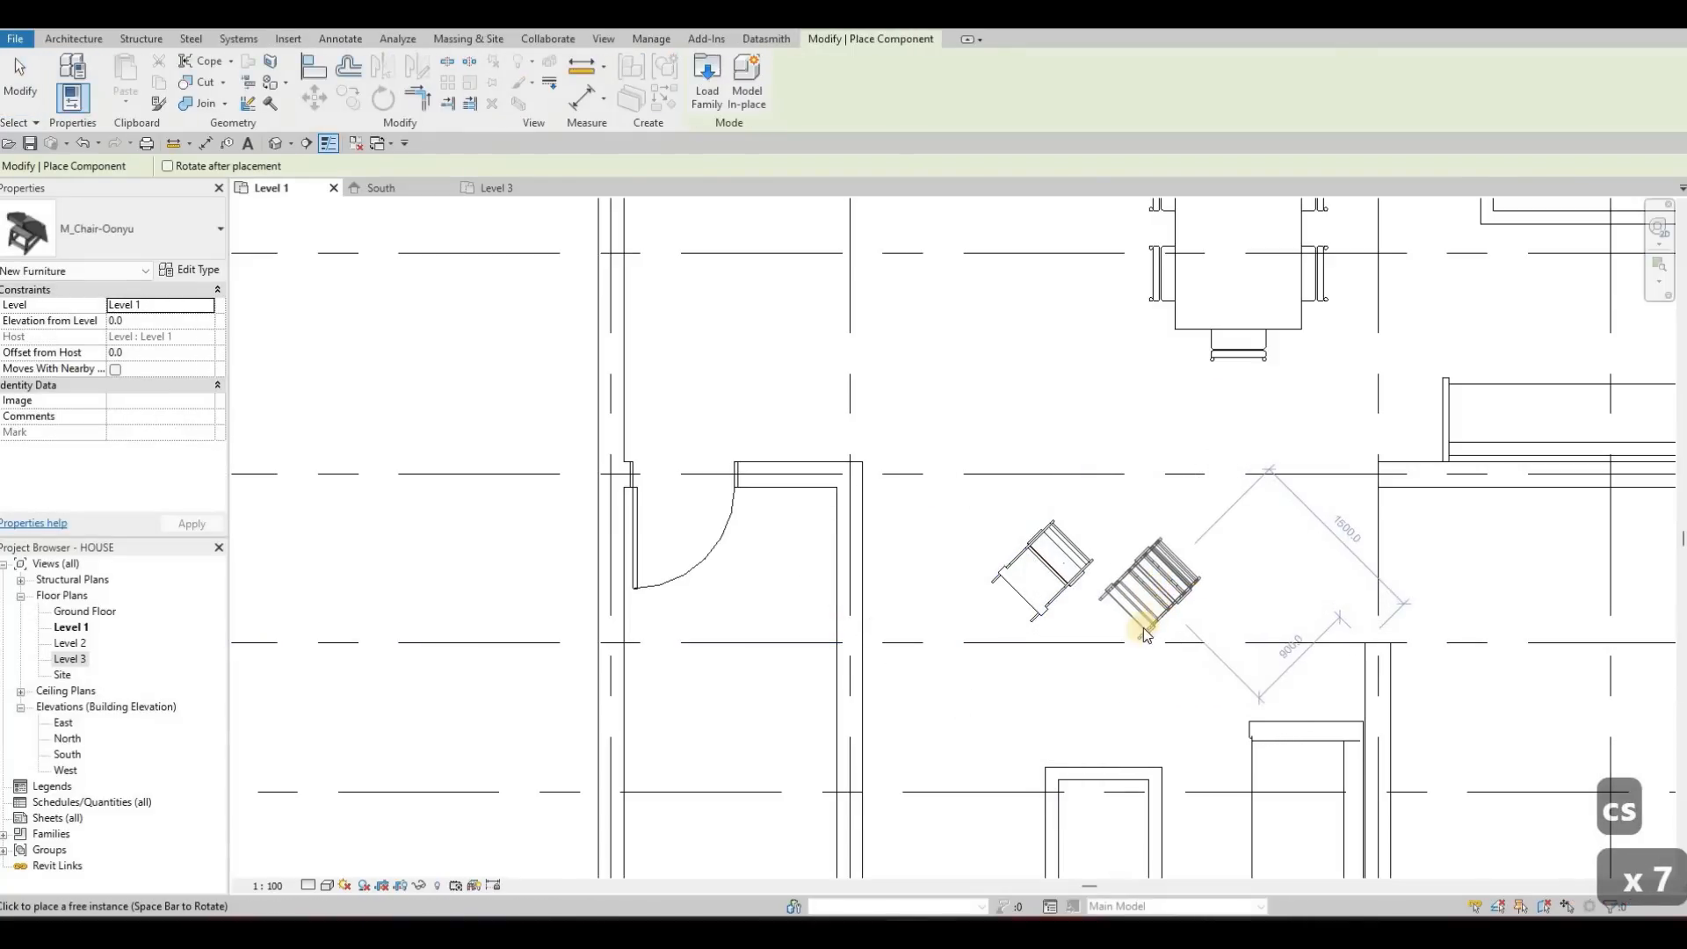
pyautogui.press('Escape')
pyautogui.press('Escape')
pyautogui.press('Escape')
# Nudge both M_Chair-Oonyu chairs together slightly down and to the right, towards the lower coffee table
pyautogui.scroll(1, 957, 487)
pyautogui.scroll(-5, 957, 487)
pyautogui.moveTo(1019, 559); pyautogui.dragTo(914, 424, button='middle')
pyautogui.scroll(-2, 999, 495)
pyautogui.moveTo(1005, 381); pyautogui.dragTo(1037, 412, button='middle')
pyautogui.scroll(1, 1022, 424)
pyautogui.moveTo(1128, 471); pyautogui.dragTo(1155, 427, button='middle')
pyautogui.scroll(2, 1128, 391)
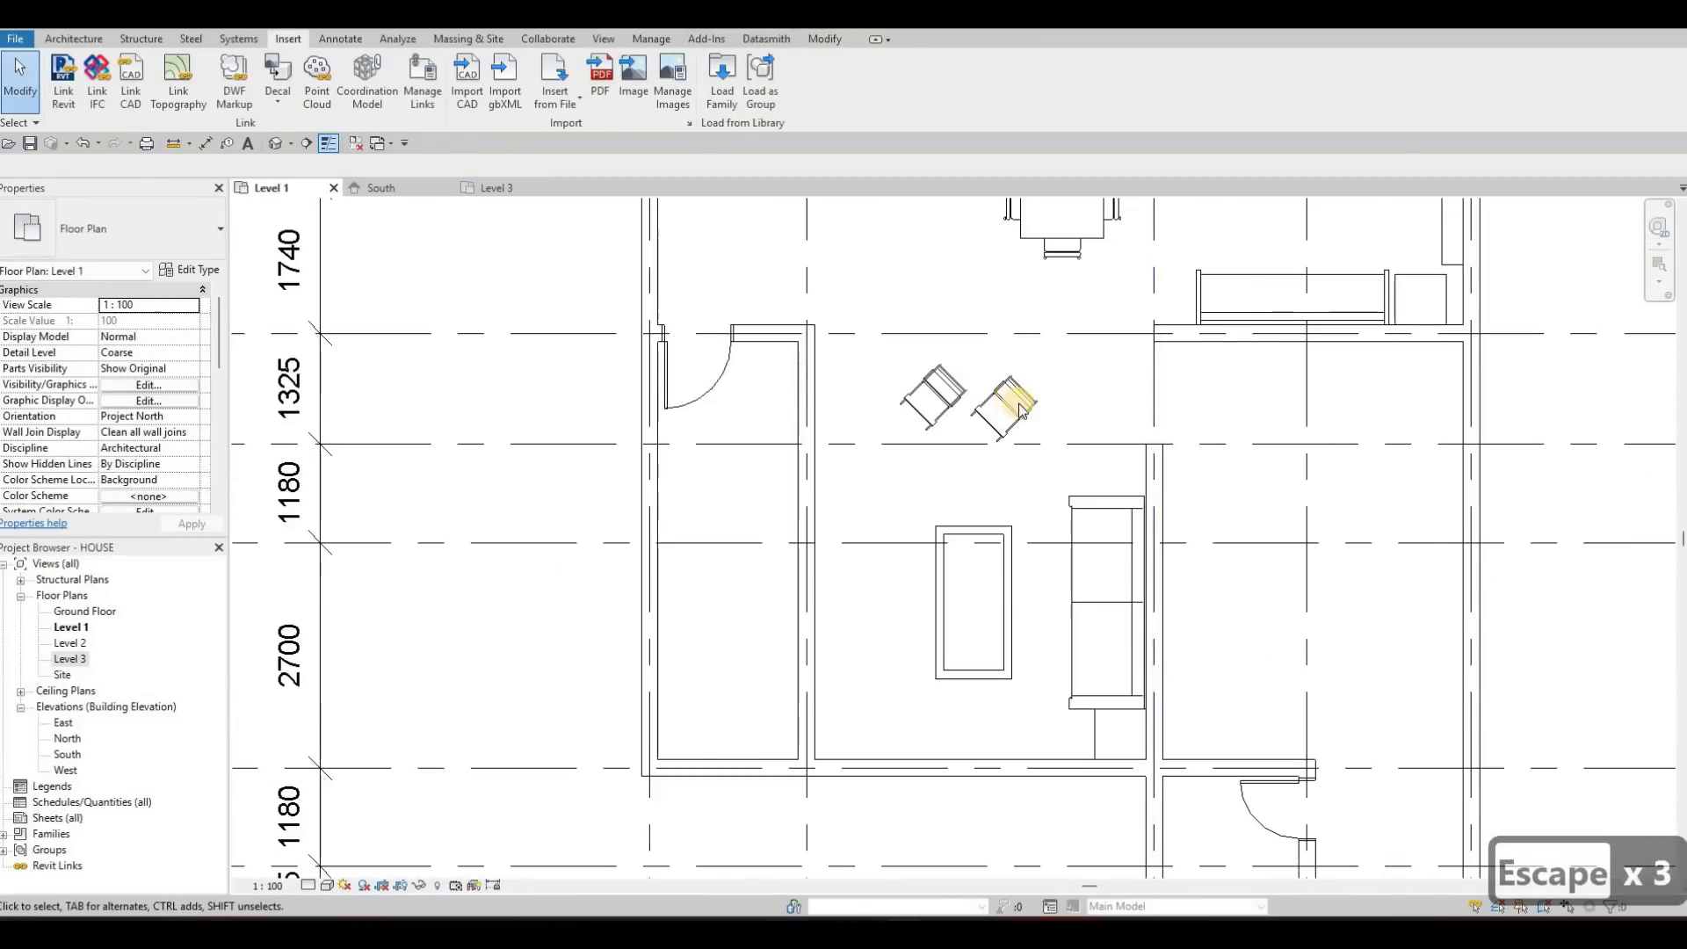
pyautogui.click(1019, 410)
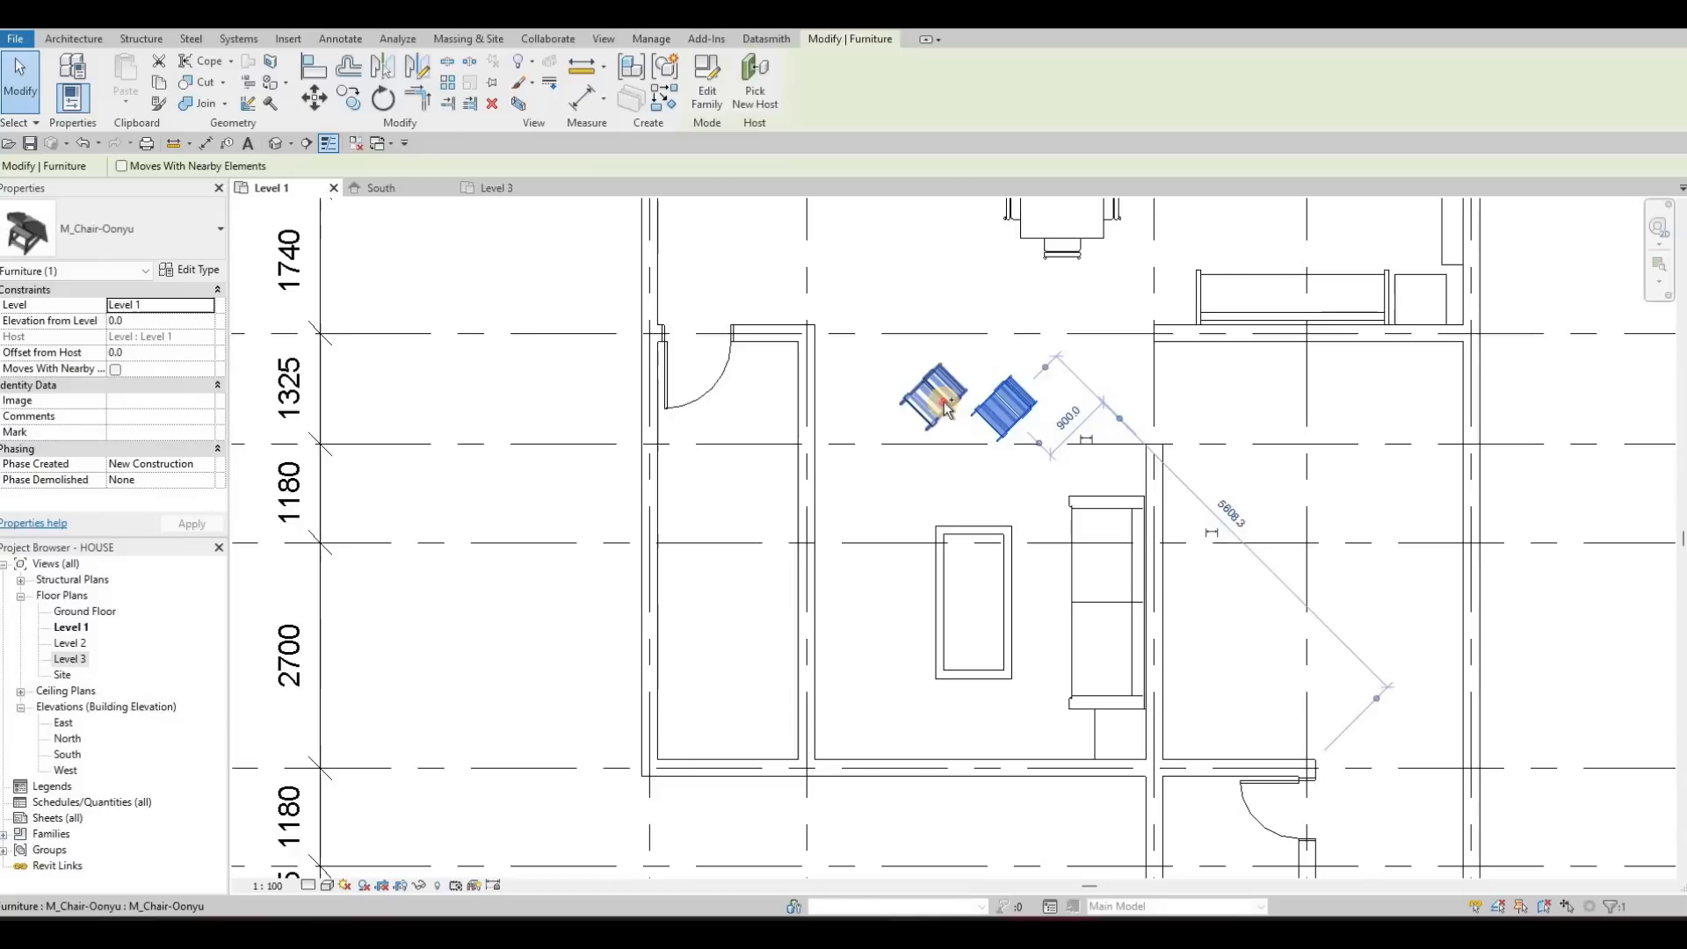
pyautogui.keyDown('ctrl'); pyautogui.click(948, 403); pyautogui.keyUp('ctrl')
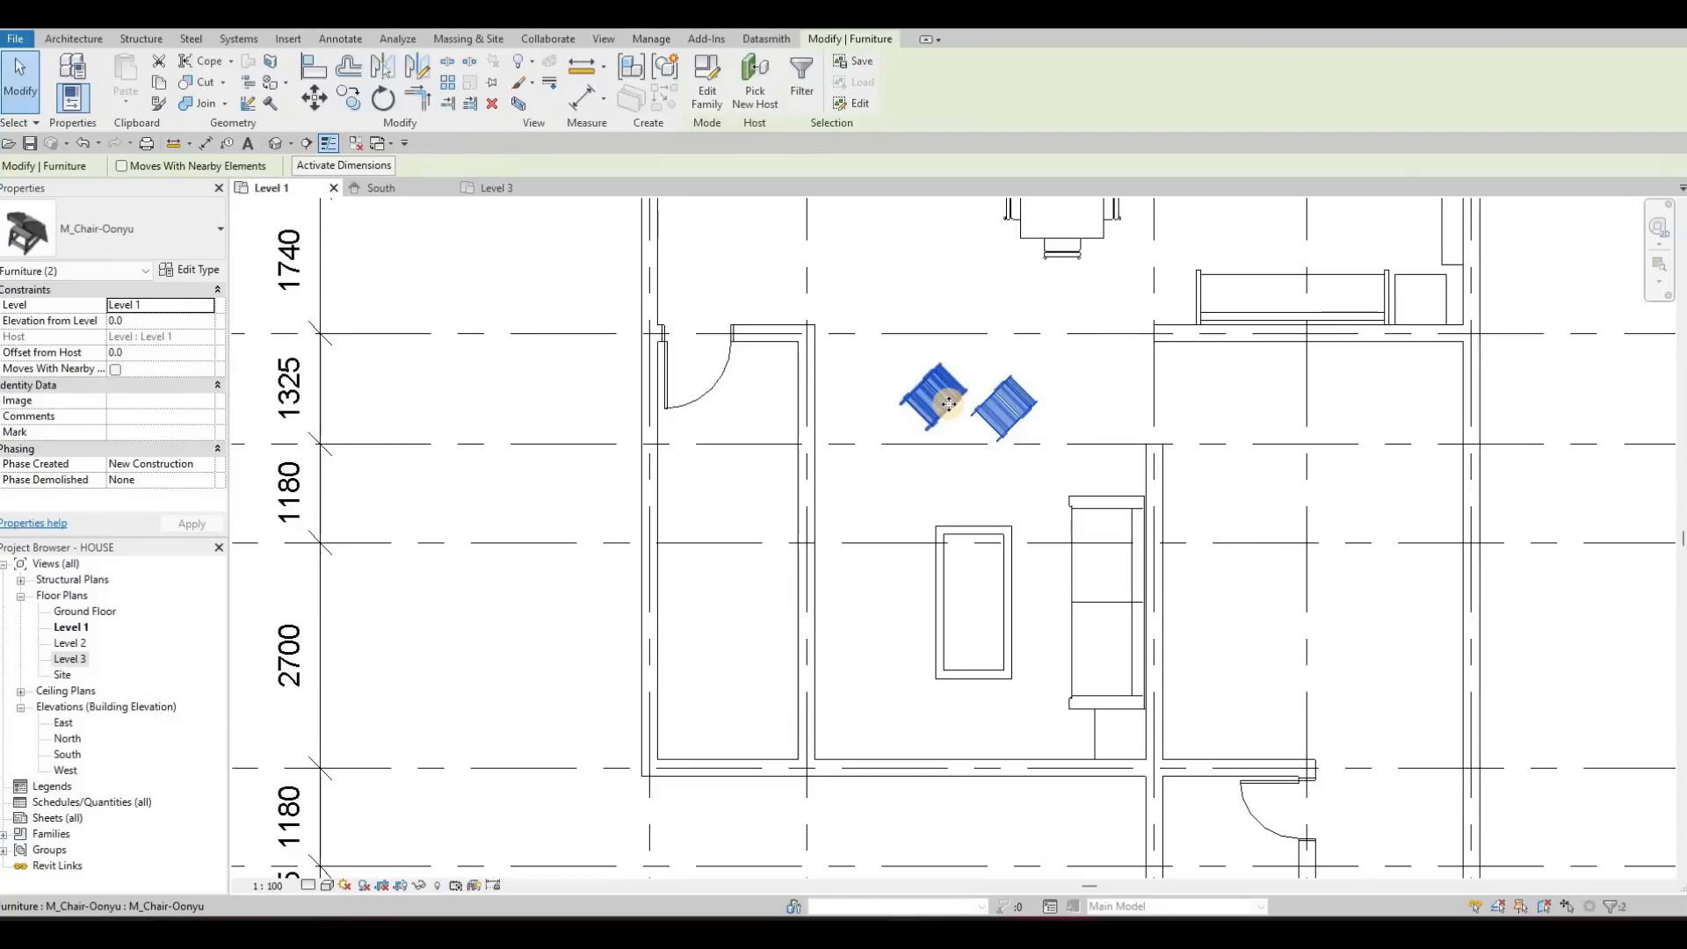
pyautogui.press('Right')
pyautogui.press('Down')
pyautogui.press('Down')
pyautogui.press('Down')
pyautogui.press('Right')
pyautogui.press('Right')
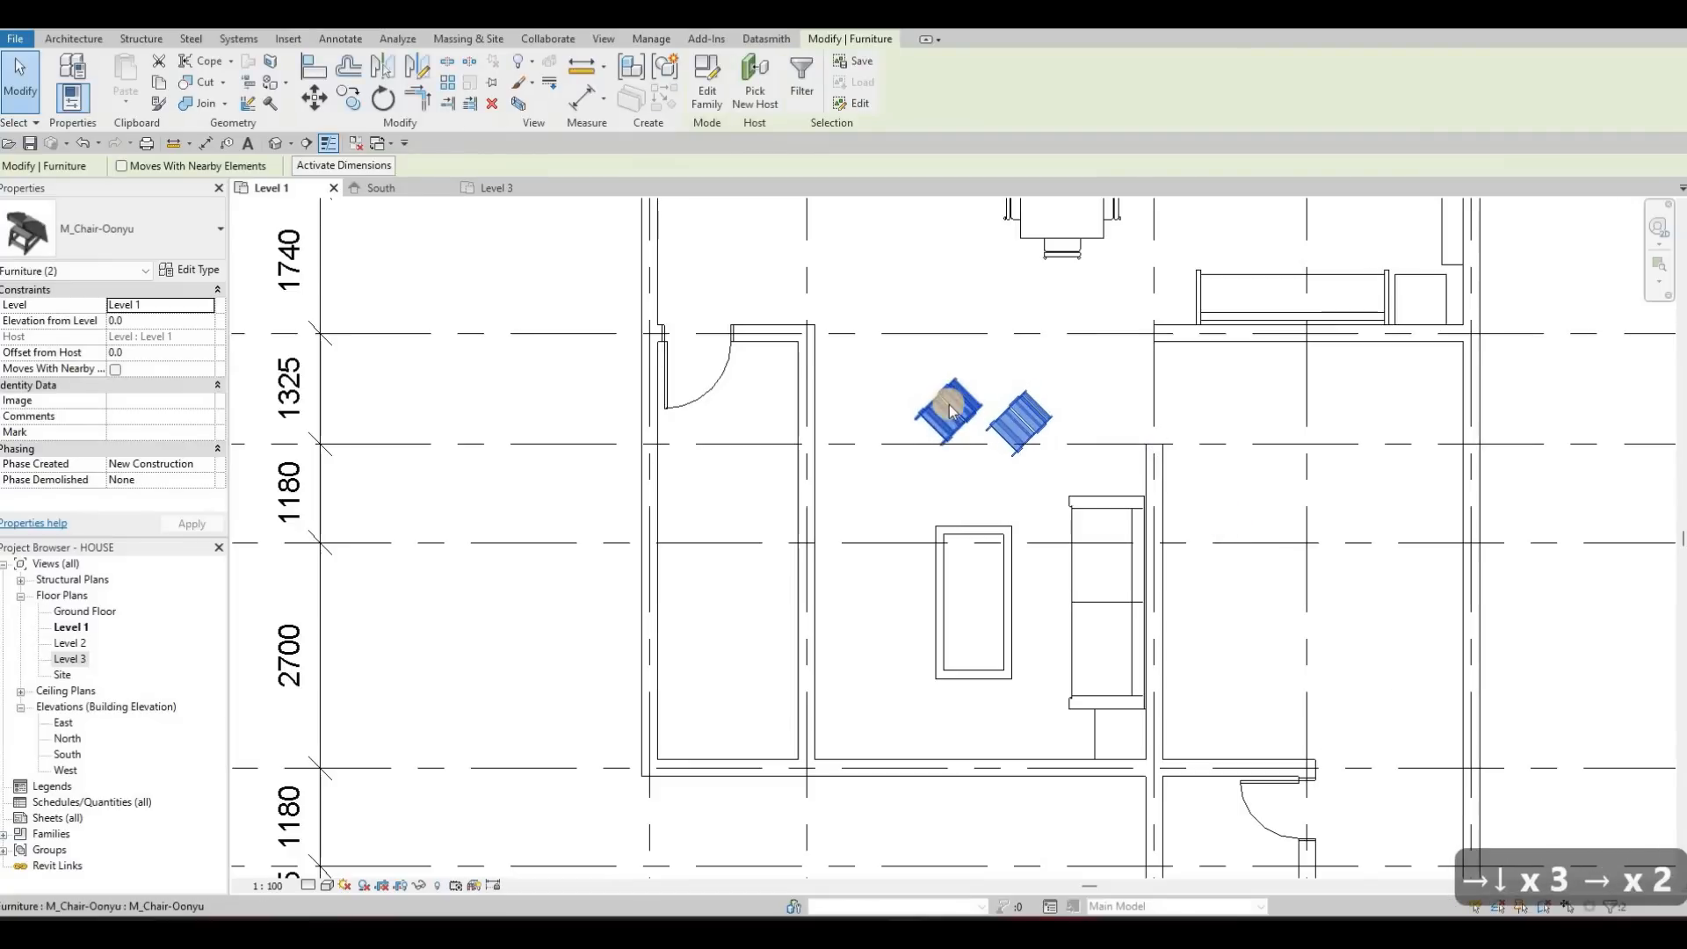
pyautogui.press('Escape')
# Start loading a family and go up from the Seating folder to the US Metric library folder
pyautogui.moveTo(990, 353); pyautogui.dragTo(994, 399, button='middle')
pyautogui.scroll(-1, 957, 487)
pyautogui.scroll(-1, 1106, 347)
pyautogui.moveTo(1117, 345); pyautogui.dragTo(1028, 546, button='middle')
pyautogui.moveTo(1025, 381); pyautogui.dragTo(1016, 384, button='middle')
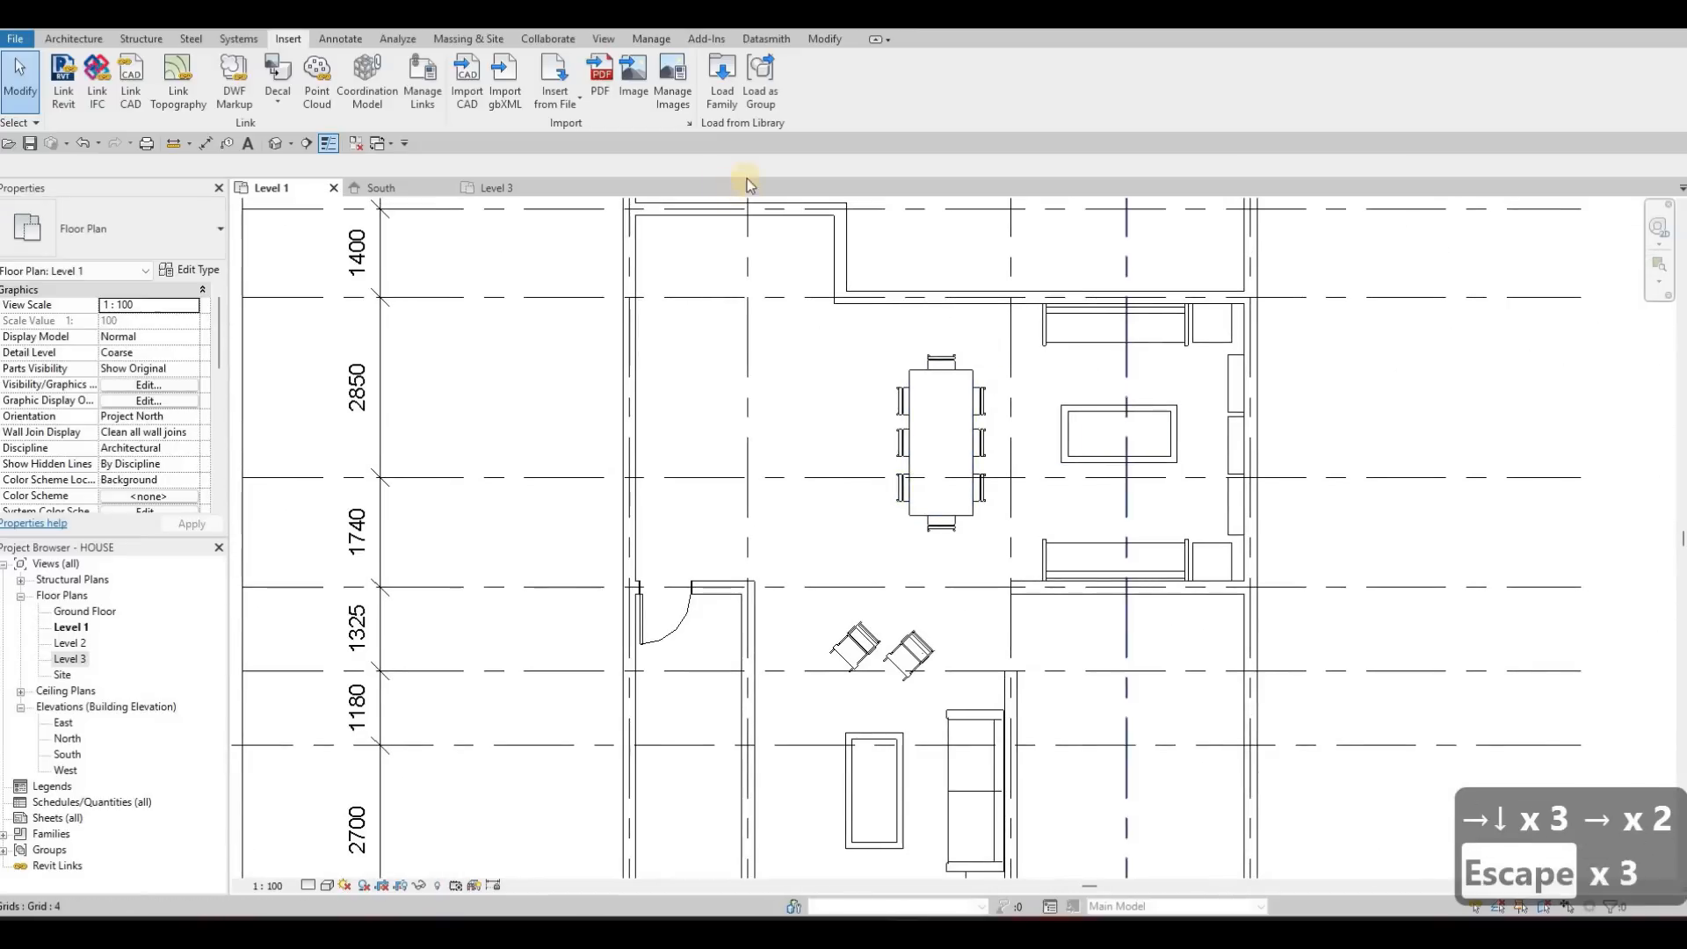
pyautogui.click(721, 106)
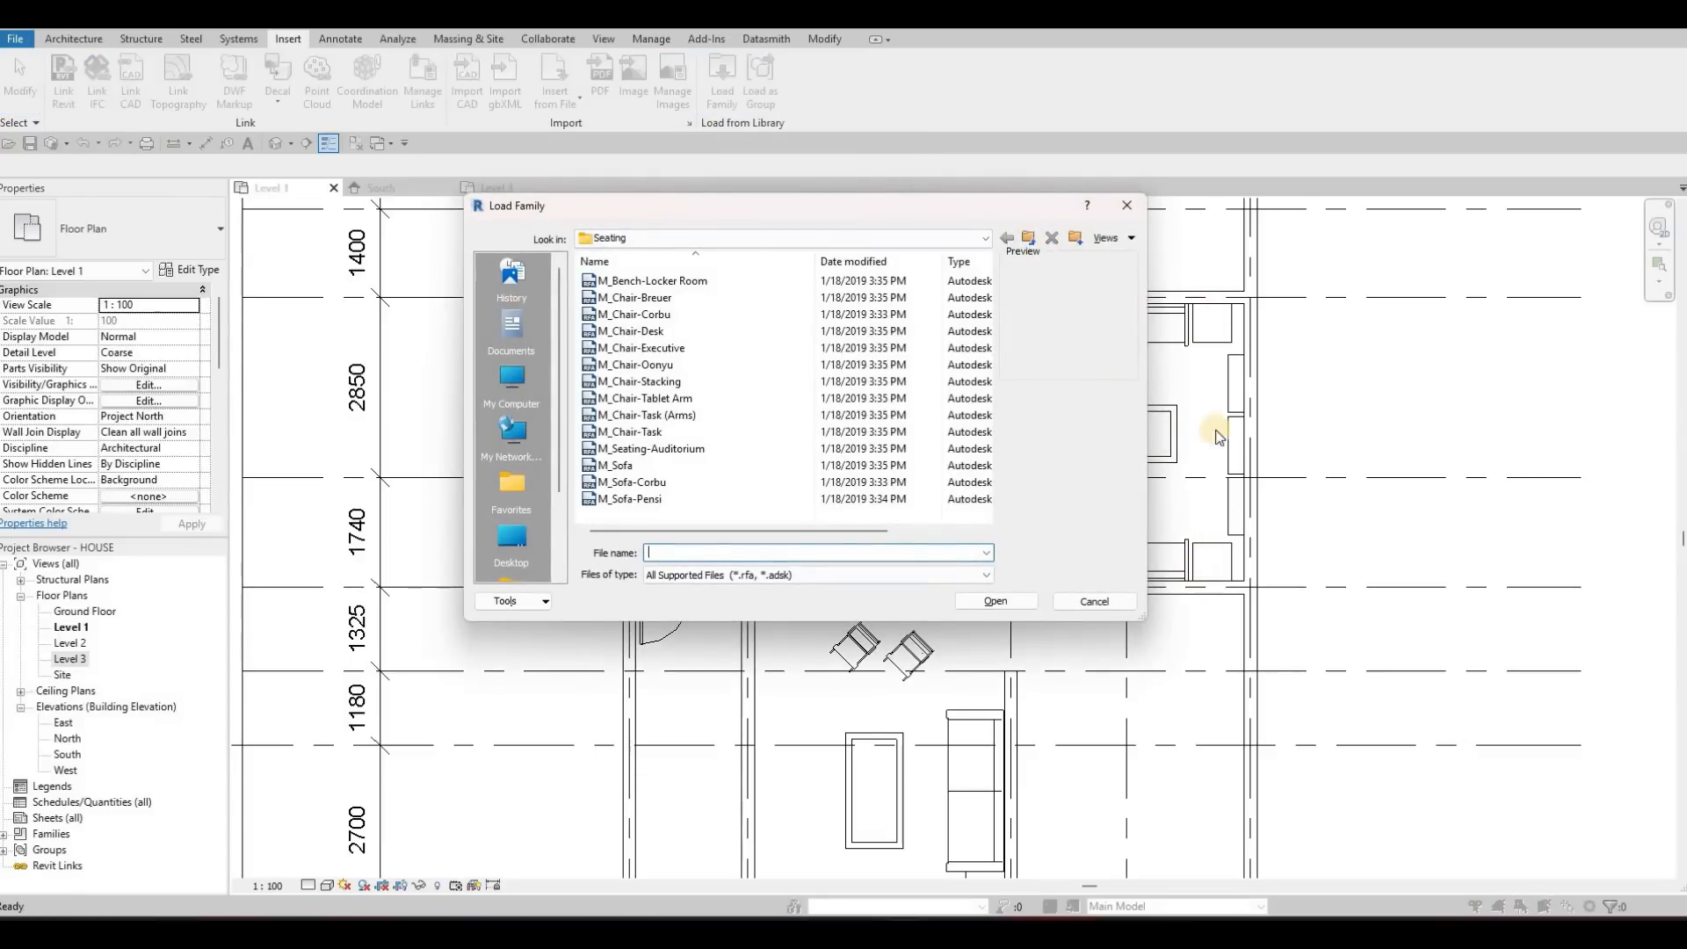
pyautogui.click(1028, 237)
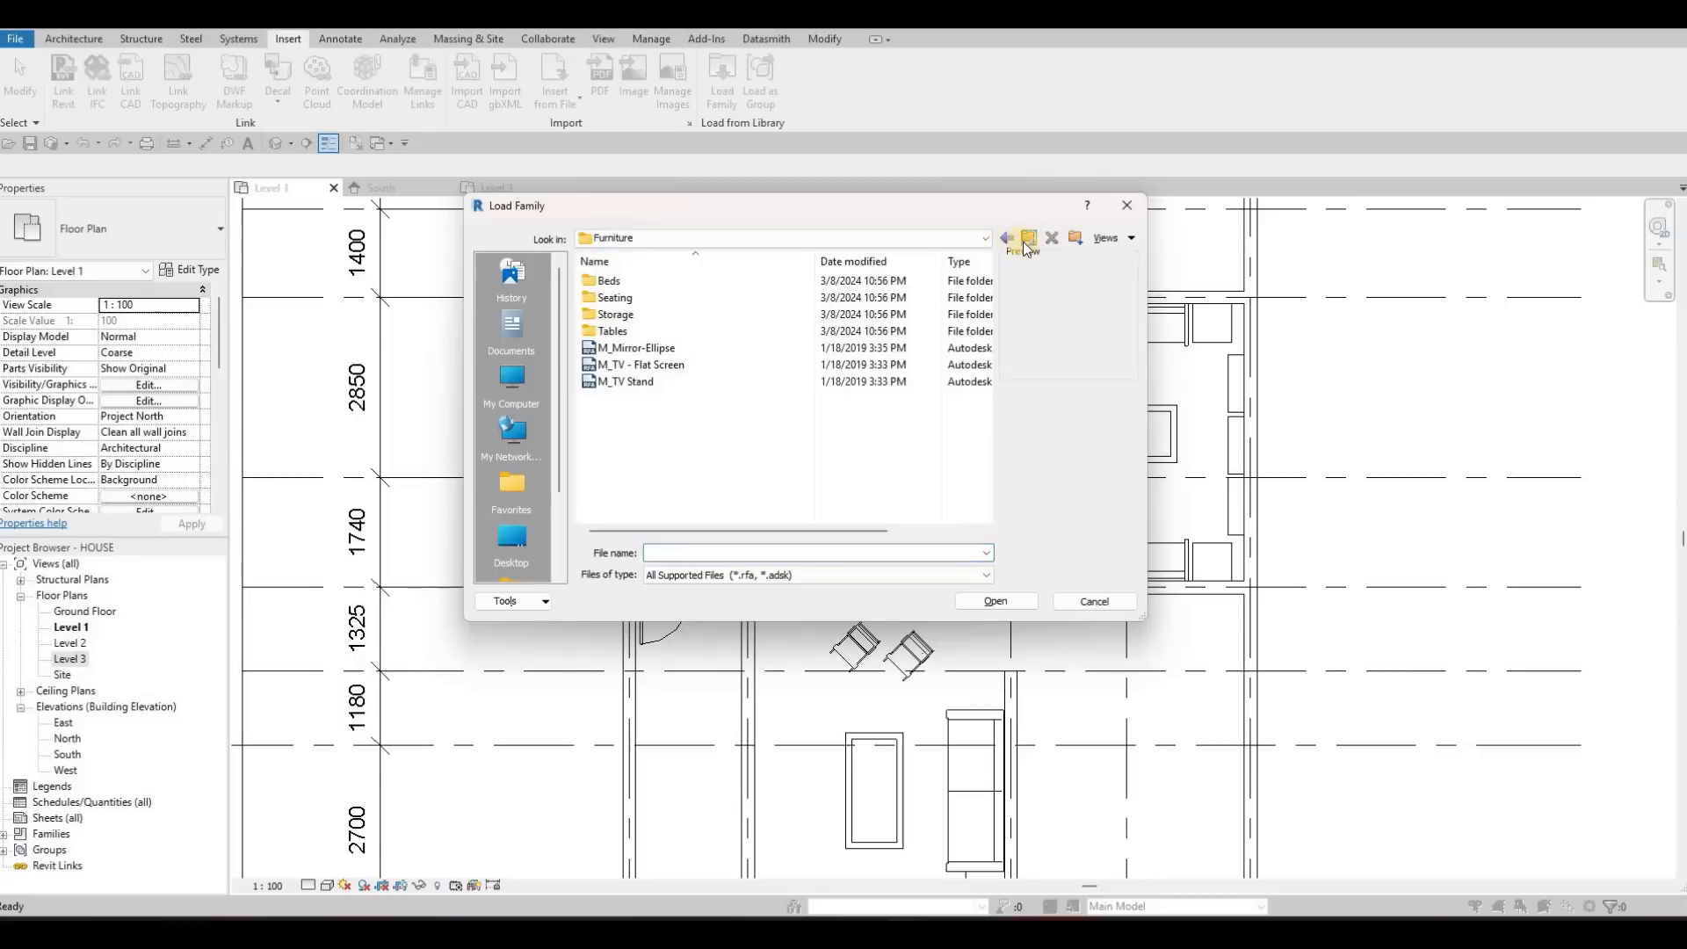
pyautogui.scroll(-3, 685, 413)
pyautogui.scroll(-4, 677, 407)
pyautogui.scroll(4, 675, 407)
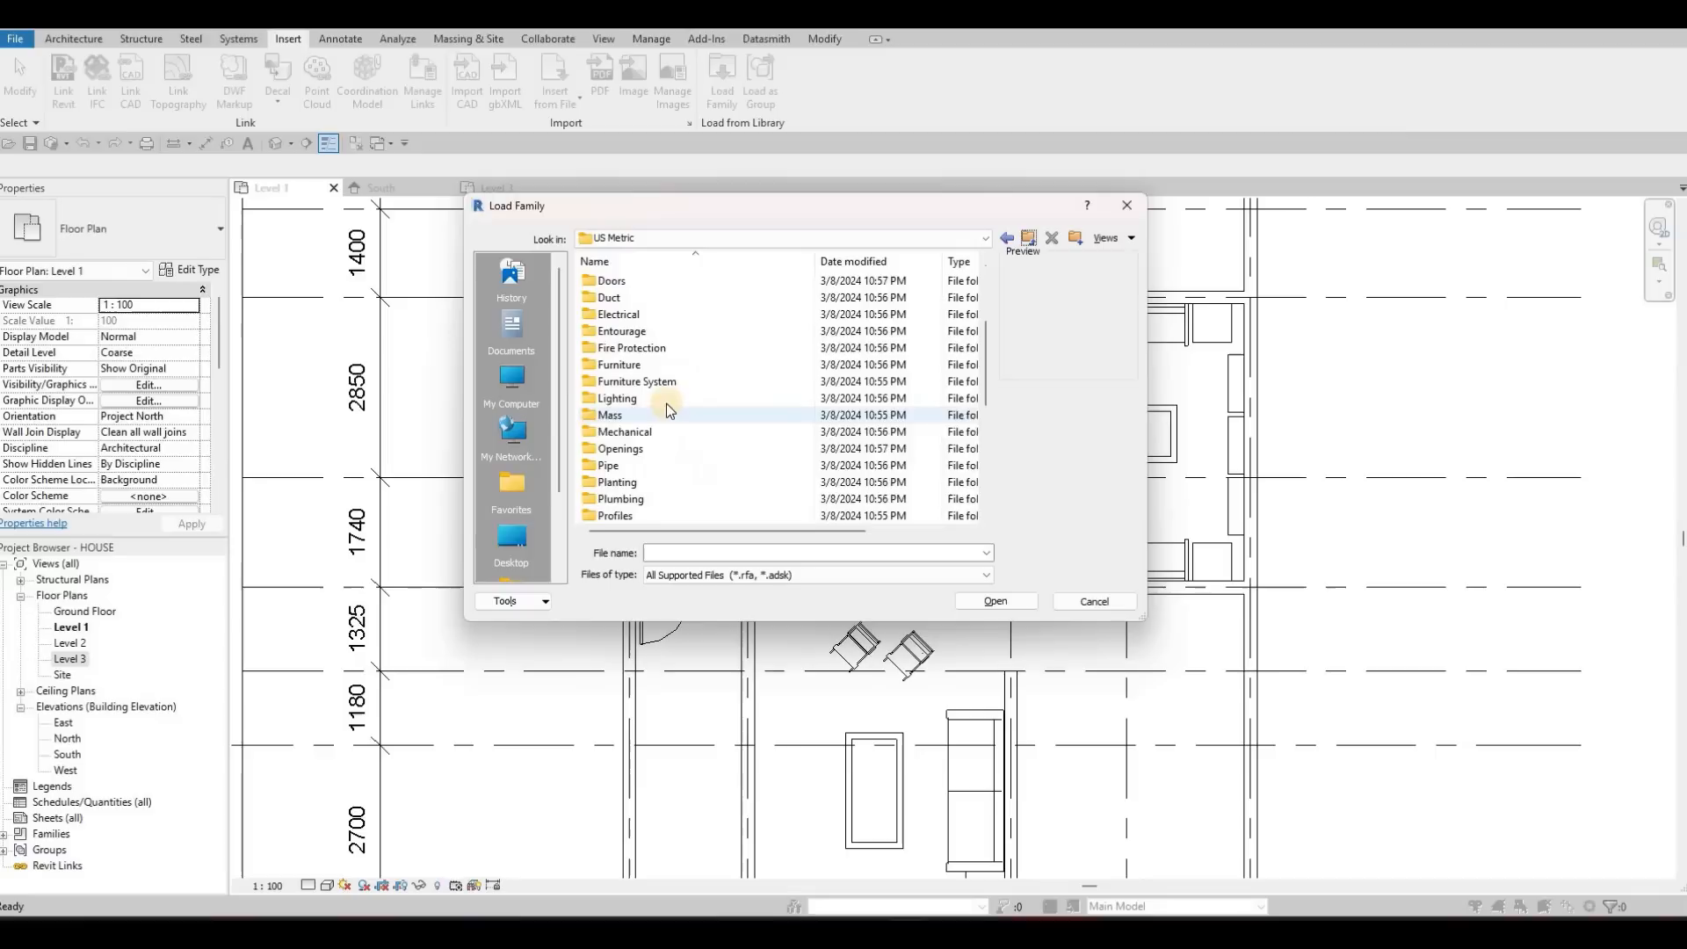
# Open the Internal folder of the architectural lighting families in the US Metric library
pyautogui.scroll(2, 650, 398)
pyautogui.scroll(1, 654, 403)
pyautogui.scroll(-3, 642, 406)
pyautogui.doubleClick(616, 398)
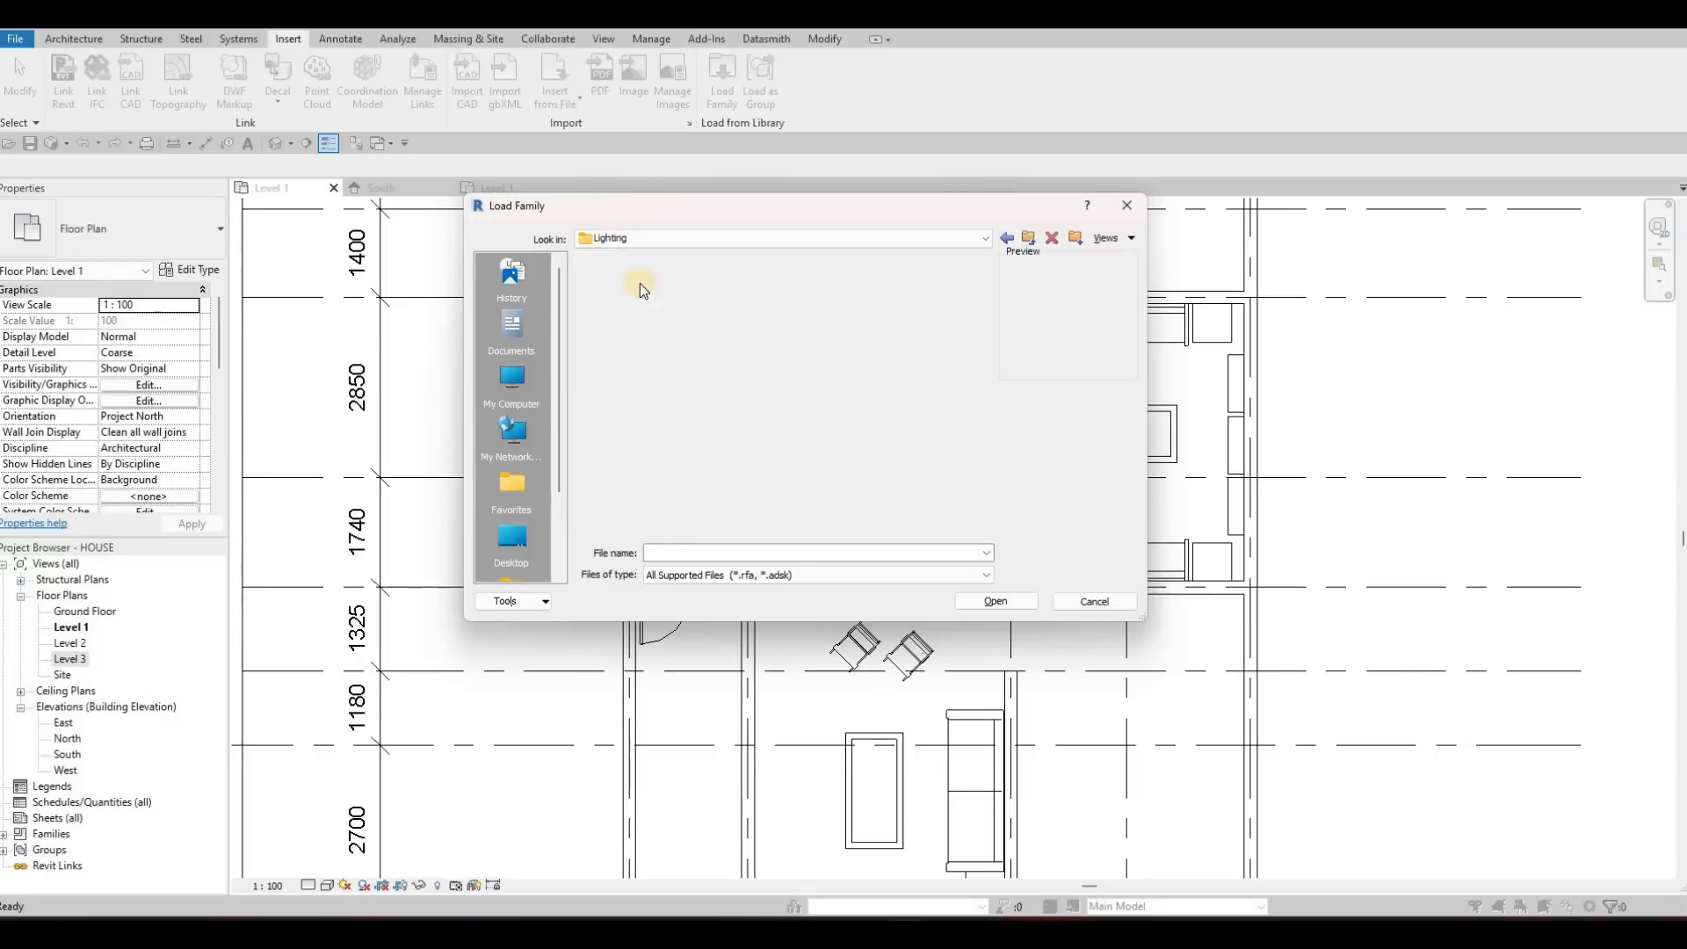
pyautogui.doubleClick(635, 289)
pyautogui.click(634, 298)
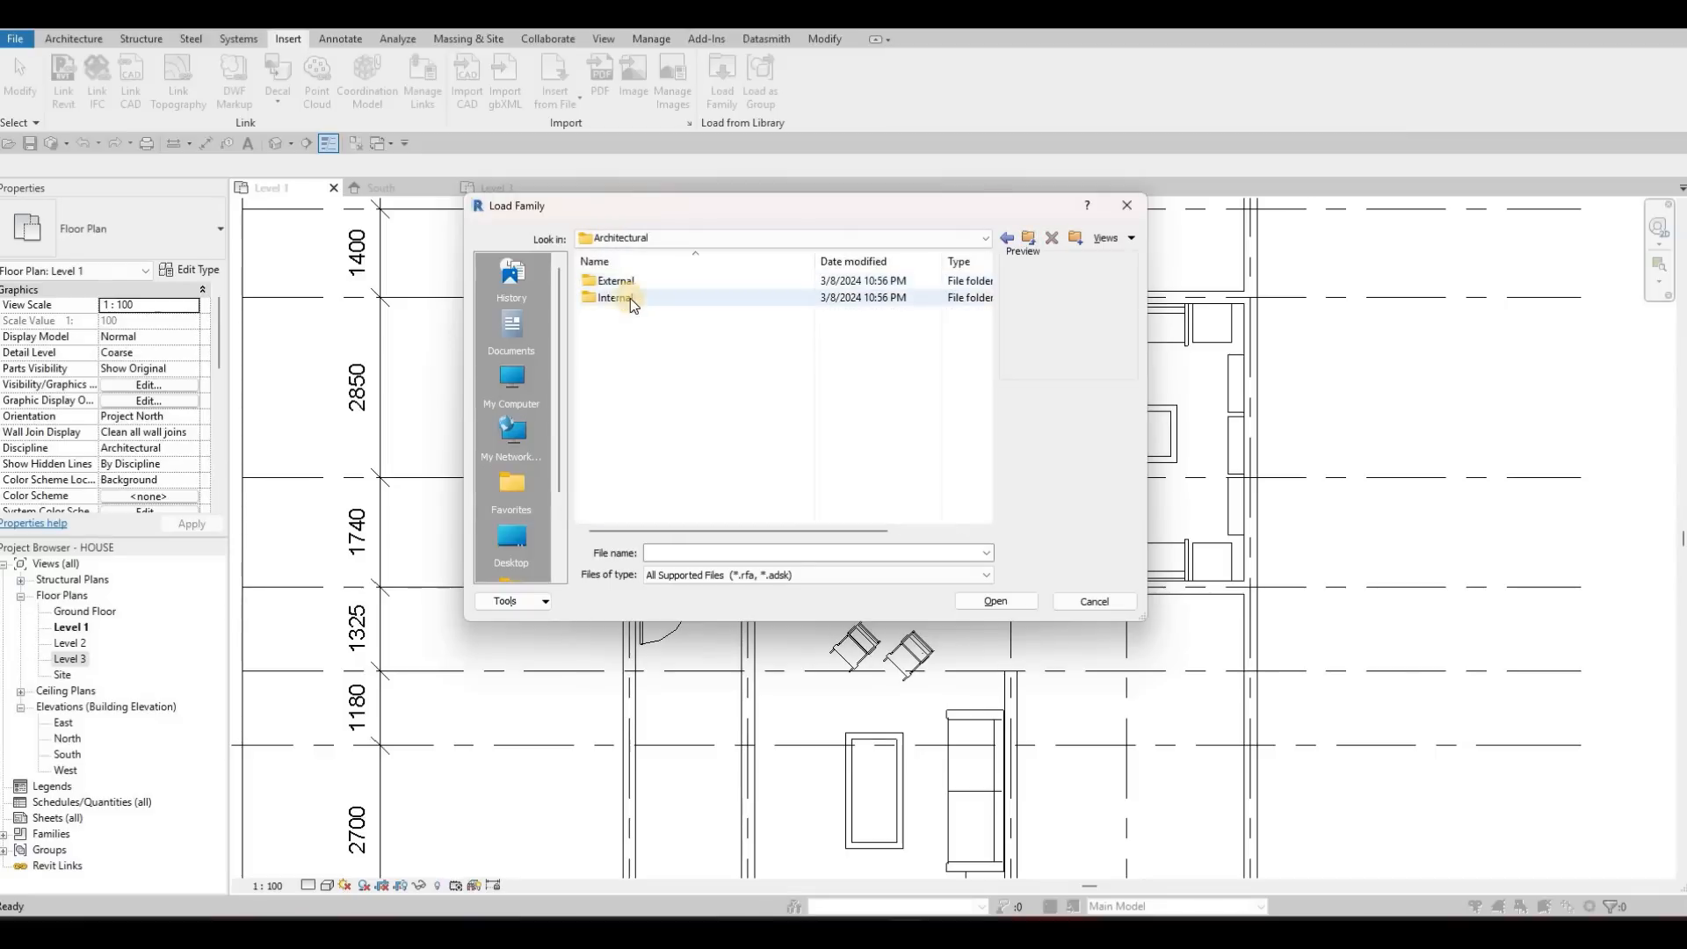
pyautogui.press('Return')
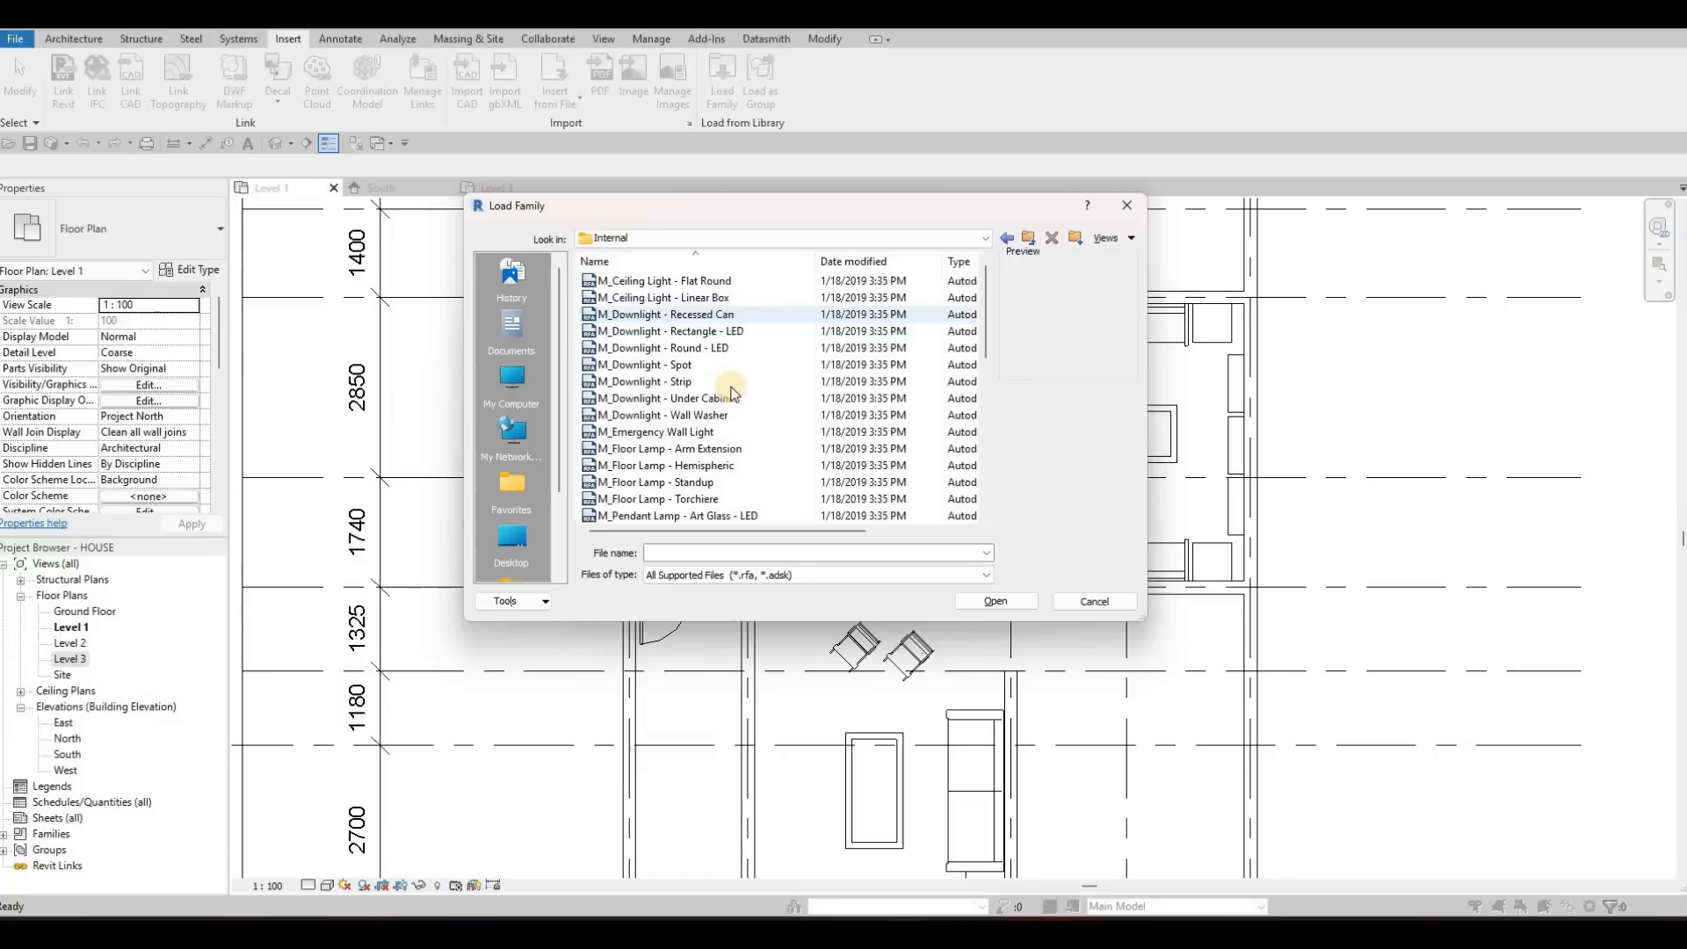
# Preview the floor and table lamp families and load M_Table Lamp - Hemispheric into the project
pyautogui.scroll(-2, 660, 314)
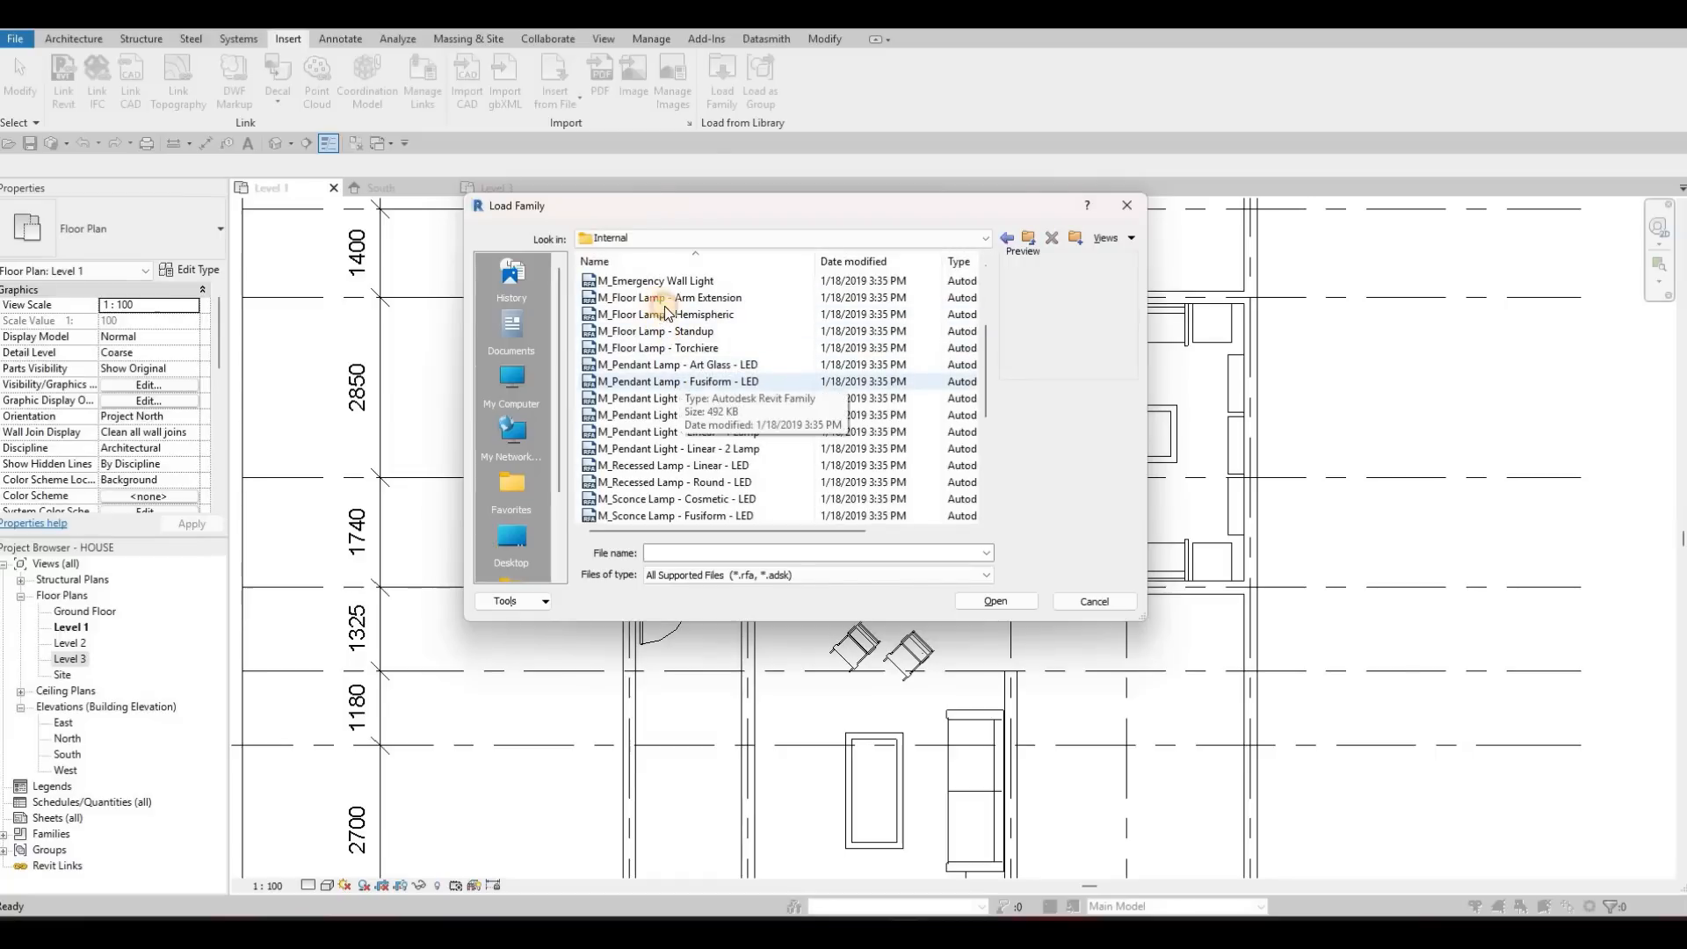
pyautogui.click(664, 297)
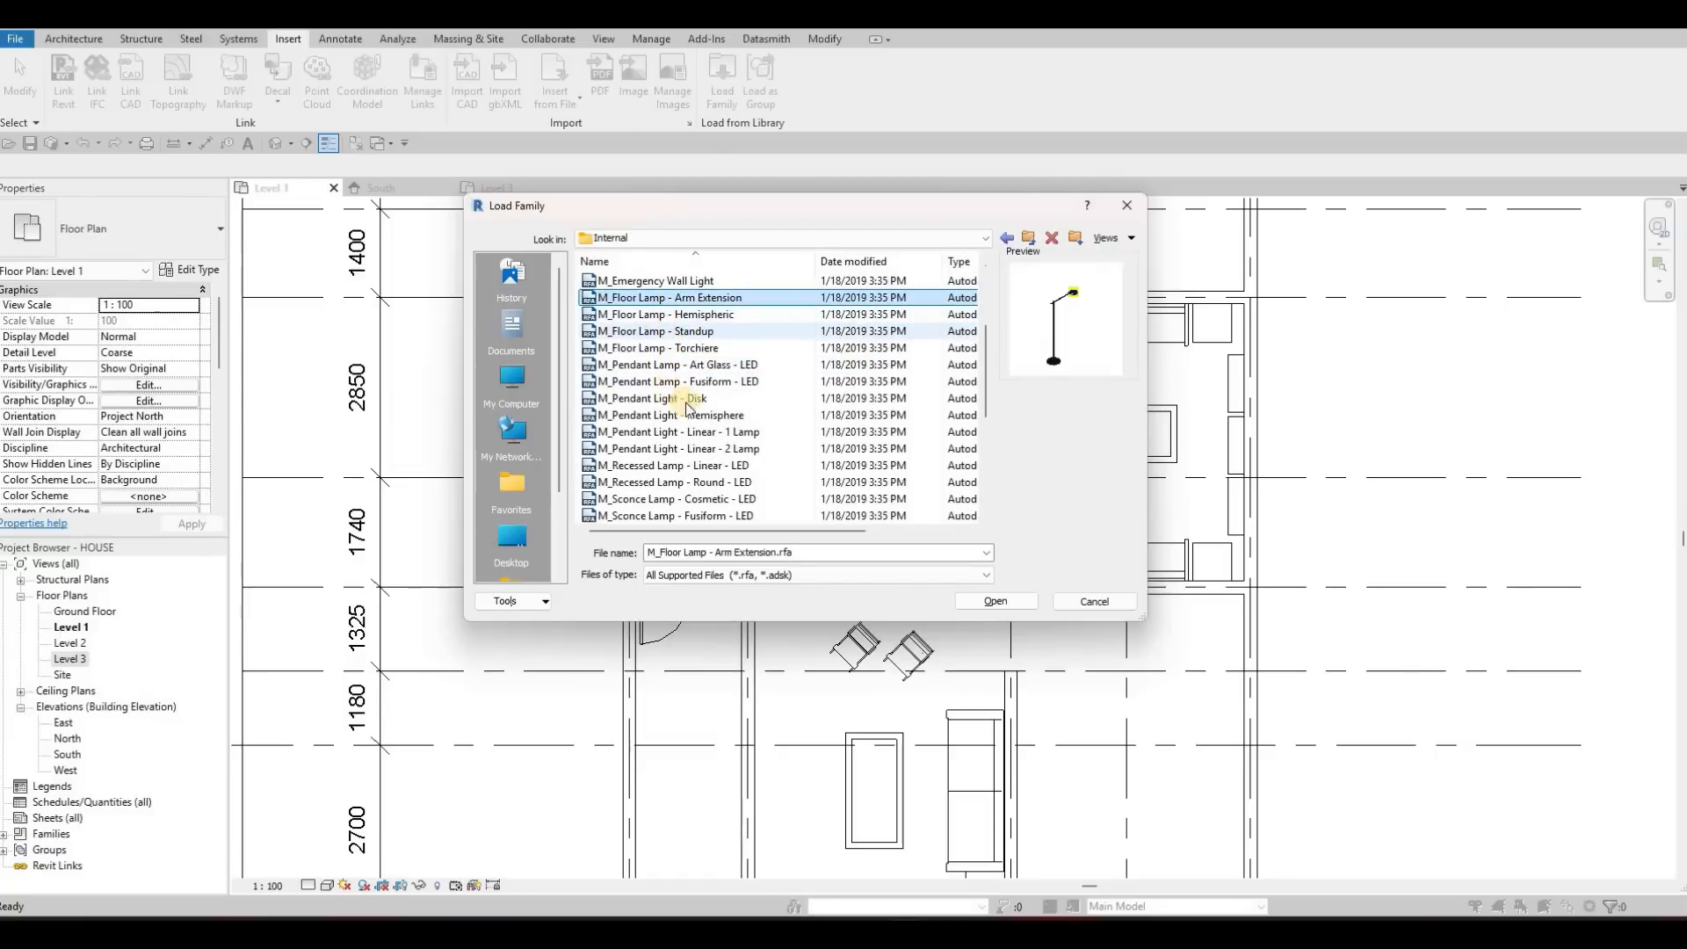
pyautogui.scroll(-3, 682, 458)
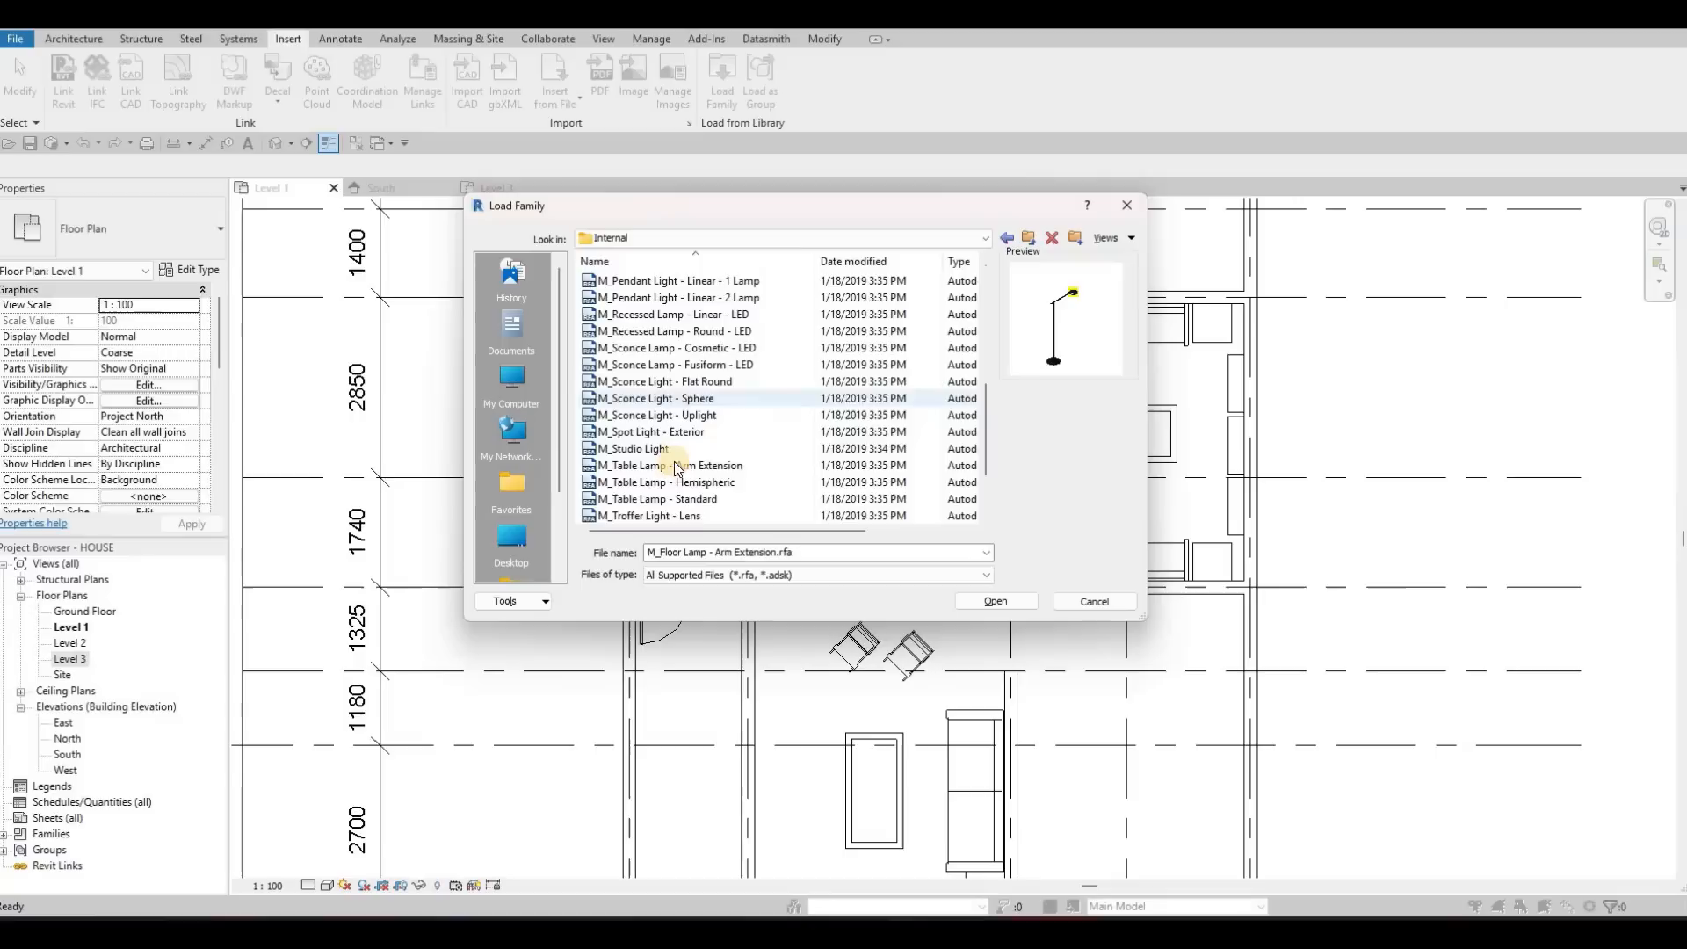
pyautogui.click(773, 466)
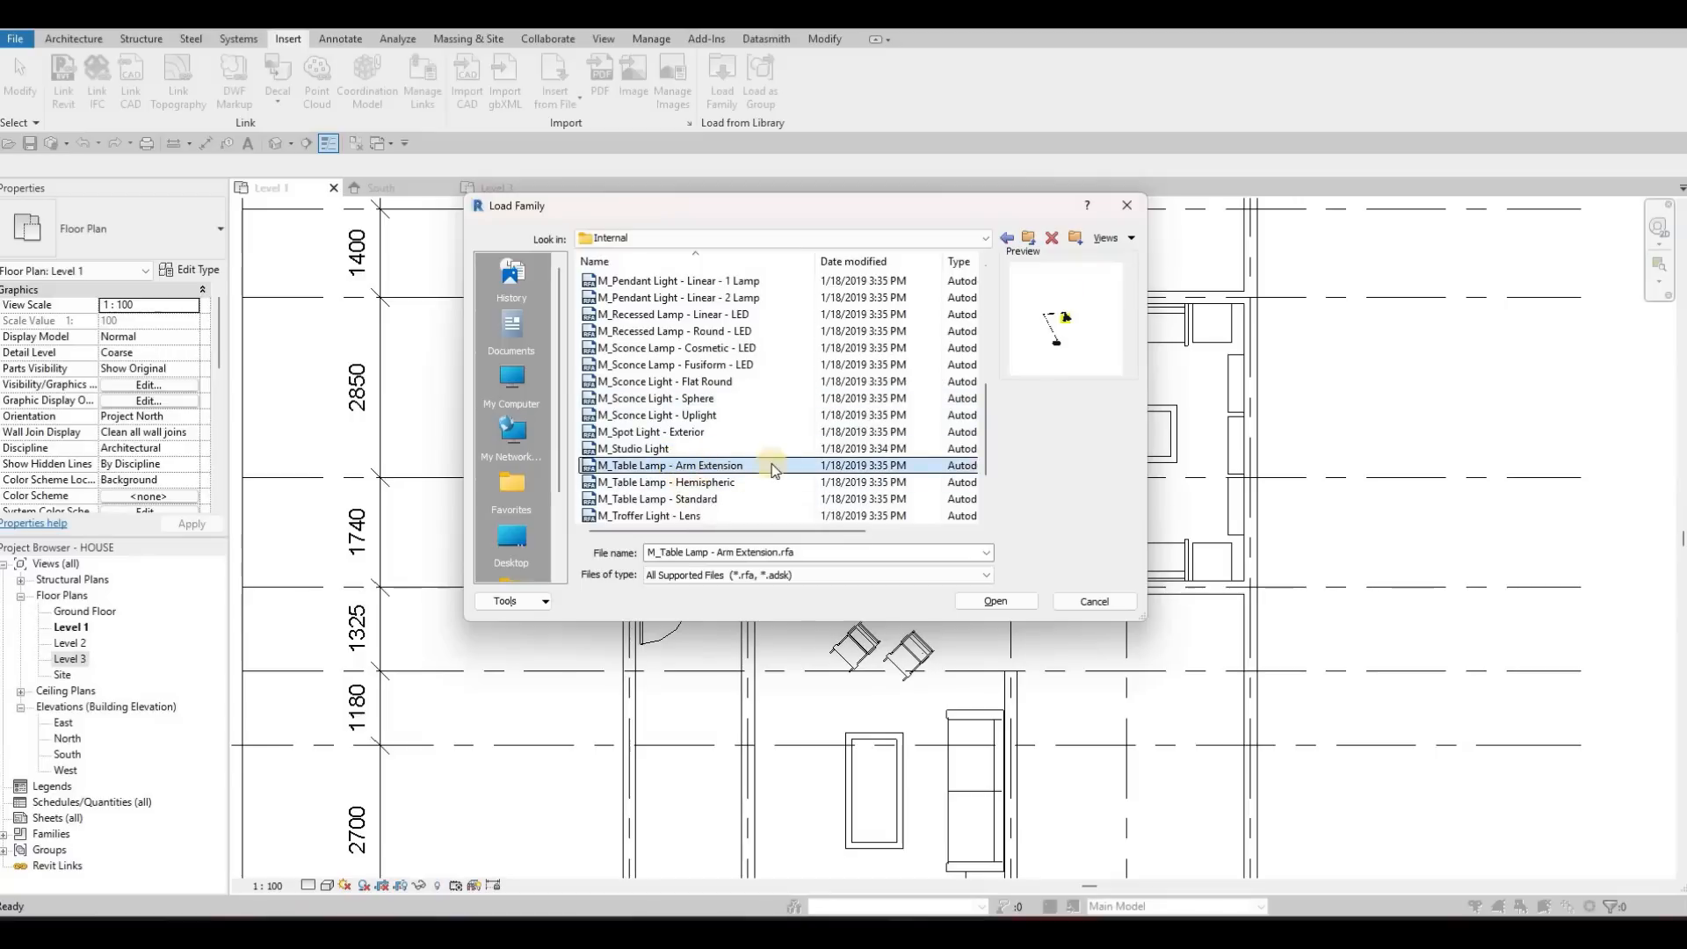
pyautogui.click(702, 483)
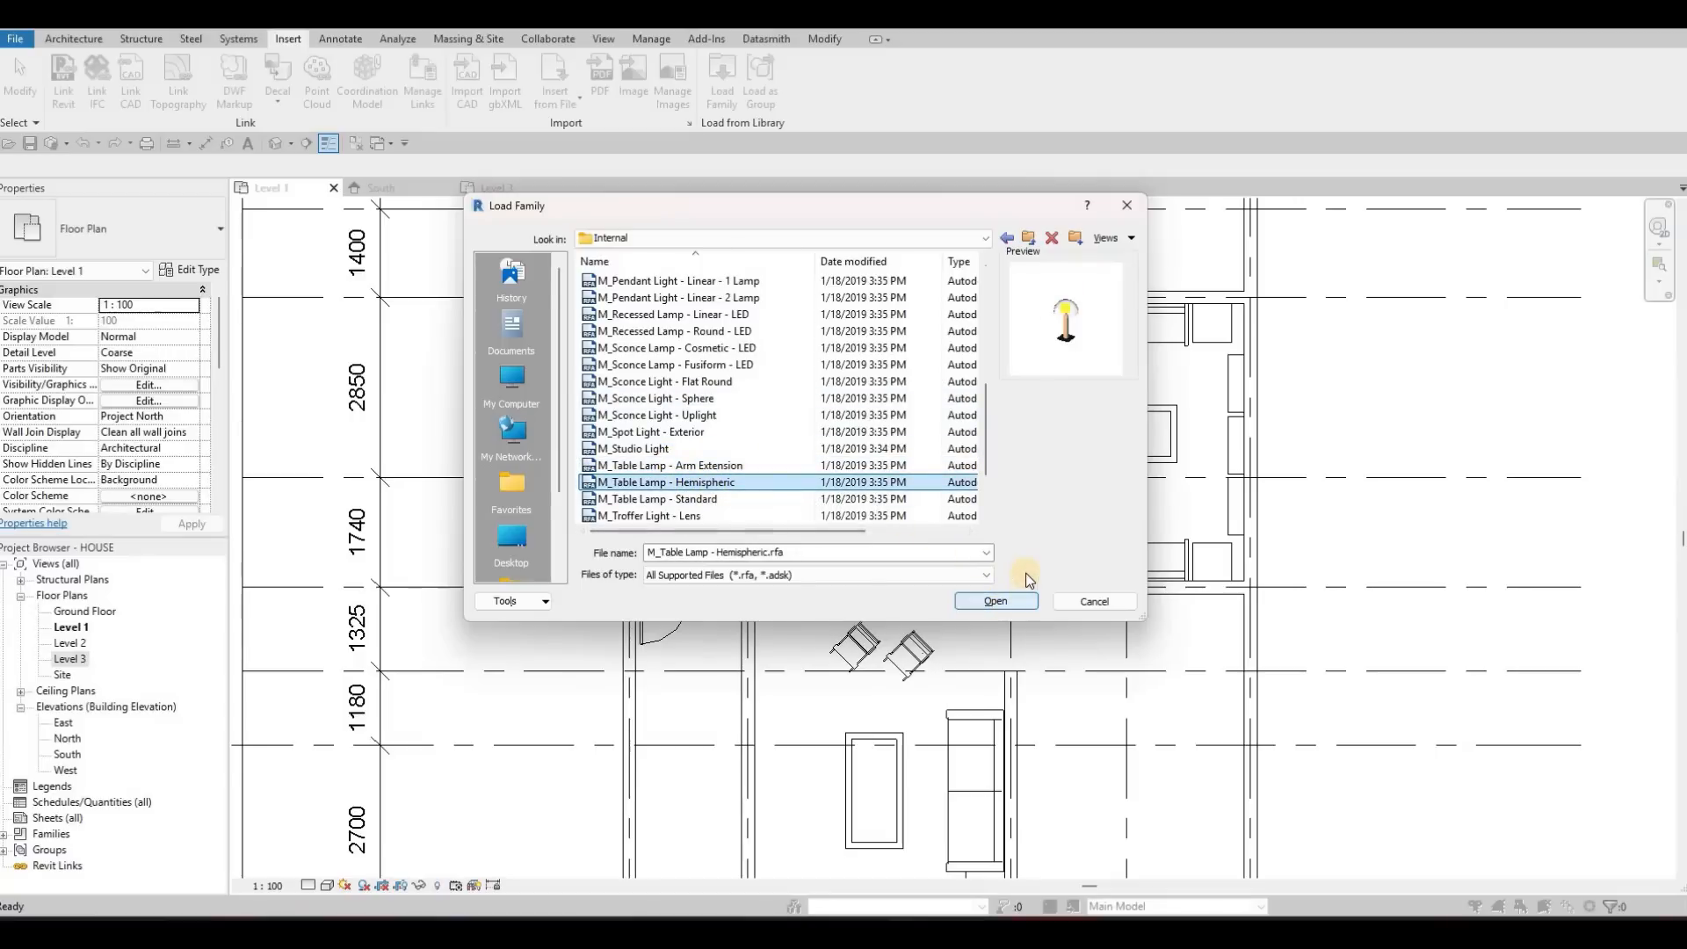
pyautogui.click(997, 602)
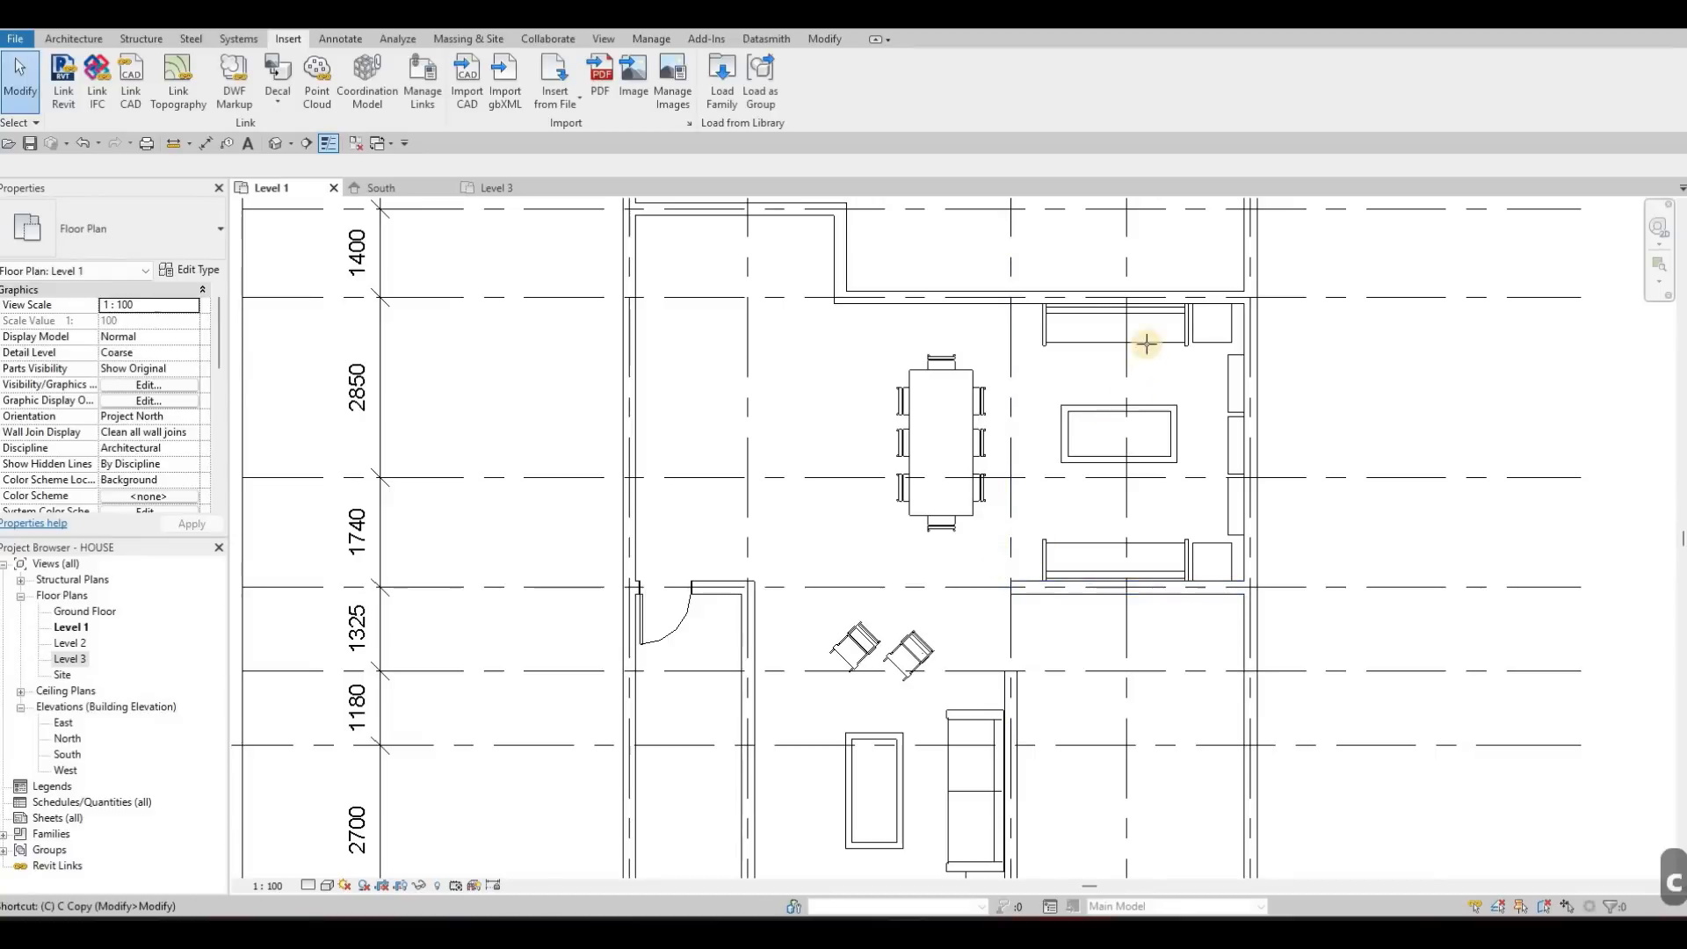
# Place an M_Table Lamp - Hemispheric, type 60W - 120V, on the night stand beside the upper sofa
pyautogui.scroll(5, 1225, 314)
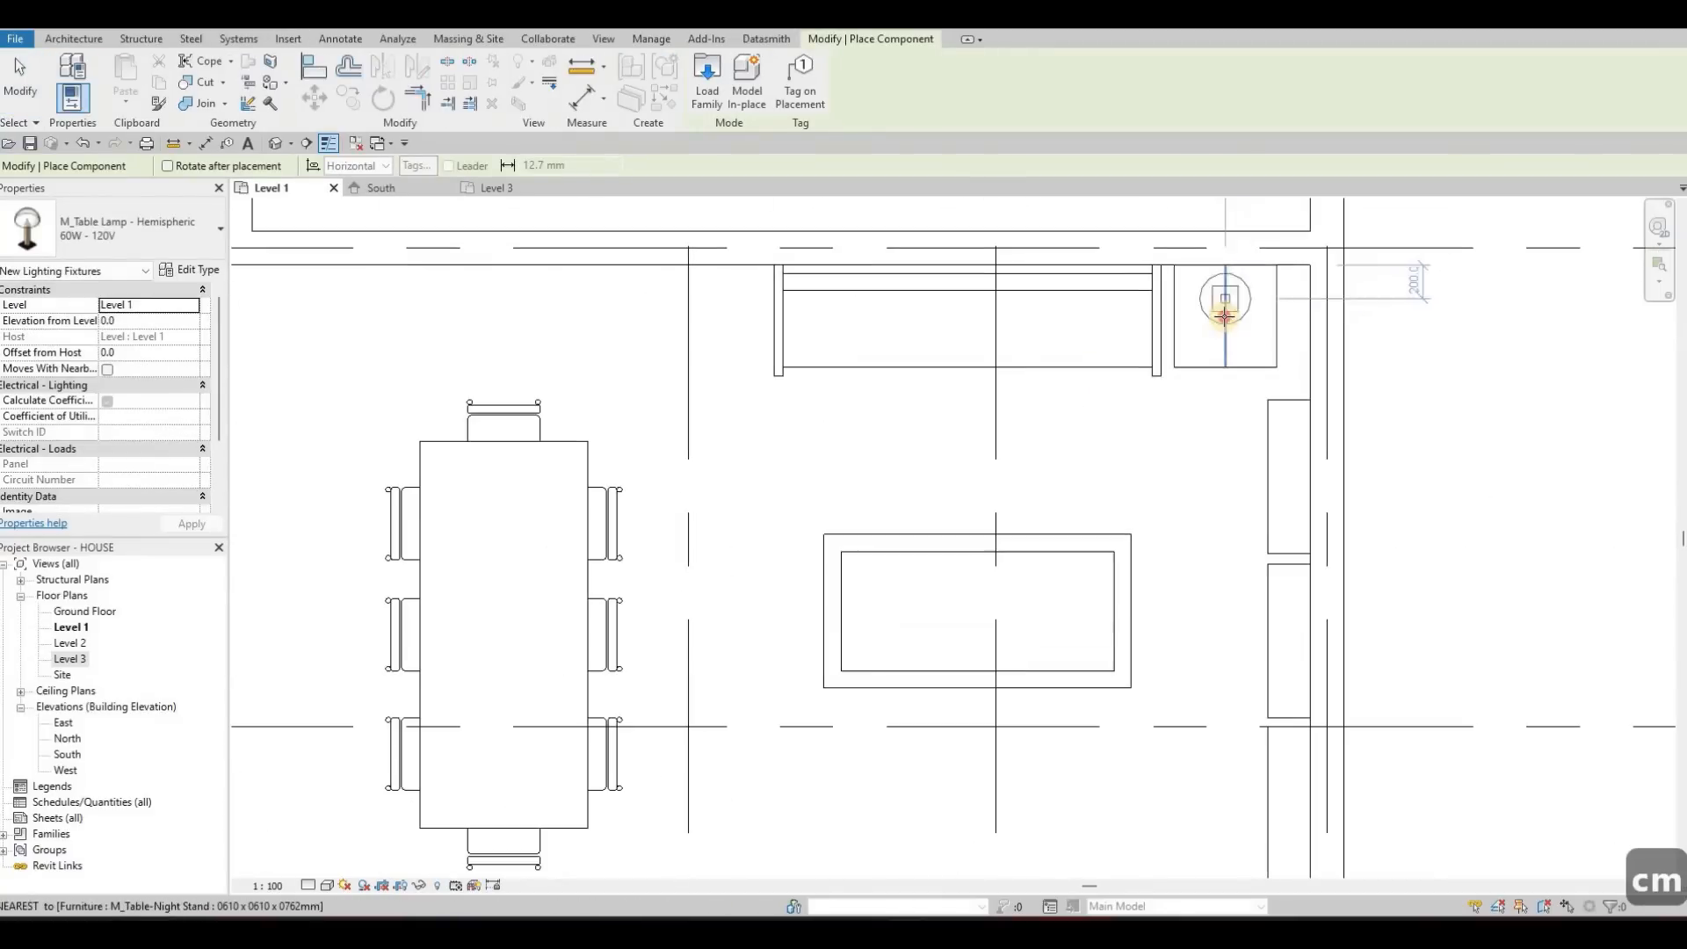
pyautogui.press('Escape')
pyautogui.press('Escape')
pyautogui.moveTo(1182, 233); pyautogui.dragTo(1262, 404)
pyautogui.press('Escape')
pyautogui.press('Escape')
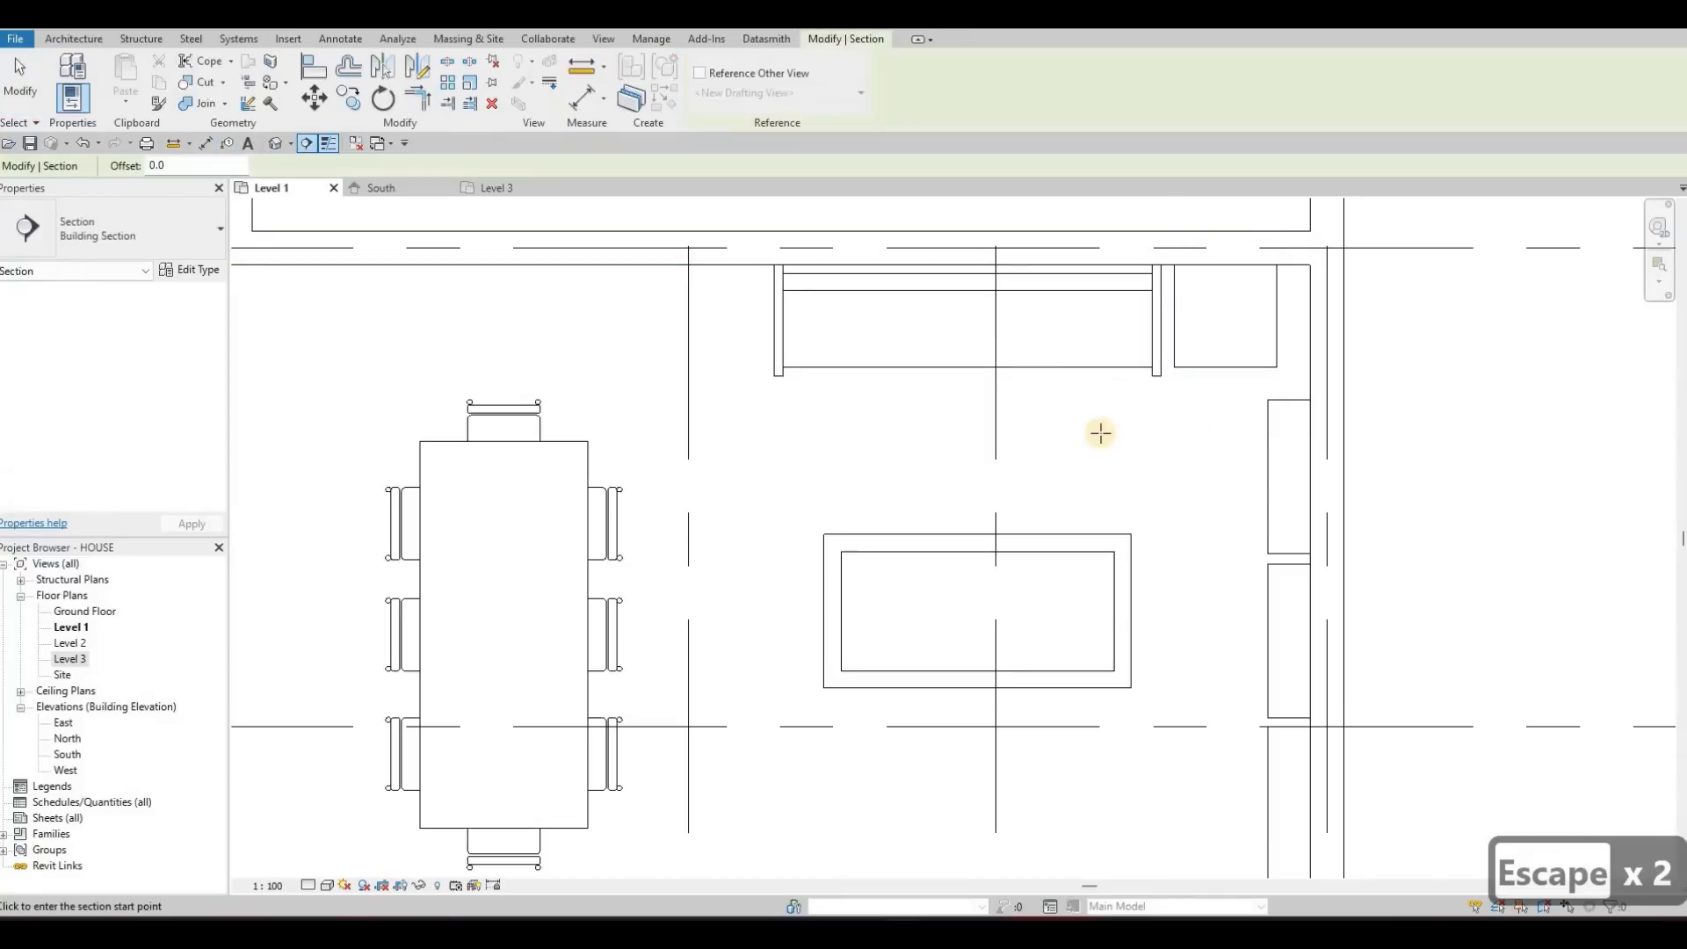
# Draw a horizontal building section between the upper sofa and coffee table, past the exterior wall, facing the night stand, and open its view
pyautogui.click(1420, 436)
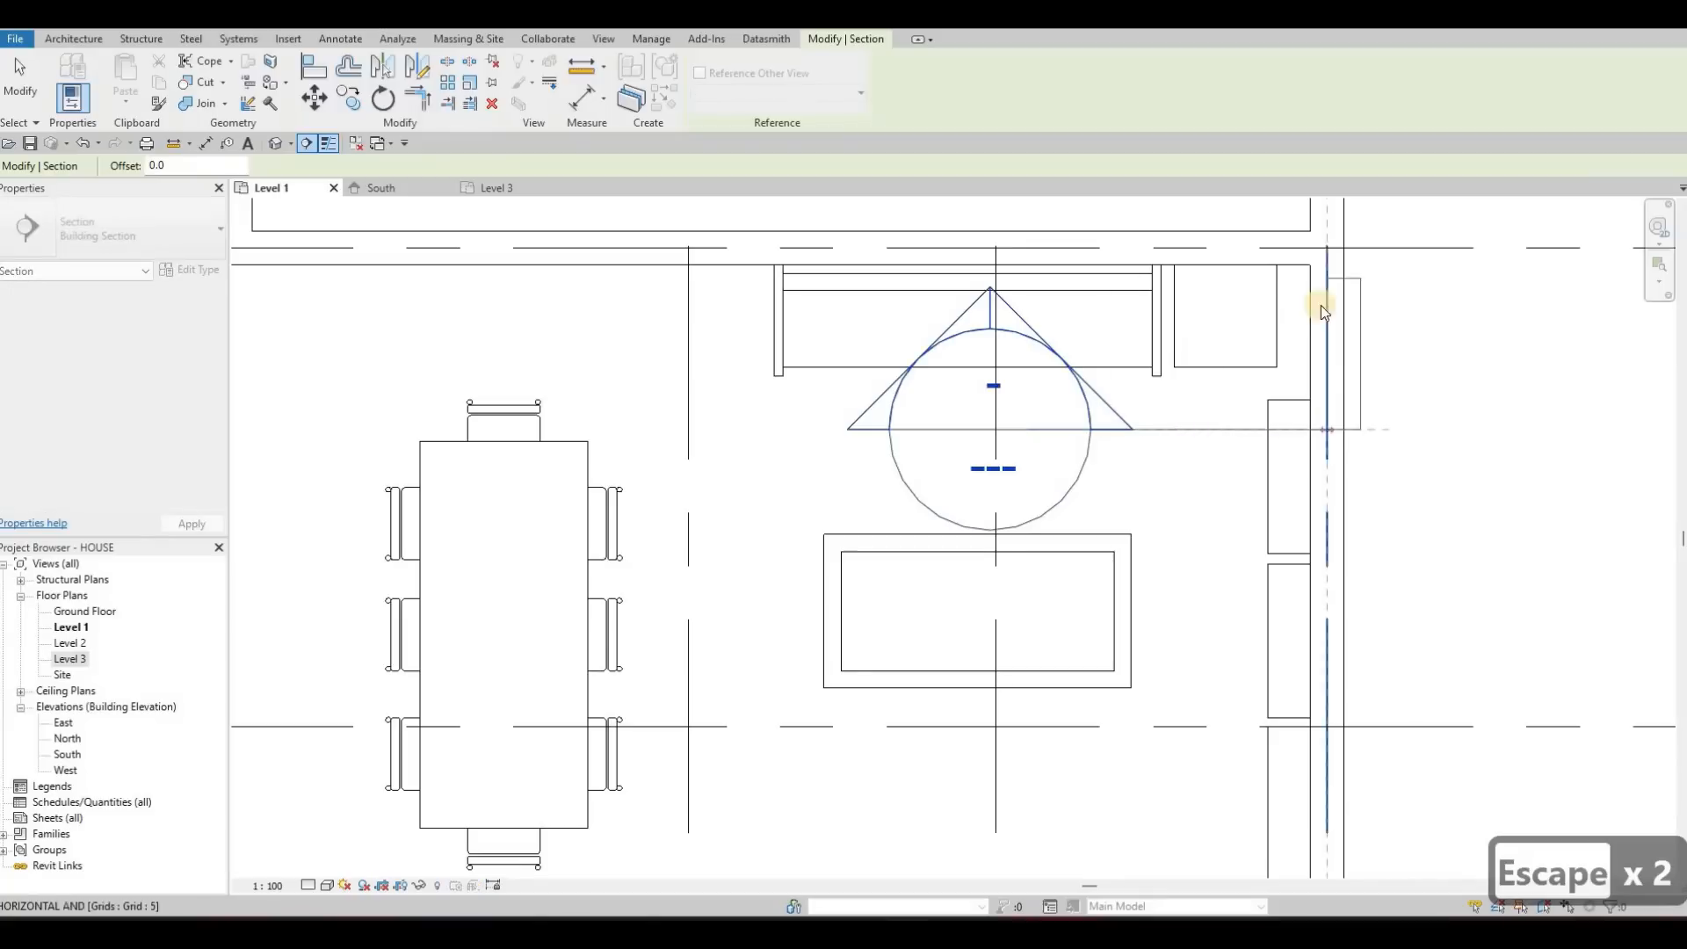
pyautogui.press('Escape')
pyautogui.moveTo(1078, 350); pyautogui.dragTo(1059, 367, button='middle')
pyautogui.scroll(-3, 1062, 371)
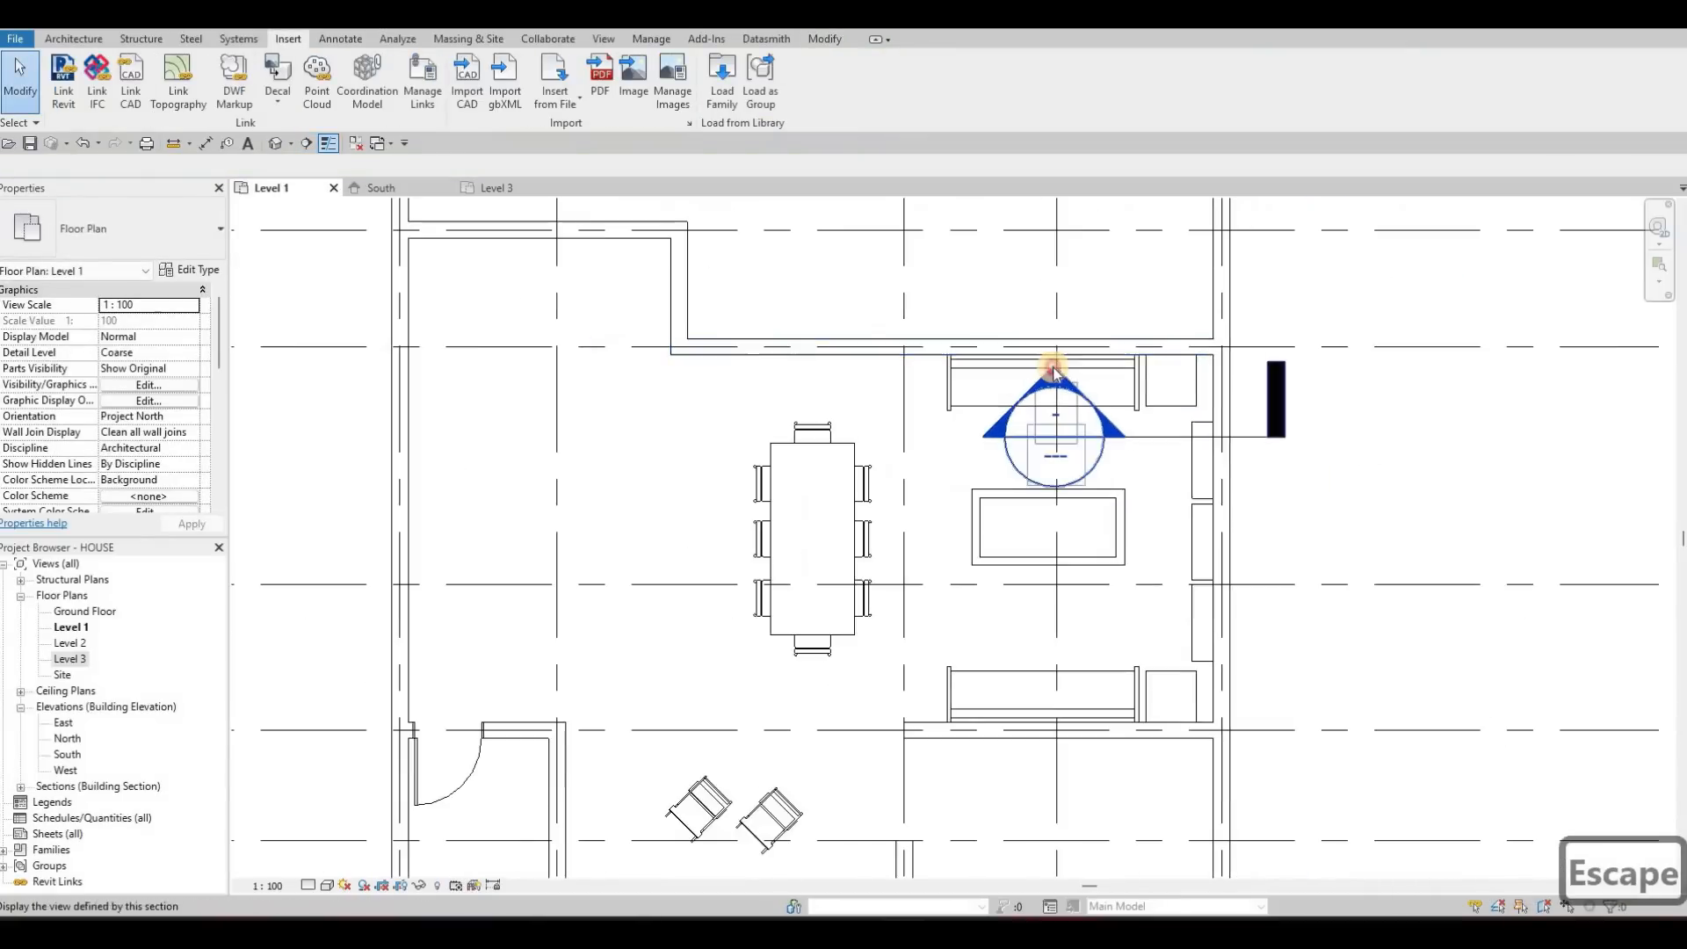
pyautogui.doubleClick(1096, 382)
pyautogui.scroll(3, 955, 532)
pyautogui.scroll(4, 956, 538)
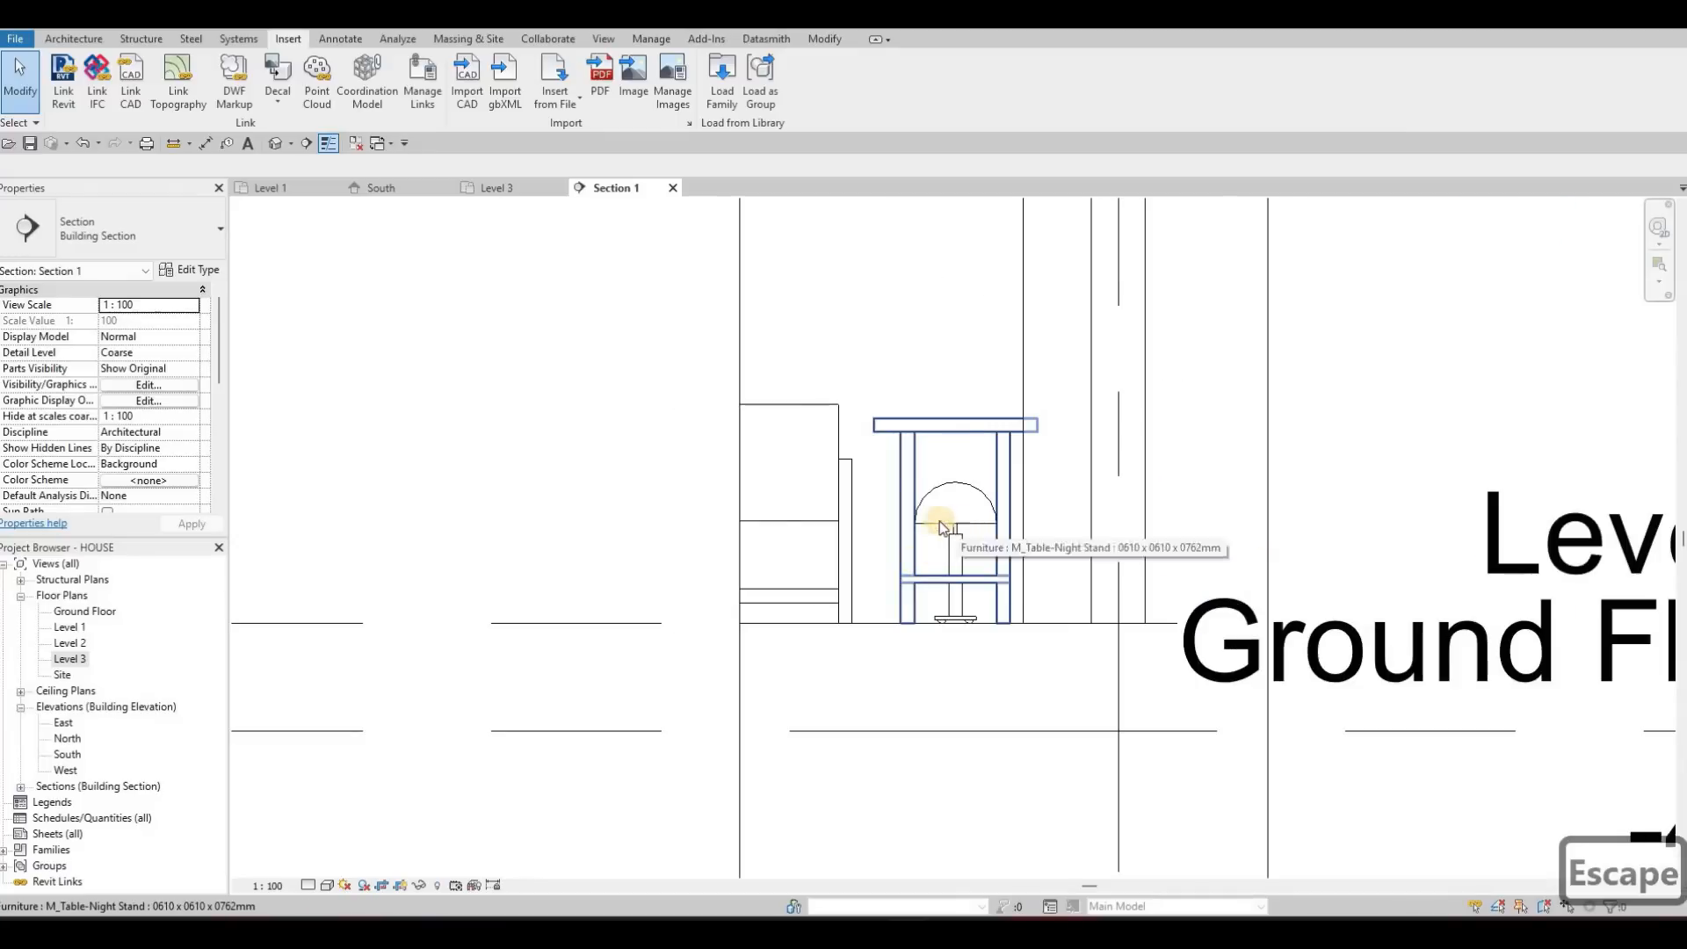
# Align the bottom of the table lamp's base with the top surface of the night stand in the section view
pyautogui.scroll(2, 951, 490)
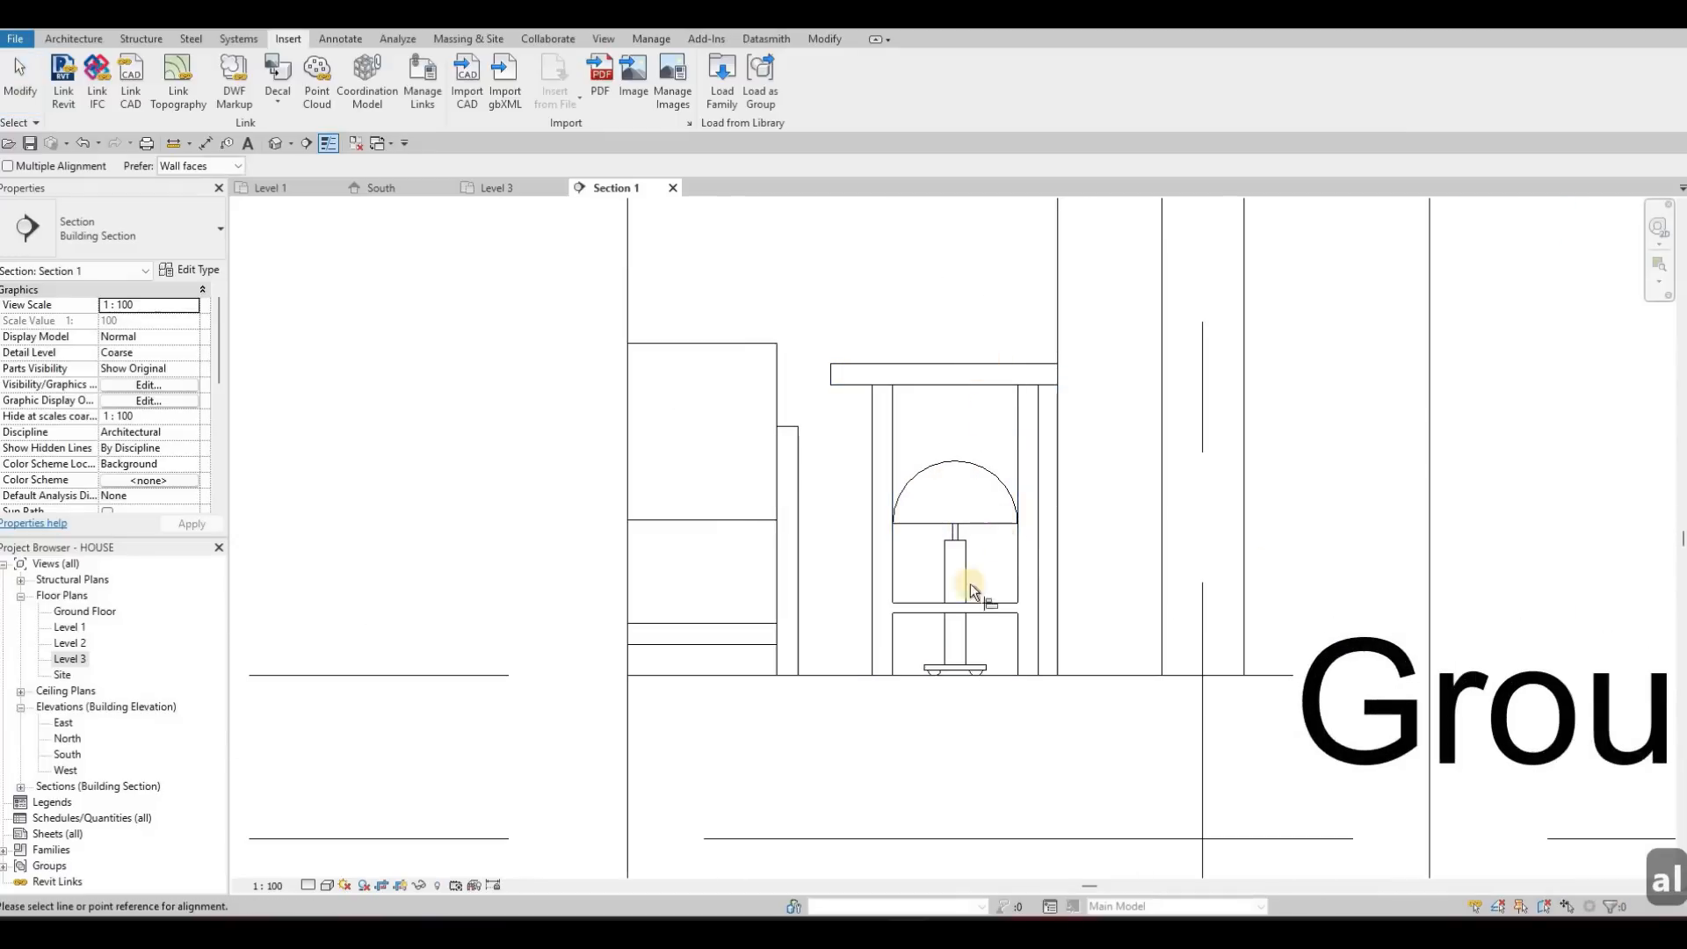
pyautogui.scroll(4, 882, 795)
pyautogui.scroll(3, 878, 770)
pyautogui.press('Tab')
pyautogui.click(882, 596)
pyautogui.scroll(-6, 905, 650)
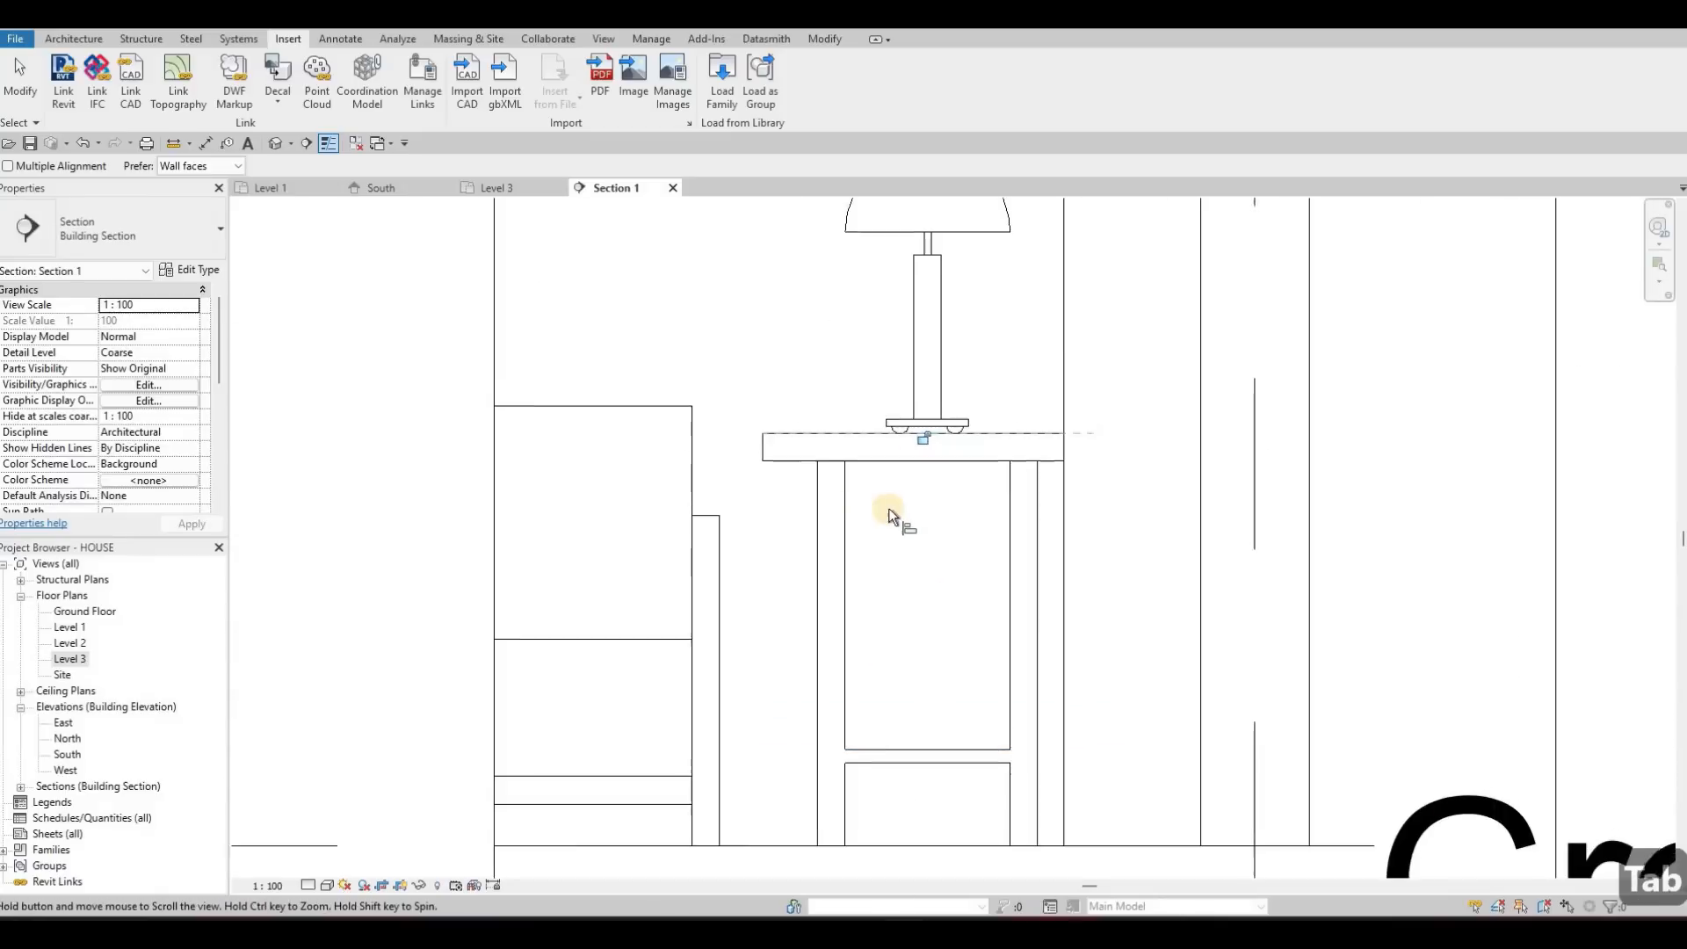
pyautogui.scroll(7, 1015, 522)
pyautogui.press('Escape')
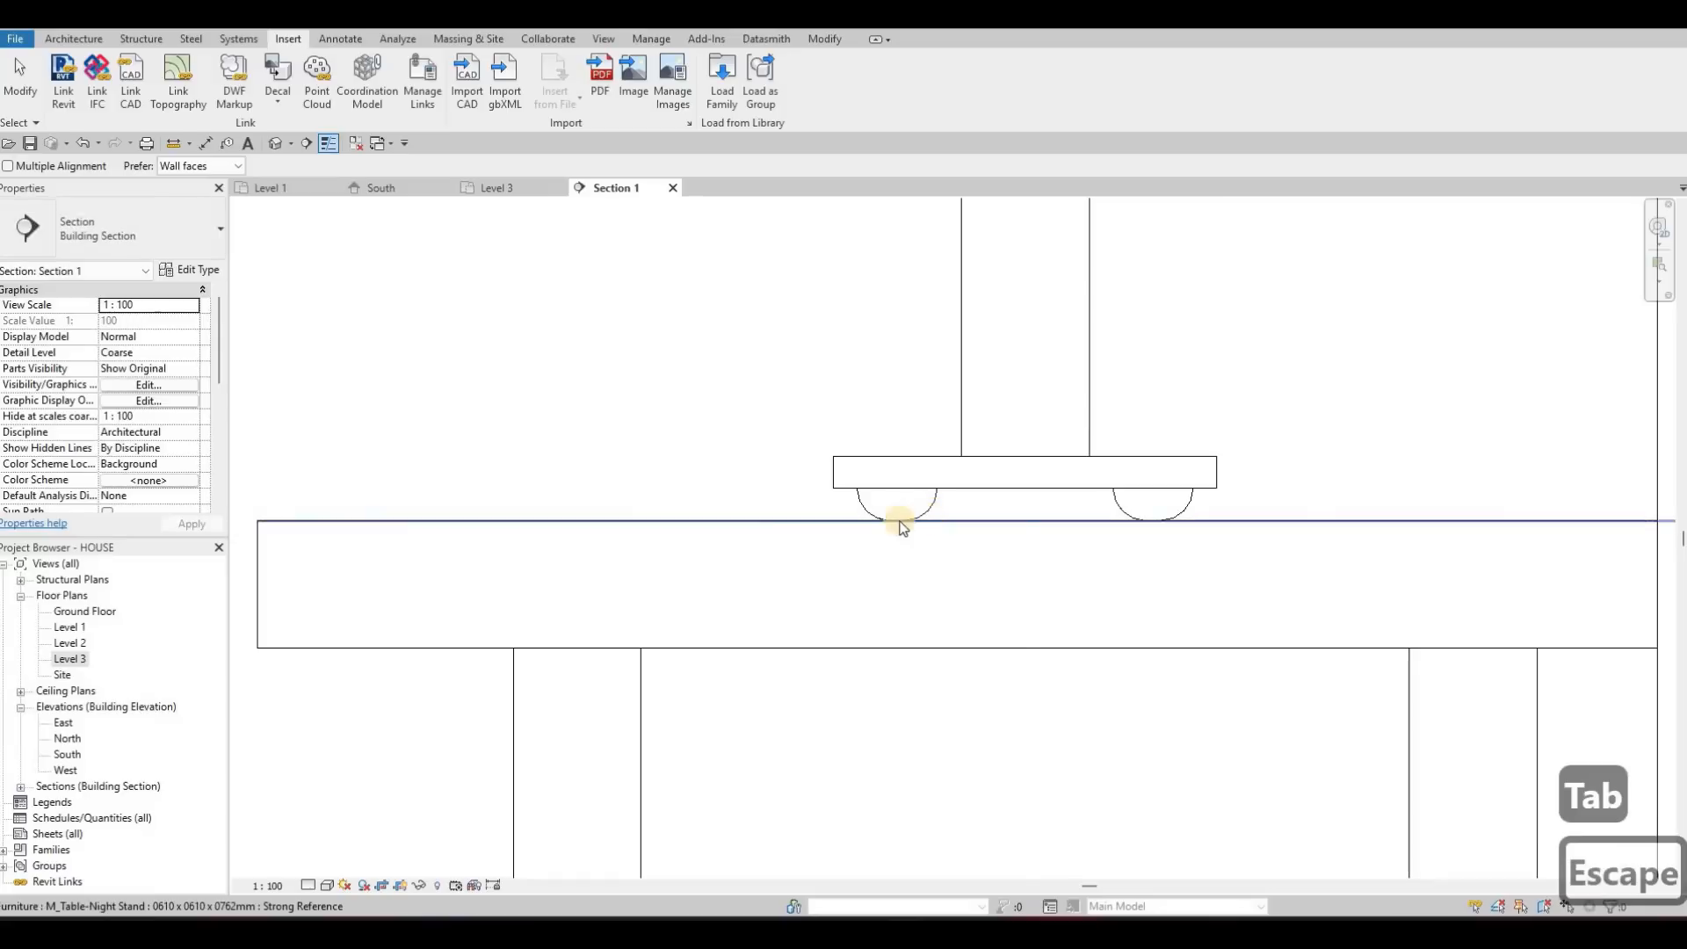
pyautogui.press('Escape')
pyautogui.press('Escape')
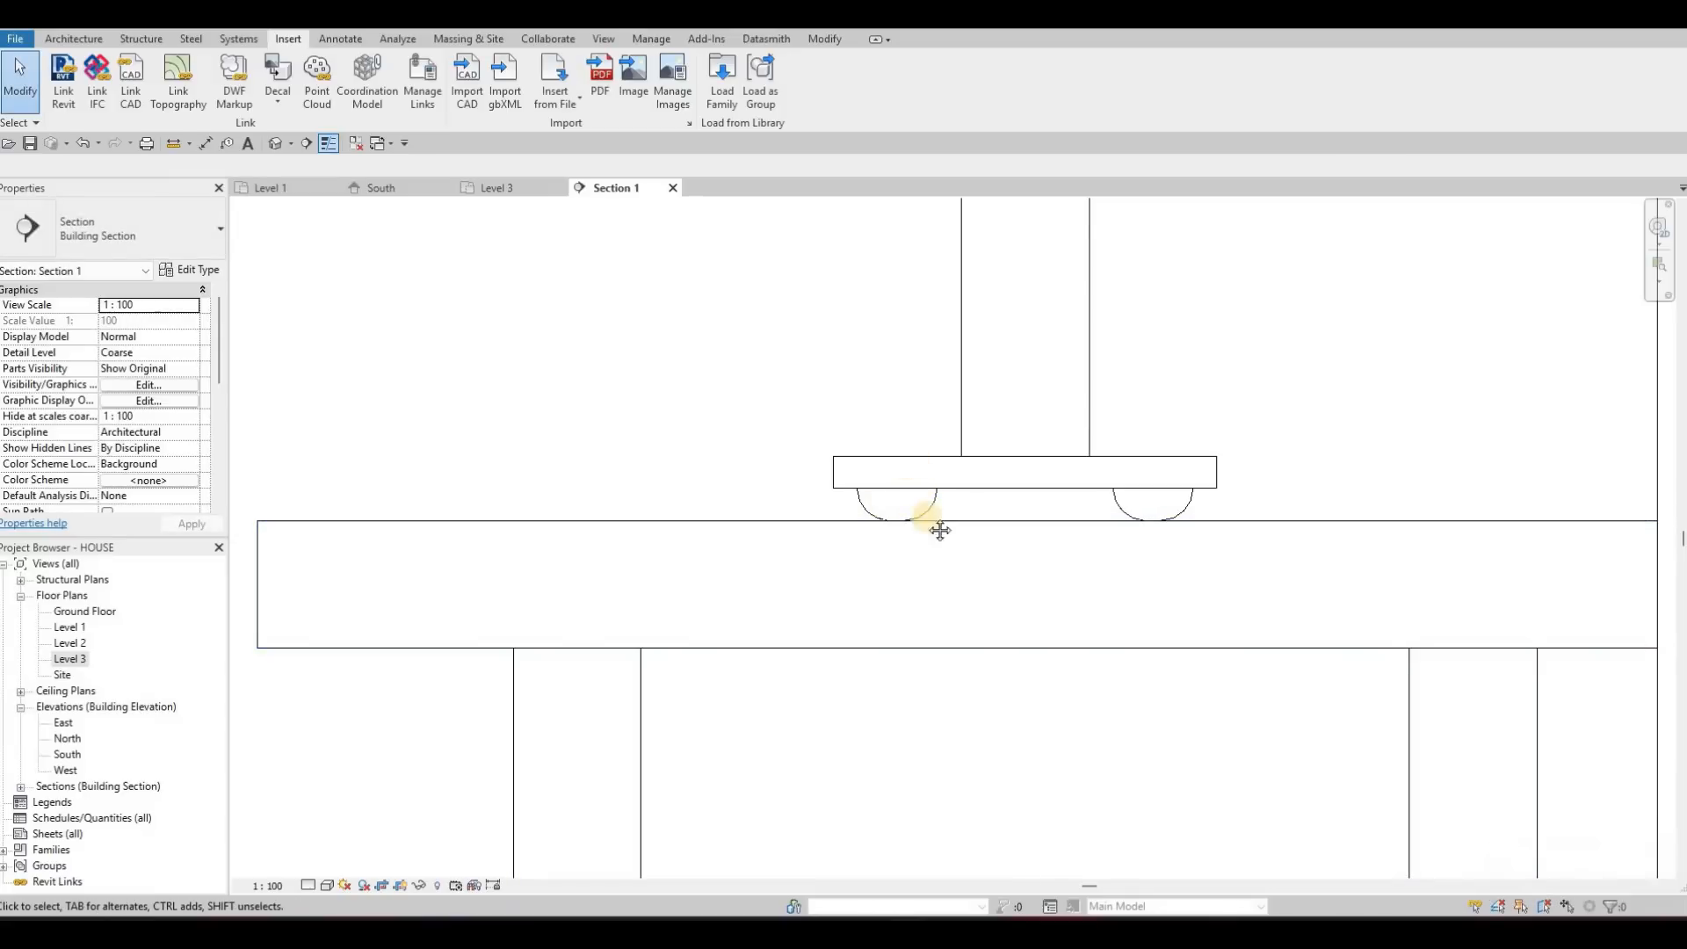
# Inspect the raised table lamp's elevation and its seating on the night stand, and close the section view
pyautogui.scroll(-7, 960, 495)
pyautogui.press('Escape')
pyautogui.scroll(-2, 981, 520)
pyautogui.scroll(4, 1002, 522)
pyautogui.scroll(-5, 1002, 518)
pyautogui.scroll(-2, 1013, 470)
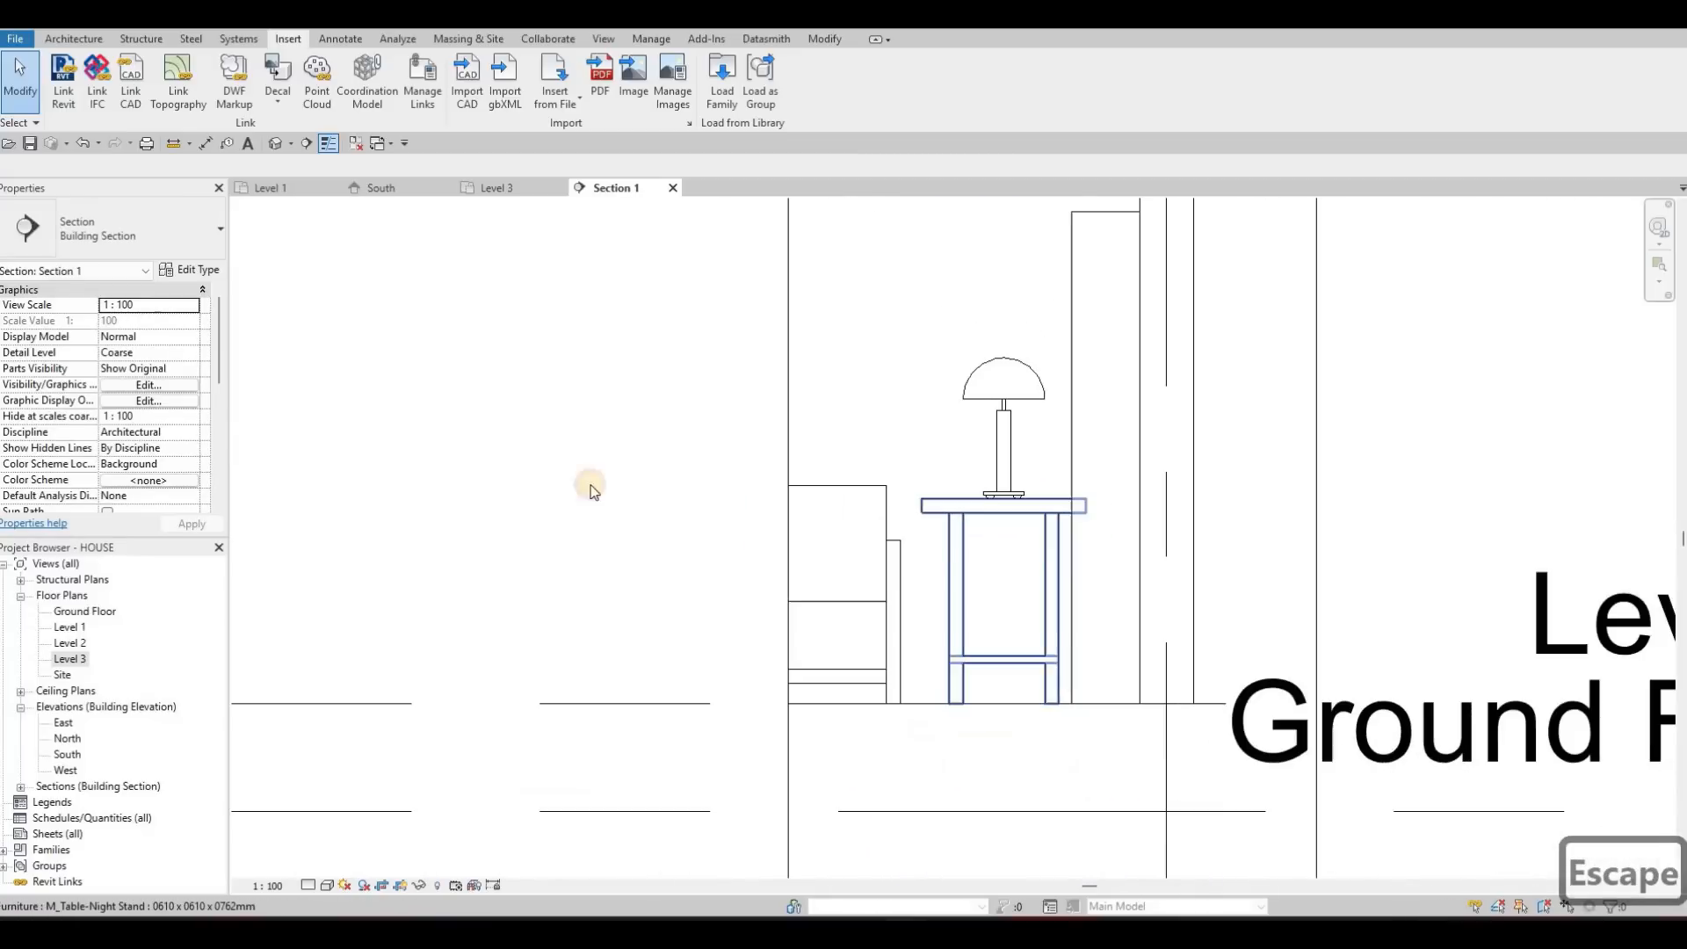
pyautogui.click(1010, 478)
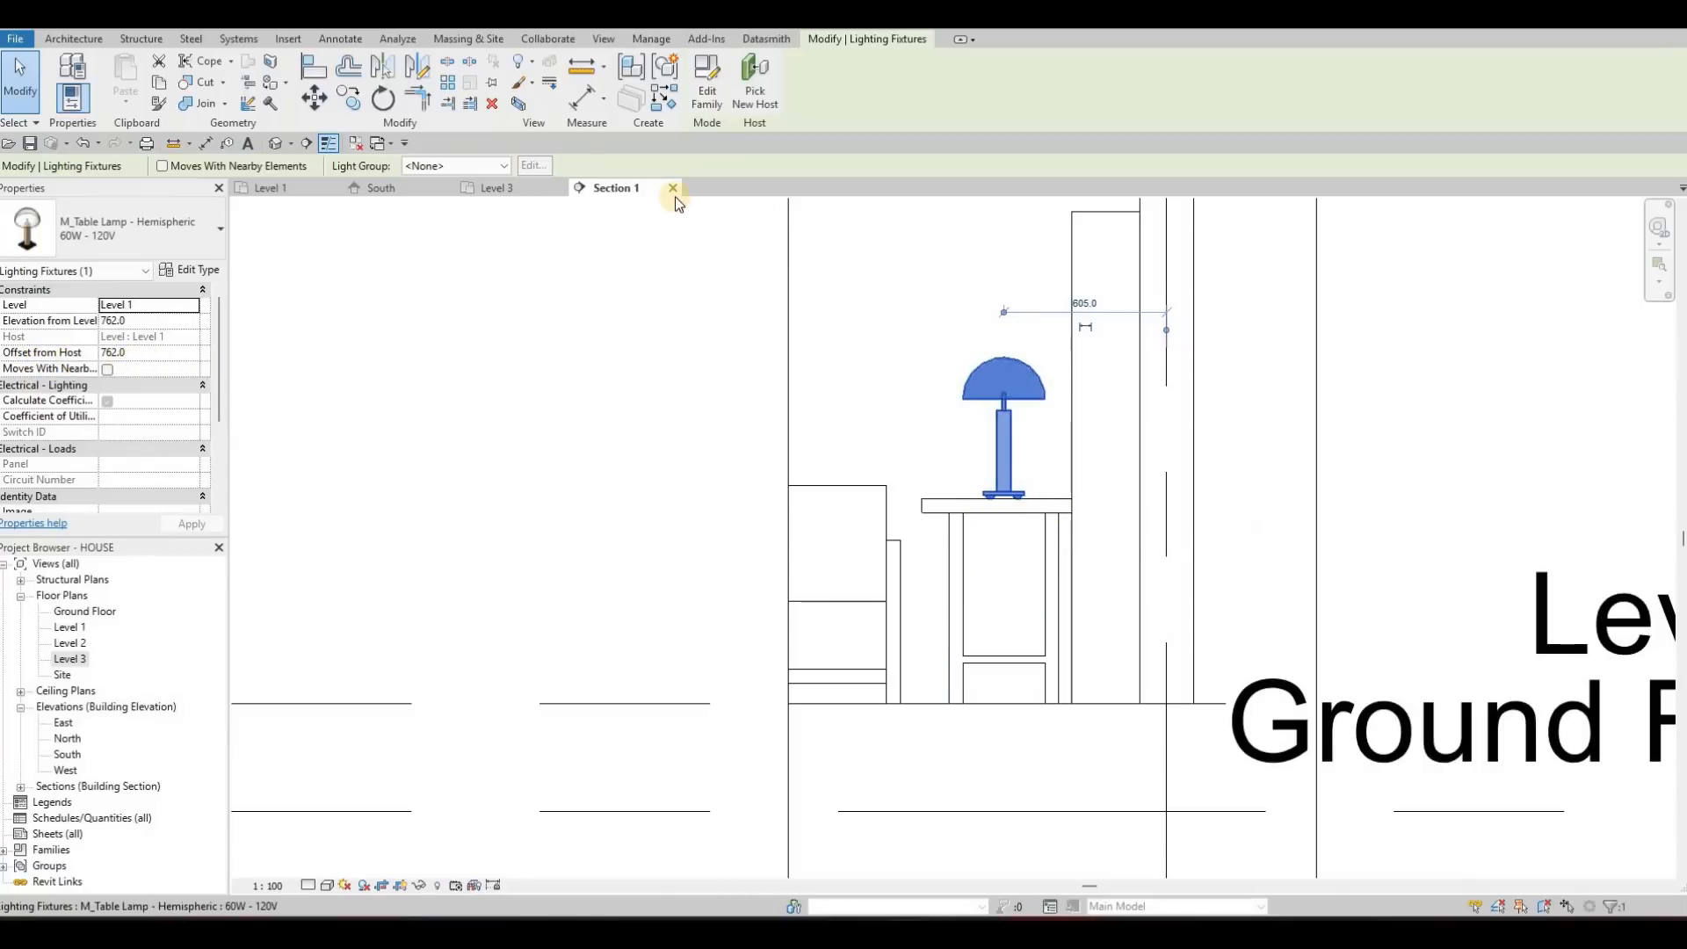
pyautogui.scroll(4, 905, 373)
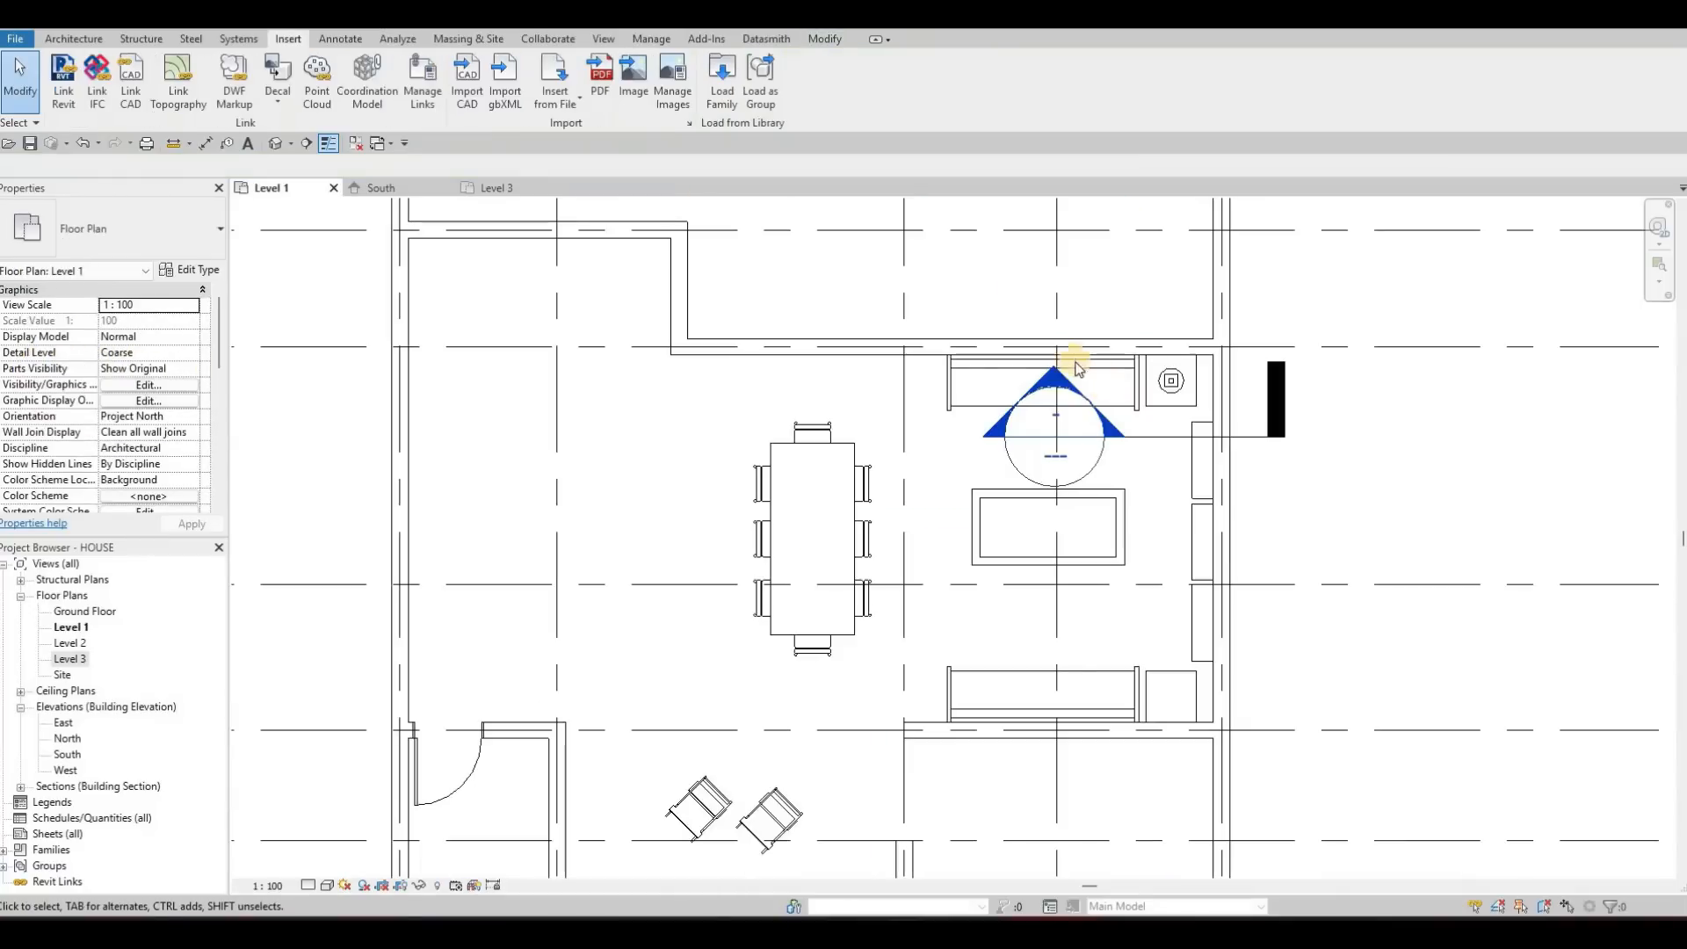
pyautogui.scroll(-1, 1077, 367)
pyautogui.press('Escape')
pyautogui.press('Escape')
pyautogui.press('Escape')
# Delete the building section from the Level 1 plan together with its view
pyautogui.scroll(1, 1090, 373)
pyautogui.click(1063, 422)
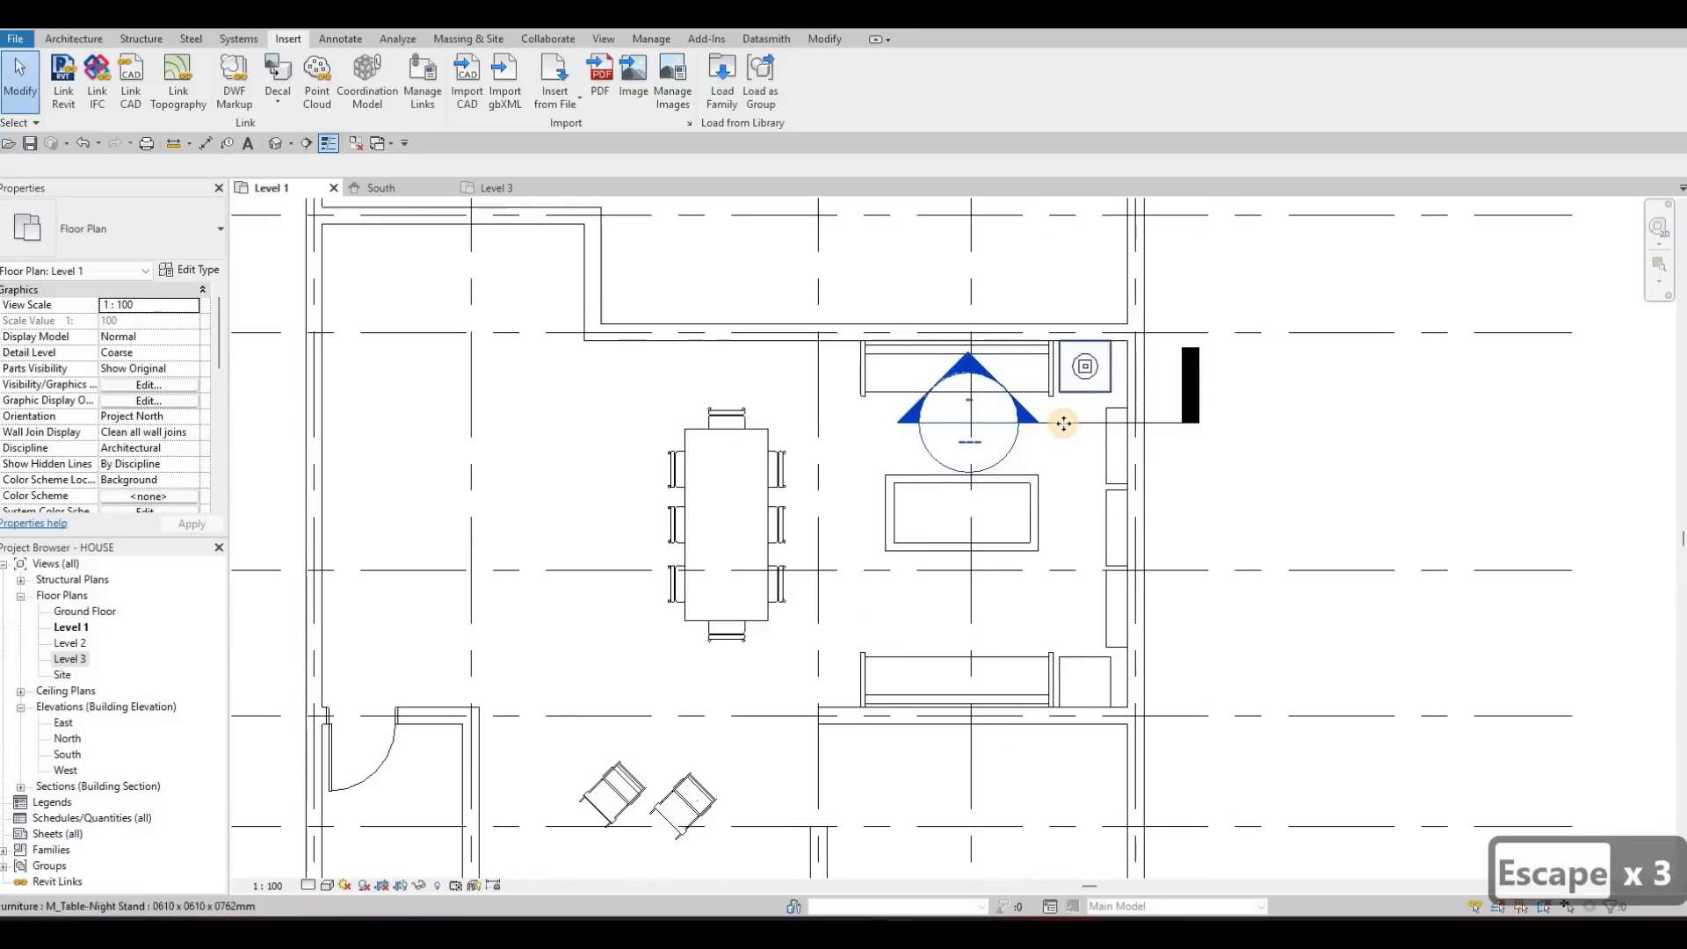
pyautogui.click(1088, 425)
pyautogui.press('Delete')
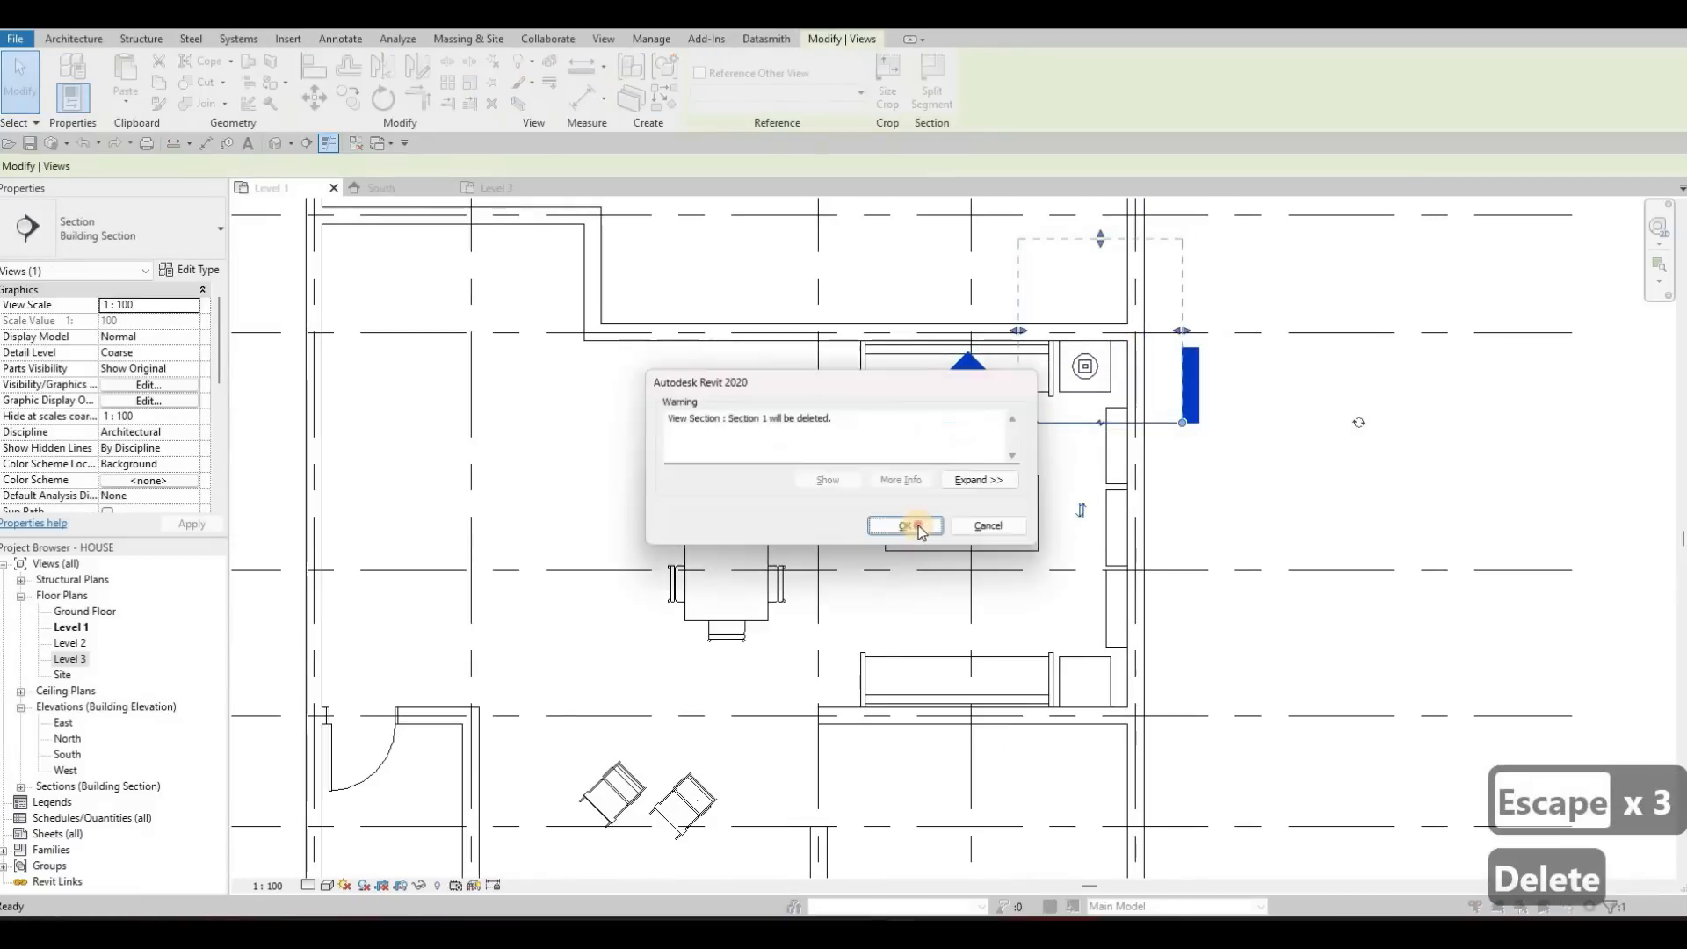
pyautogui.press('Return')
# Select the table lamp on the night stand beside the upper sofa
pyautogui.scroll(2, 1088, 360)
pyautogui.click(1089, 372)
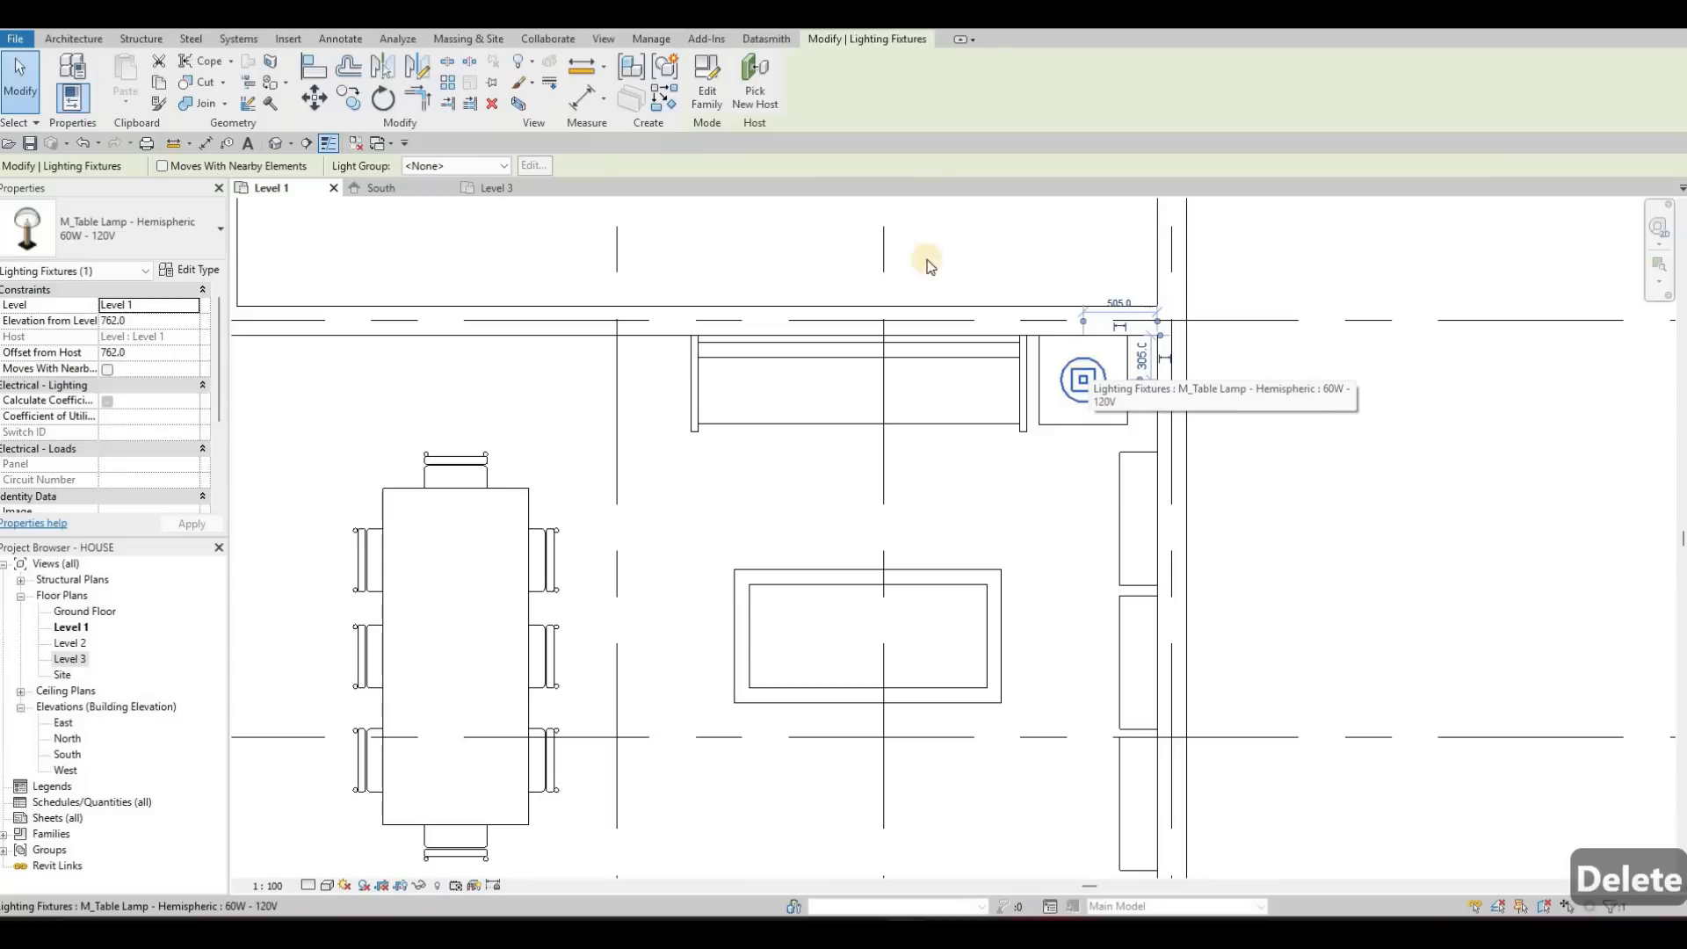
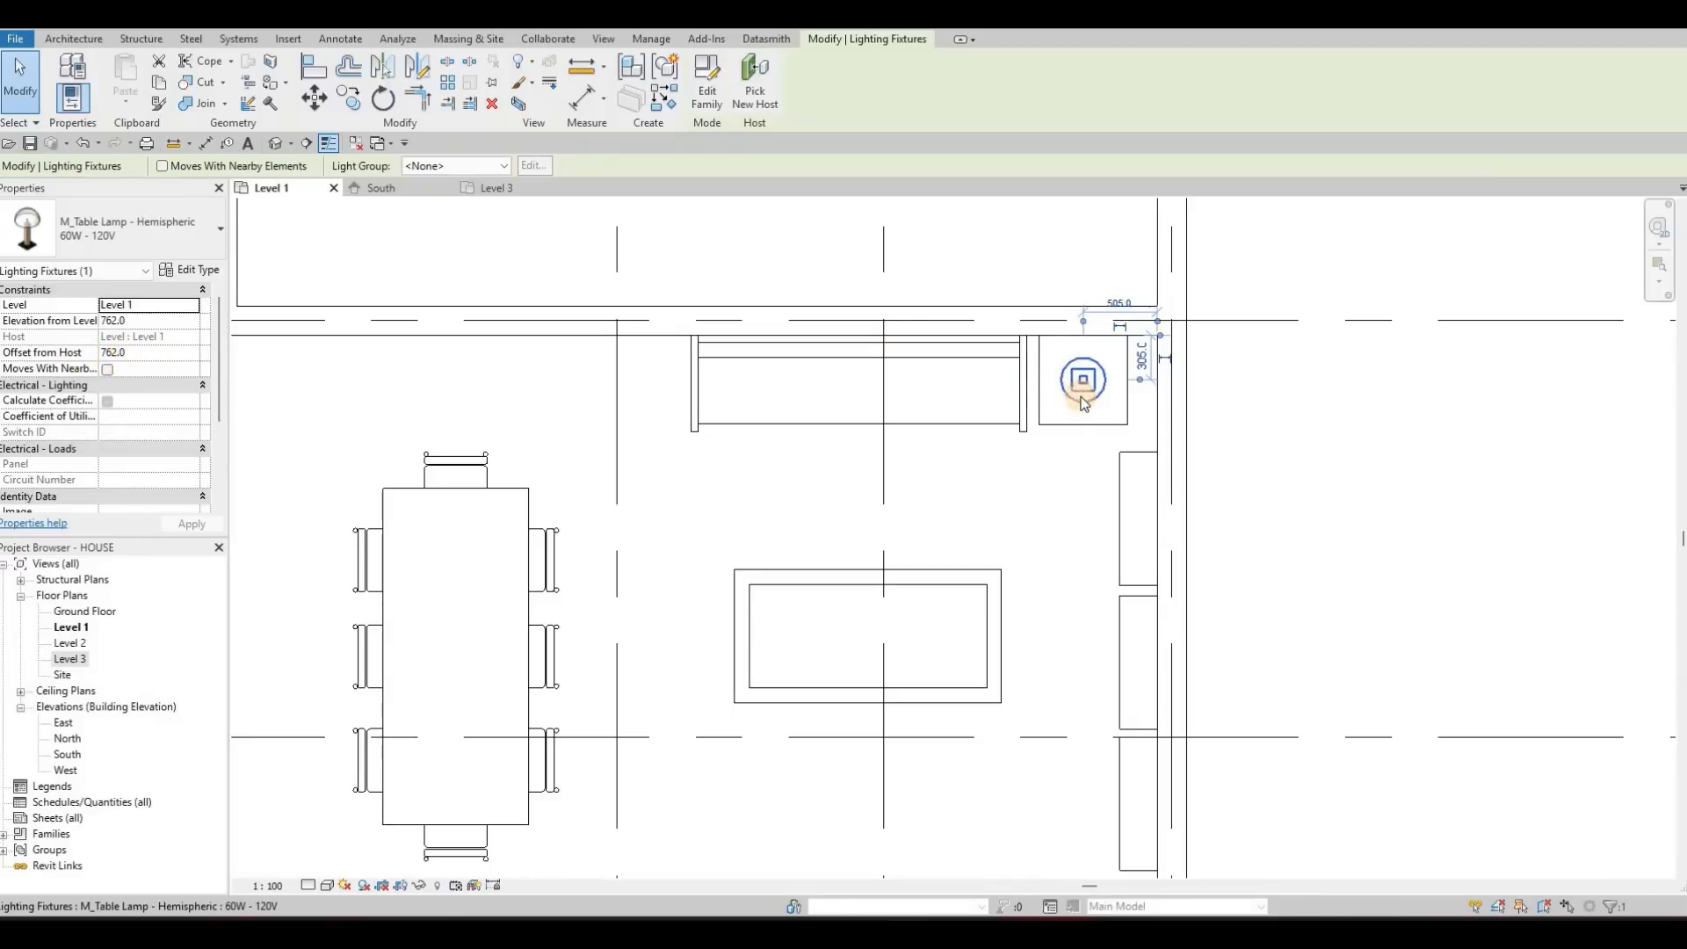
# Place a matching M_Table Lamp - Hemispheric 60W - 120V on the night stand beside the lower sofa in the dining area
pyautogui.press('Escape')
pyautogui.press('Escape')
pyautogui.click(1081, 396)
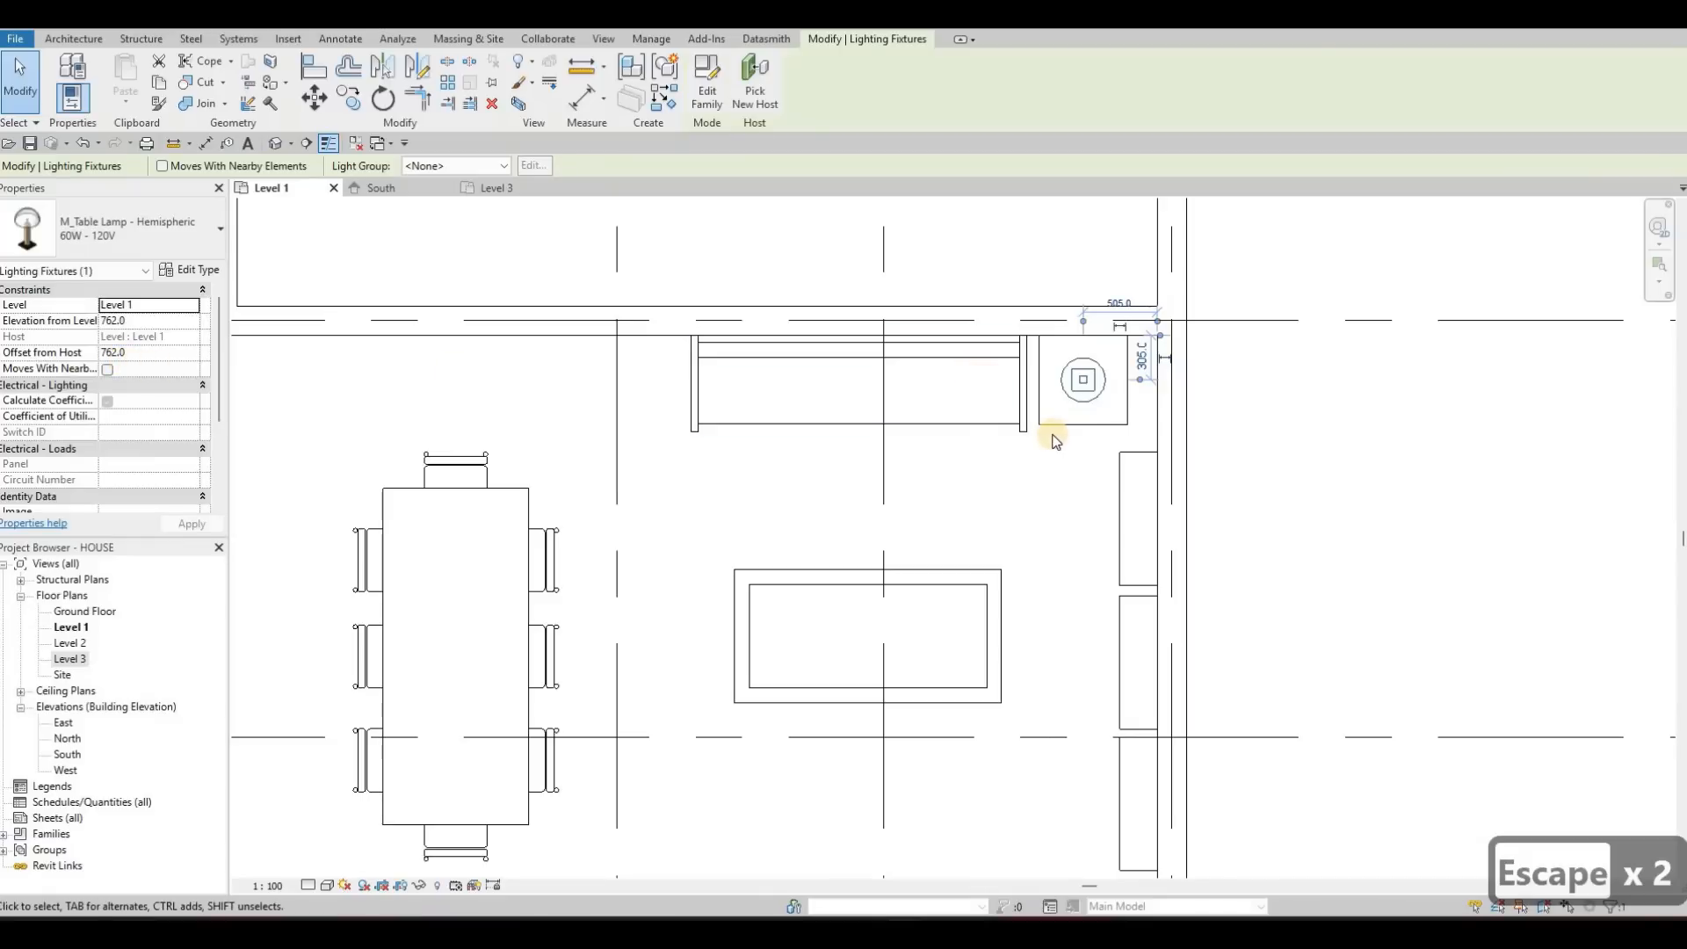
pyautogui.press('c')
pyautogui.press('s')
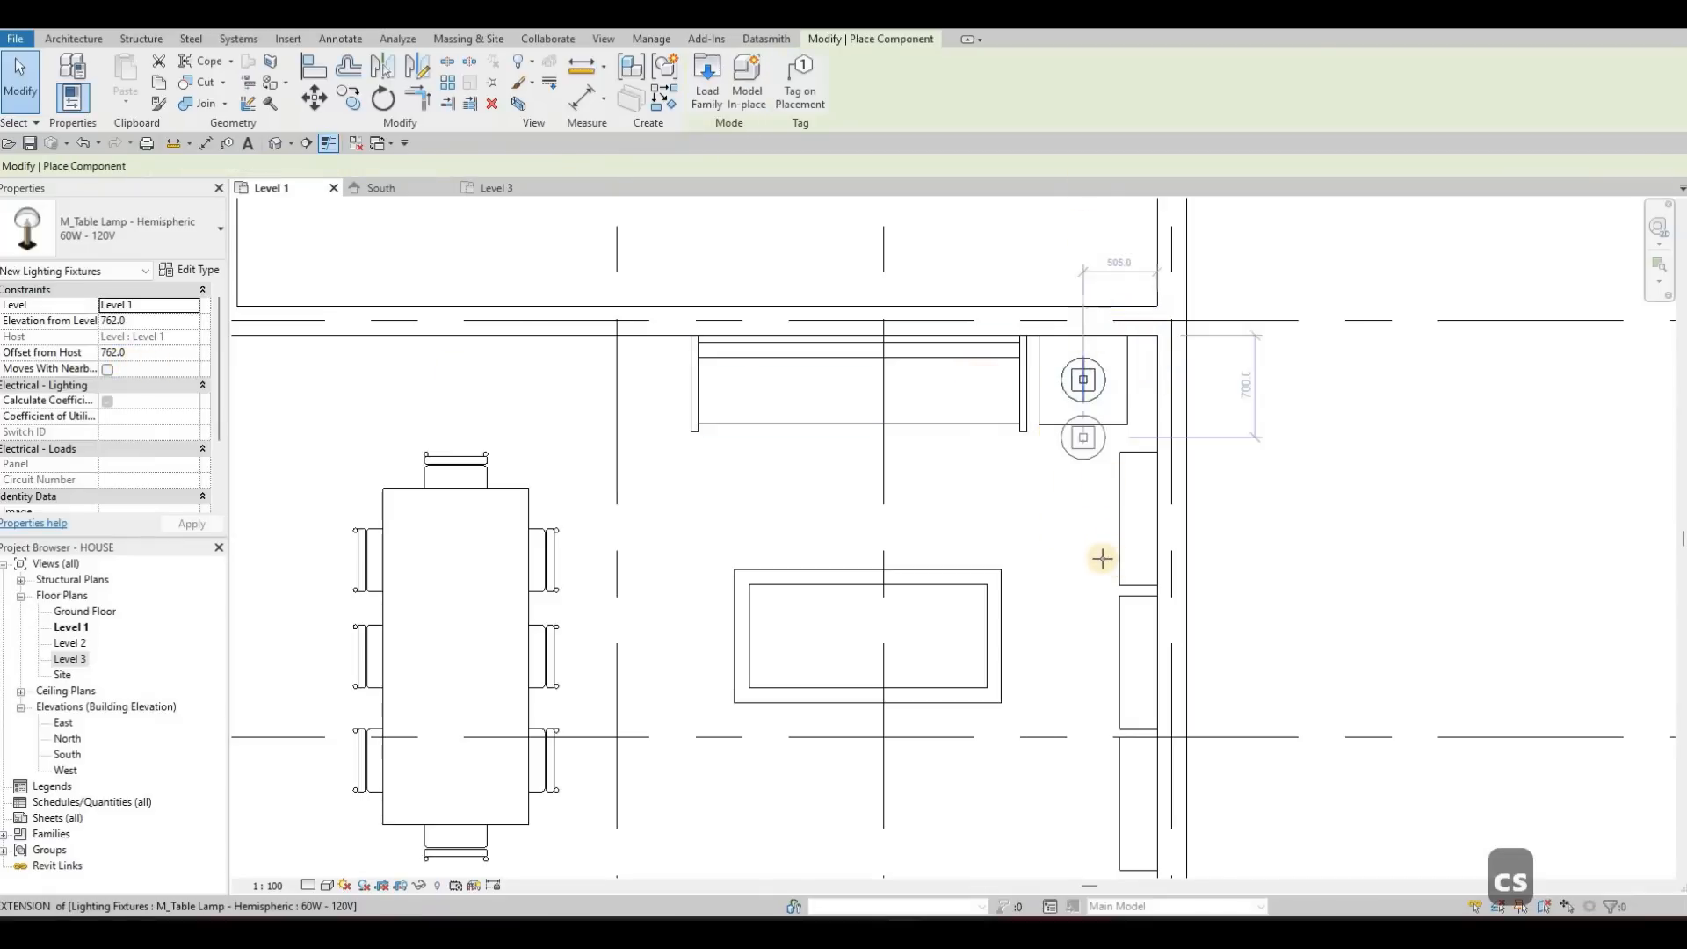
pyautogui.keyDown('ctrl'); pyautogui.scroll(-5, 1098, 553); pyautogui.keyUp('ctrl')
pyautogui.click(1102, 544)
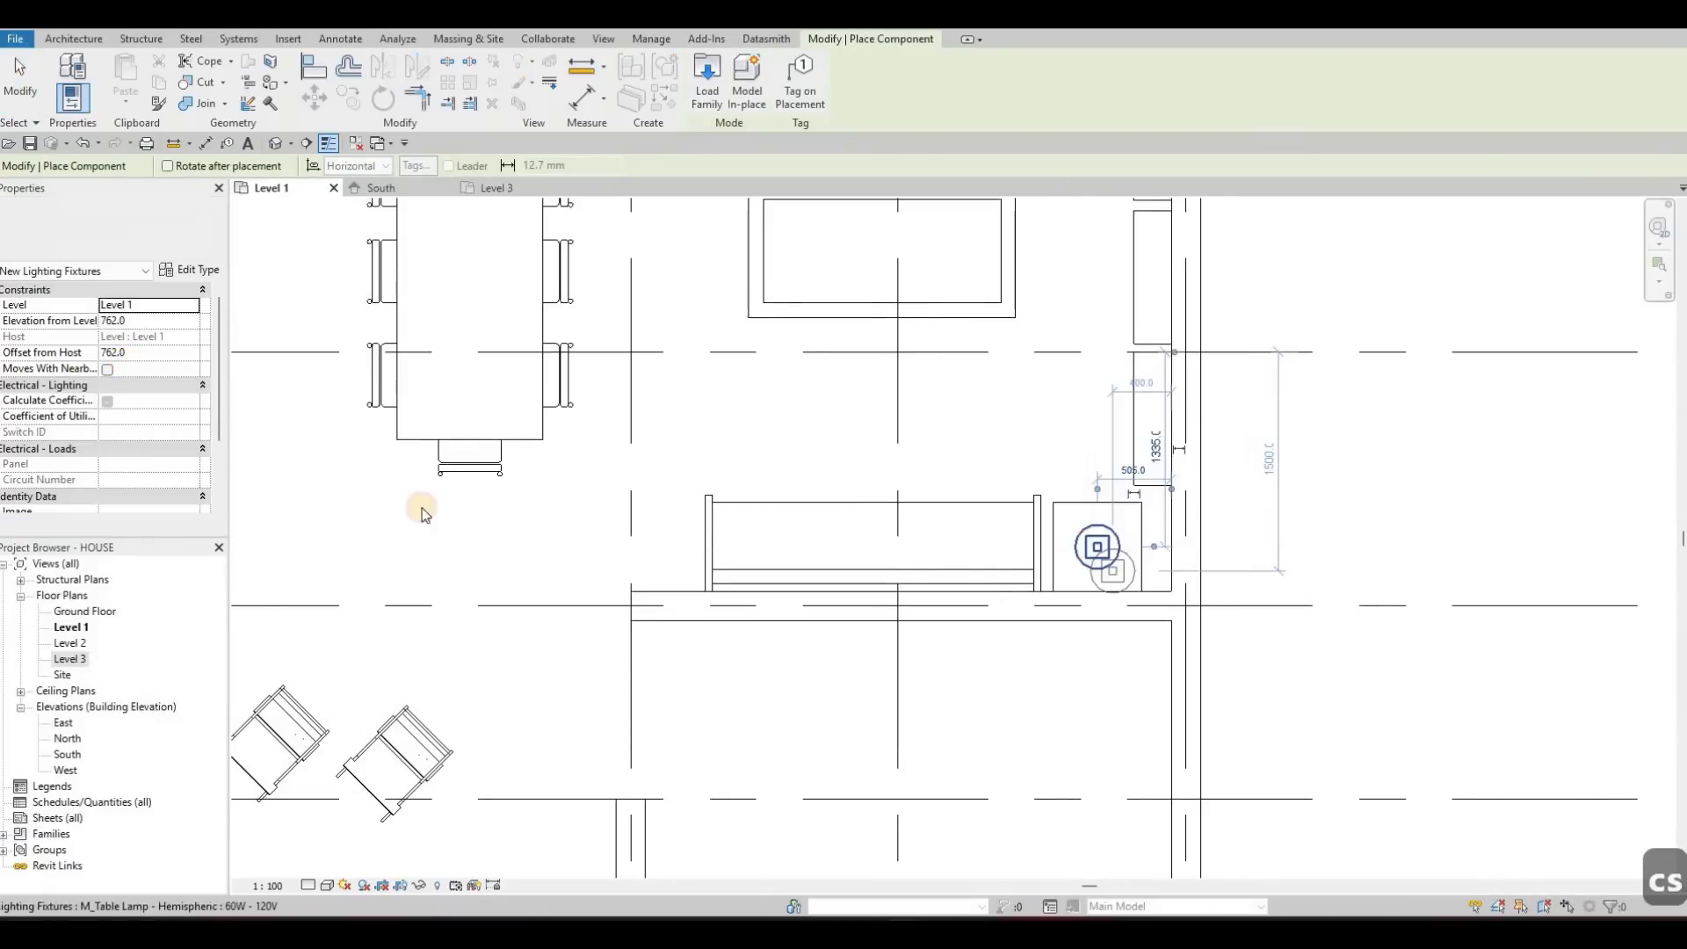
pyautogui.press('Escape')
pyautogui.press('Escape')
pyautogui.press('Escape')
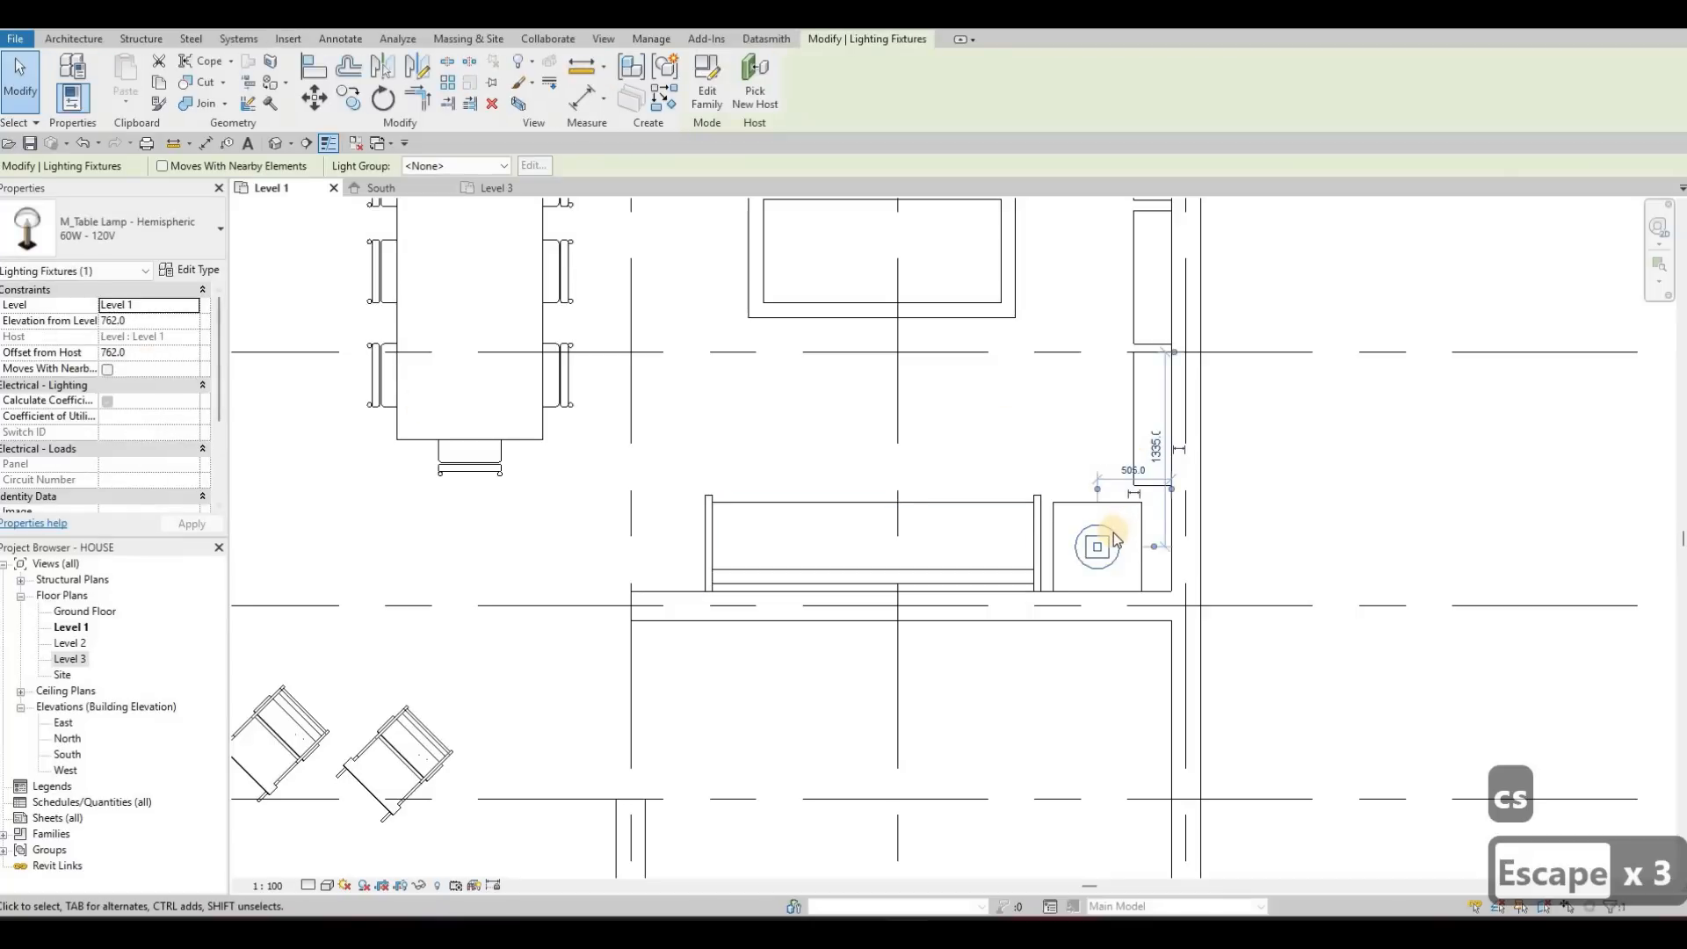
# Add another similar table lamp on the night stand at the end of the sofa in the lounge area below
pyautogui.press('Escape')
pyautogui.press('Escape')
pyautogui.click(1096, 544)
pyautogui.press('c')
pyautogui.press('s')
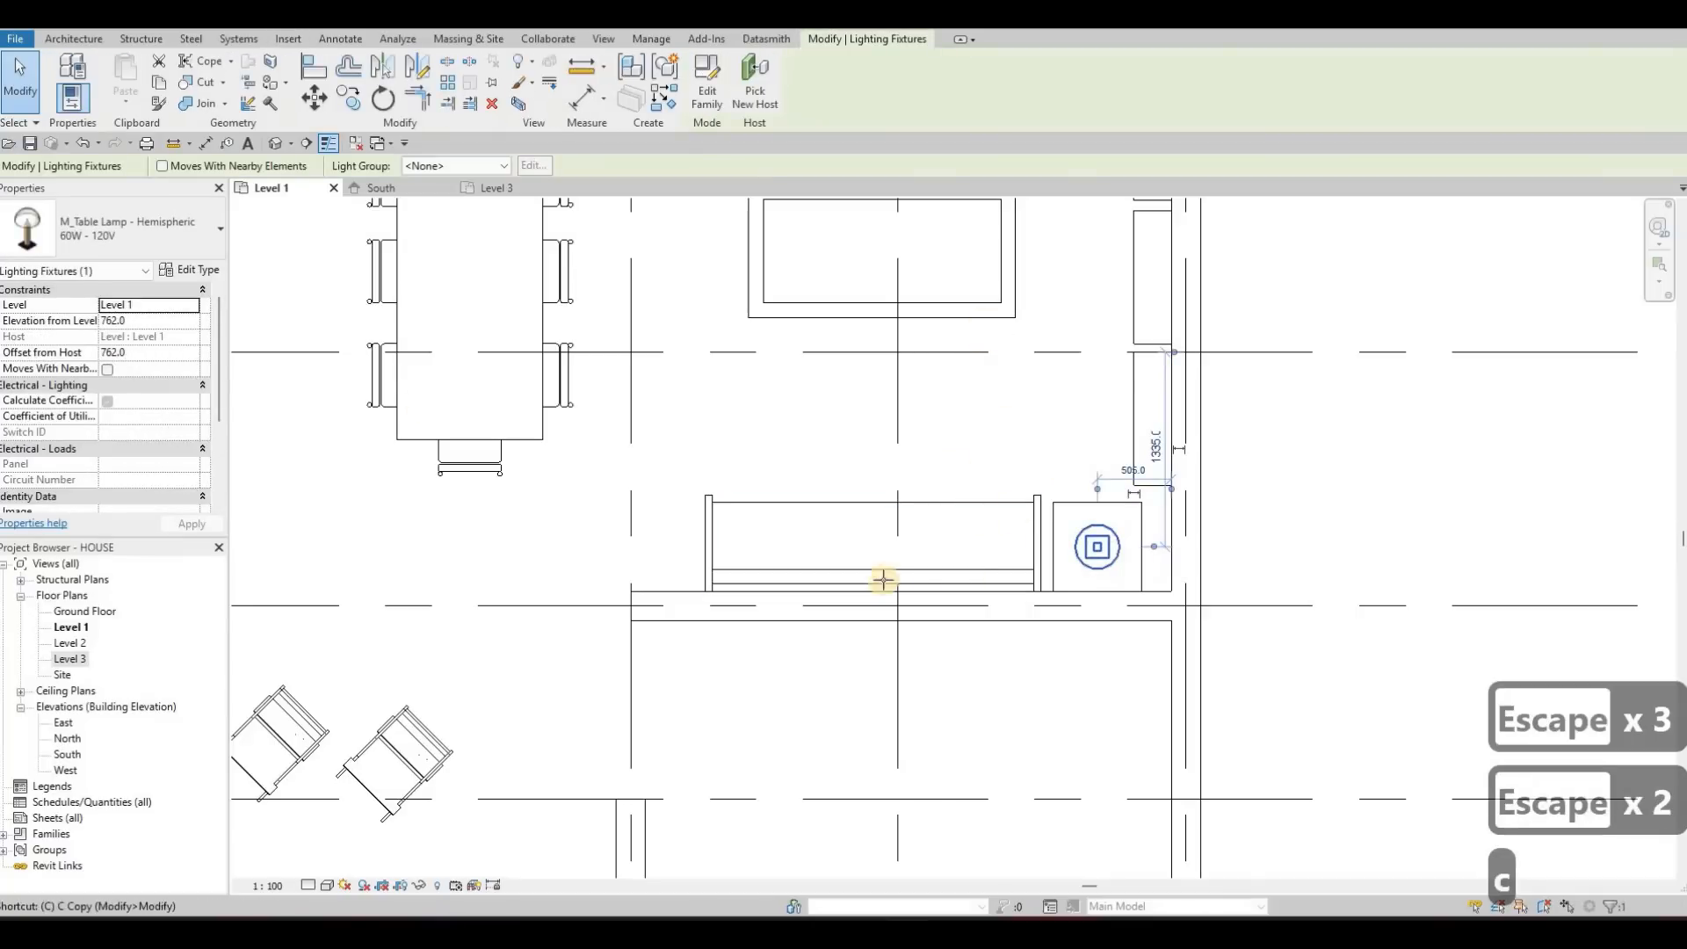
pyautogui.keyDown('ctrl'); pyautogui.scroll(-10, 859, 523); pyautogui.keyUp('ctrl')
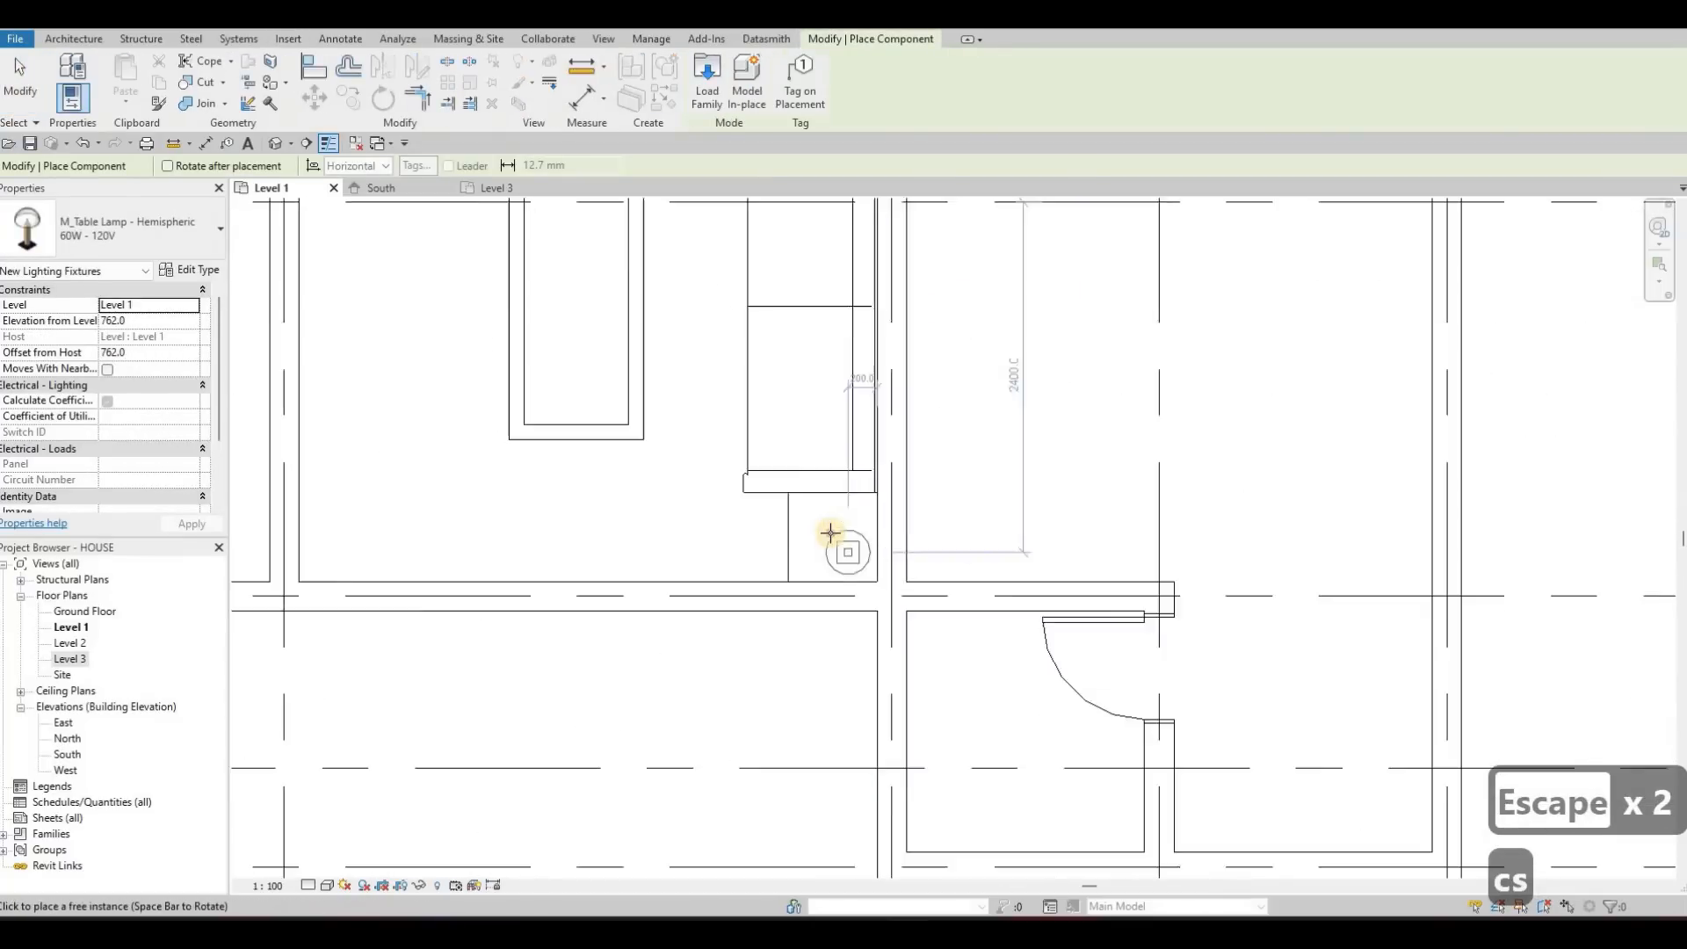
pyautogui.scroll(4, 830, 533)
pyautogui.click(828, 530)
pyautogui.press('Escape')
# Review the lamp and furniture layout across the lounge and dining areas of the Level 1 plan
pyautogui.press('Escape')
pyautogui.press('Escape')
pyautogui.scroll(-3, 861, 439)
pyautogui.scroll(-2, 882, 563)
pyautogui.press('Escape')
pyautogui.scroll(-1, 886, 572)
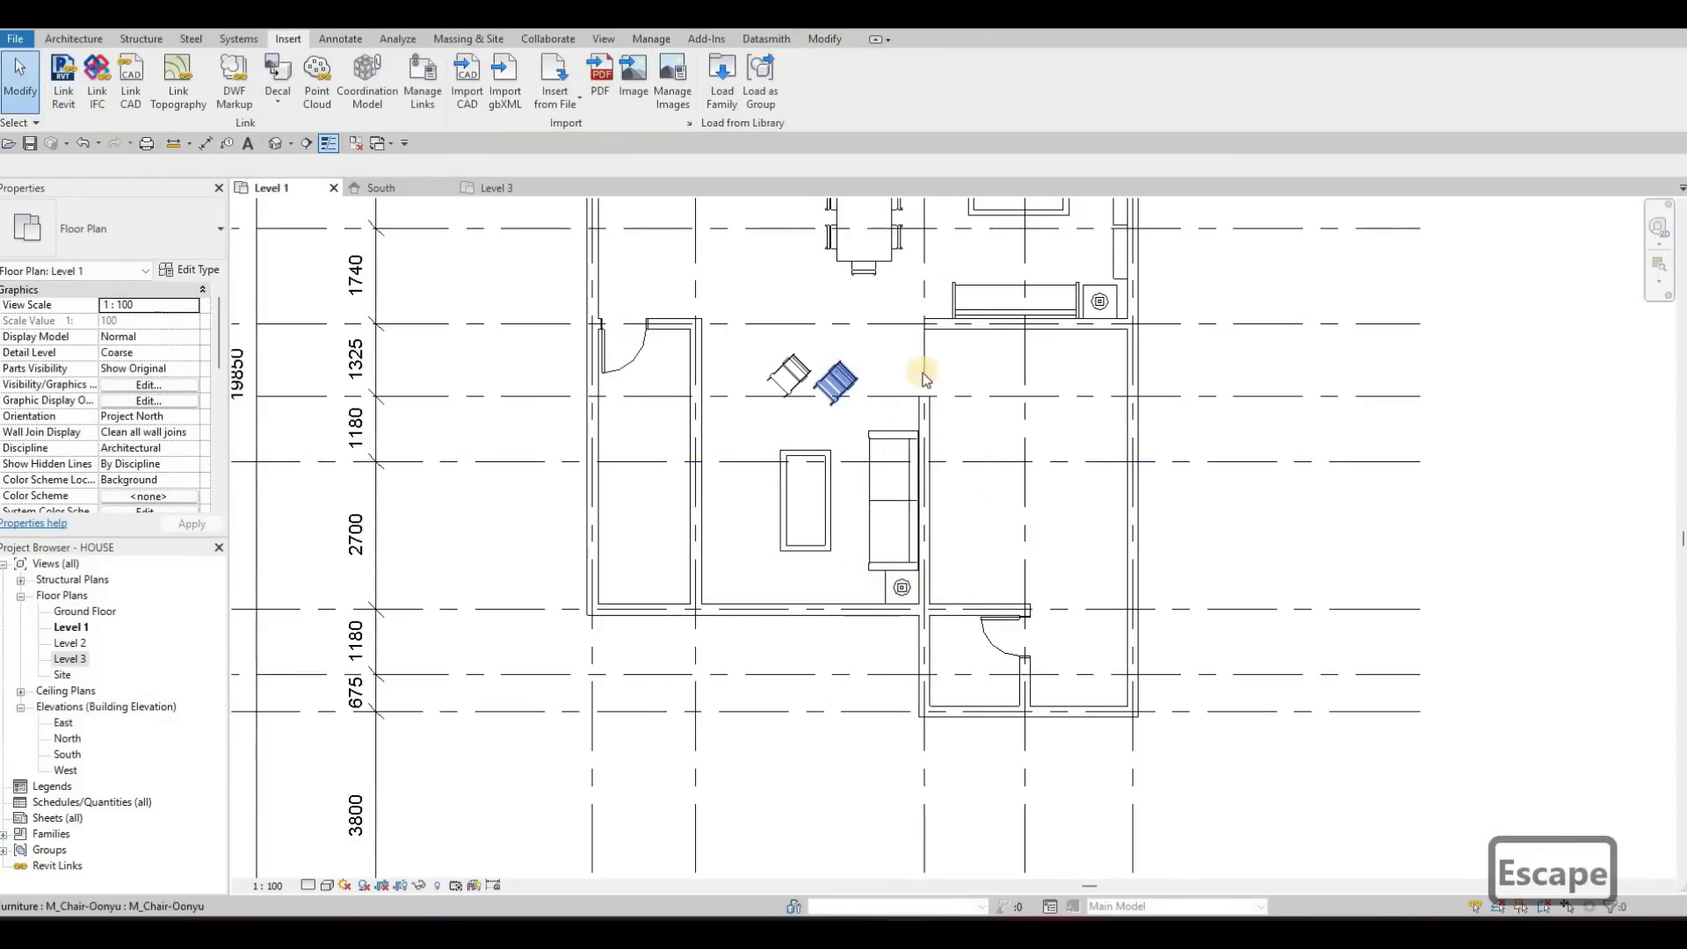
pyautogui.press('Escape')
pyautogui.scroll(3, 925, 377)
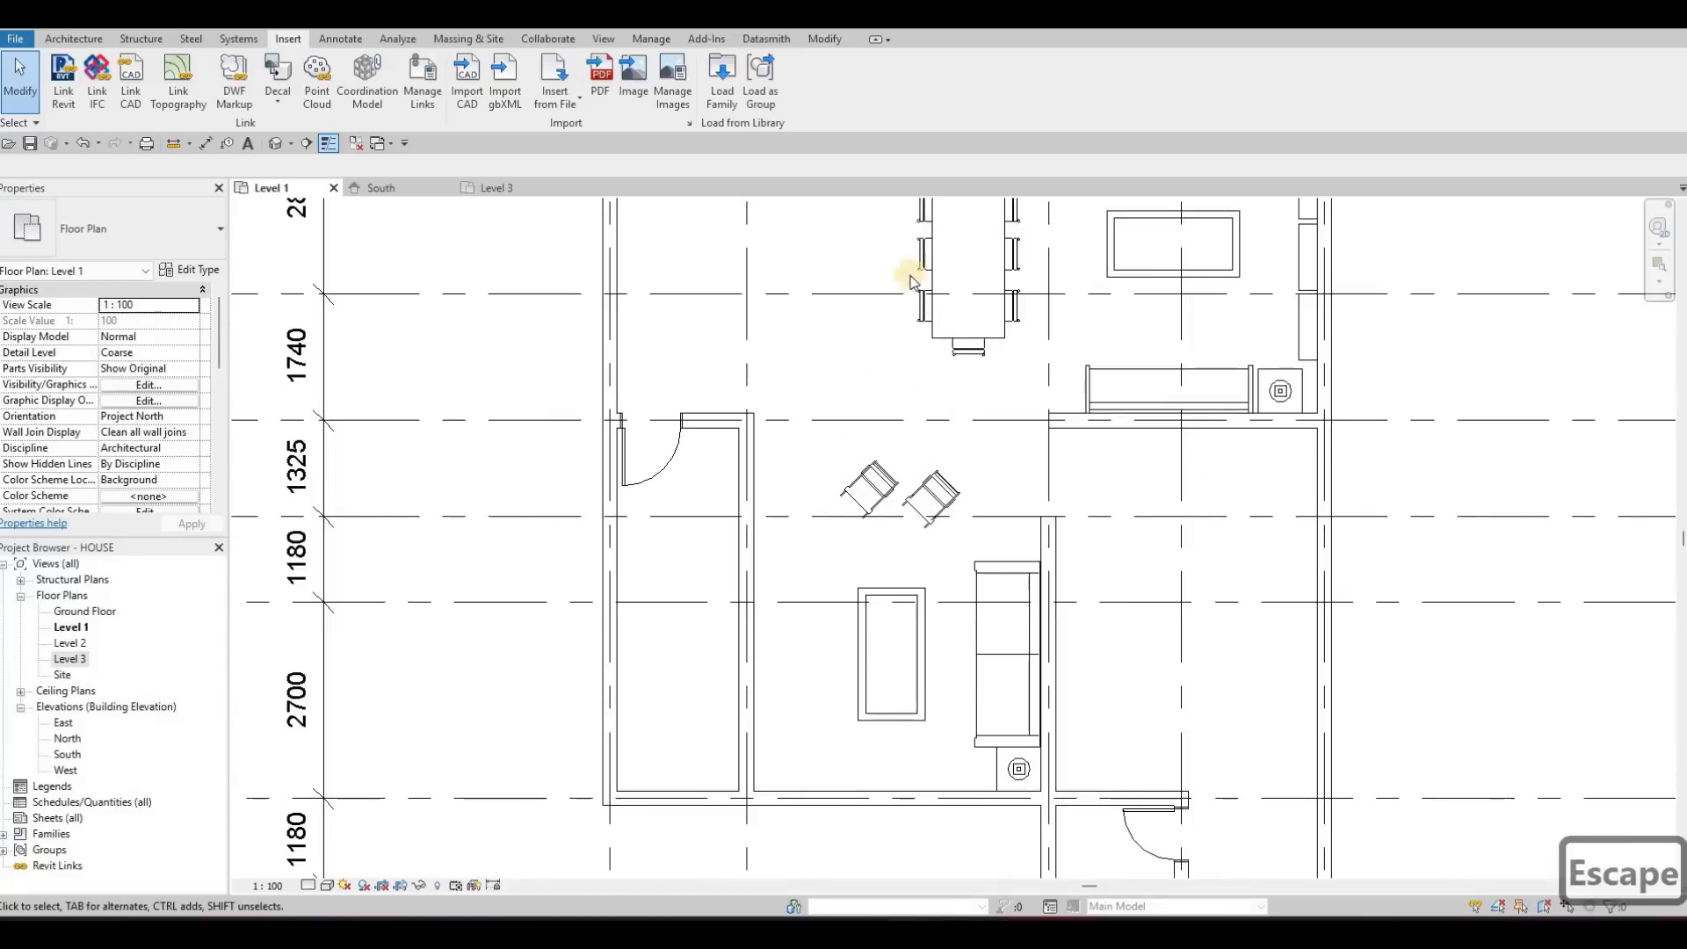
pyautogui.moveTo(878, 466); pyautogui.dragTo(891, 646, button='middle')
pyautogui.moveTo(985, 326); pyautogui.dragTo(993, 483, button='middle')
pyautogui.scroll(-1, 1037, 426)
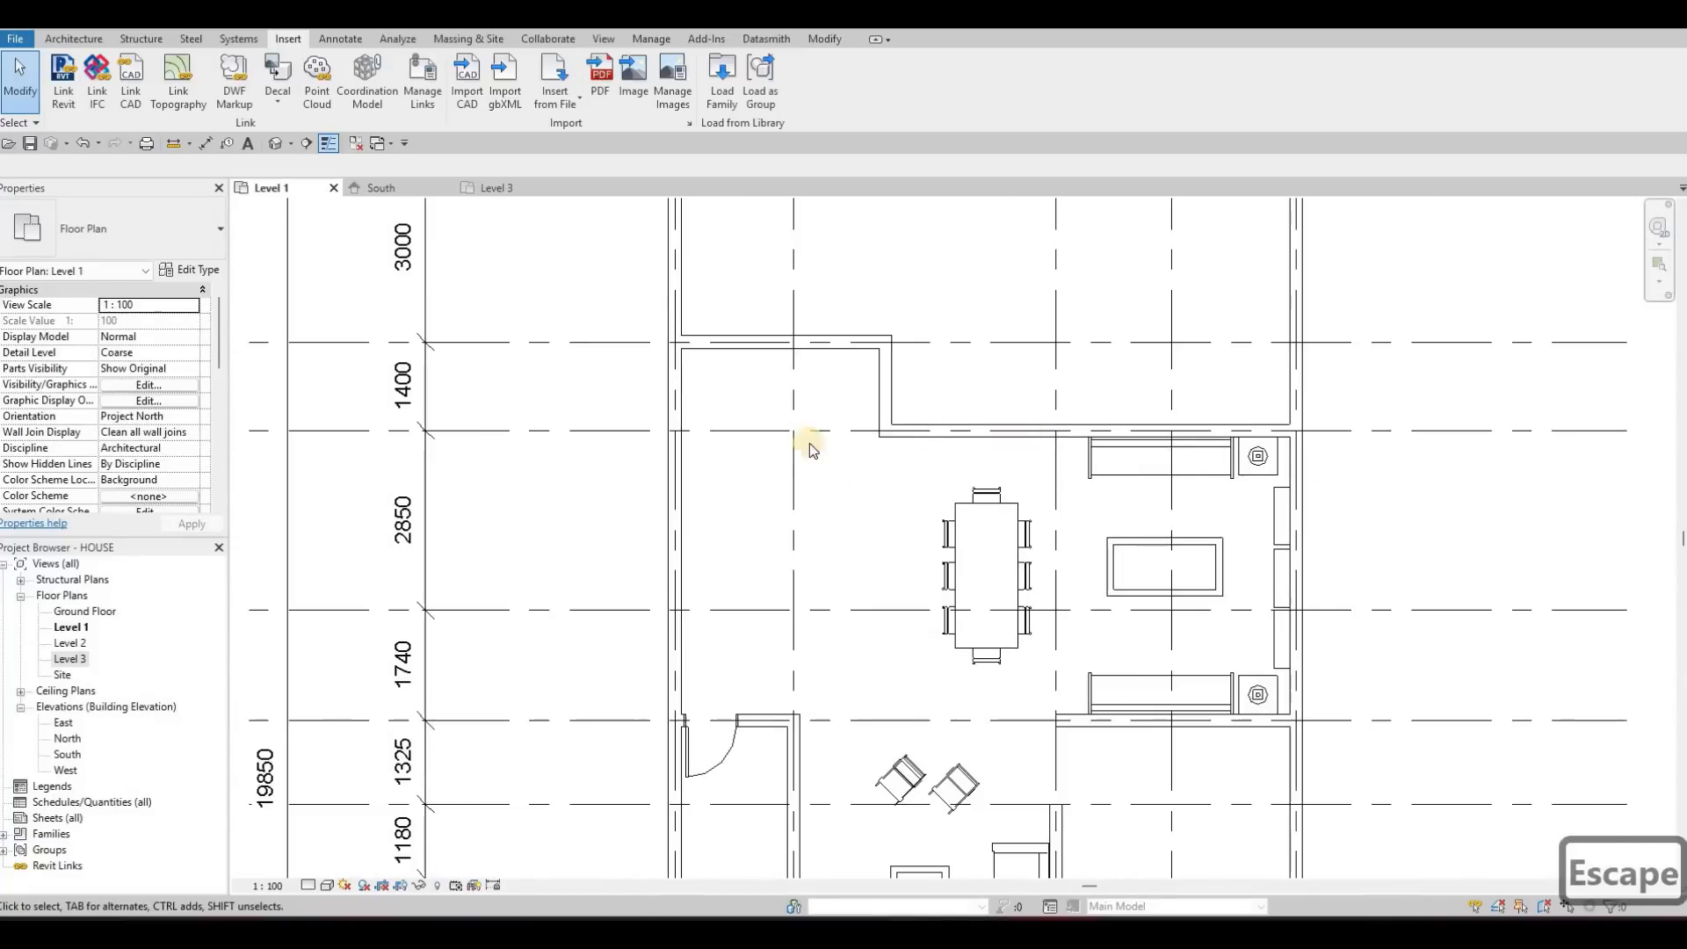
pyautogui.moveTo(829, 538); pyautogui.dragTo(838, 448, button='middle')
pyautogui.moveTo(916, 687); pyautogui.dragTo(913, 580, button='middle')
# Load the M_Floor Lamp - Torchiere family from the Internal lighting folder into the project
pyautogui.click(734, 91)
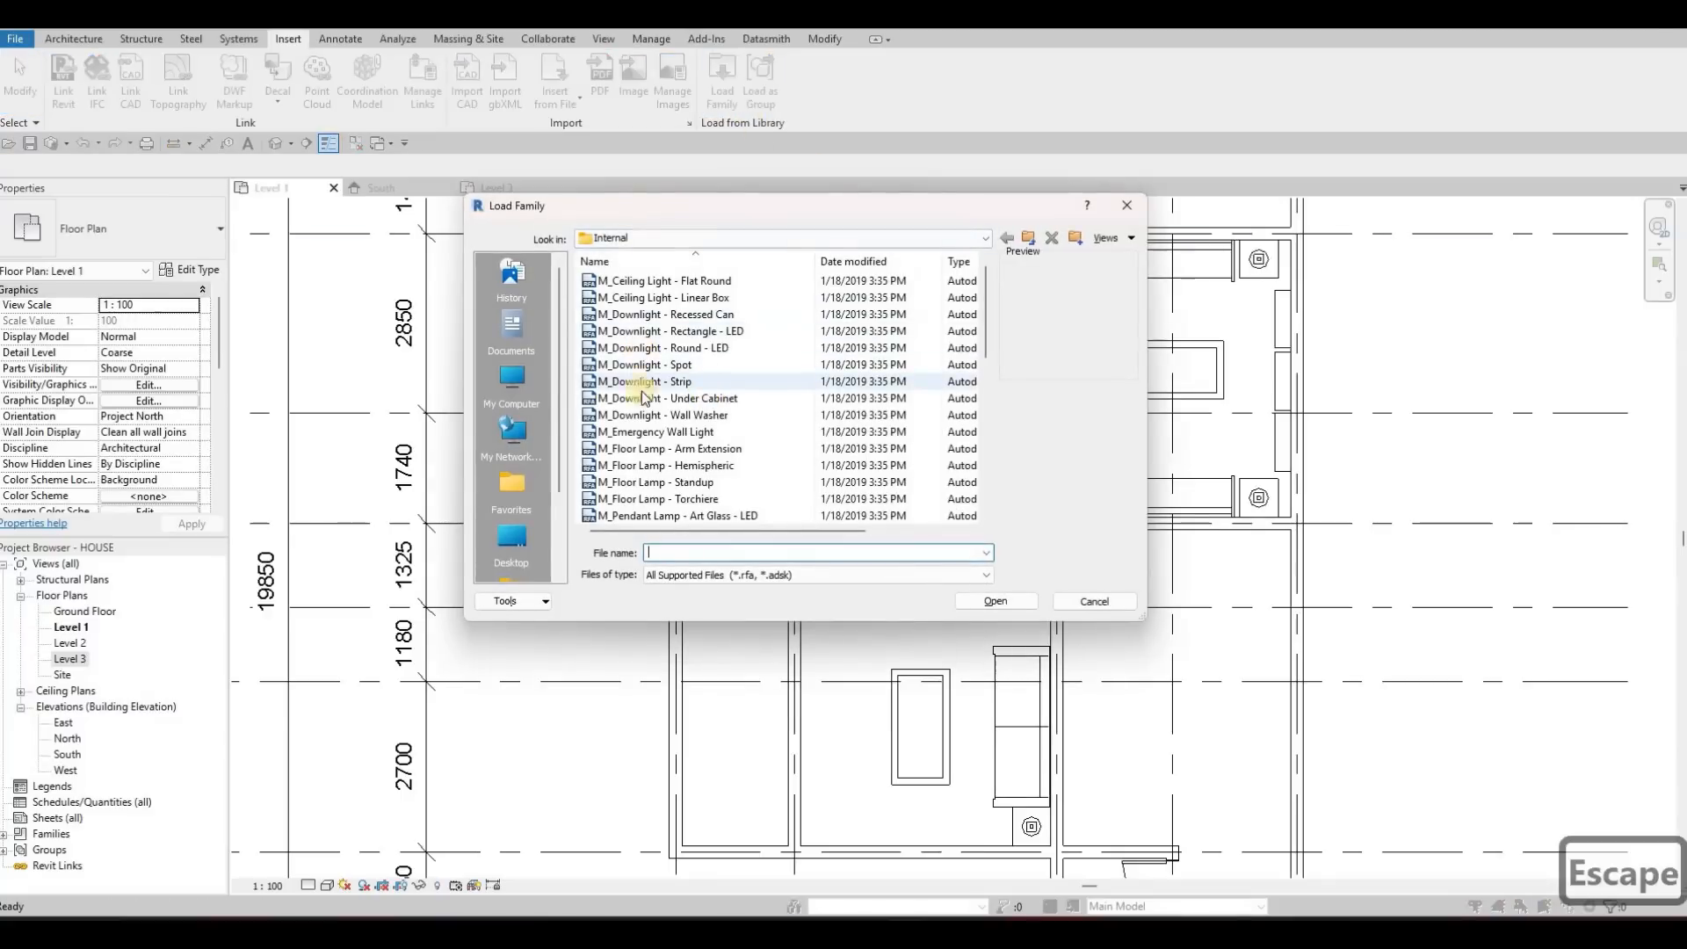
pyautogui.scroll(-2, 642, 393)
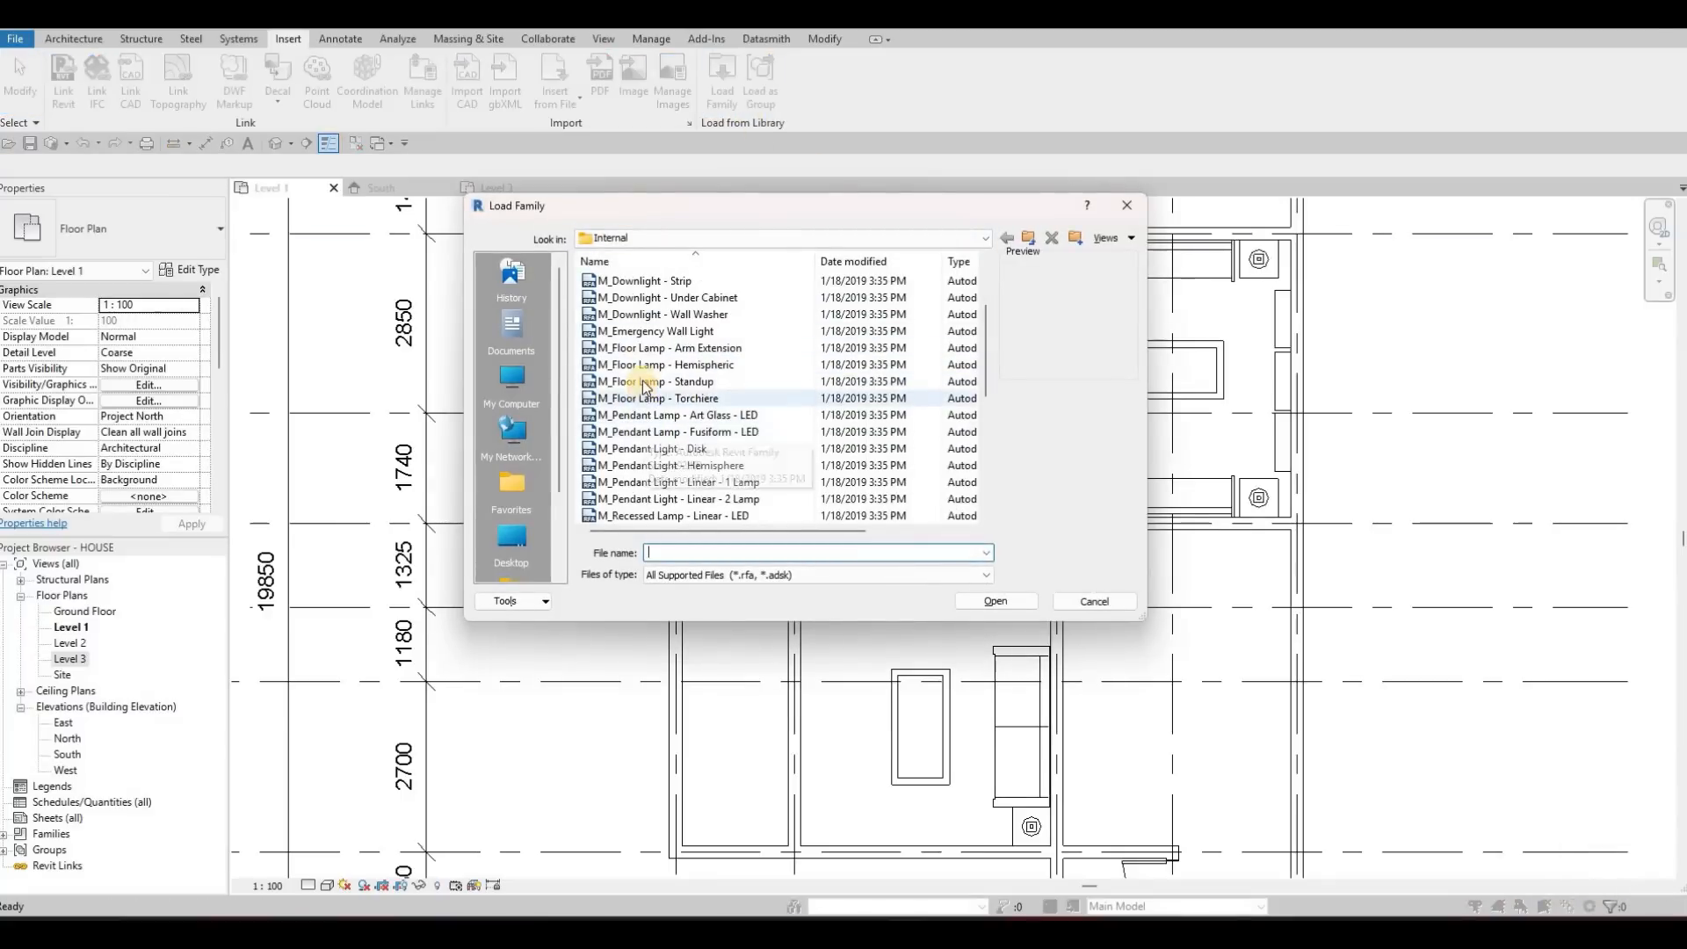
pyautogui.click(644, 396)
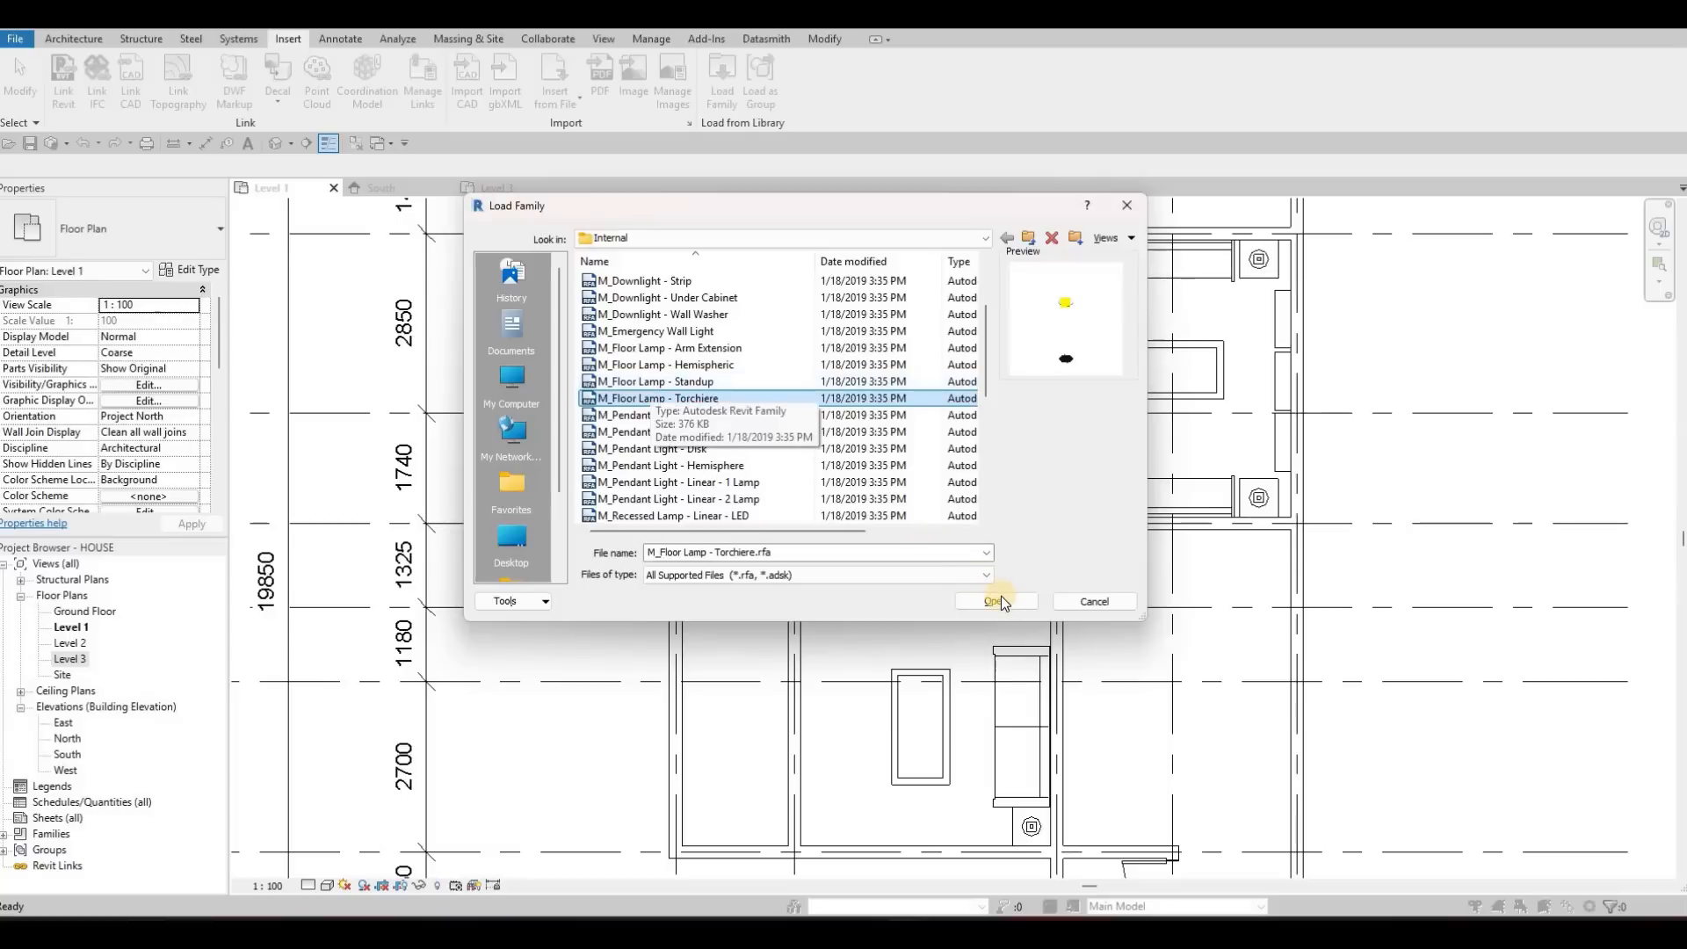
pyautogui.click(998, 600)
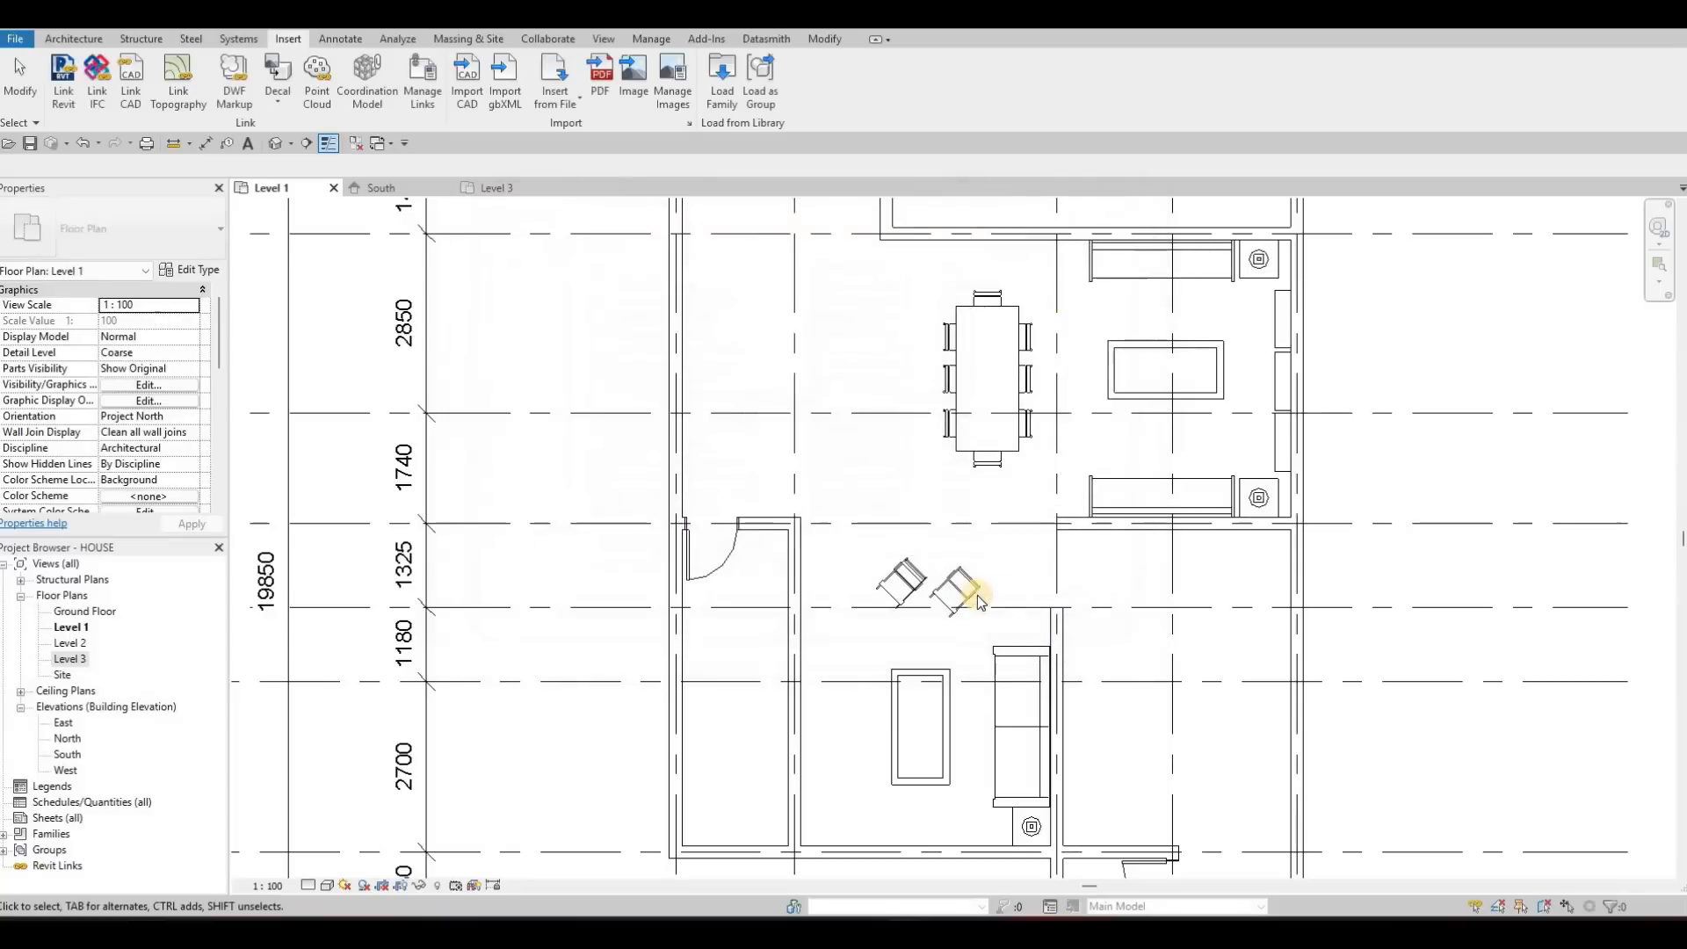
# Place one M_Floor Lamp - Torchiere 120V on Level 1 between the interior door wall and the two lounge chairs
pyautogui.scroll(3, 854, 551)
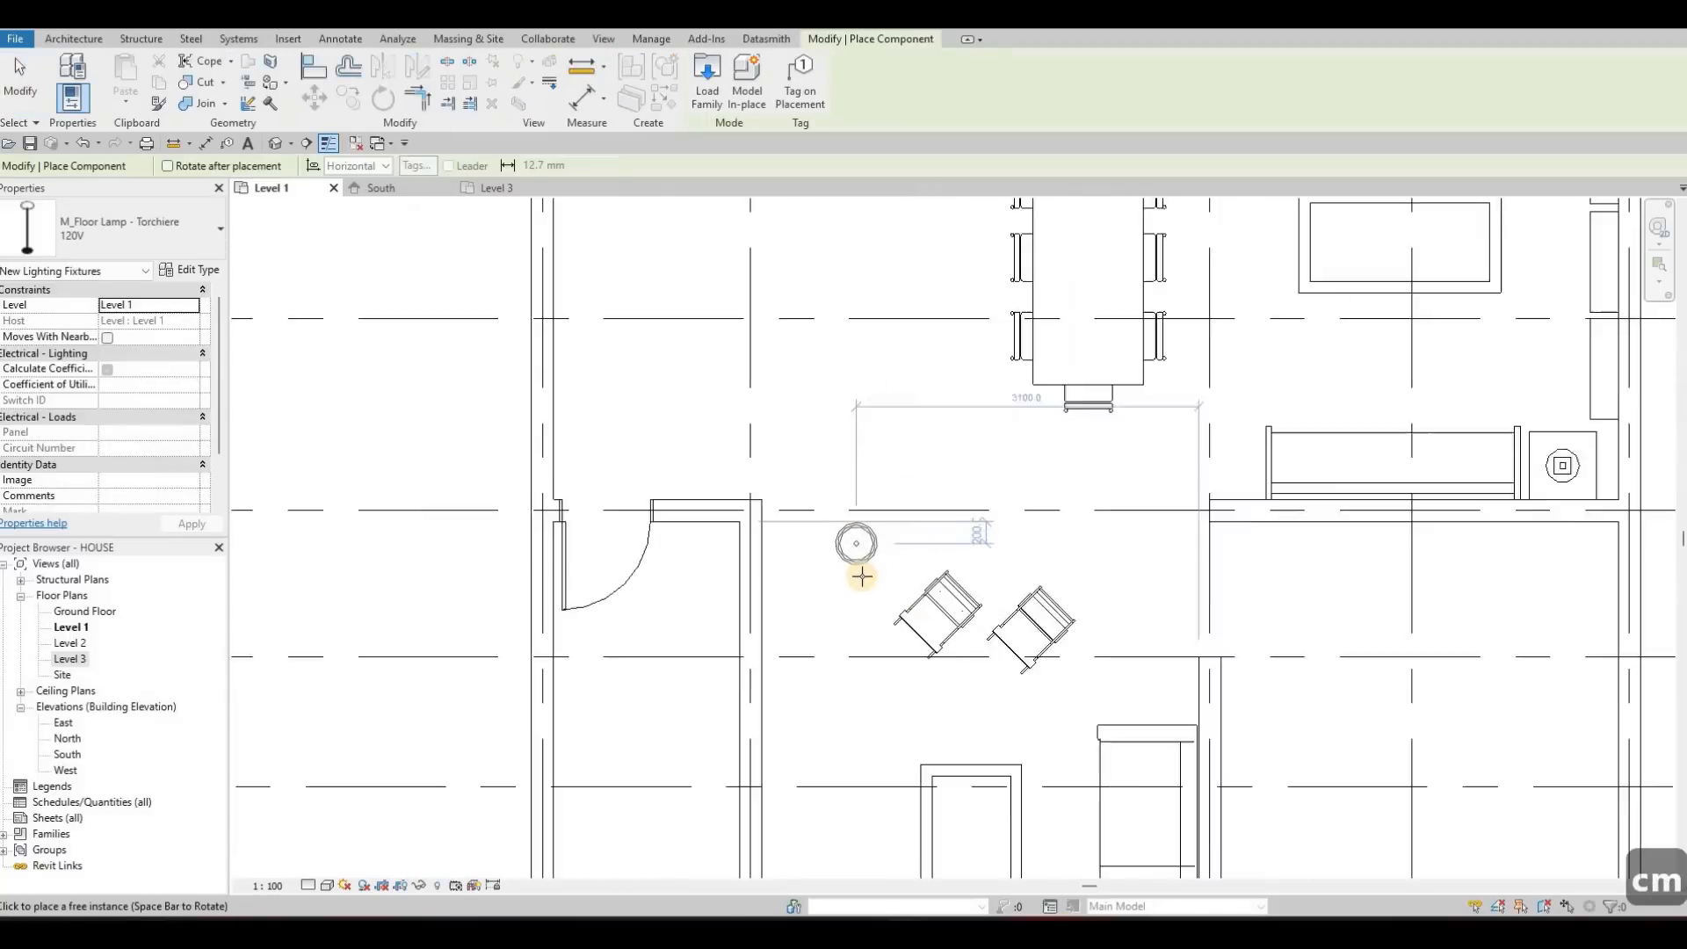
pyautogui.click(857, 580)
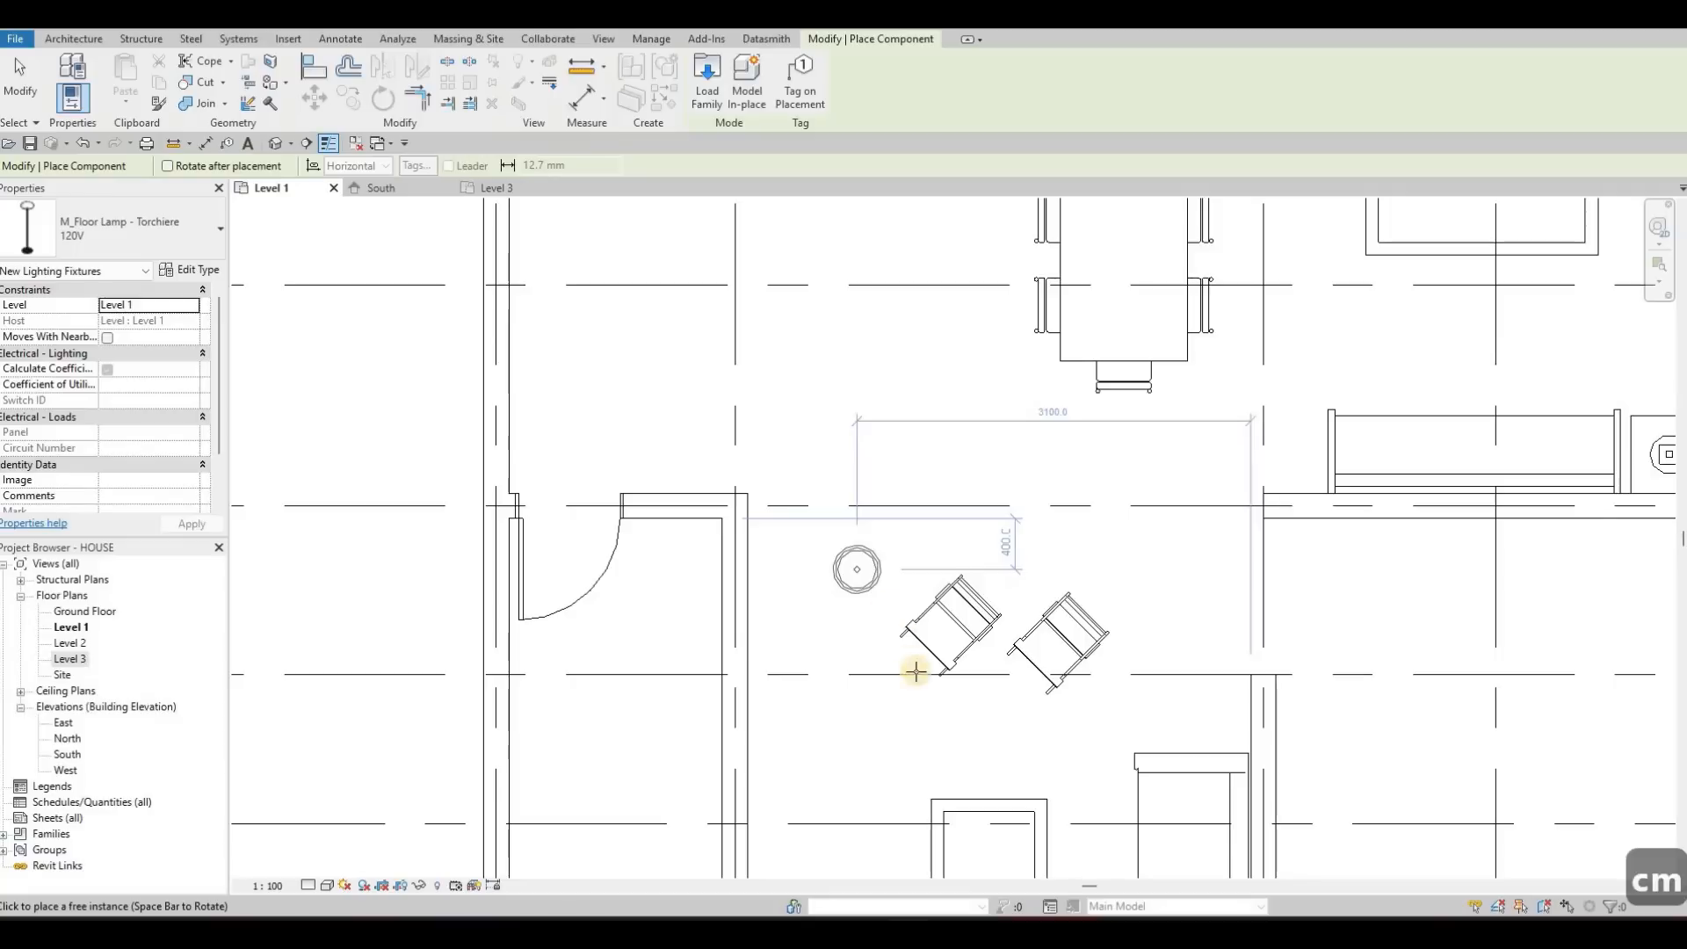
pyautogui.press('Escape')
pyautogui.press('Escape')
pyautogui.scroll(-4, 873, 392)
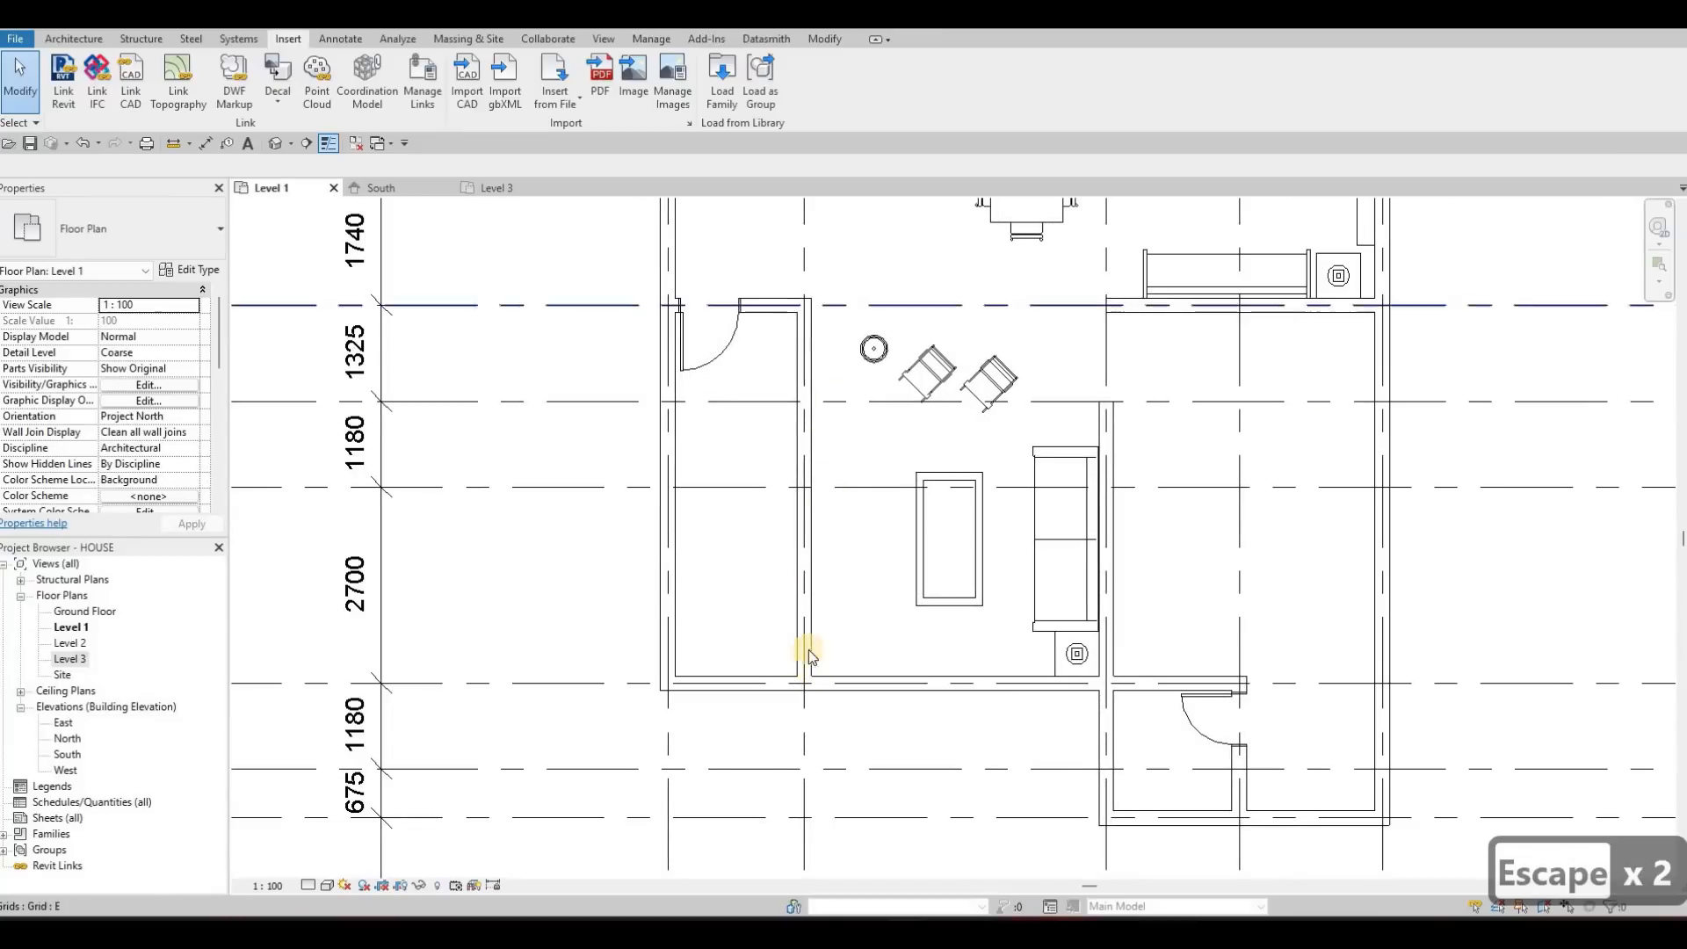
# Examine the interior wall beside the door and the overall furnished Level 1 plan within its grid lines
pyautogui.moveTo(781, 342); pyautogui.dragTo(804, 340, button='middle')
pyautogui.press('Escape')
pyautogui.click(803, 337)
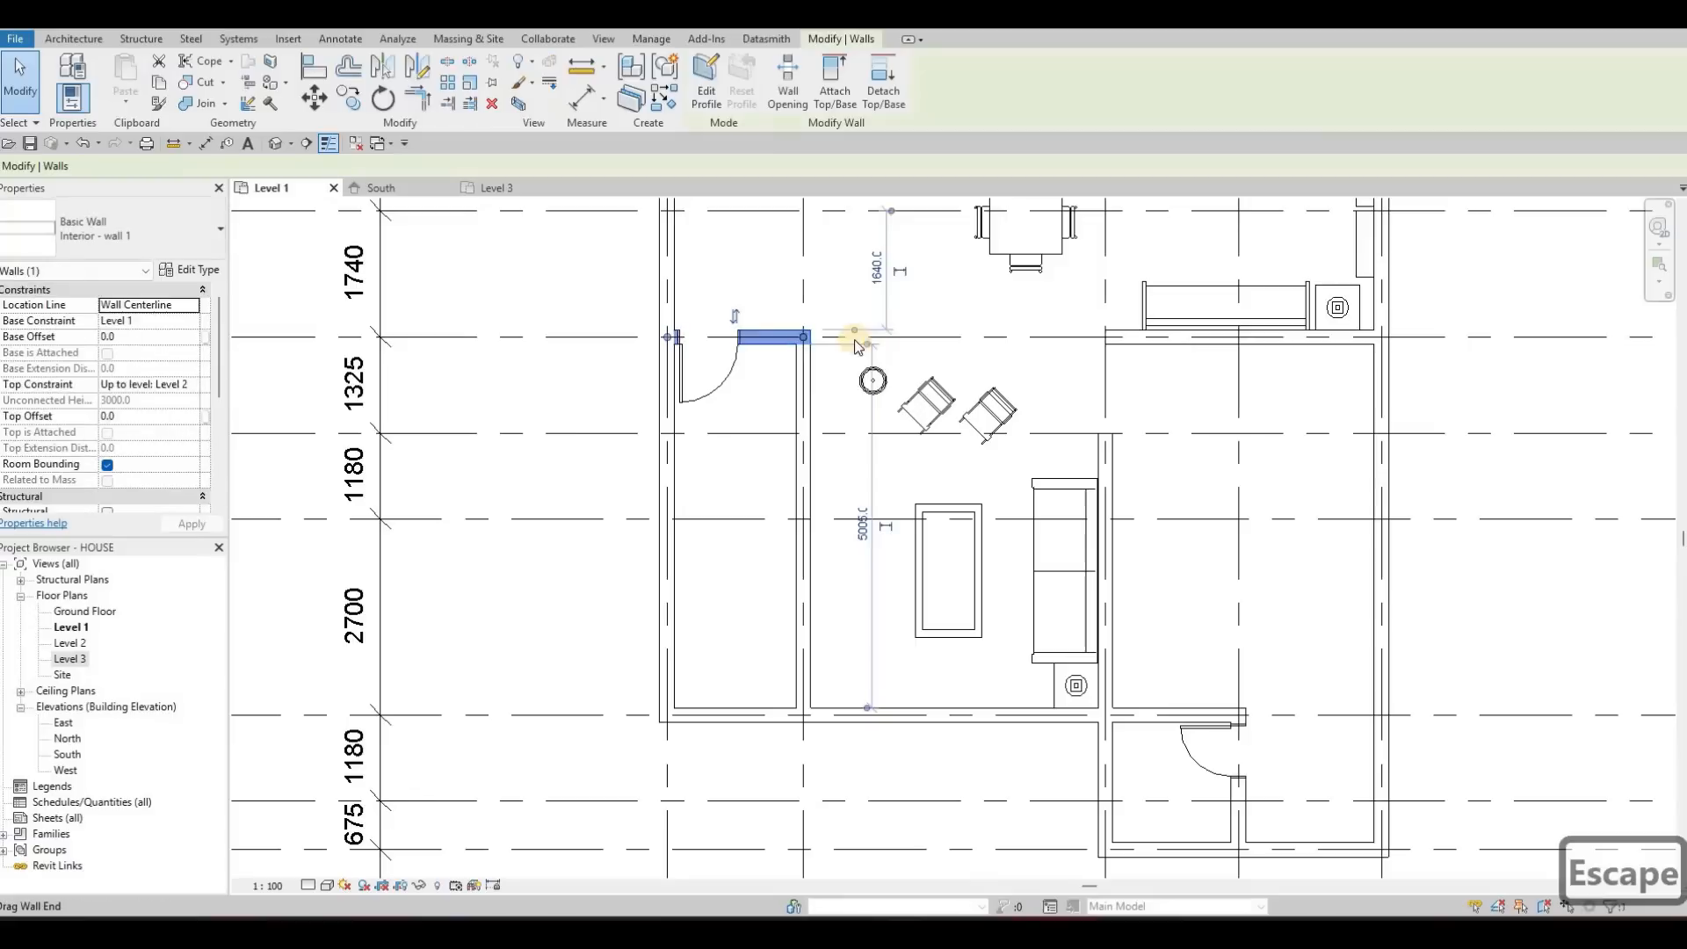
pyautogui.press('Escape')
pyautogui.scroll(-2, 805, 492)
pyautogui.moveTo(806, 506); pyautogui.dragTo(788, 523, button='middle')
pyautogui.press('Escape')
pyautogui.moveTo(952, 533); pyautogui.dragTo(953, 561, button='middle')
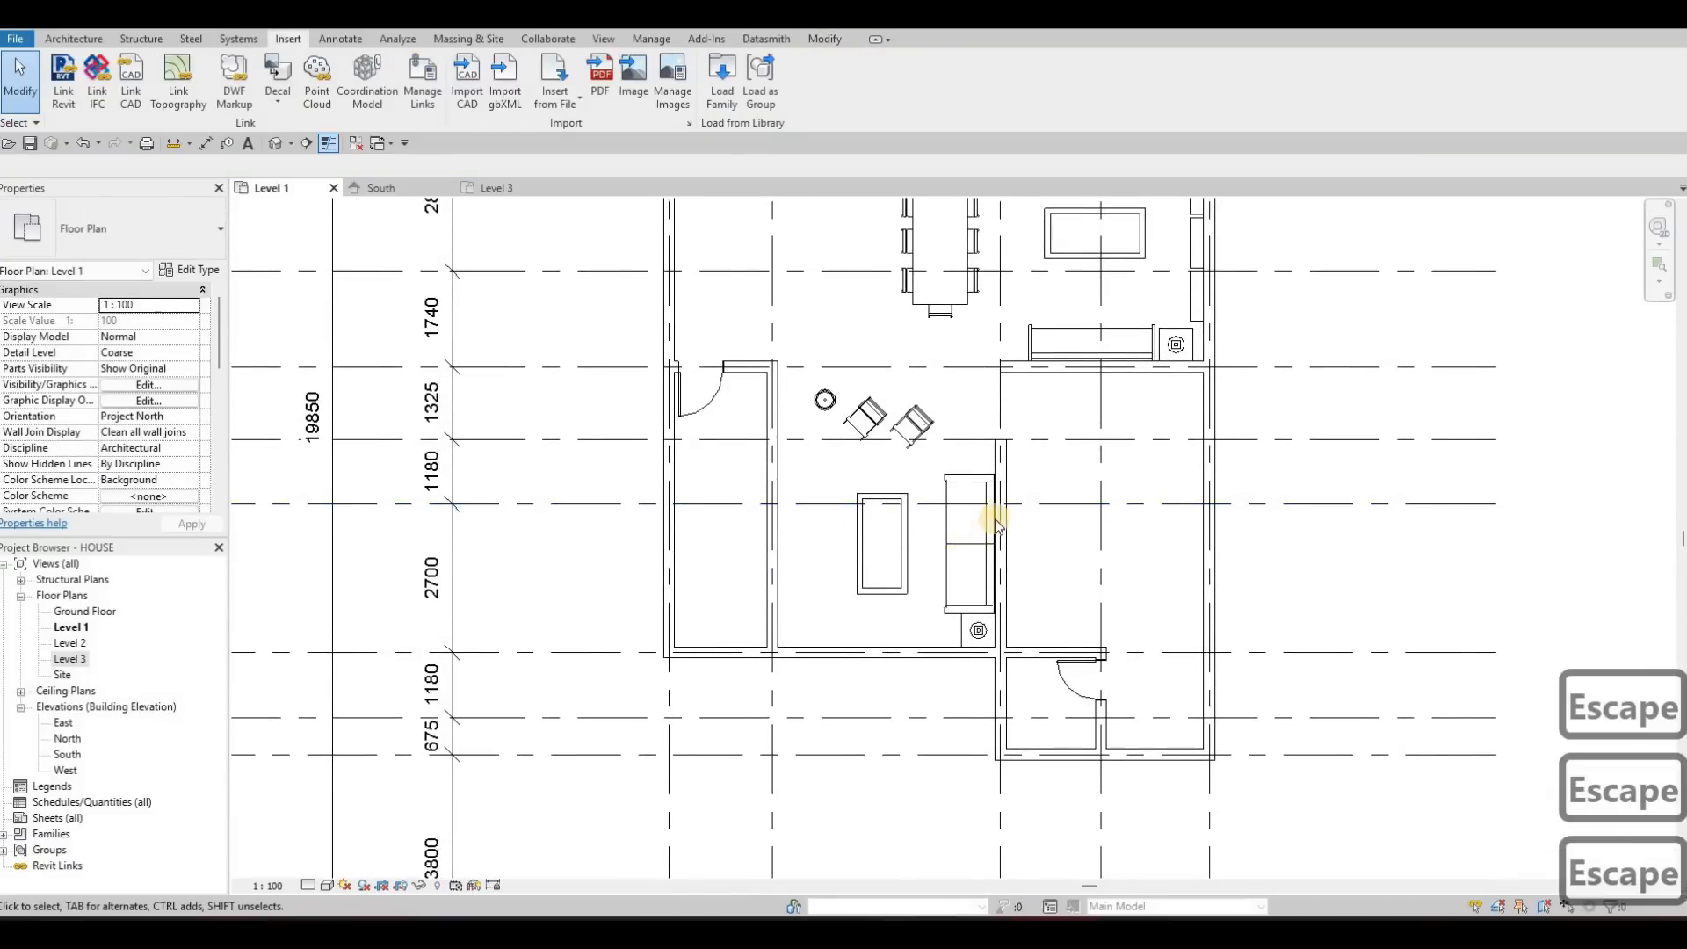
pyautogui.scroll(-6, 1149, 567)
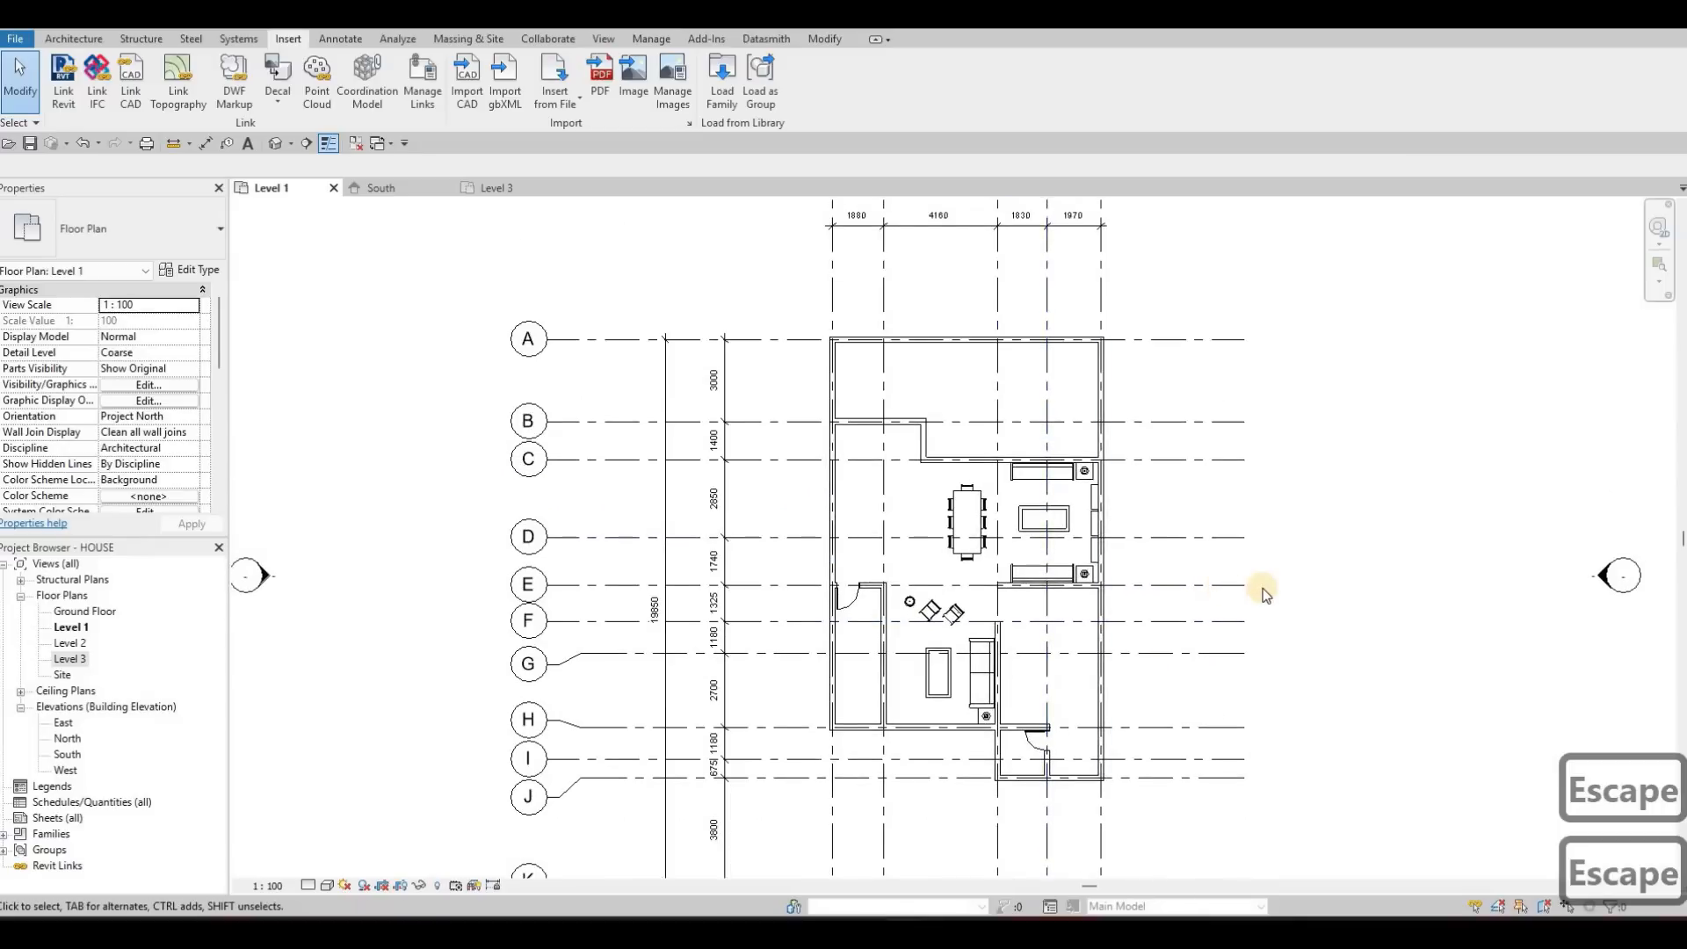
pyautogui.scroll(-1, 1293, 592)
pyautogui.scroll(1, 1293, 592)
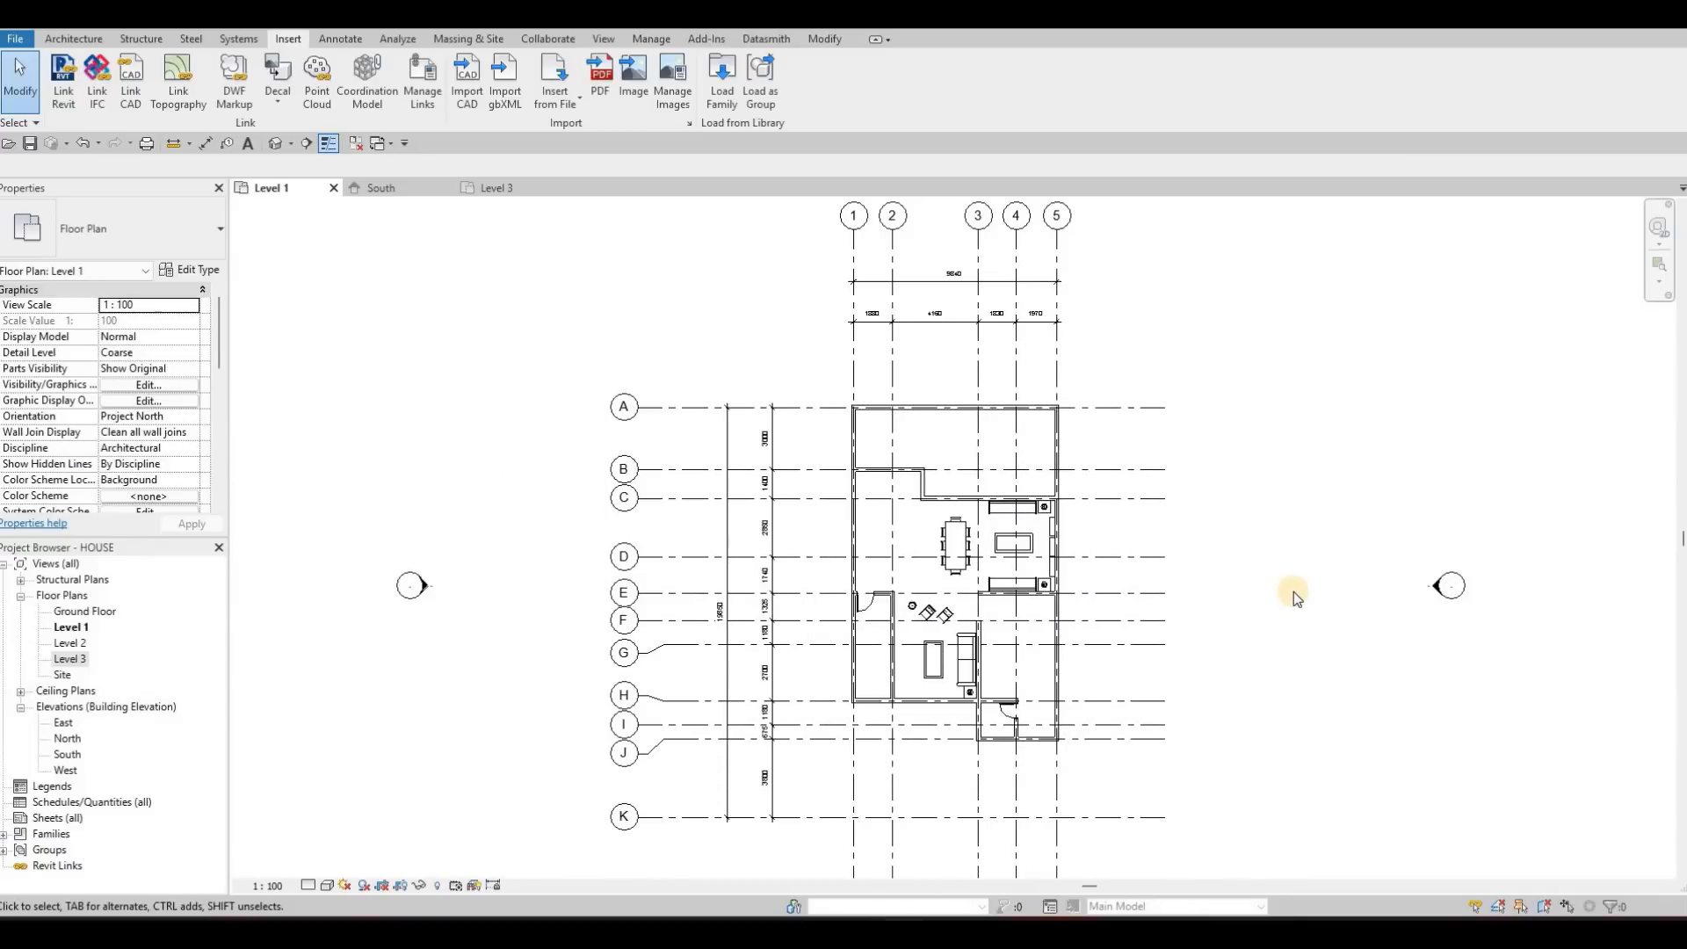